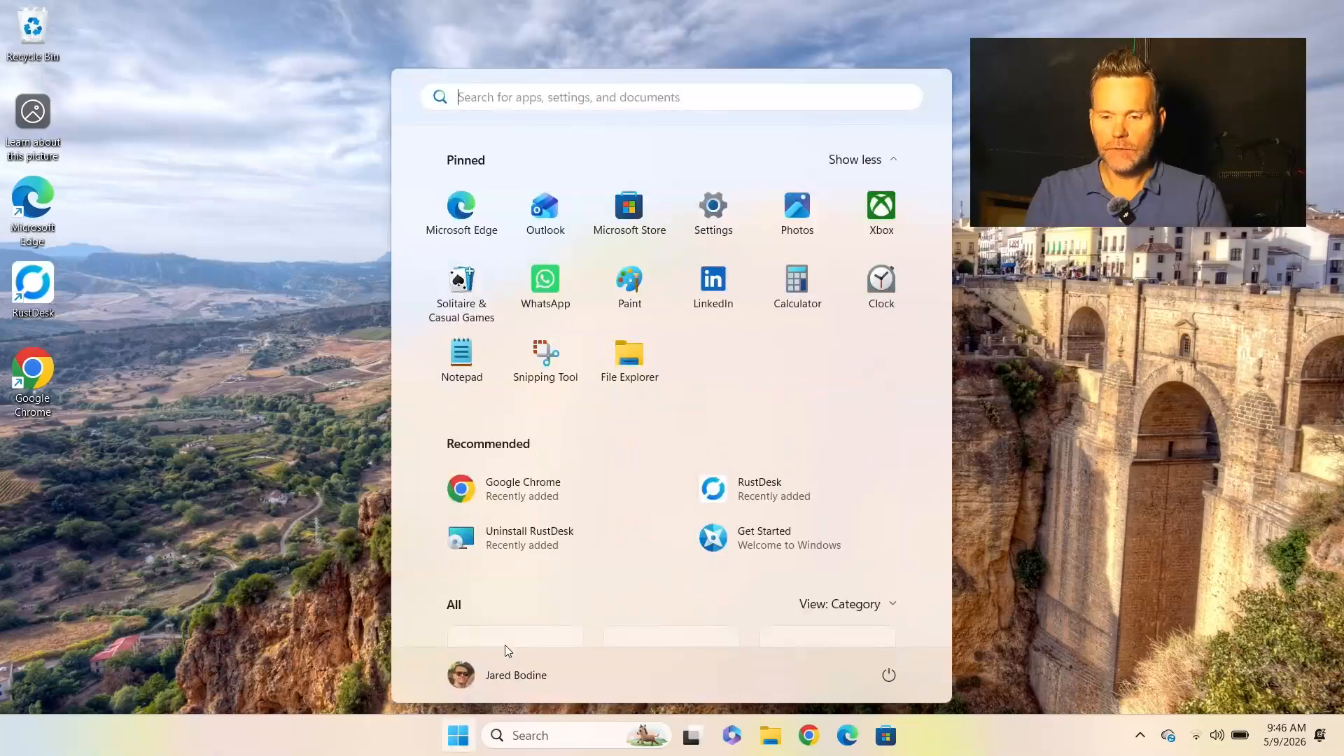
- Create a local user account named Broadcaster without a password and close the account settings
{"action": "type", "text": "users"}
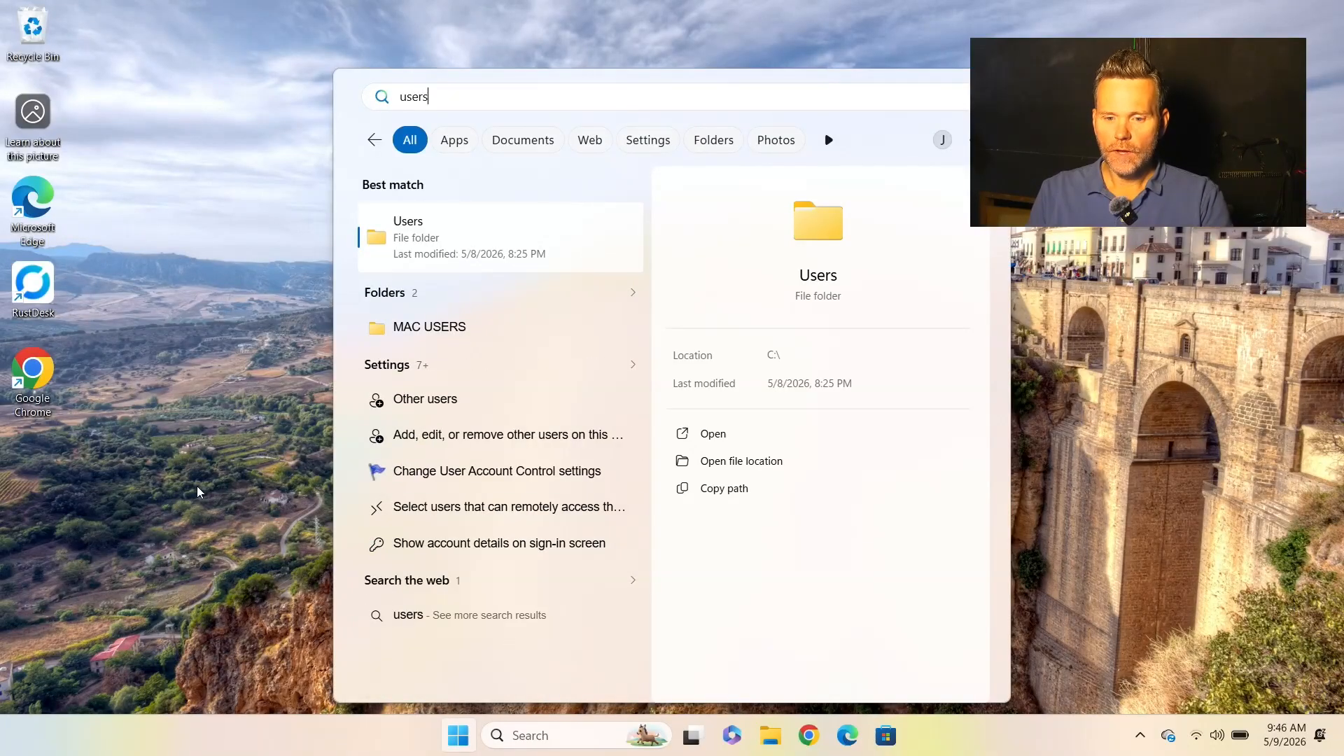
{"action": "left_click", "coordinate": [444, 435]}
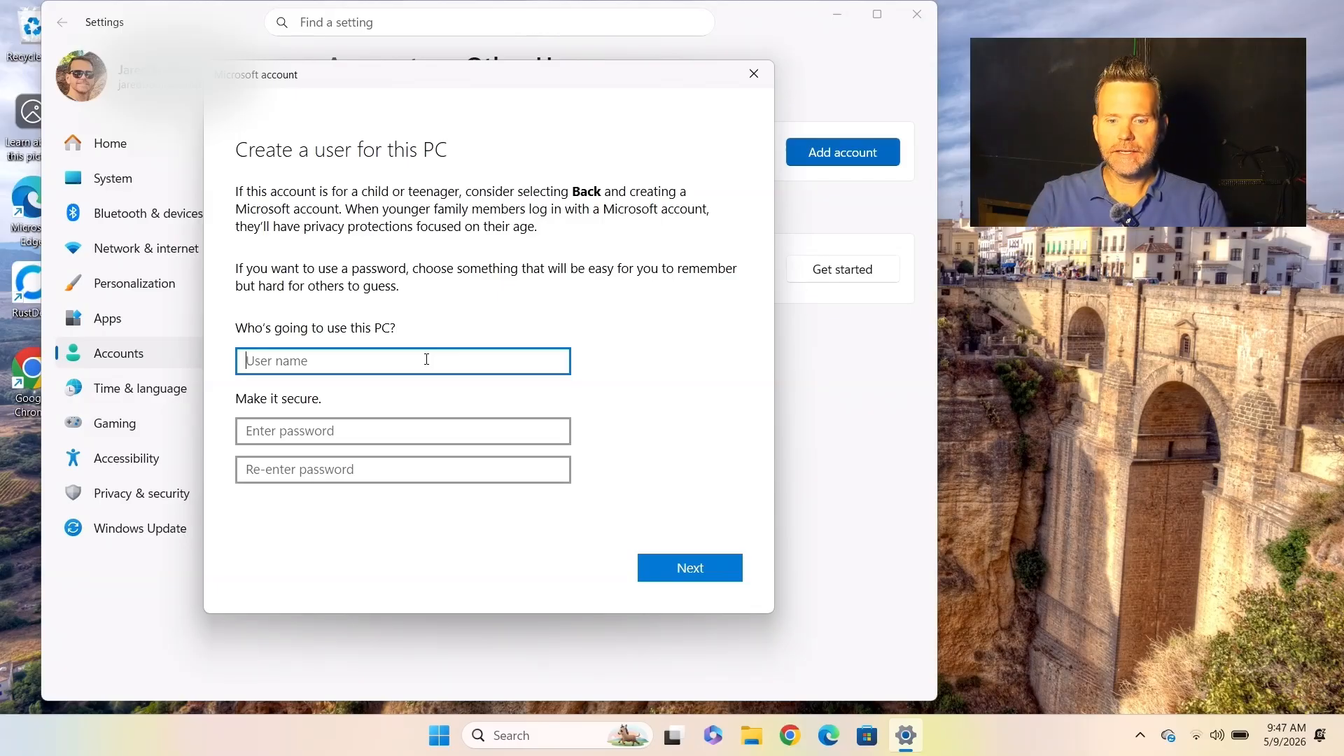
{"action": "type", "text": "B"}
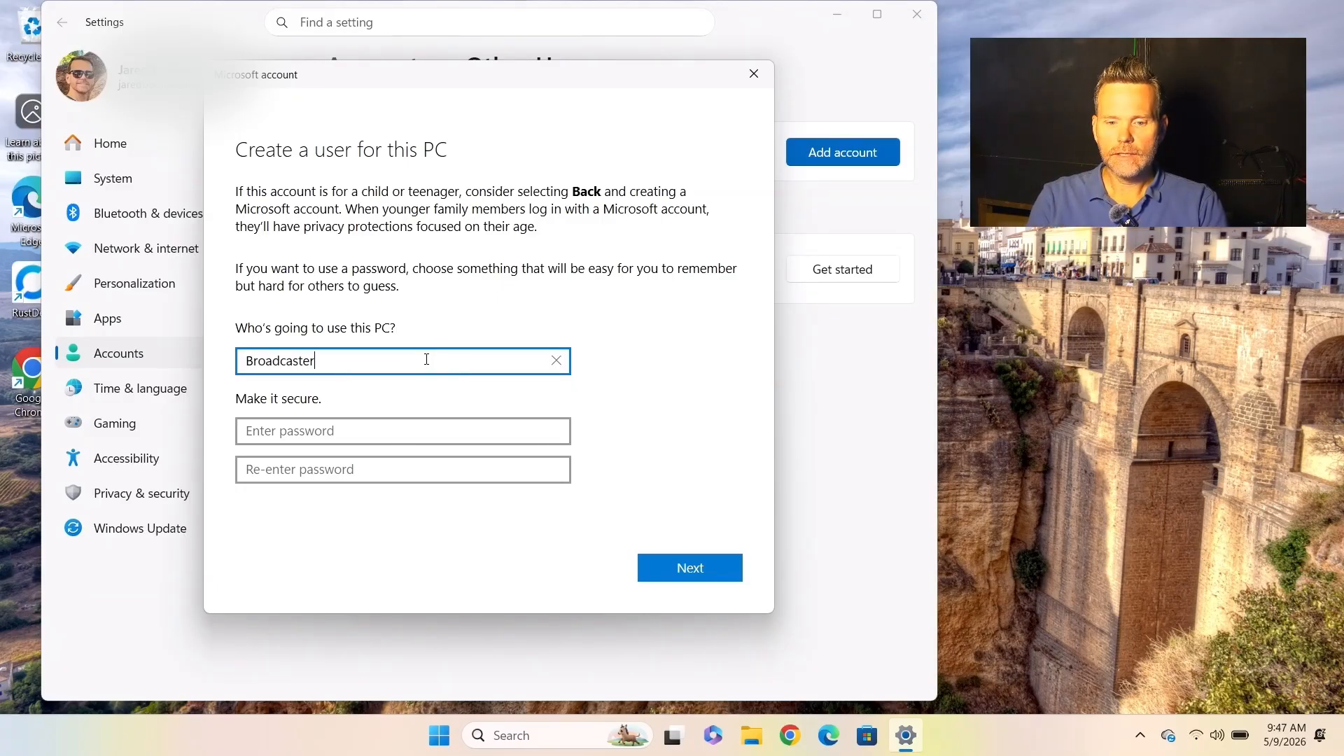
{"action": "type", "text": "roadcaster"}
{"action": "left_click", "coordinate": [701, 568]}
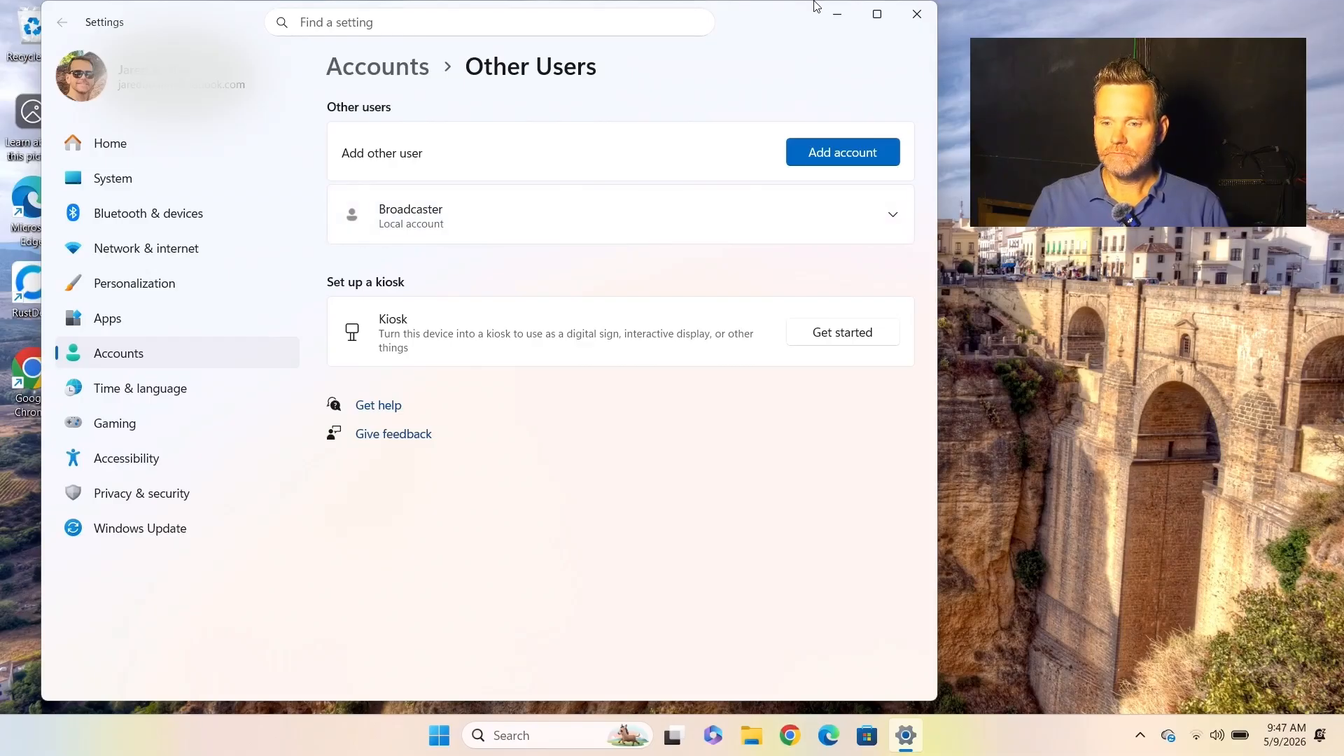
{"action": "left_click", "coordinate": [916, 14]}
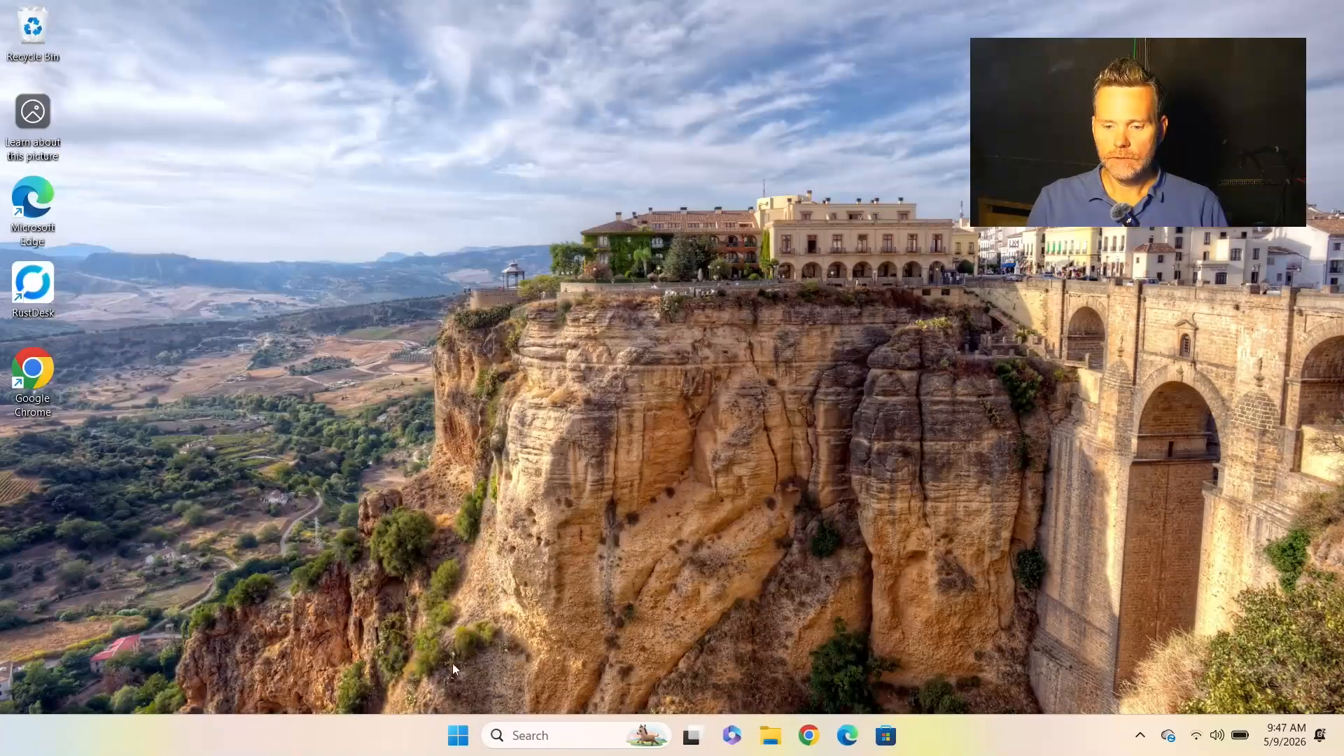
- Sign out of the current Windows account and sign in as Broadcaster
{"action": "left_click", "coordinate": [458, 736]}
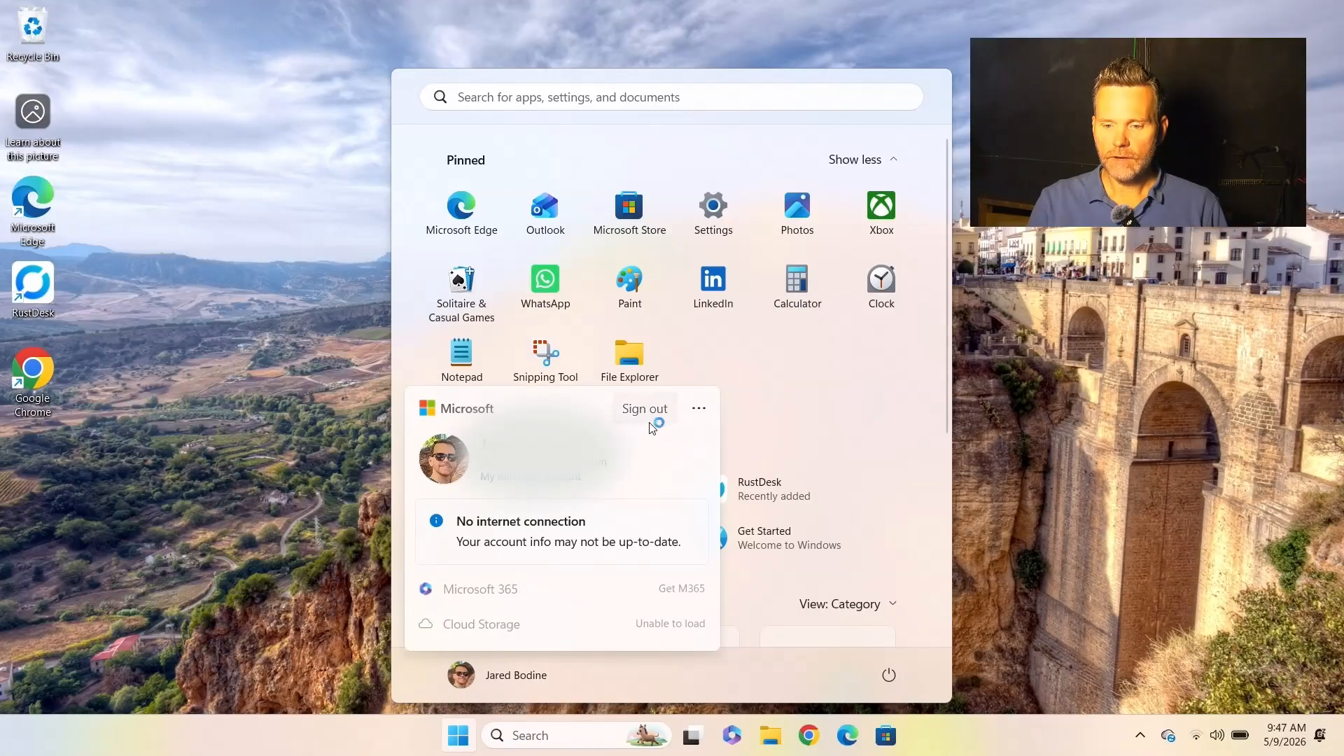
{"action": "left_click", "coordinate": [644, 410]}
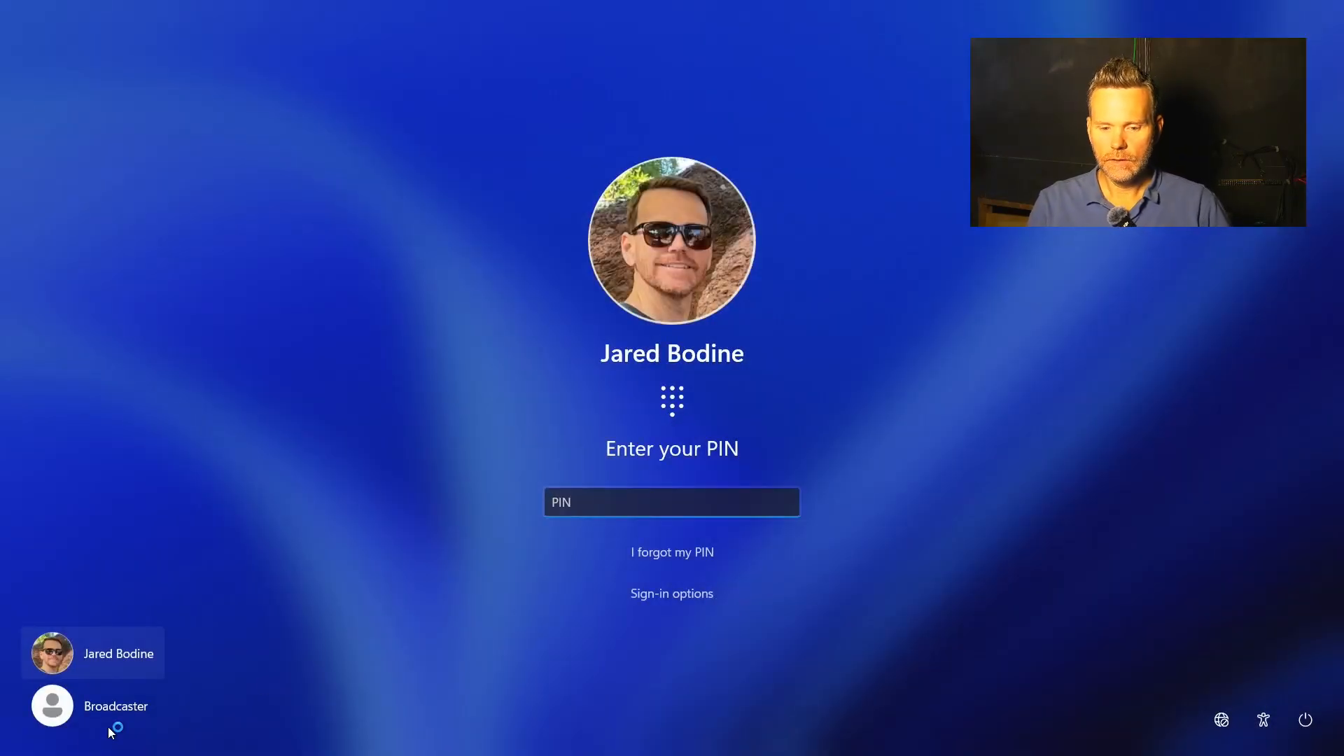
{"action": "left_click", "coordinate": [57, 708]}
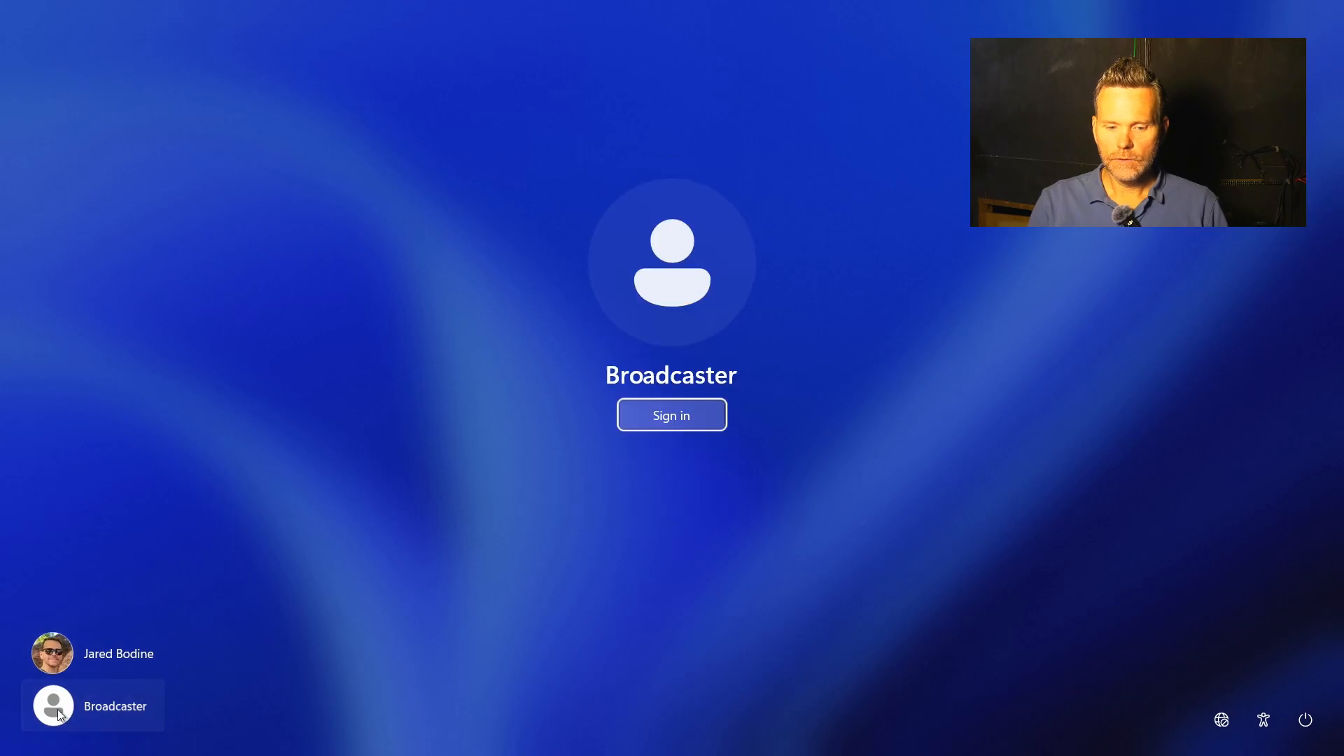
{"action": "left_click", "coordinate": [656, 423]}
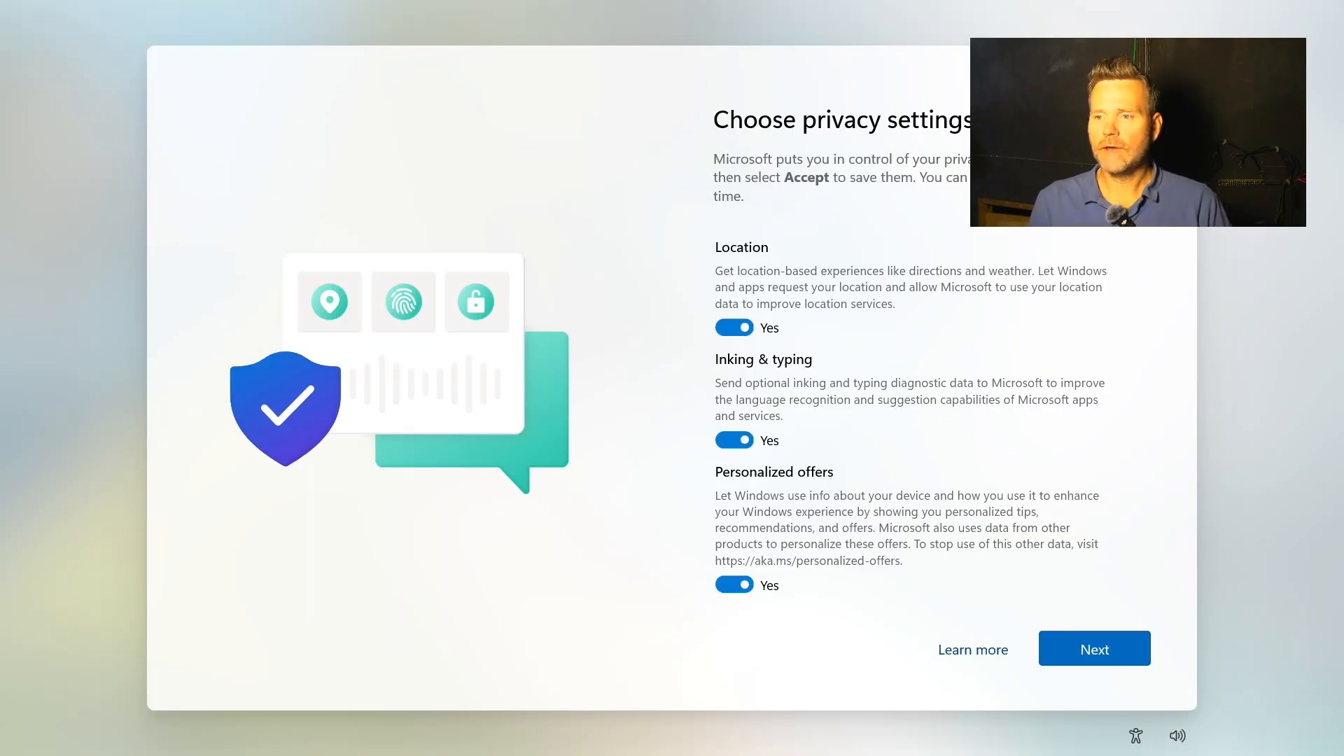
- Turn off Inking & typing and Personalized offers in the privacy settings and accept them
{"action": "left_click", "coordinate": [734, 439]}
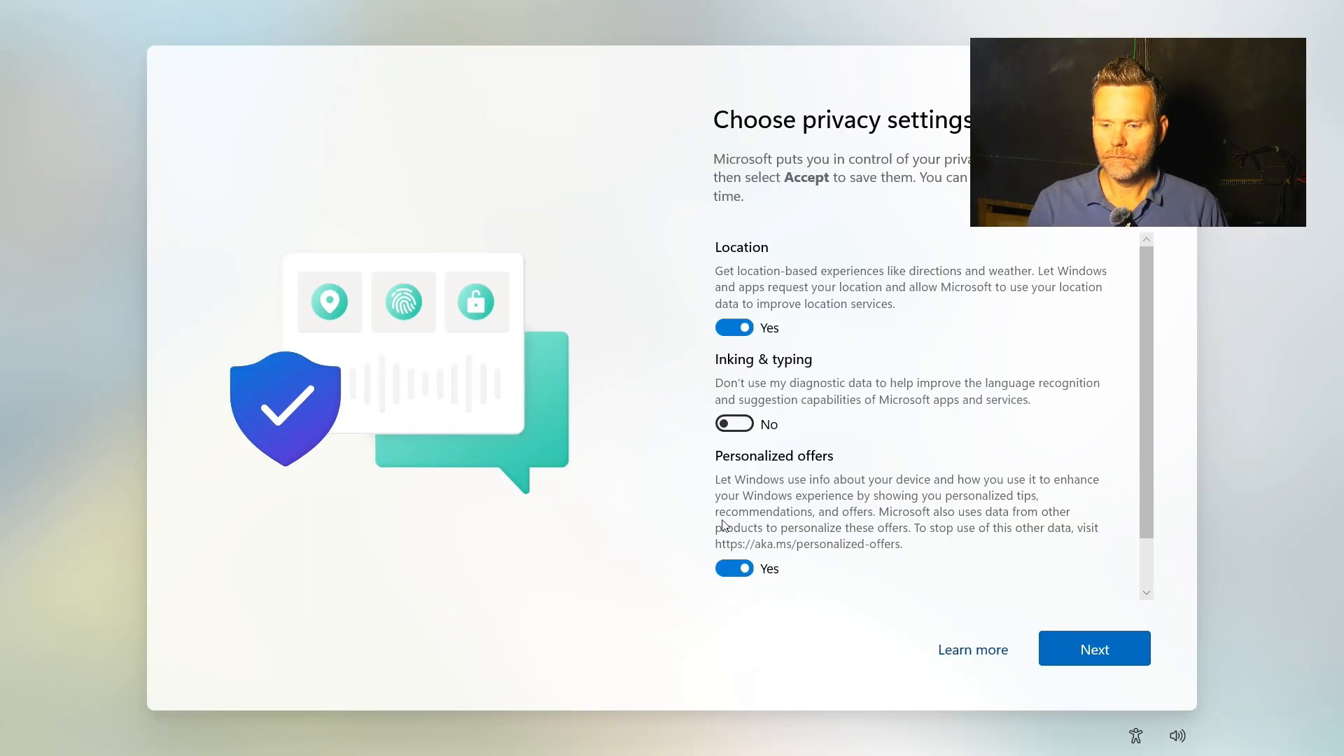
{"action": "left_click", "coordinate": [725, 568]}
{"action": "scroll", "coordinate": [901, 532], "scroll_direction": "down", "scroll_amount": 1}
{"action": "left_click", "coordinate": [1068, 647]}
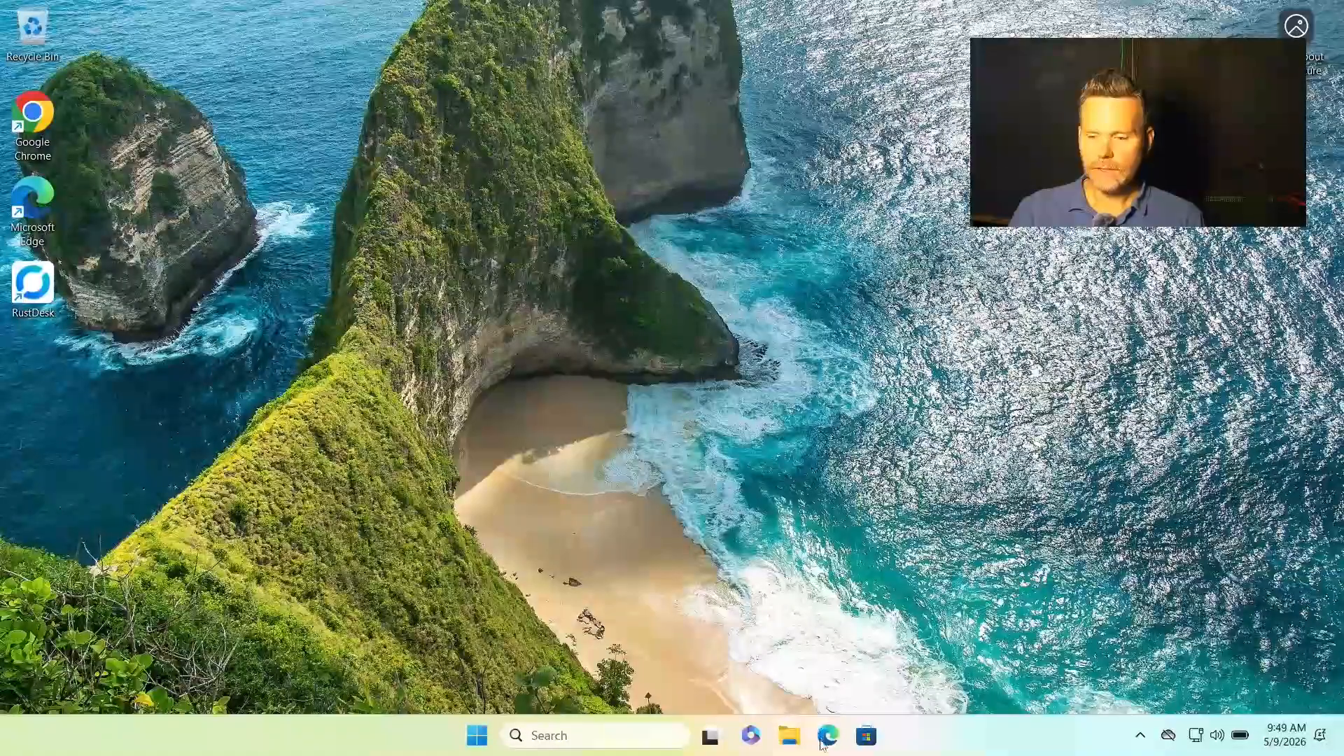
- Open Microsoft Edge and finish its first-run setup without signing in or Google data, with the Microsoft experience personalization unticked
{"action": "left_click", "coordinate": [827, 736]}
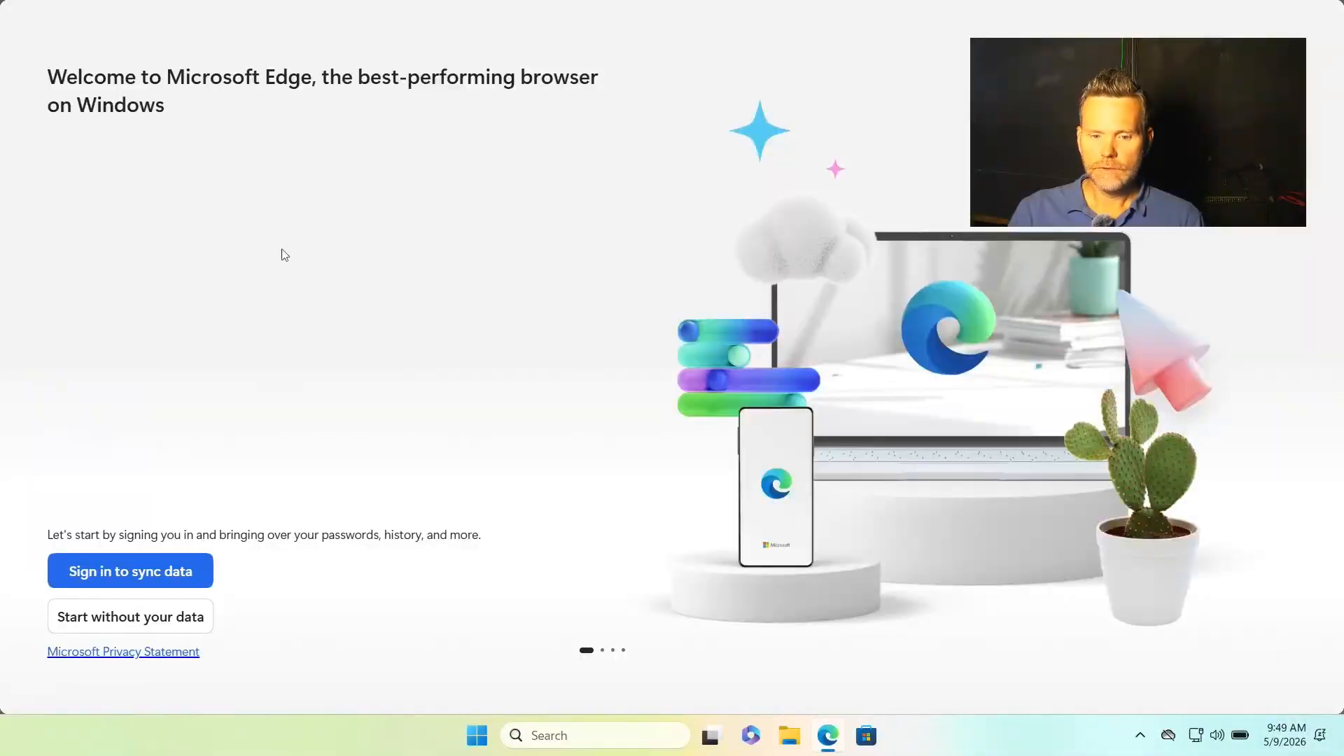
{"action": "left_click", "coordinate": [144, 616]}
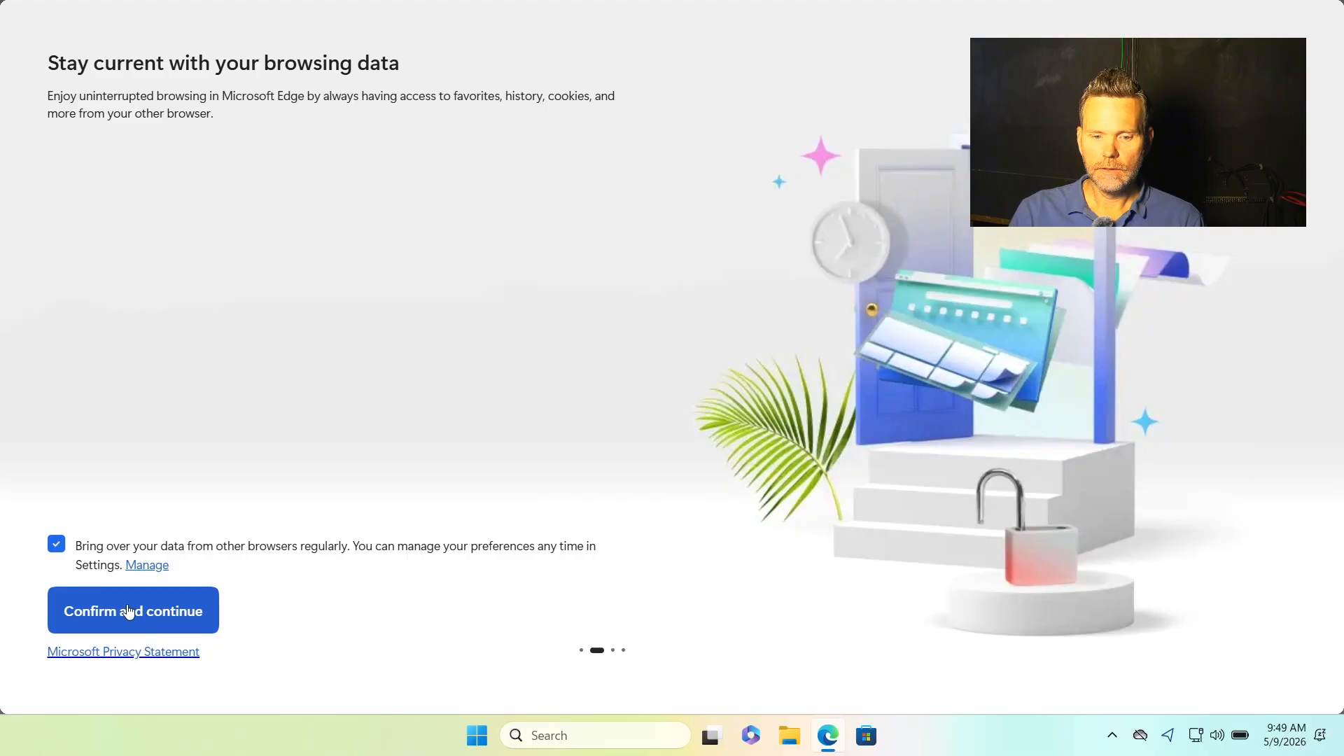
{"action": "left_click", "coordinate": [103, 602]}
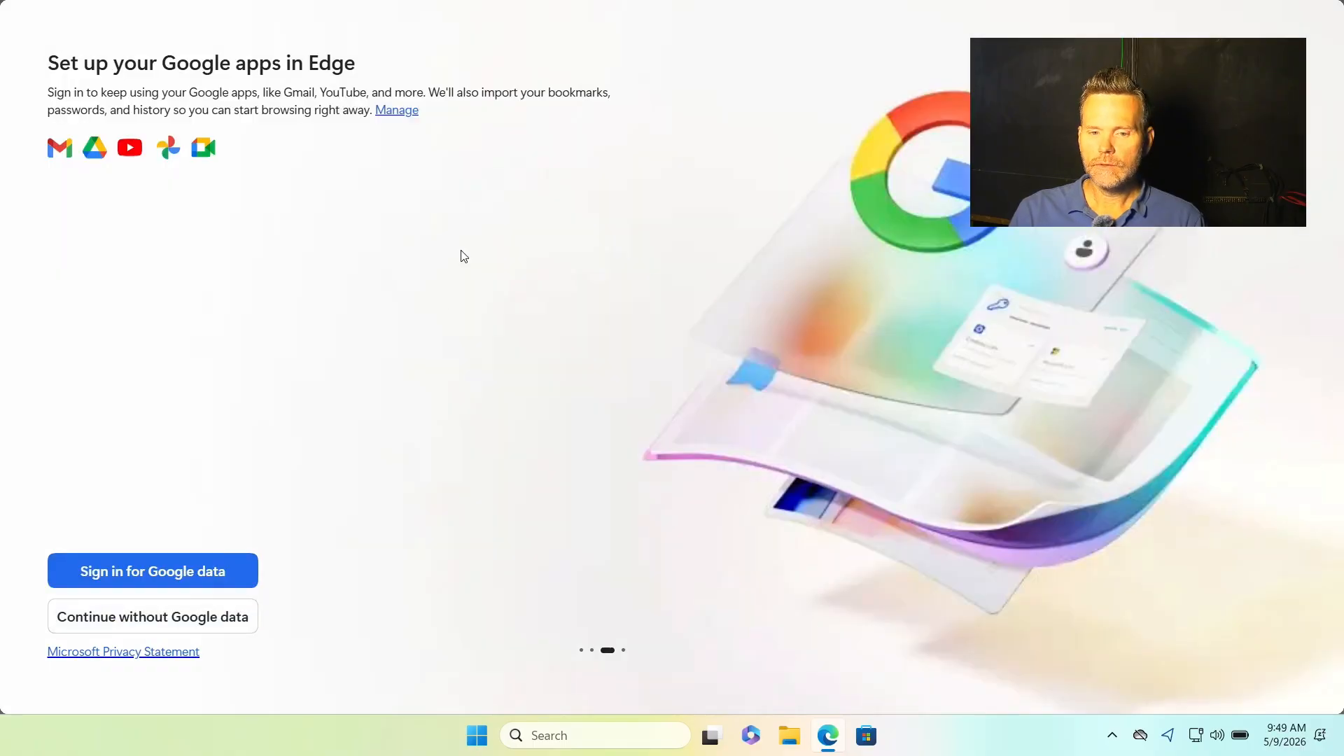
{"action": "left_click", "coordinate": [176, 619]}
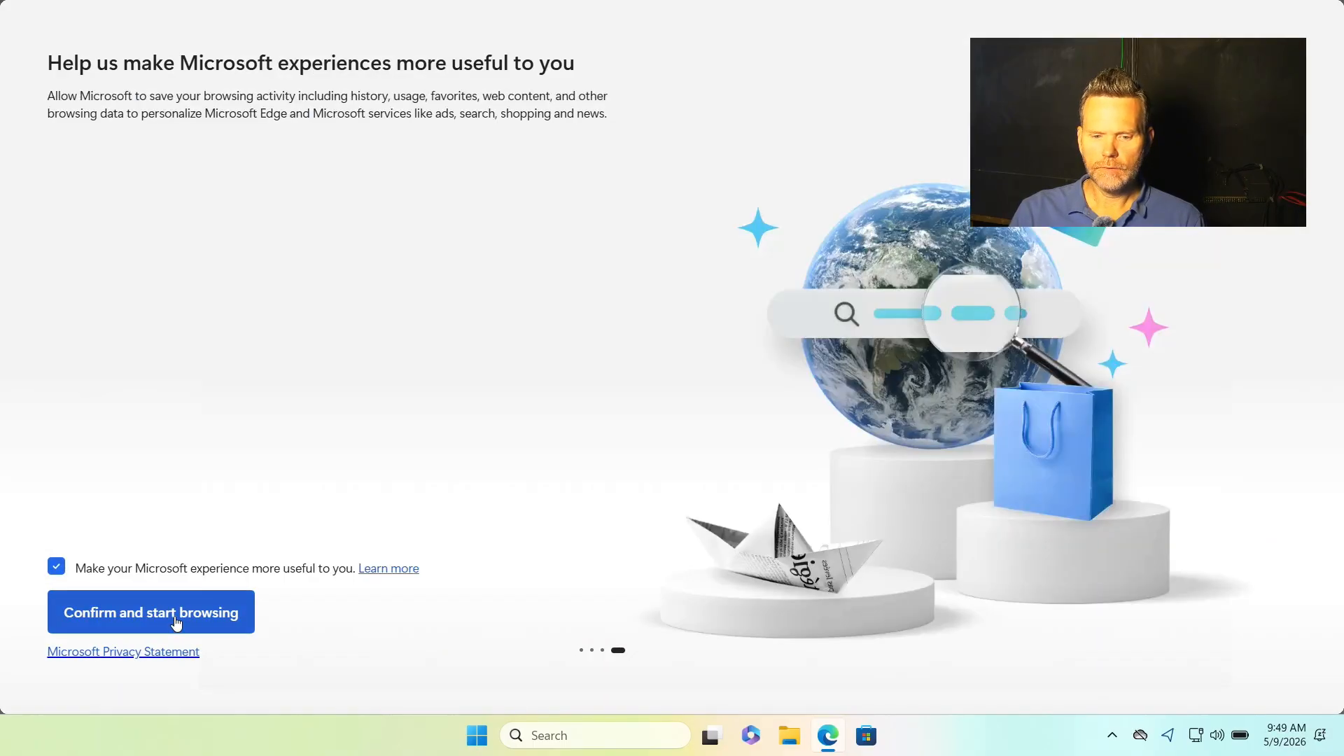
{"action": "left_click", "coordinate": [56, 566]}
{"action": "left_click", "coordinate": [134, 613]}
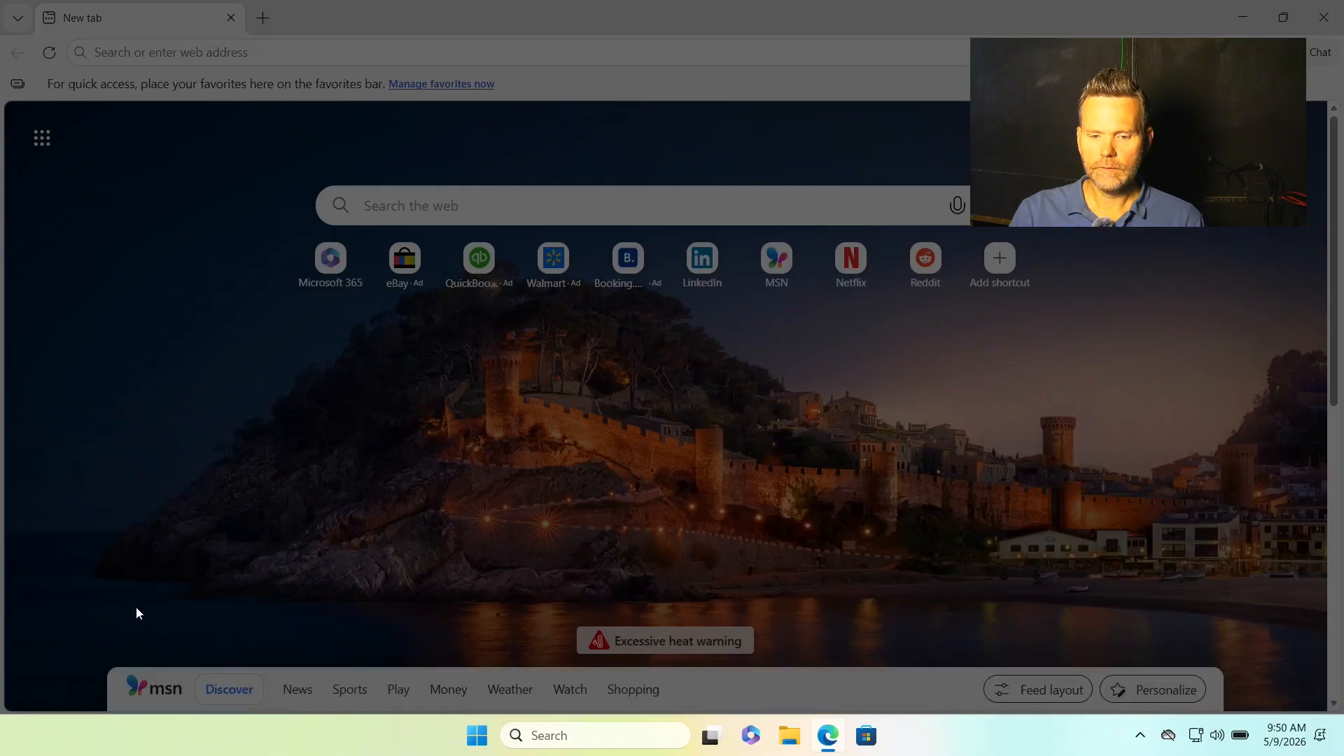
- Search the web for "download obs"
{"action": "left_click", "coordinate": [363, 53]}
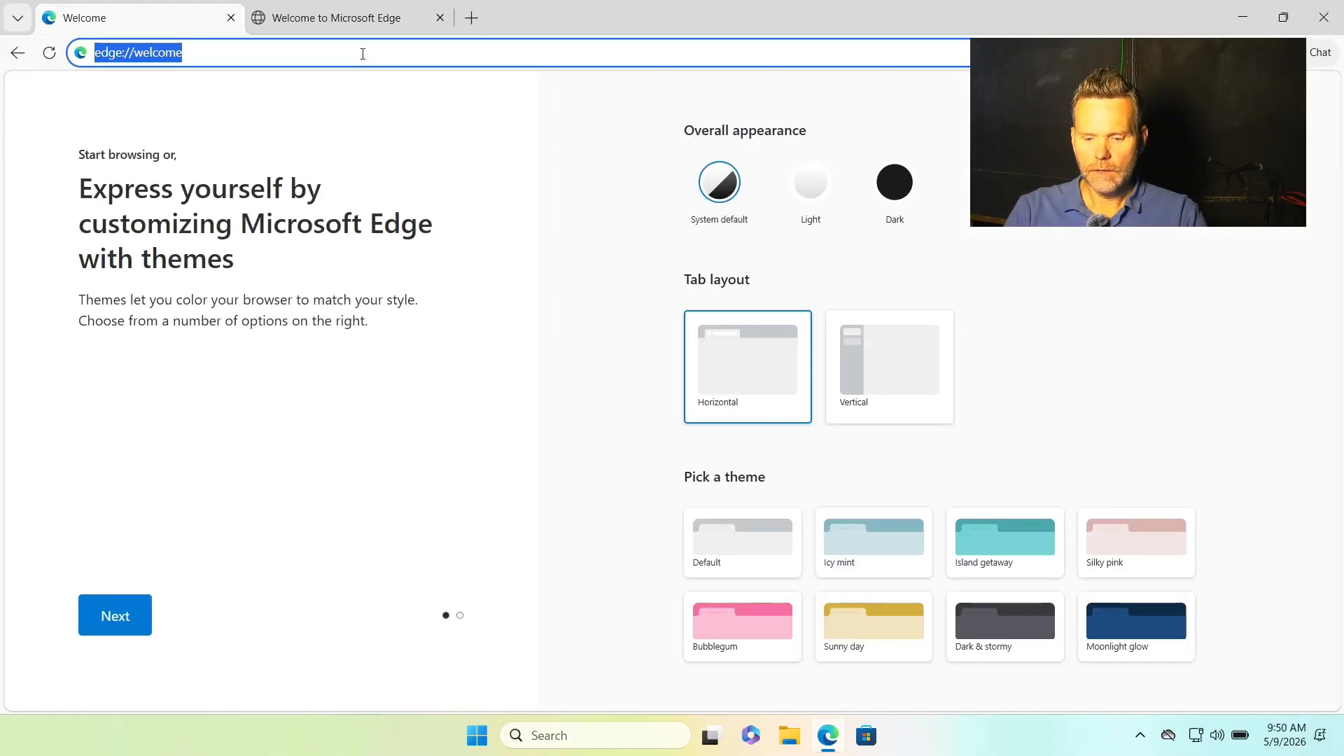
{"action": "type", "text": "download obs"}
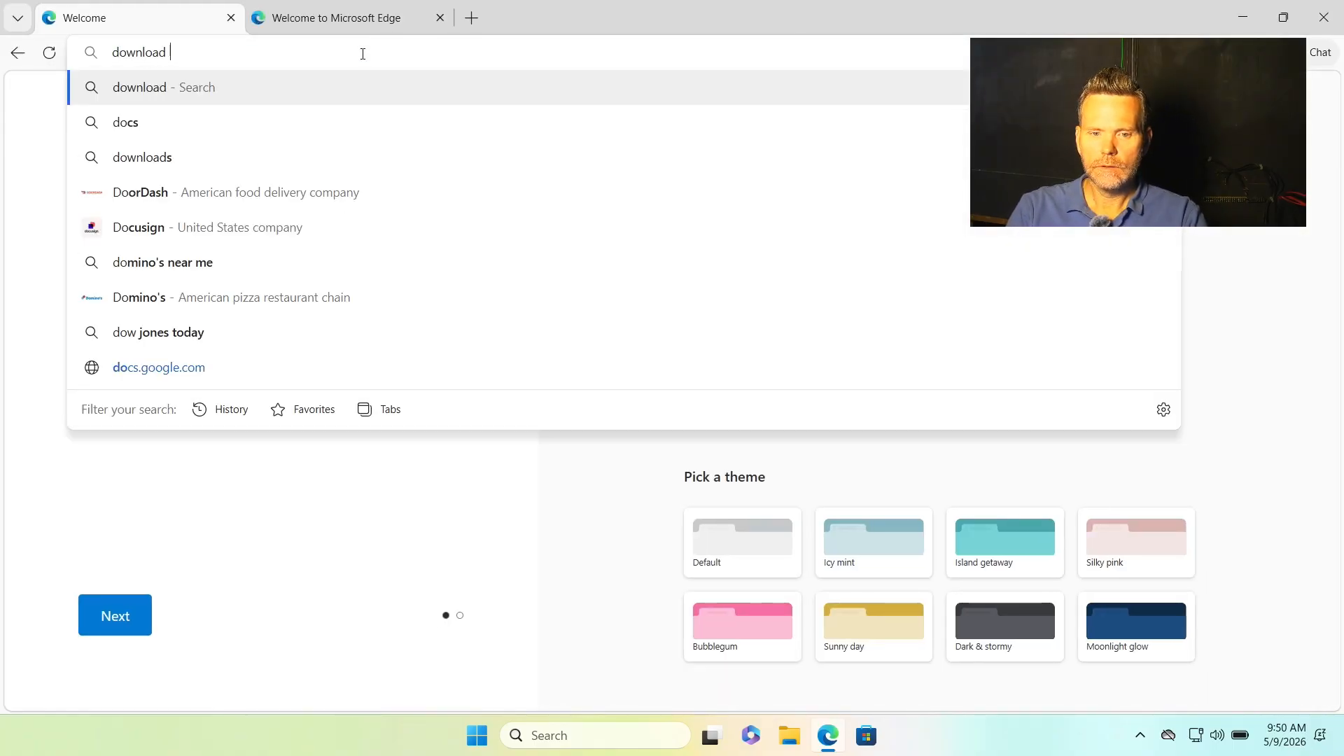
{"action": "key", "text": "Return"}
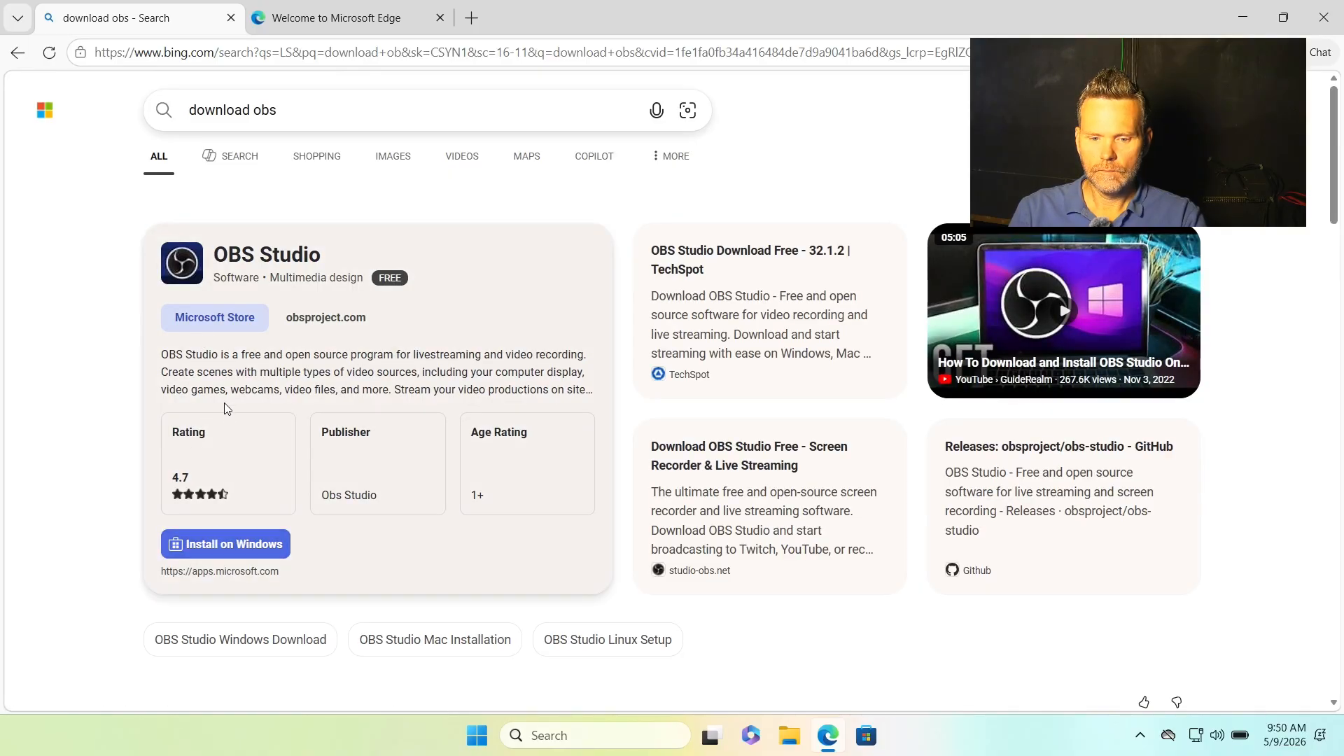
- Open the obsproject.com download page from the results and download the OBS Studio Windows installer
{"action": "scroll", "coordinate": [225, 417], "scroll_direction": "down", "scroll_amount": 1}
{"action": "scroll", "coordinate": [225, 417], "scroll_direction": "down", "scroll_amount": 3}
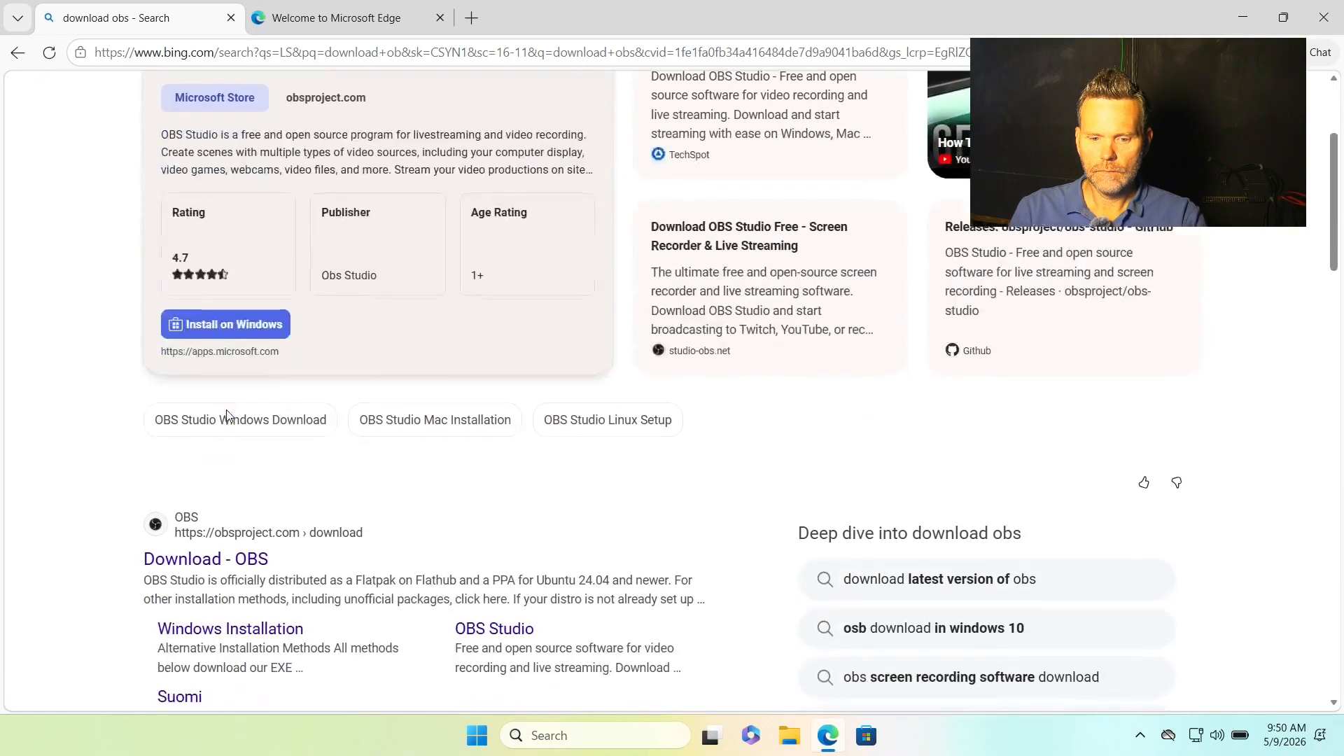
{"action": "left_click", "coordinate": [200, 561]}
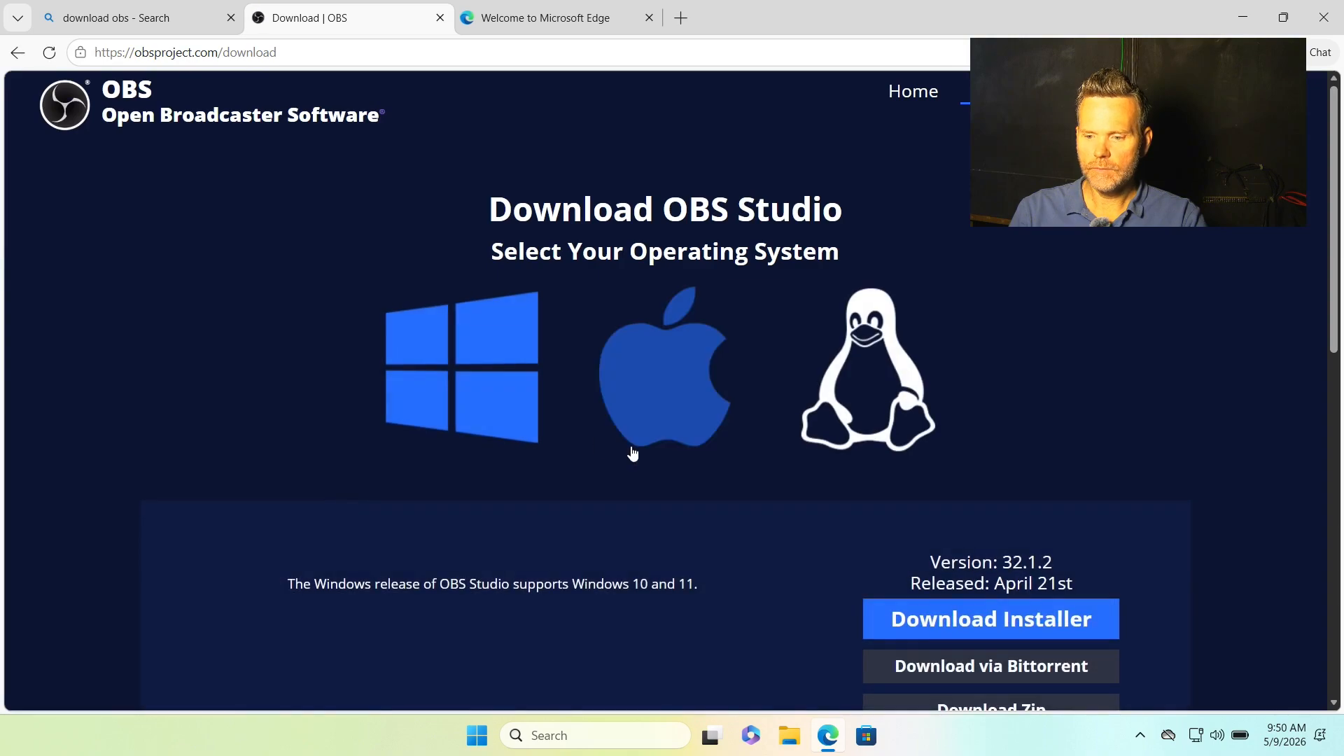
{"action": "scroll", "coordinate": [632, 454], "scroll_direction": "down", "scroll_amount": 3}
{"action": "left_click", "coordinate": [889, 397]}
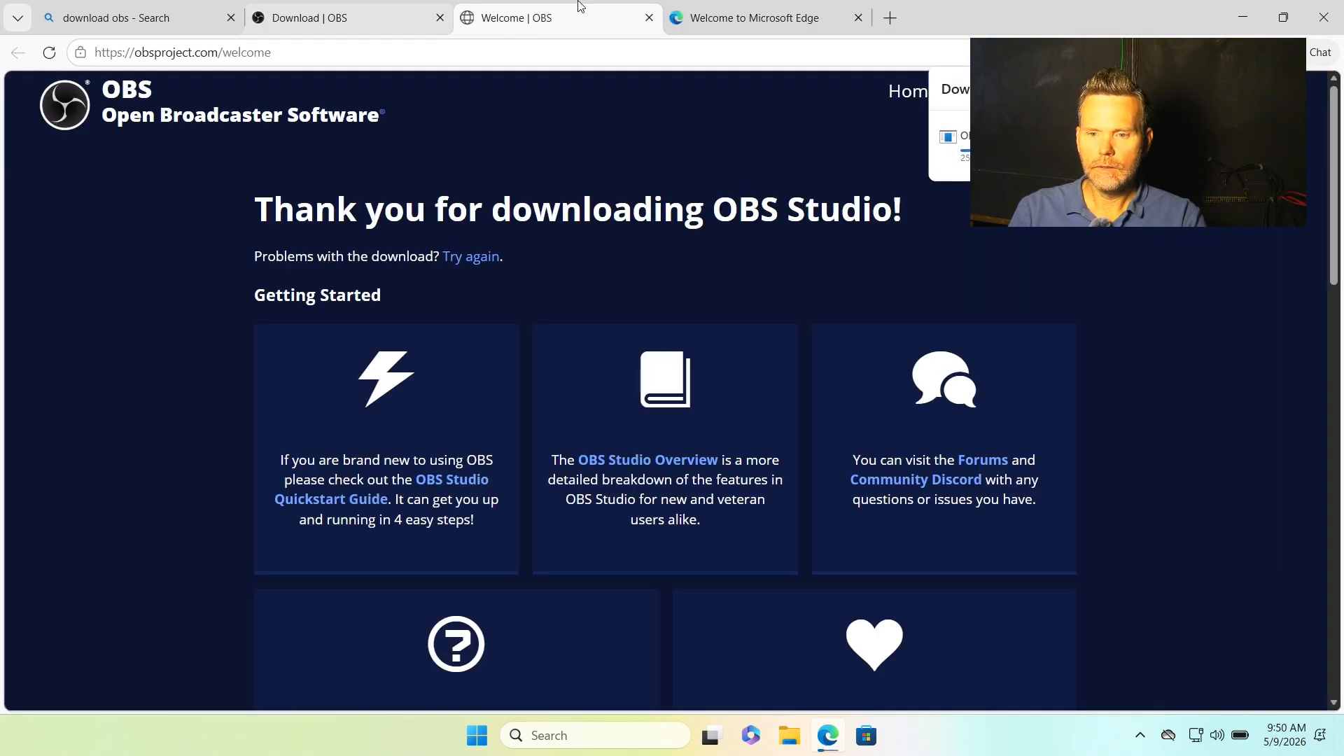
- Search for "download zoom" in the Edge welcome page's tab and download Zoom for Windows from the zoom.us result
{"action": "left_click", "coordinate": [742, 18]}
{"action": "left_click", "coordinate": [669, 58]}
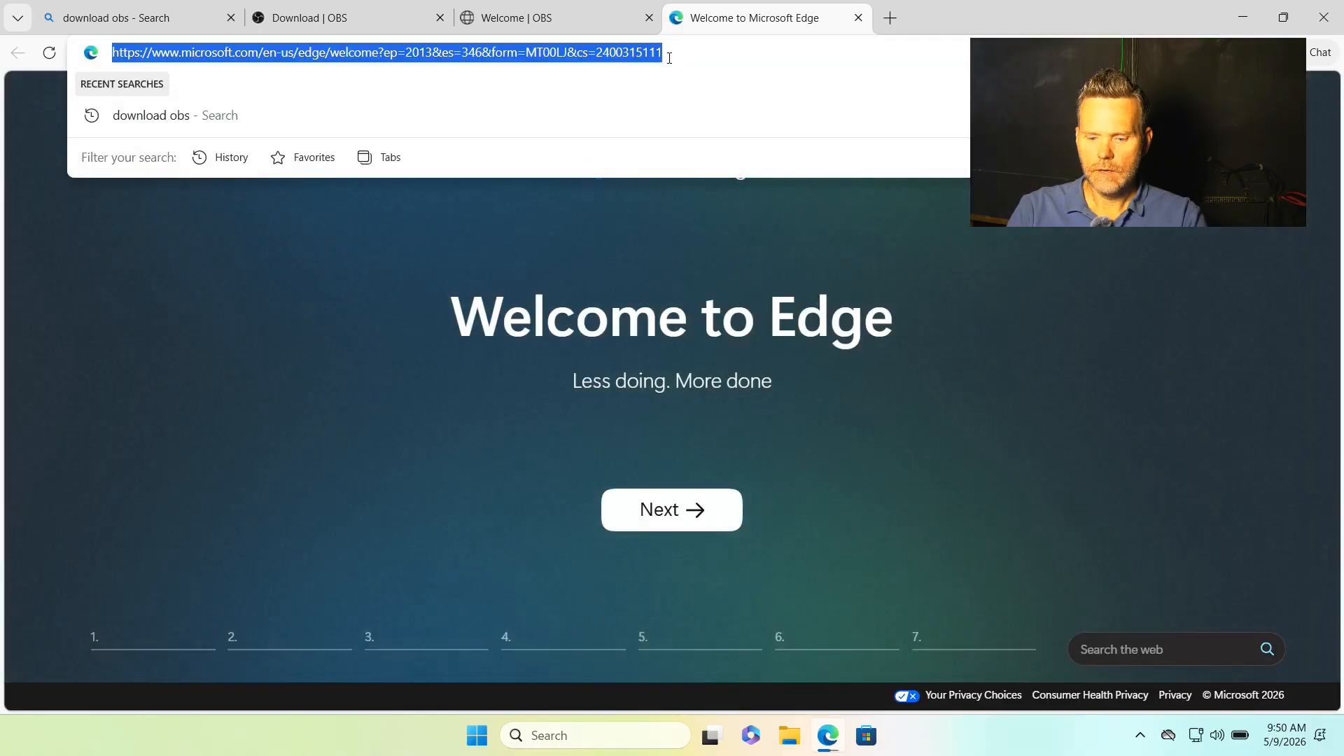
{"action": "type", "text": "donwloa"}
{"action": "key", "text": "BackSpace"}
{"action": "key", "text": "BackSpace"}
{"action": "key", "text": "BackSpace"}
{"action": "key", "text": "BackSpace"}
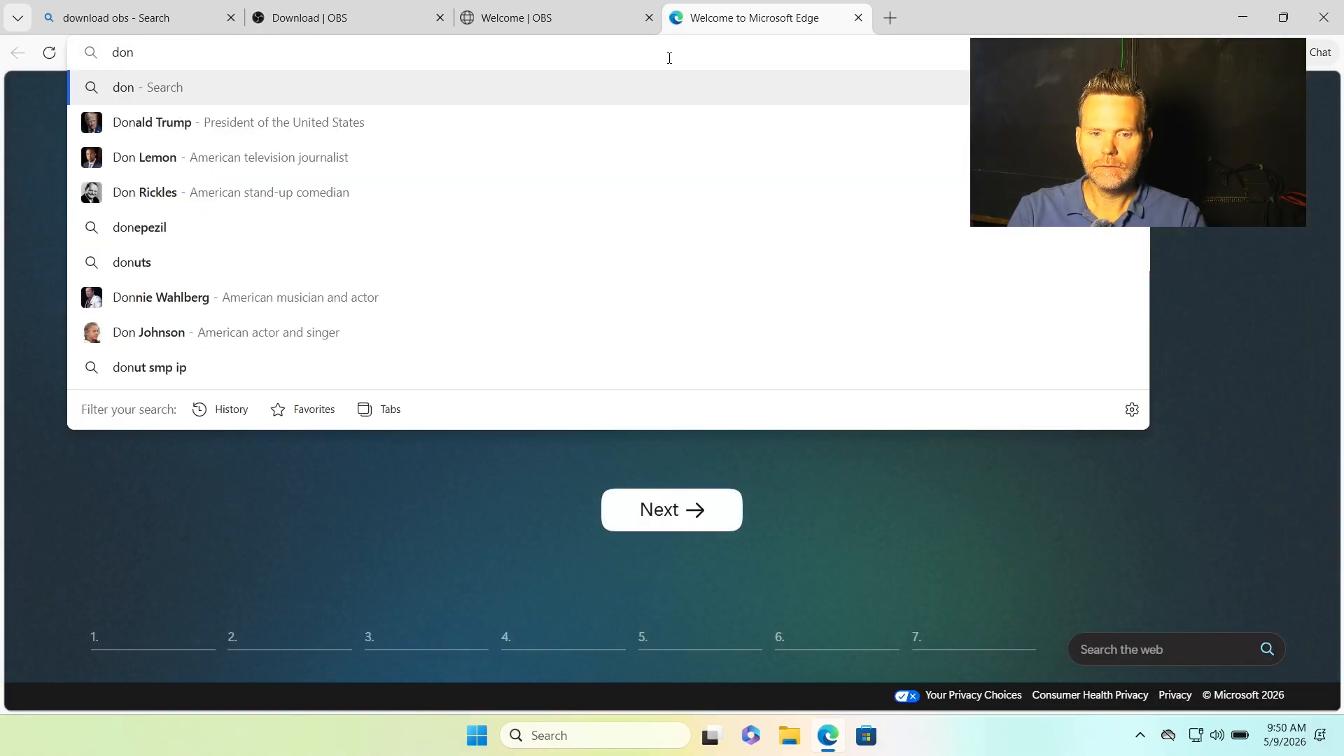
{"action": "key", "text": "BackSpace"}
{"action": "type", "text": "wlo"}
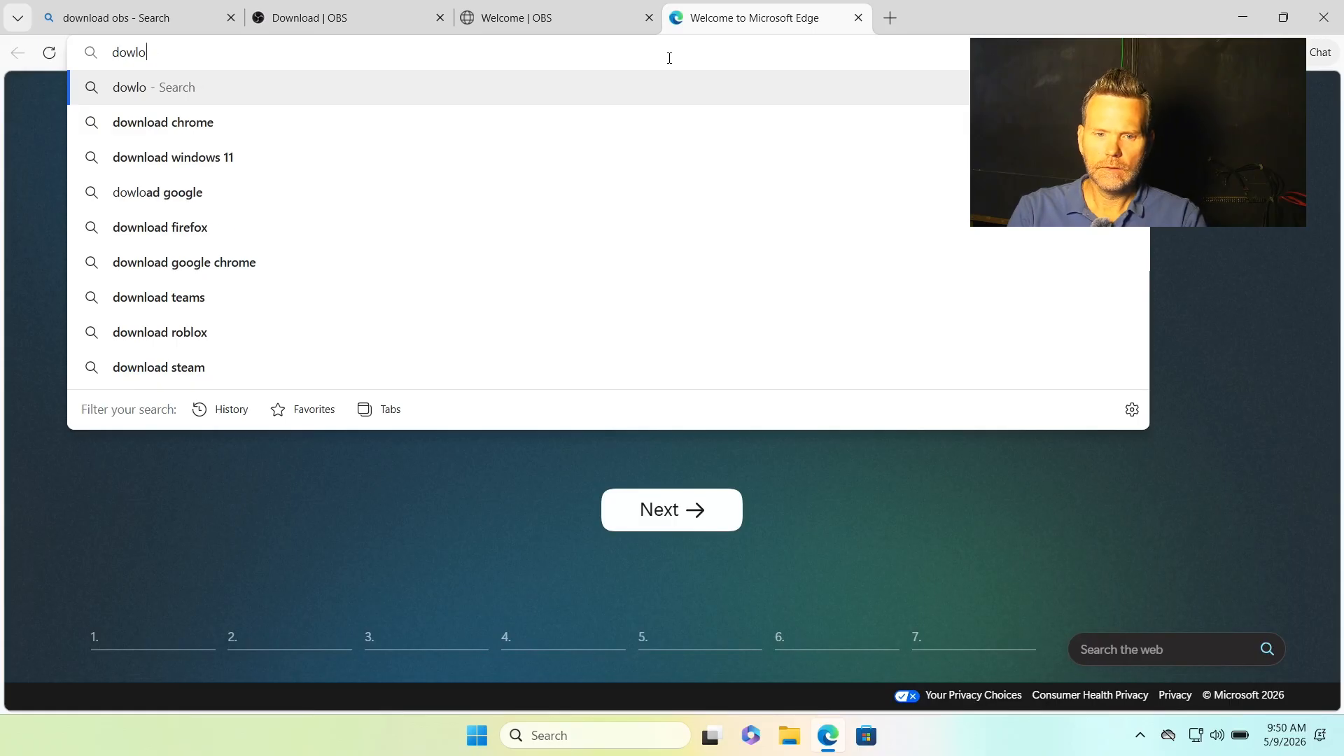
{"action": "key", "text": "BackSpace"}
{"action": "key", "text": "BackSpace"}
{"action": "type", "text": "n"}
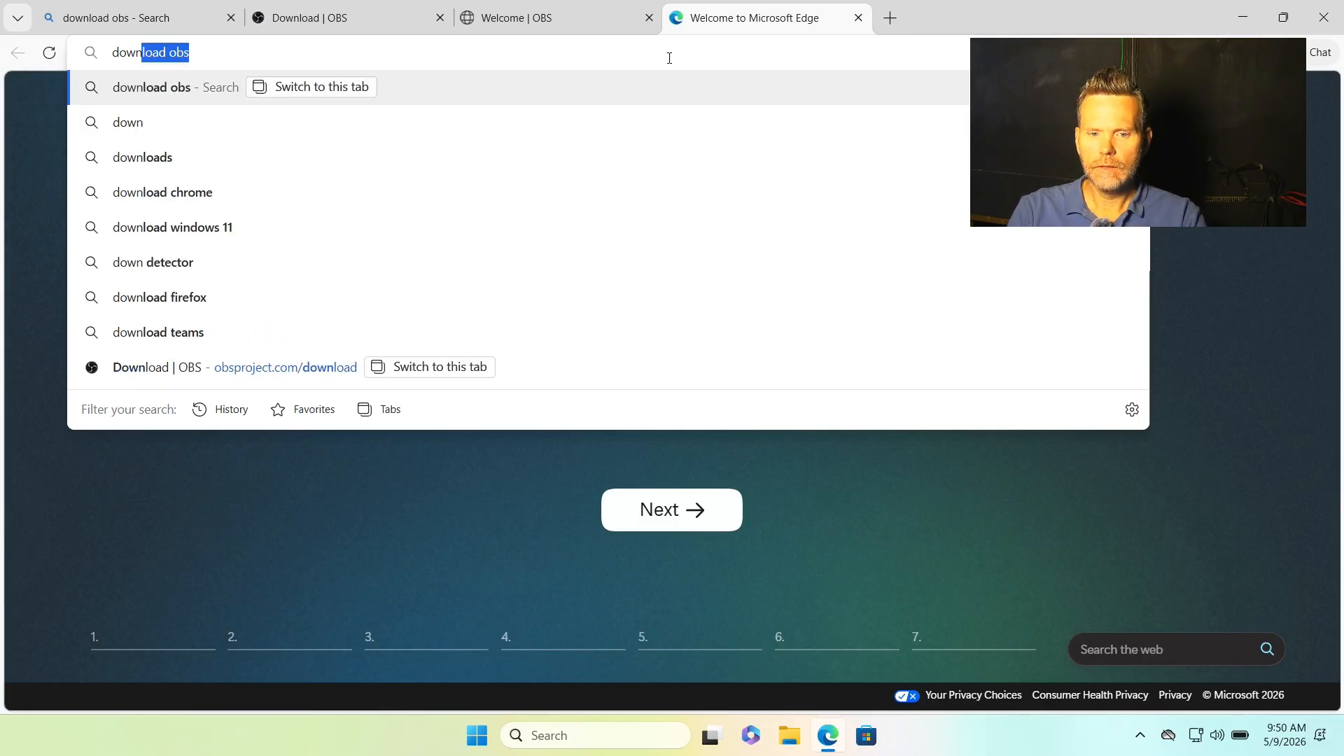
{"action": "key", "text": "BackSpace"}
{"action": "type", "text": "load "}
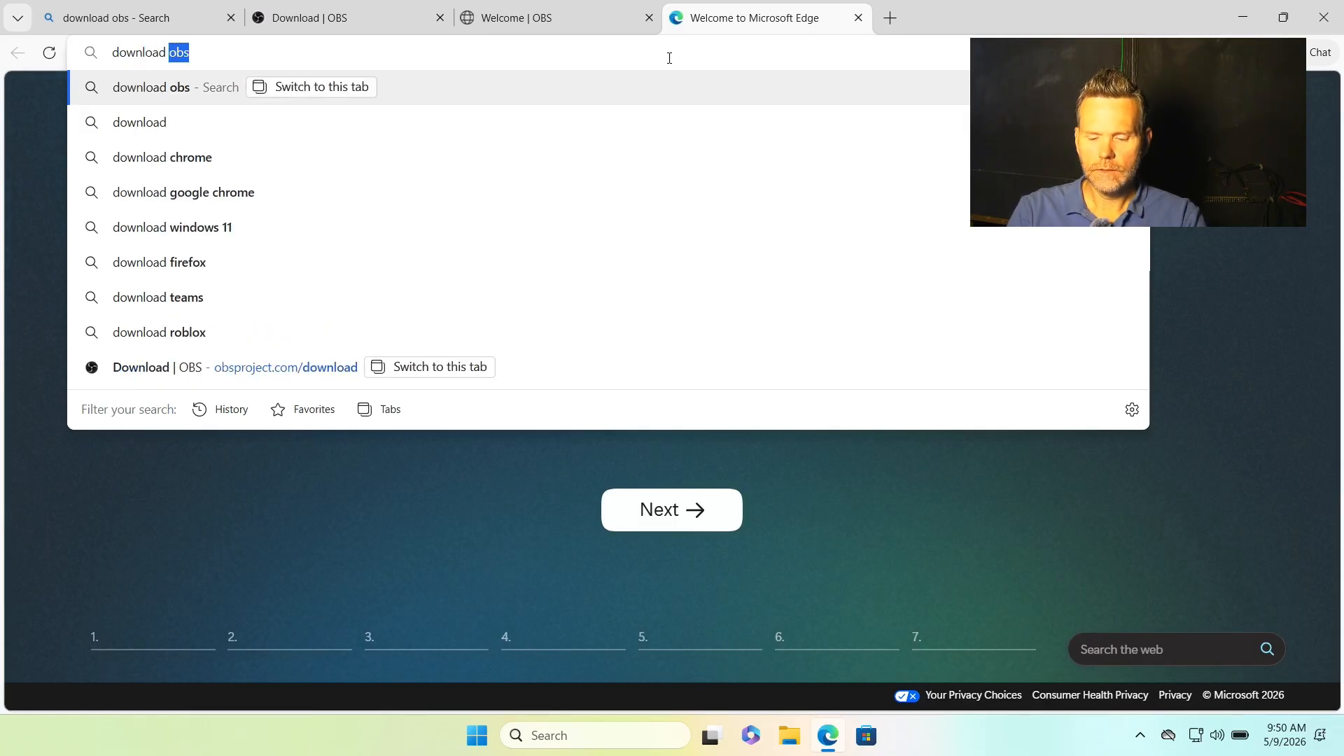
{"action": "type", "text": "zoom"}
{"action": "key", "text": "Return"}
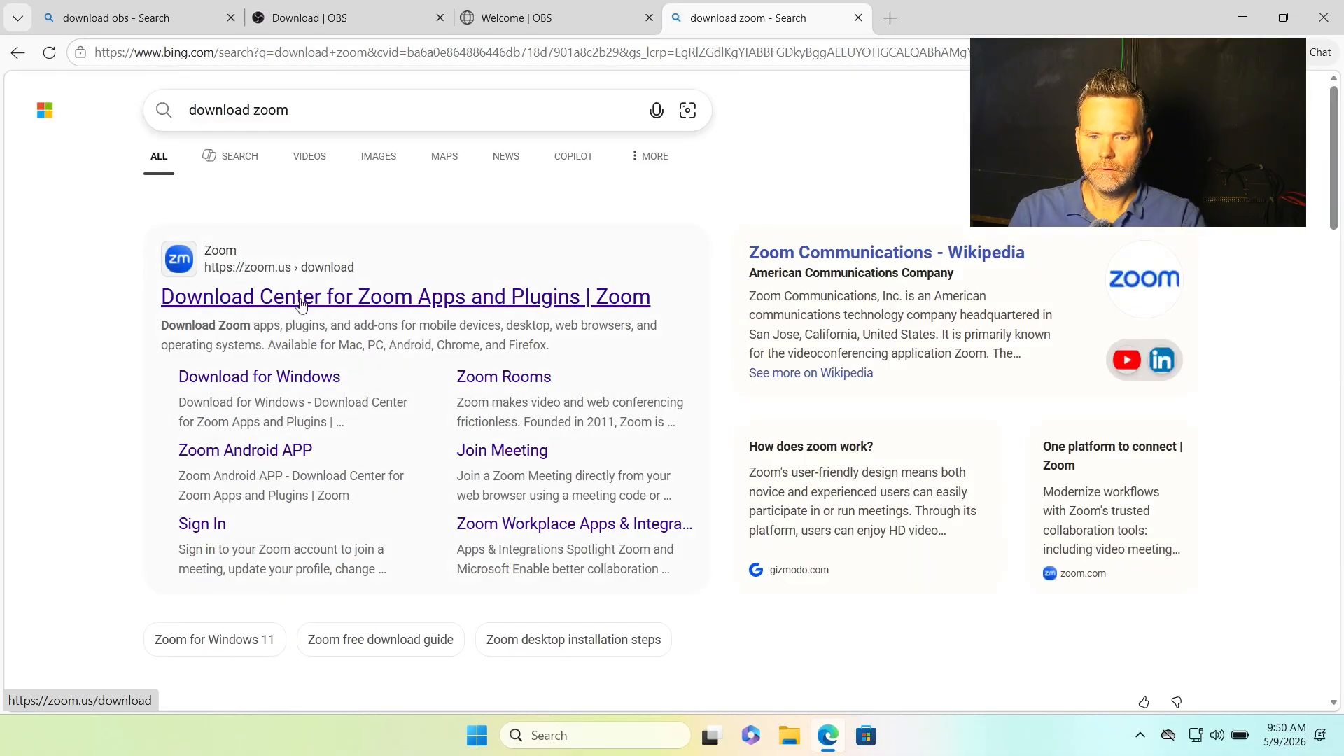
{"action": "left_click", "coordinate": [245, 382]}
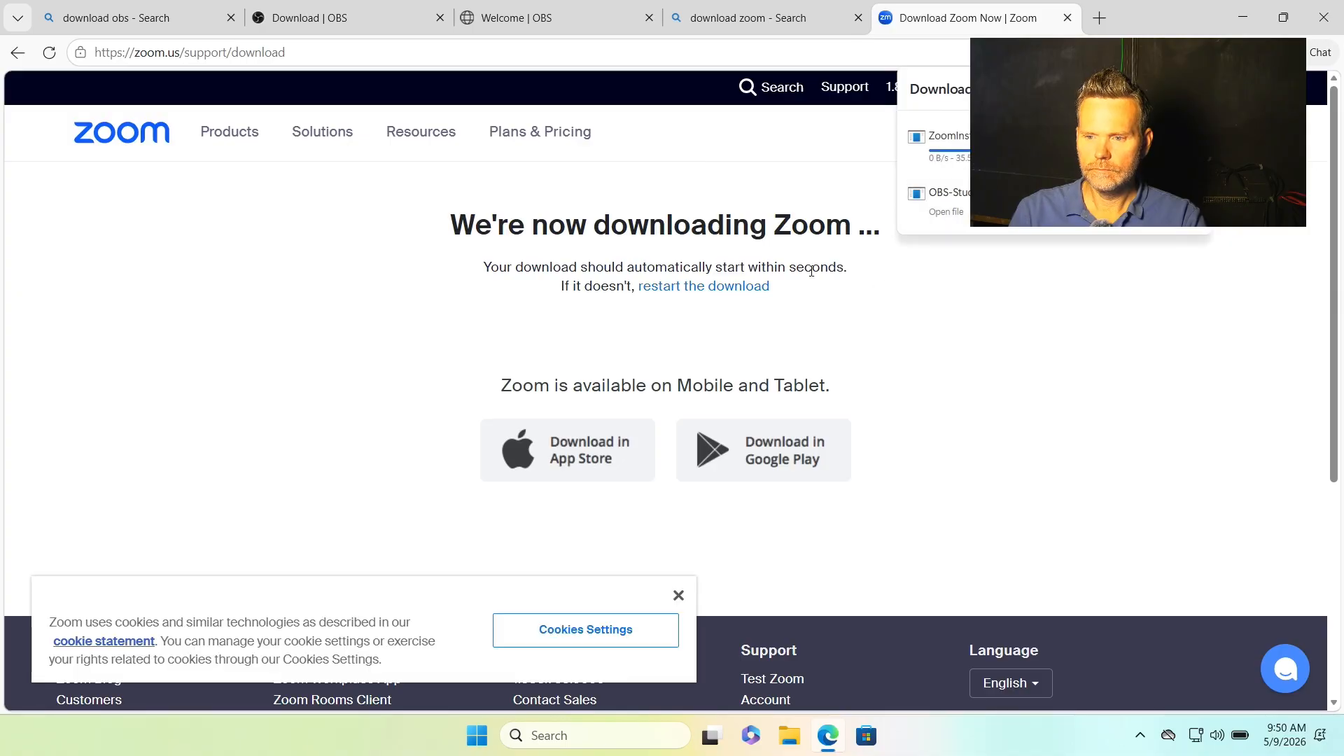
- Return to the Zoom search results and search the web for "download ndi" instead
{"action": "left_click", "coordinate": [728, 21]}
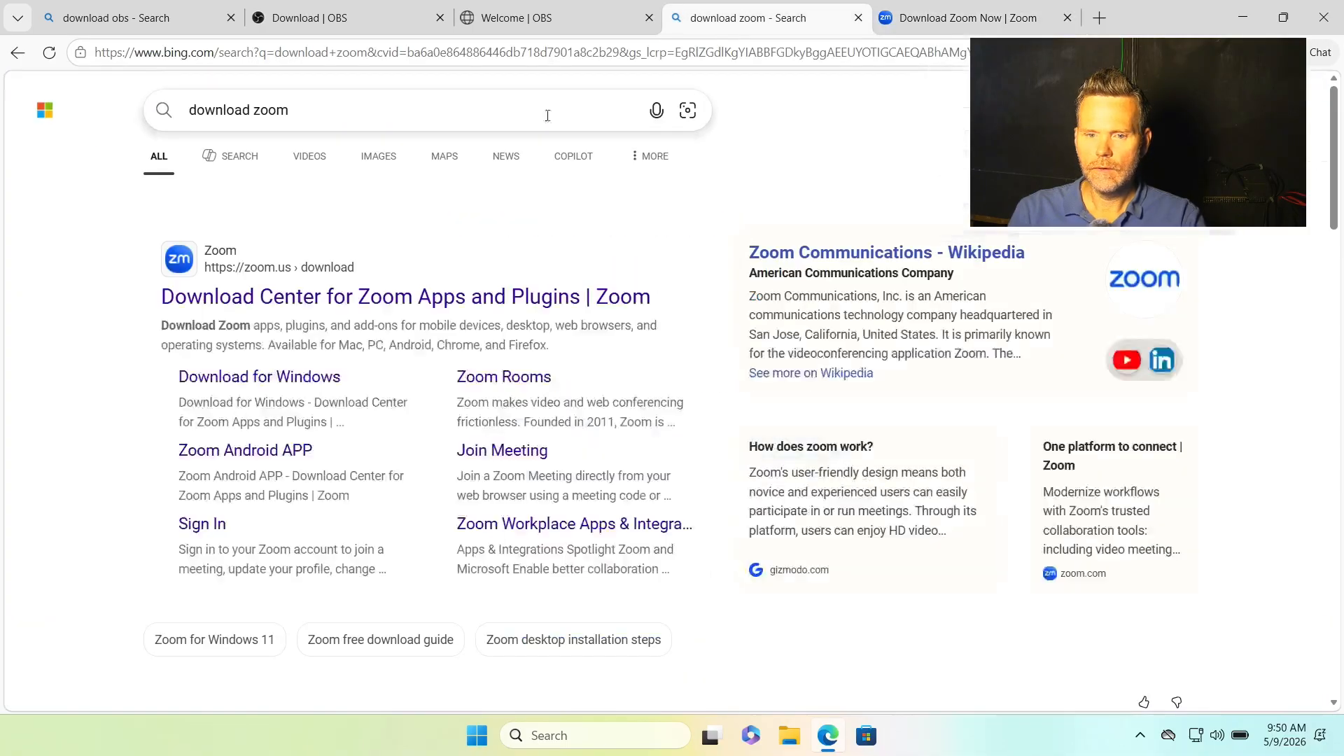
{"action": "left_click_drag", "start_coordinate": [396, 122], "coordinate": [169, 105]}
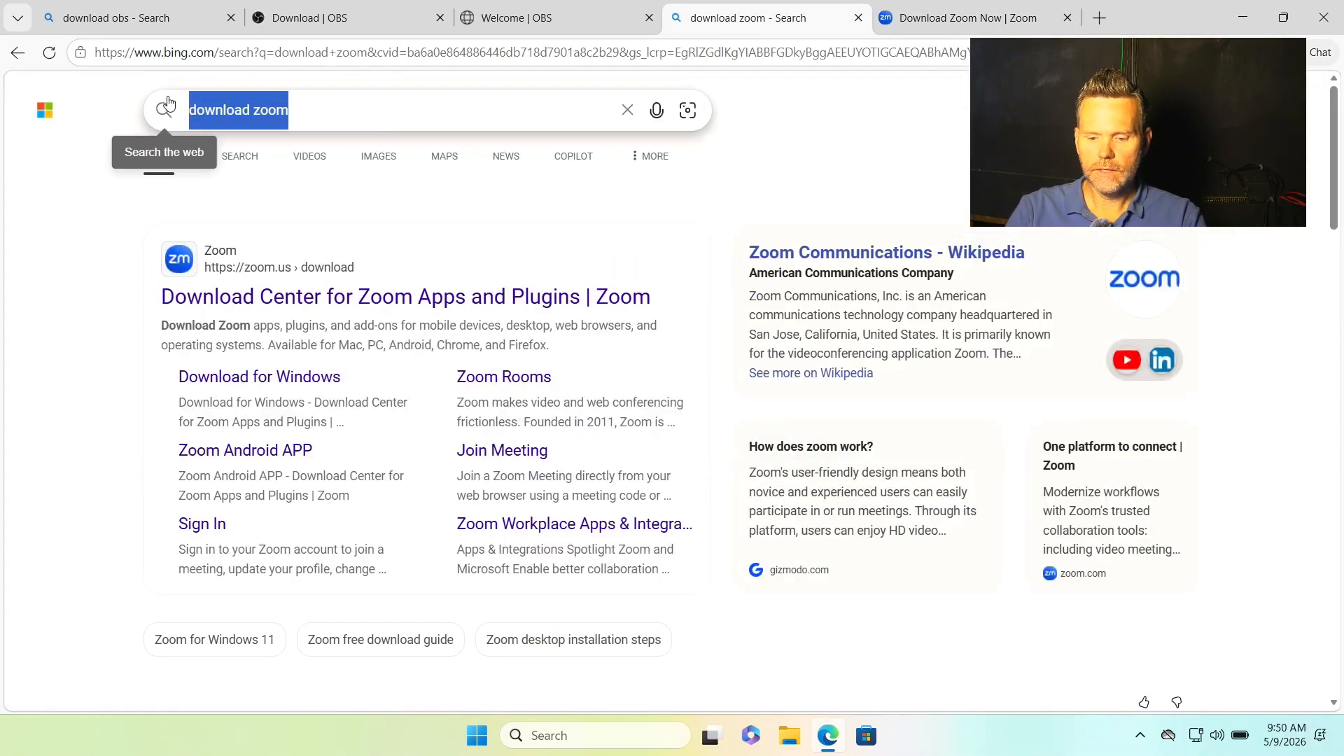
{"action": "type", "text": "download "}
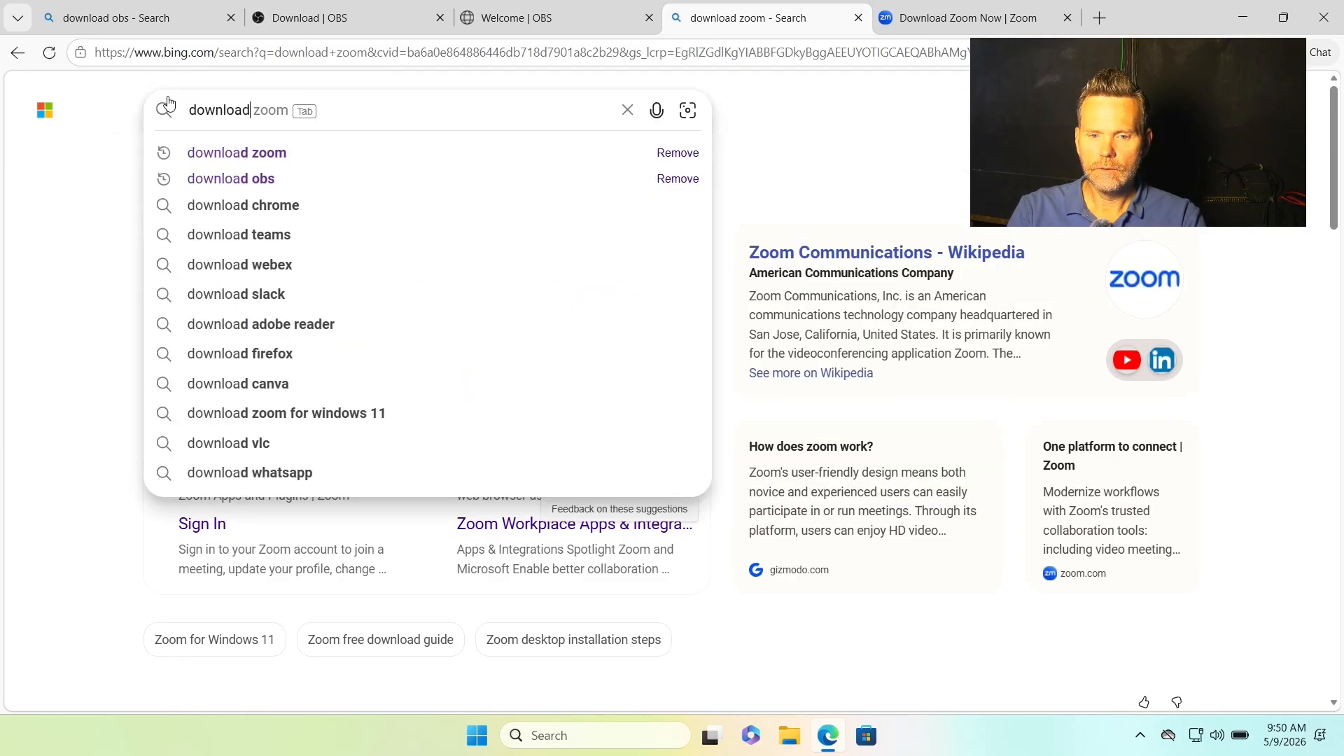
{"action": "type", "text": "ndi"}
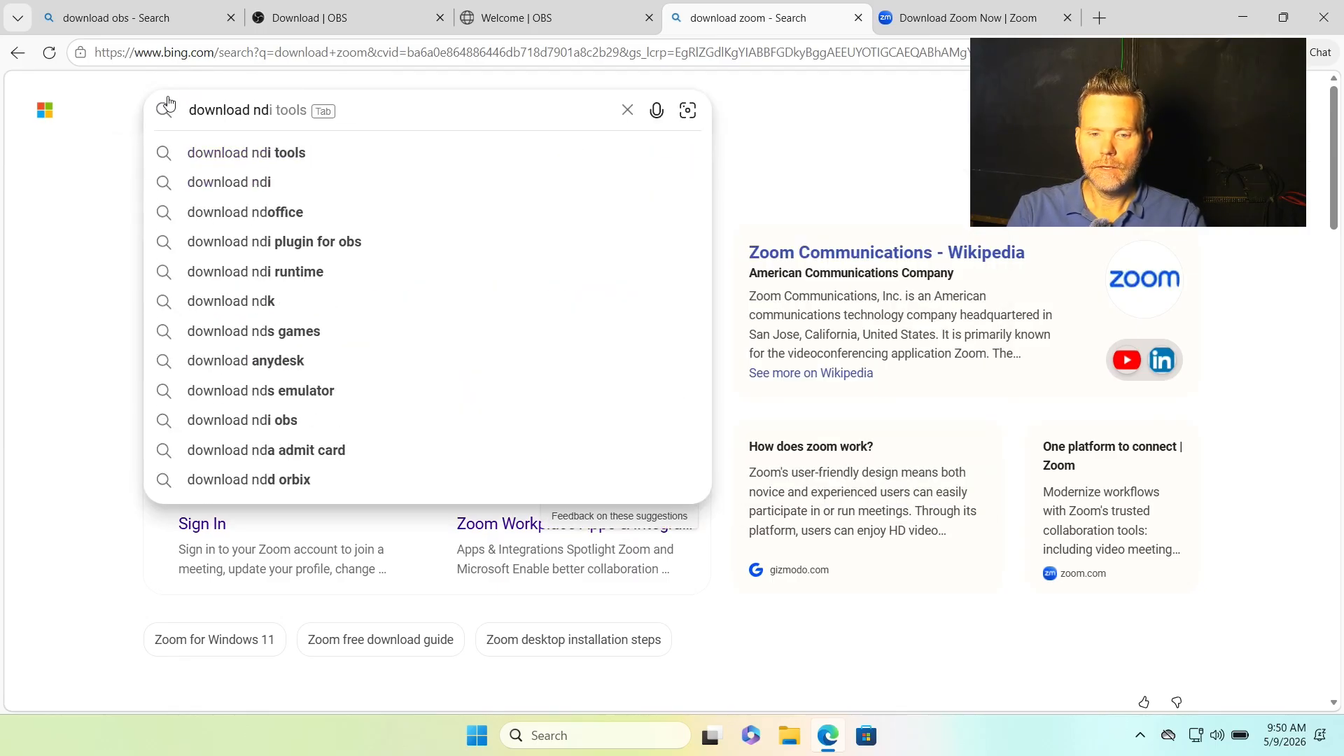
{"action": "left_click", "coordinate": [165, 110]}
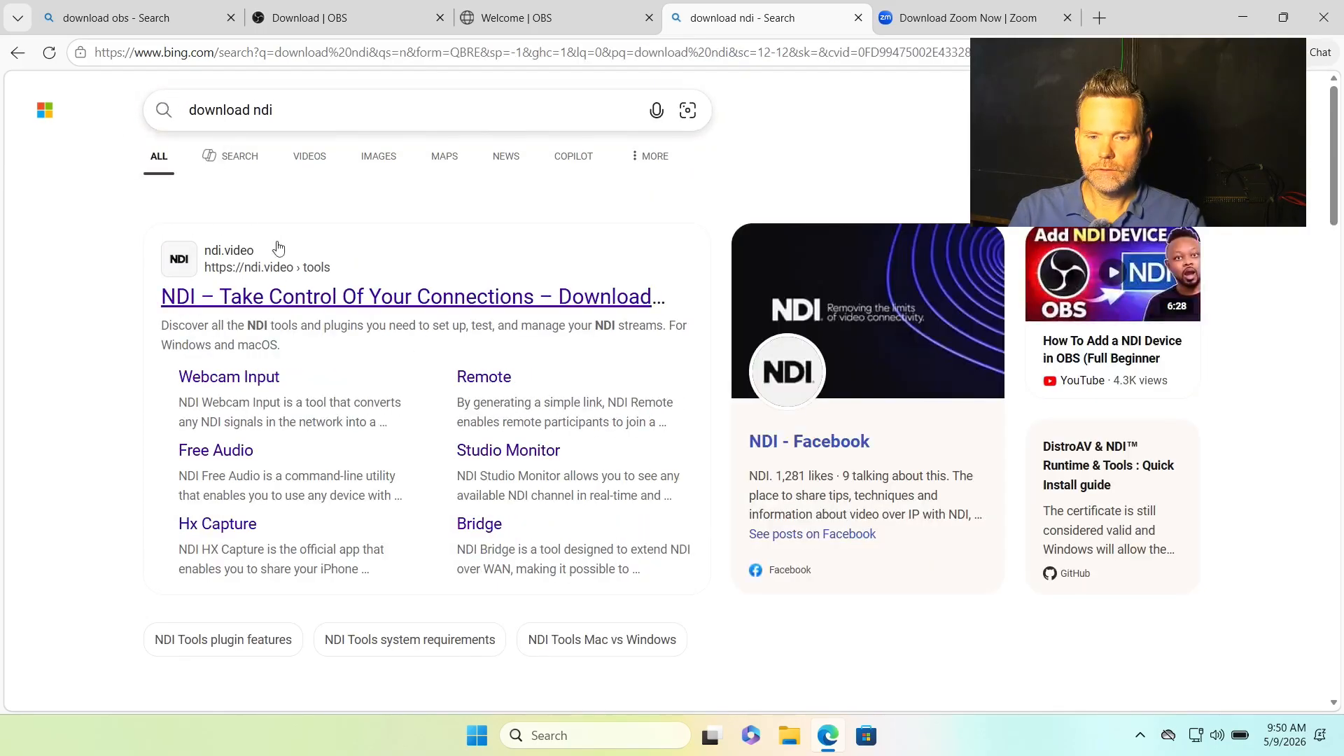
- Open the ndi.video tools page from the results and download NDI Tools for Windows
{"action": "right_click", "coordinate": [265, 317]}
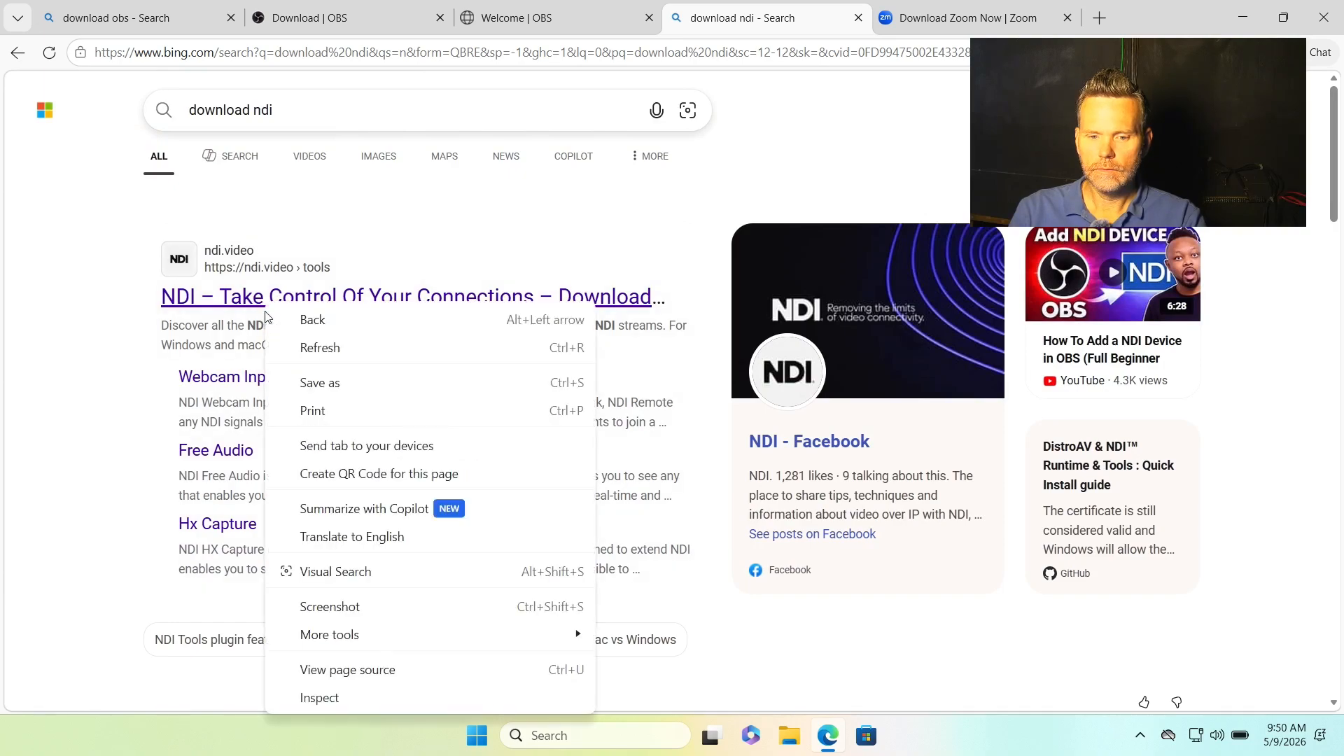
{"action": "left_click", "coordinate": [241, 312]}
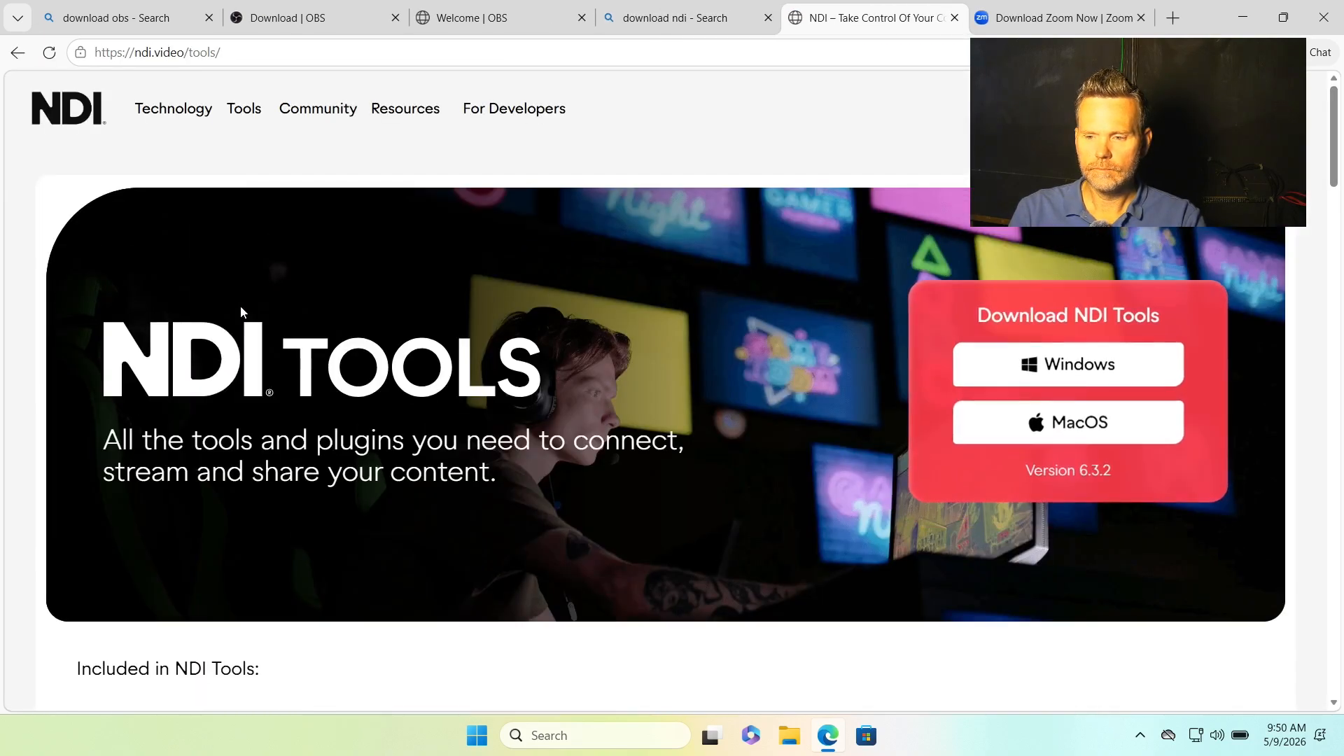
{"action": "left_click", "coordinate": [1011, 370]}
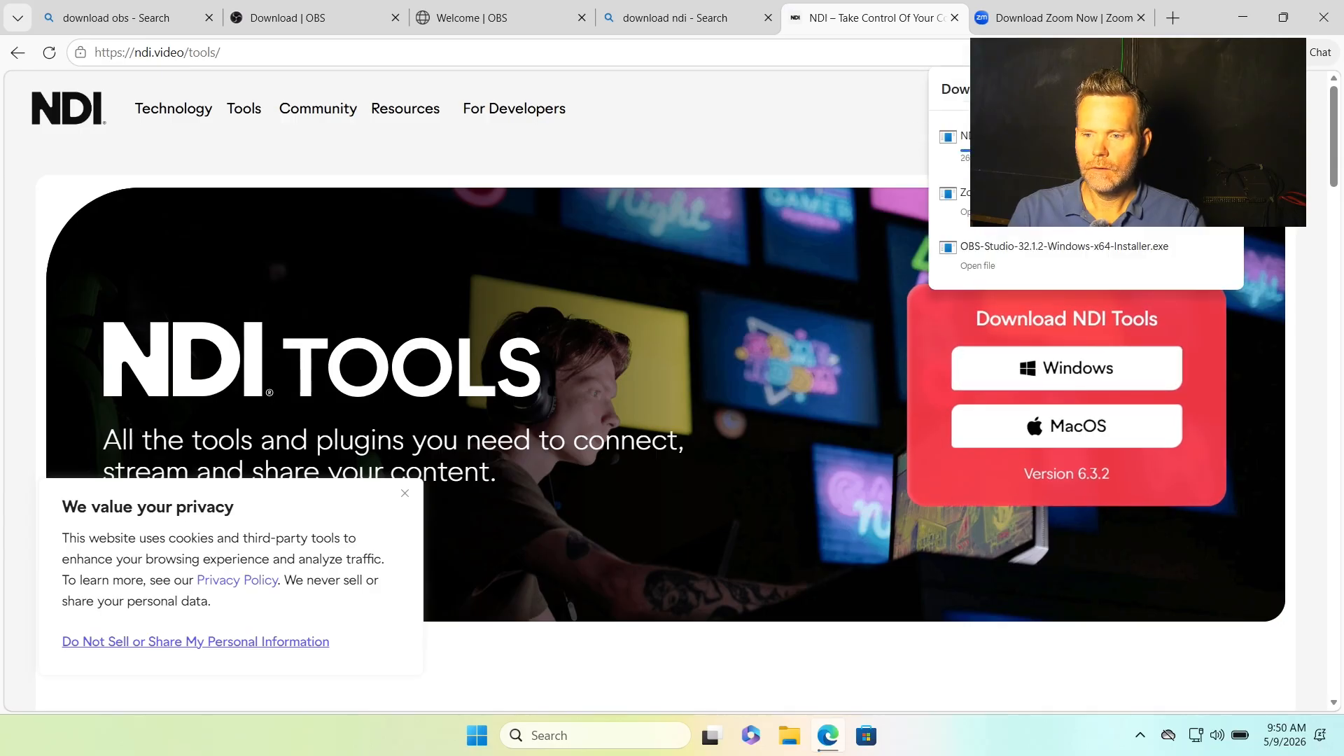
- Return to the NDI search results and search for "download obs ndi plugin"
{"action": "left_click", "coordinate": [651, 18]}
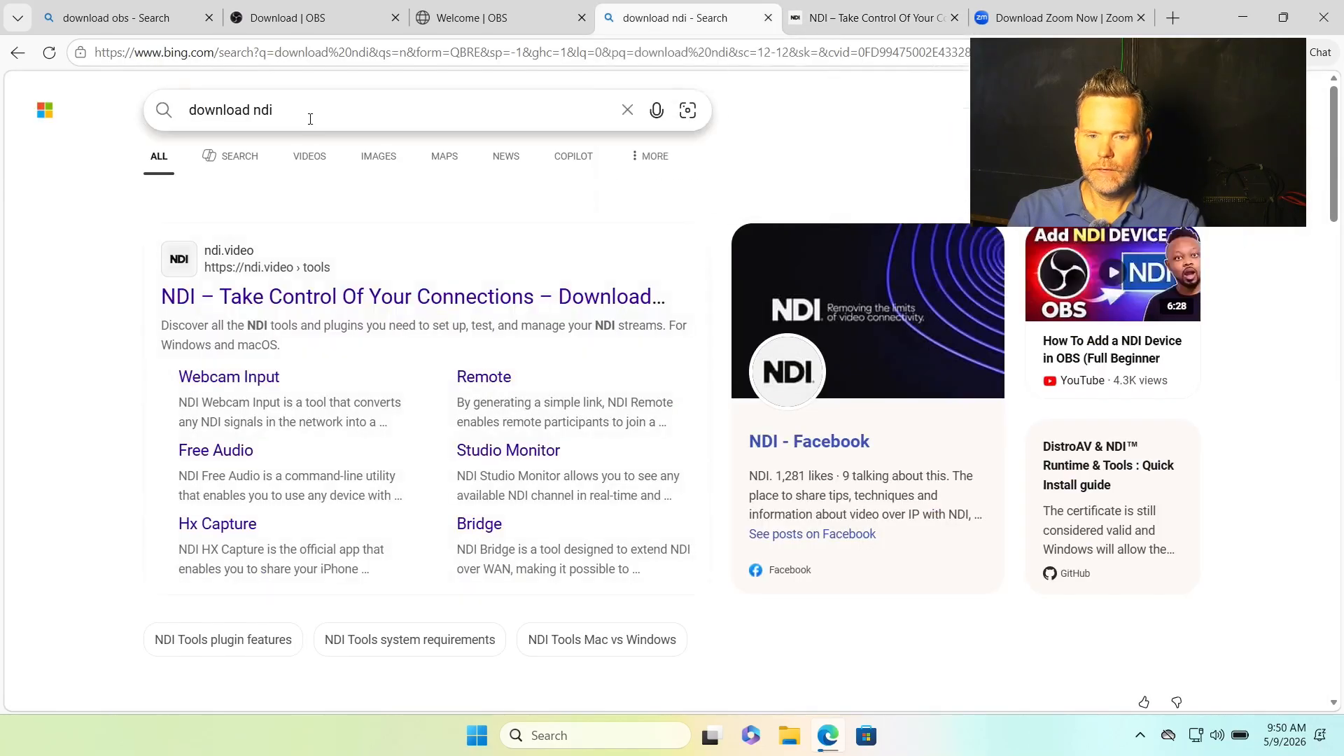
{"action": "left_click_drag", "start_coordinate": [256, 103], "coordinate": [243, 104]}
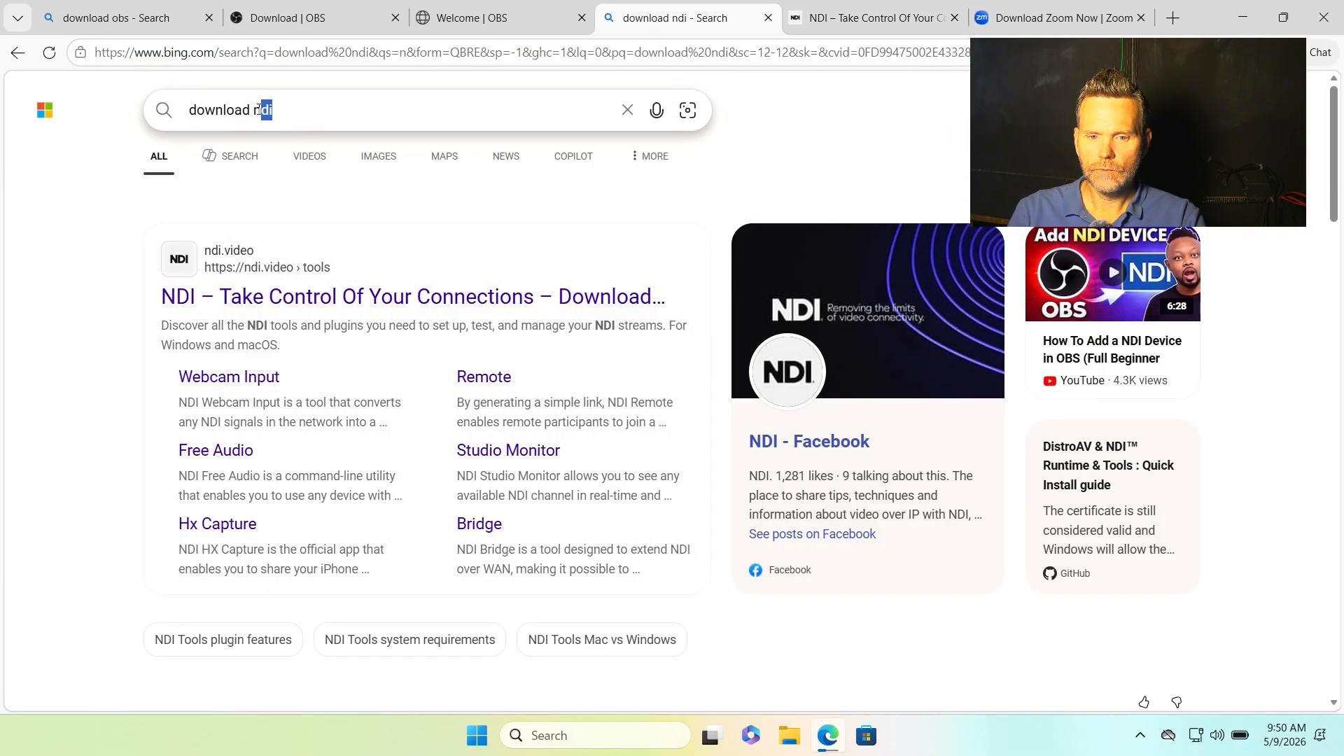
{"action": "key", "text": "BackSpace"}
{"action": "key", "text": "BackSpace"}
{"action": "type", "text": "obs ndi "}
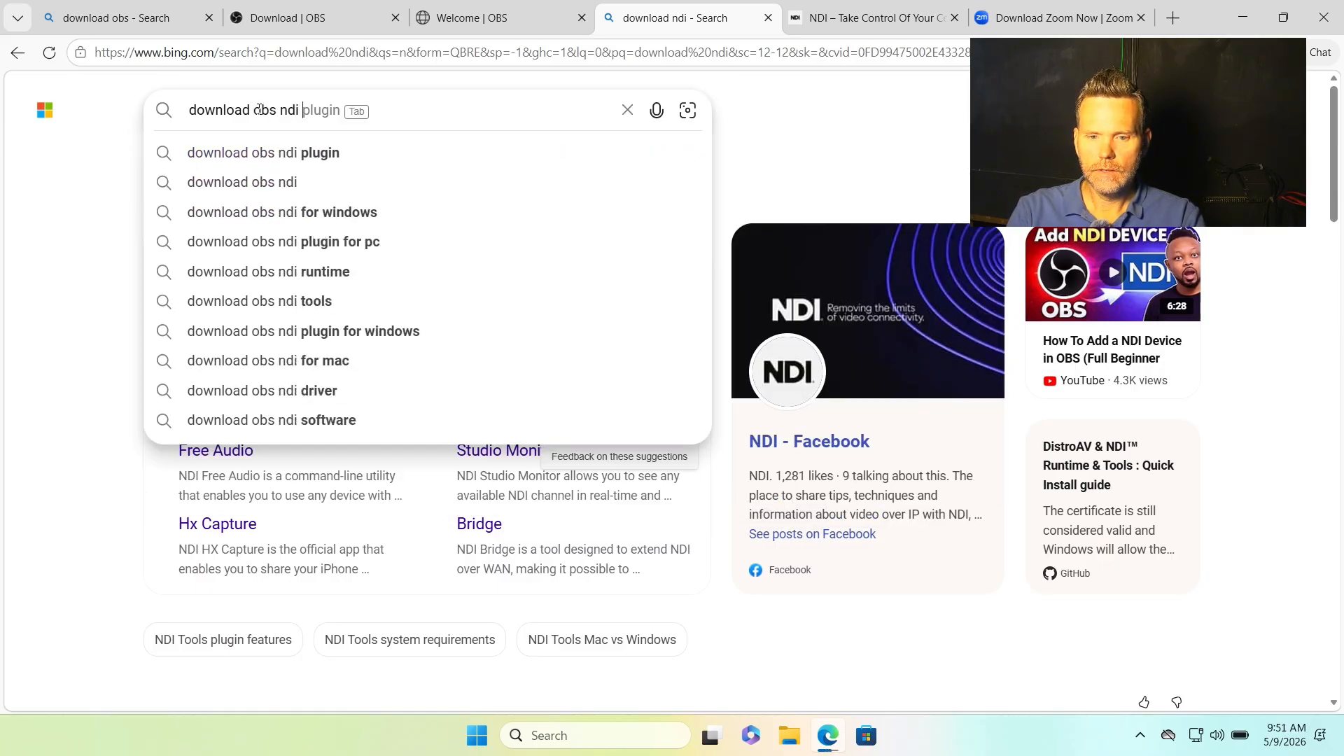
{"action": "type", "text": "plugin"}
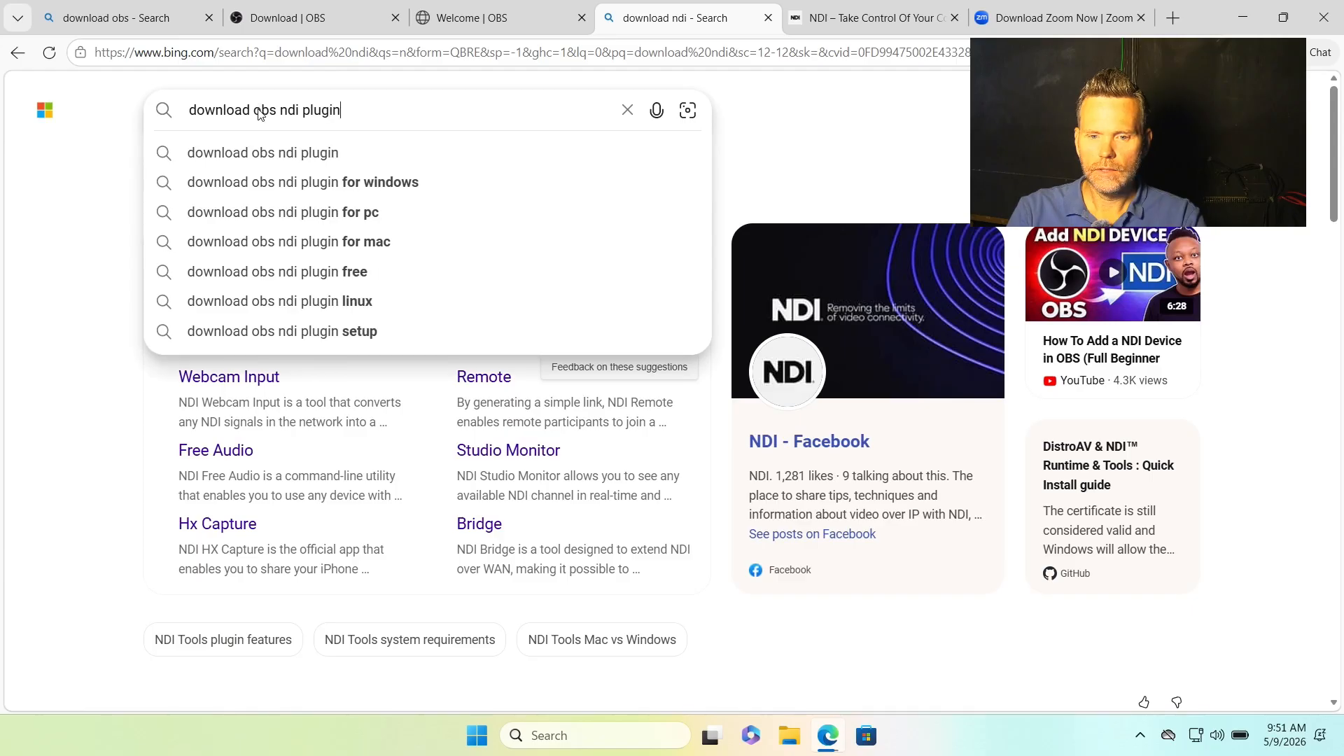
{"action": "key", "text": "Return"}
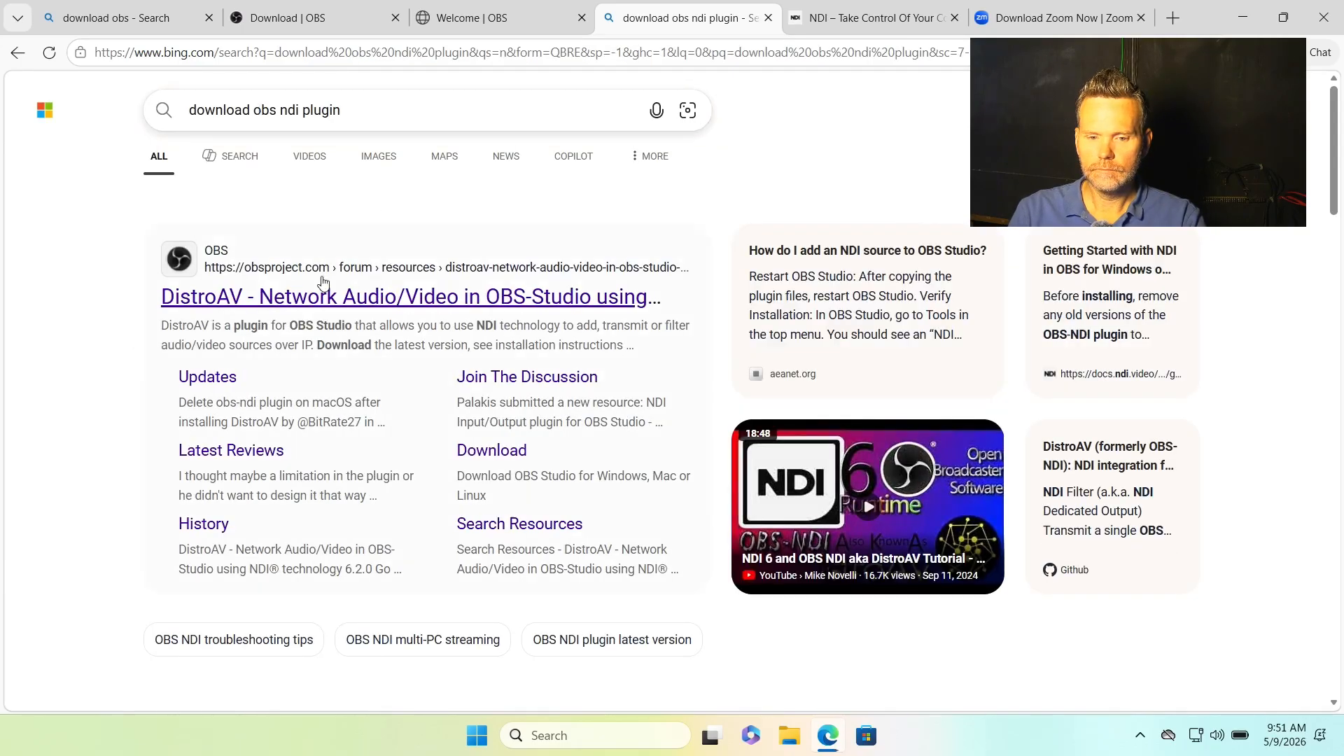
- Open the DistroAV result on the OBS forum, go to its GitHub release and download distroav-6.2.0-windows-x64-Installer.exe
{"action": "left_click", "coordinate": [272, 303]}
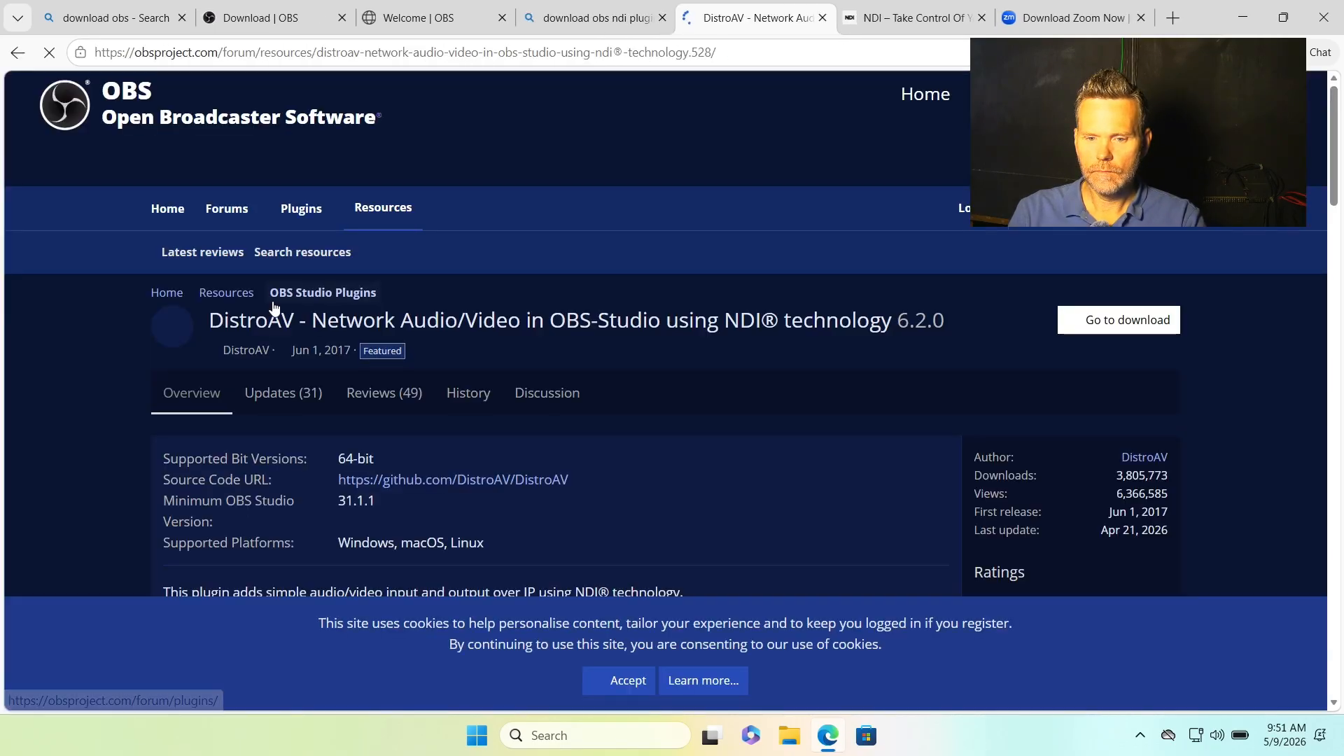
{"action": "left_click", "coordinate": [1098, 233]}
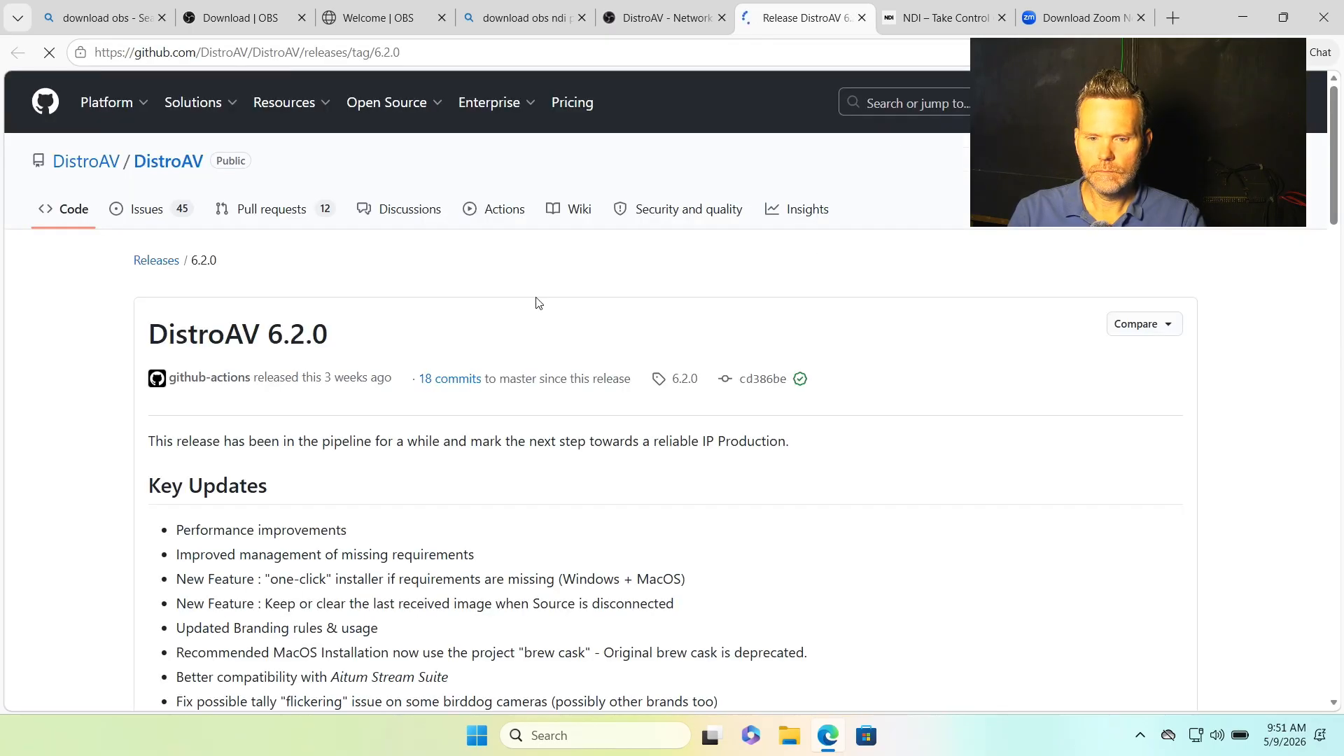
{"action": "scroll", "coordinate": [450, 410], "scroll_direction": "down", "scroll_amount": 8}
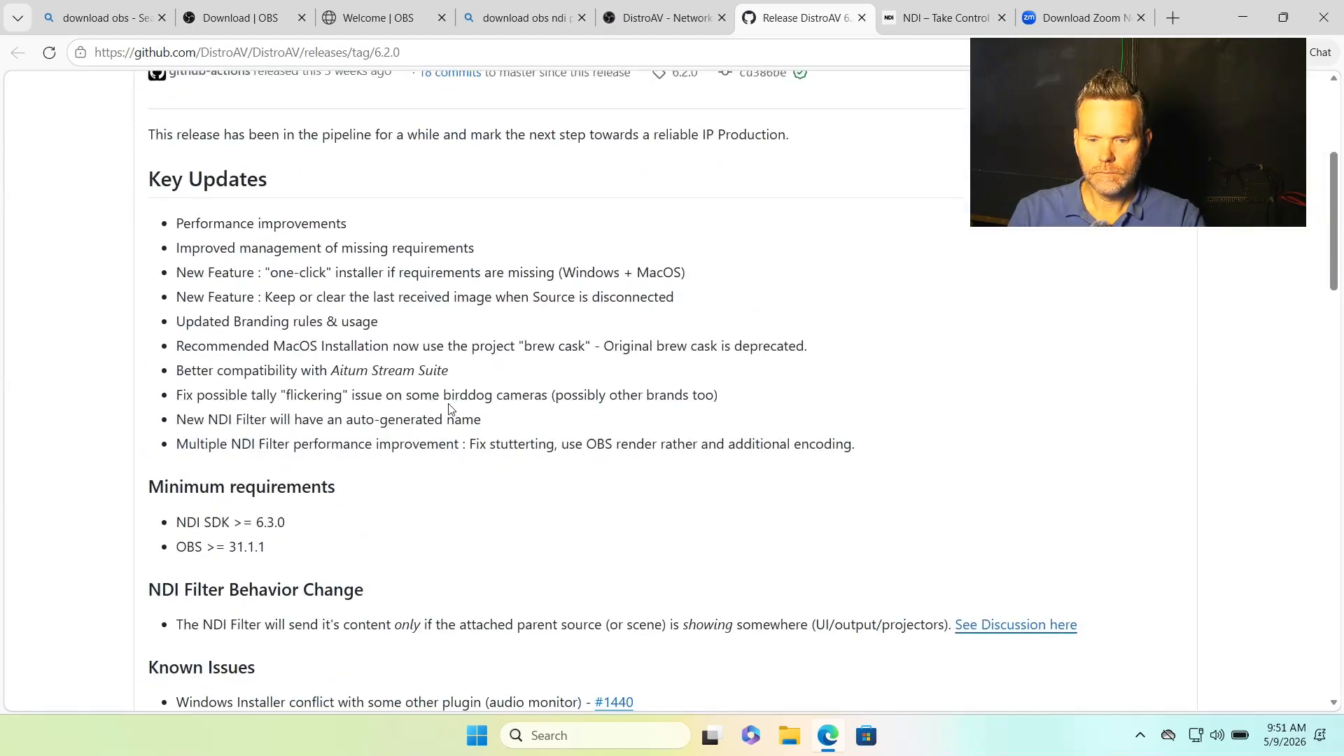
{"action": "scroll", "coordinate": [450, 409], "scroll_direction": "down", "scroll_amount": 8}
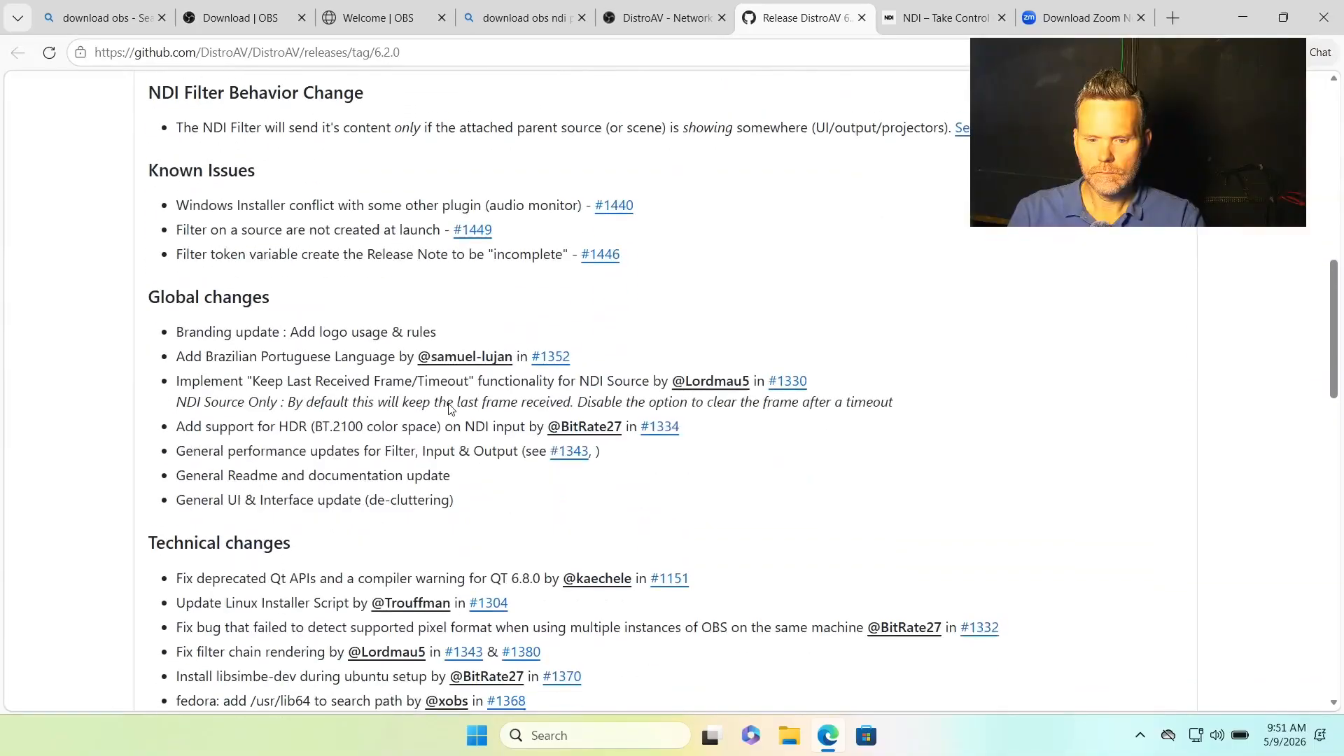
{"action": "scroll", "coordinate": [450, 406], "scroll_direction": "down", "scroll_amount": 13}
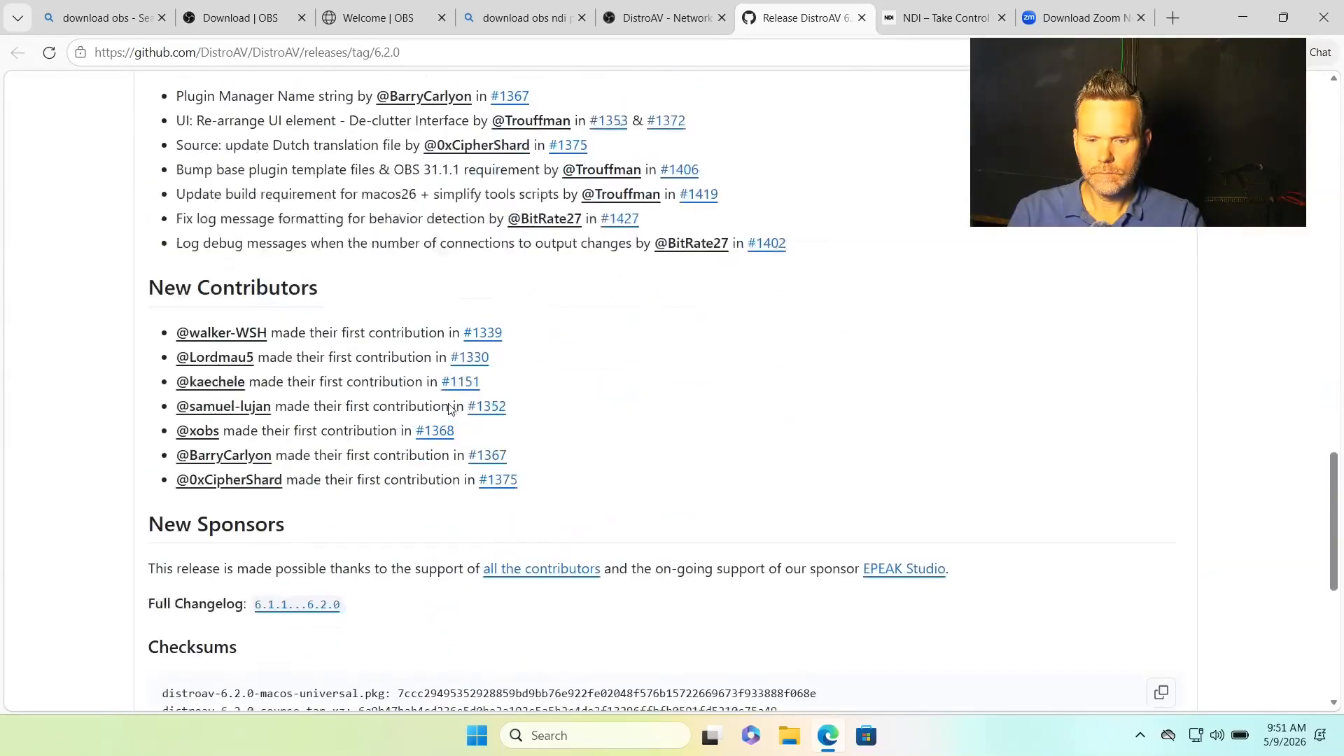
{"action": "scroll", "coordinate": [450, 410], "scroll_direction": "down", "scroll_amount": 6}
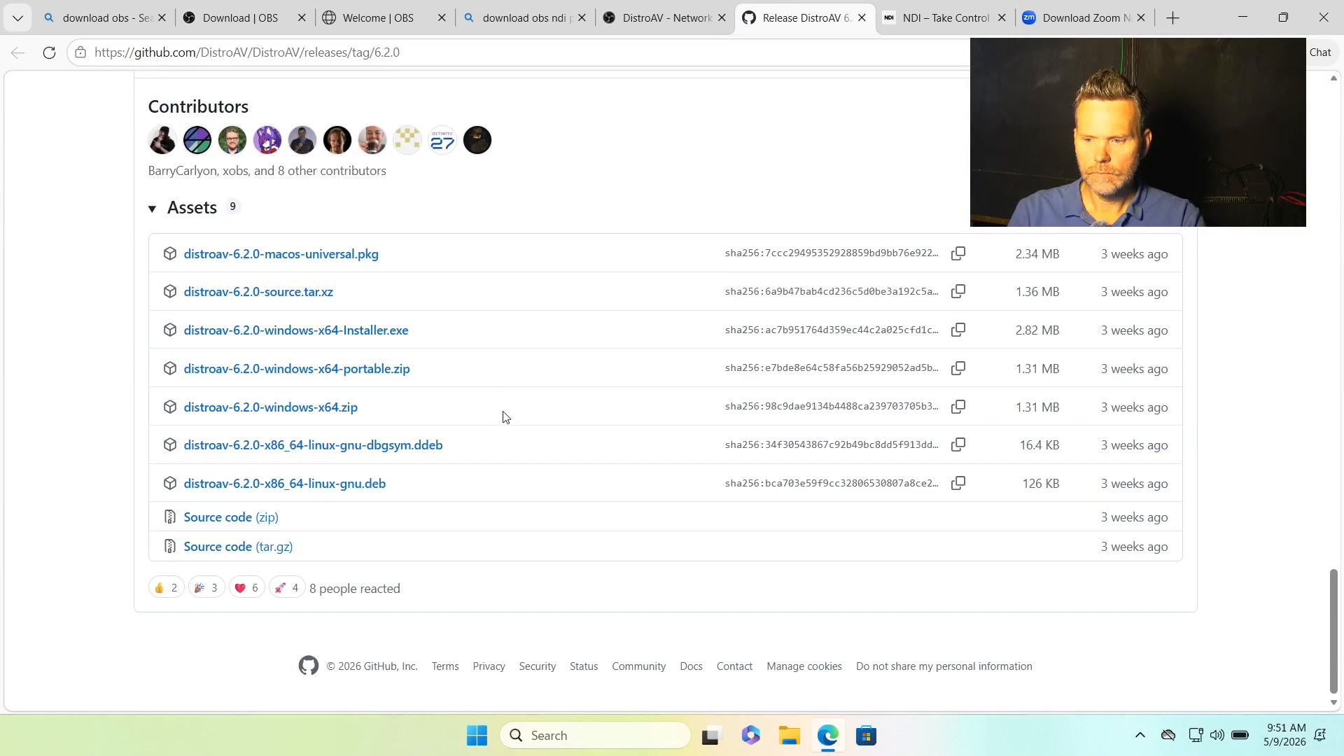
{"action": "left_click", "coordinate": [275, 331]}
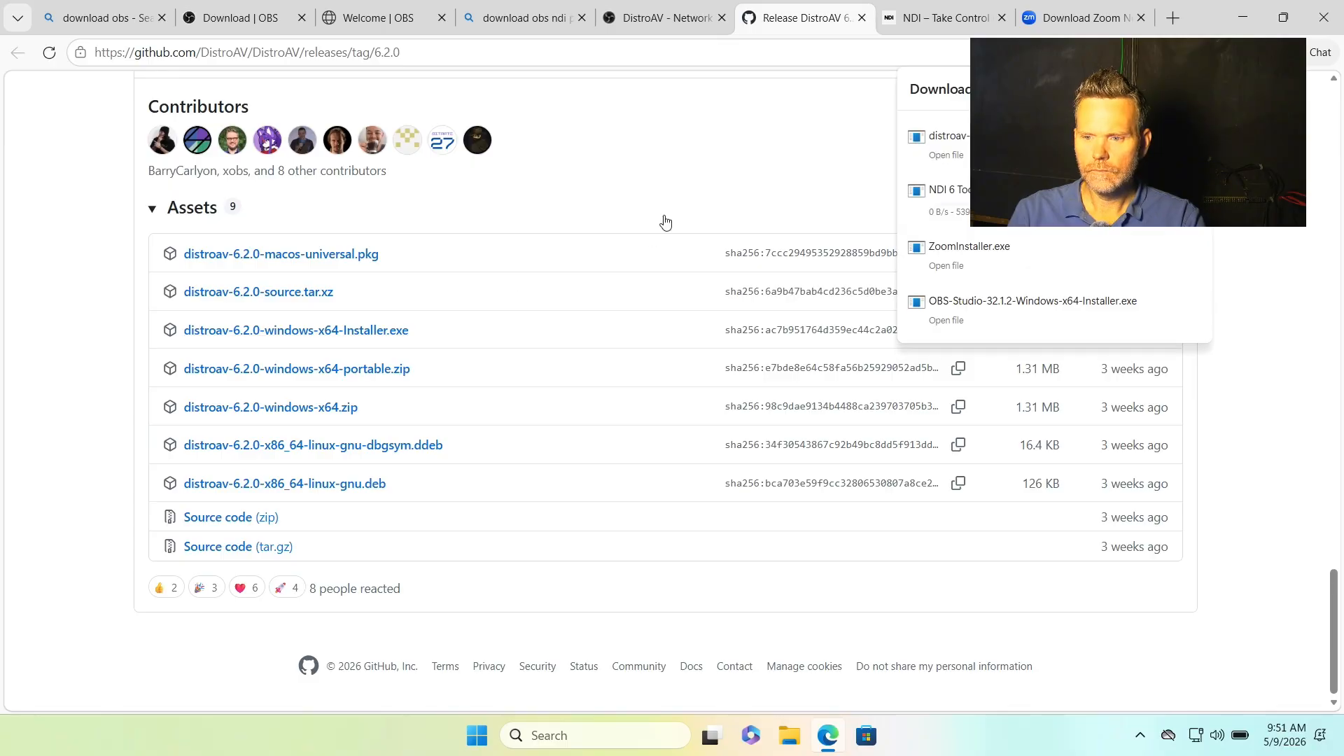
- Return to the plugin search results and change the query to "download obs ptz plugin"
{"action": "left_click", "coordinate": [526, 19]}
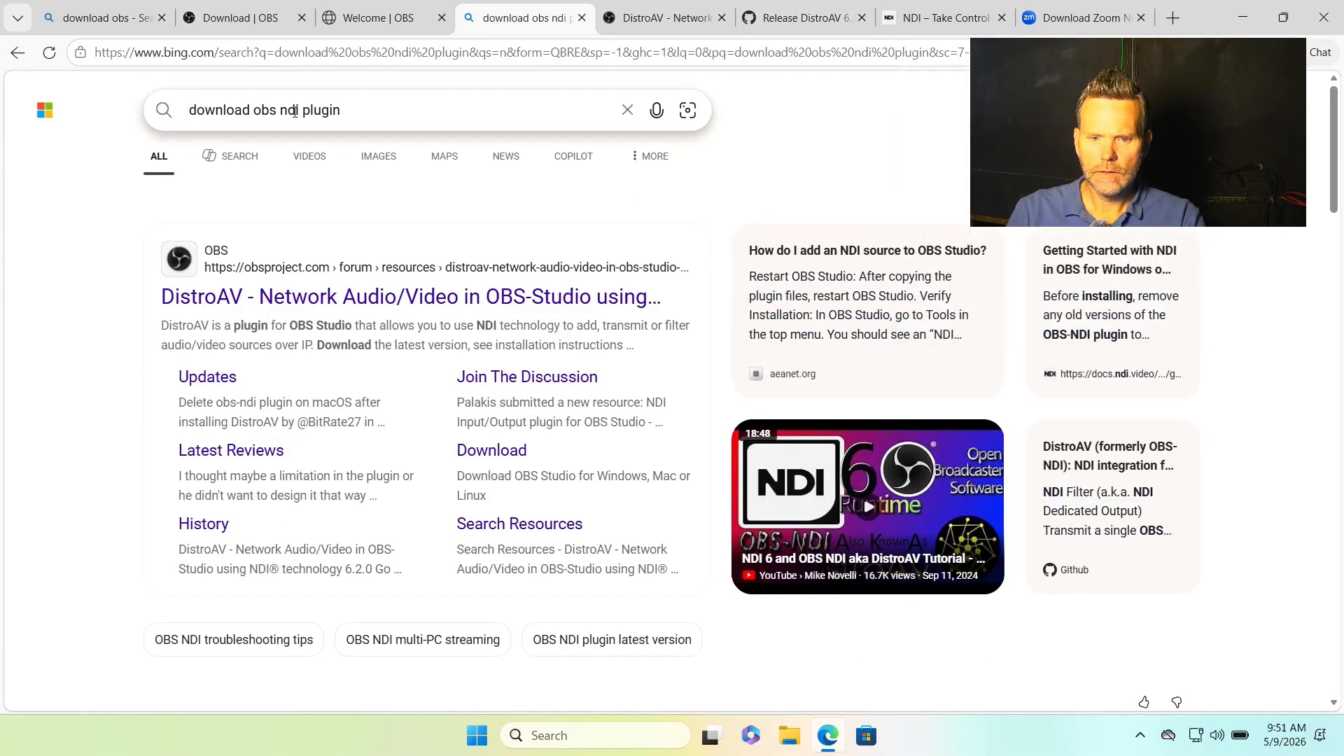
{"action": "left_click", "coordinate": [301, 112]}
{"action": "key", "text": "BackSpace"}
{"action": "key", "text": "BackSpace"}
{"action": "key", "text": "BackSpace"}
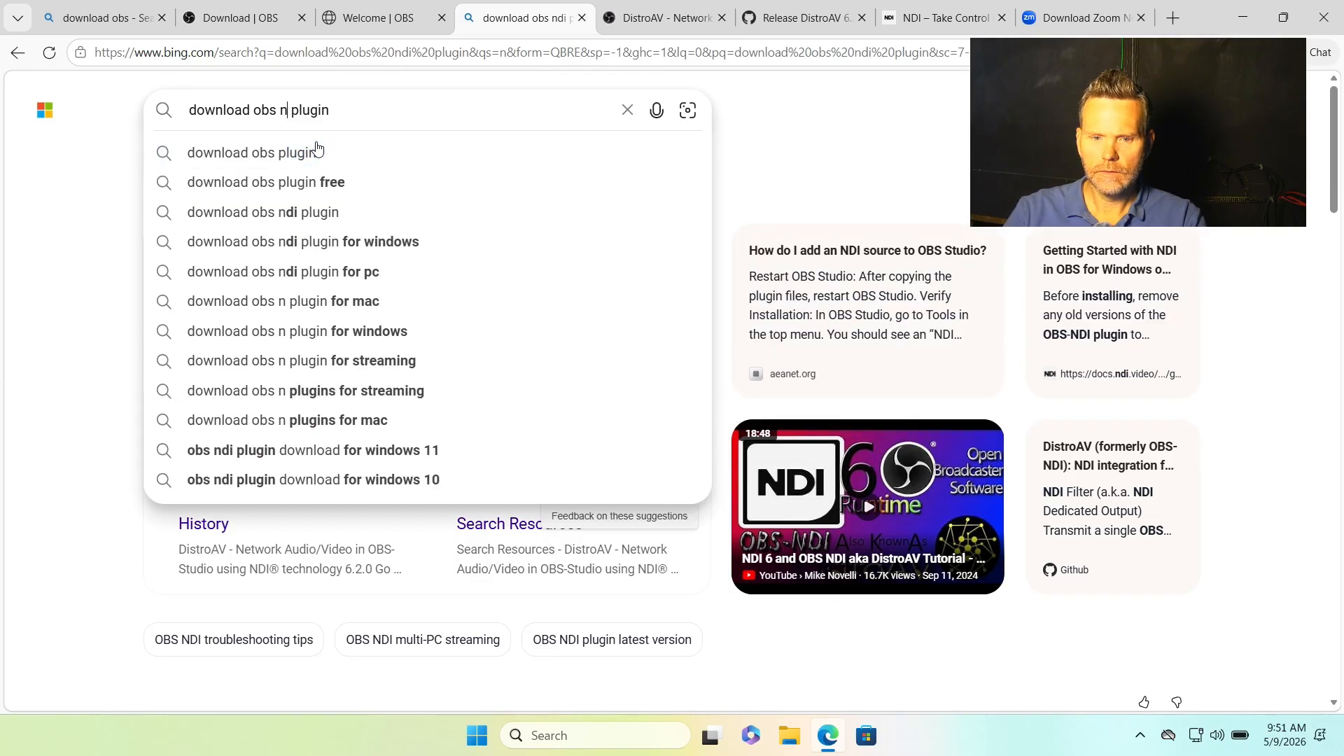
{"action": "type", "text": "ptz"}
{"action": "key", "text": "Return"}
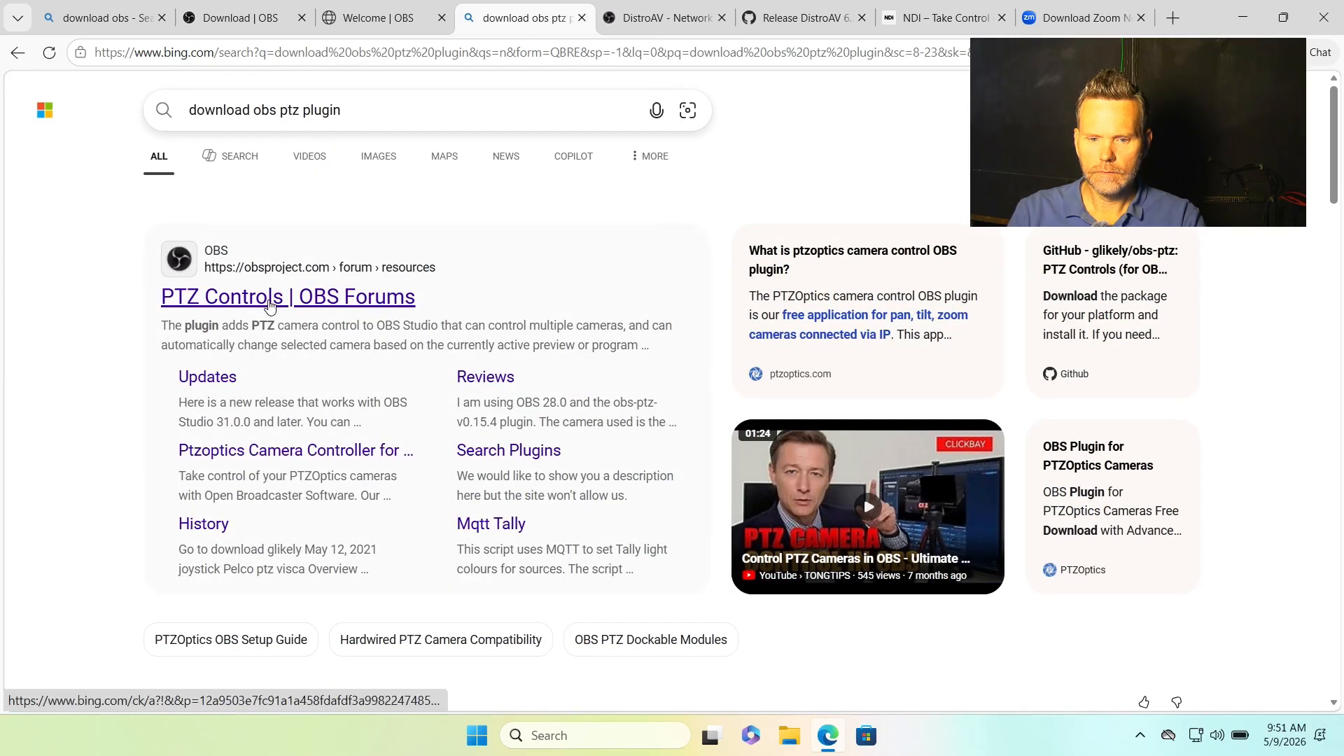
- Open the PTZ Controls result on the OBS forum, go to its GitHub release and download obs-ptz-0.18.2-windows-x64-Installer.exe
{"action": "left_click", "coordinate": [287, 298]}
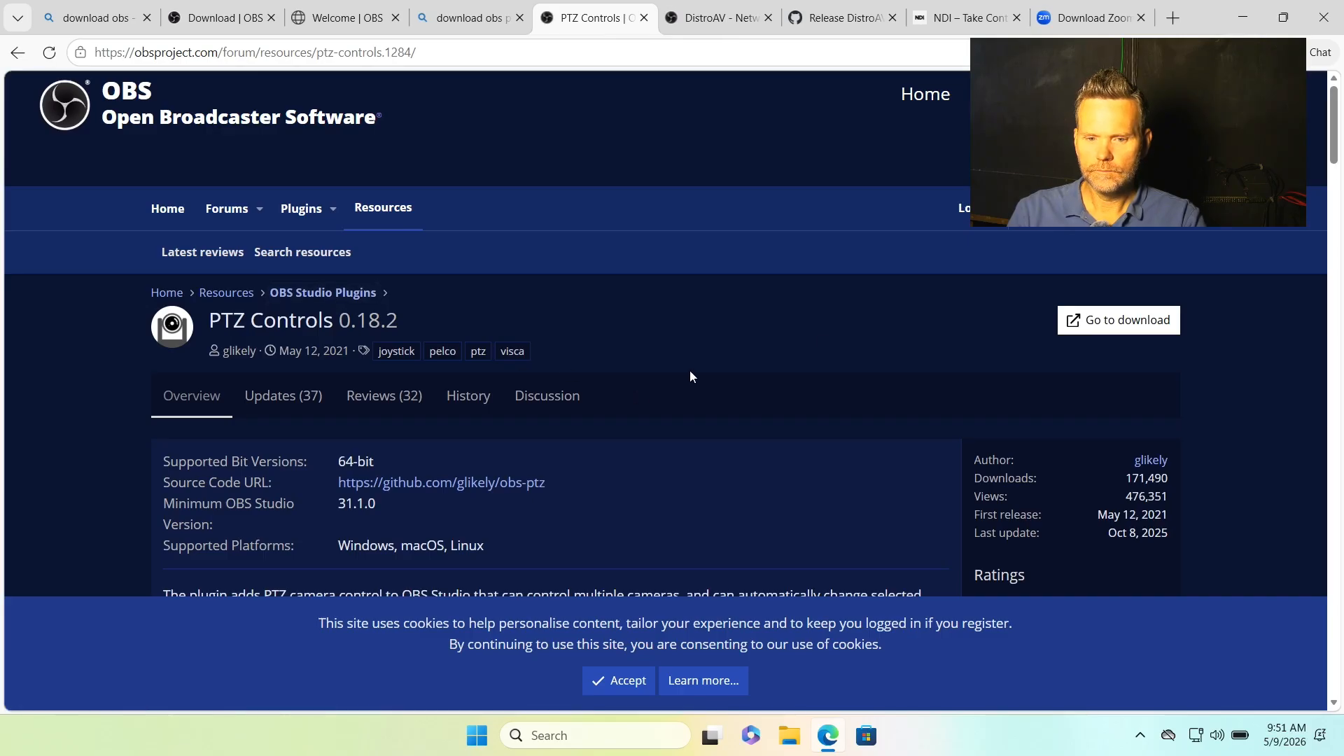
{"action": "left_click", "coordinate": [1093, 327]}
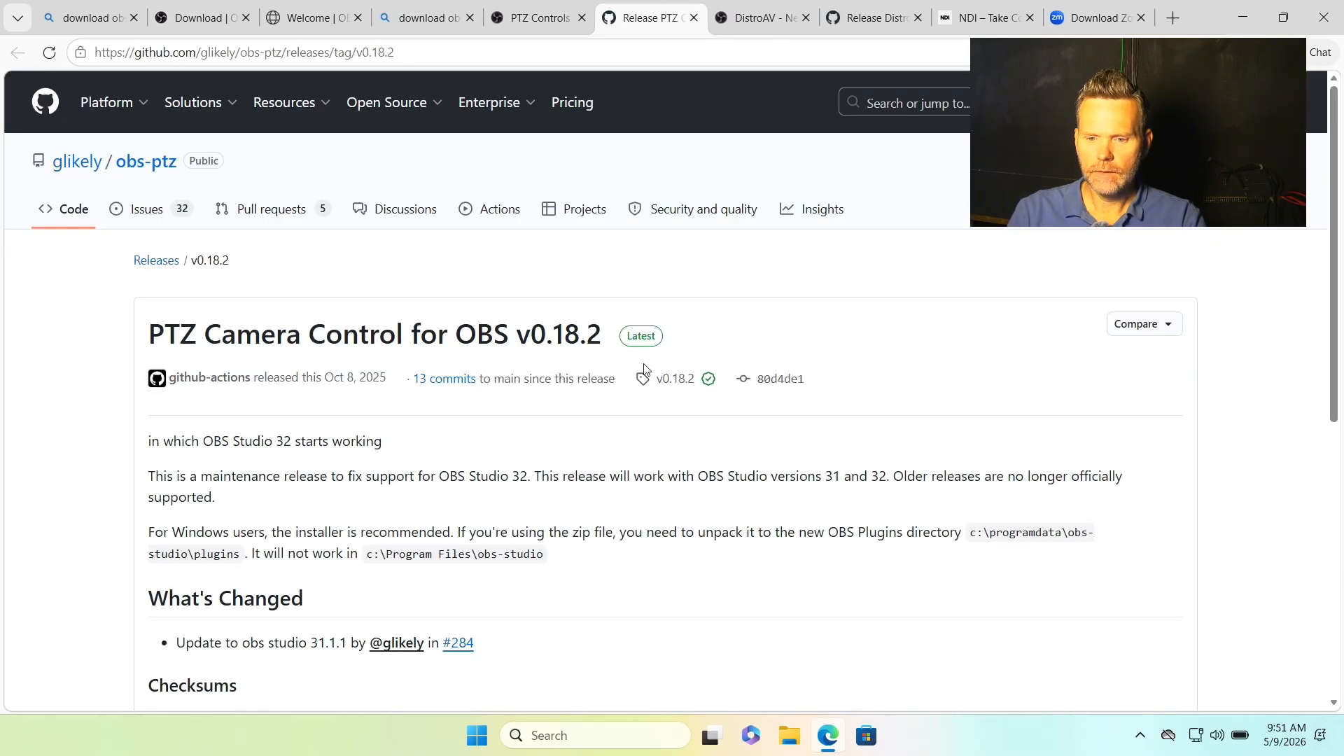
{"action": "scroll", "coordinate": [644, 369], "scroll_direction": "down", "scroll_amount": 10}
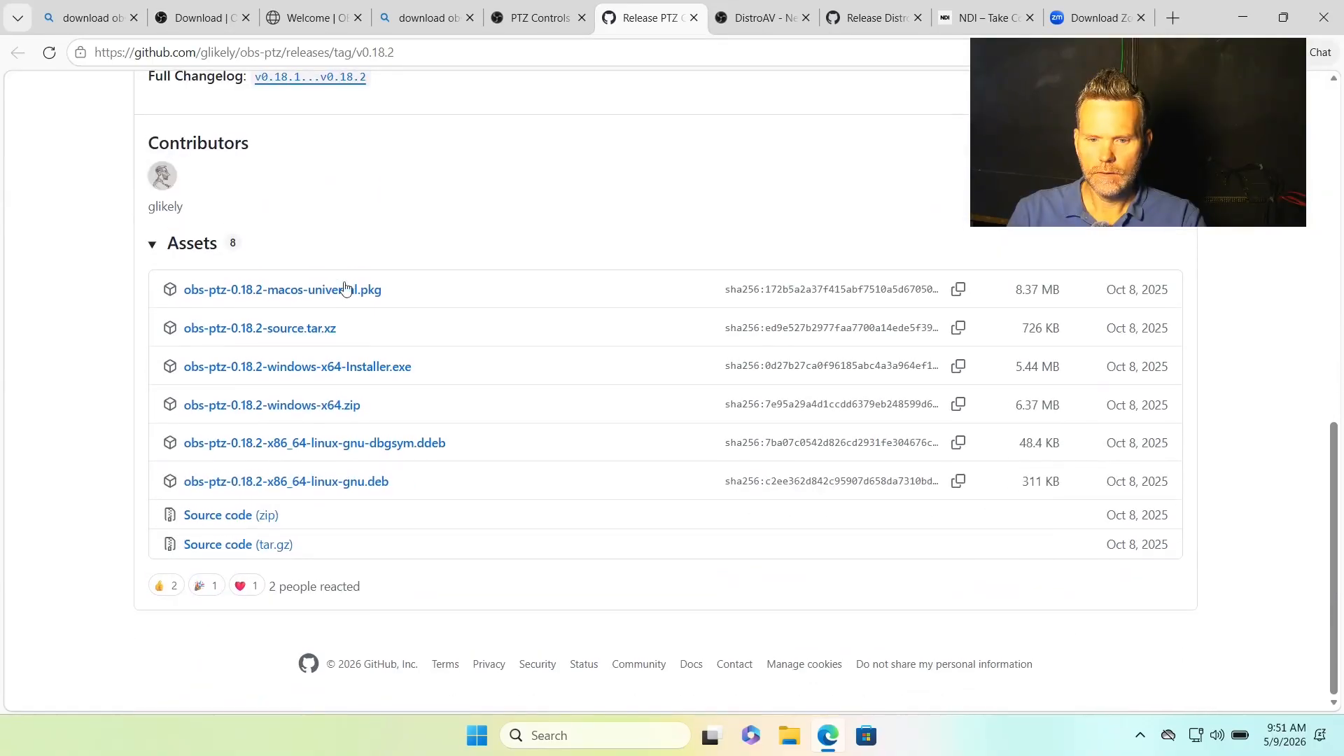
{"action": "left_click", "coordinate": [280, 379]}
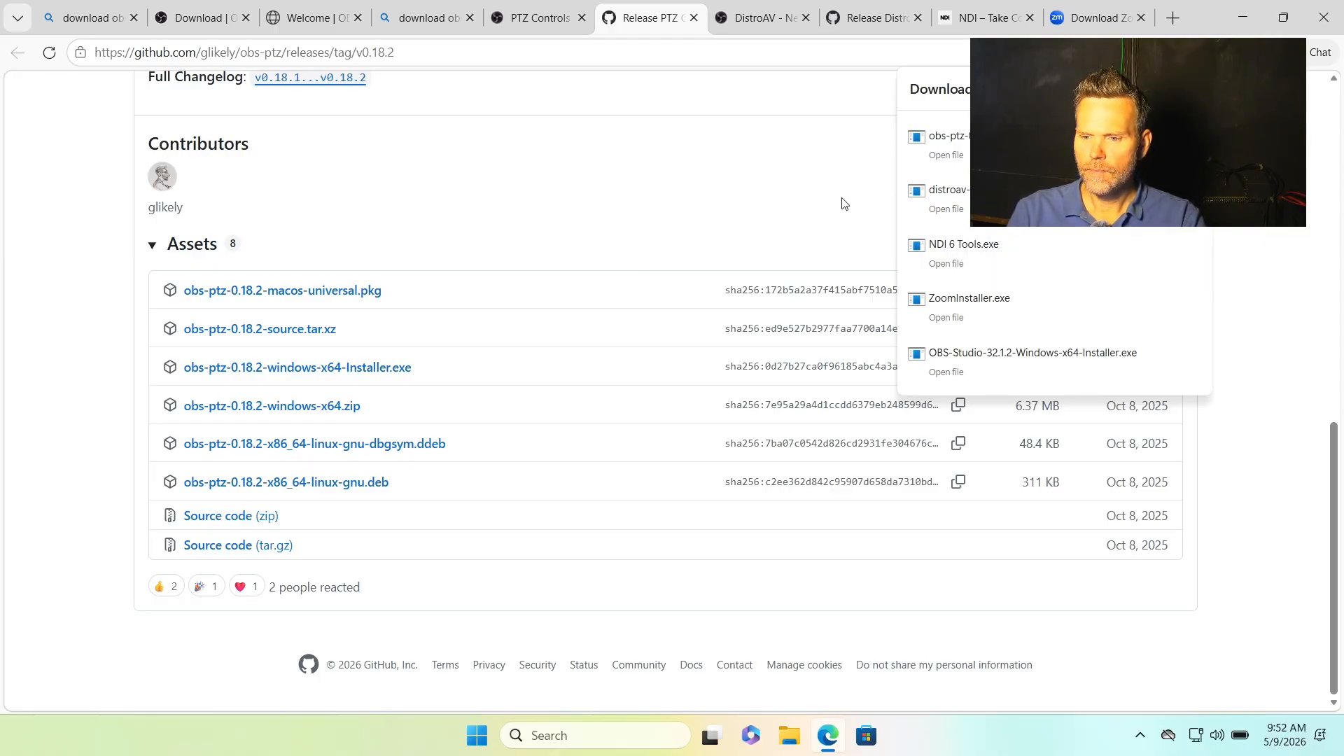
- Minimize the browser and open the Downloads folder in File Explorer, with its window moved higher on the desktop
{"action": "left_click", "coordinate": [1242, 19]}
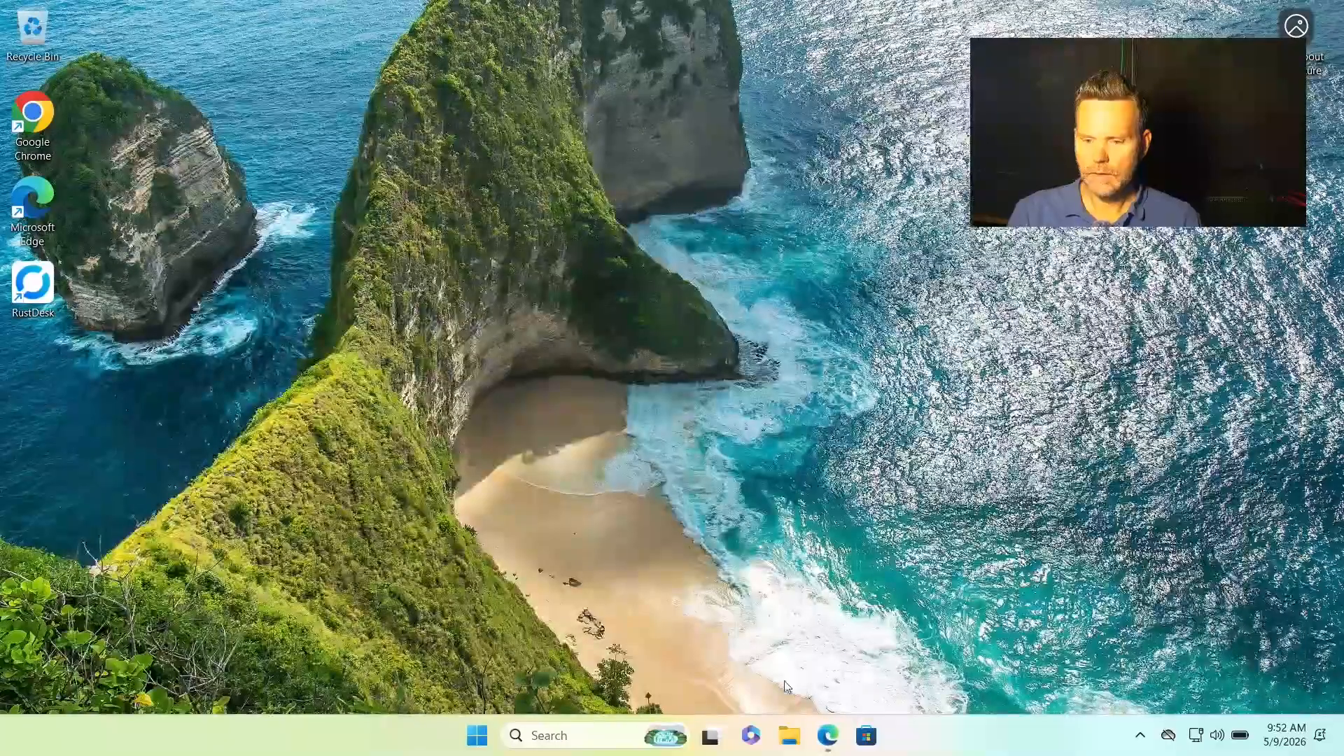
{"action": "left_click", "coordinate": [789, 736]}
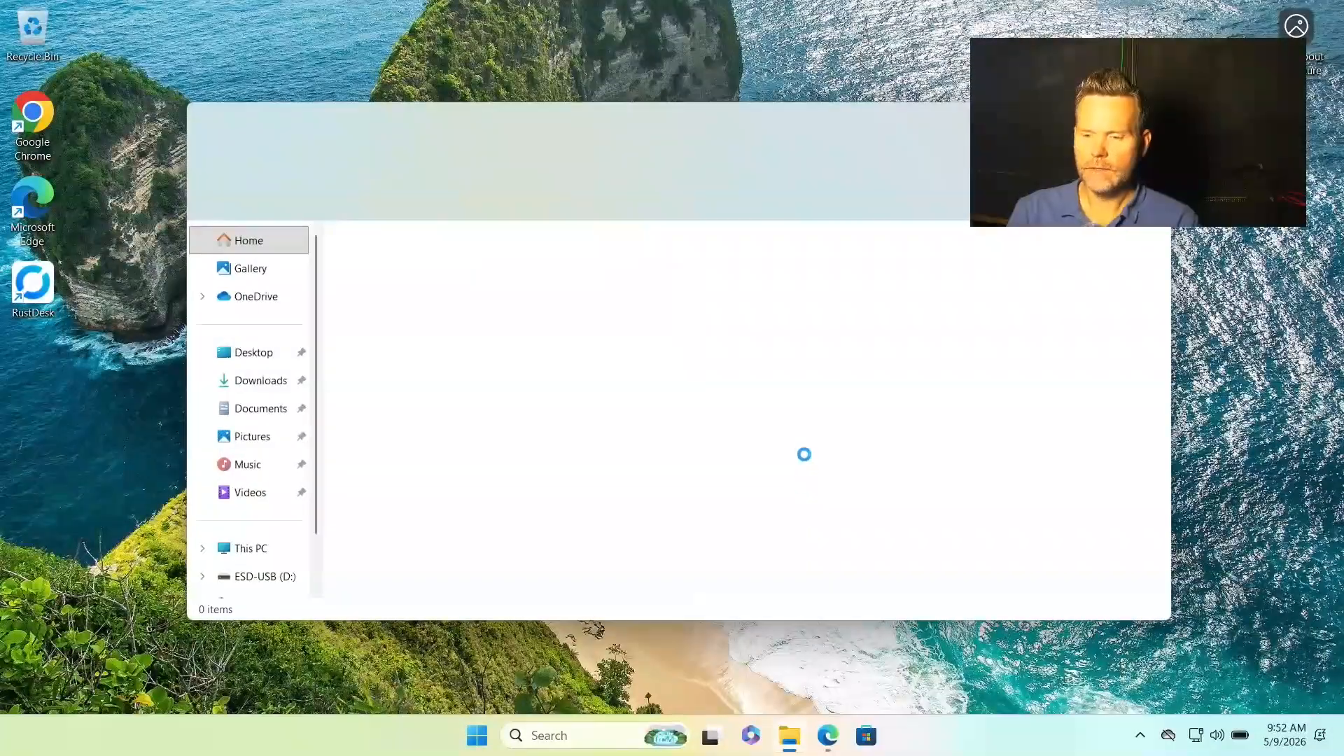
{"action": "left_click_drag", "start_coordinate": [763, 116], "coordinate": [801, 58]}
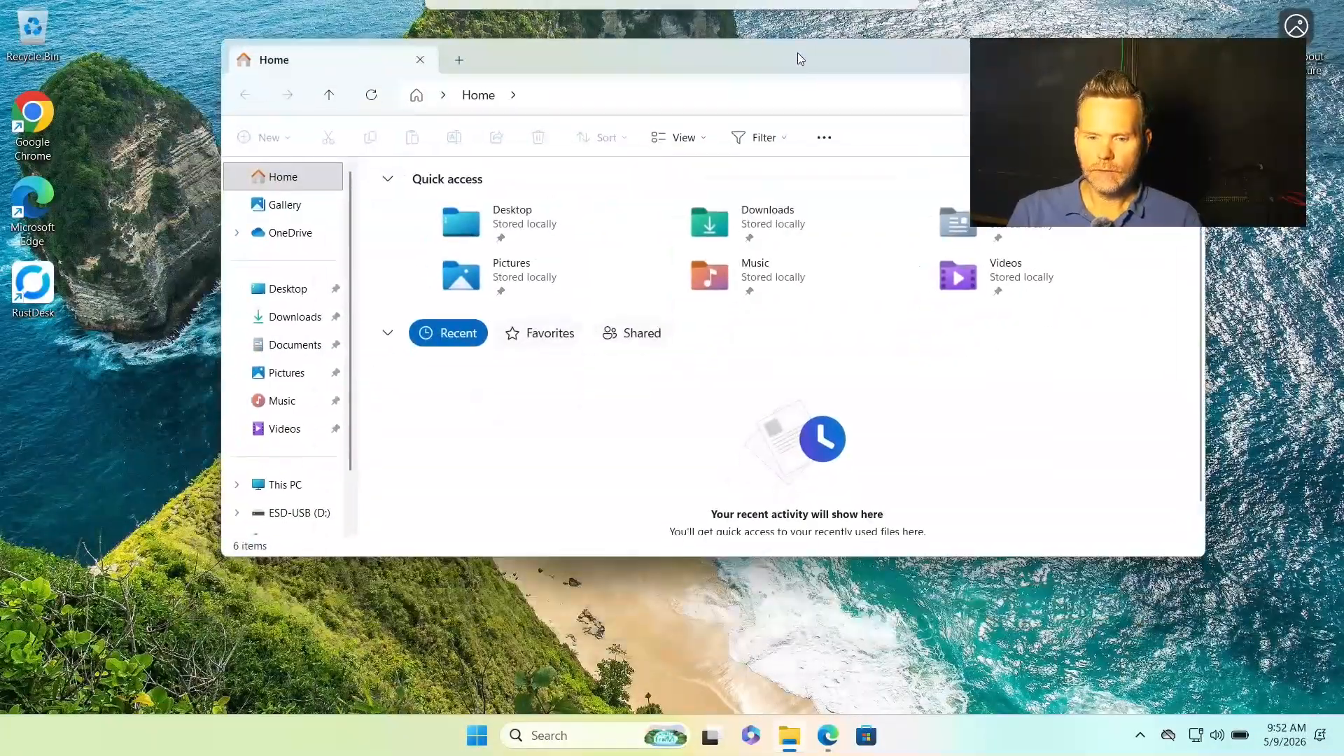
{"action": "left_click", "coordinate": [288, 319]}
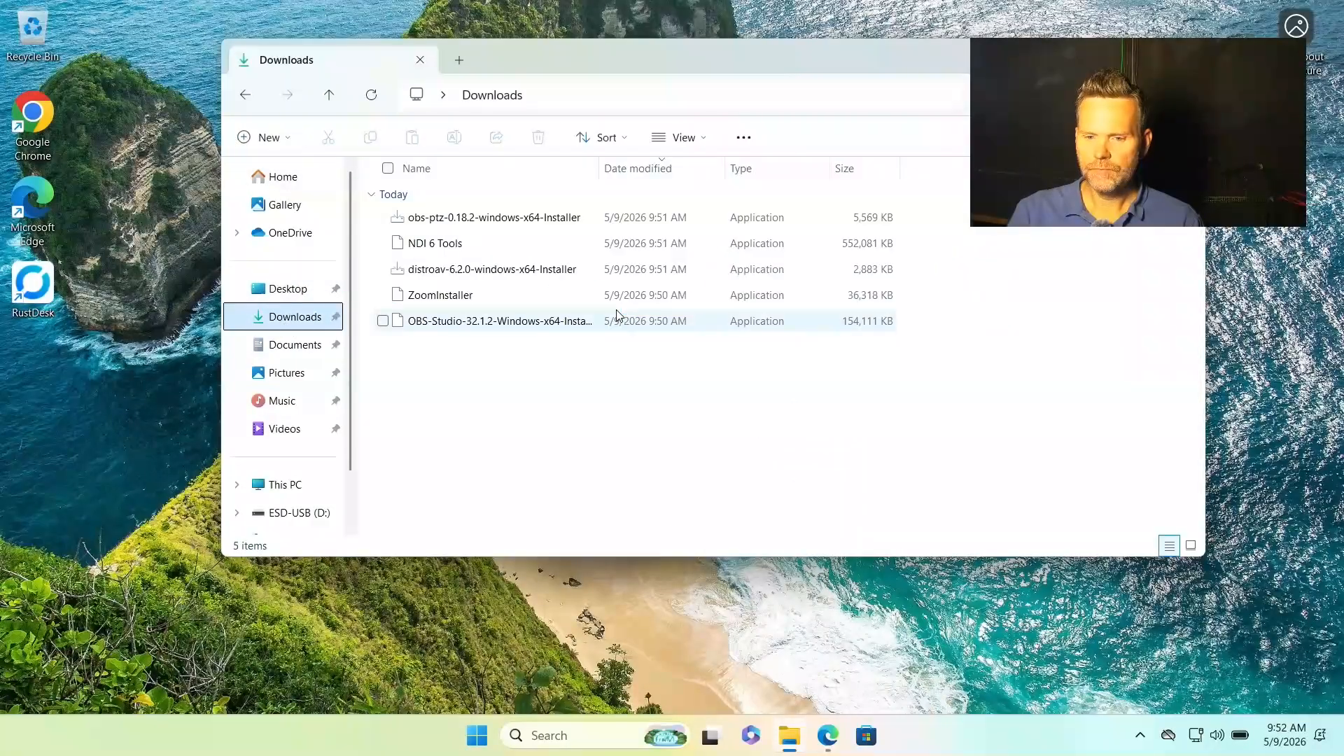
- Run the OBS Studio 32.1.2 installer from the Downloads folder and install it with the default settings
{"action": "left_click", "coordinate": [459, 327]}
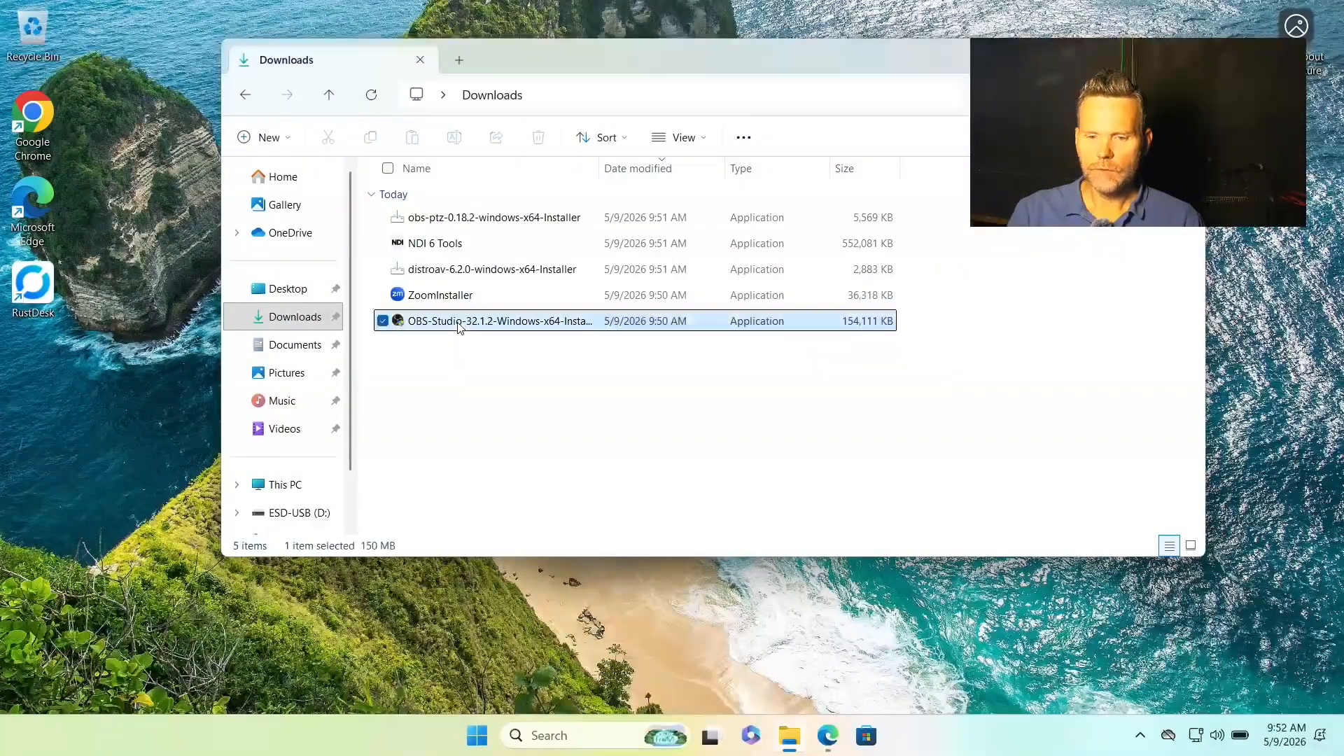
{"action": "double_click", "coordinate": [460, 326]}
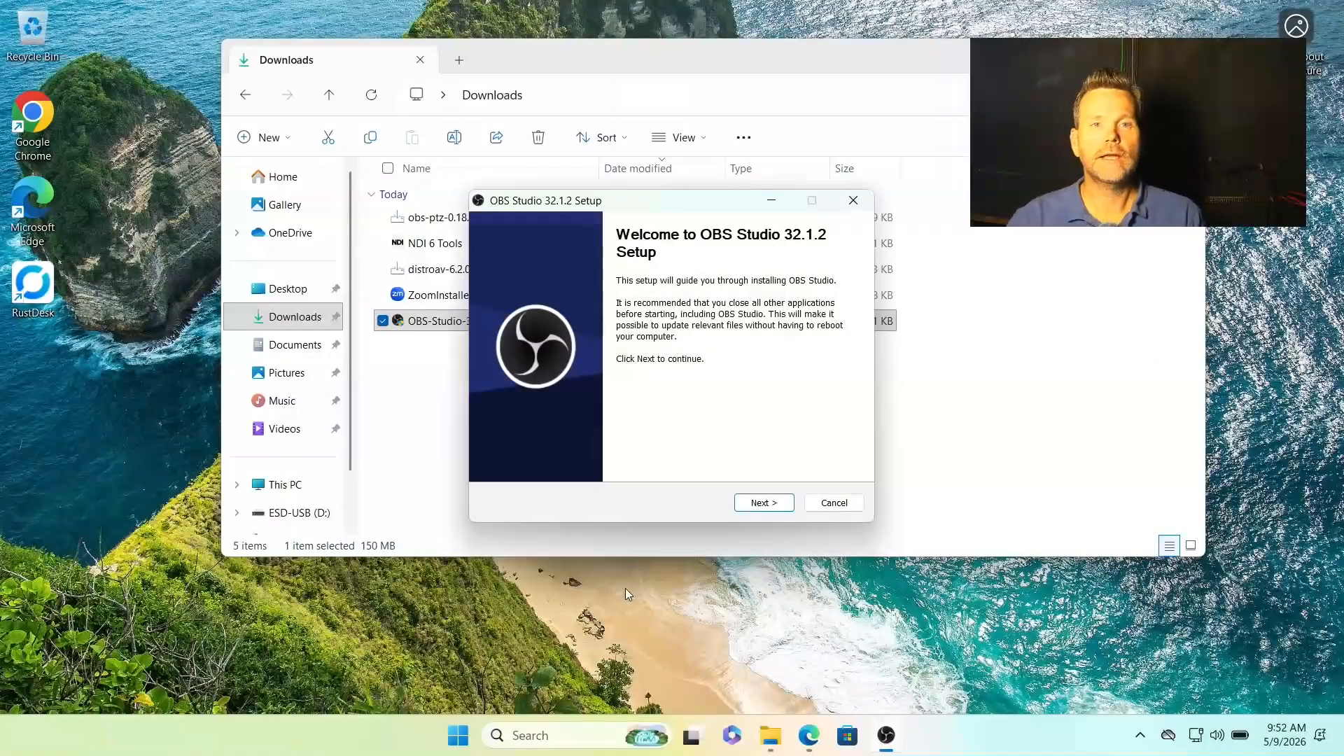
{"action": "left_click", "coordinate": [764, 505]}
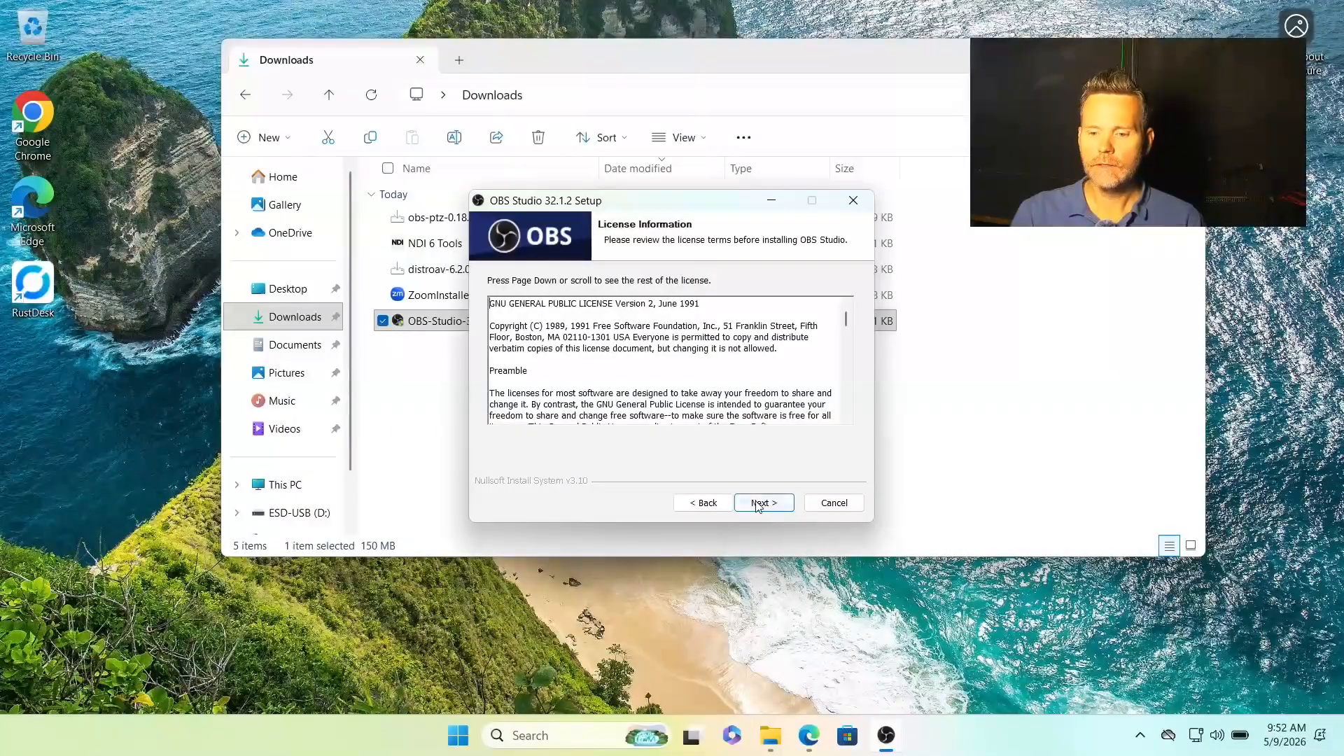
{"action": "left_click", "coordinate": [758, 505]}
{"action": "left_click", "coordinate": [760, 504]}
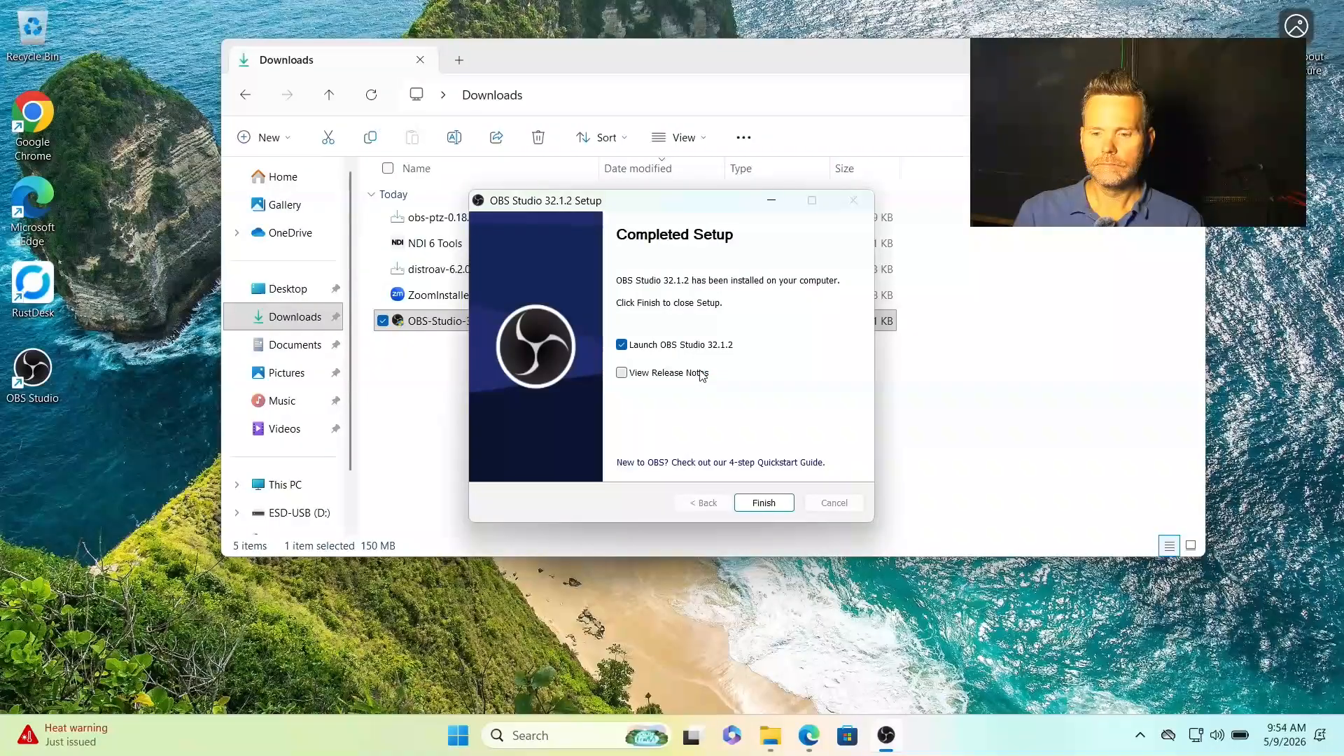
- Finish the OBS Studio setup with the launch option kept on, and run ZoomInstaller from the Downloads folder
{"action": "left_click", "coordinate": [765, 503]}
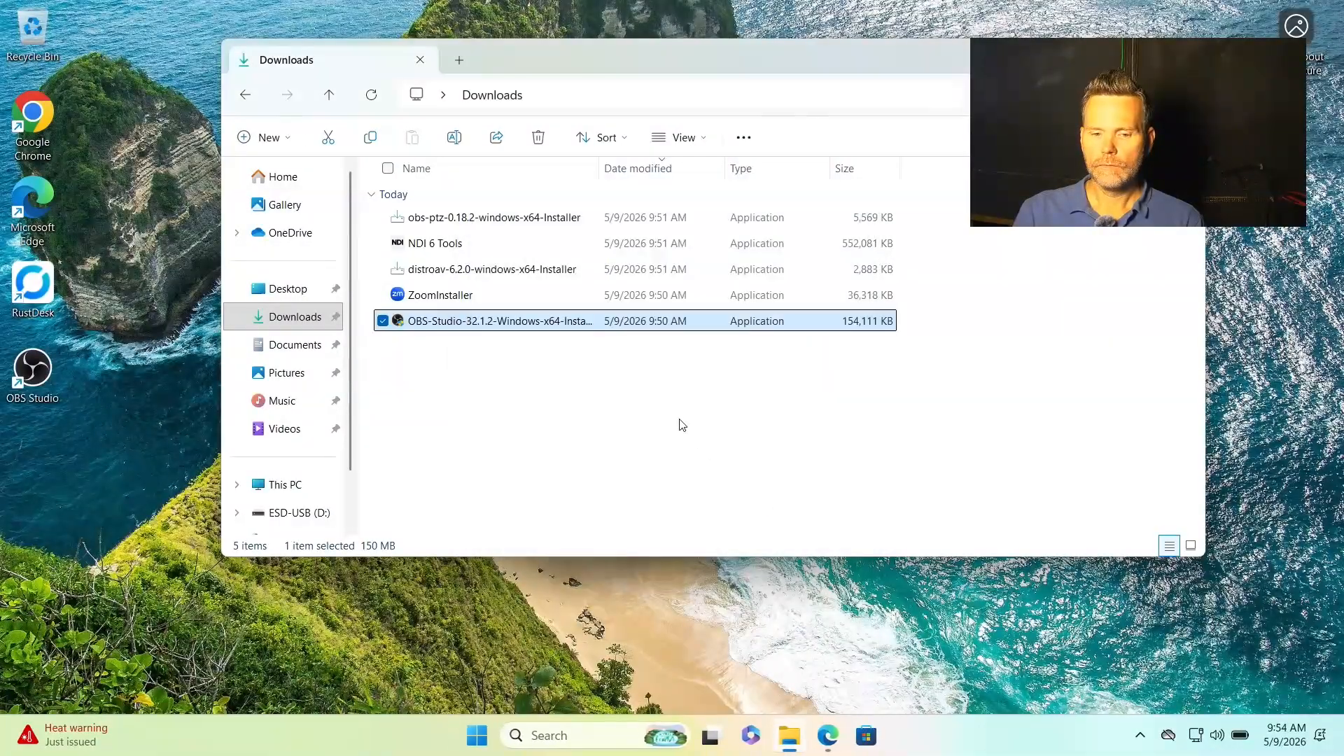
{"action": "left_click", "coordinate": [437, 297]}
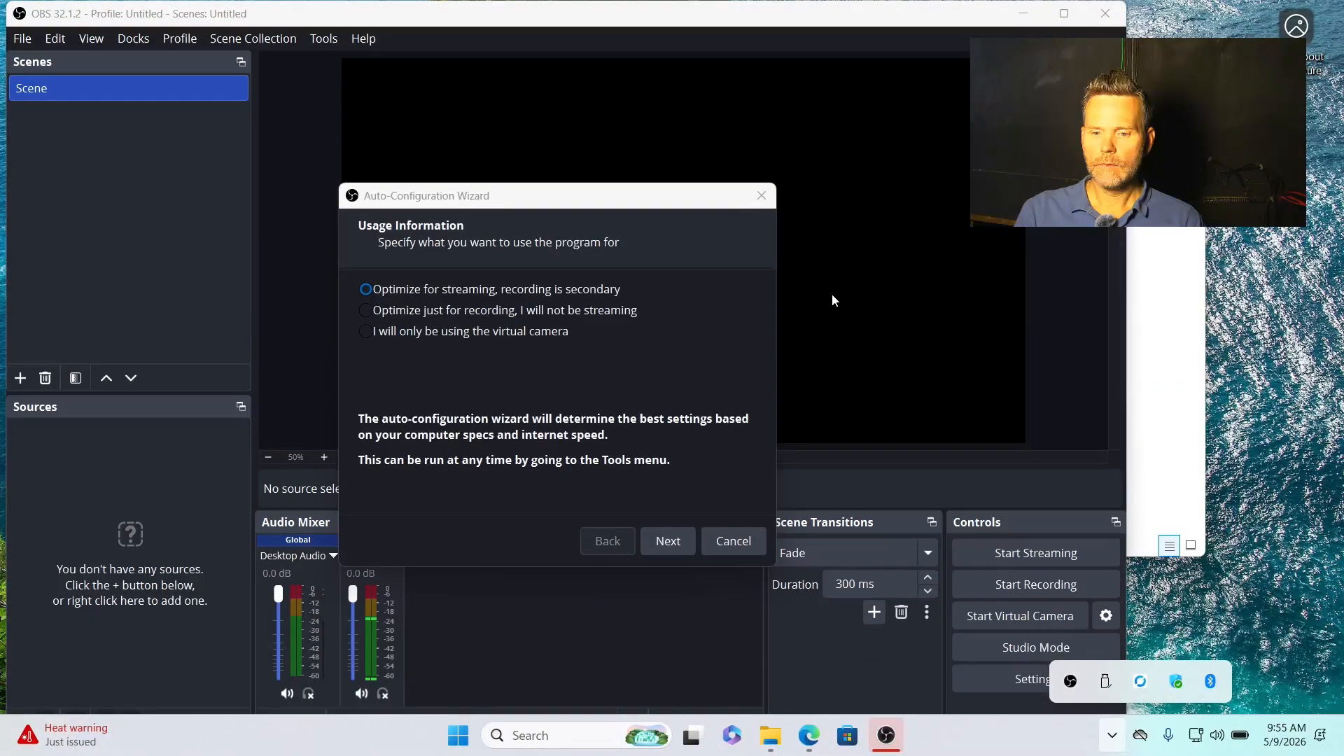
- Complete the OBS Auto-Configuration Wizard with "I will only be using the virtual camera", dismissing the Zoom installation dialog along the way
{"action": "left_click", "coordinate": [359, 333]}
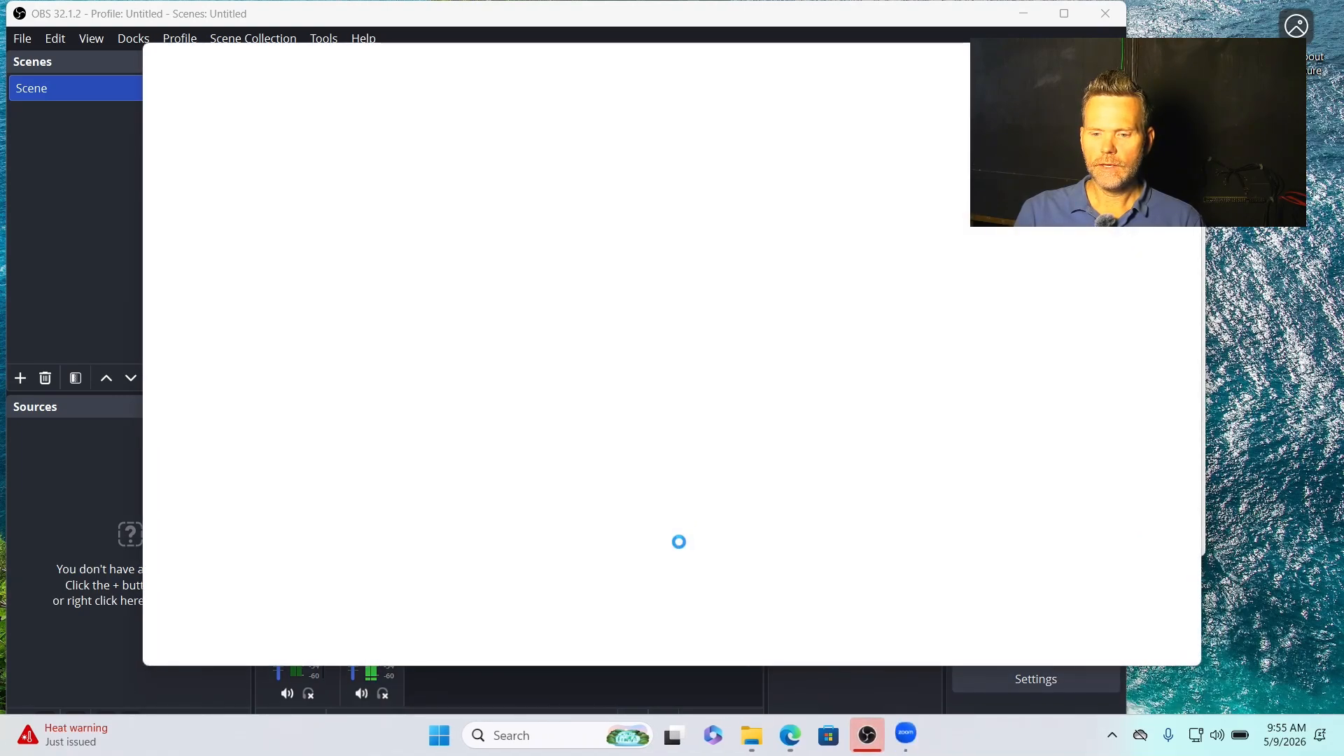
{"action": "left_click", "coordinate": [863, 742]}
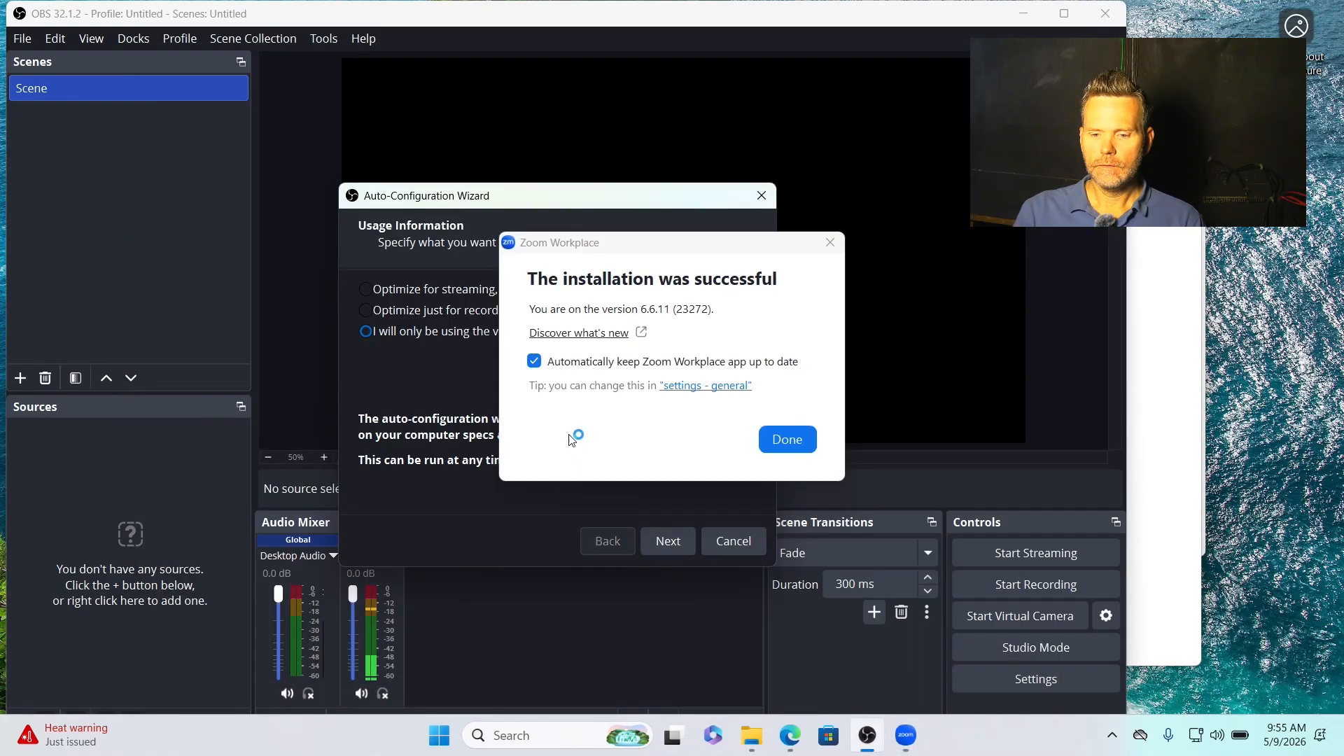
{"action": "left_click", "coordinate": [794, 445]}
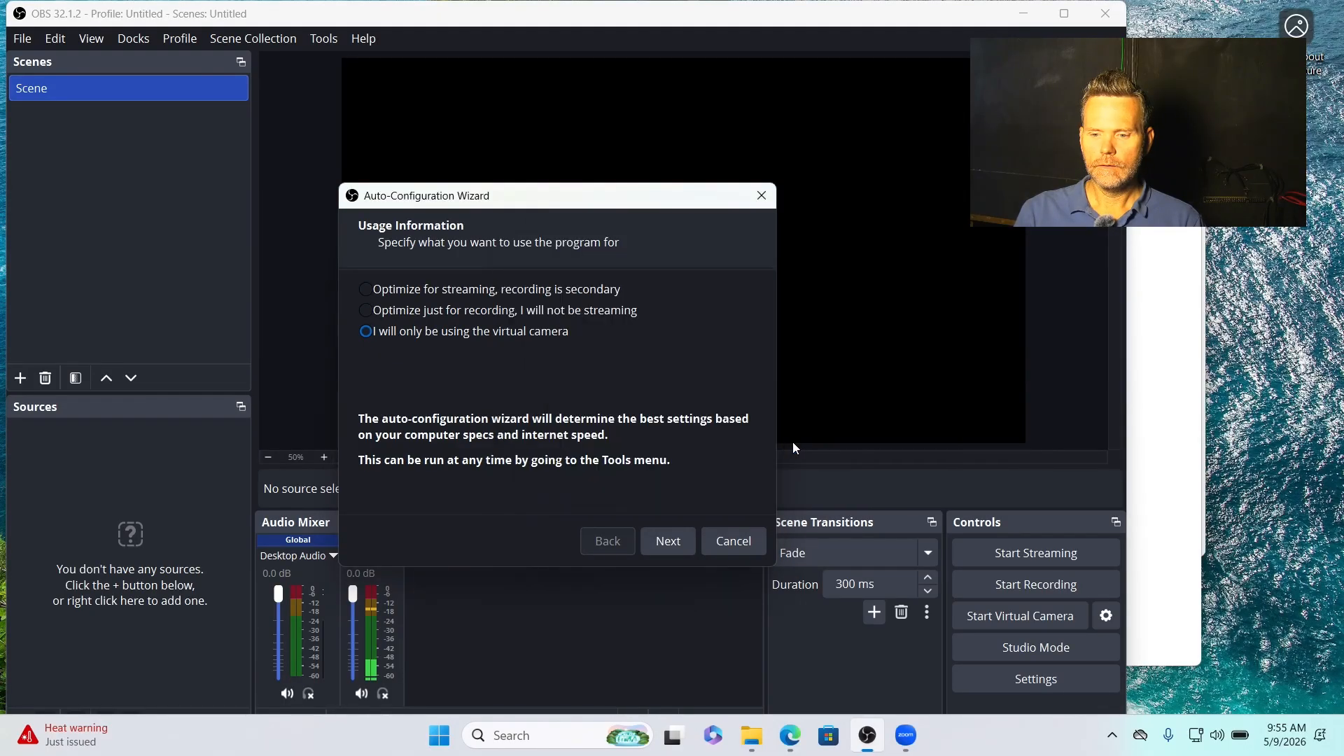
{"action": "left_click", "coordinate": [666, 542]}
{"action": "left_click", "coordinate": [672, 541]}
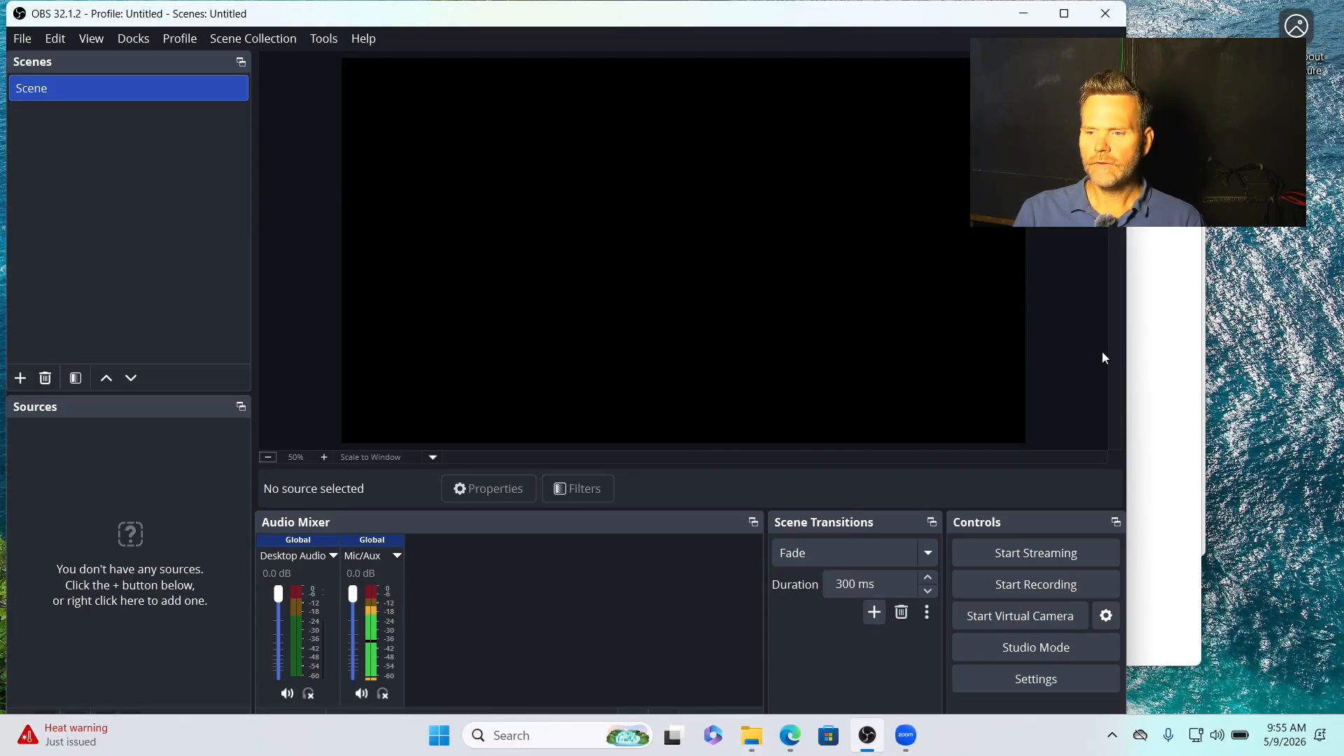
- Bring up the Zoom Workplace window, close it and return to the Downloads folder
{"action": "left_click", "coordinate": [906, 735]}
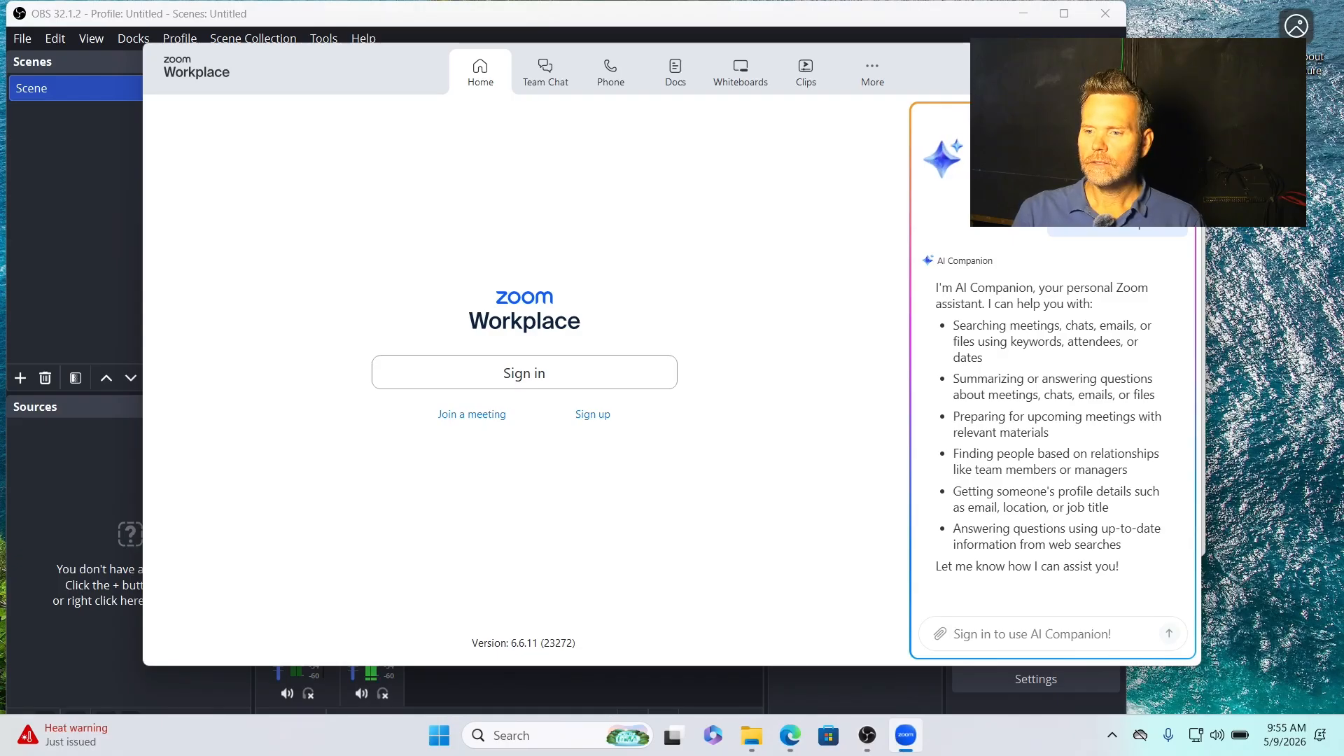
{"action": "left_click", "coordinate": [1184, 57]}
{"action": "left_click", "coordinate": [1176, 292]}
{"action": "left_click", "coordinate": [666, 399]}
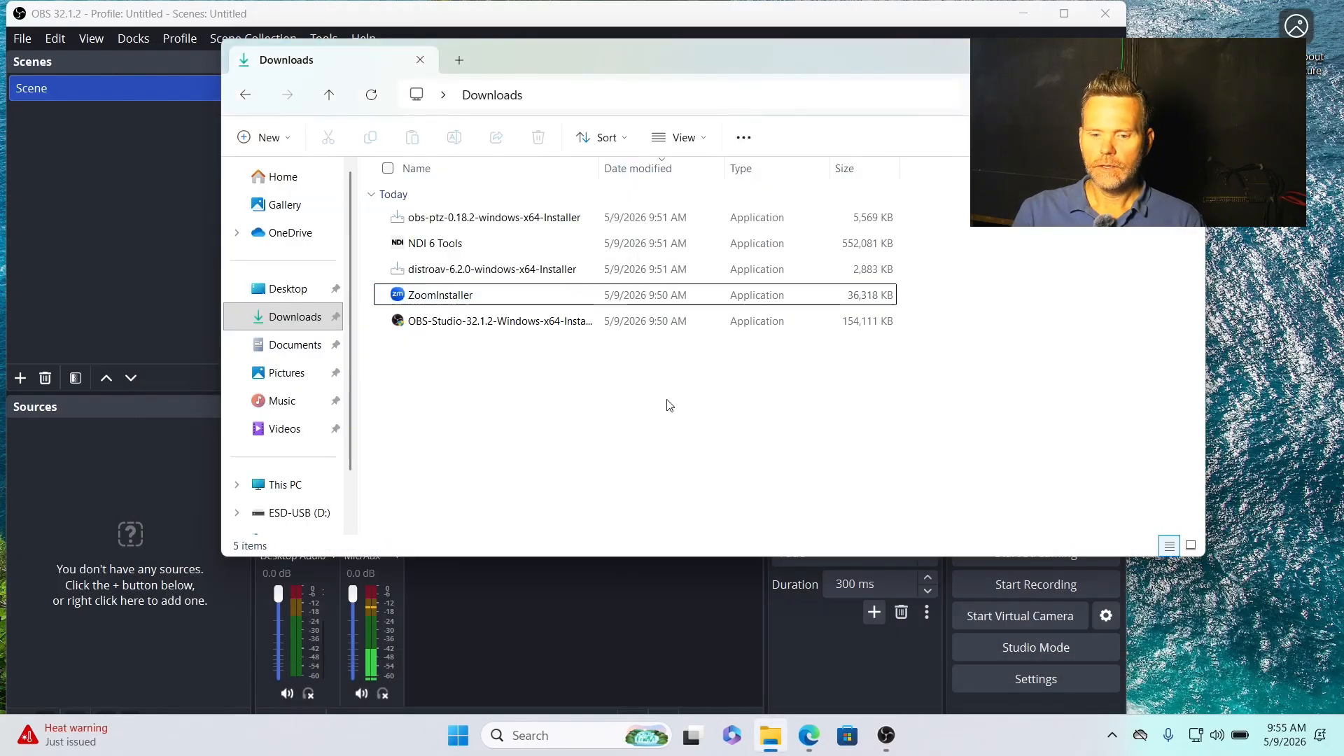
- Bring OBS Studio to the front and maximize its window
{"action": "left_click", "coordinate": [588, 627]}
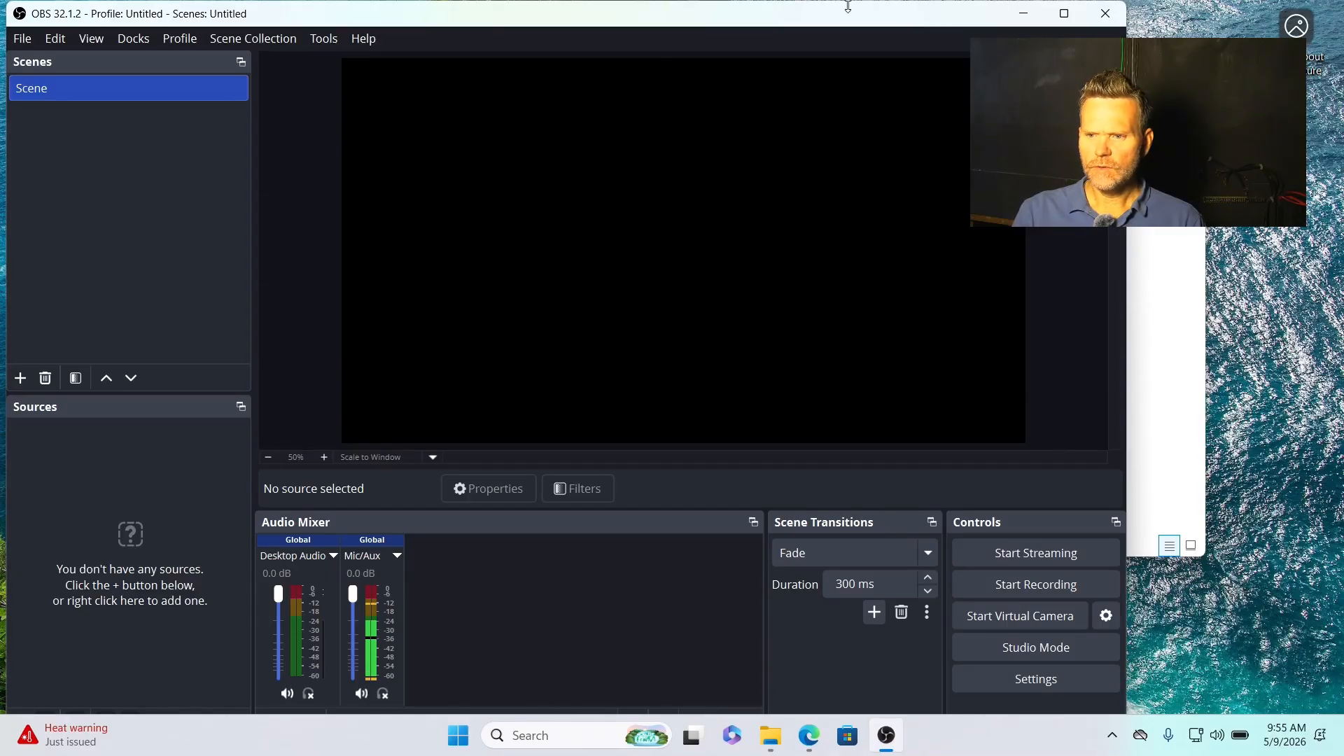
{"action": "double_click", "coordinate": [1063, 20]}
{"action": "left_click", "coordinate": [1063, 23]}
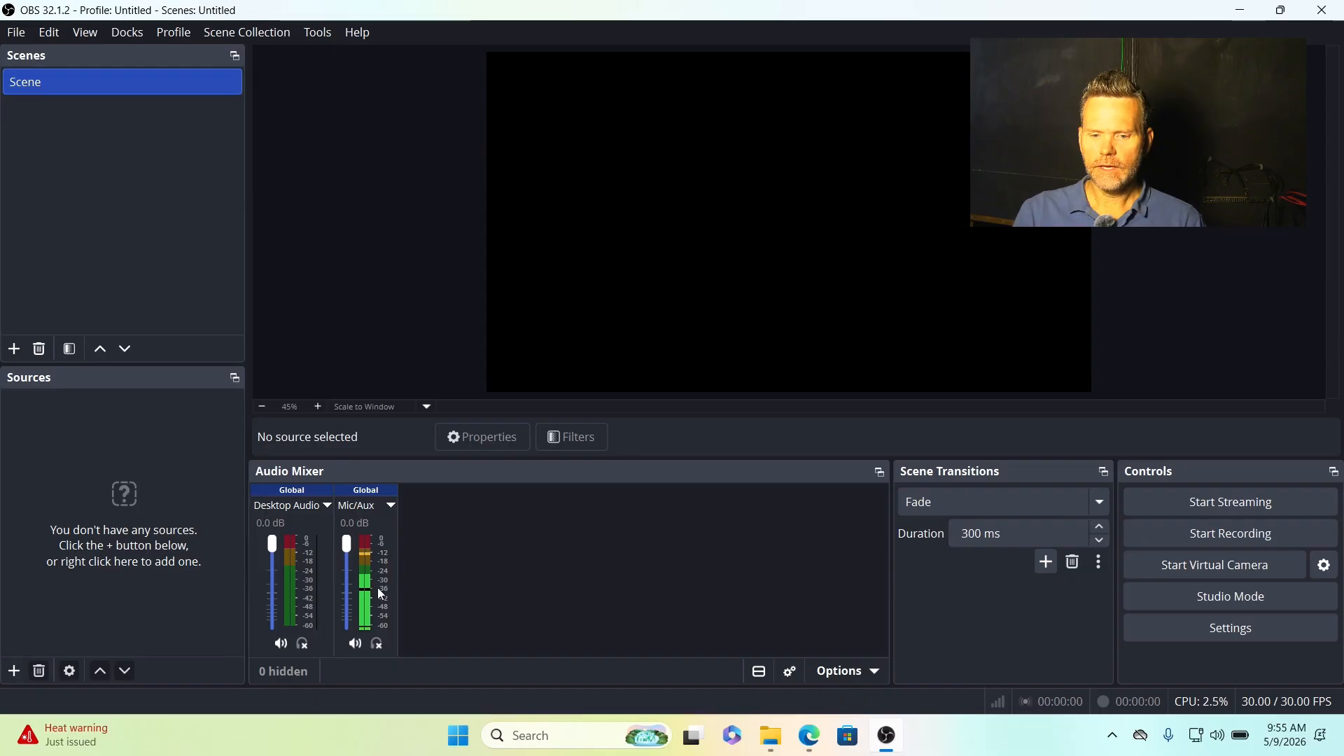
{"action": "left_click", "coordinate": [792, 671]}
{"action": "left_click", "coordinate": [1105, 481]}
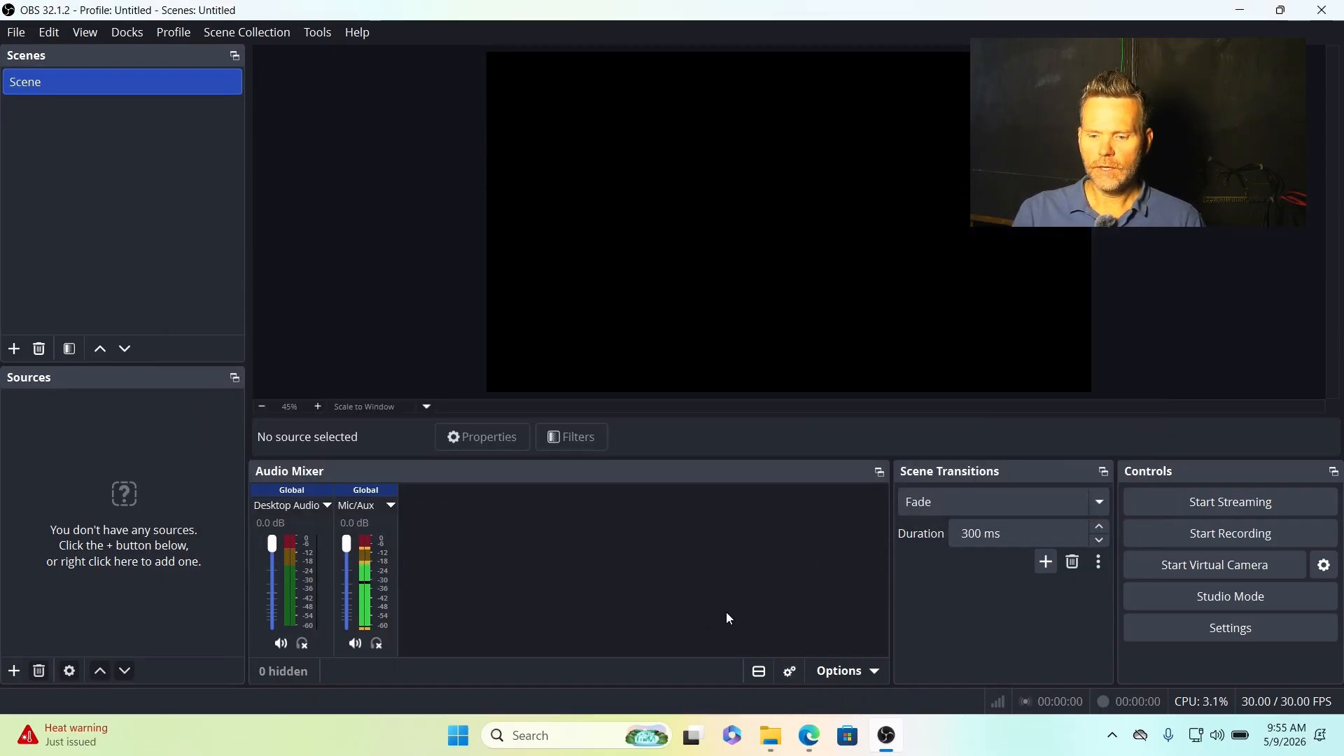
- Switch the OBS audio mixer between horizontal and vertical layouts, leave it vertical, and close OBS Studio
{"action": "left_click", "coordinate": [759, 671]}
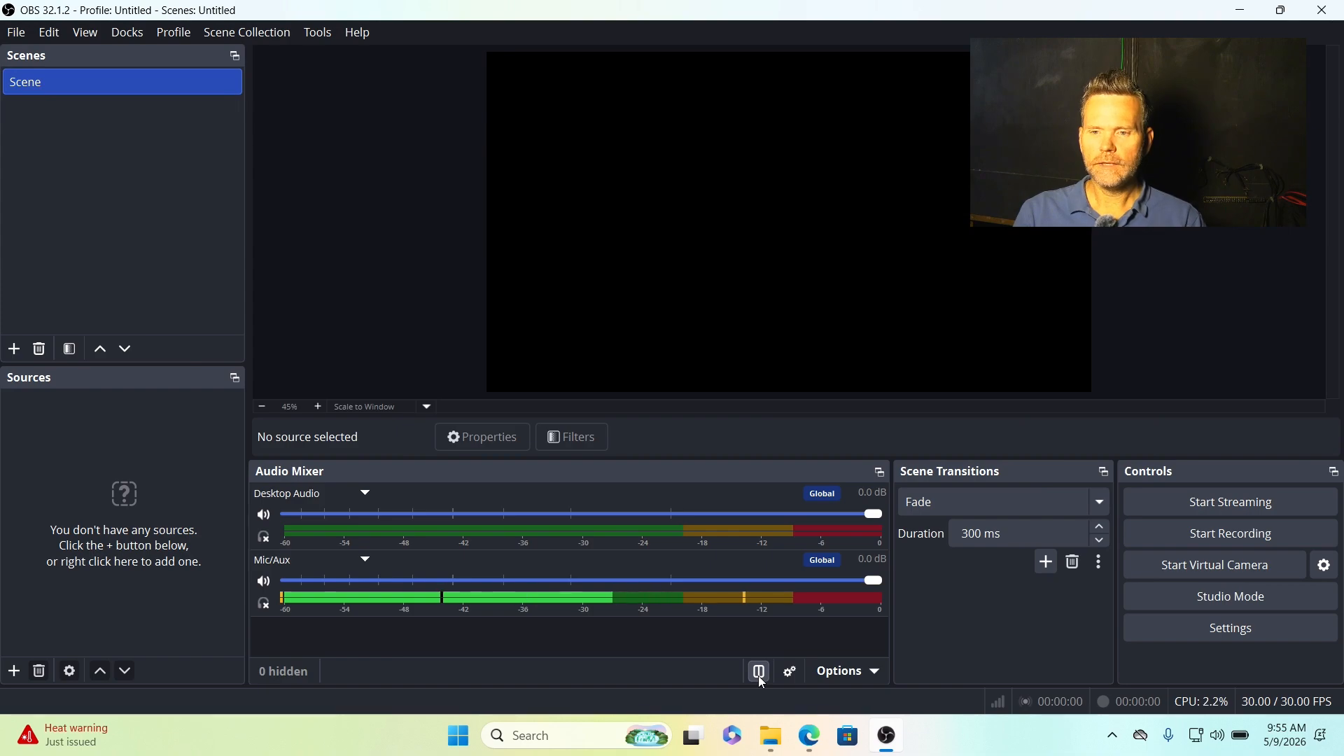
{"action": "left_click", "coordinate": [761, 677]}
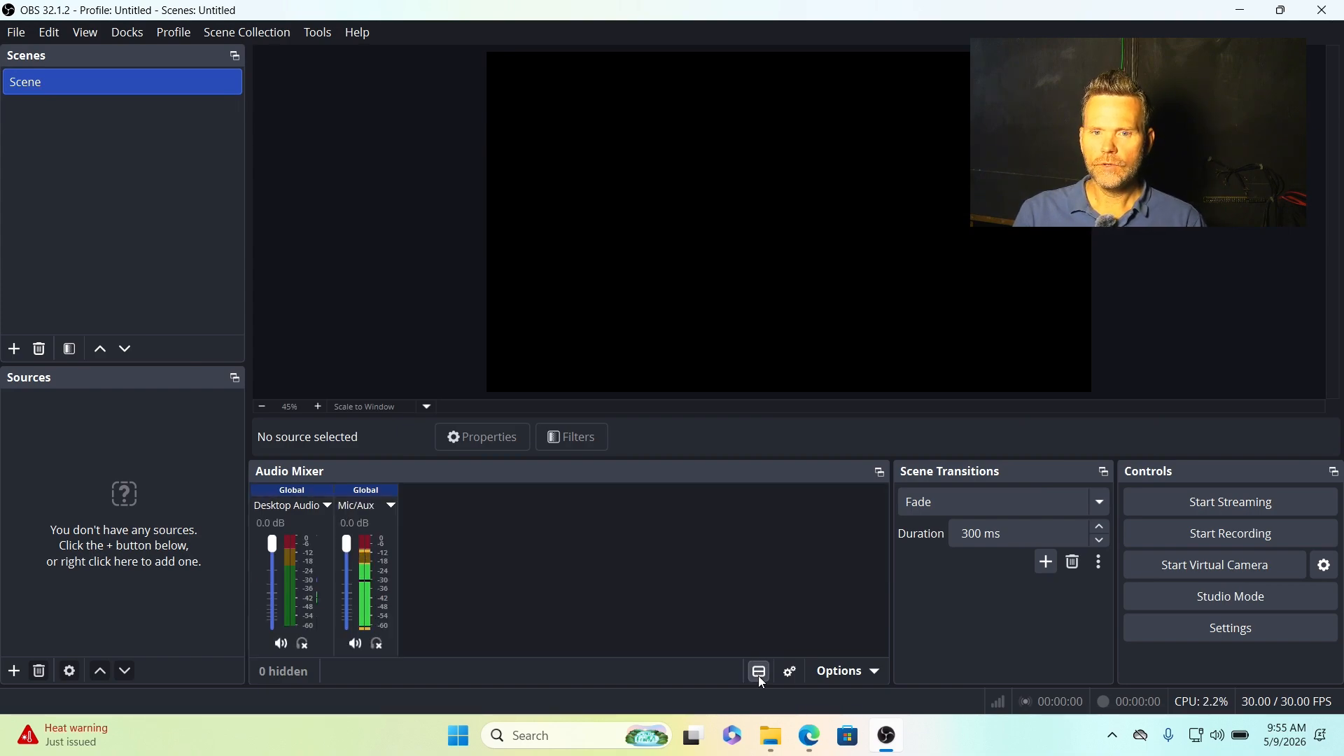
{"action": "left_click", "coordinate": [760, 673]}
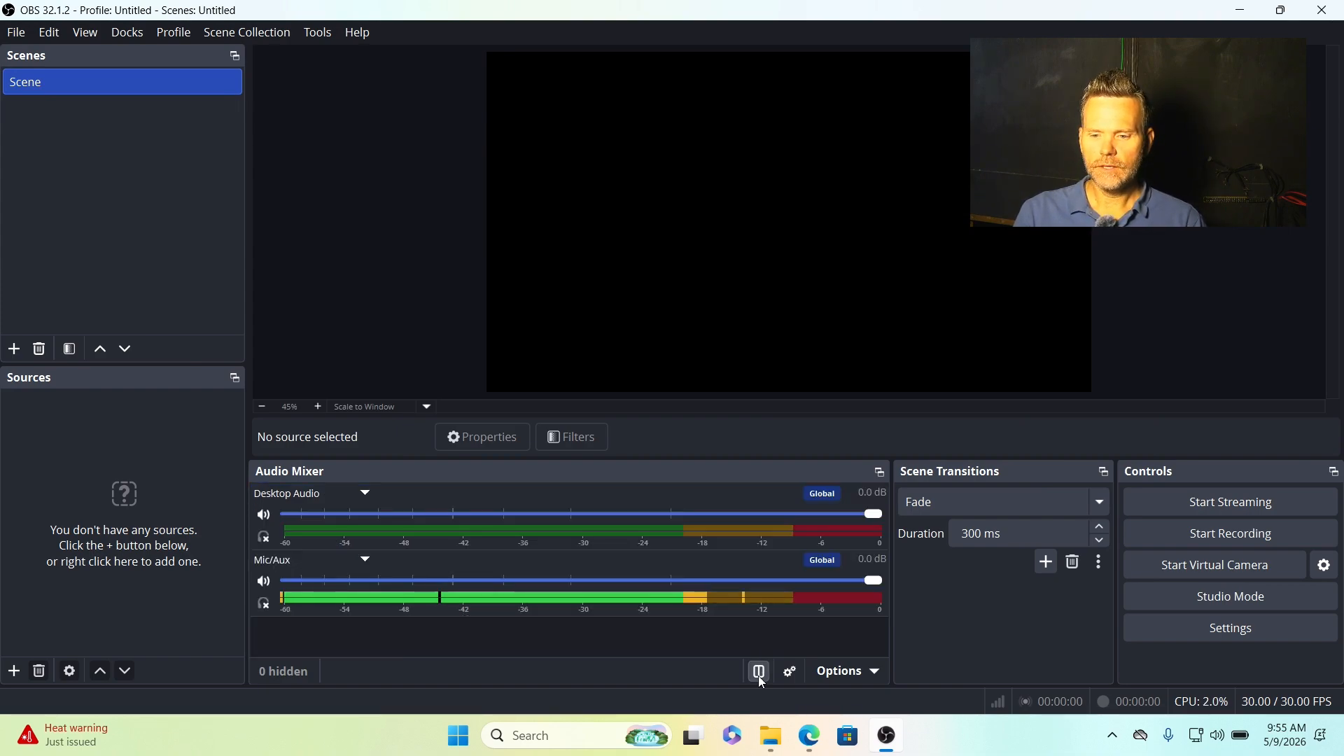
{"action": "left_click", "coordinate": [760, 674]}
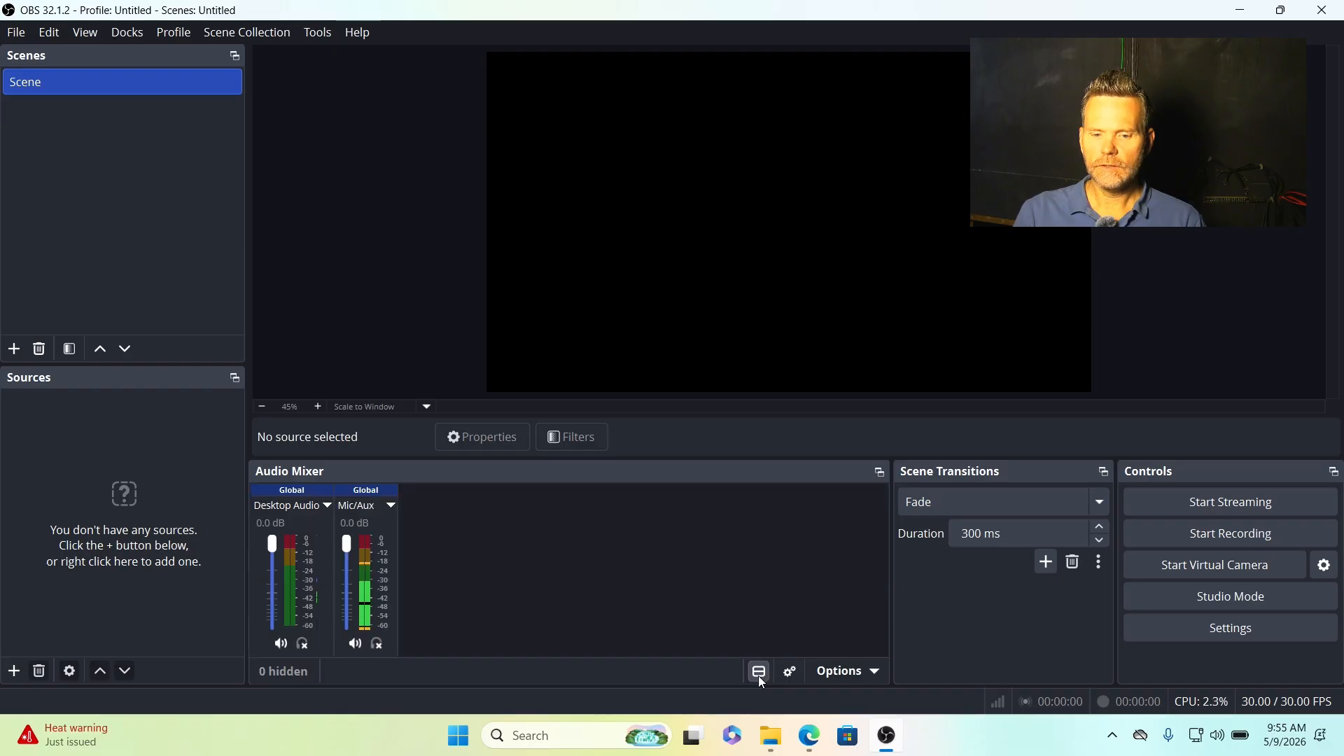
{"action": "left_click", "coordinate": [760, 673]}
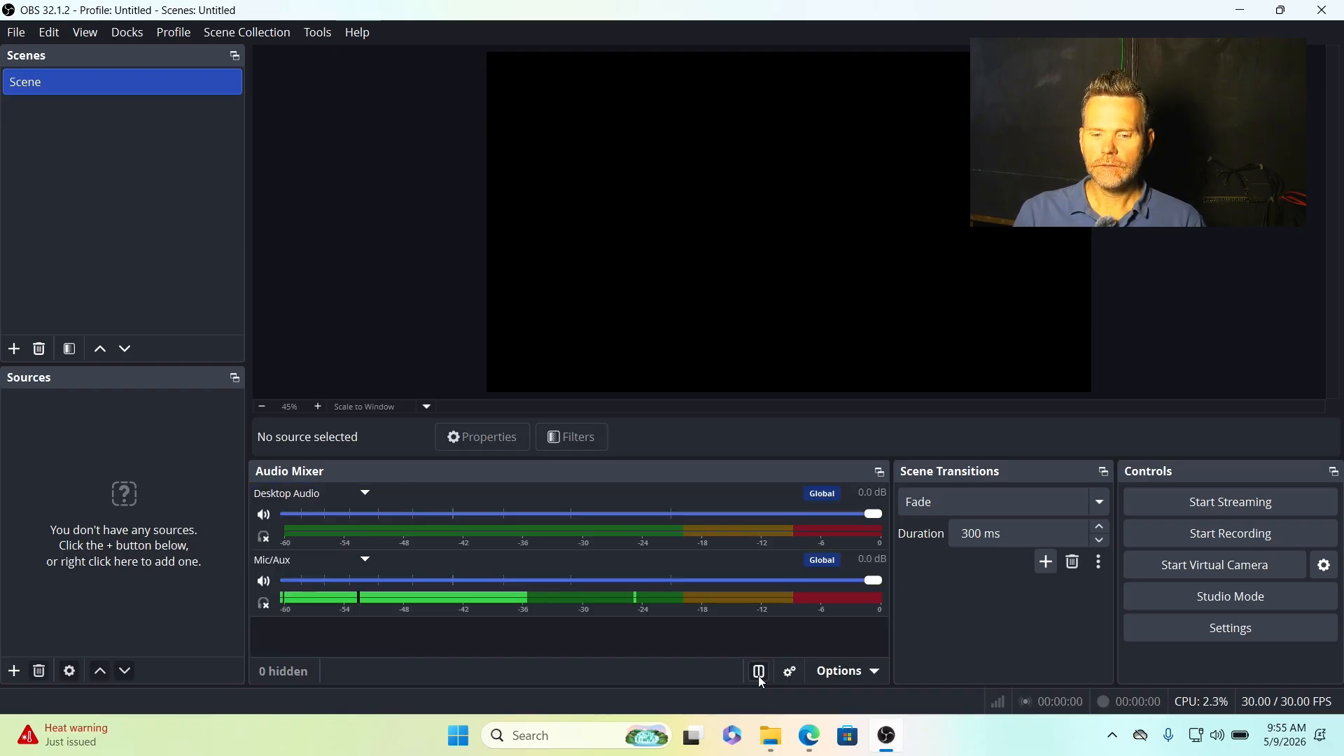
{"action": "left_click", "coordinate": [760, 674]}
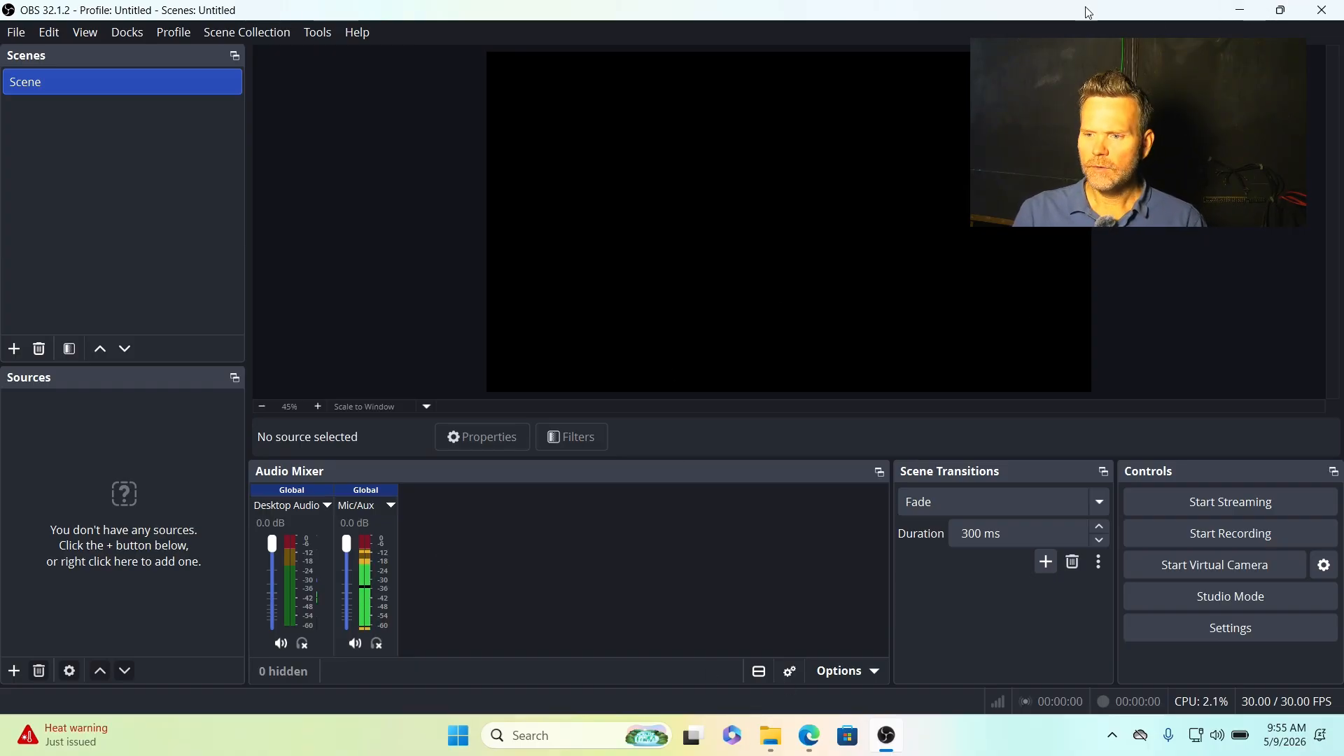
{"action": "left_click", "coordinate": [1322, 10]}
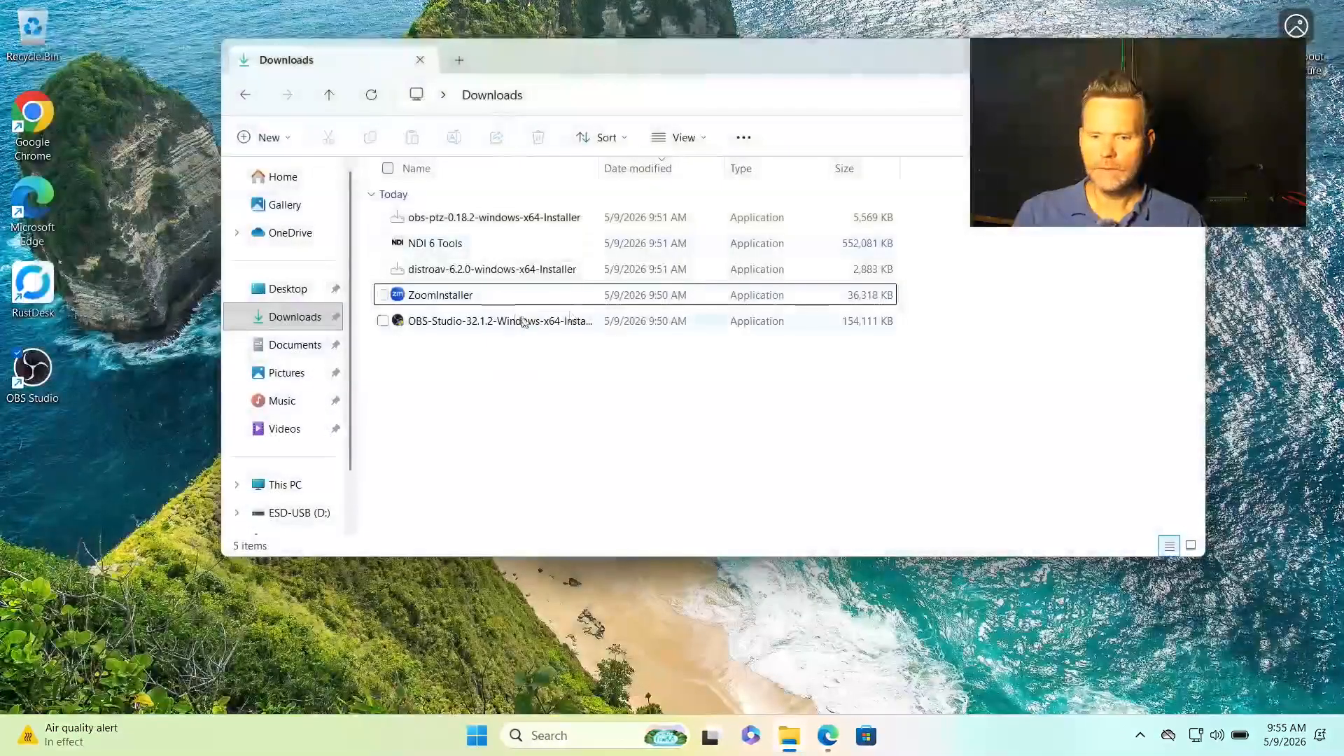
- Run the distroav-6.2.0 installer from the Downloads folder and install DistroAV with the default location and tasks
{"action": "left_click", "coordinate": [441, 275]}
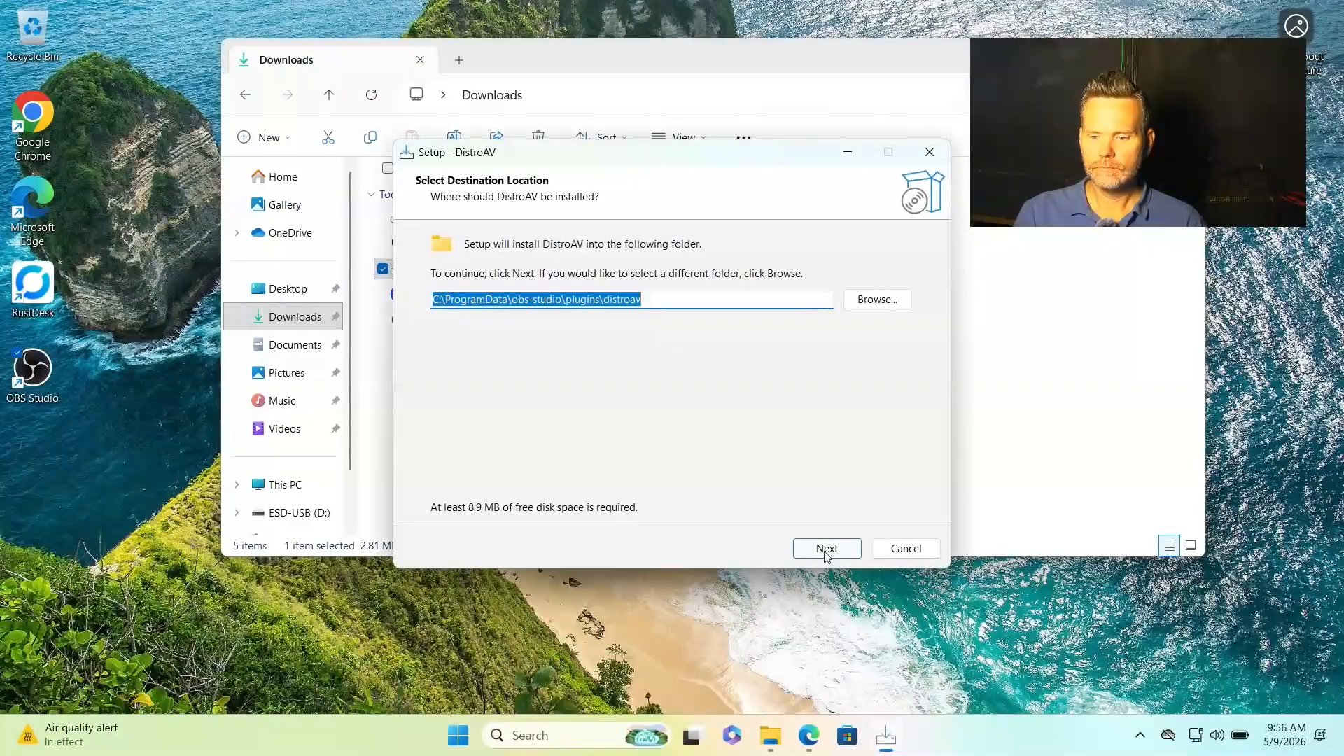
{"action": "left_click", "coordinate": [827, 549]}
{"action": "left_click", "coordinate": [827, 548]}
{"action": "left_click", "coordinate": [827, 549]}
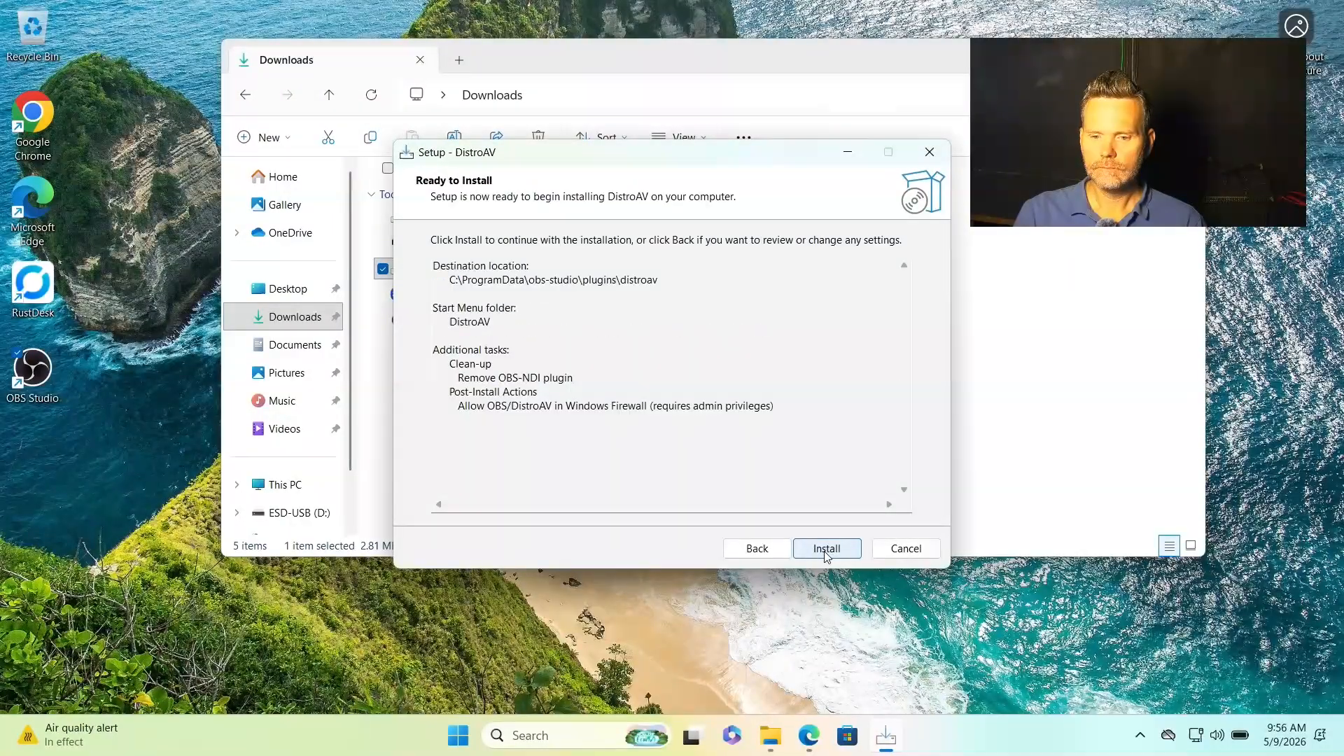
{"action": "left_click", "coordinate": [825, 552]}
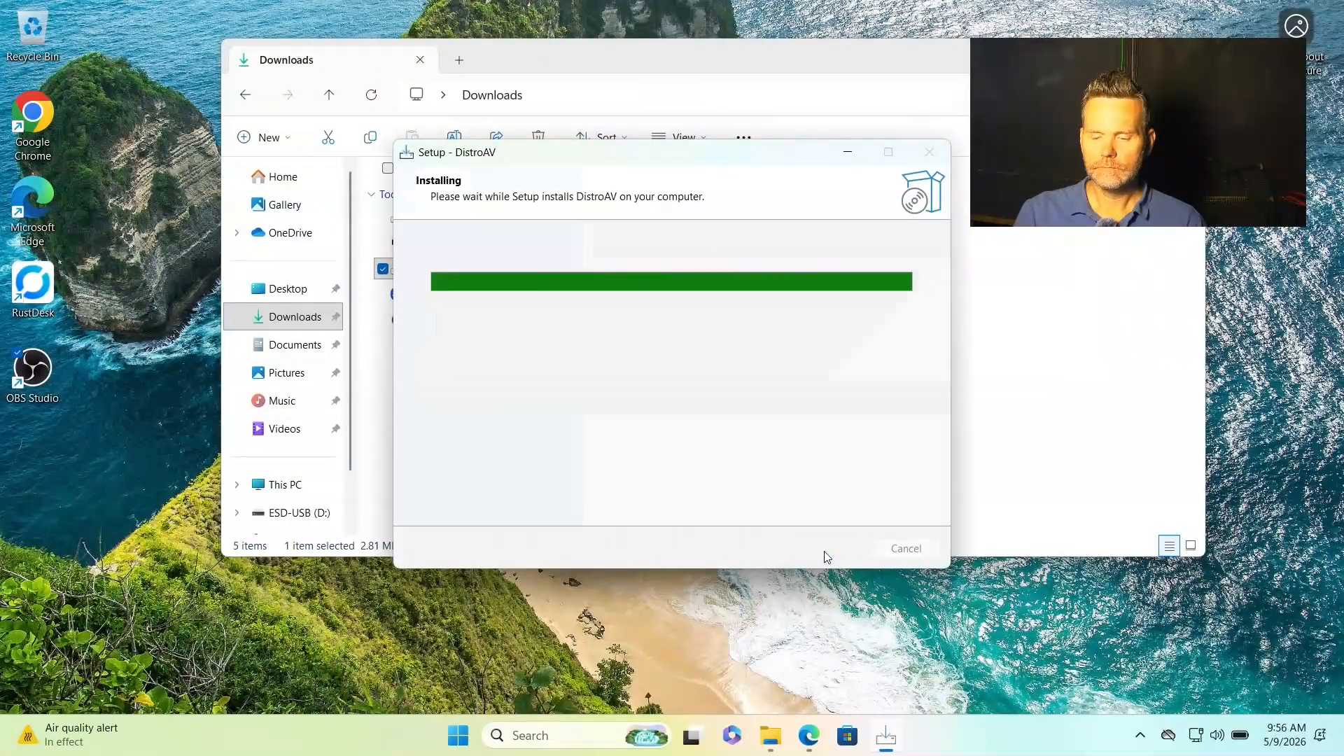
{"action": "left_click", "coordinate": [827, 550]}
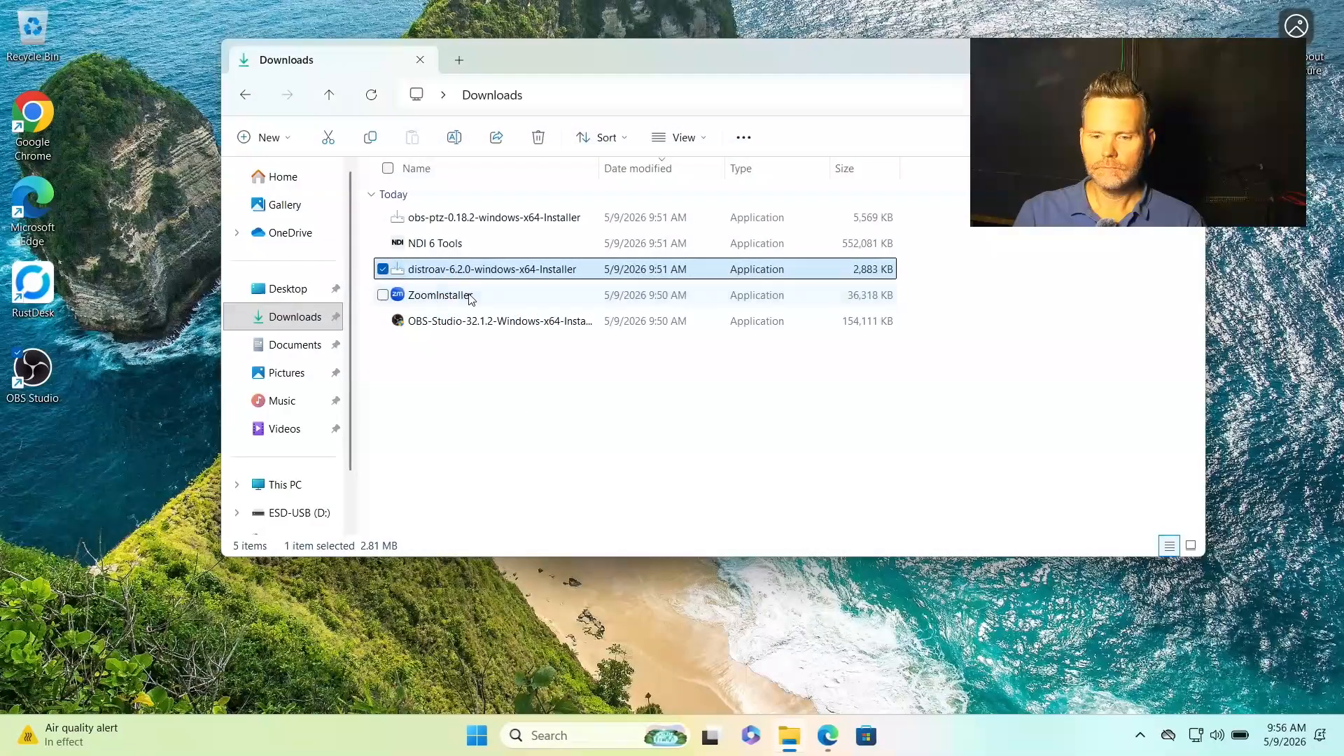
- Run the obs-ptz-0.18.2 installer from the Downloads folder and install PTZ Controls in the default location
{"action": "left_click", "coordinate": [420, 217]}
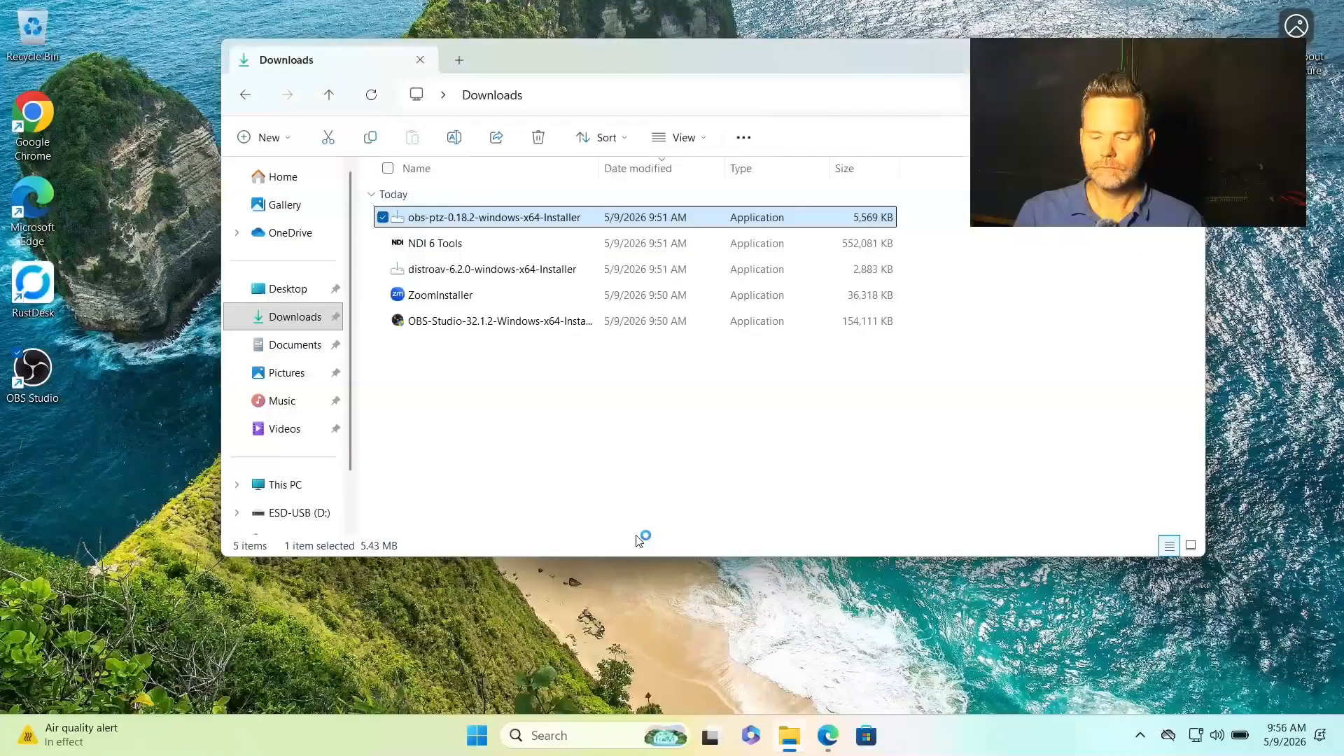
{"action": "left_click", "coordinate": [760, 505]}
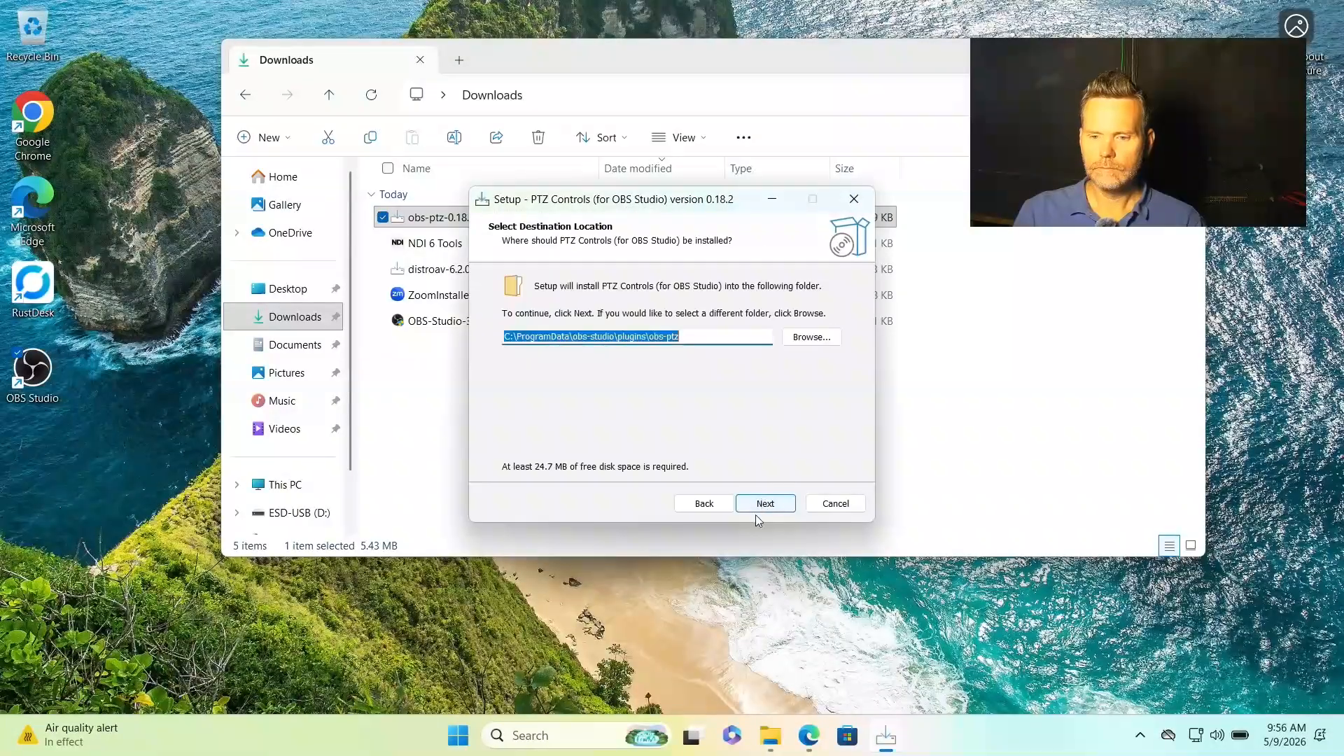
{"action": "left_click", "coordinate": [760, 505]}
{"action": "left_click", "coordinate": [762, 505]}
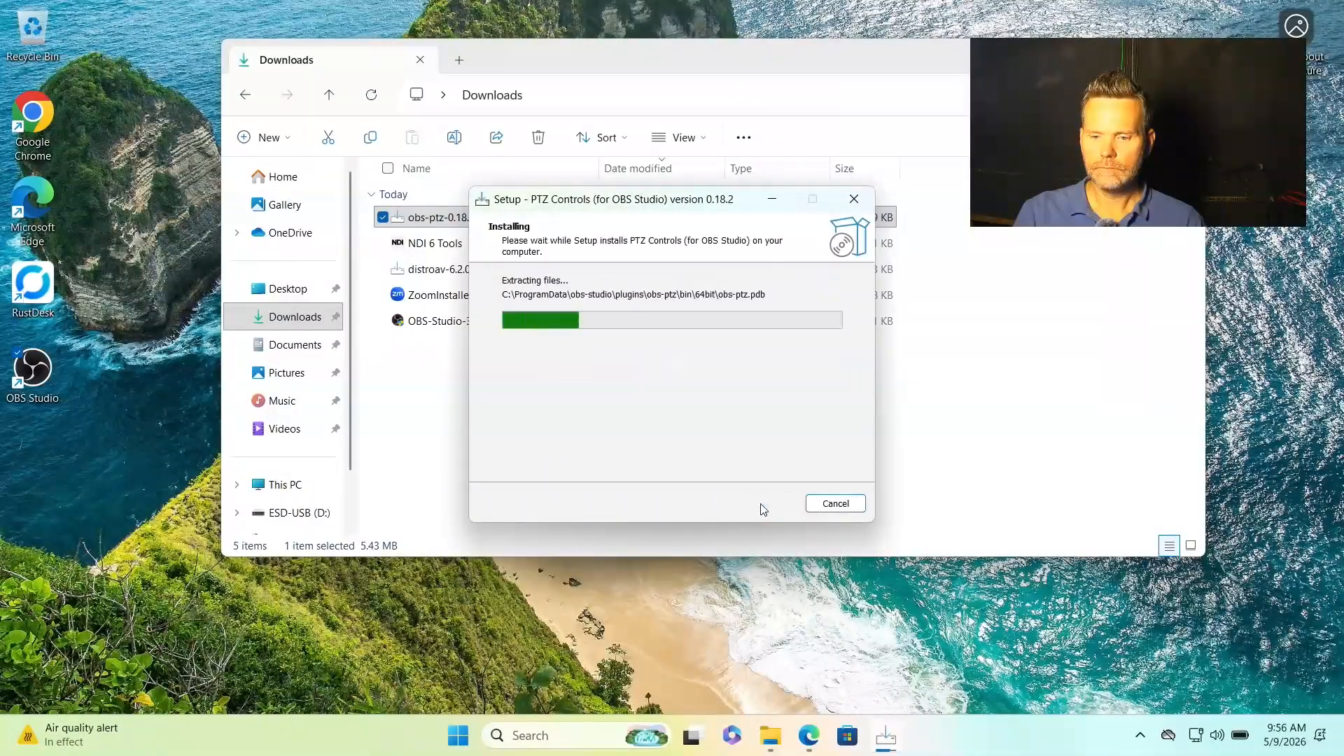
{"action": "left_click", "coordinate": [765, 504]}
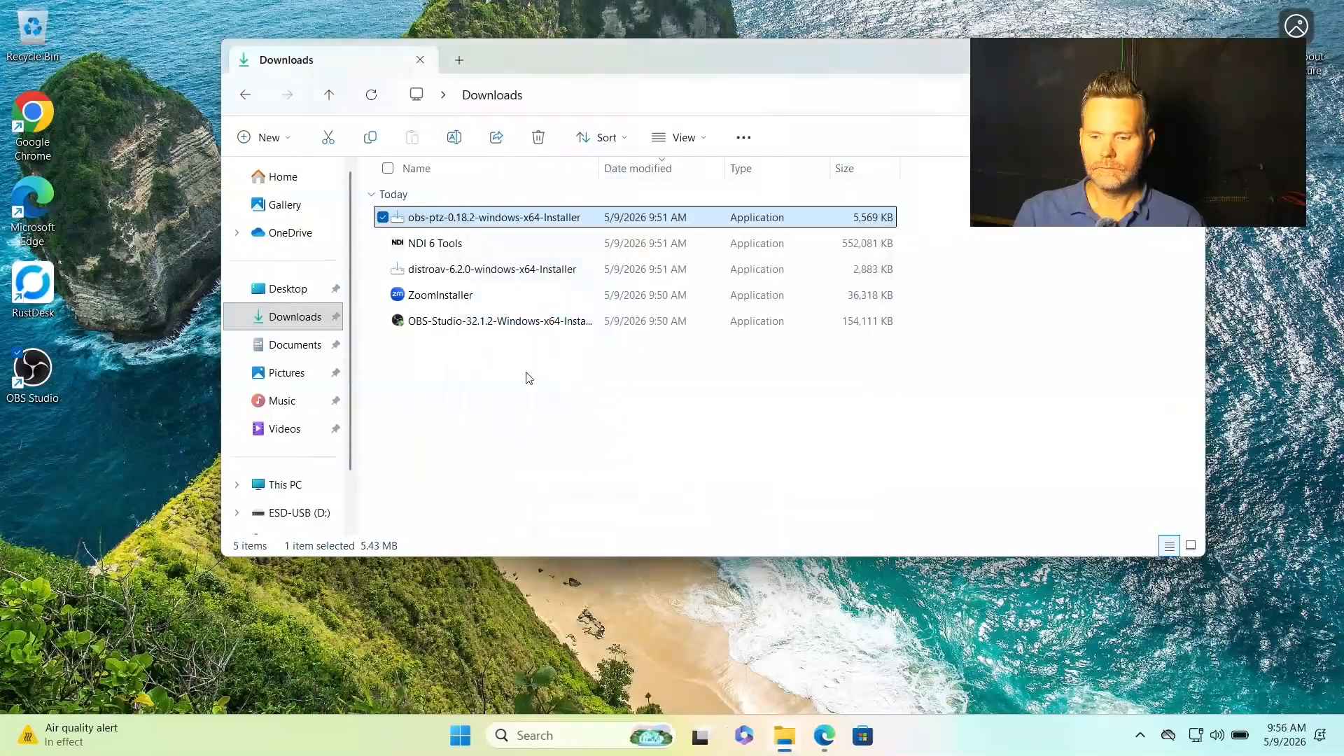
- Launch the NDI 6 Tools installer from the Downloads folder
{"action": "left_click", "coordinate": [440, 246]}
{"action": "double_click", "coordinate": [440, 247]}
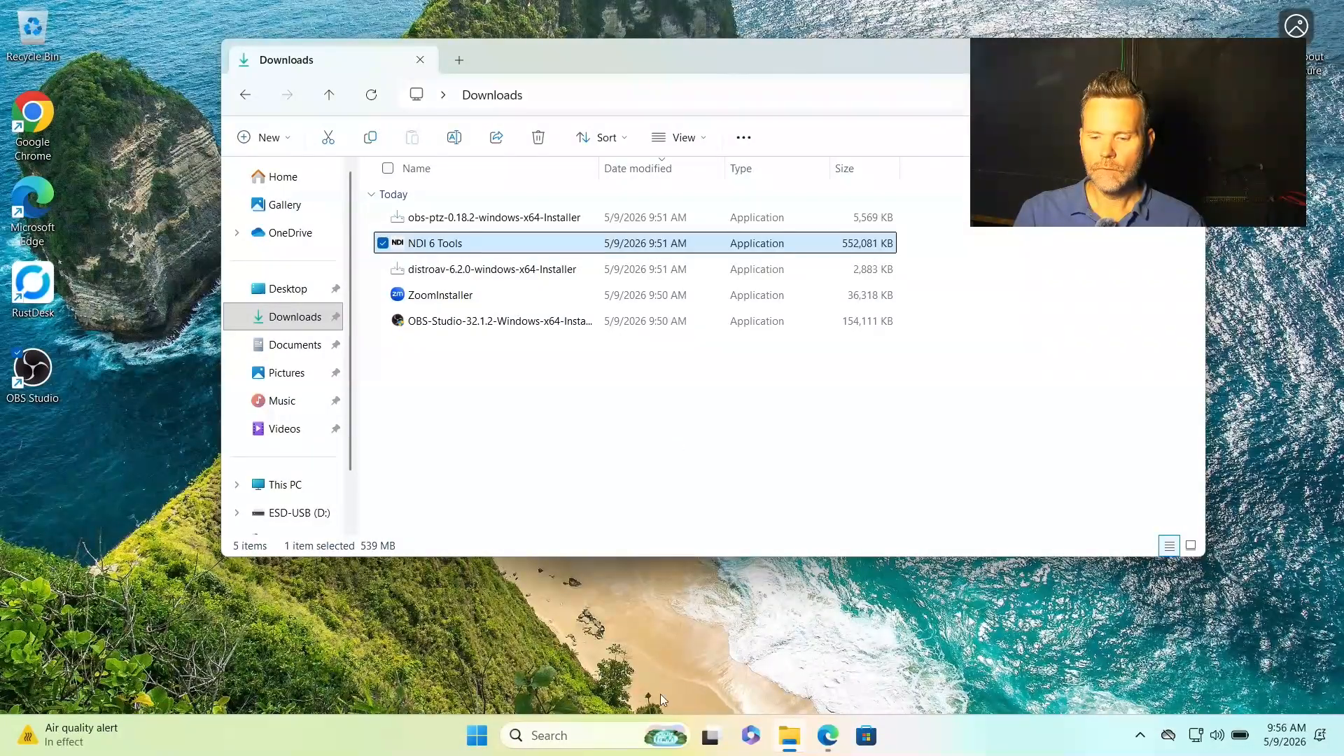
- Switch to Microsoft Edge and replace the PTZ plugin query on the search results page with "vlc"
{"action": "left_click", "coordinate": [830, 724]}
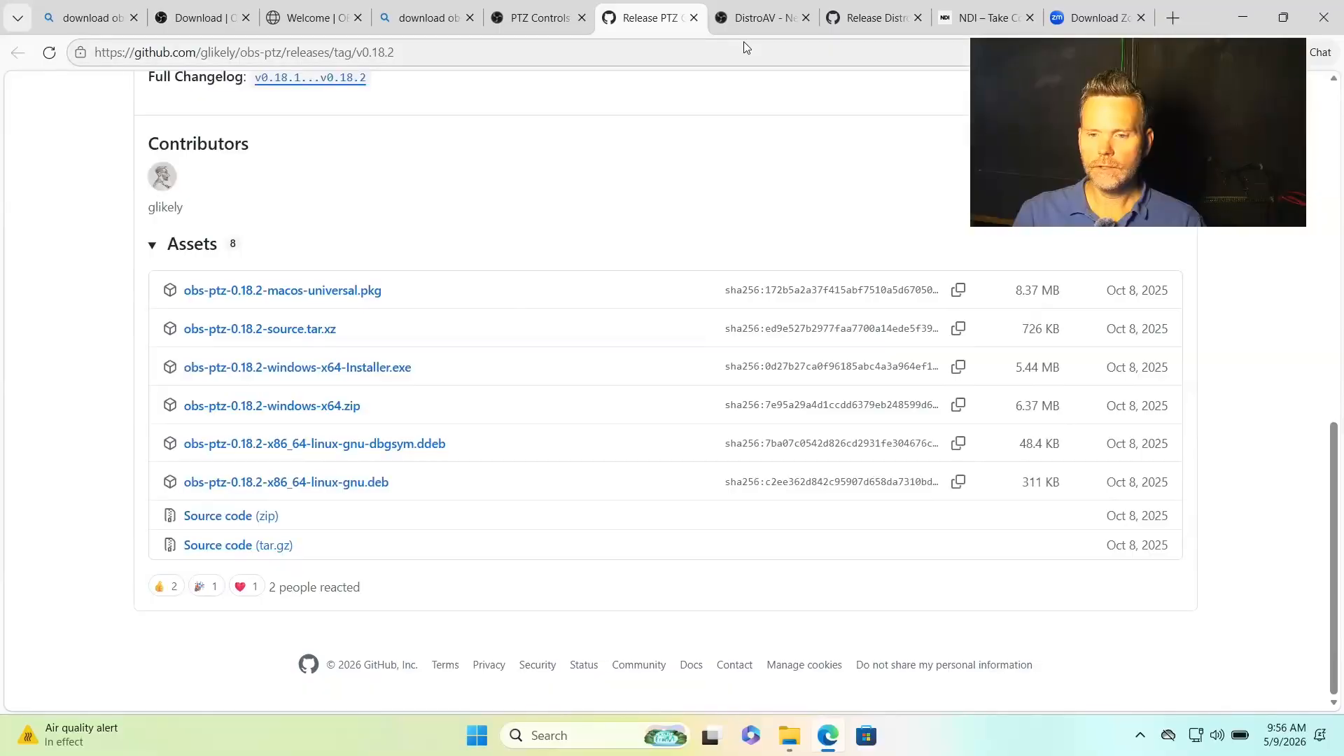
{"action": "left_click", "coordinate": [423, 19]}
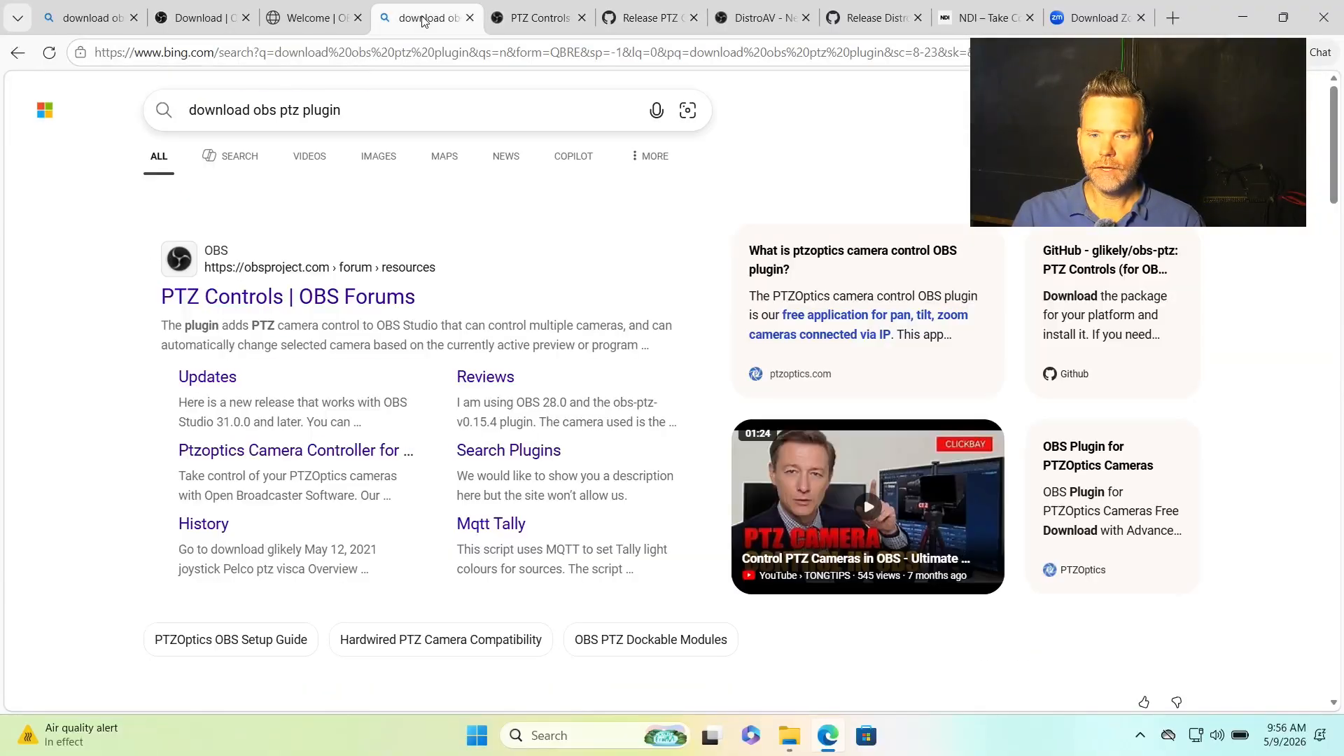
{"action": "left_click_drag", "start_coordinate": [363, 114], "coordinate": [183, 112]}
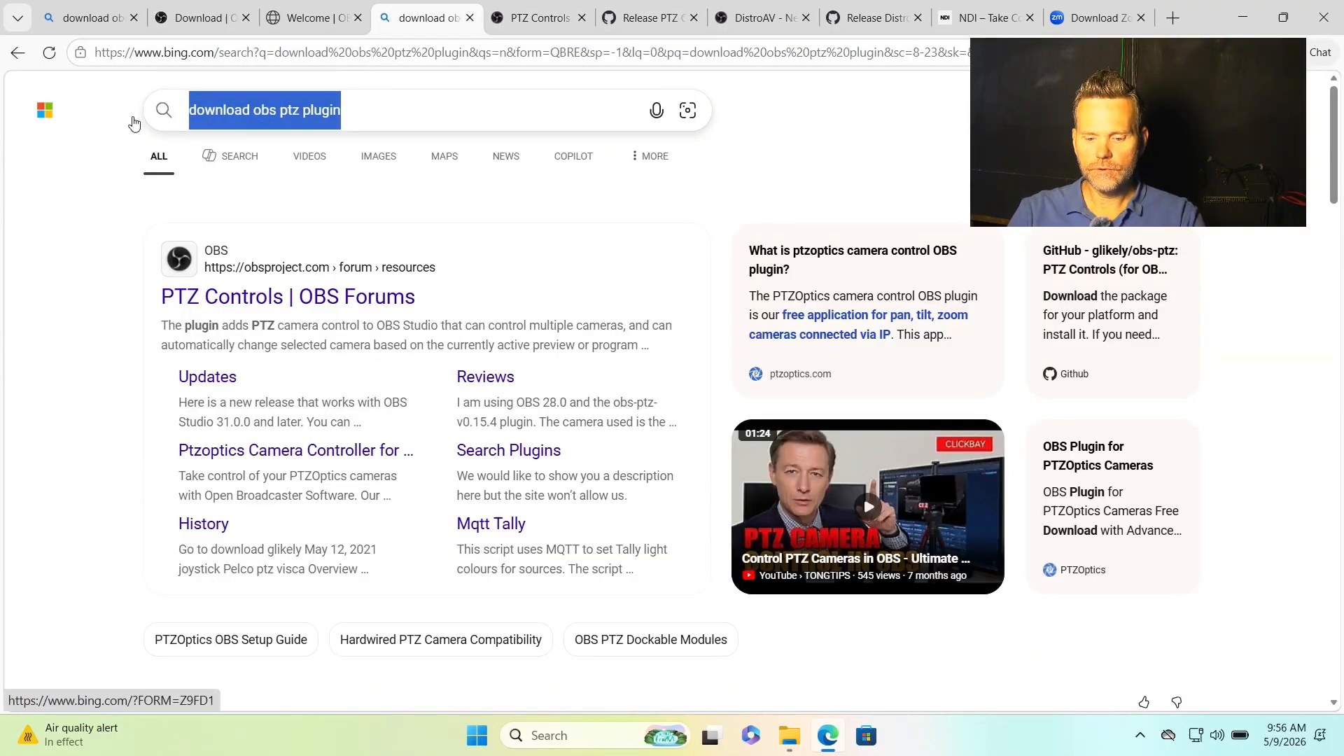
{"action": "type", "text": "v"}
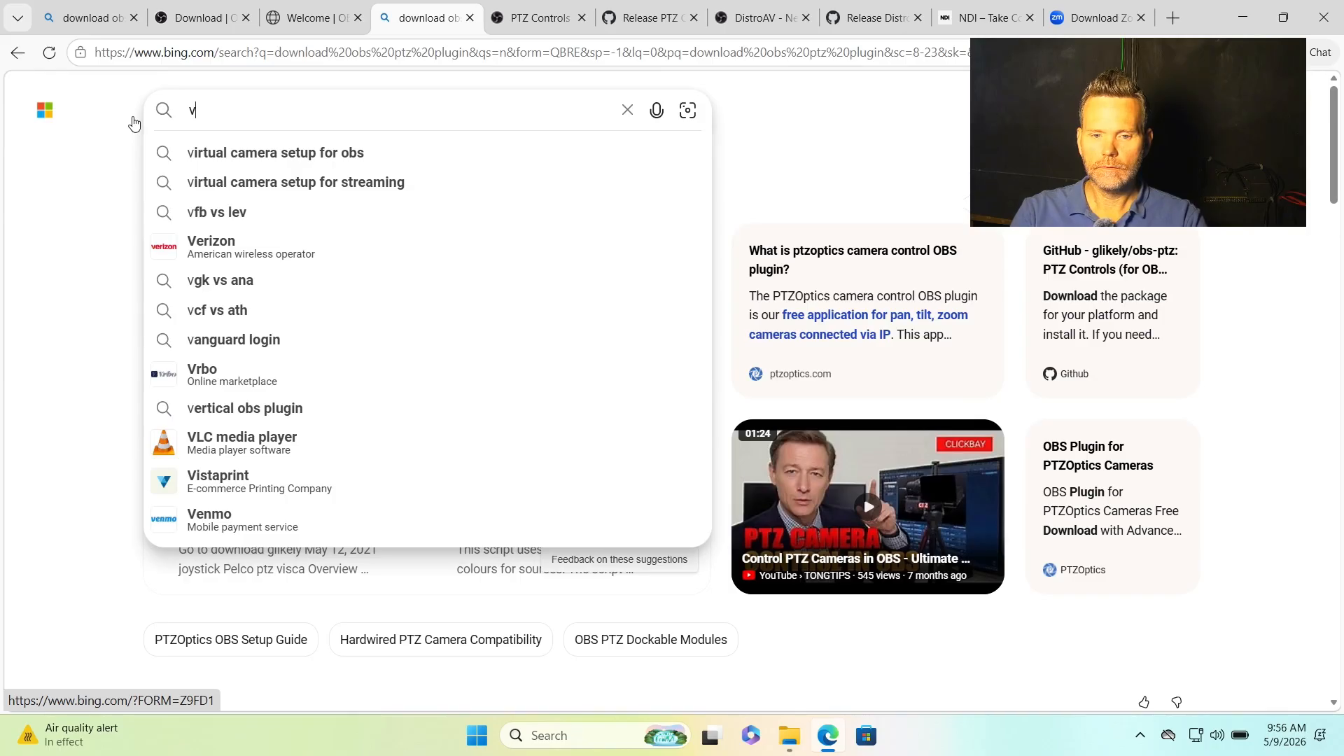
{"action": "type", "text": "lc"}
{"action": "key", "text": "Return"}
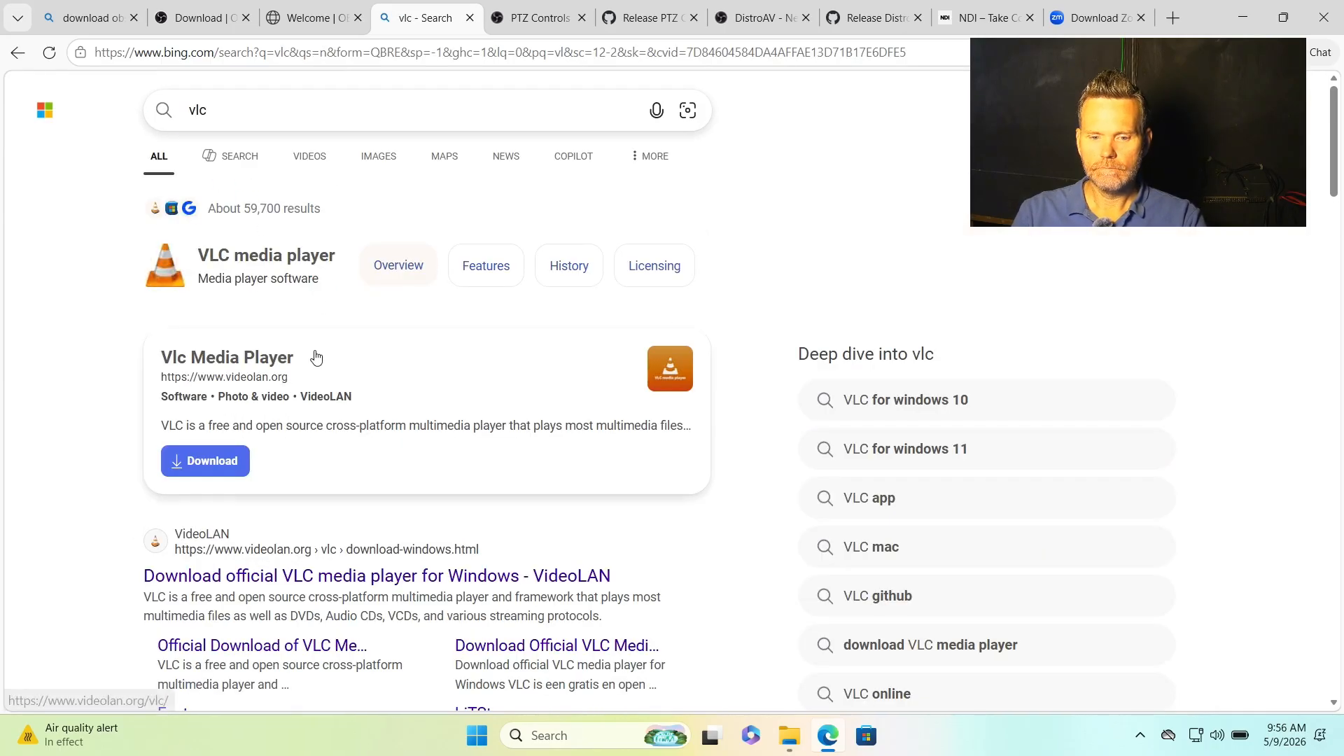
- Open VideoLAN's official VLC for Windows download page from the results and download the installer for the 64bit version
{"action": "scroll", "coordinate": [316, 355], "scroll_direction": "down", "scroll_amount": 3}
{"action": "left_click", "coordinate": [279, 409]}
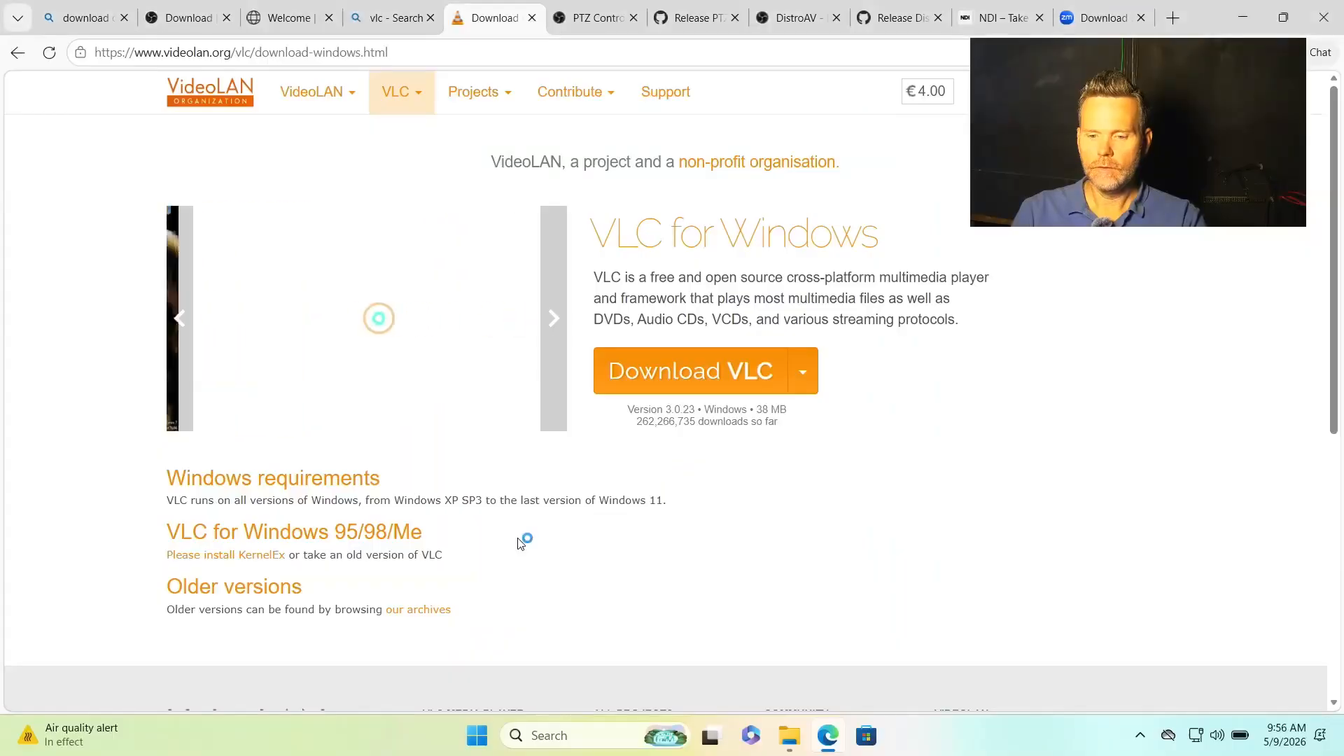
{"action": "left_click", "coordinate": [804, 390]}
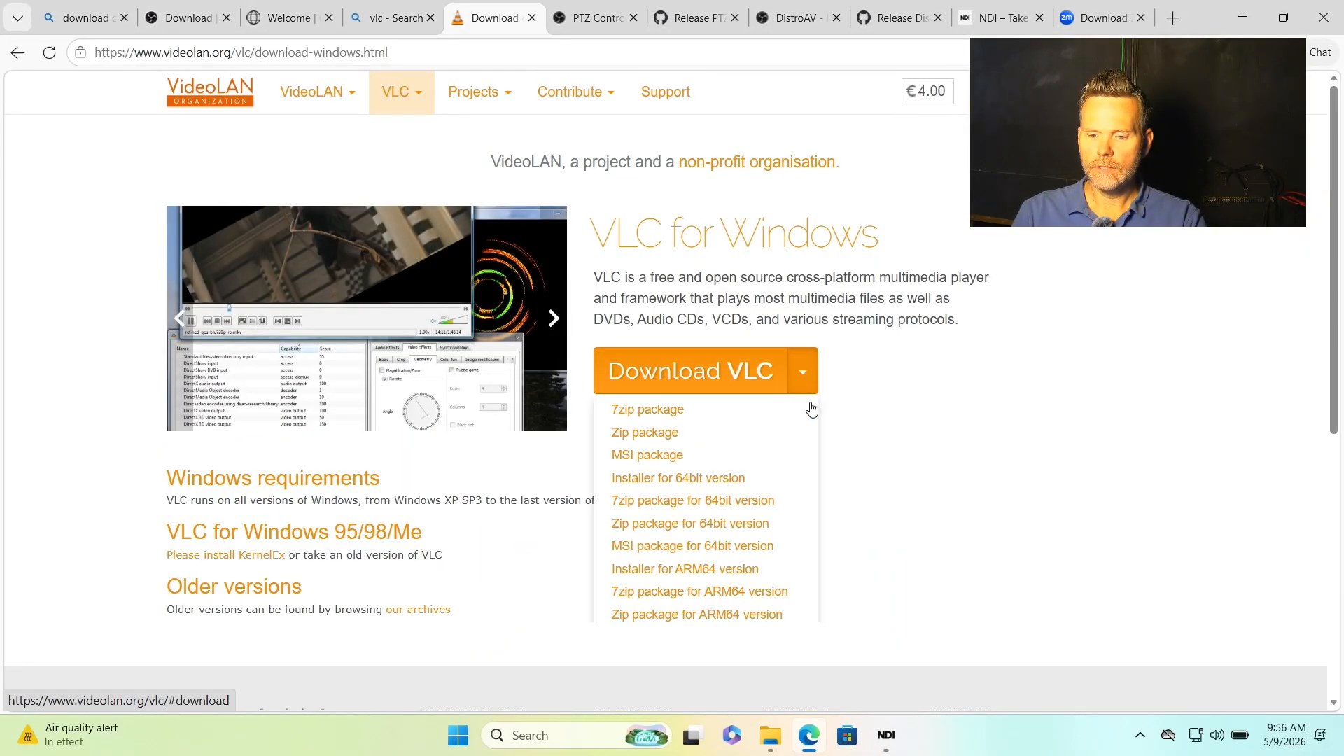
{"action": "left_click", "coordinate": [685, 483]}
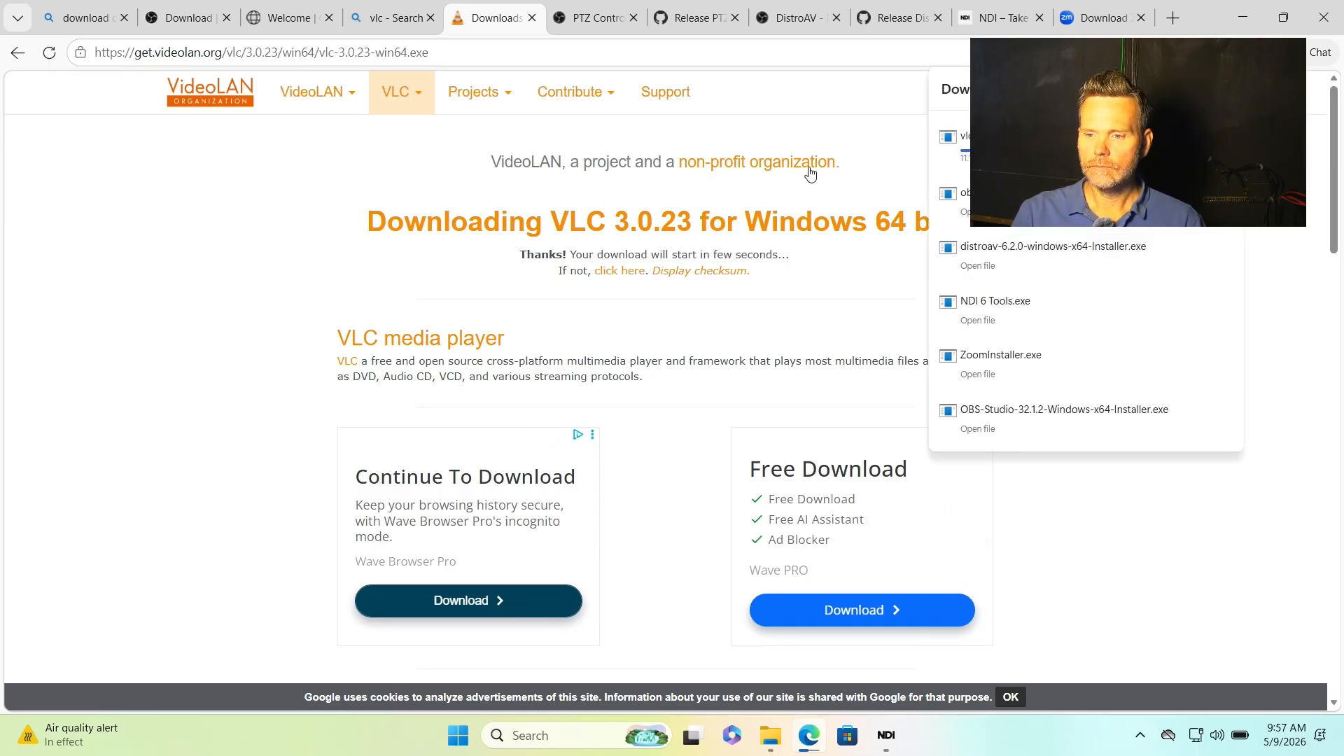
- In the NDI 6 Tools setup, accept the license agreement, confirm the Privacy Policy, decline sharing de-identified data and start the installation
{"action": "left_click", "coordinate": [885, 736]}
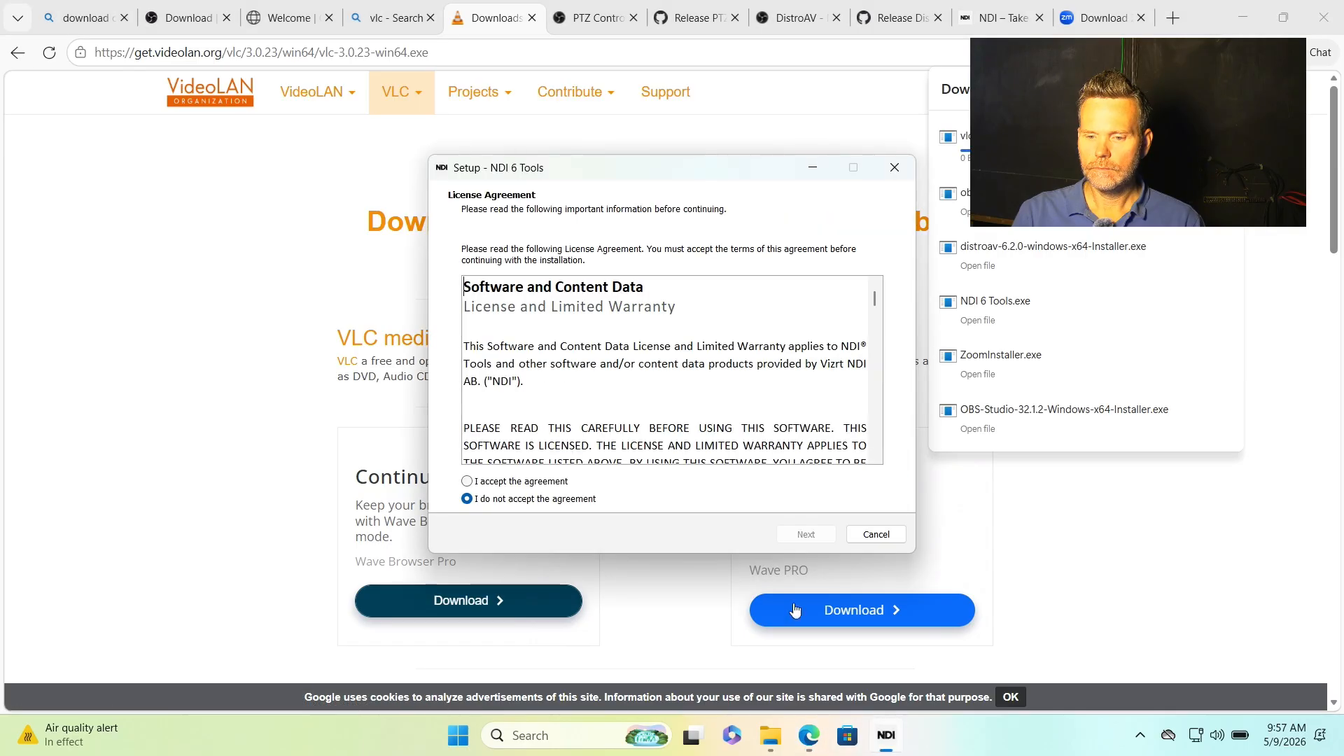
{"action": "left_click", "coordinate": [552, 481]}
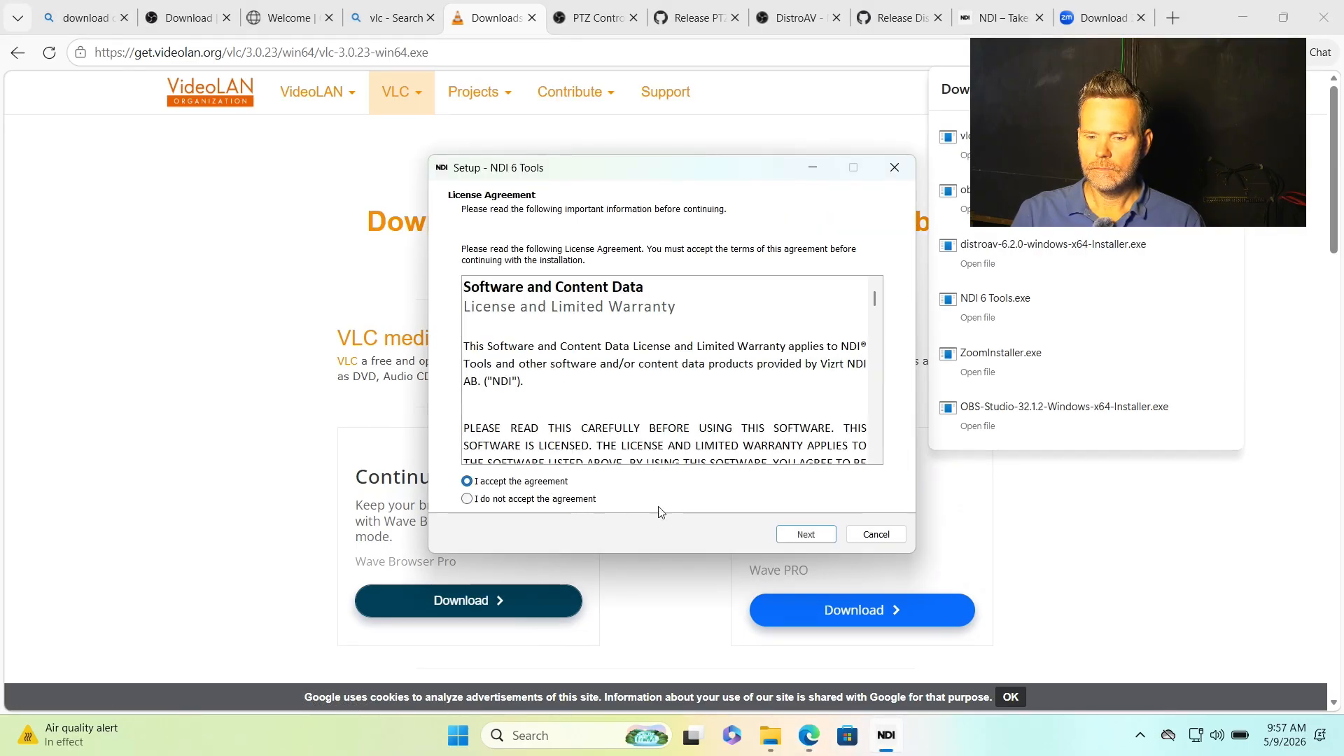
{"action": "left_click", "coordinate": [805, 534]}
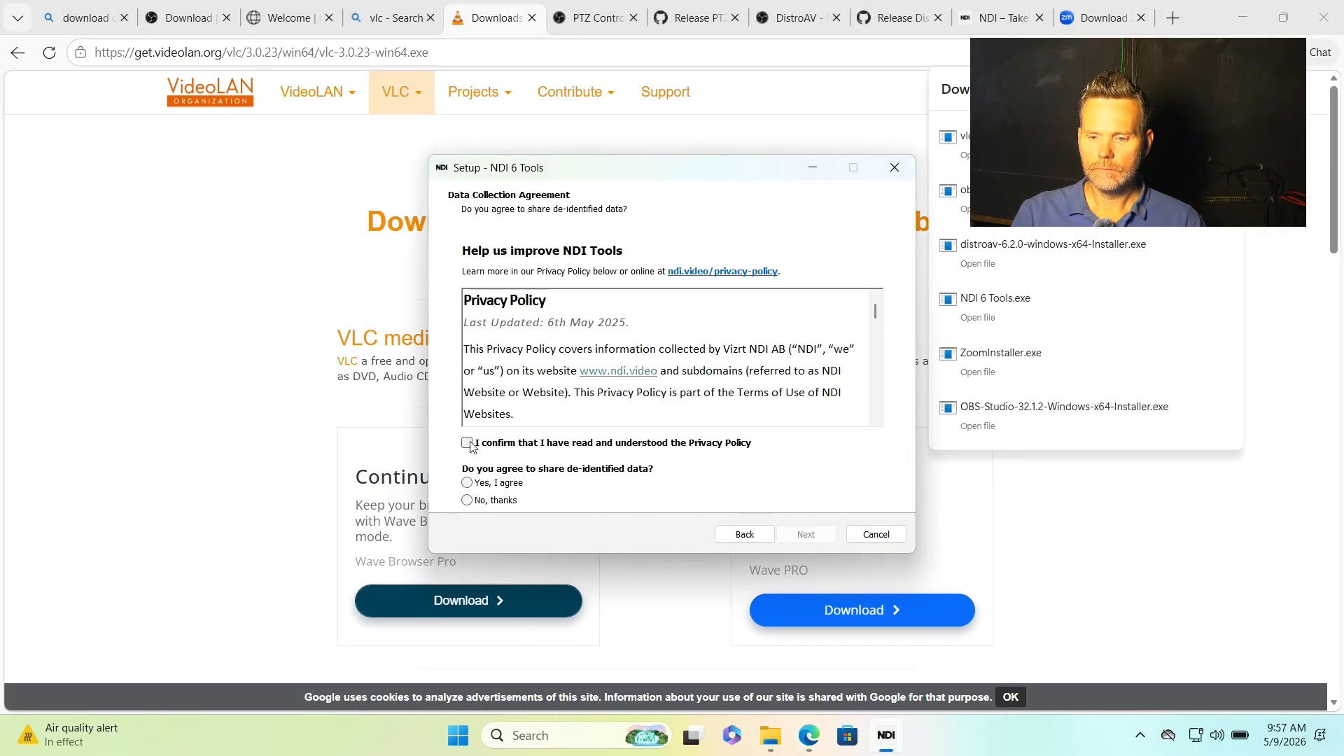
{"action": "left_click", "coordinate": [467, 500]}
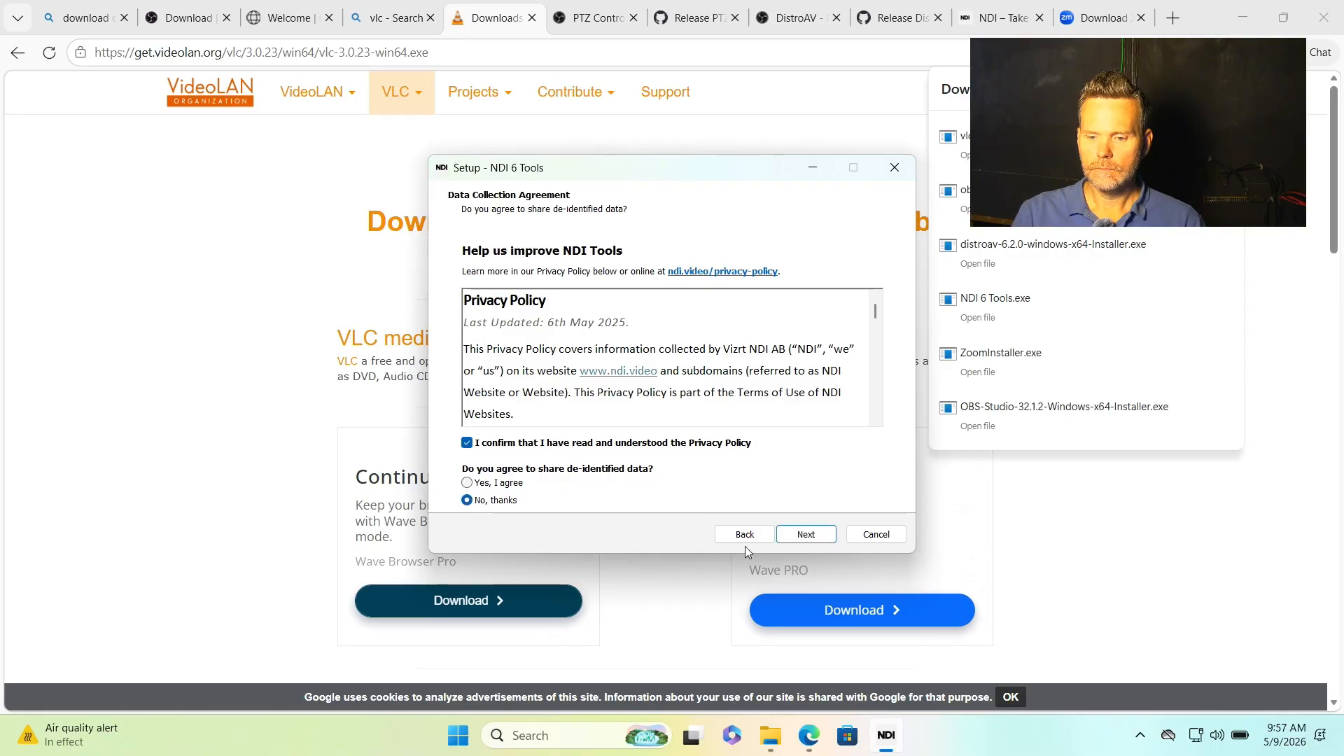
{"action": "left_click", "coordinate": [806, 535]}
{"action": "left_click", "coordinate": [805, 538]}
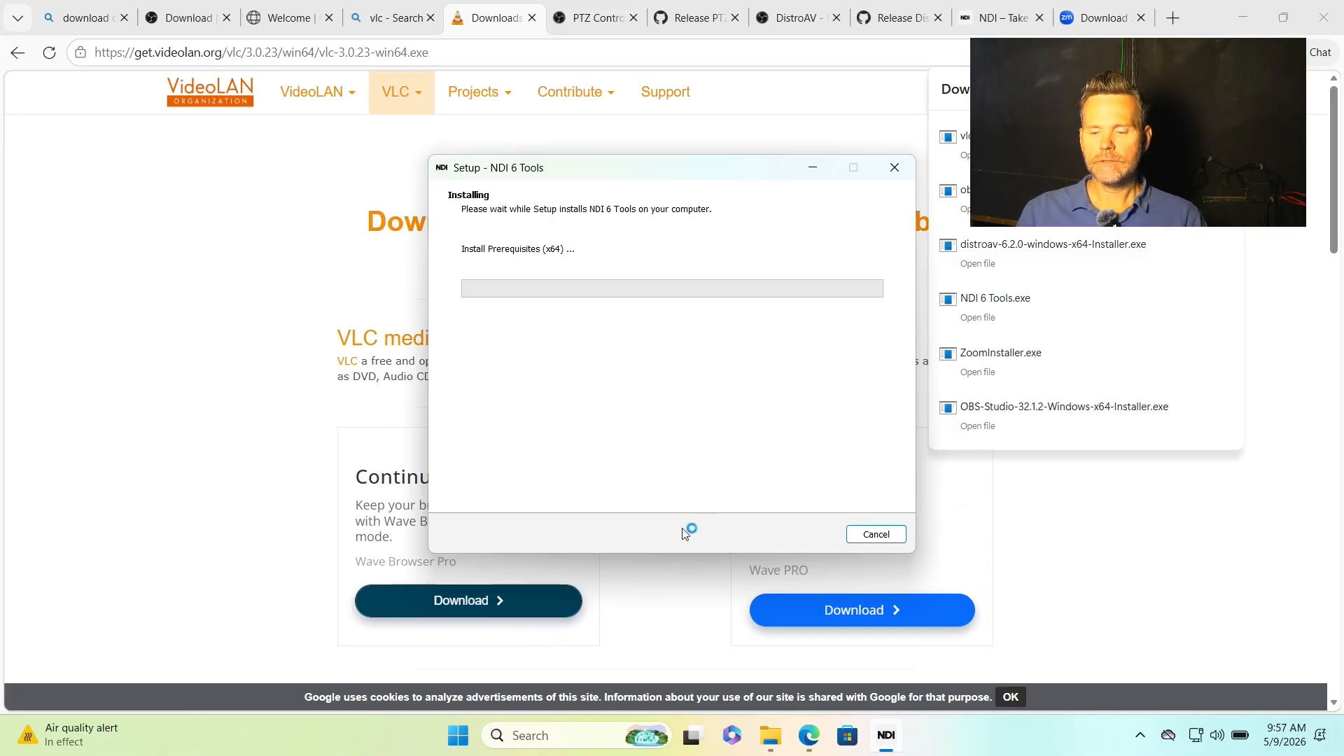
- Switch to File Explorer, open the Public folder under Users on Local Disk (C:), and move and narrow the window to free space beside it
{"action": "left_click", "coordinate": [763, 730]}
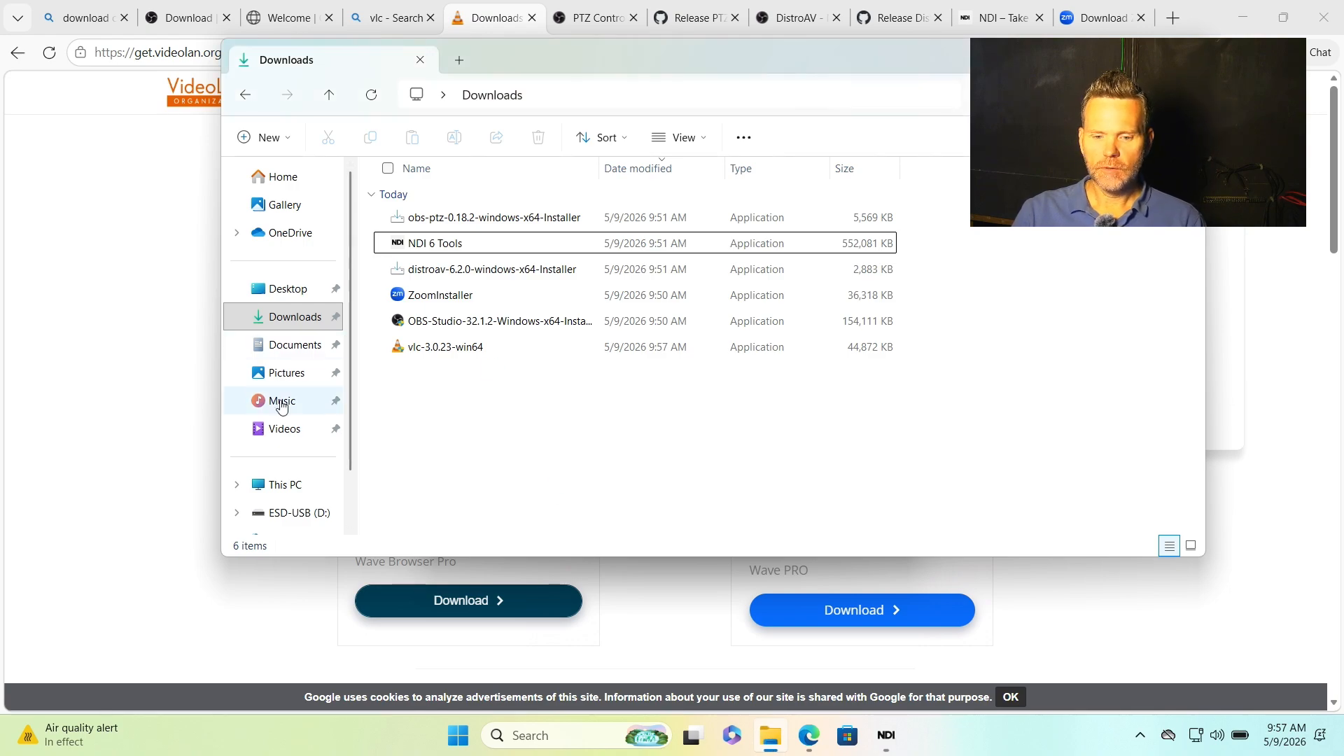
{"action": "scroll", "coordinate": [280, 406], "scroll_direction": "down", "scroll_amount": 2}
{"action": "left_click", "coordinate": [236, 423]}
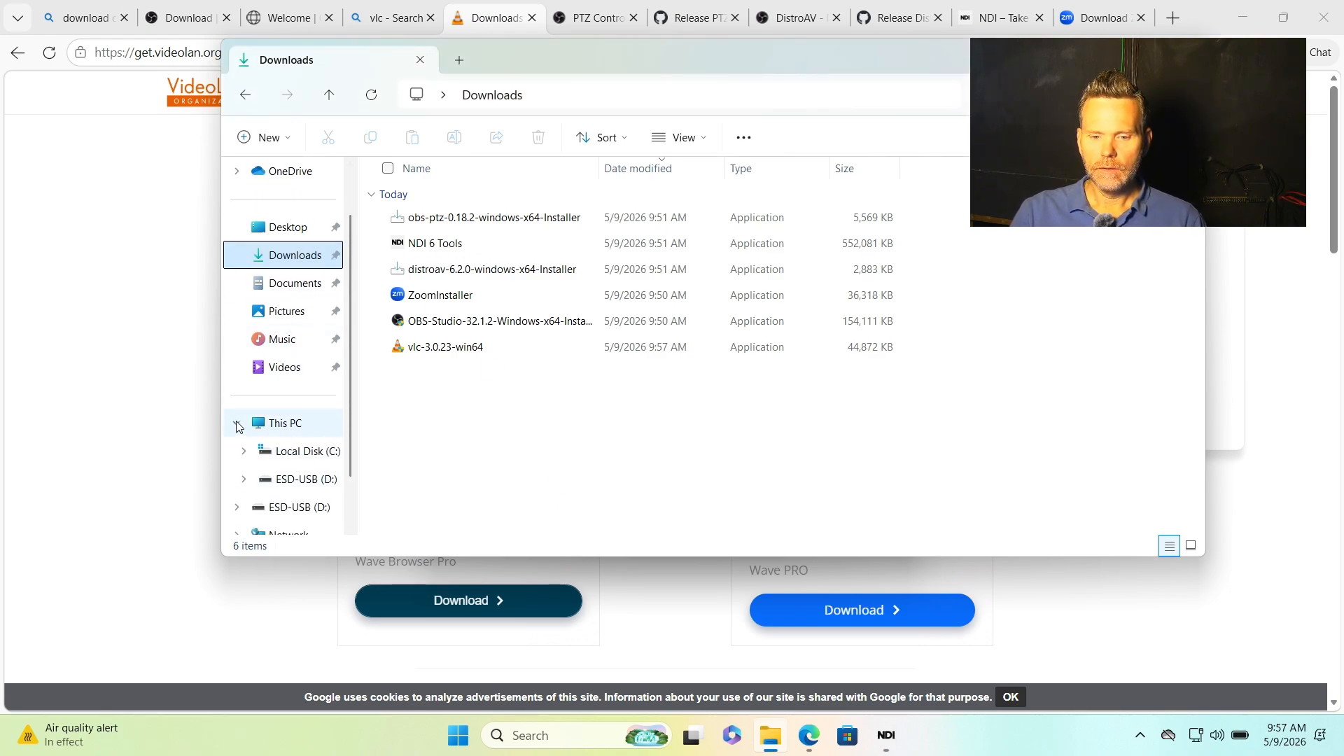
{"action": "left_click", "coordinate": [242, 454]}
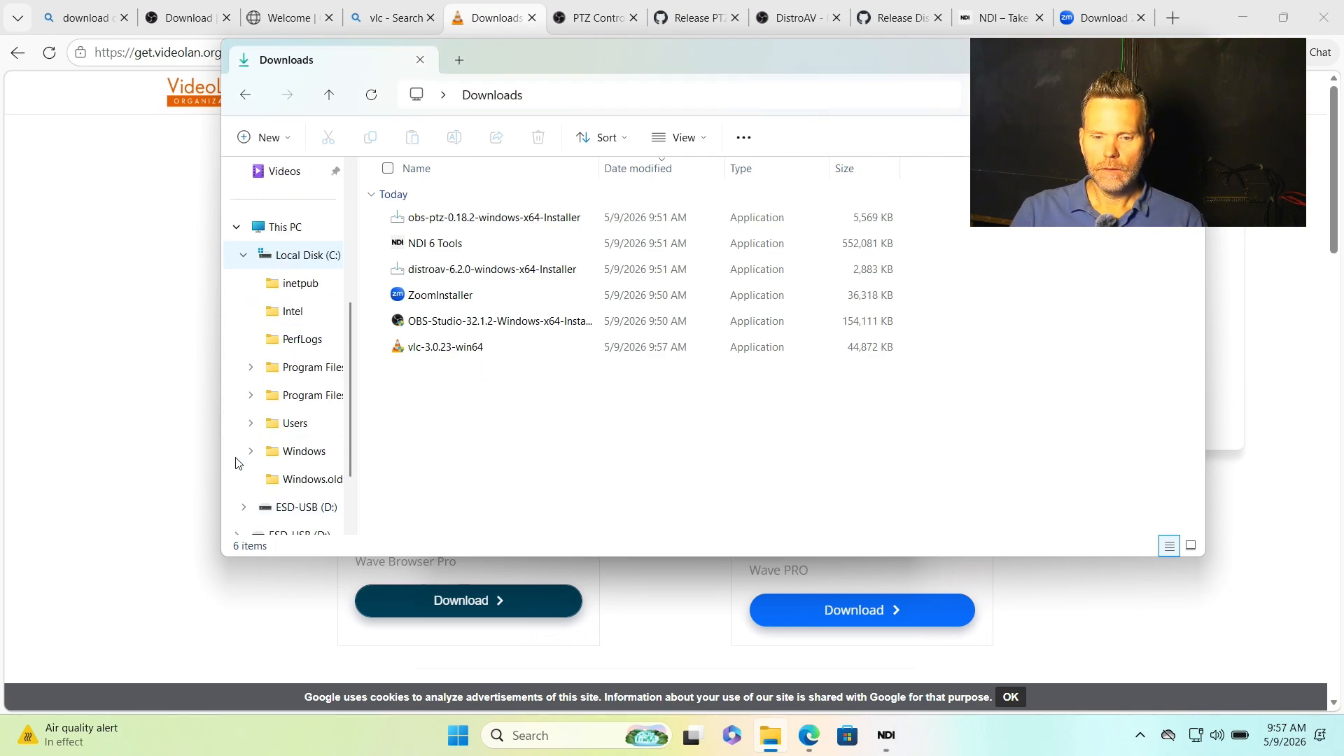
{"action": "left_click", "coordinate": [251, 423]}
{"action": "left_click", "coordinate": [299, 479]}
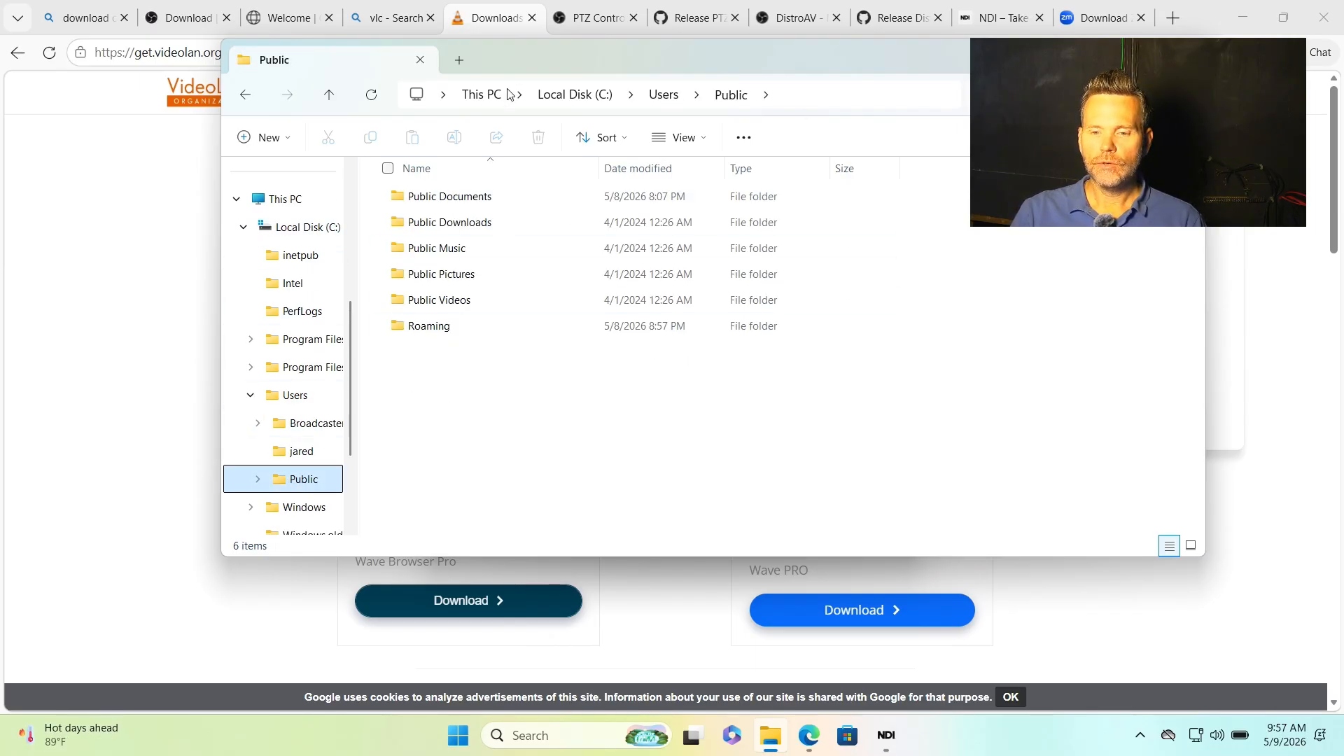
{"action": "left_click_drag", "start_coordinate": [549, 61], "coordinate": [339, 70]}
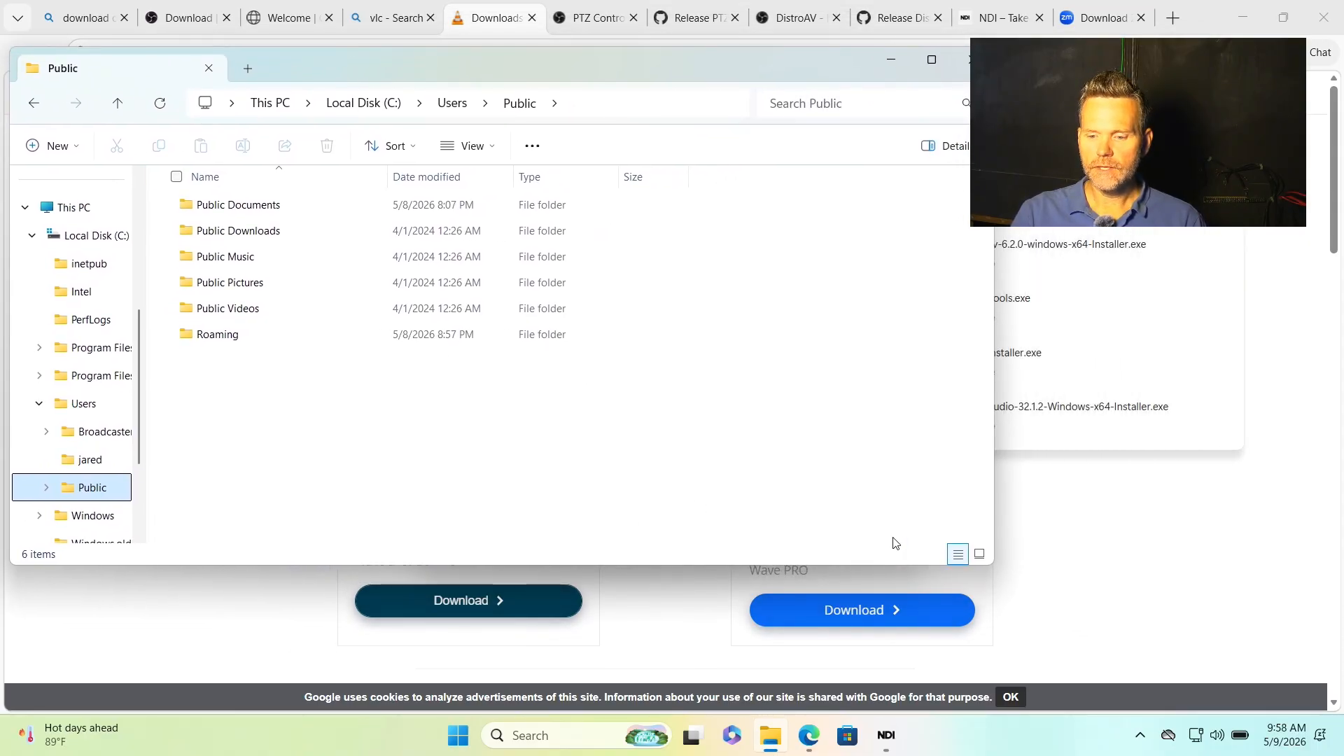
{"action": "left_click_drag", "start_coordinate": [991, 570], "coordinate": [684, 693]}
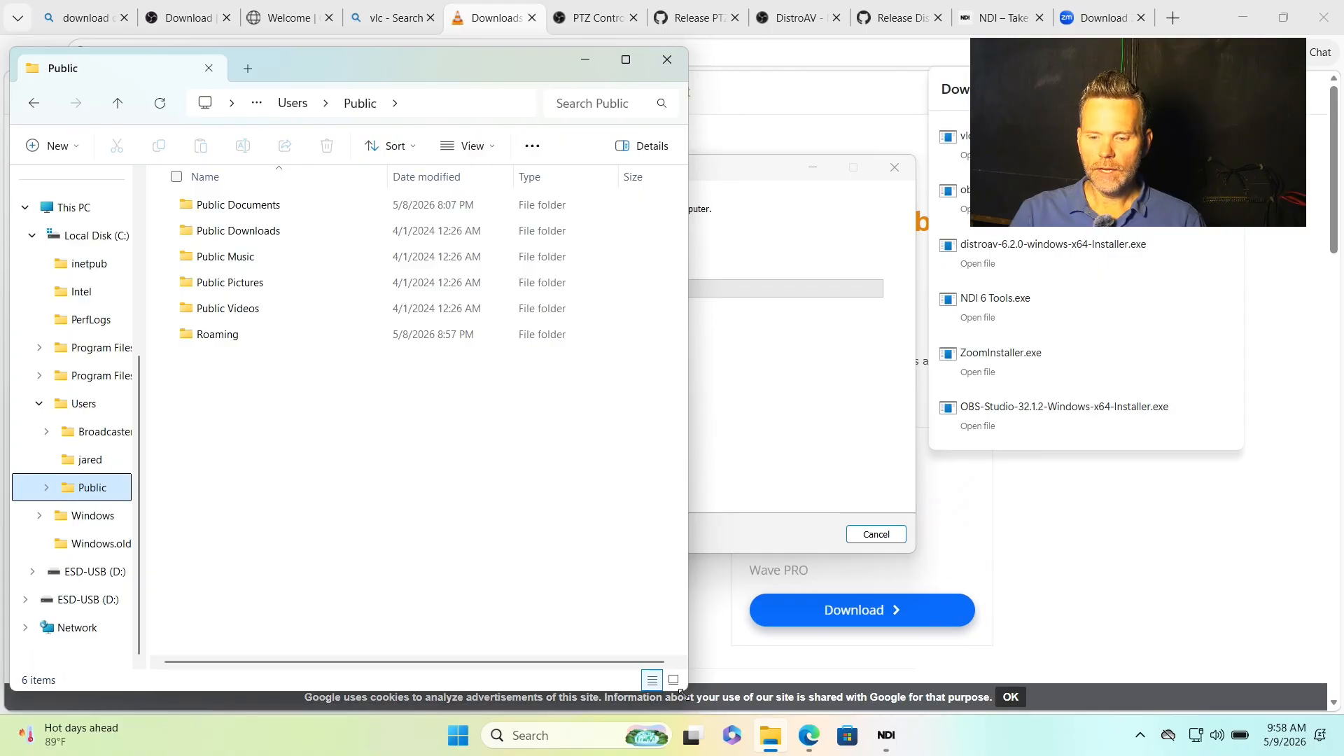
- Open a second File Explorer window beside the first and browse to the Broadcasts folder on the ESD-USB (D:) drive
{"action": "right_click", "coordinate": [771, 740]}
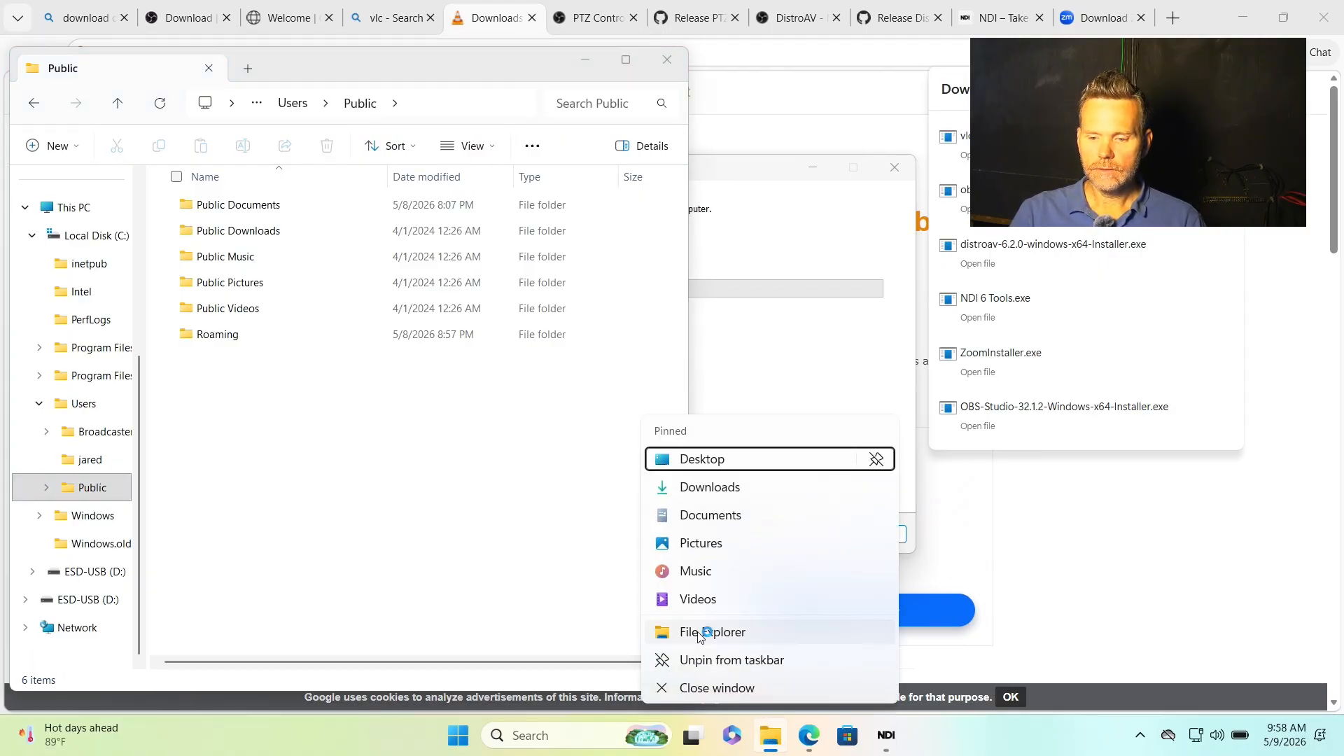
{"action": "left_click", "coordinate": [700, 634]}
{"action": "left_click_drag", "start_coordinate": [457, 28], "coordinate": [1068, 42]}
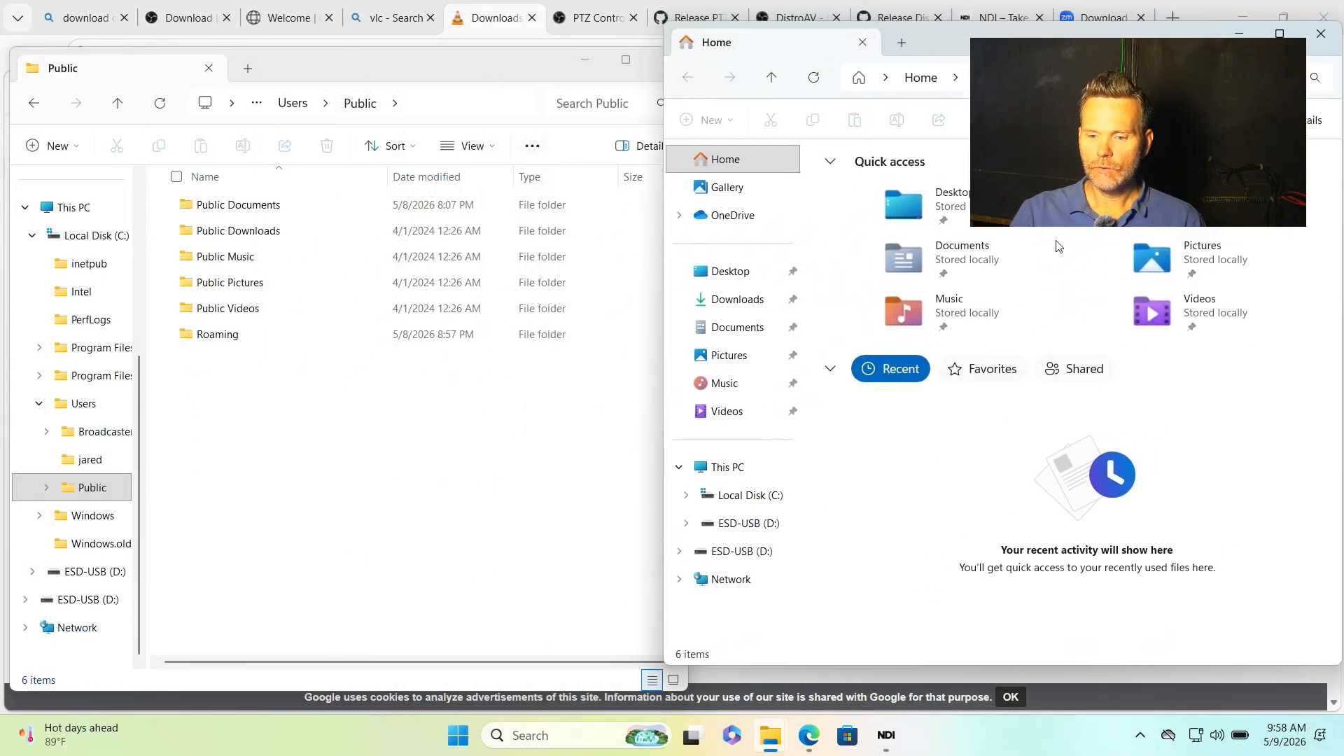
{"action": "left_click", "coordinate": [686, 497]}
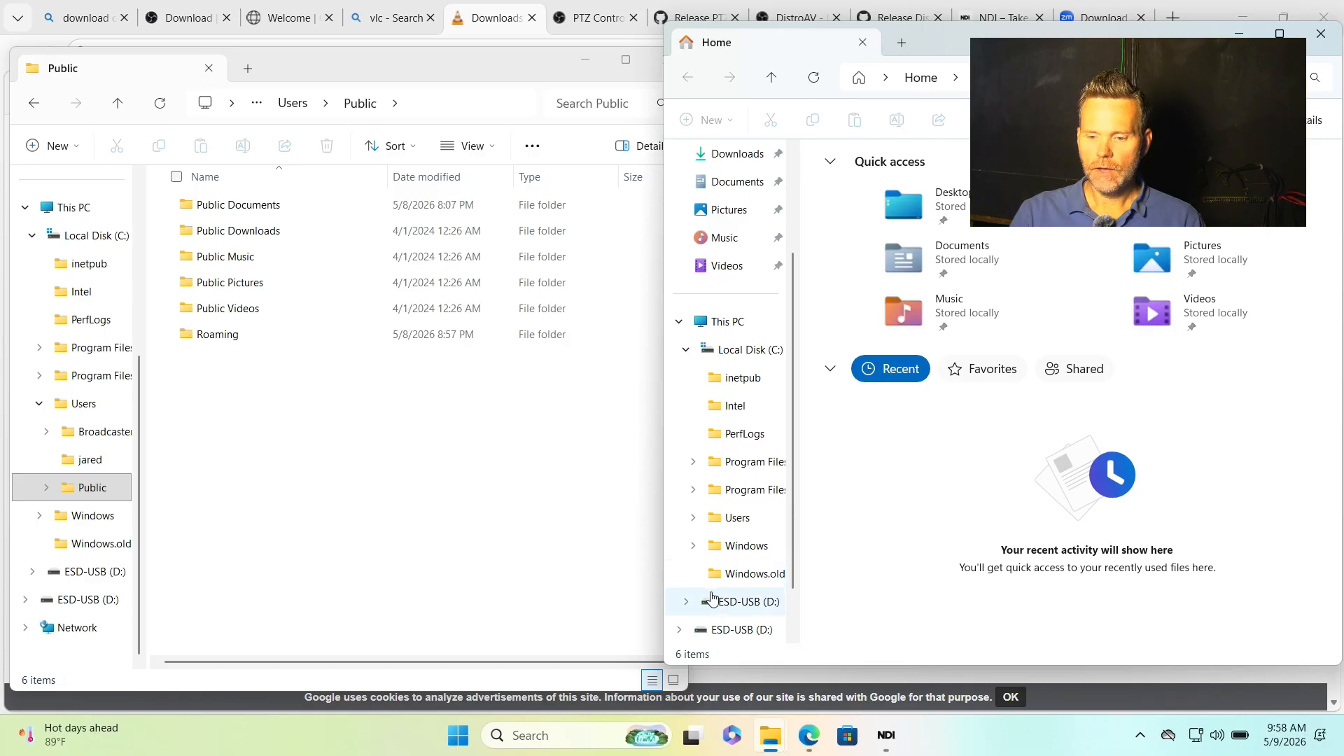
{"action": "left_click", "coordinate": [727, 604]}
{"action": "double_click", "coordinate": [875, 180]}
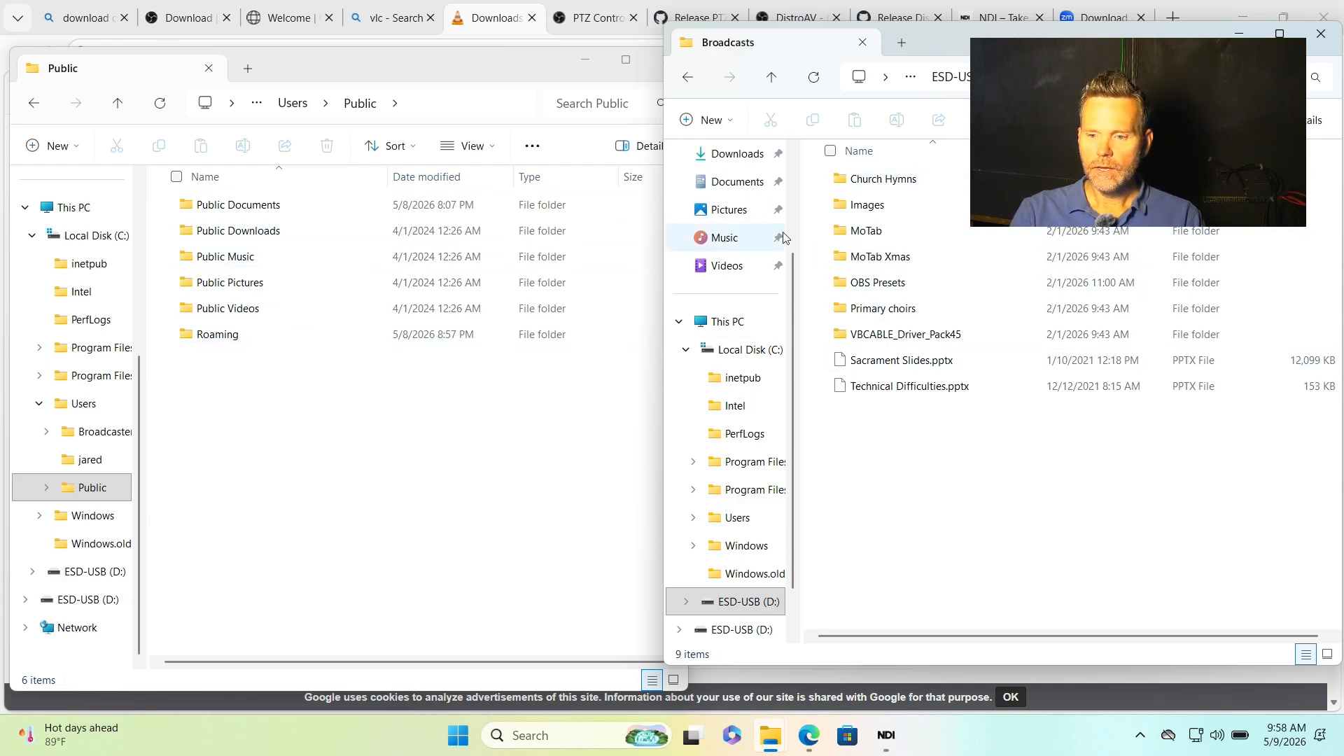
{"action": "left_click", "coordinate": [869, 207]}
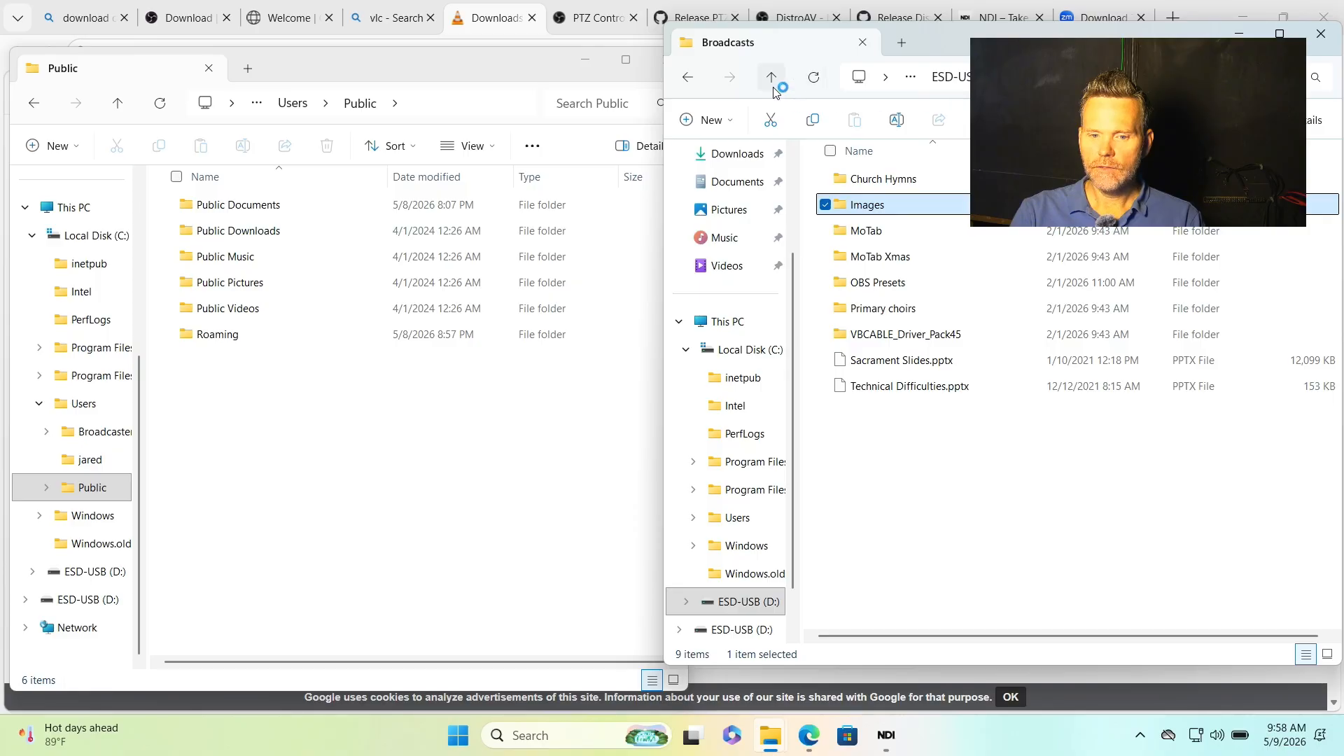
- Copy the whole Broadcasts folder from the ESD-USB (D:) drive into Public Documents and close the USB drive's window
{"action": "double_click", "coordinate": [240, 205]}
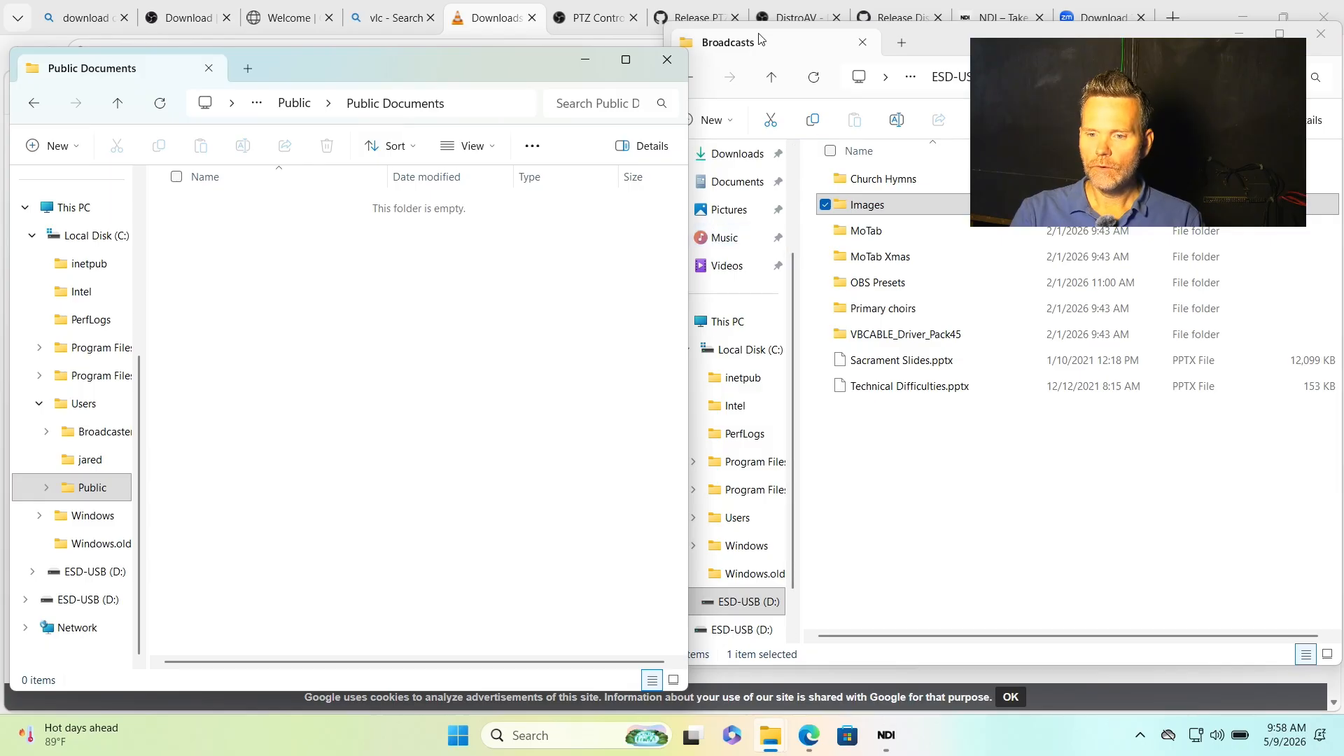
{"action": "left_click", "coordinate": [770, 78]}
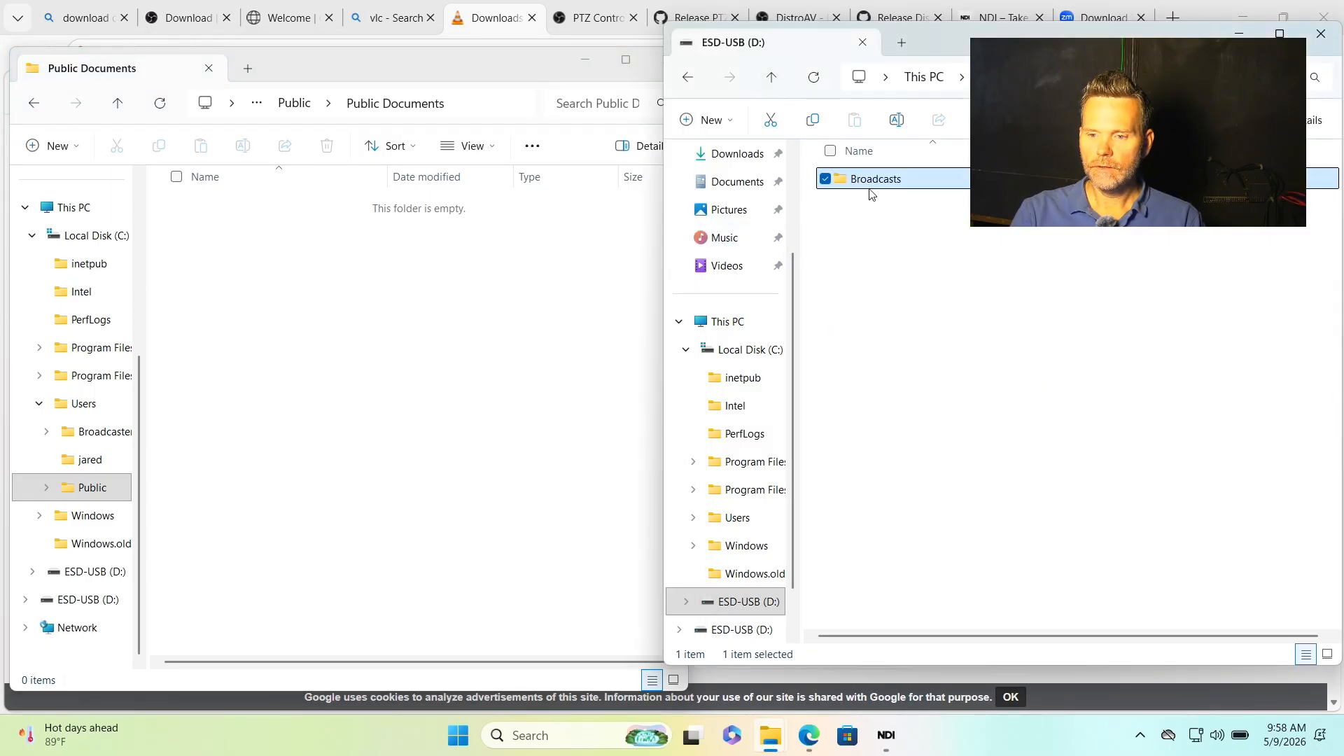
{"action": "left_click_drag", "start_coordinate": [872, 186], "coordinate": [305, 327]}
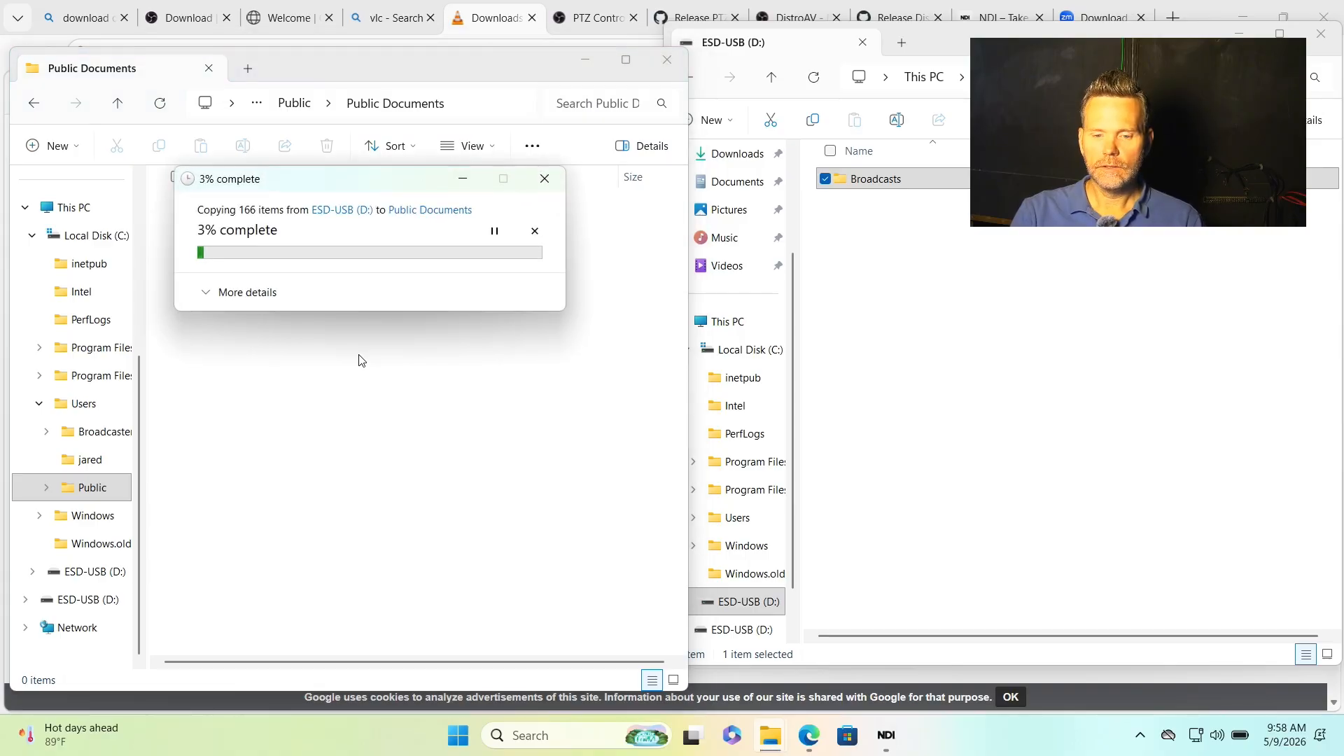
{"action": "left_click", "coordinate": [214, 296]}
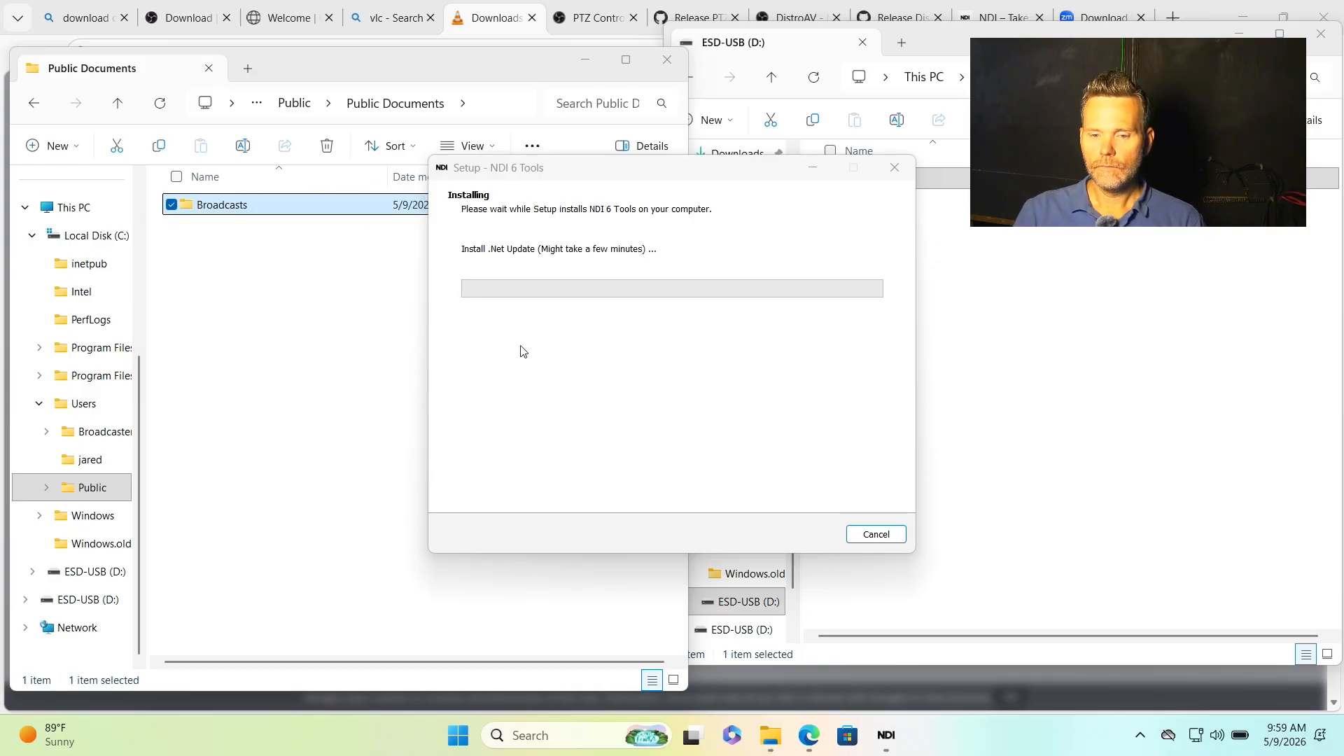
{"action": "left_click", "coordinate": [310, 350]}
{"action": "left_click", "coordinate": [1088, 269]}
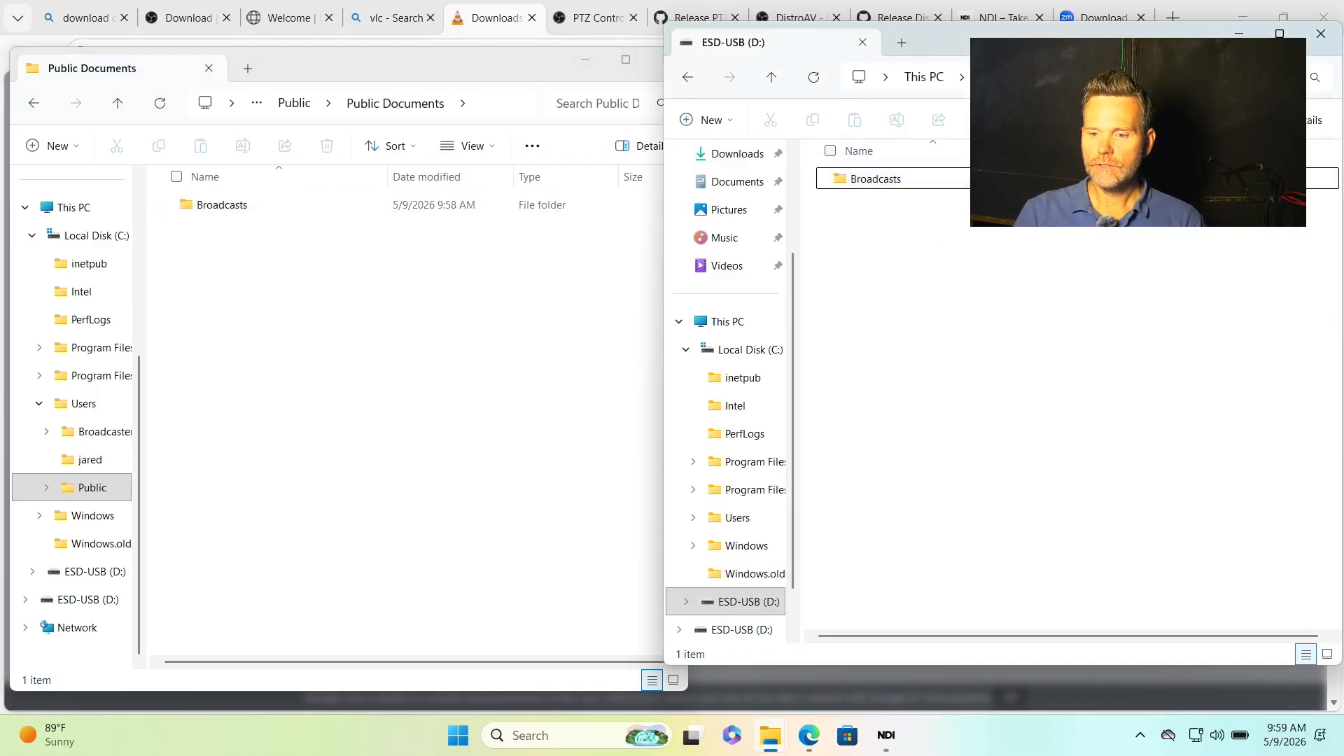
{"action": "left_click", "coordinate": [1316, 39]}
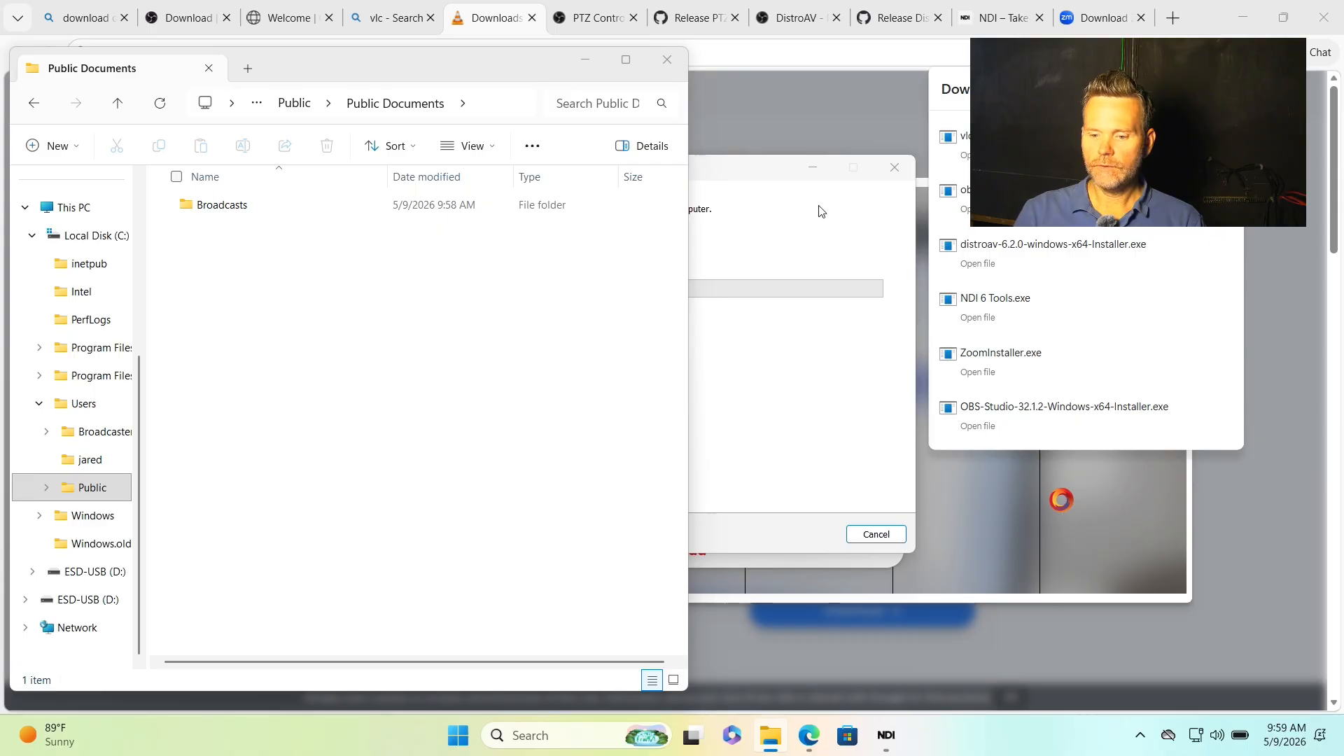
- Pin OBS Studio from the desktop to the taskbar and unpin Microsoft Store and Microsoft 365 (Office) from it
{"action": "left_click_drag", "start_coordinate": [33, 371], "coordinate": [768, 743]}
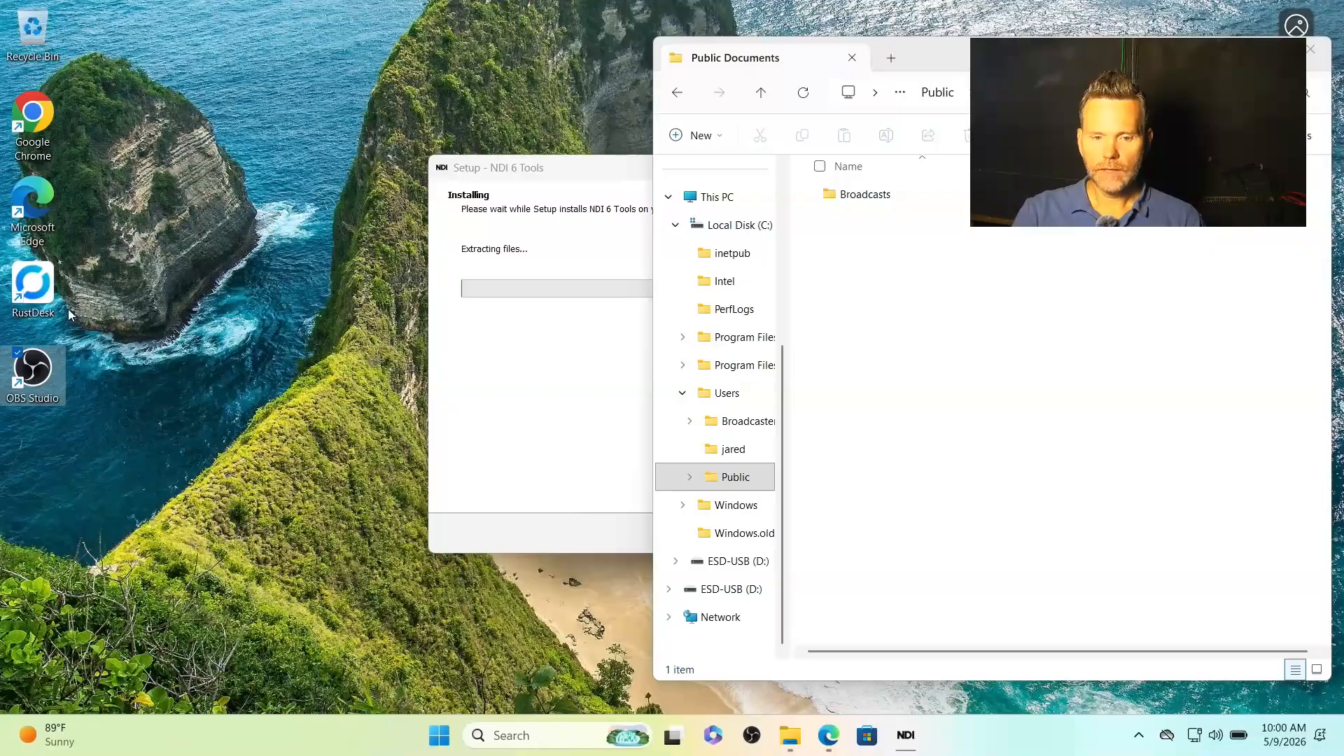
{"action": "mouse_move", "coordinate": [794, 734]}
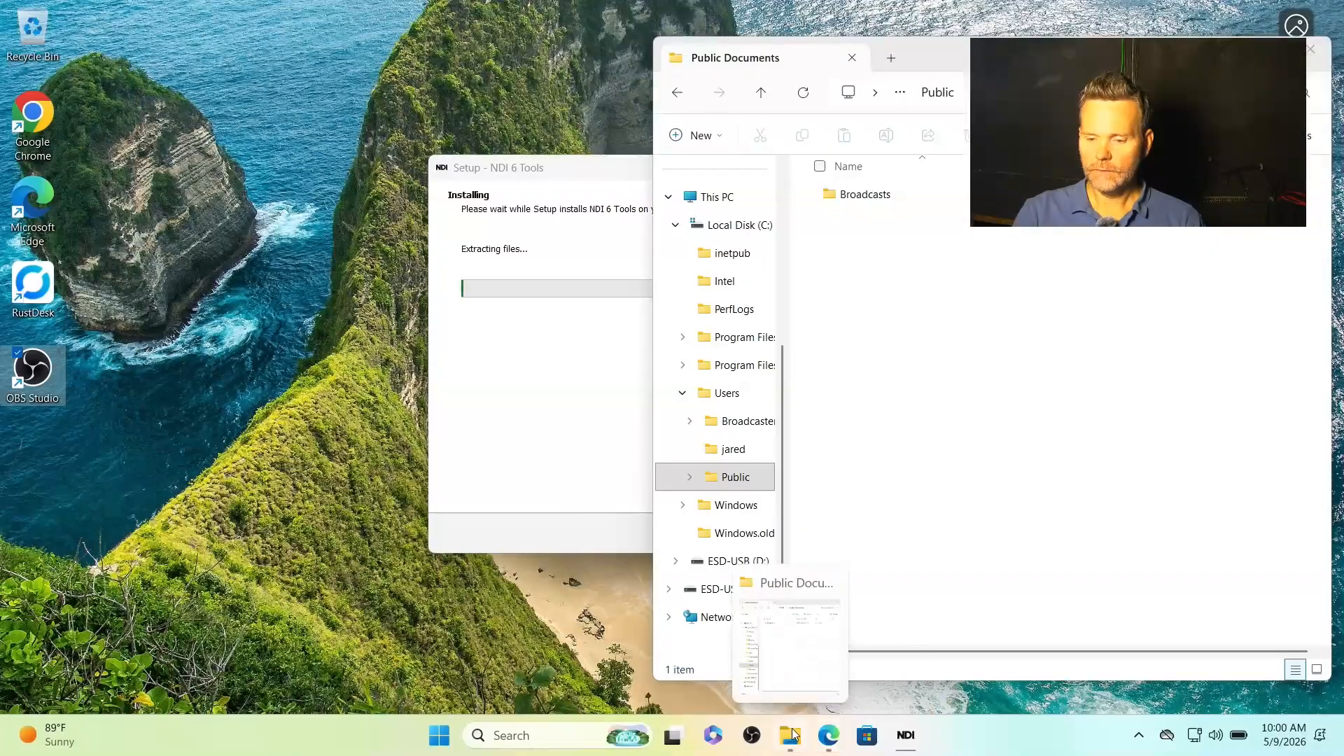
{"action": "right_click", "coordinate": [866, 735]}
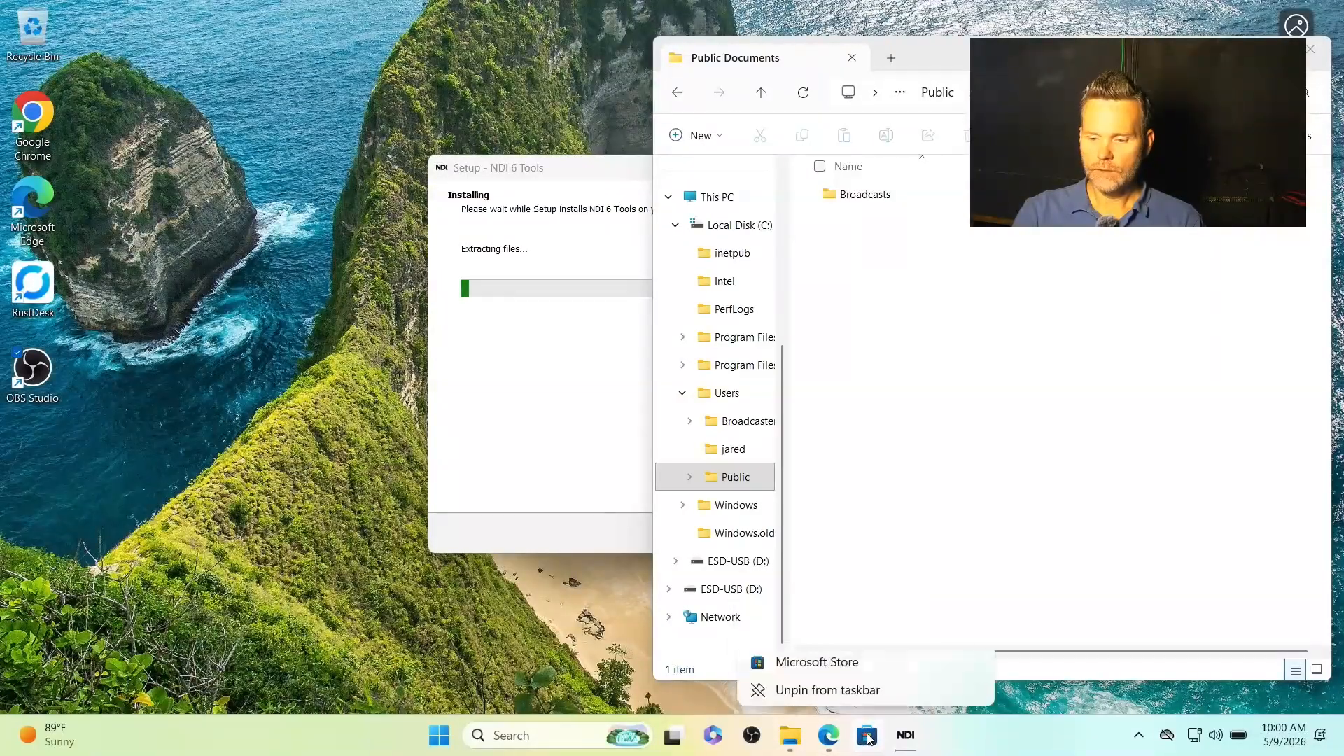
{"action": "left_click", "coordinate": [844, 689]}
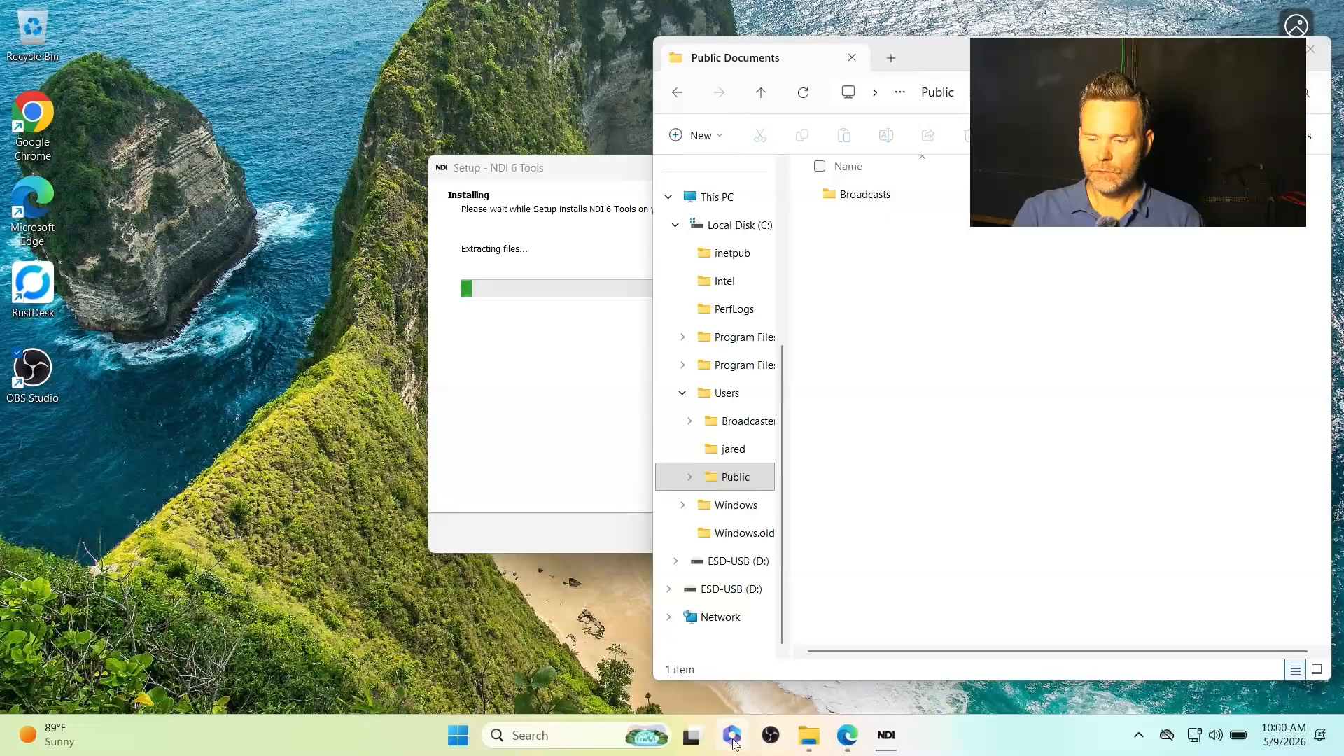
{"action": "right_click", "coordinate": [732, 737]}
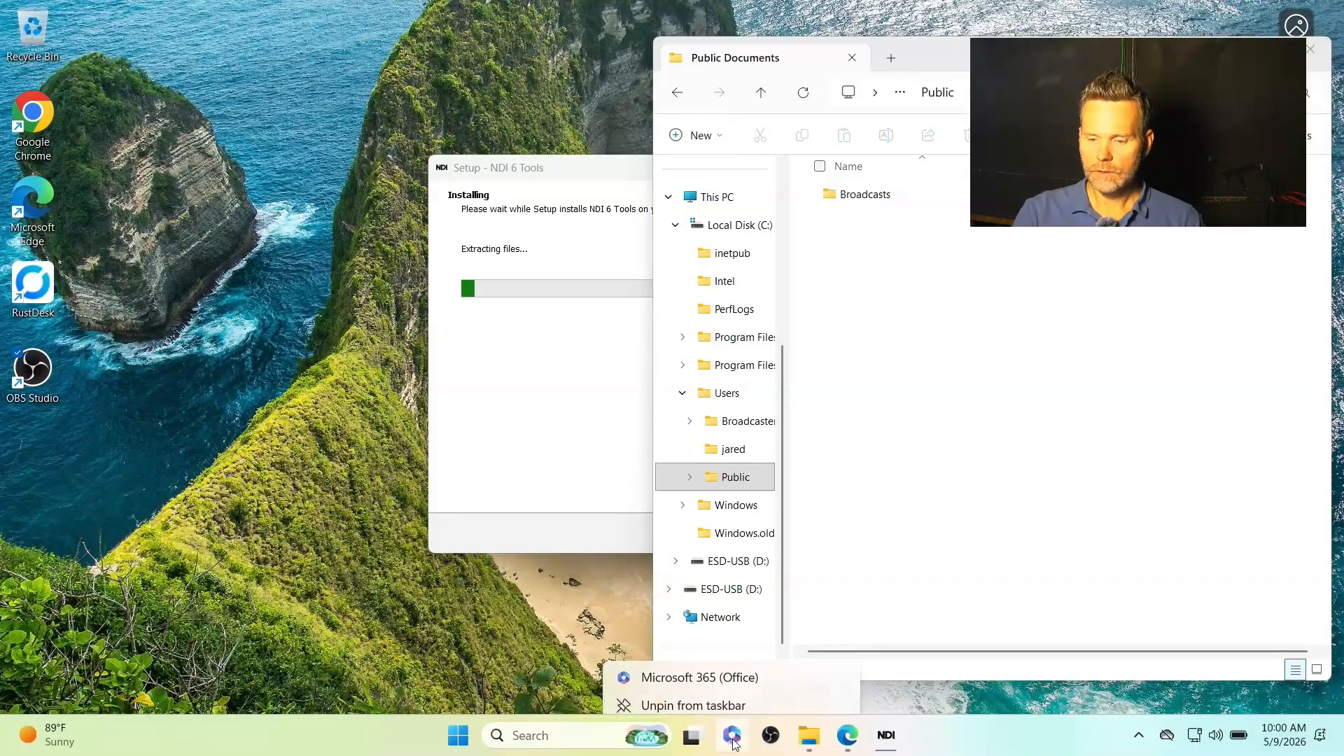
{"action": "left_click", "coordinate": [708, 707]}
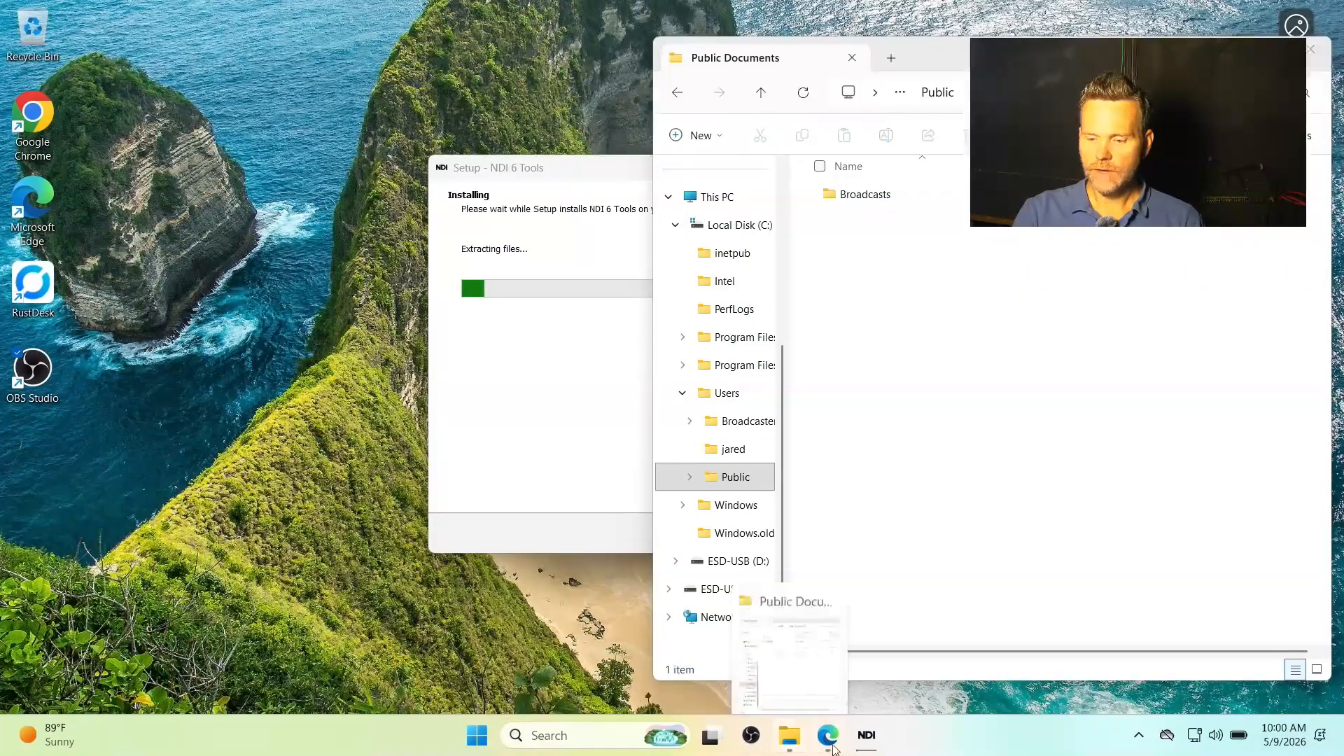
- Pin Zoom Workplace from the recently added apps to the taskbar beside OBS Studio
{"action": "mouse_move", "coordinate": [858, 738]}
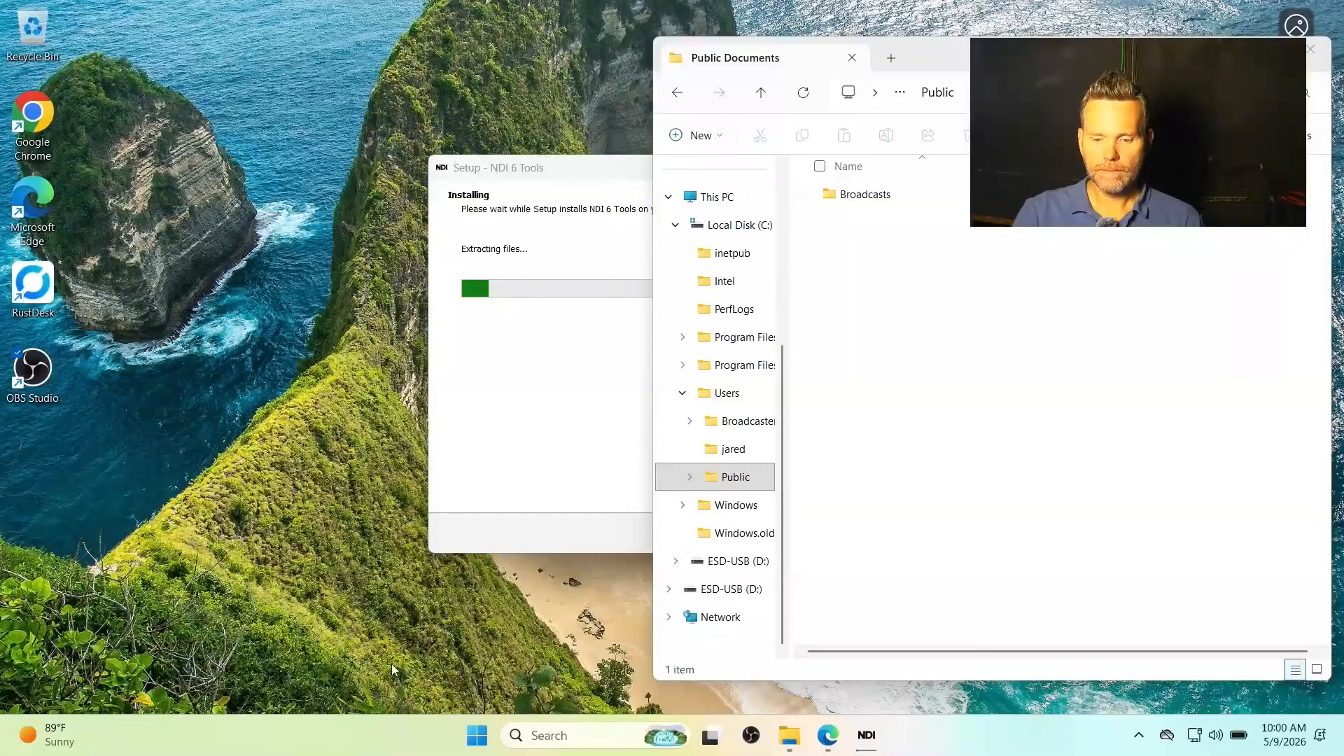
{"action": "left_click", "coordinate": [472, 732]}
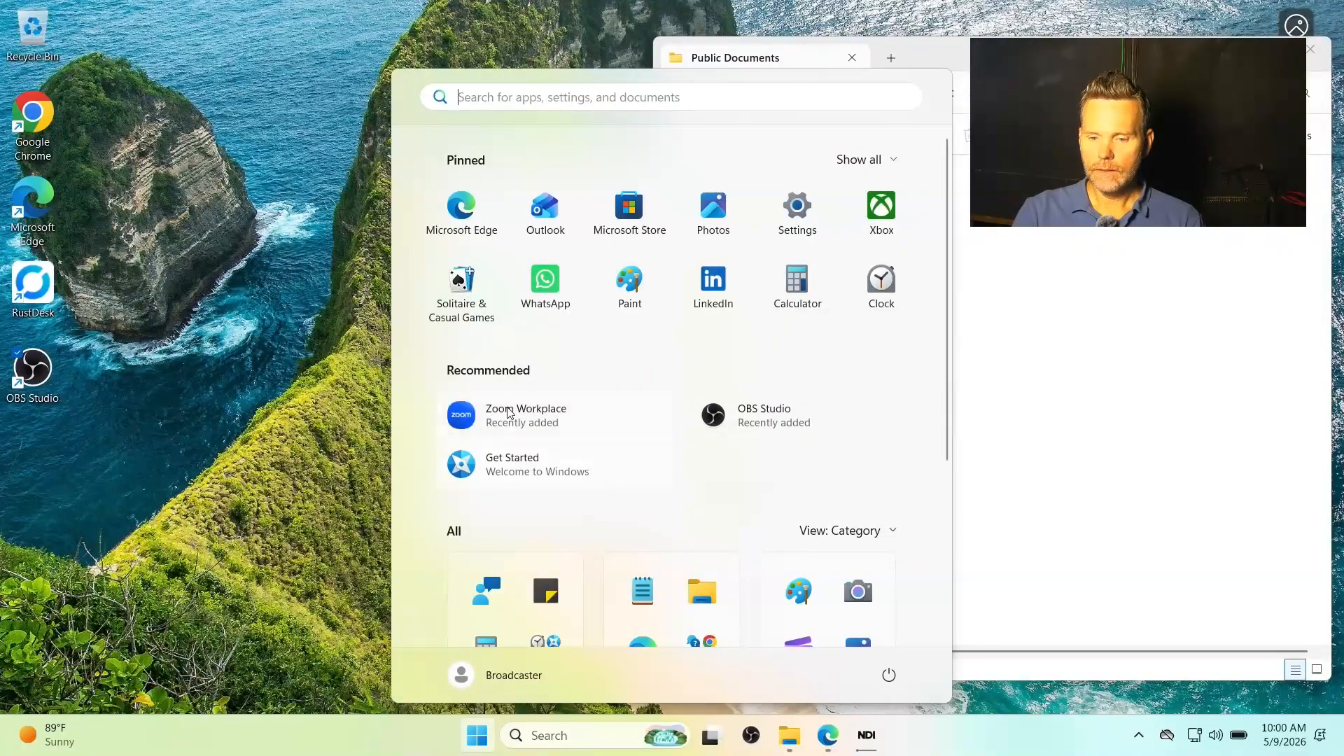
{"action": "left_click_drag", "start_coordinate": [509, 413], "coordinate": [781, 748]}
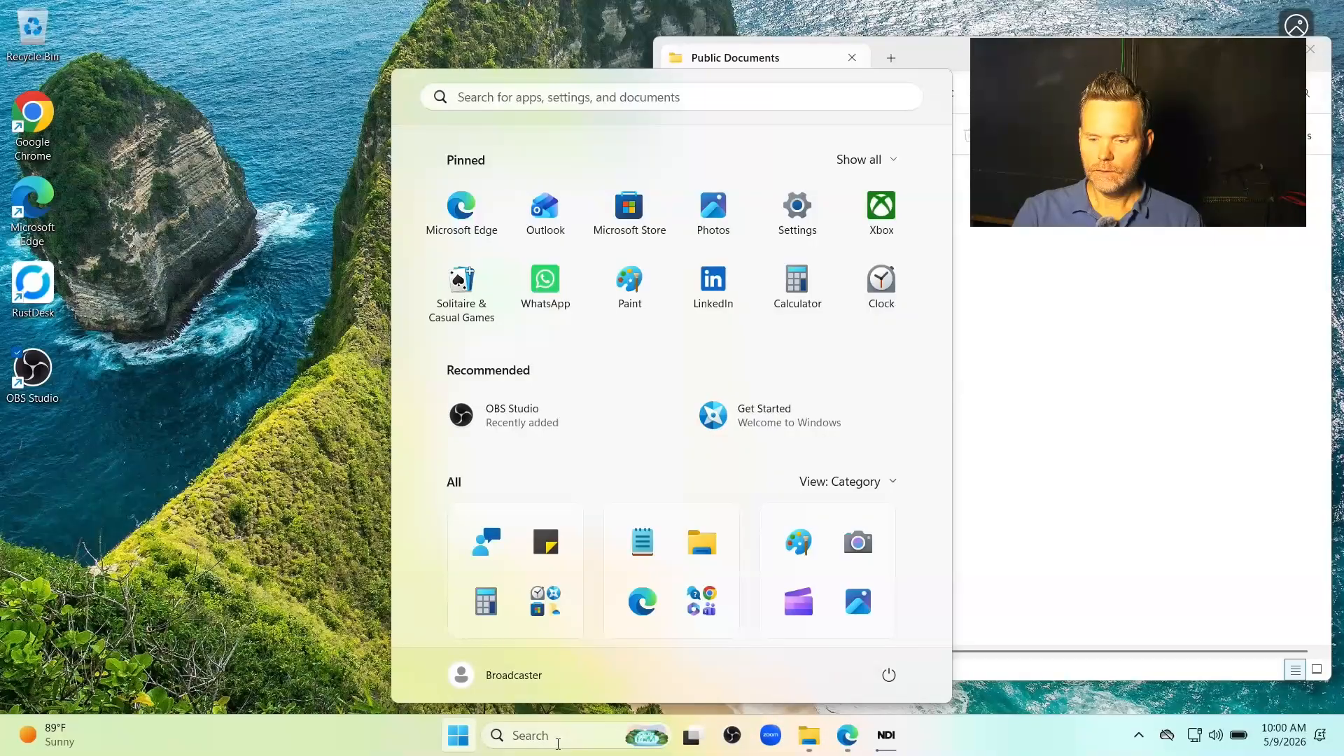
{"action": "left_click", "coordinate": [359, 724]}
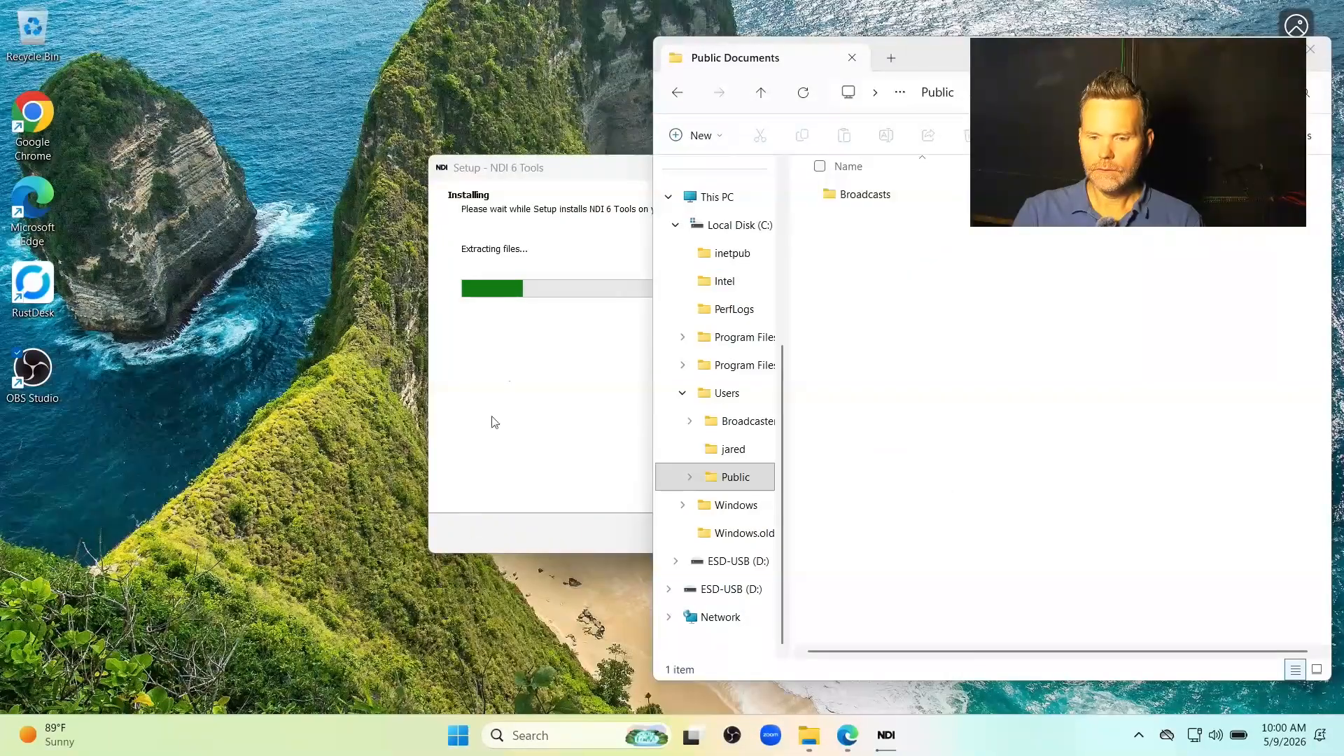
- Move the NDI setup window clear of File Explorer and pin the Broadcasts folder in Public Documents to quick access below Videos
{"action": "left_click_drag", "start_coordinate": [594, 165], "coordinate": [310, 78]}
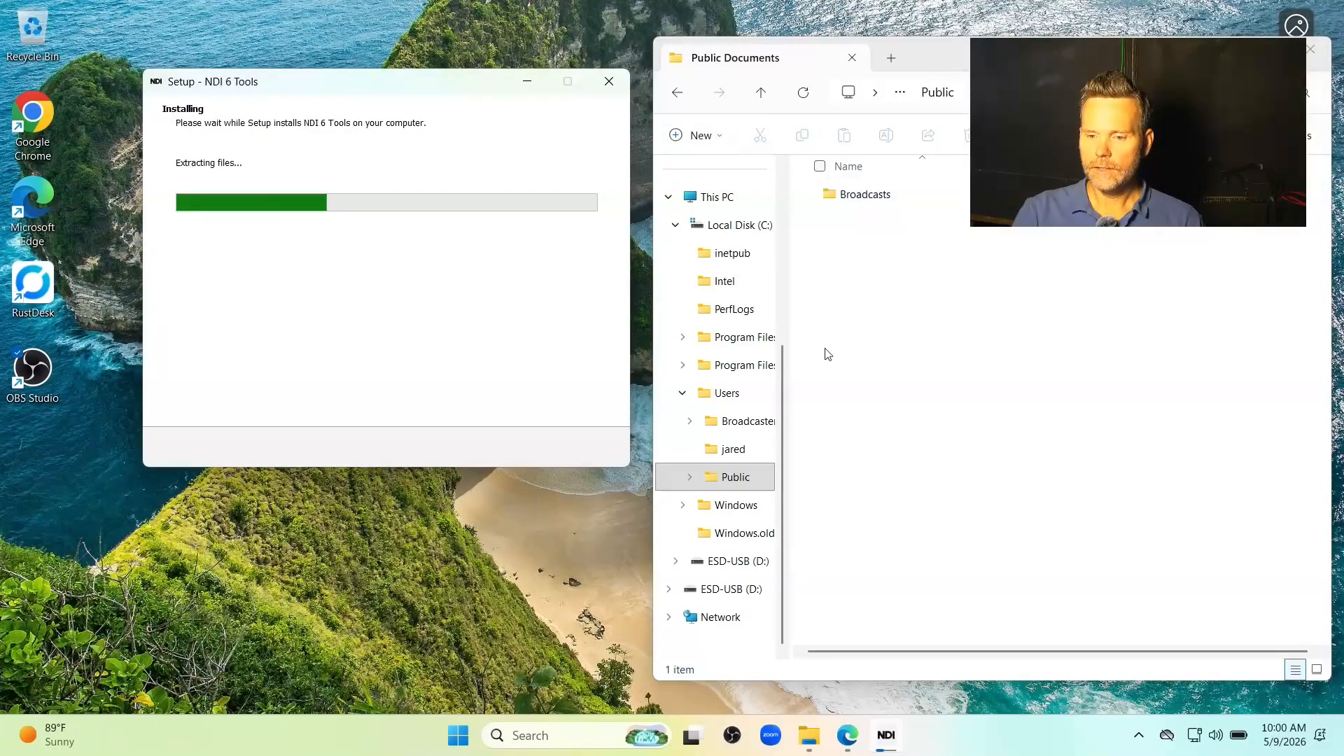
{"action": "left_click_drag", "start_coordinate": [784, 430], "coordinate": [762, 240]}
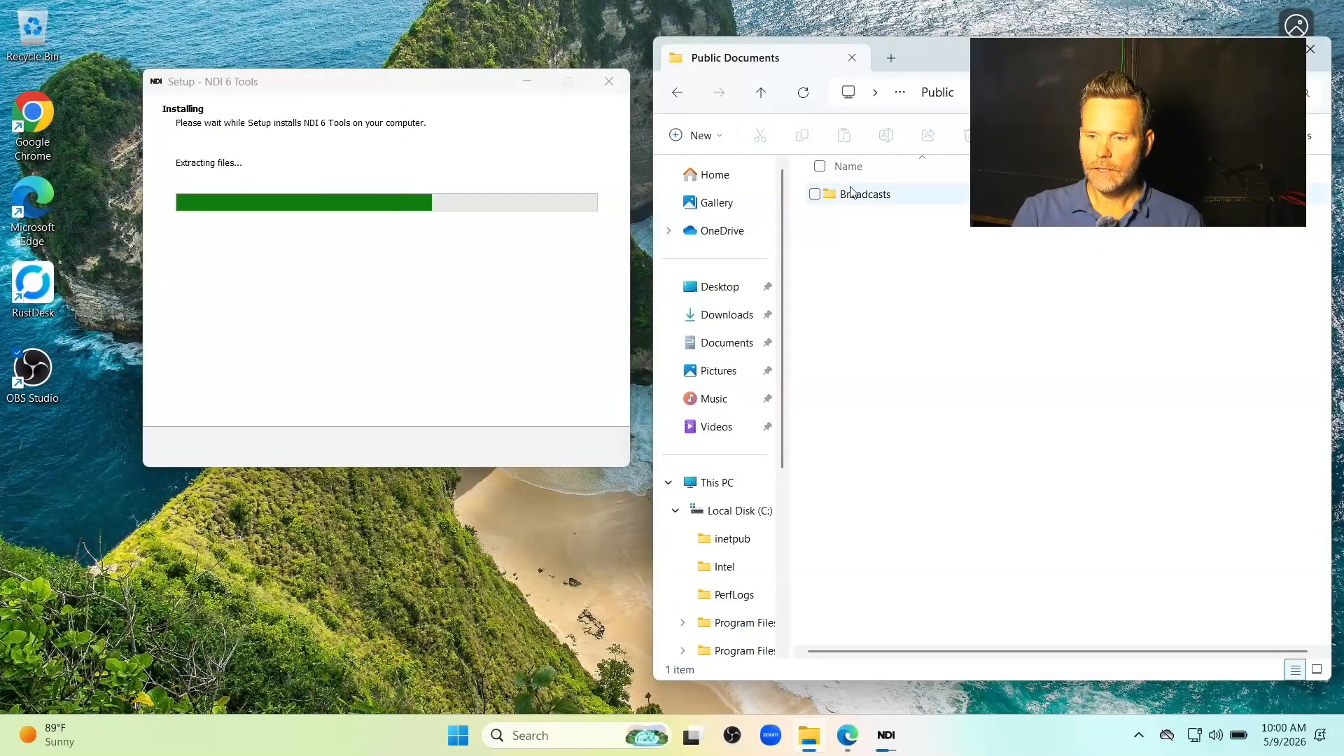
{"action": "left_click_drag", "start_coordinate": [854, 193], "coordinate": [719, 455]}
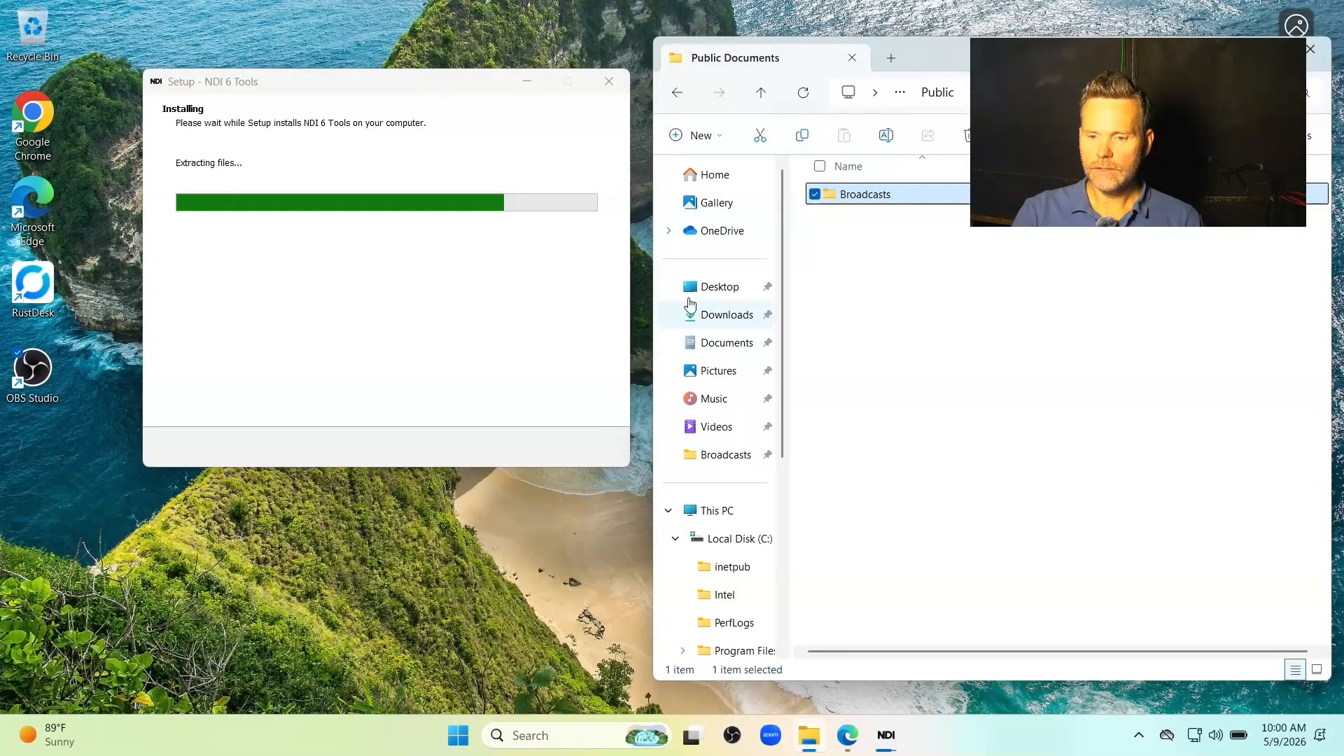
- Run the vlc-3.0.23-win64 installer from Downloads in English and start installing VLC media player with the default options
{"action": "left_click", "coordinate": [732, 457]}
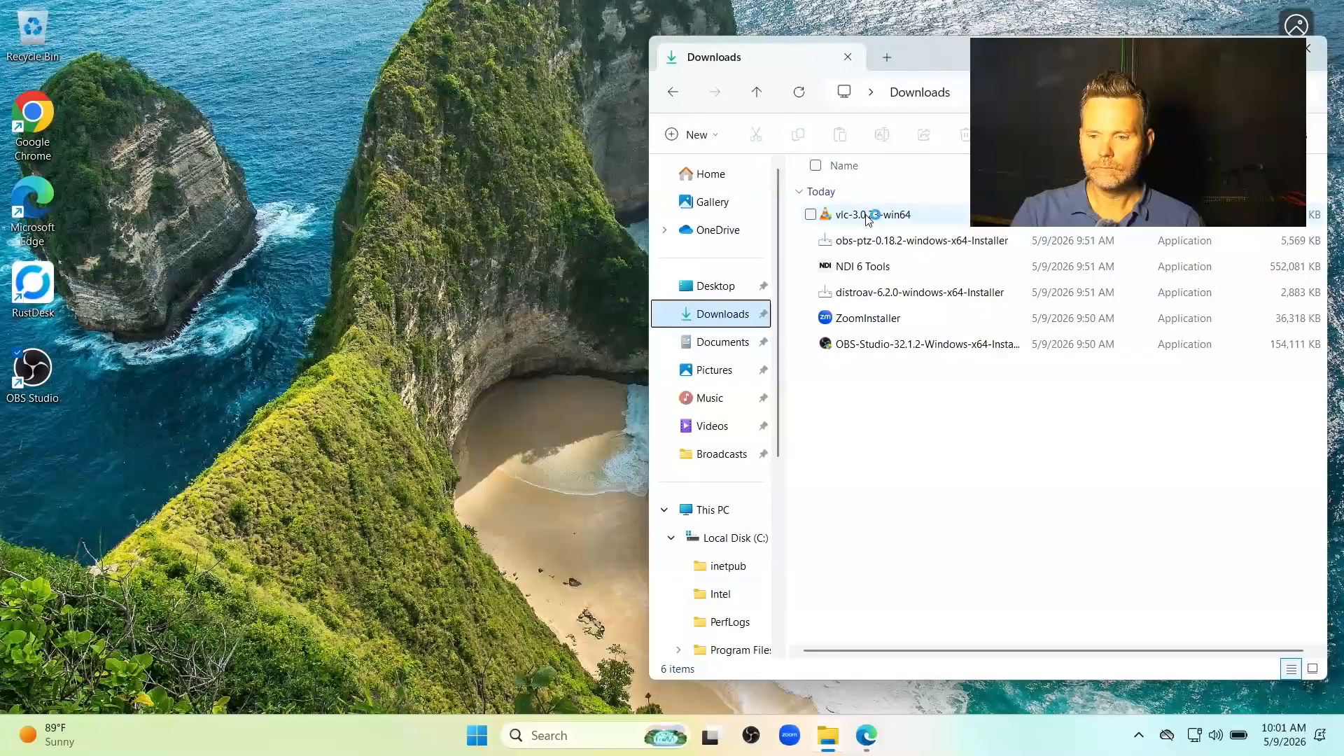
{"action": "double_click", "coordinate": [866, 217]}
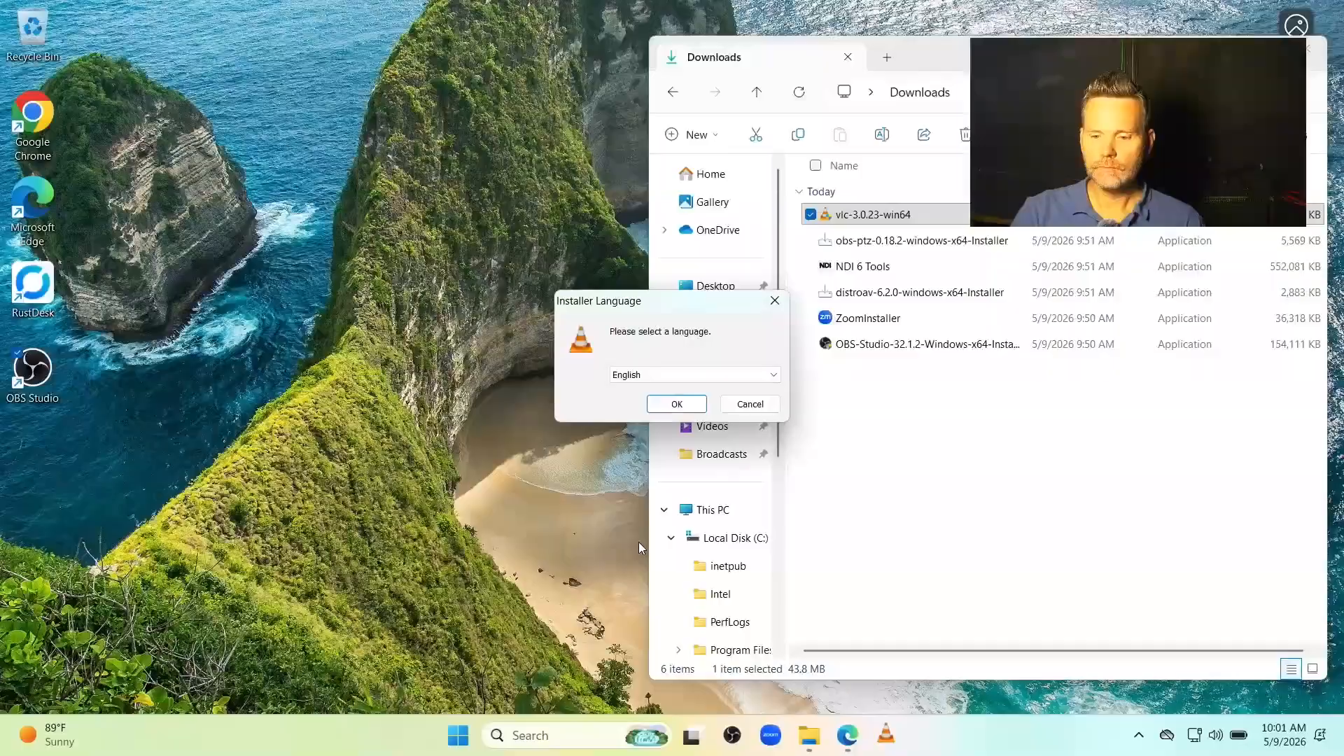
{"action": "left_click", "coordinate": [677, 404]}
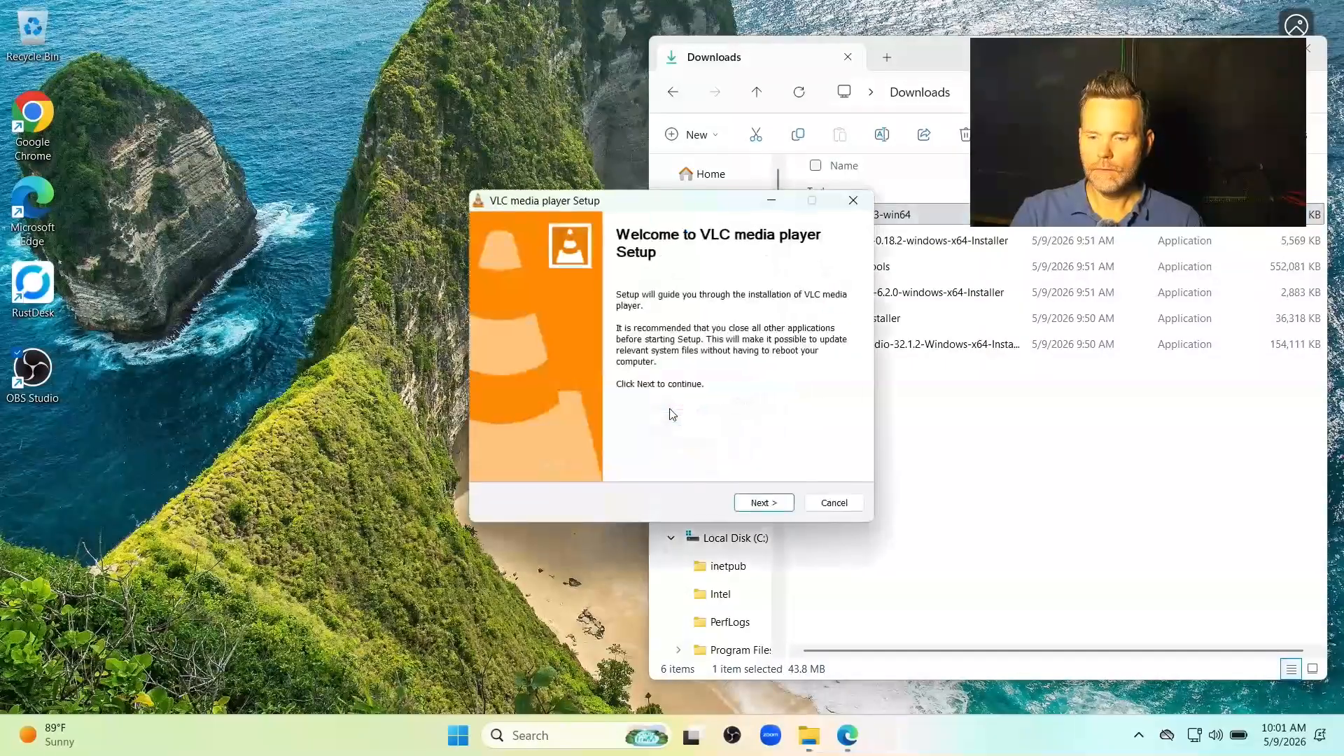
{"action": "left_click", "coordinate": [753, 504]}
{"action": "left_click", "coordinate": [762, 504]}
{"action": "left_click", "coordinate": [762, 503]}
{"action": "left_click", "coordinate": [763, 505]}
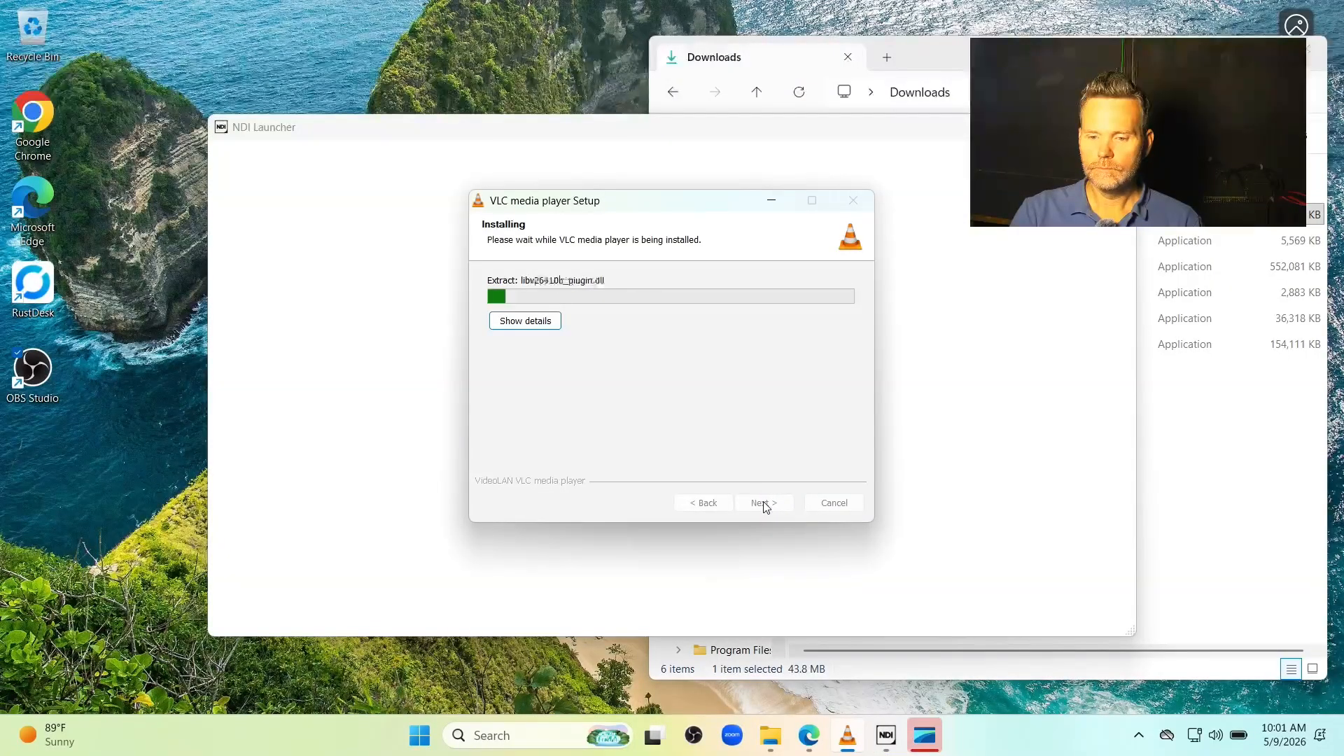
- Dismiss the Microsoft Edge data directory error and close the NDI Launcher window
{"action": "mouse_move", "coordinate": [932, 727]}
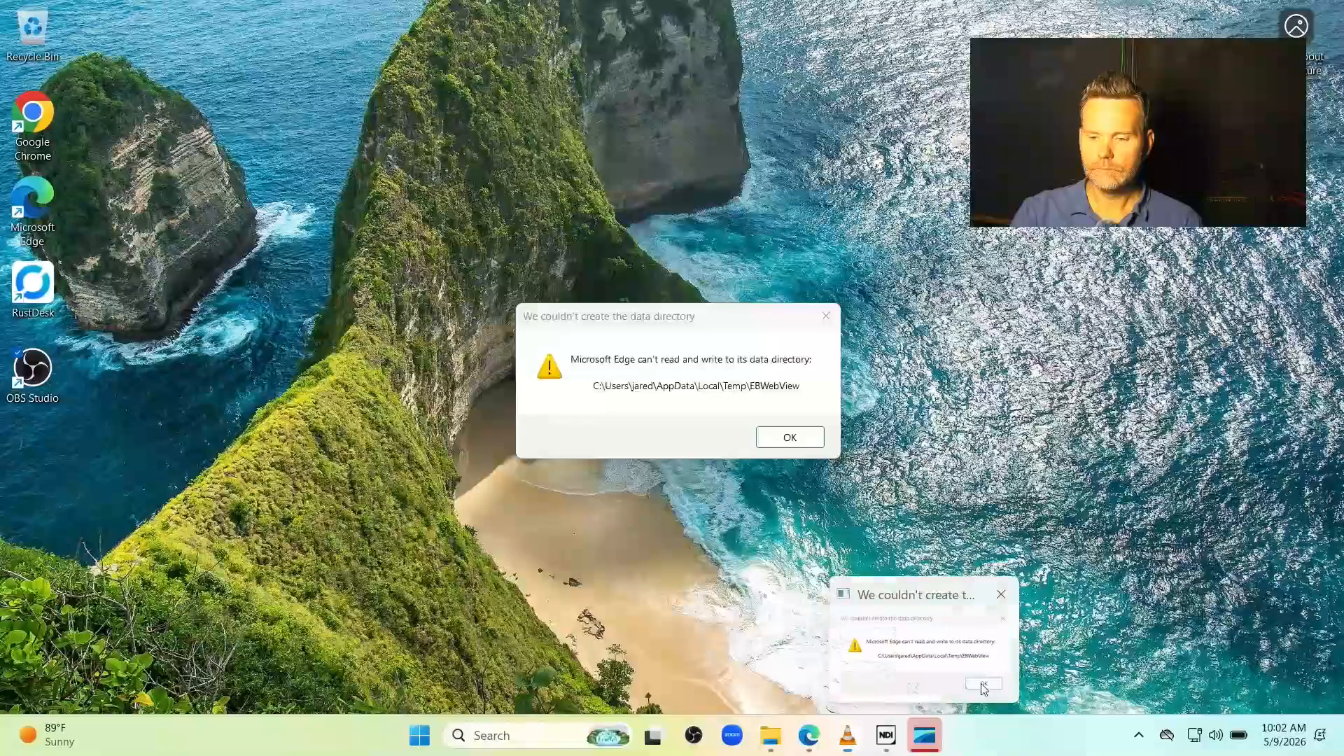
{"action": "left_click", "coordinate": [925, 648]}
{"action": "left_click", "coordinate": [771, 439]}
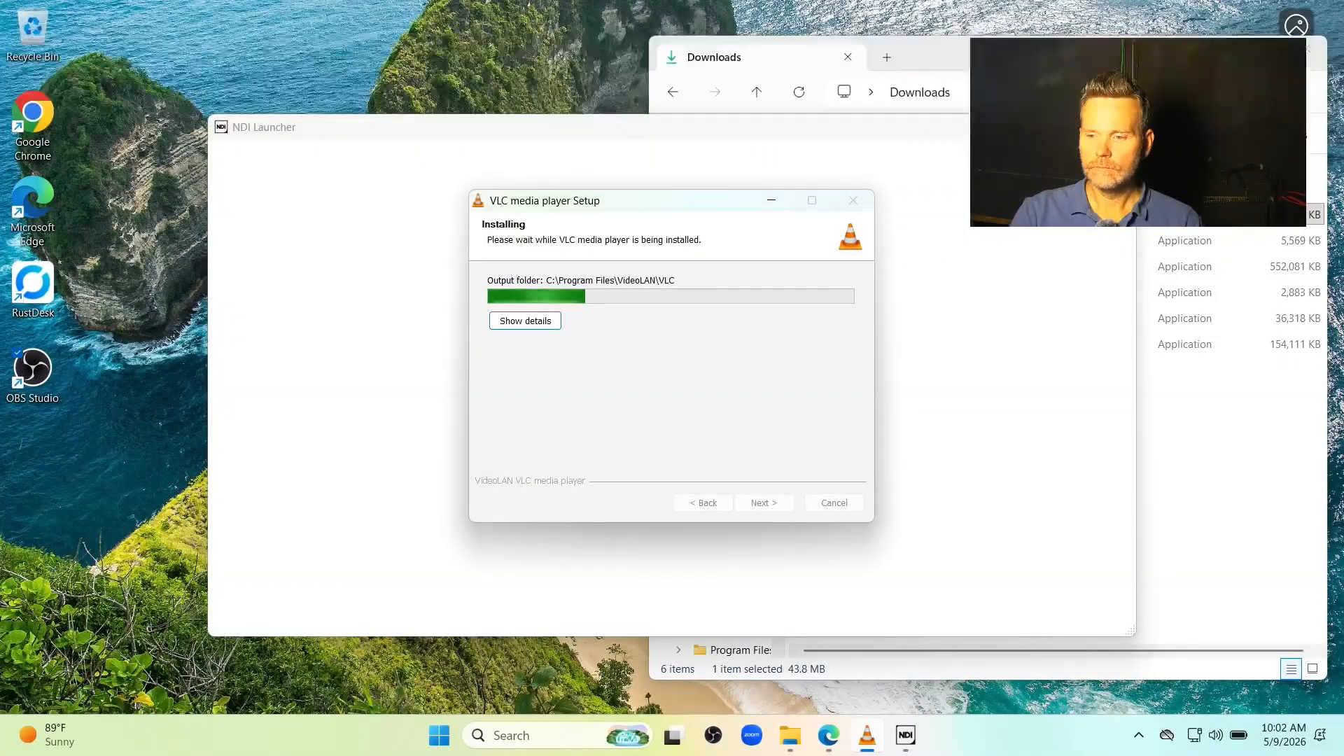
{"action": "left_click", "coordinate": [1115, 127]}
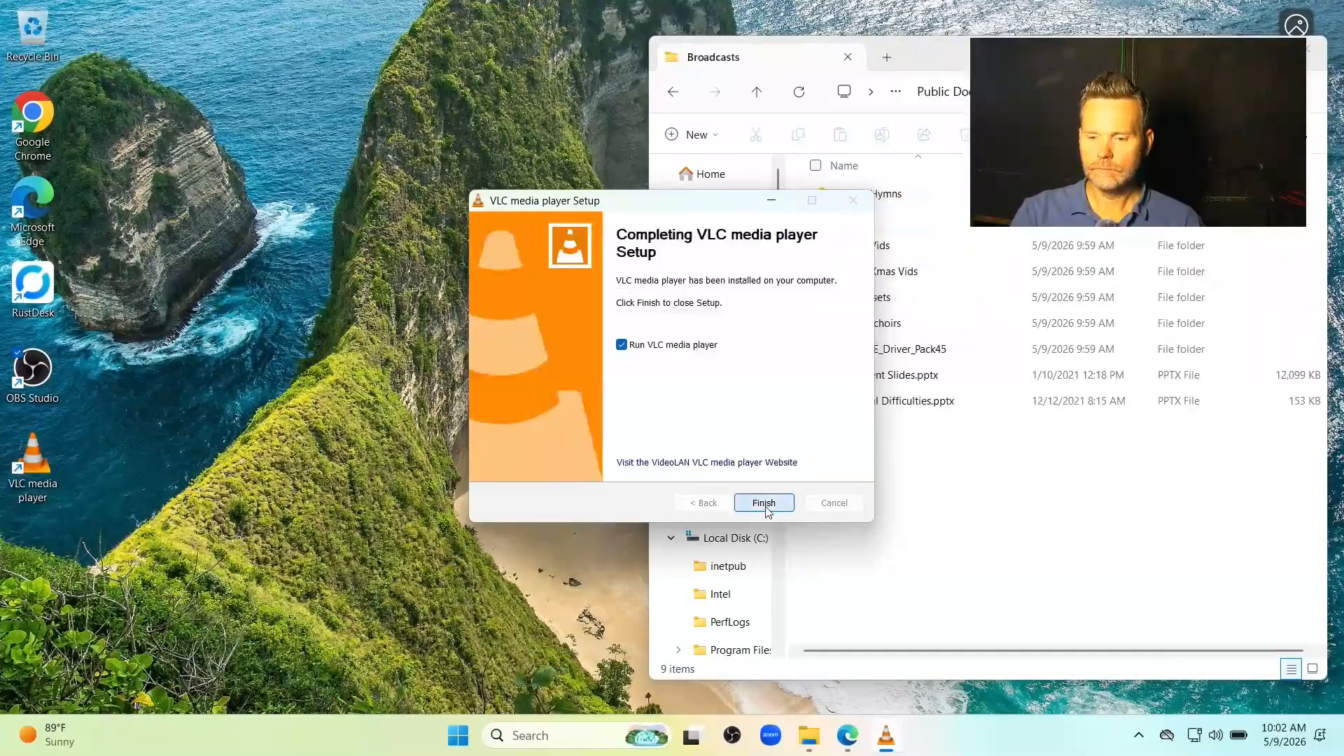
- Finish the VLC setup, close the launched player after accepting its default privacy options, and delete the VLC media player desktop shortcut
{"action": "left_click", "coordinate": [764, 502]}
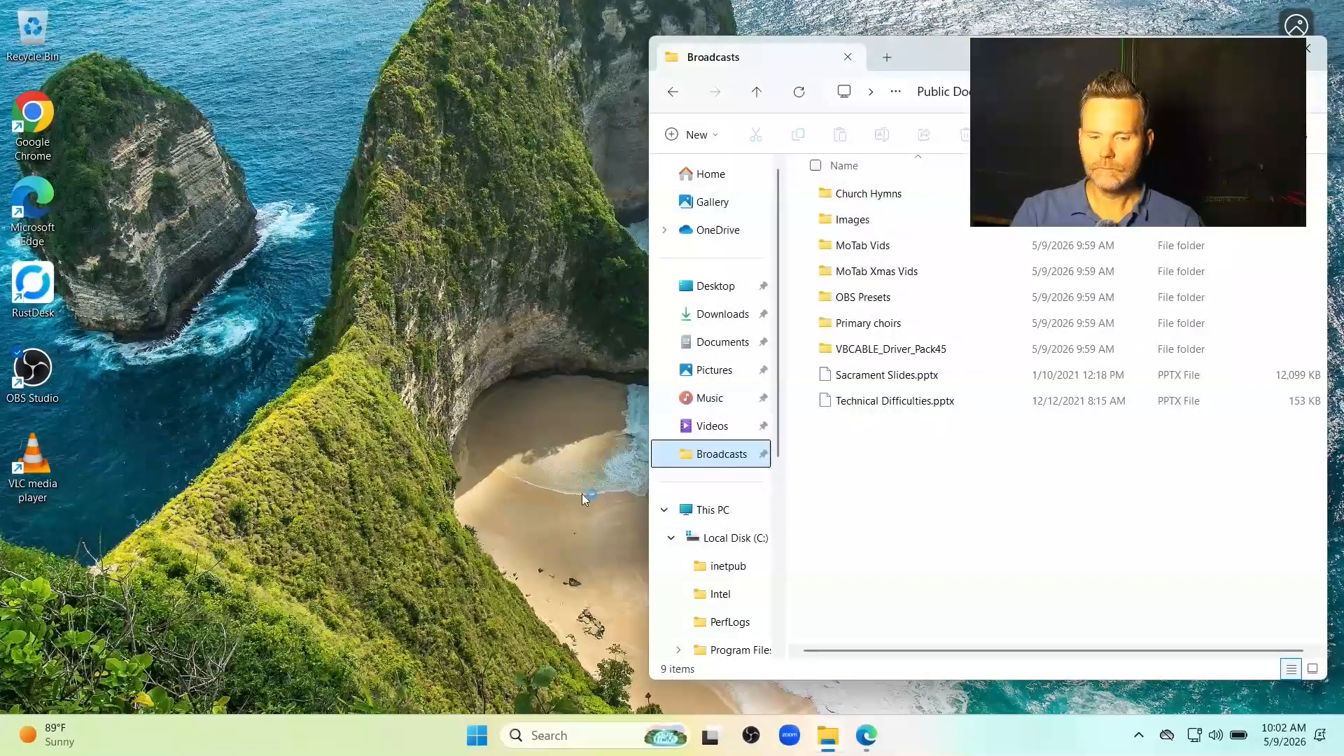
{"action": "left_click_drag", "start_coordinate": [32, 442], "coordinate": [32, 63]}
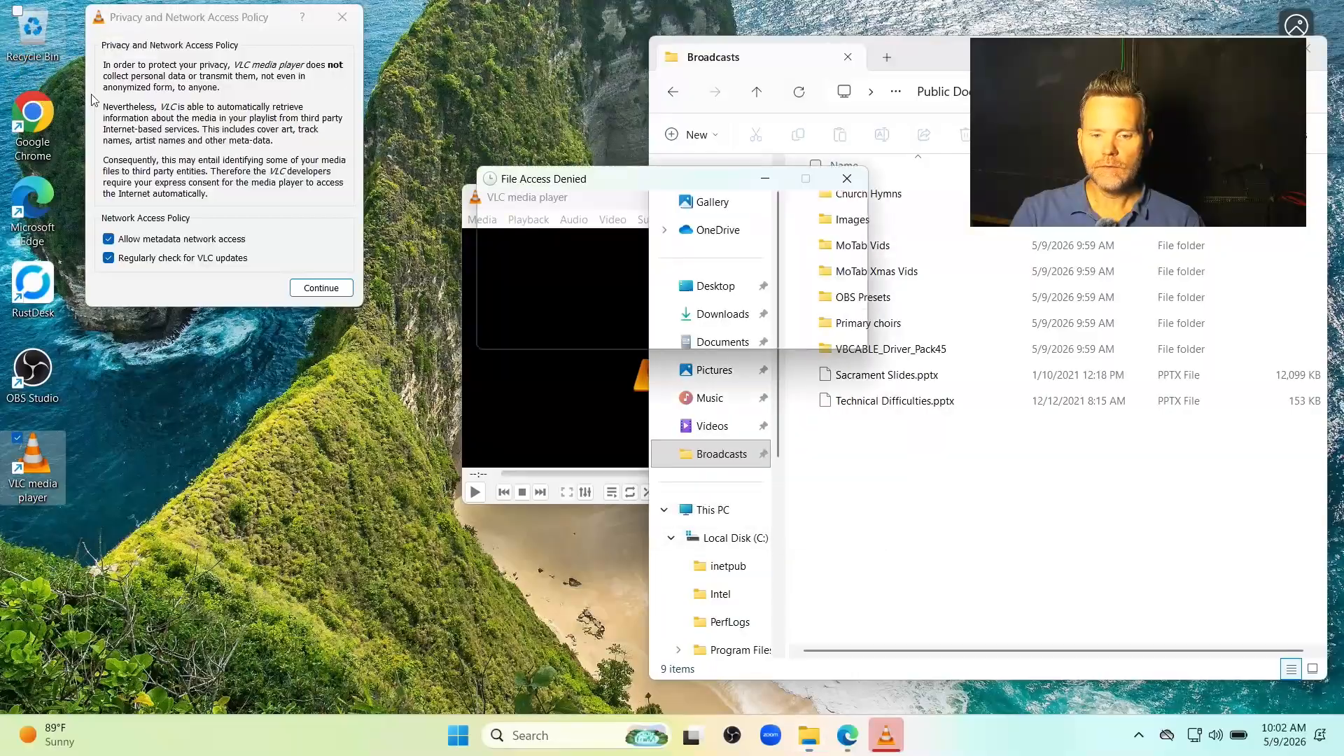
{"action": "left_click", "coordinate": [328, 289]}
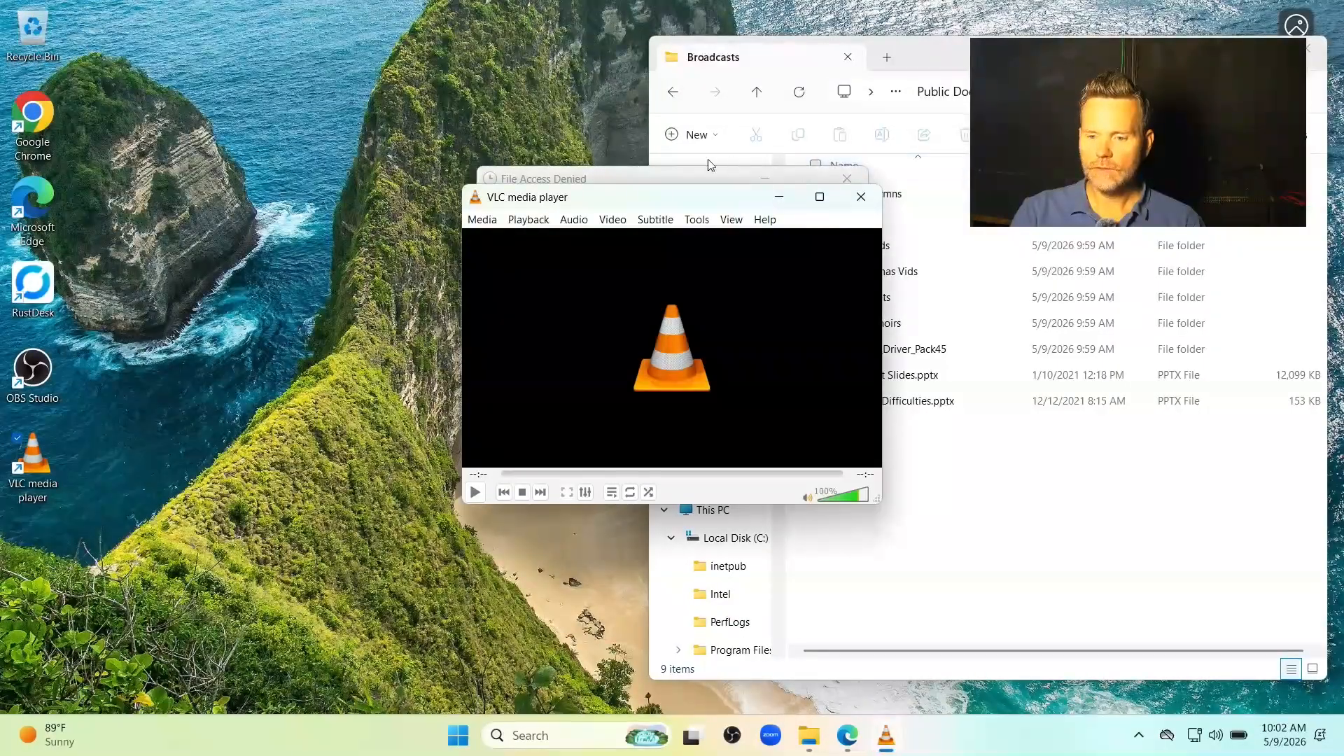
{"action": "left_click", "coordinate": [856, 198]}
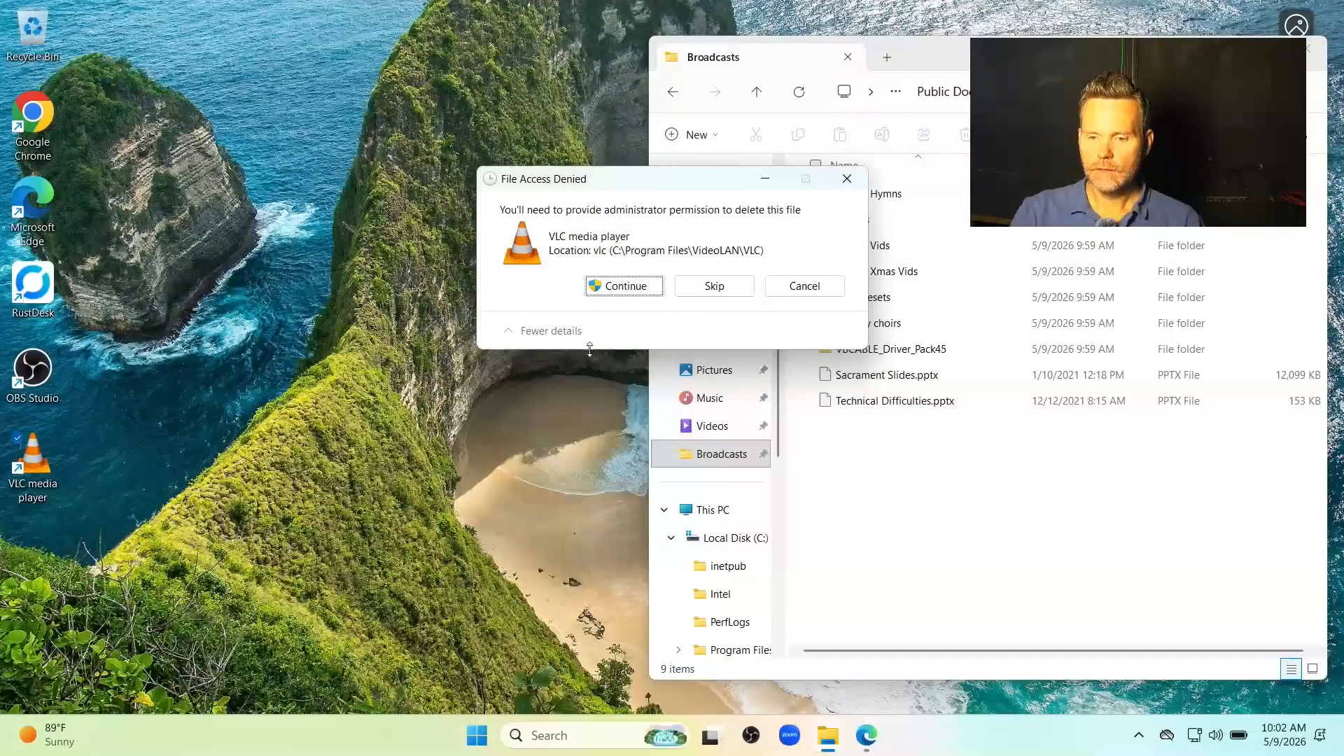
{"action": "left_click", "coordinate": [623, 285]}
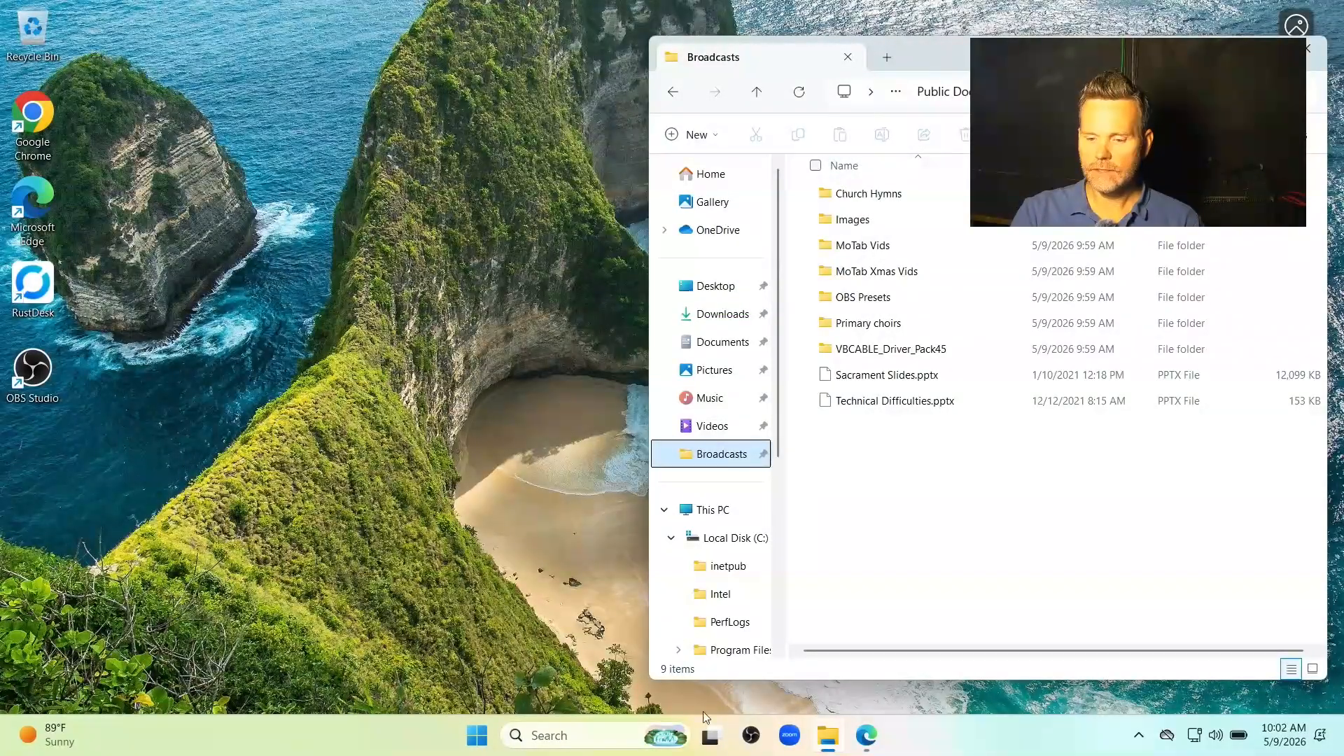
- Open OBS Studio and turn on Studio Mode
{"action": "left_click", "coordinate": [739, 735]}
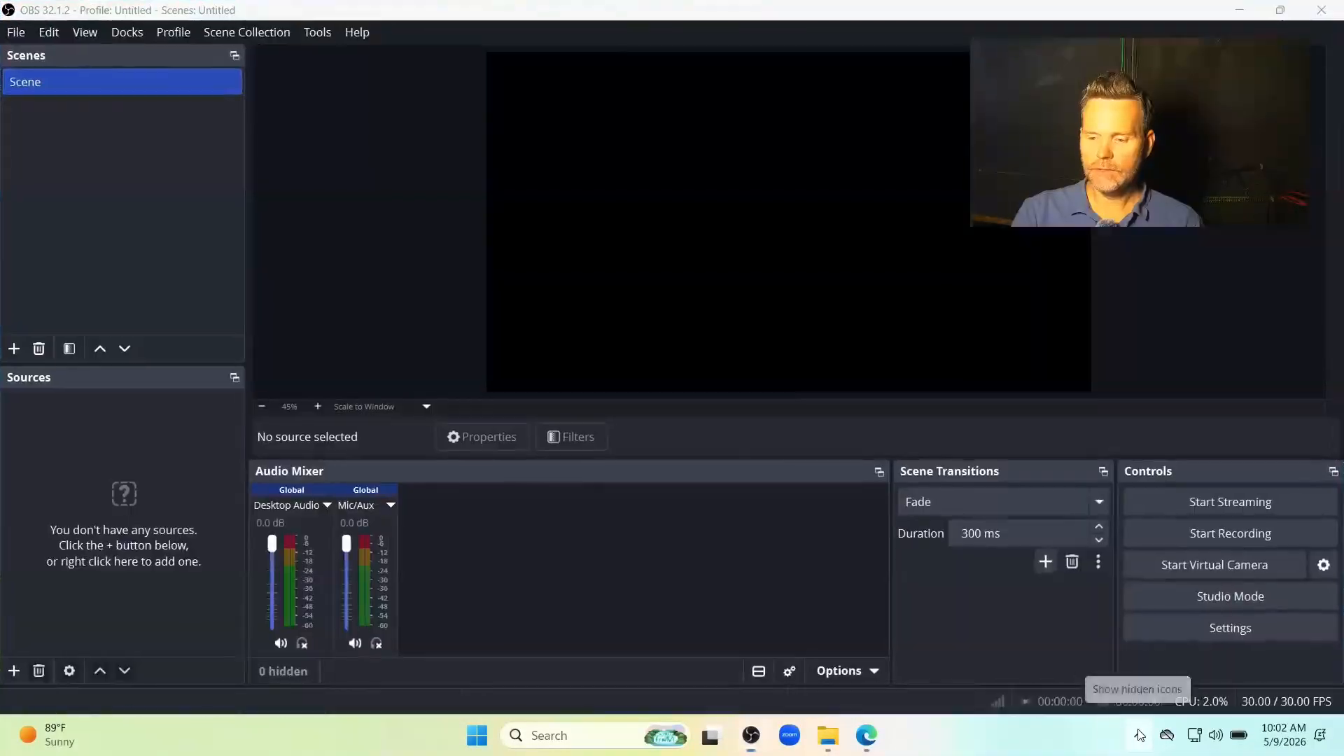
{"action": "left_click", "coordinate": [1139, 734]}
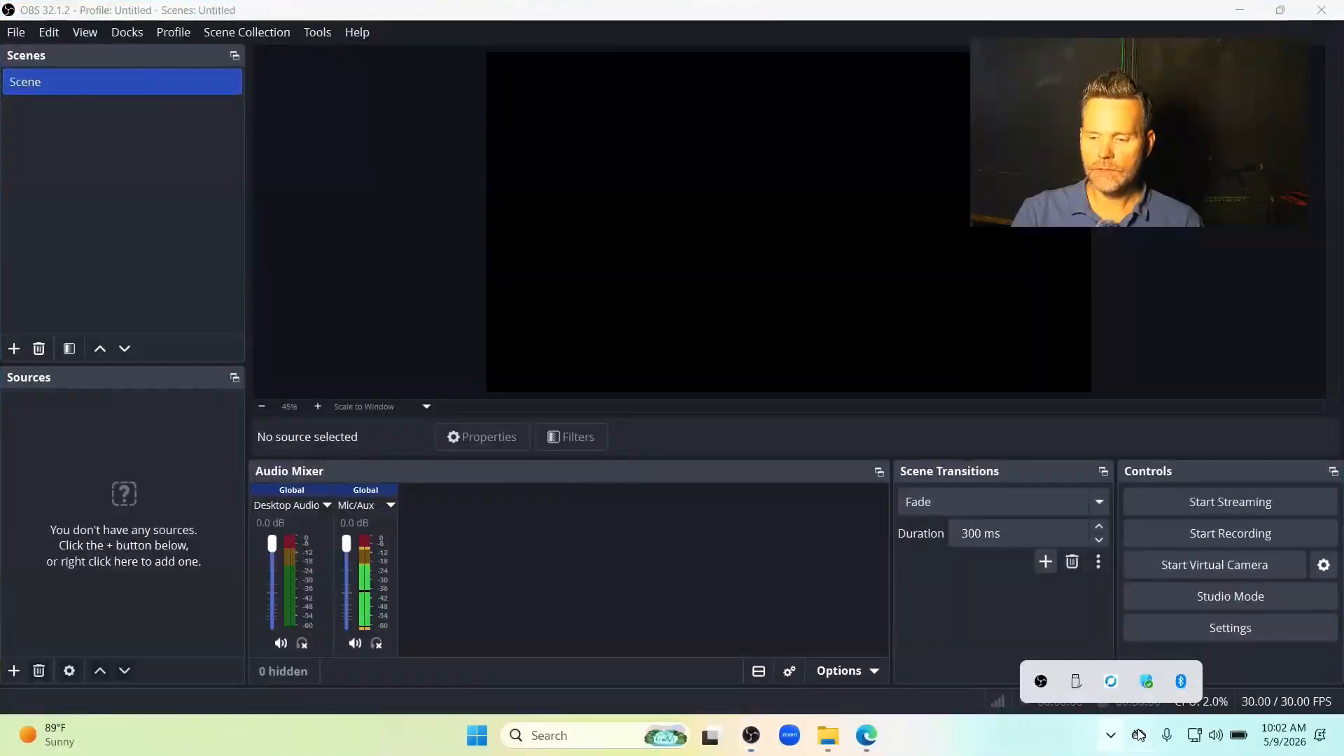
{"action": "left_click", "coordinate": [1129, 735]}
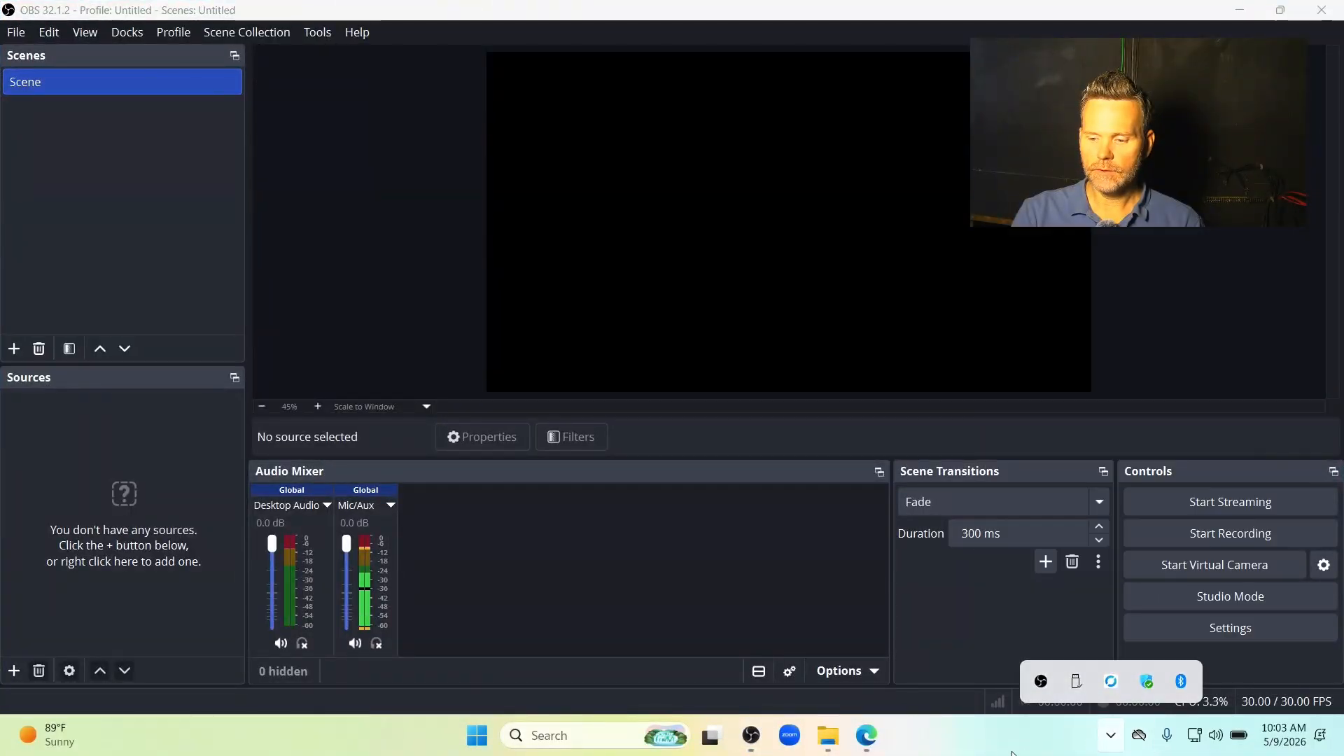
{"action": "left_click", "coordinate": [978, 708]}
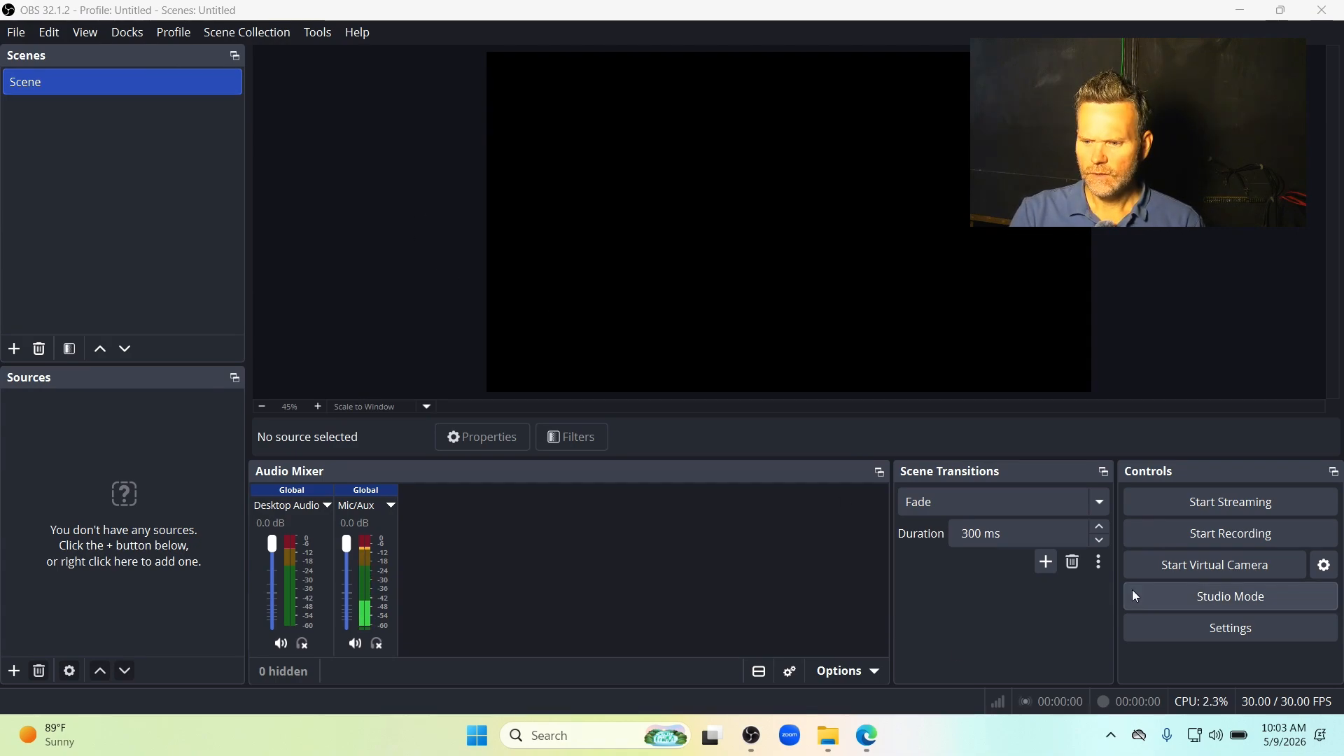
{"action": "left_click", "coordinate": [1158, 596]}
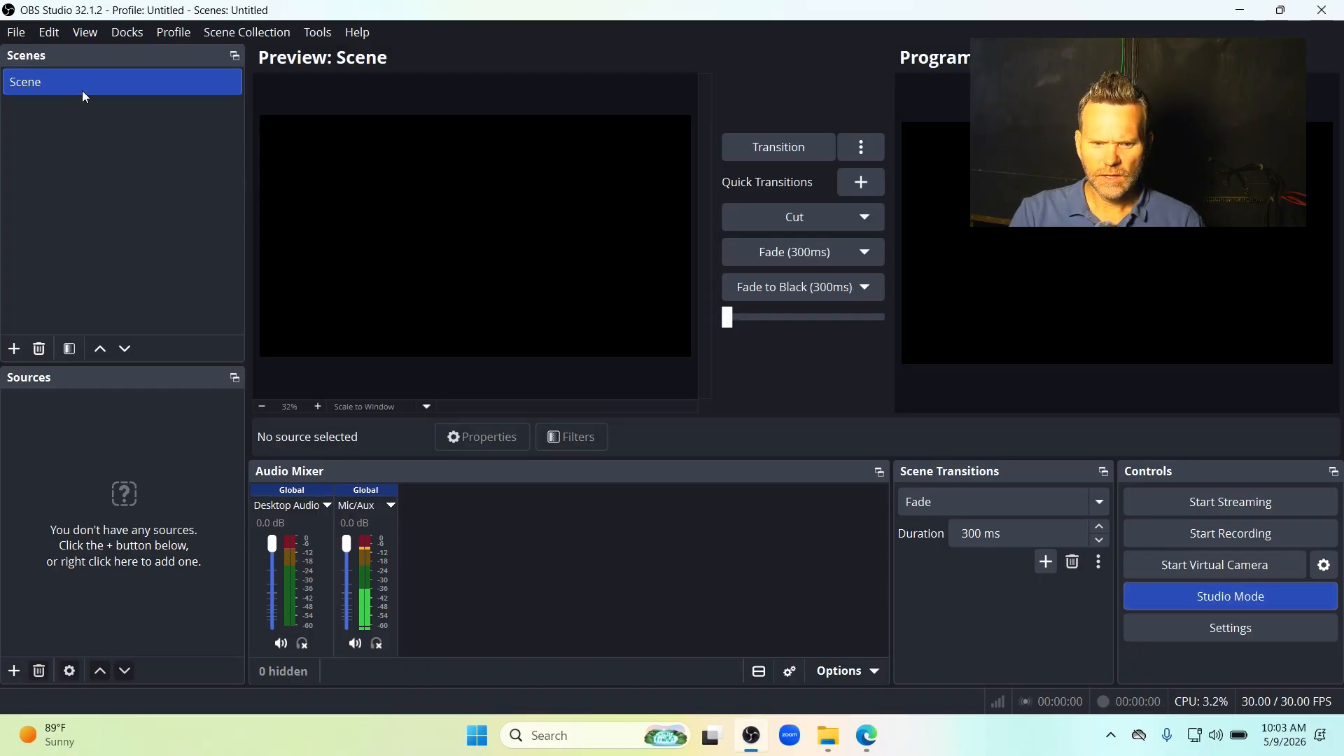
- Move the Scenes and Sources docks out of the side column into the dock row beneath the preview and program views
{"action": "left_click_drag", "start_coordinate": [95, 58], "coordinate": [380, 444]}
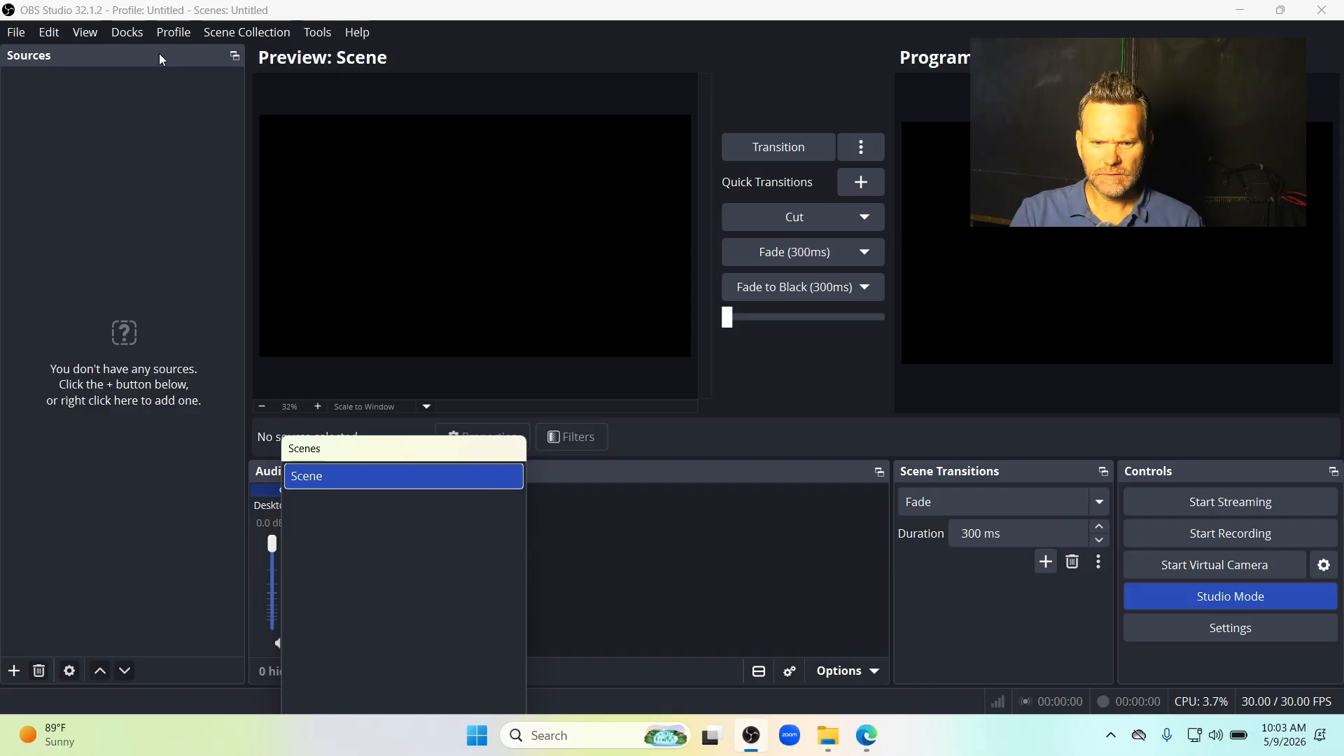
{"action": "left_click", "coordinate": [197, 50]}
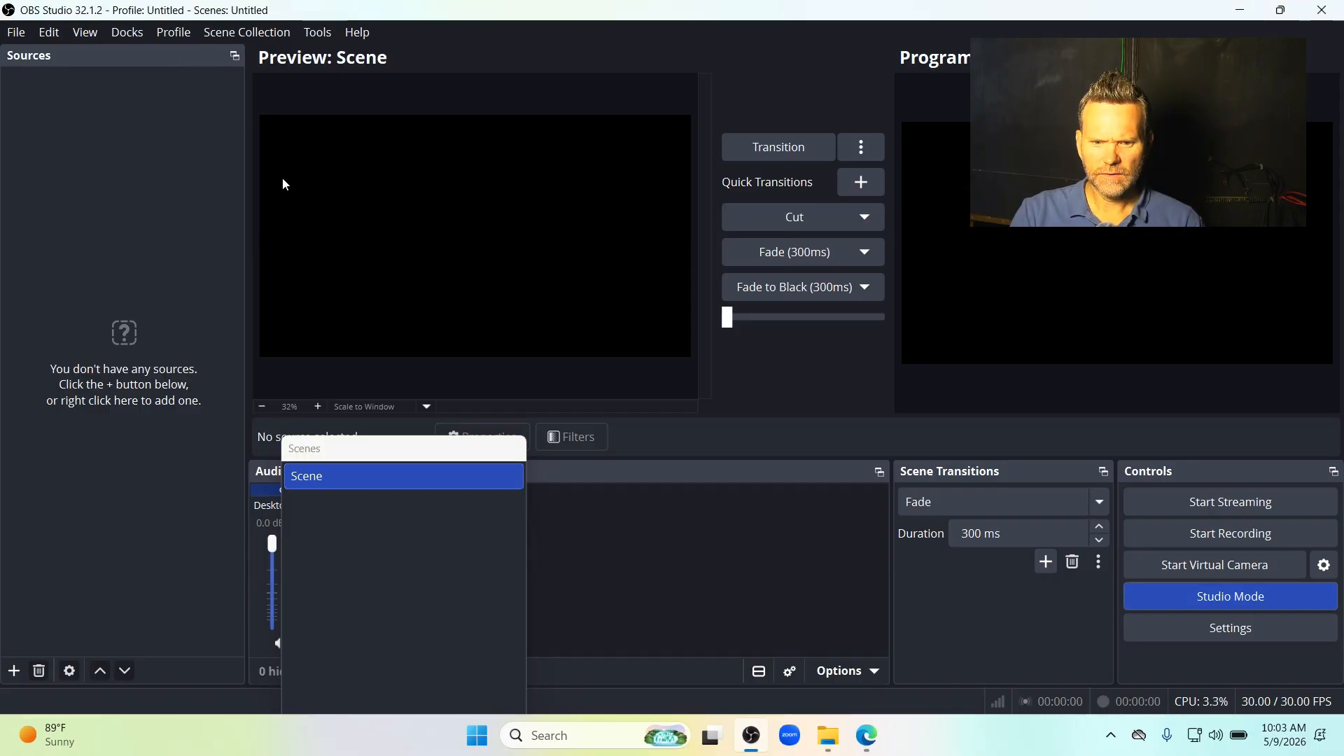
{"action": "left_click_drag", "start_coordinate": [250, 182], "coordinate": [3, 177]}
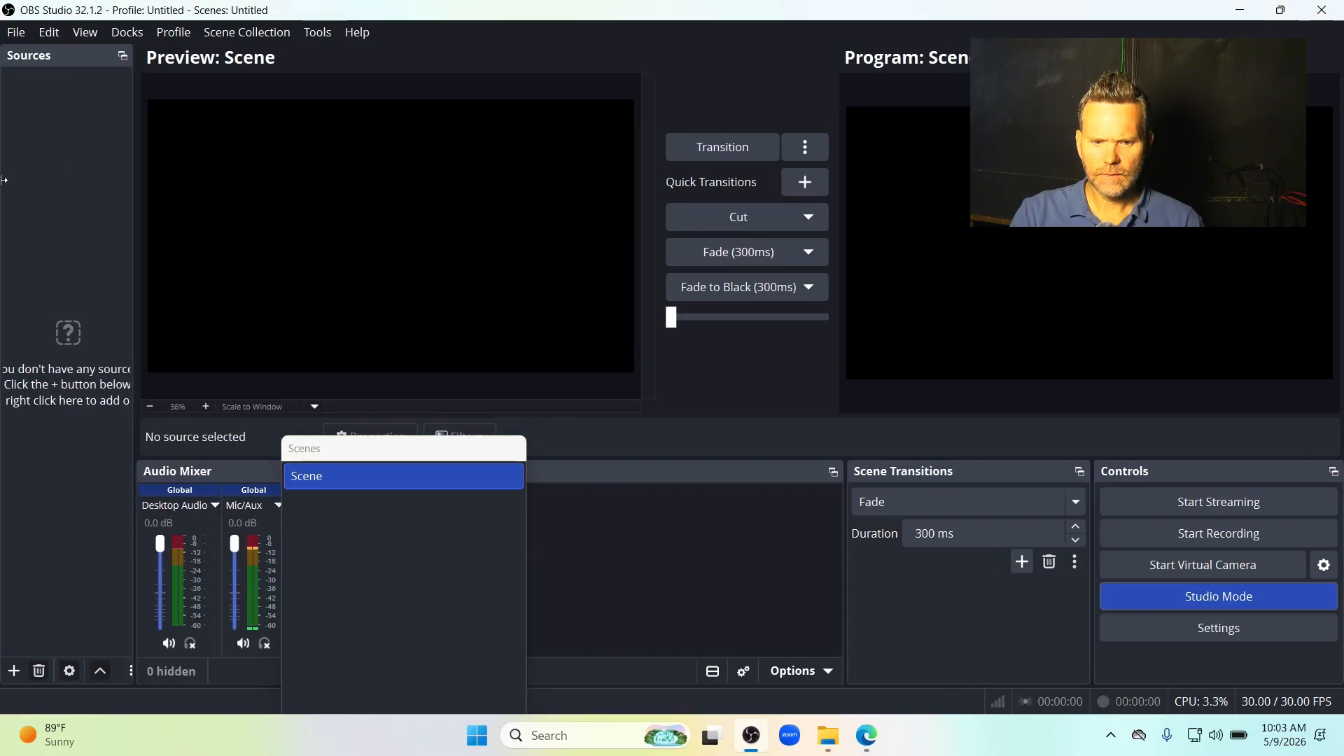
{"action": "left_click_drag", "start_coordinate": [45, 57], "coordinate": [203, 504]}
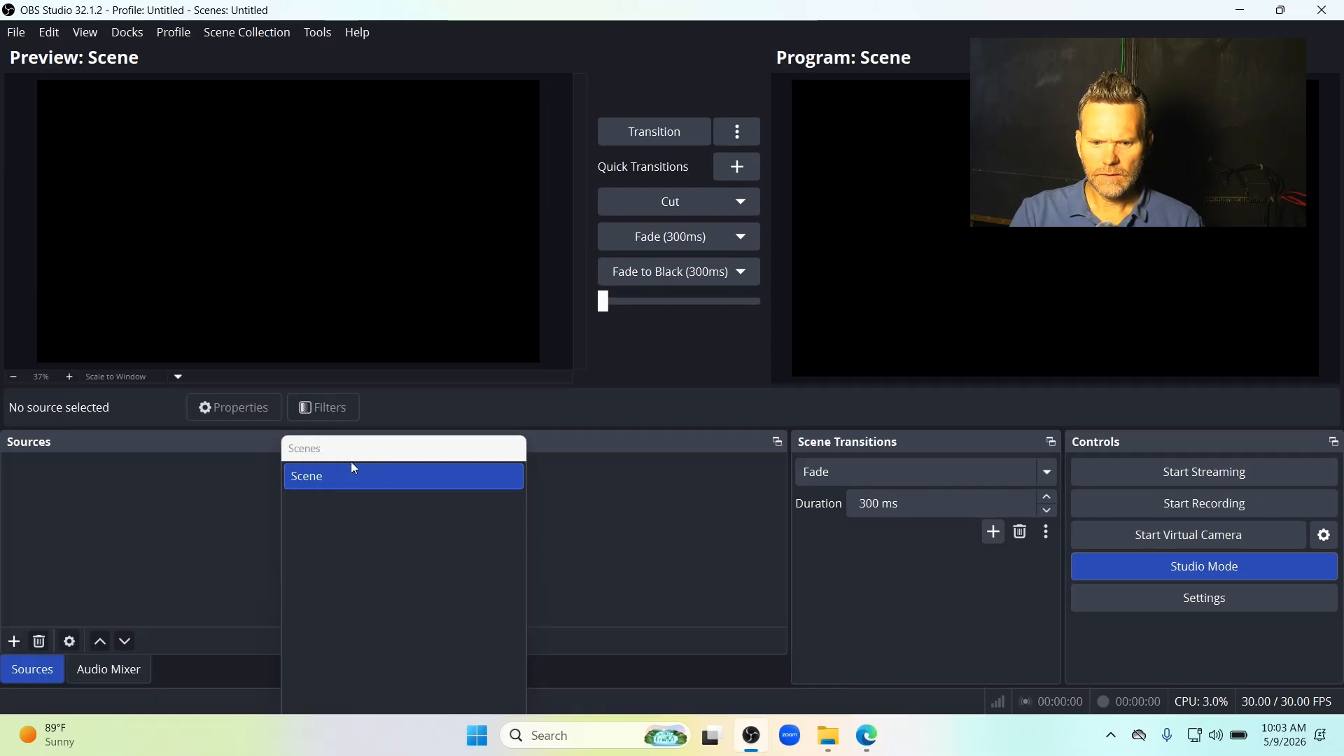
{"action": "left_click_drag", "start_coordinate": [385, 444], "coordinate": [580, 479]}
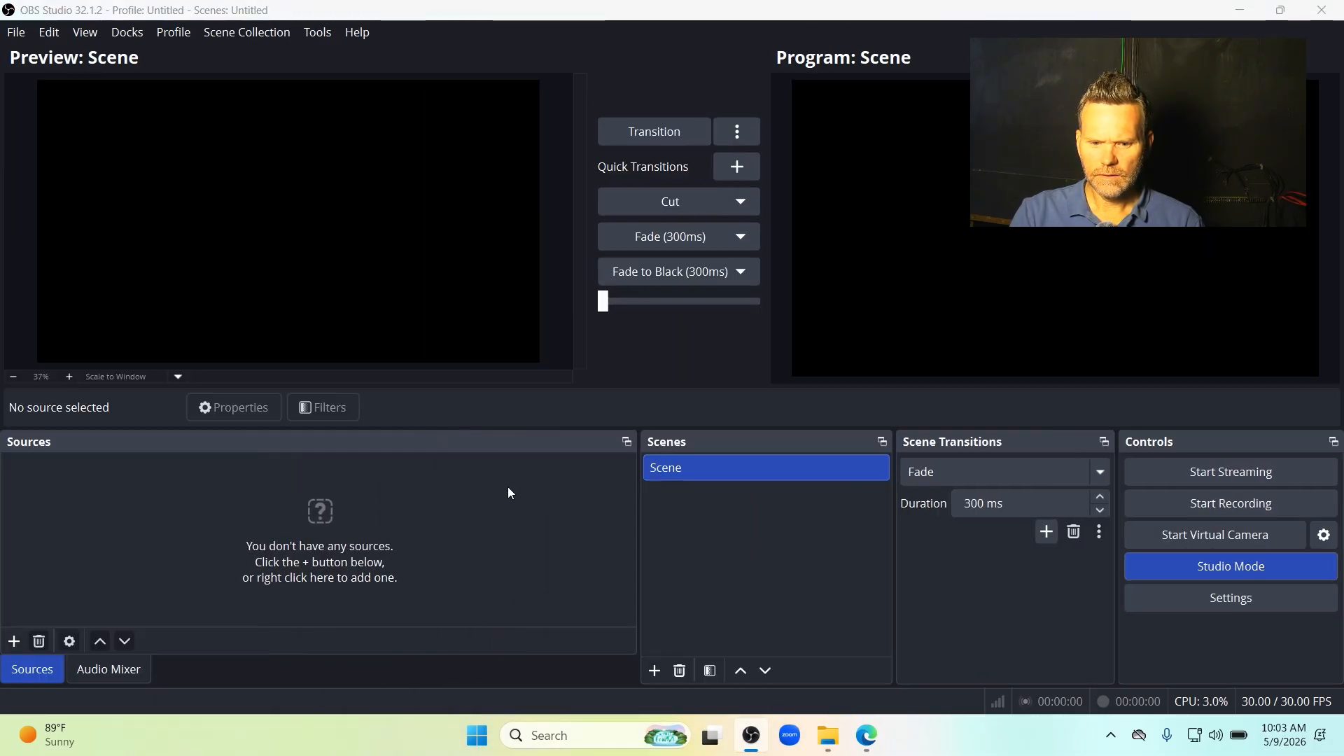
- Reorder the dock row as Scenes, Sources, Audio Mixer, Scene Transitions and Controls
{"action": "left_click", "coordinate": [91, 673]}
{"action": "left_click_drag", "start_coordinate": [137, 445], "coordinate": [609, 479]}
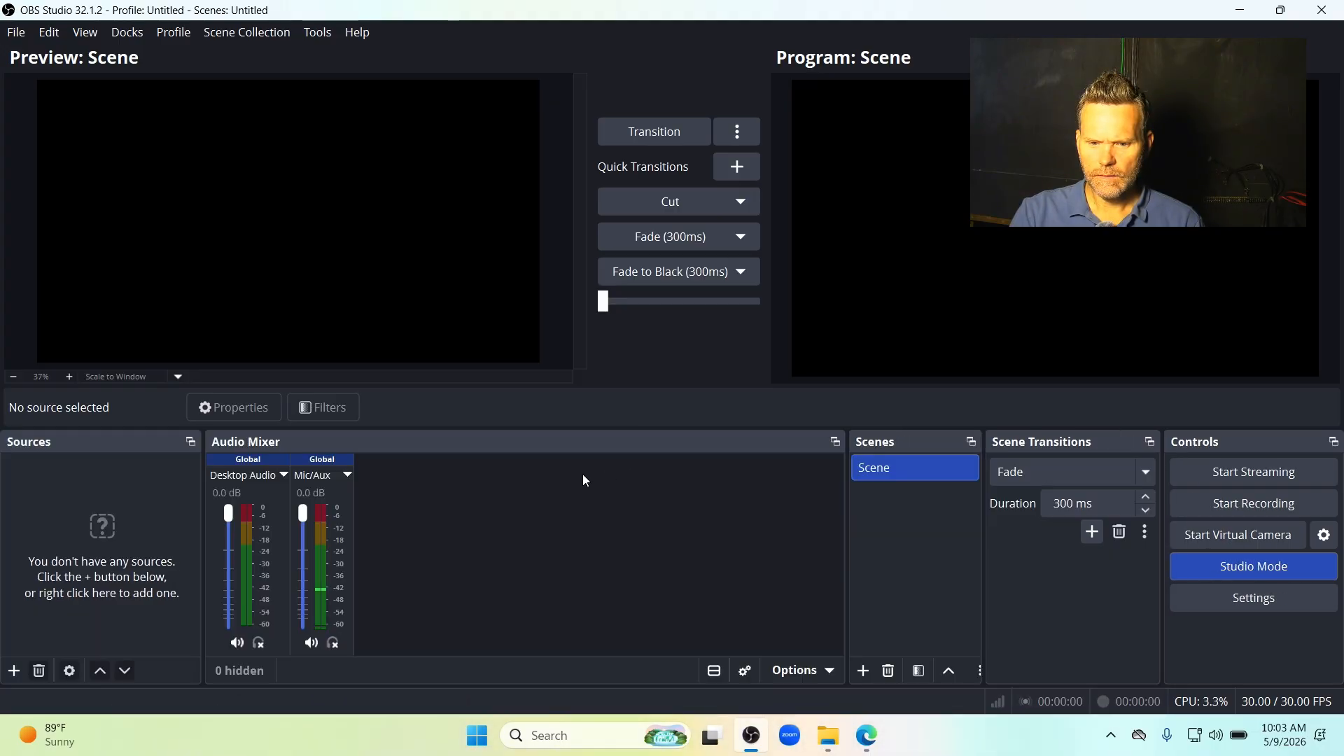
{"action": "left_click_drag", "start_coordinate": [931, 444], "coordinate": [291, 470]}
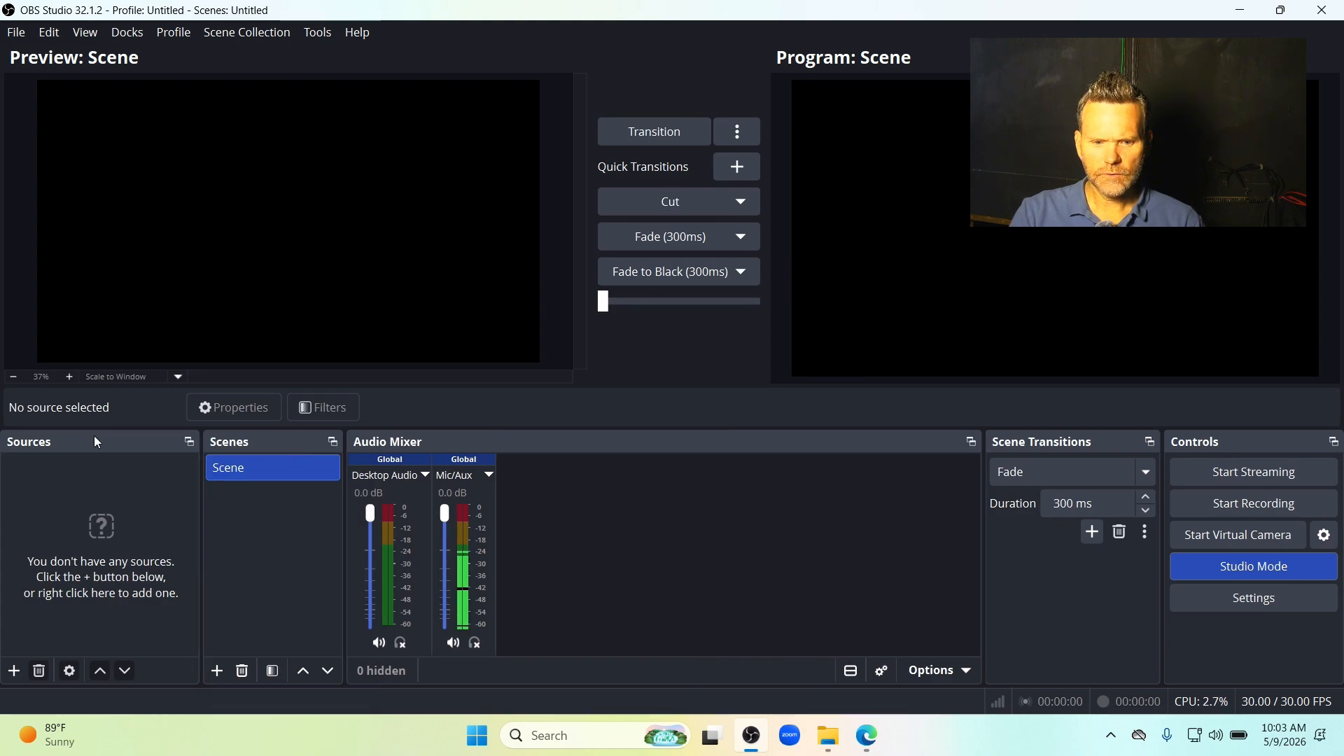
{"action": "left_click_drag", "start_coordinate": [250, 443], "coordinate": [2, 551]}
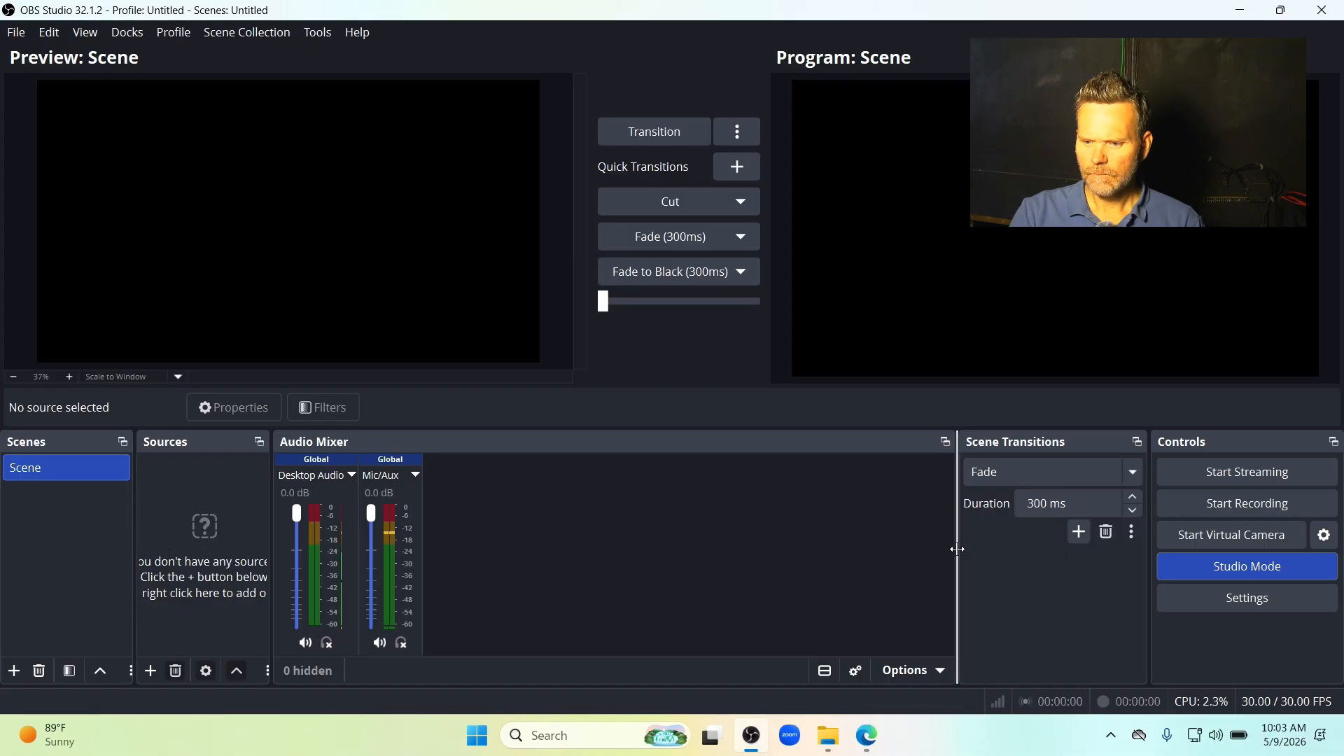
- Narrow the Audio Mixer dock from both sides to widen the Scenes, Sources, Scene Transitions and Controls docks
{"action": "left_click_drag", "start_coordinate": [957, 548], "coordinate": [886, 554]}
{"action": "left_click_drag", "start_coordinate": [1152, 605], "coordinate": [1114, 598]}
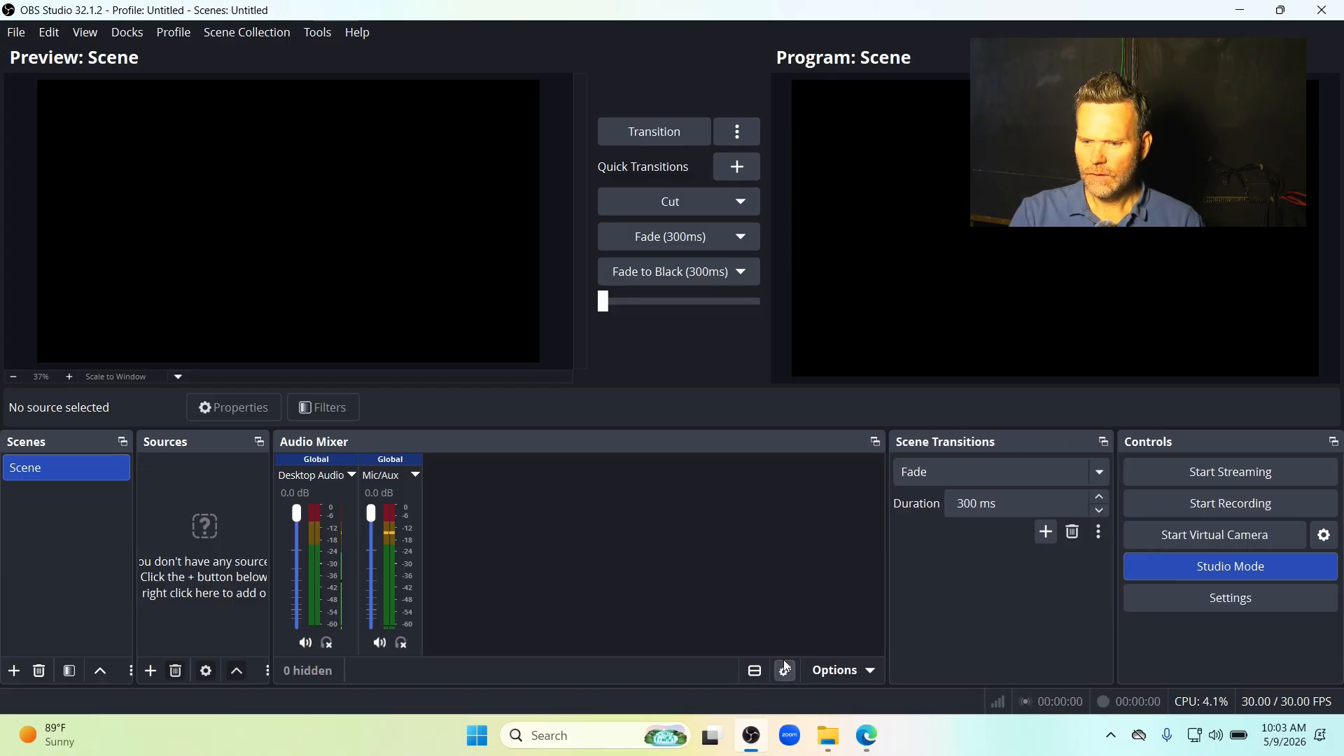
{"action": "left_click_drag", "start_coordinate": [272, 543], "coordinate": [412, 543]}
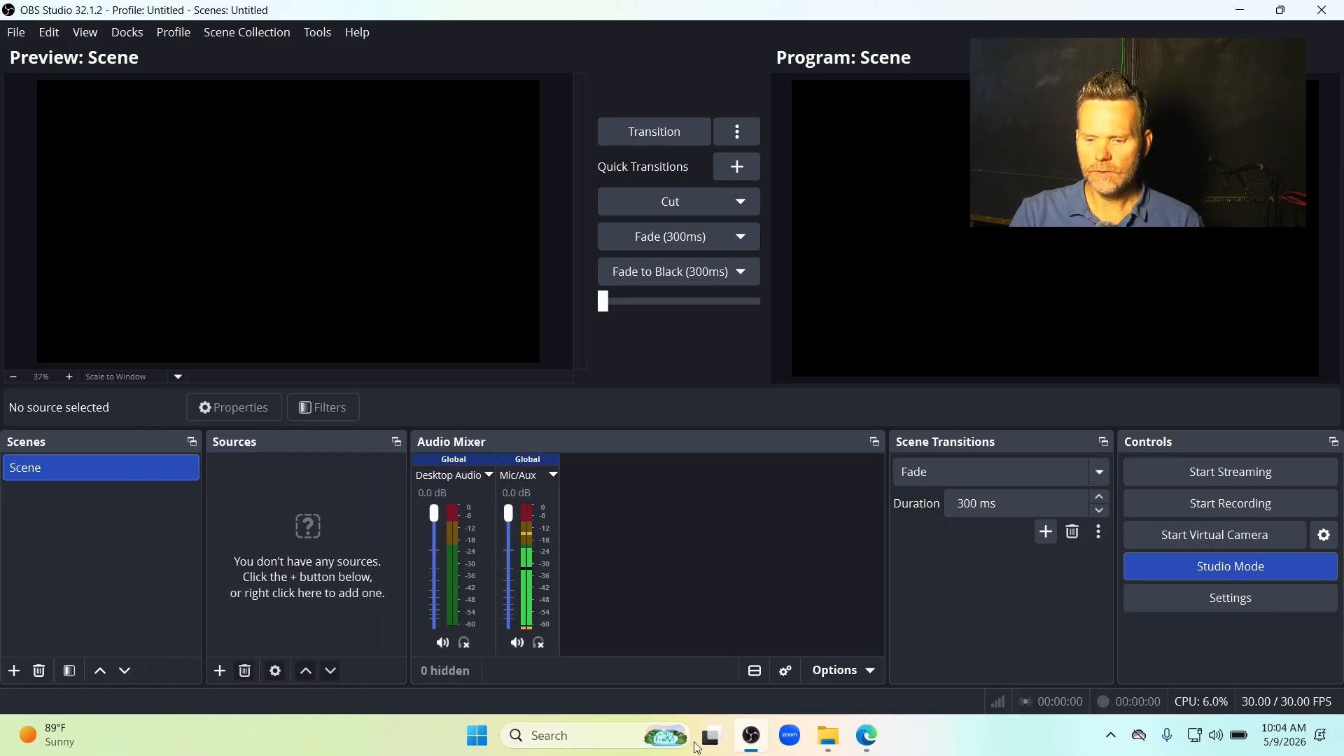
- Close OBS Studio and return to the Microsoft Edge window
{"action": "left_click", "coordinate": [867, 735]}
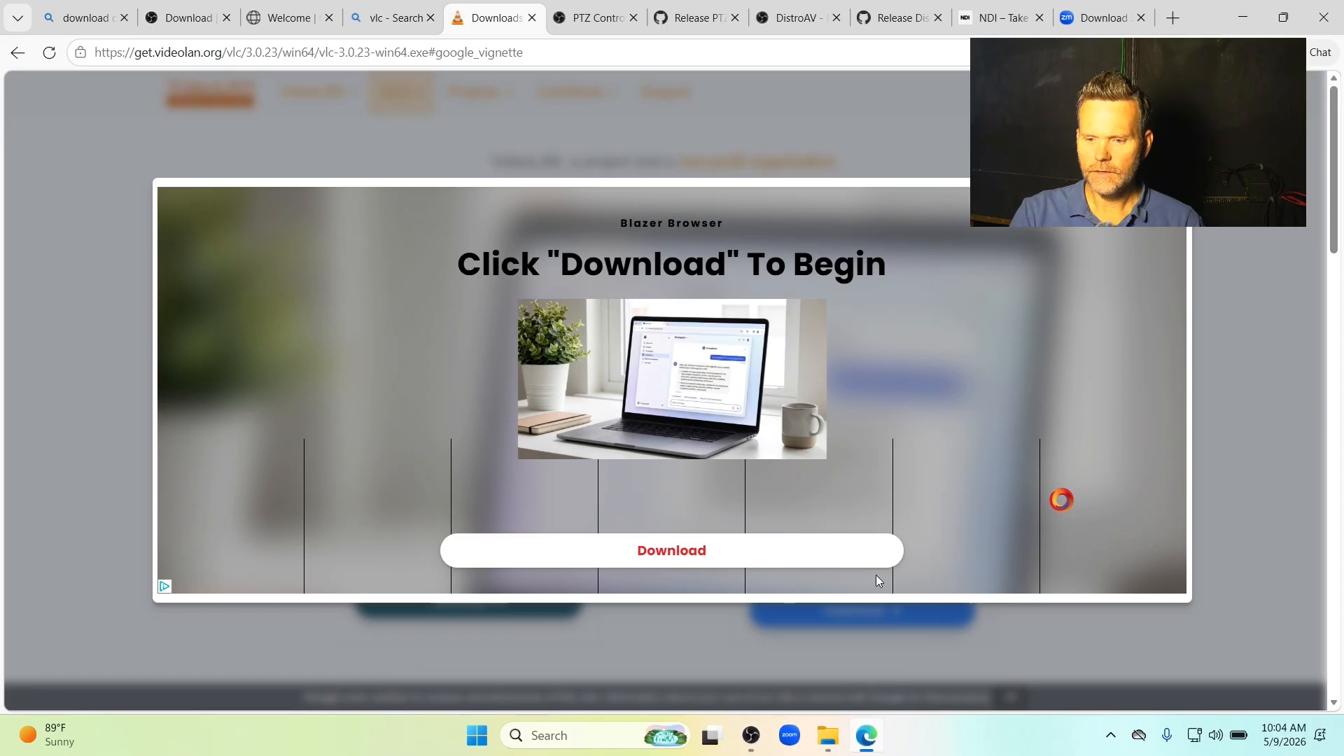
{"action": "left_click", "coordinate": [751, 736]}
{"action": "left_click", "coordinate": [1322, 10]}
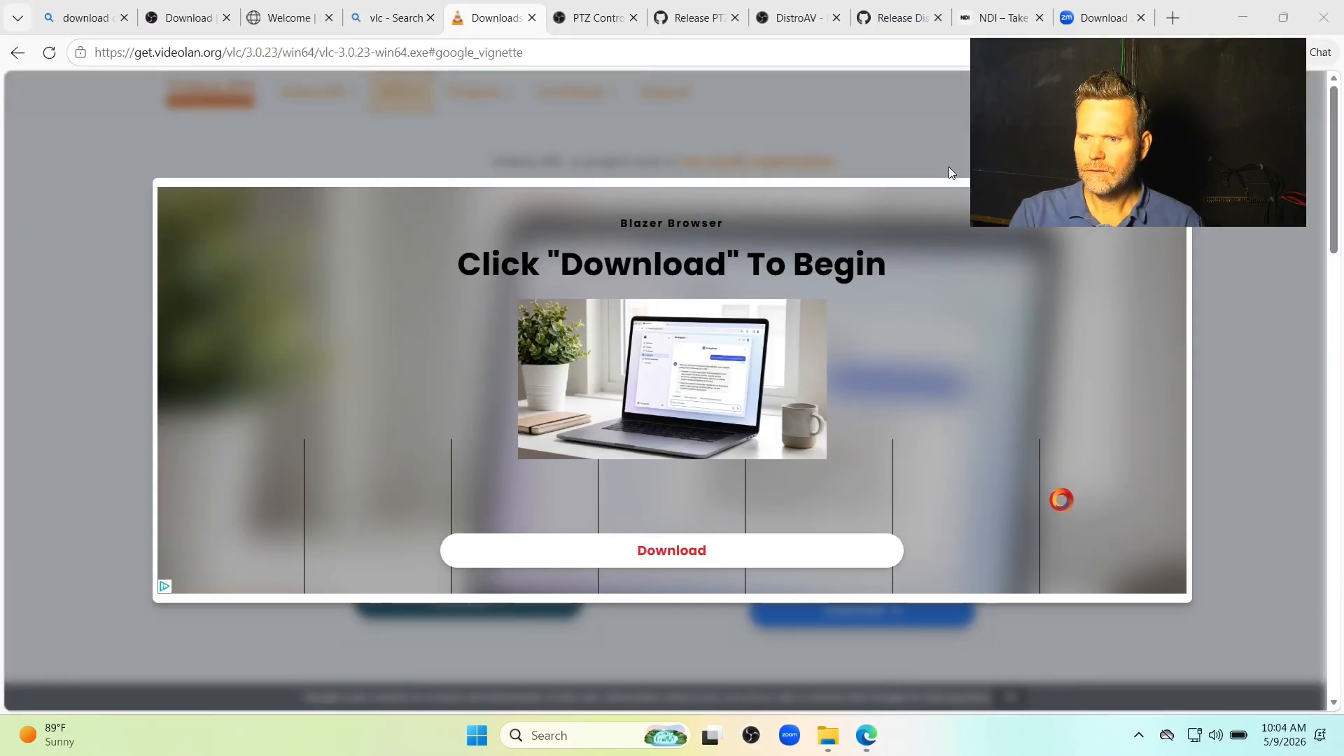
- Search the web for "virtual ab cable" and download VBCABLE_Driver_Pack45.zip from the VB-Audio Virtual Apps page
{"action": "left_click", "coordinate": [681, 56]}
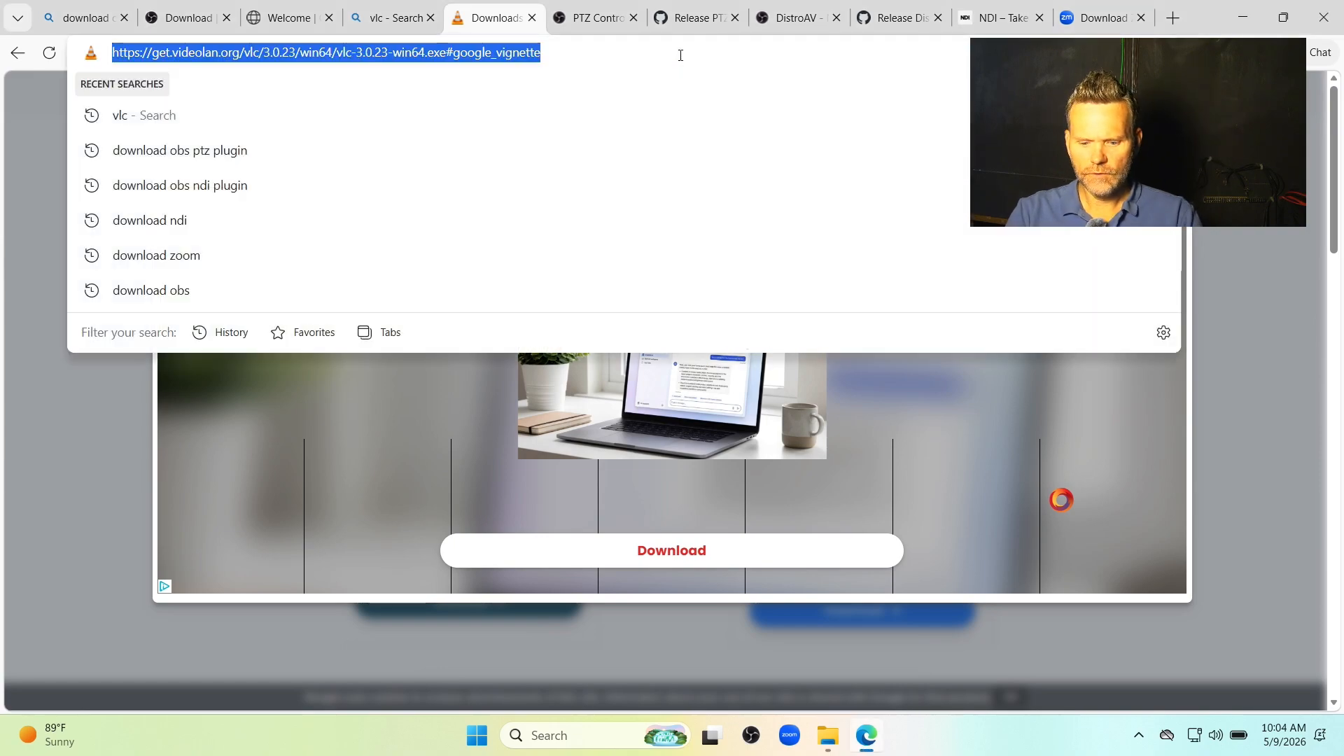
{"action": "type", "text": "virtual ab"}
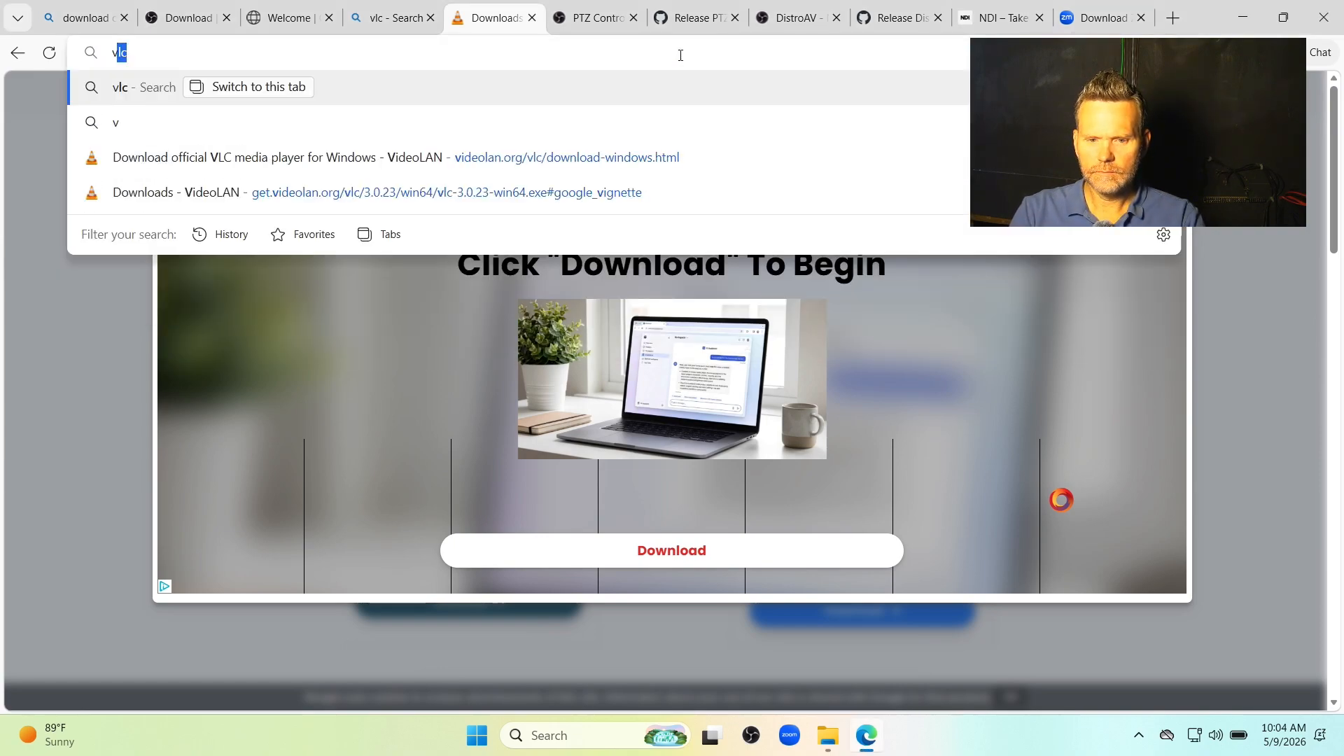
{"action": "type", "text": " cable"}
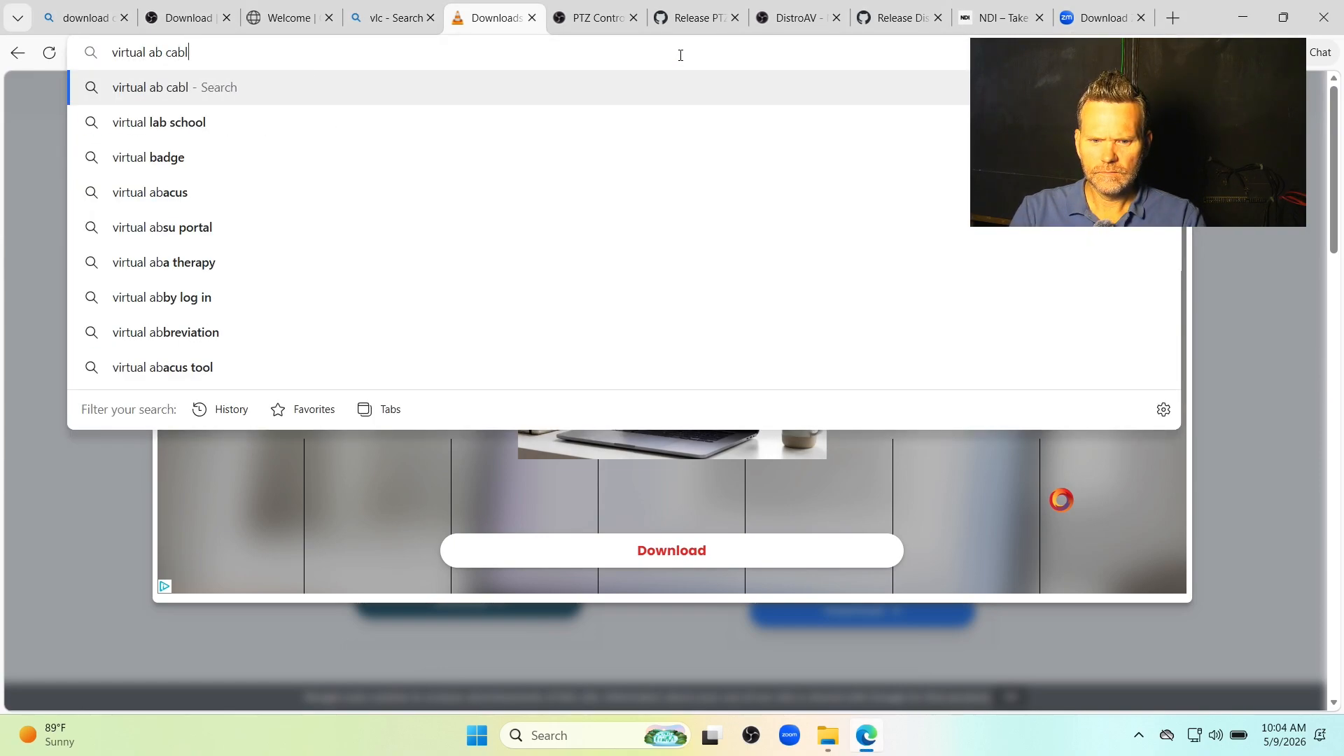
{"action": "key", "text": "Return"}
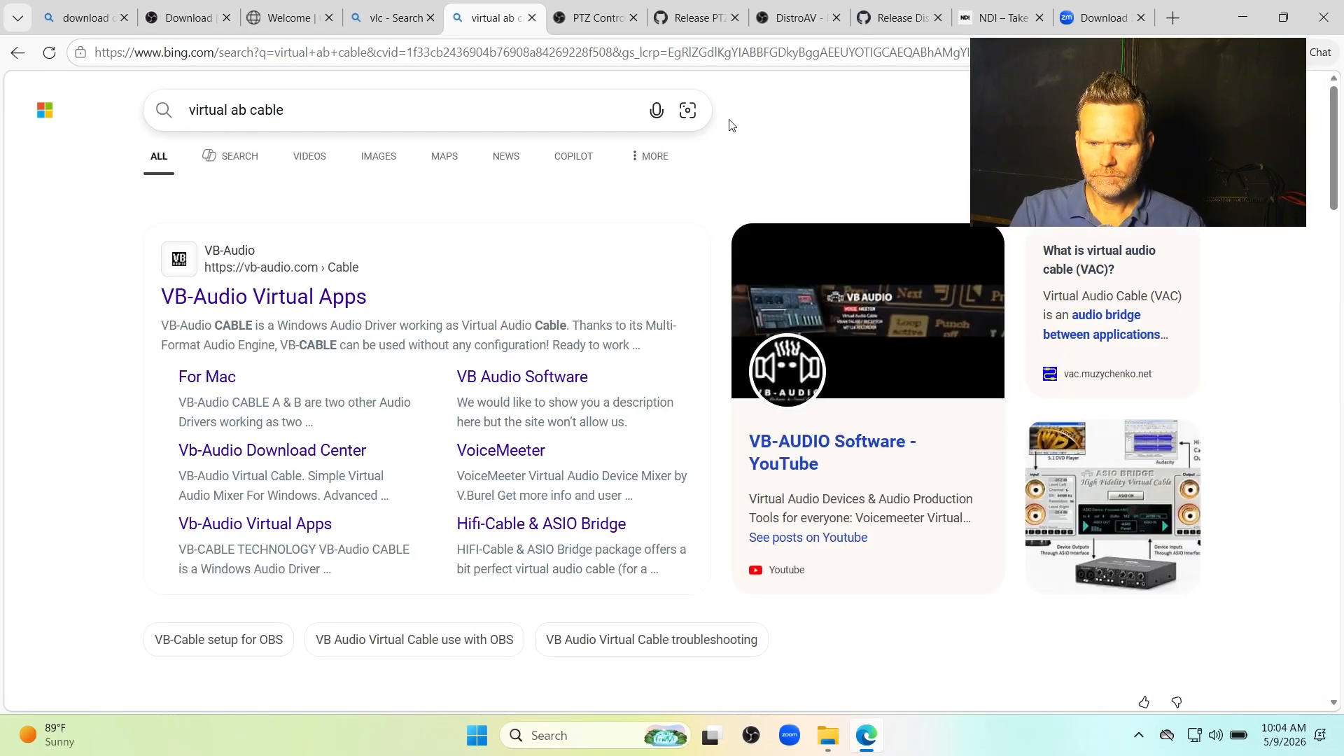
{"action": "left_click", "coordinate": [312, 300]}
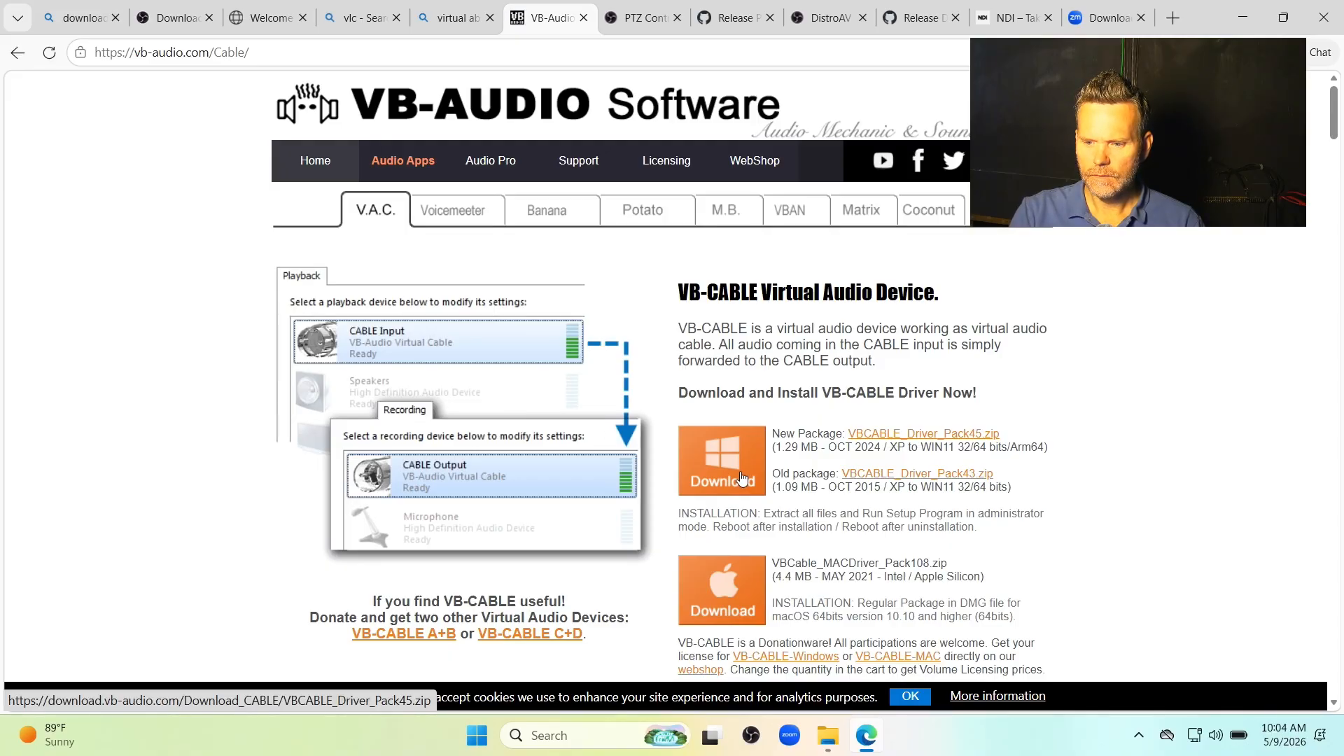
{"action": "left_click", "coordinate": [867, 438]}
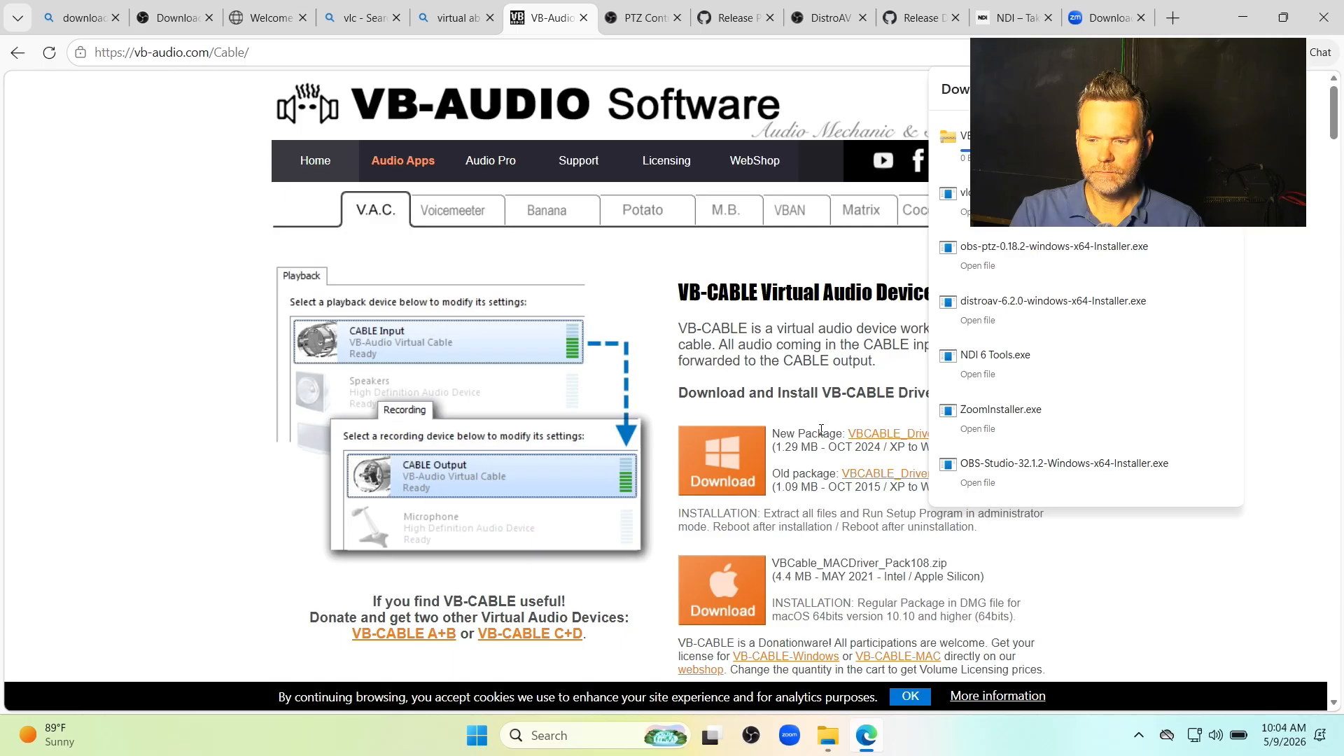
- Extract VBCABLE_Driver_Pack45.zip to its own folder in Downloads and delete the zip archive
{"action": "left_click", "coordinate": [1135, 89]}
{"action": "right_click", "coordinate": [917, 186]}
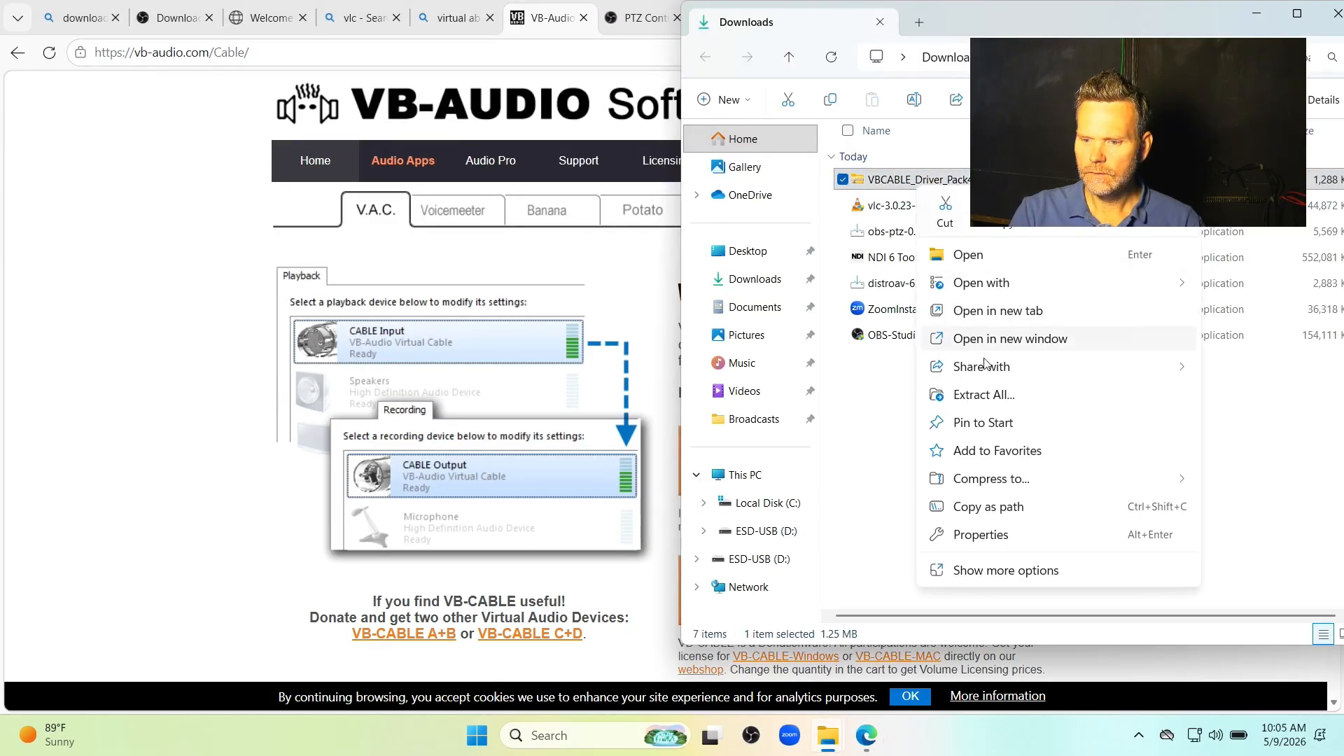
{"action": "left_click", "coordinate": [987, 396]}
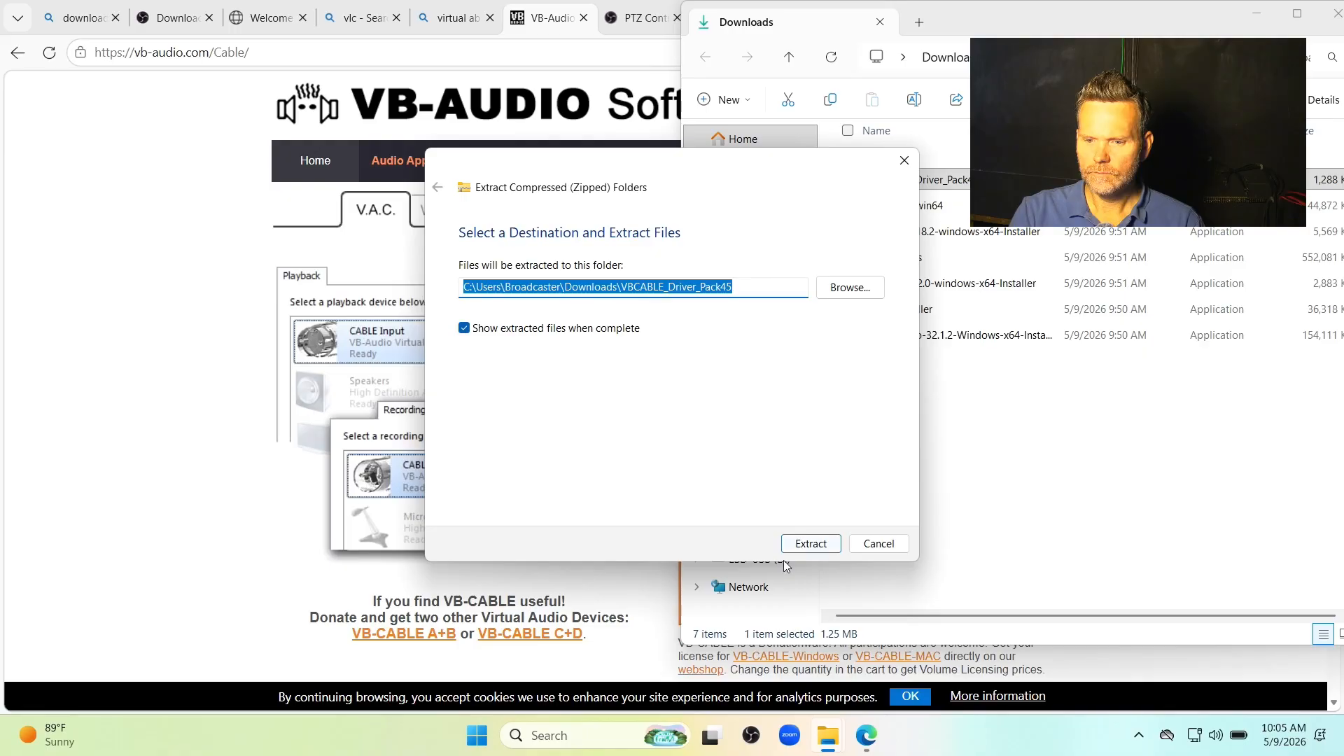
{"action": "left_click", "coordinate": [810, 545]}
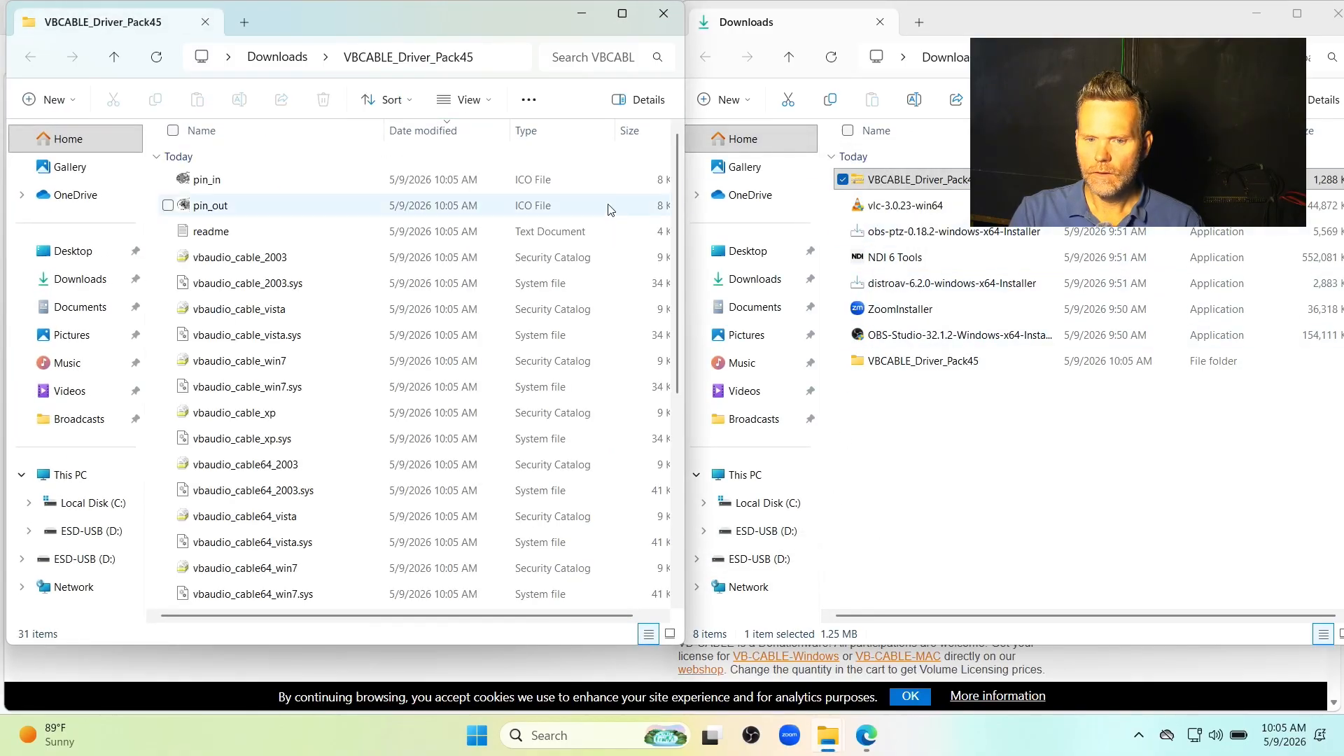
{"action": "right_click", "coordinate": [888, 180]}
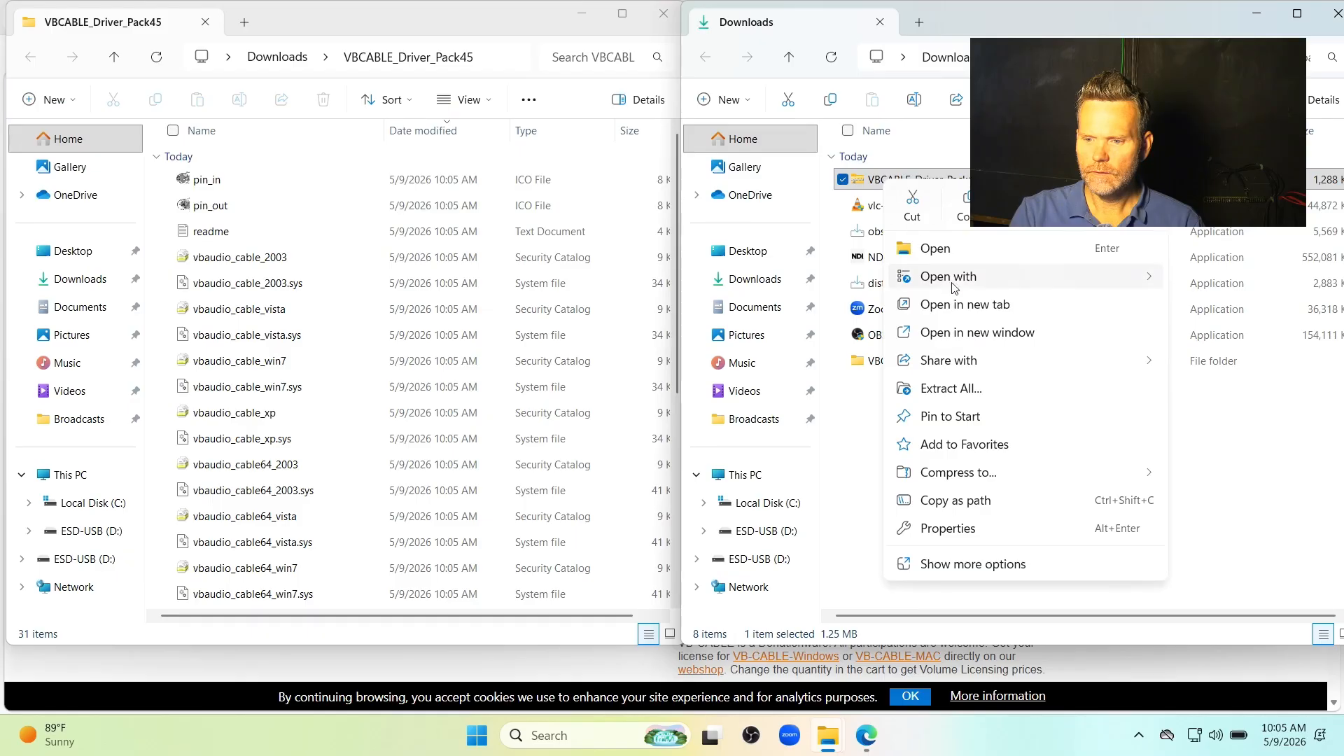
{"action": "left_click", "coordinate": [1139, 206]}
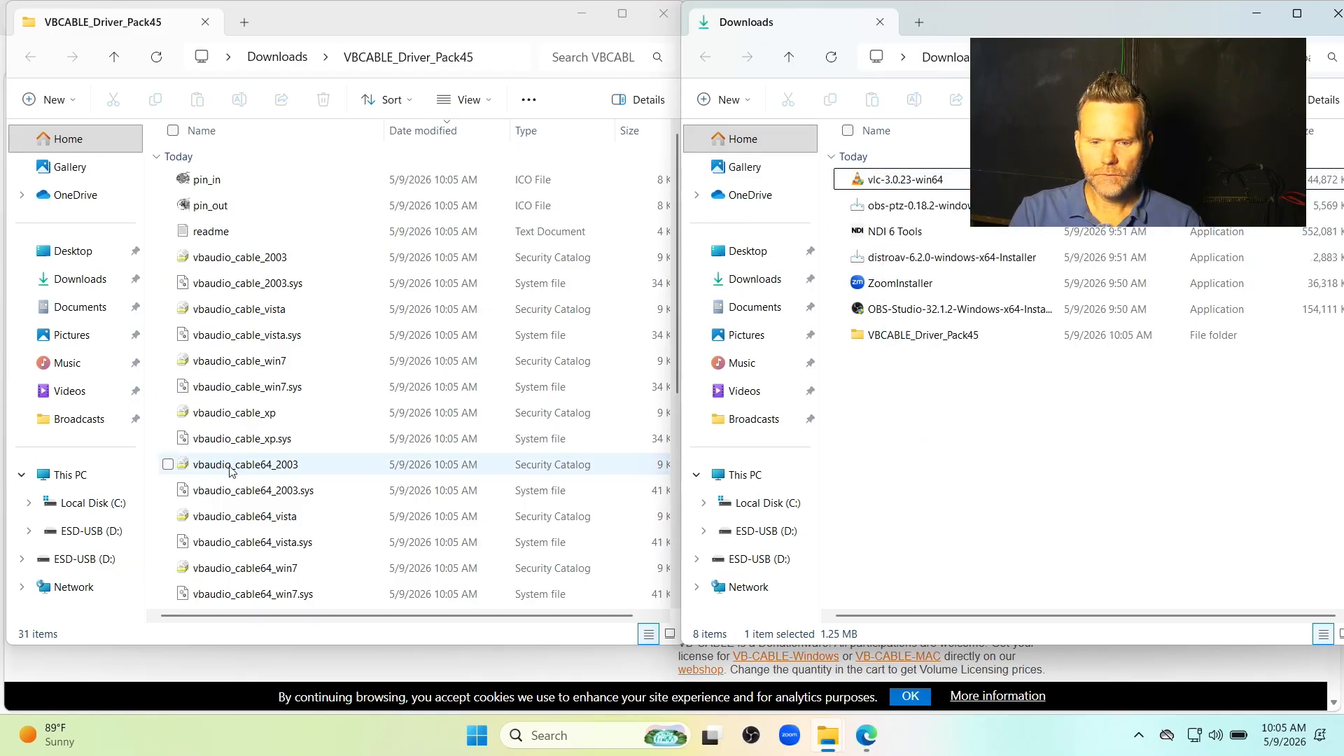
- Run VBCABLE_Setup_x64 from the extracted folder as administrator and complete the VB-CABLE driver installation
{"action": "left_click", "coordinate": [273, 471]}
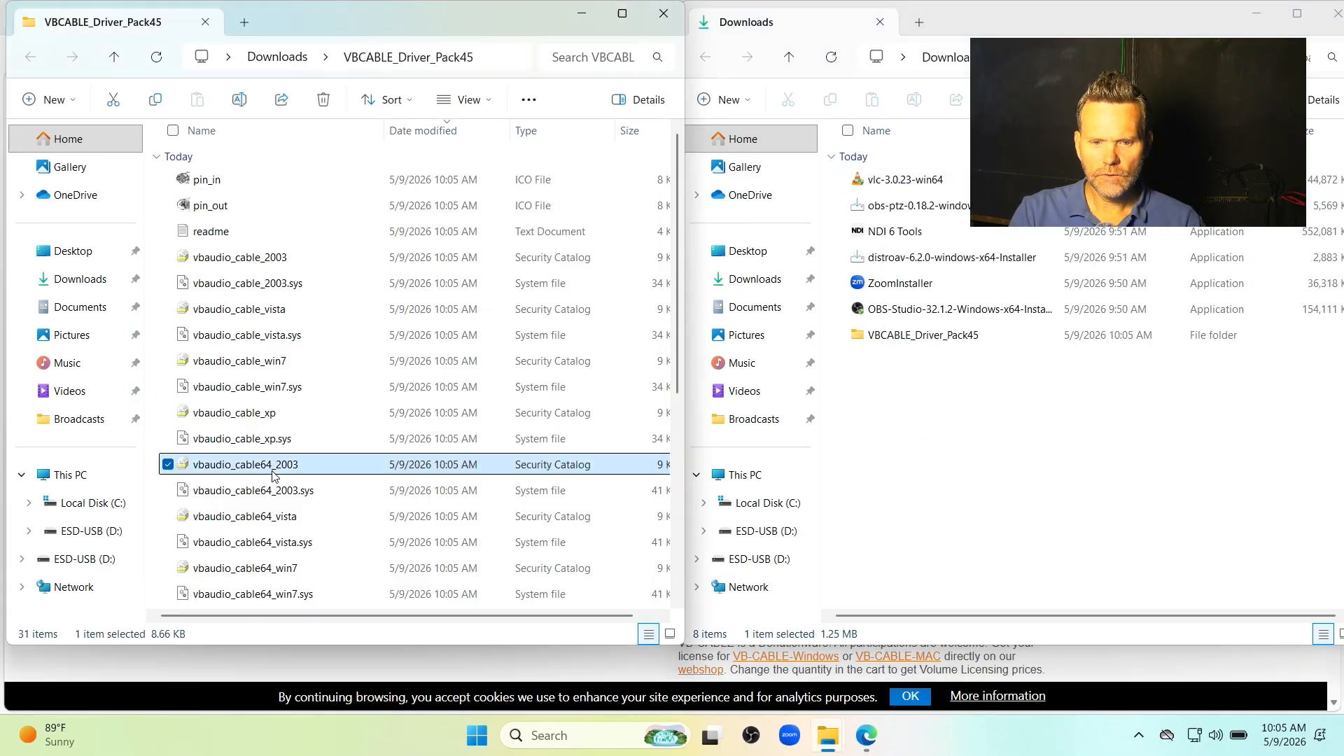
{"action": "scroll", "coordinate": [273, 470], "scroll_direction": "down", "scroll_amount": 5}
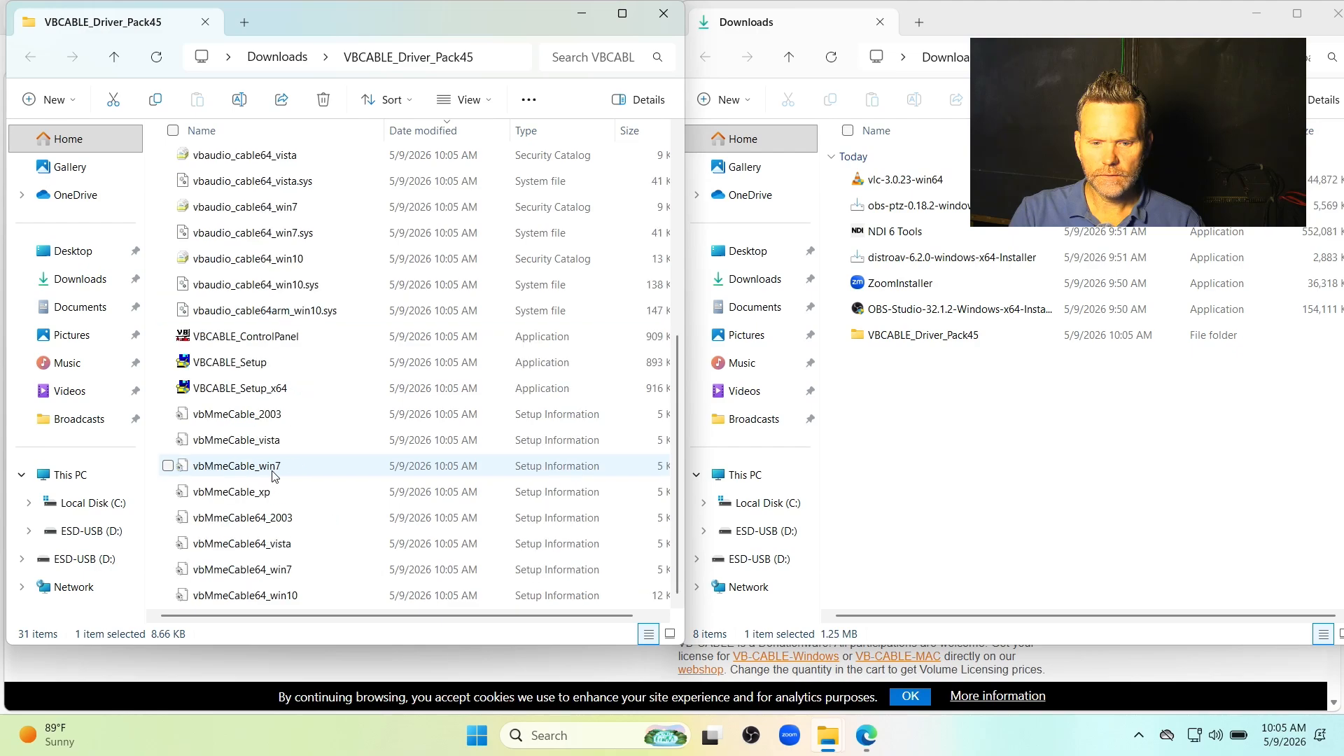
{"action": "right_click", "coordinate": [259, 397]}
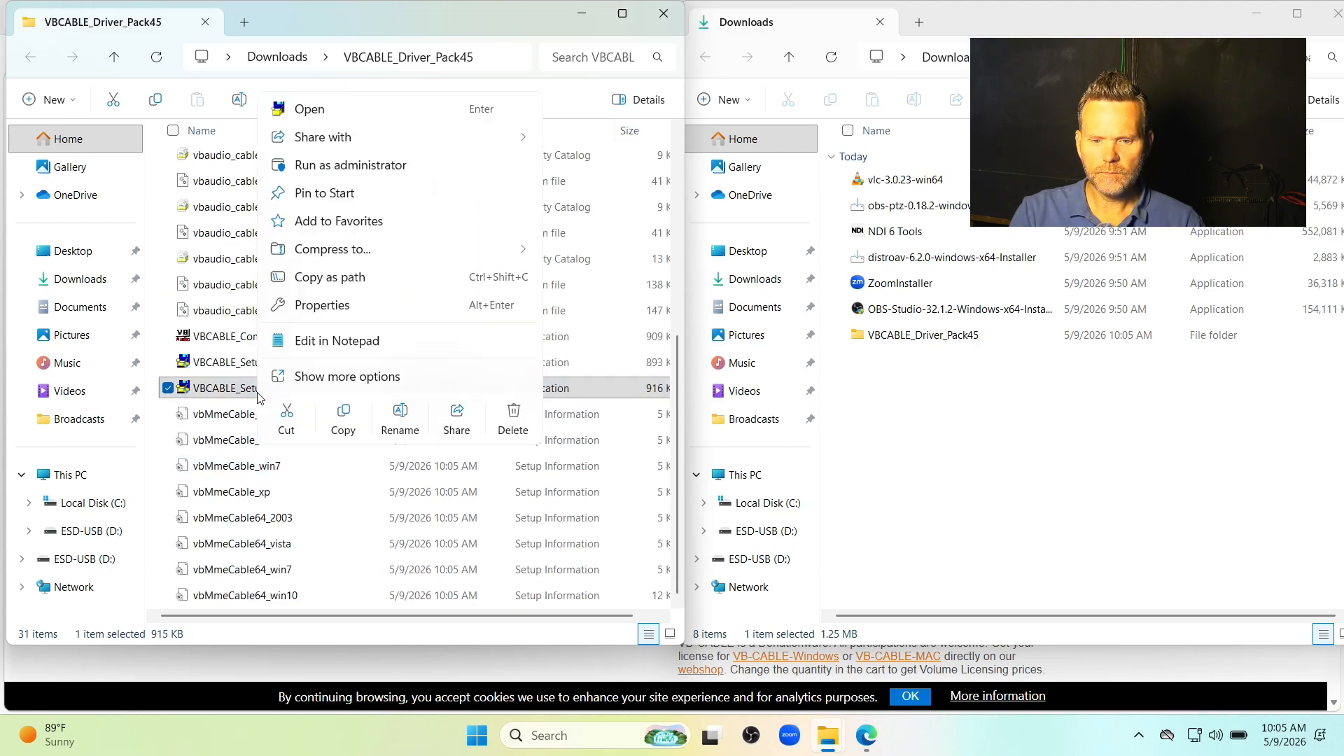
{"action": "left_click", "coordinate": [336, 166]}
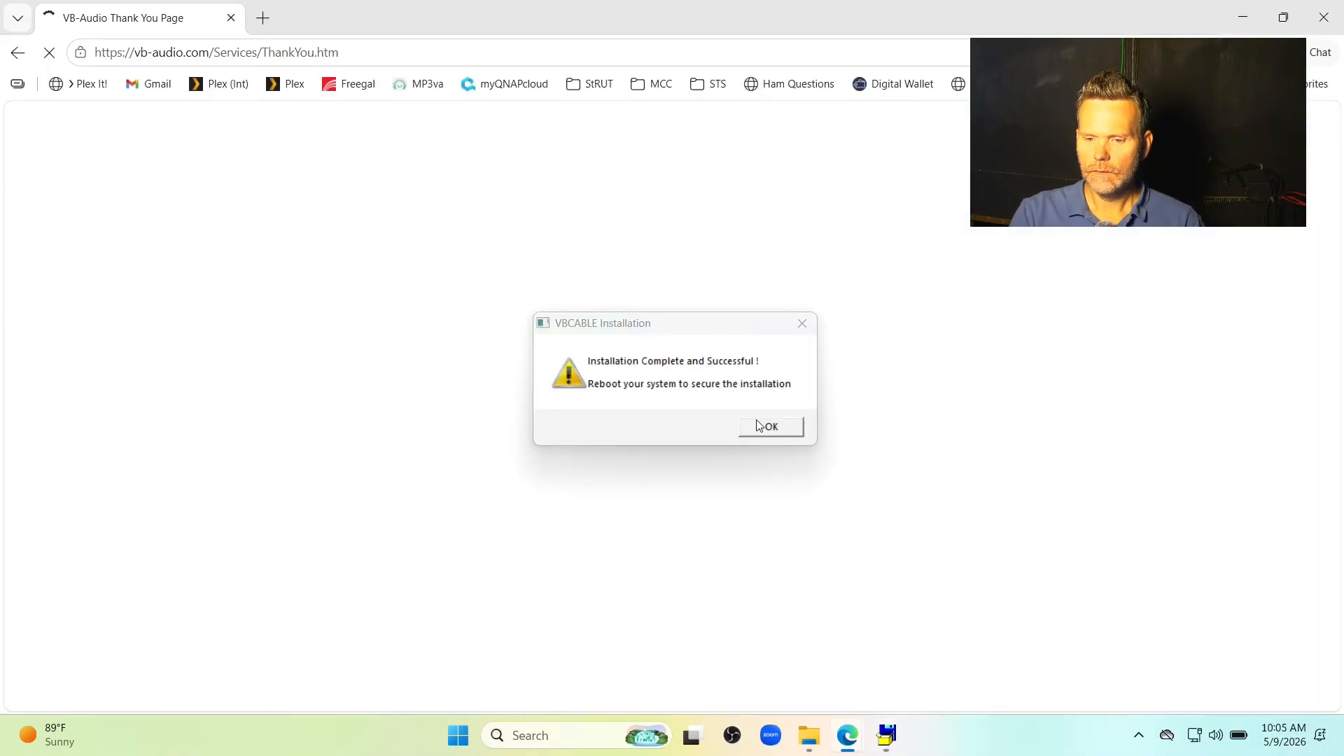
{"action": "left_click", "coordinate": [769, 426]}
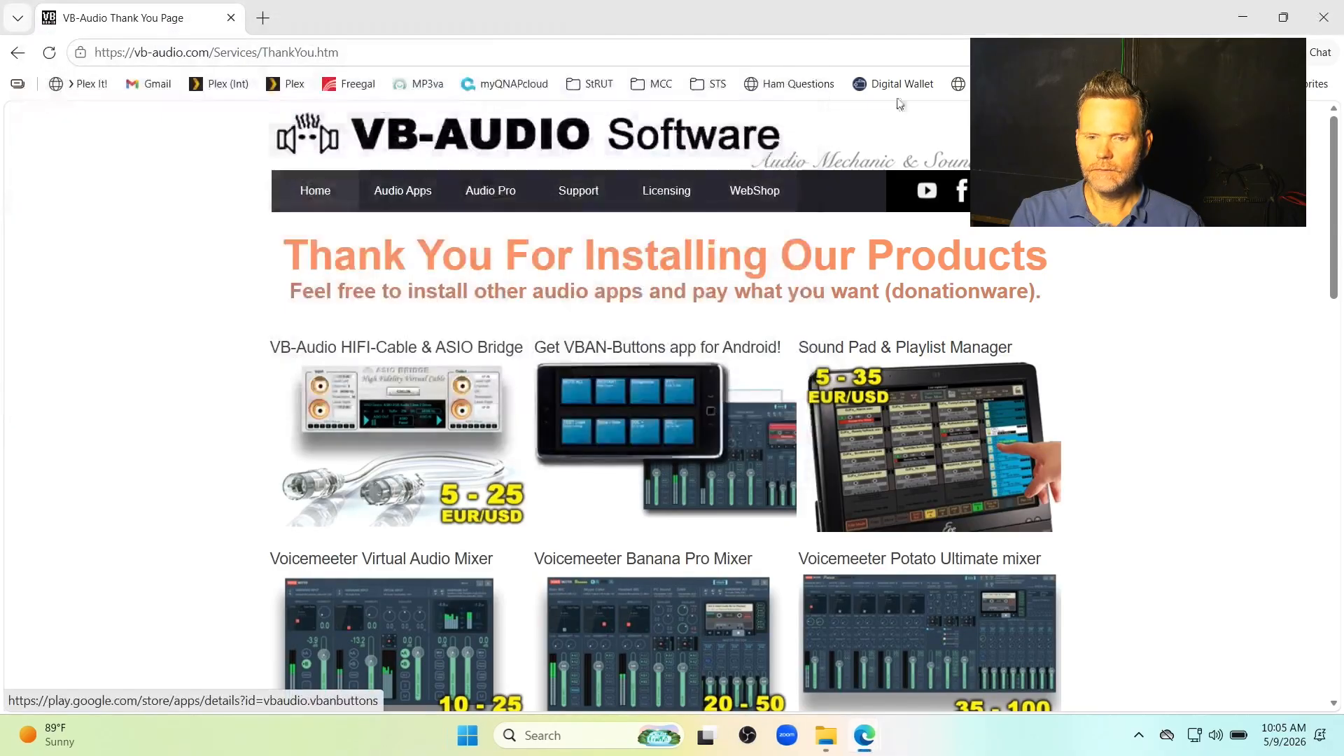
- Close the VB-Audio thank-you page, the remaining browser window and all open File Explorer windows
{"action": "left_click", "coordinate": [1323, 17]}
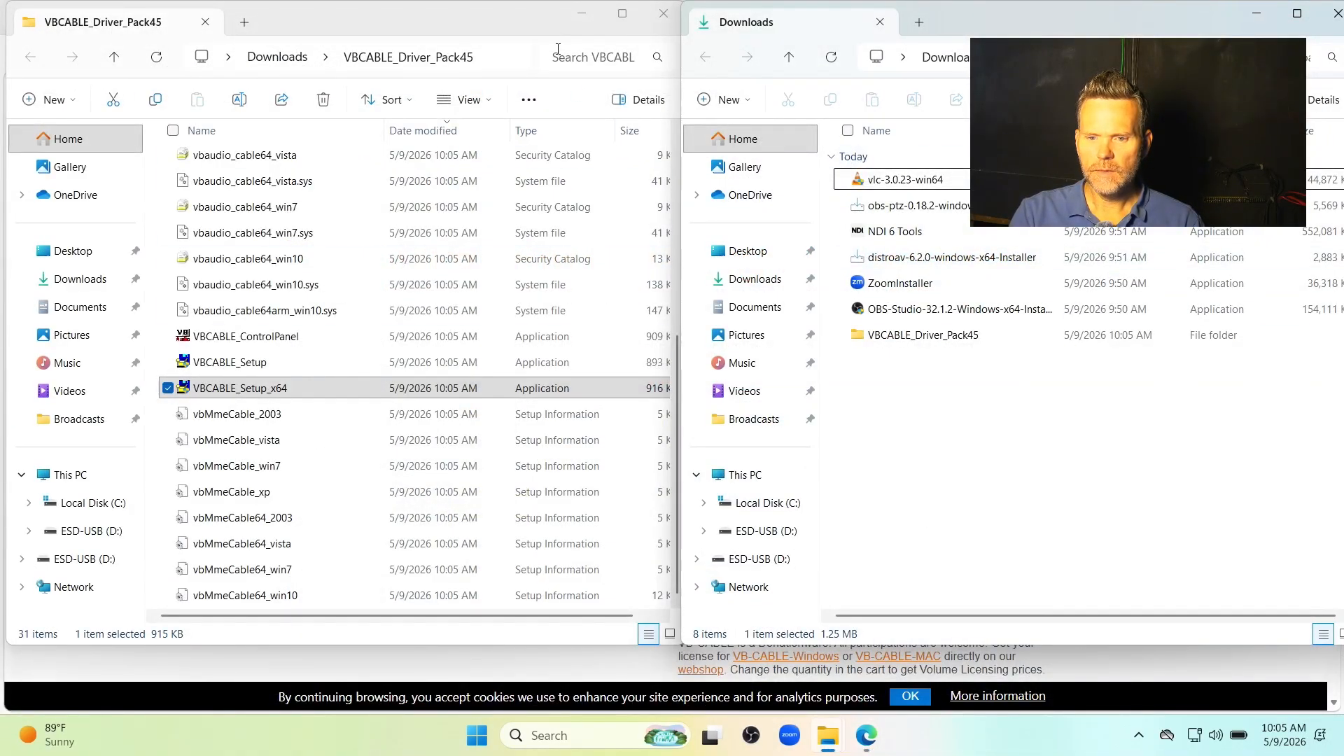
{"action": "left_click", "coordinate": [540, 11]}
{"action": "left_click", "coordinate": [664, 21]}
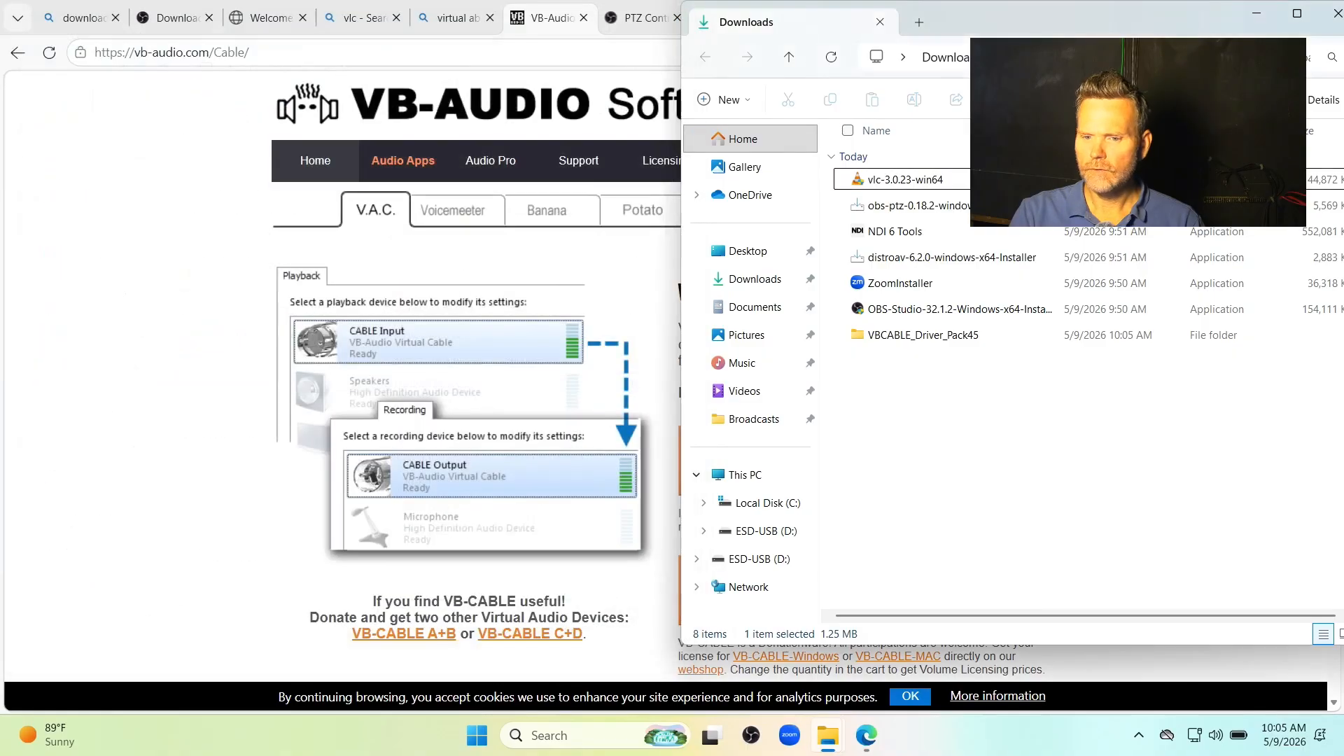
{"action": "left_click", "coordinate": [1335, 14]}
{"action": "left_click", "coordinate": [1323, 17]}
{"action": "left_click", "coordinate": [1323, 18]}
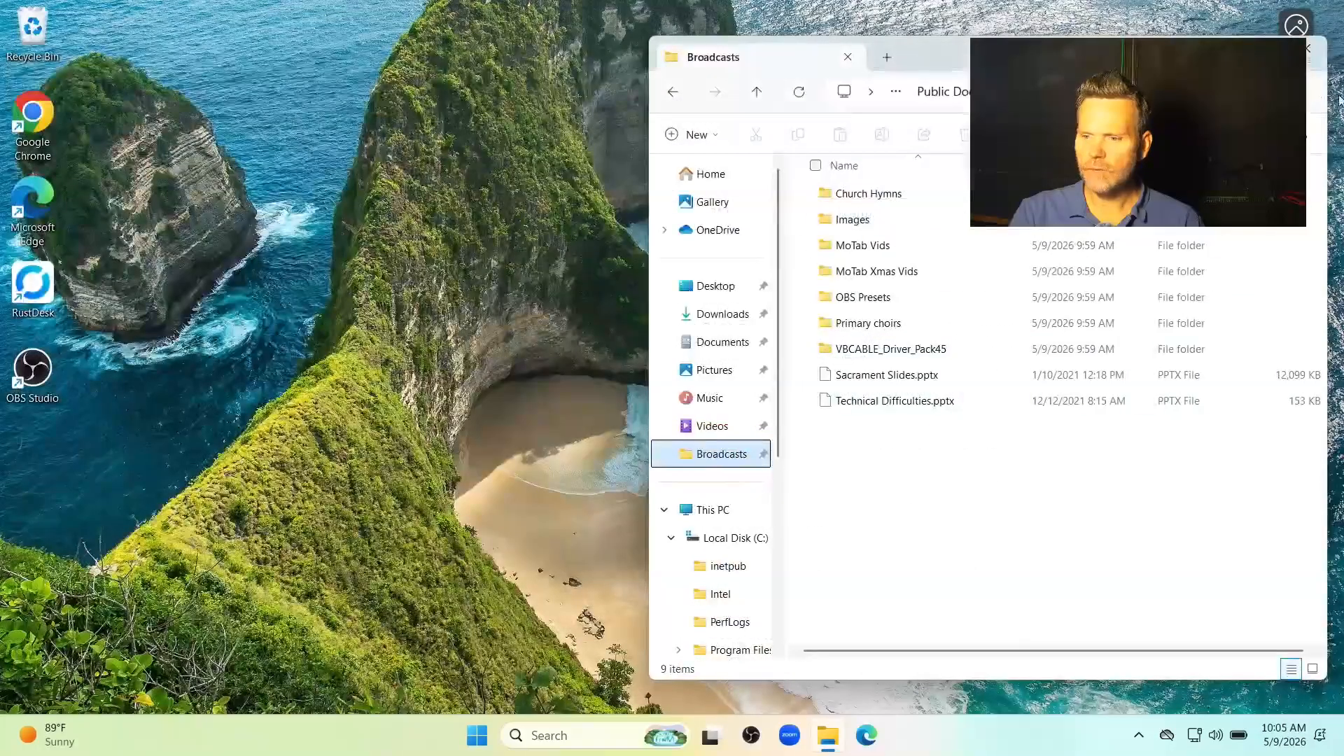
{"action": "left_click", "coordinate": [1308, 48]}
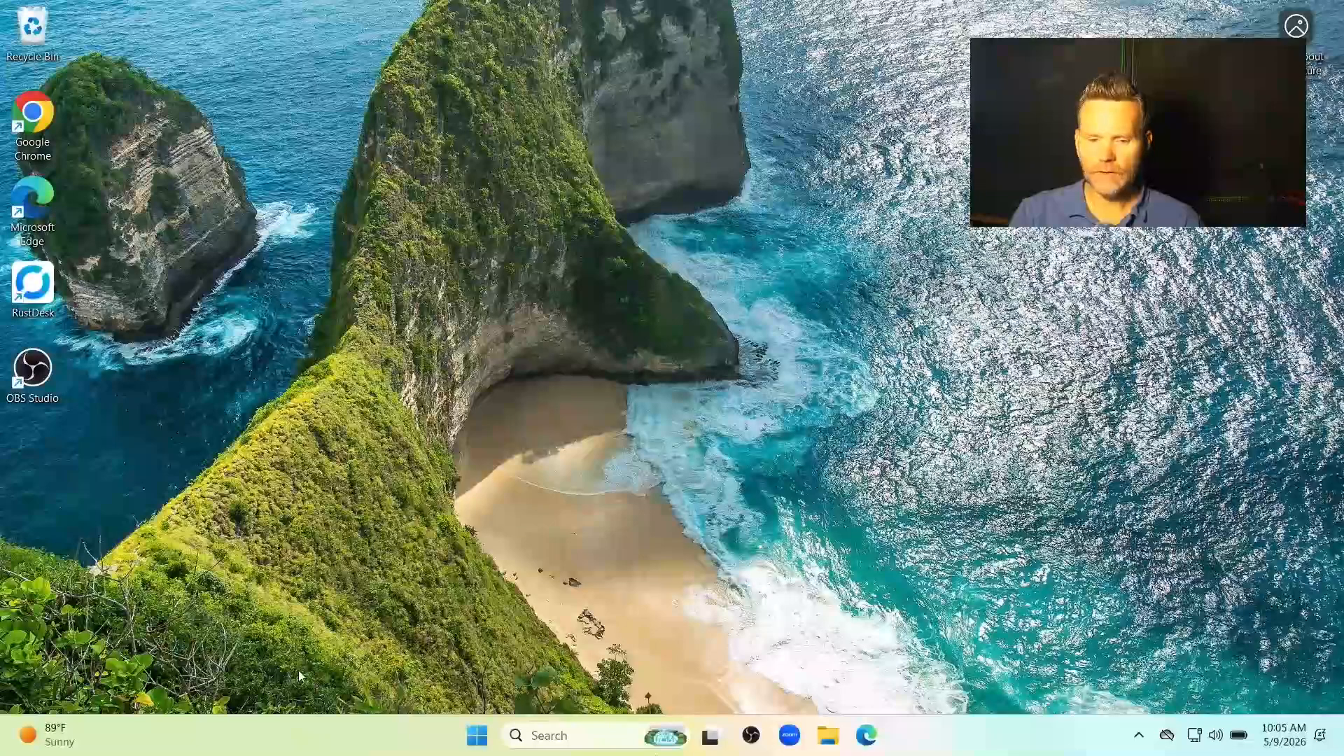
- Restart the computer
{"action": "left_click", "coordinate": [477, 735]}
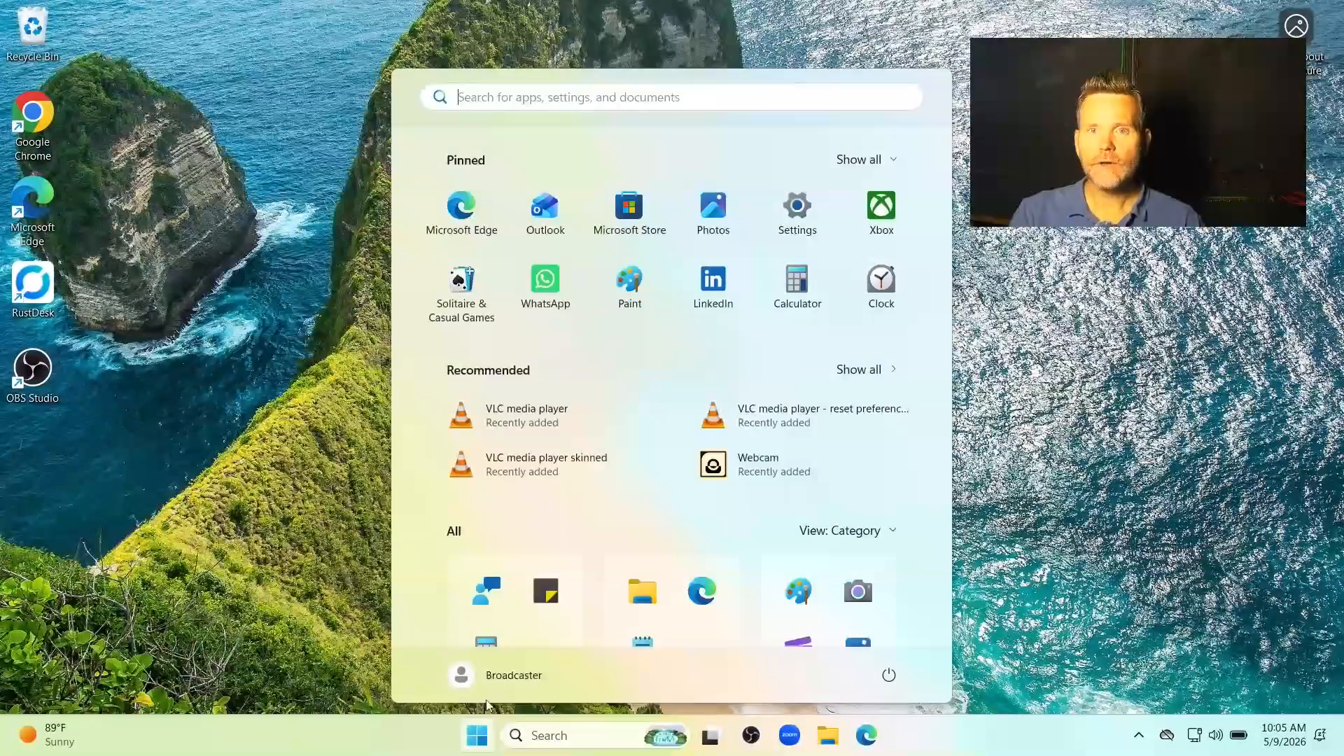
{"action": "left_click", "coordinate": [887, 678]}
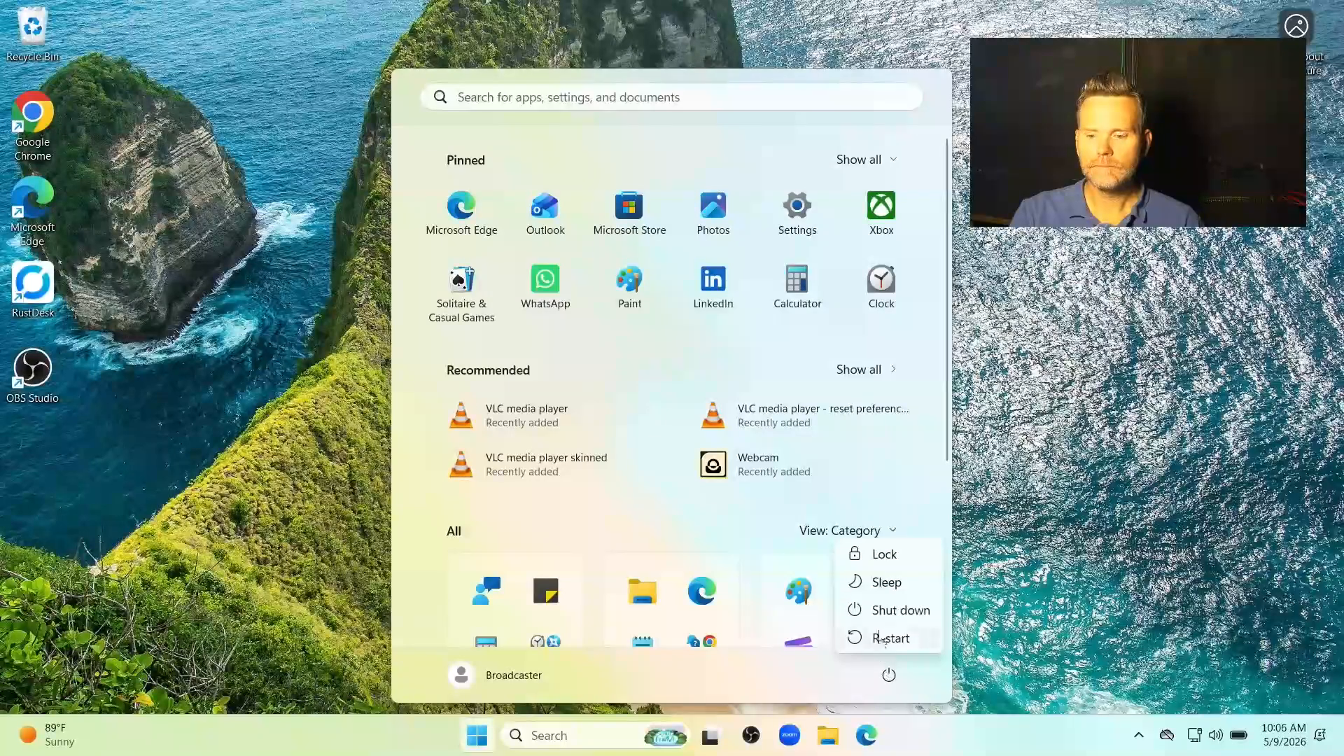
{"action": "left_click", "coordinate": [886, 637]}
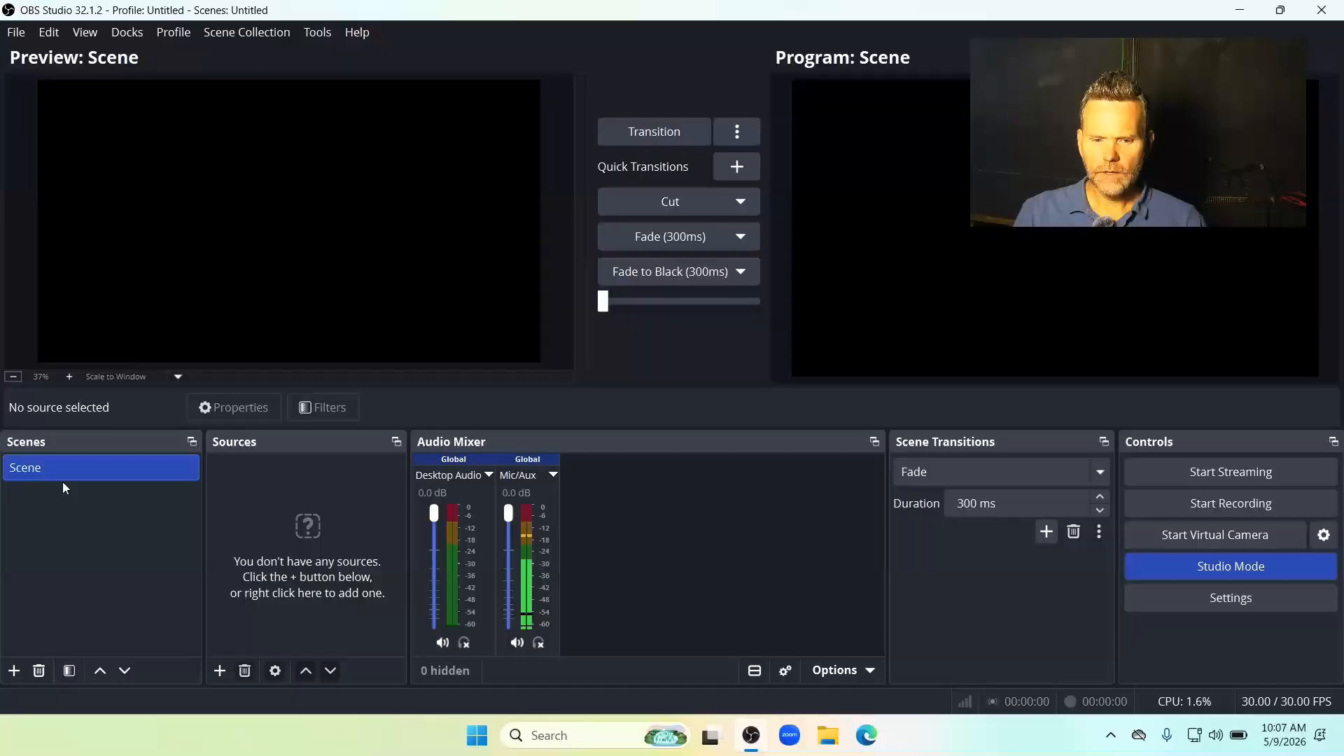
- Rename the existing scene in OBS Studio as Main
{"action": "right_click", "coordinate": [20, 464]}
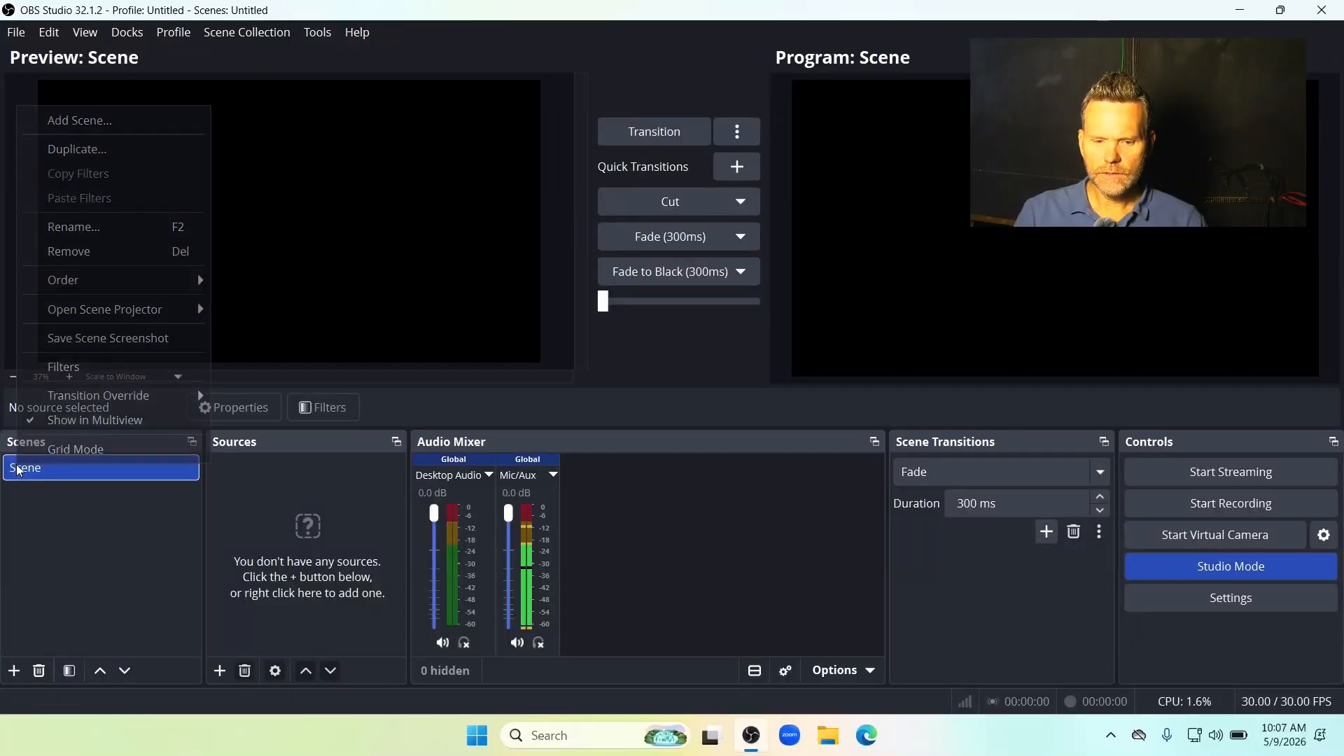
{"action": "left_click", "coordinate": [73, 227]}
{"action": "type", "text": "Main"}
{"action": "key", "text": "Return"}
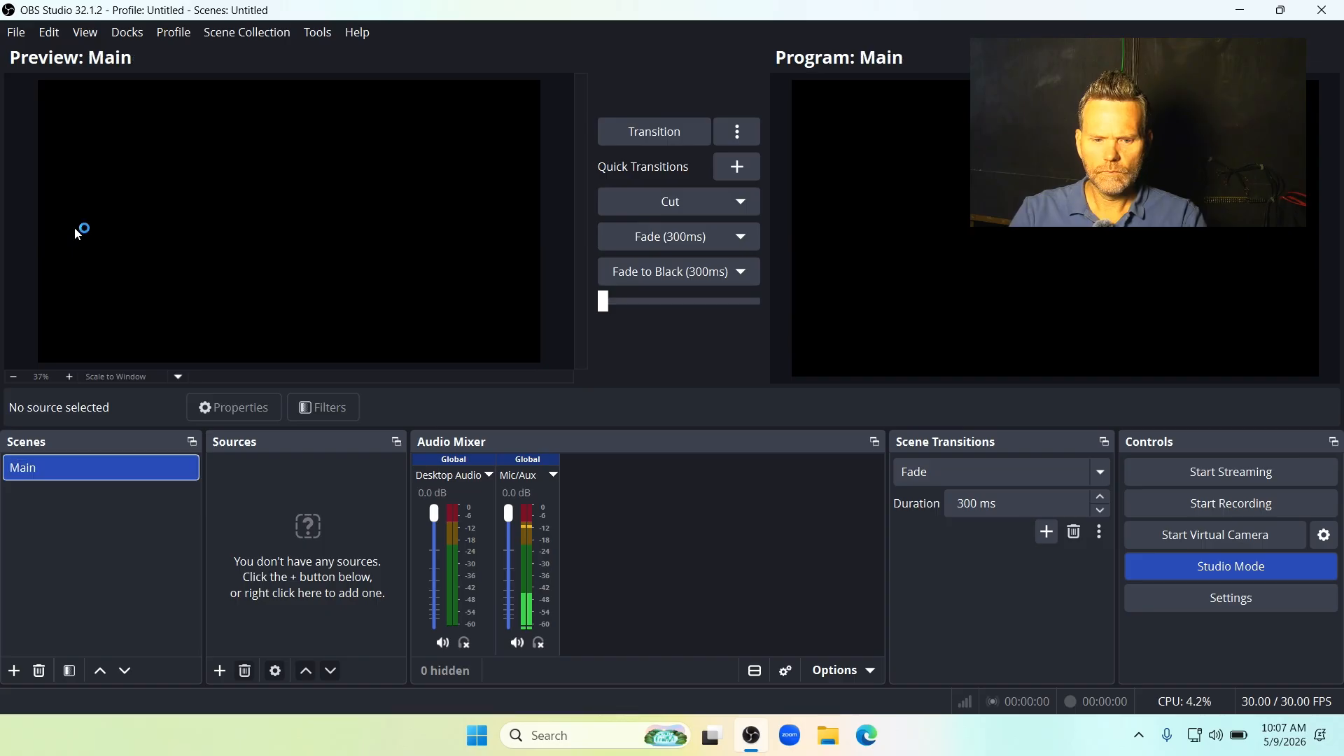
- Add a new NDI Source named PTZ Main to the Main scene
{"action": "left_click", "coordinate": [220, 671]}
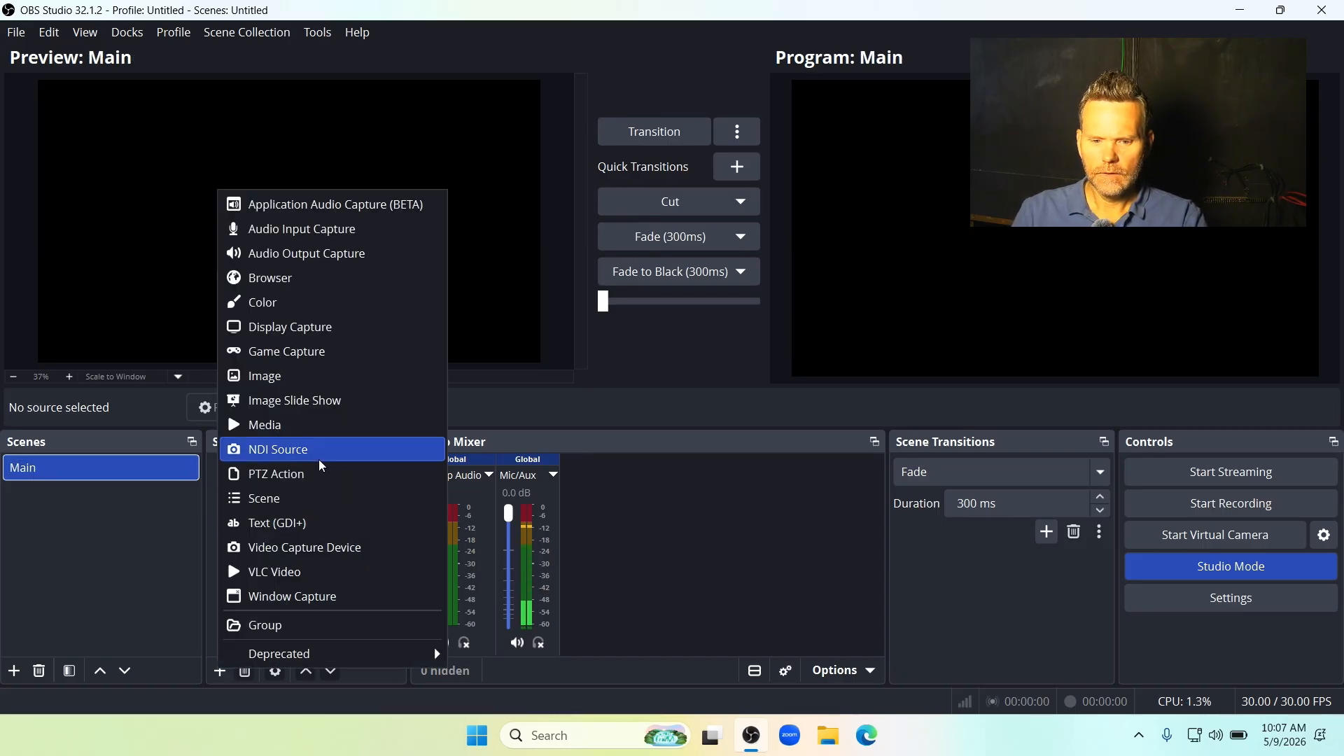
{"action": "left_click", "coordinate": [287, 449]}
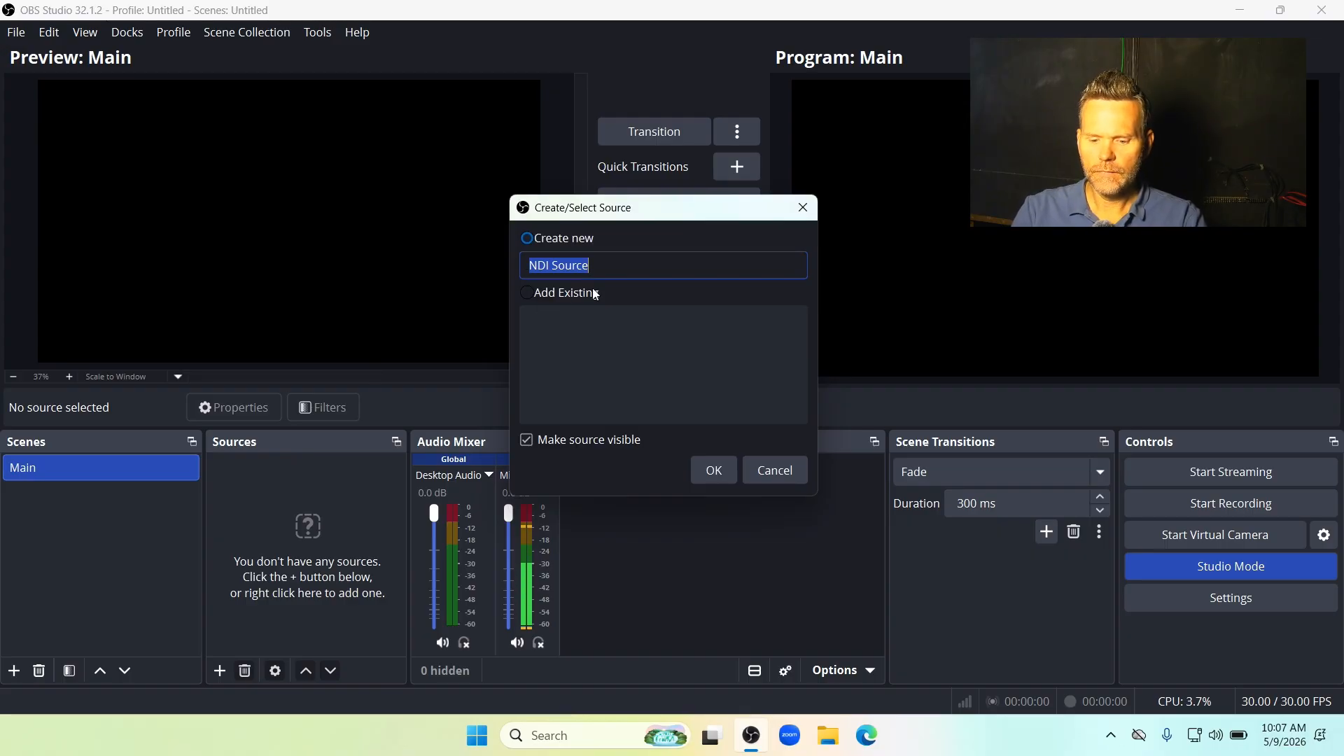
{"action": "type", "text": "PT"}
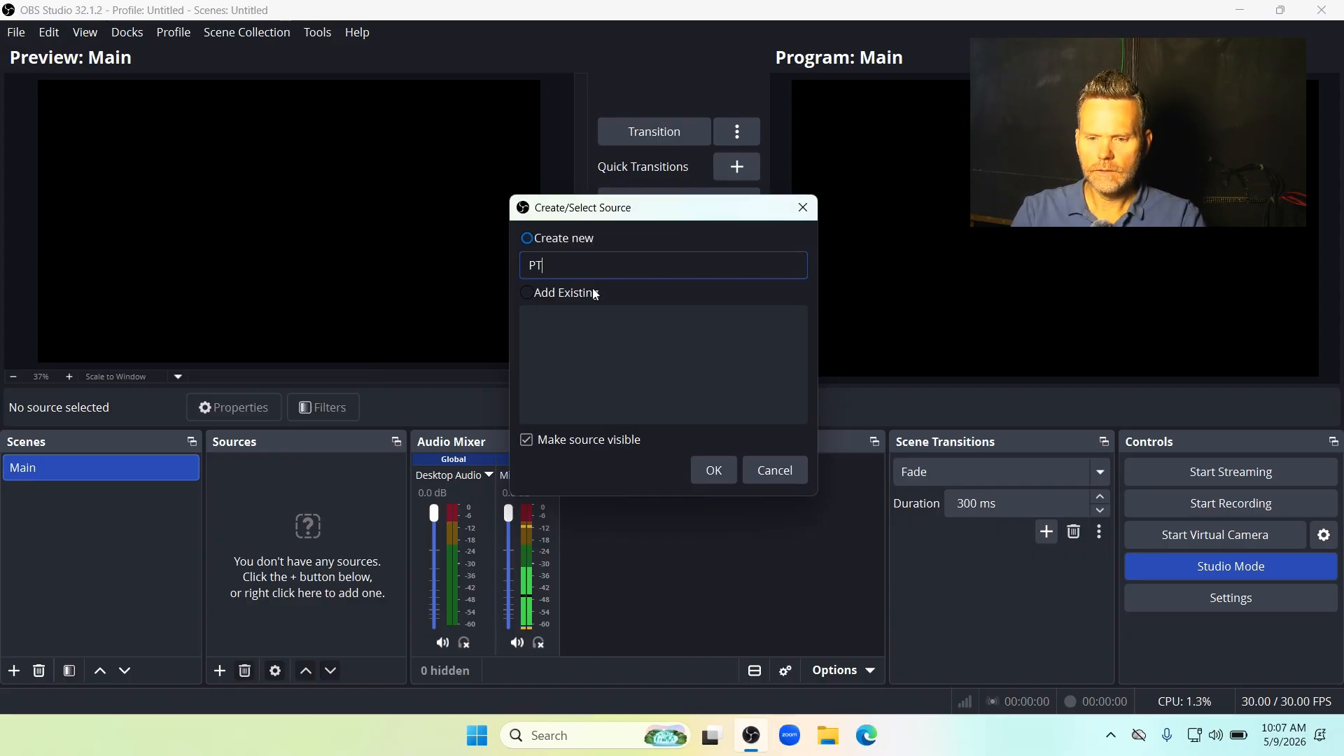
{"action": "type", "text": "Z Main"}
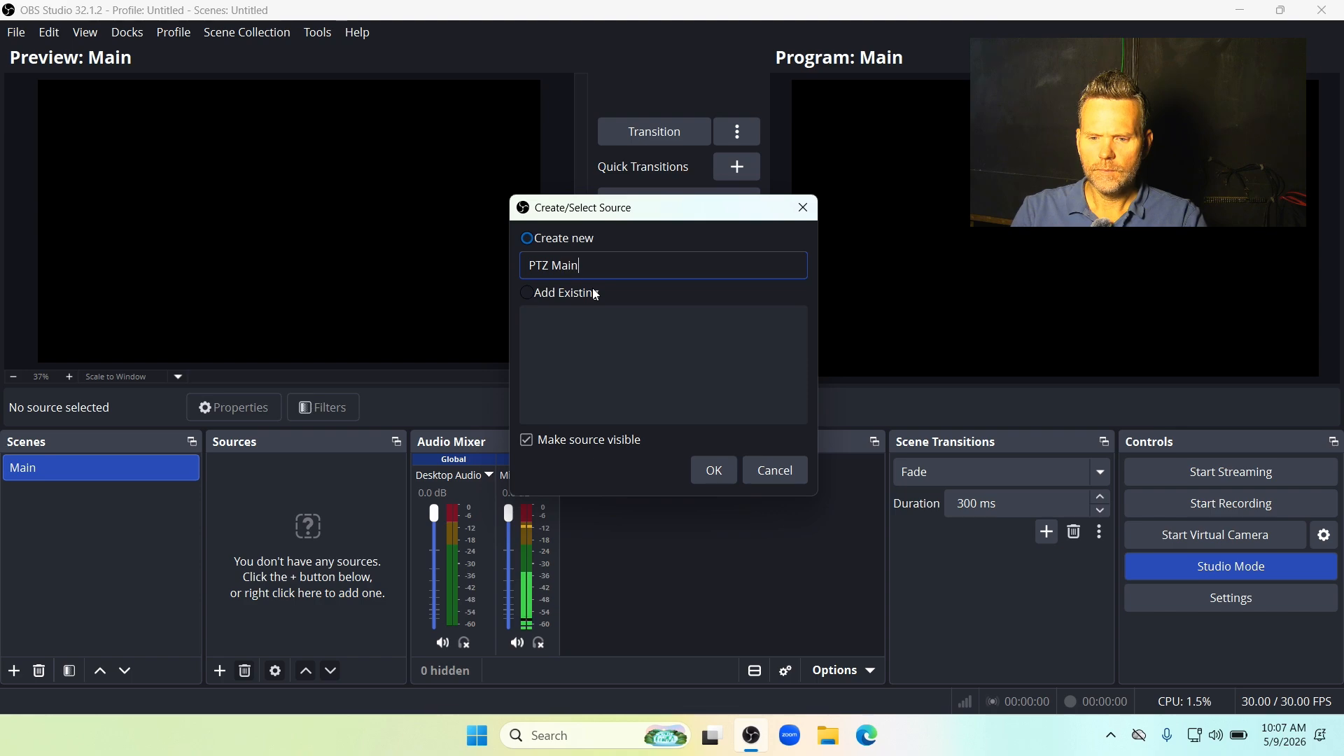
{"action": "left_click", "coordinate": [703, 471]}
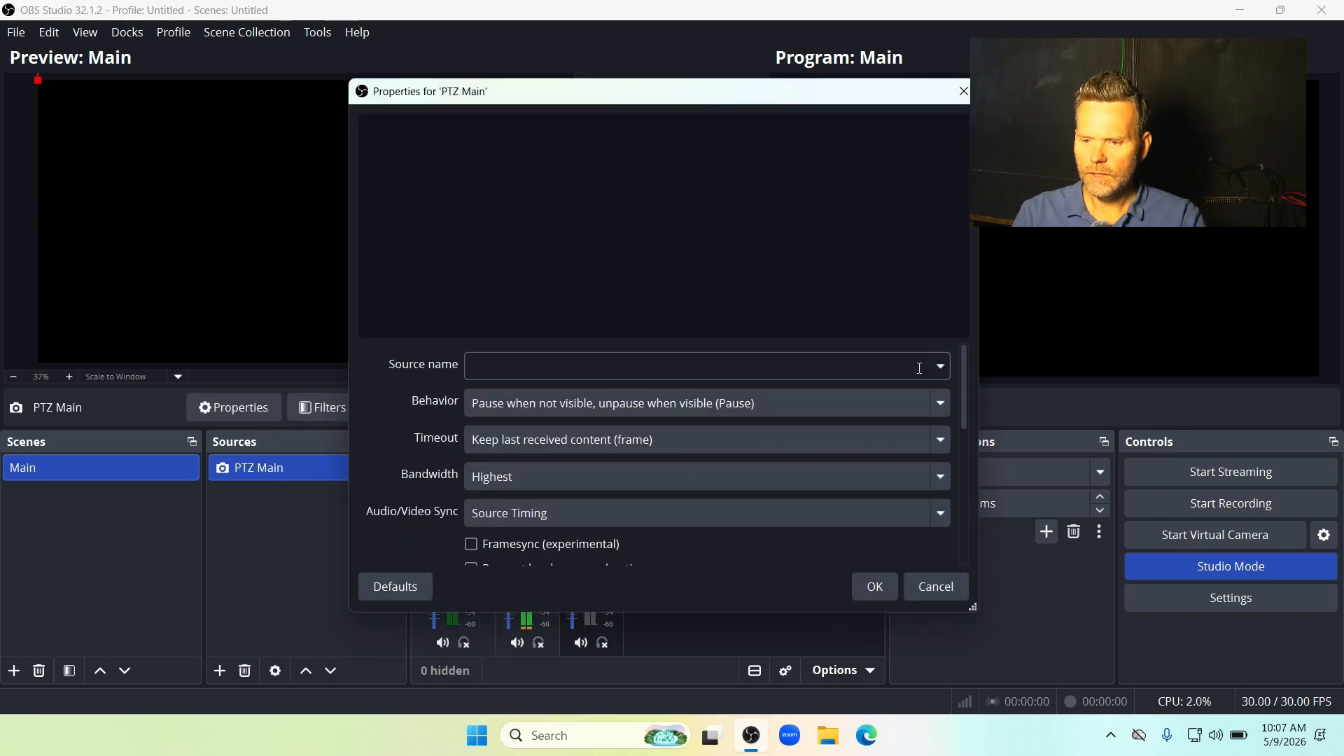
- Assign the UHD CAMERA NDI HX2 feed as the source name for PTZ Main and accept its properties
{"action": "left_click", "coordinate": [940, 366]}
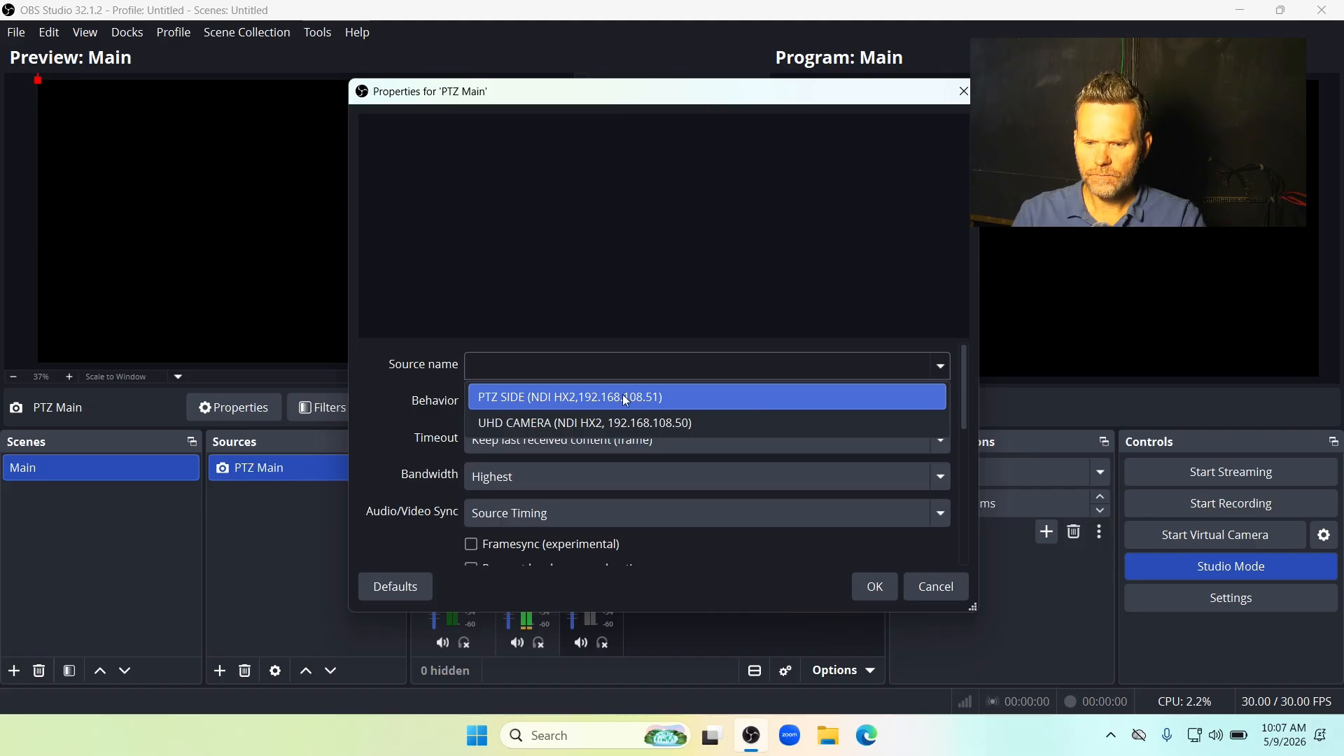
{"action": "left_click", "coordinate": [600, 425]}
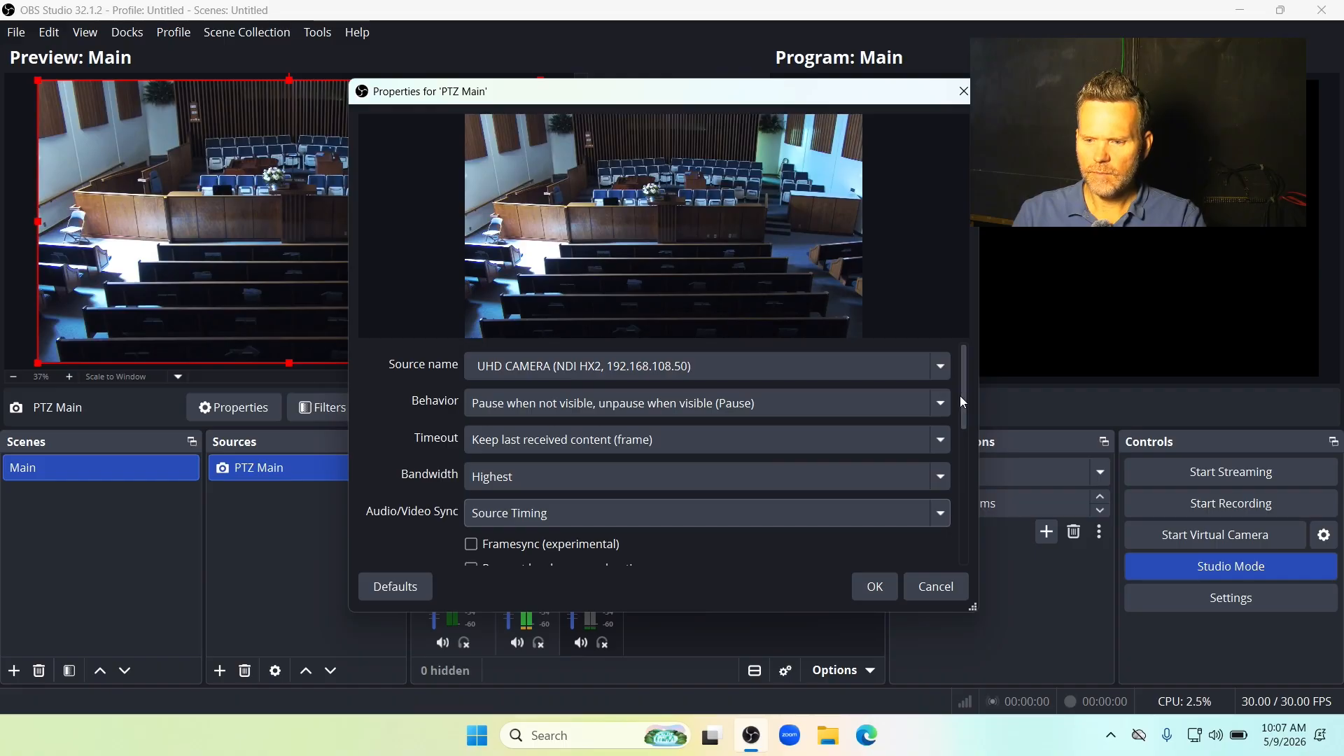
{"action": "left_click_drag", "start_coordinate": [961, 397], "coordinate": [948, 527]}
{"action": "left_click", "coordinate": [876, 587]}
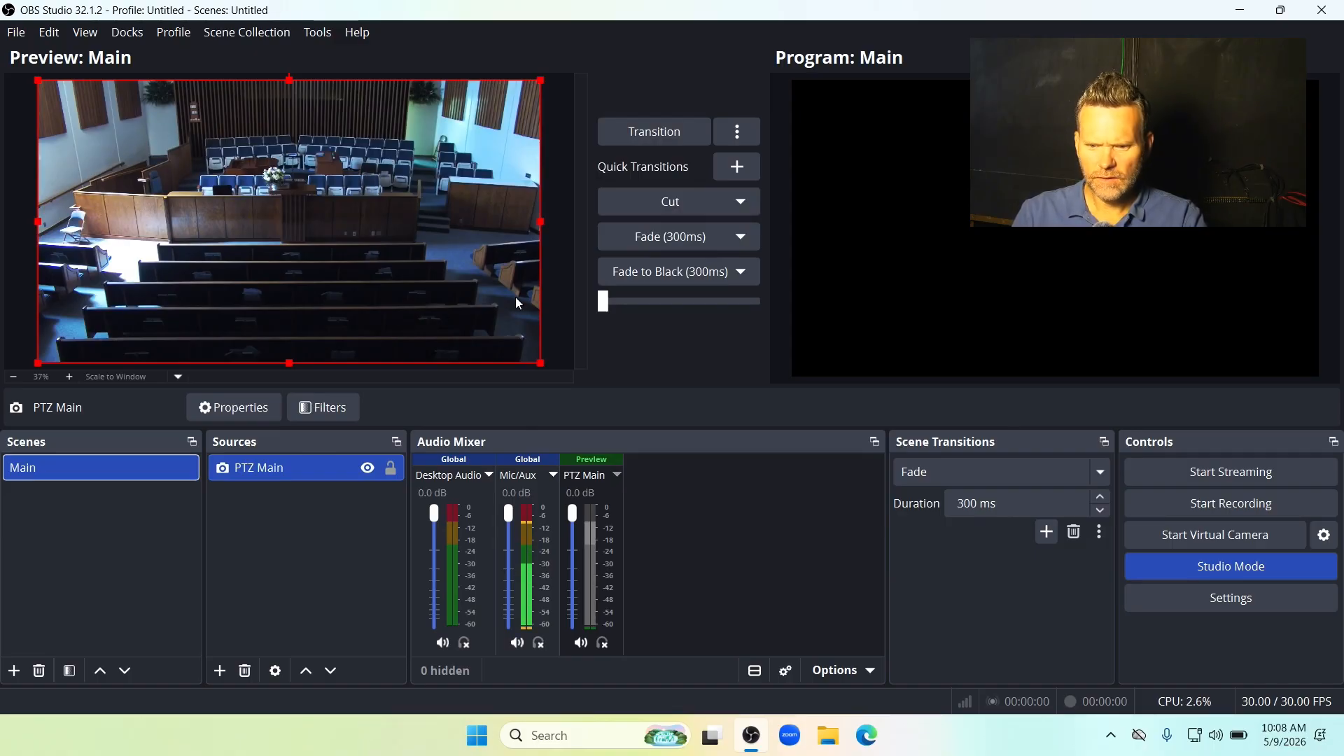
- Transition the Main scene from preview to program and deselect the PTZ Main source
{"action": "left_click", "coordinate": [651, 131]}
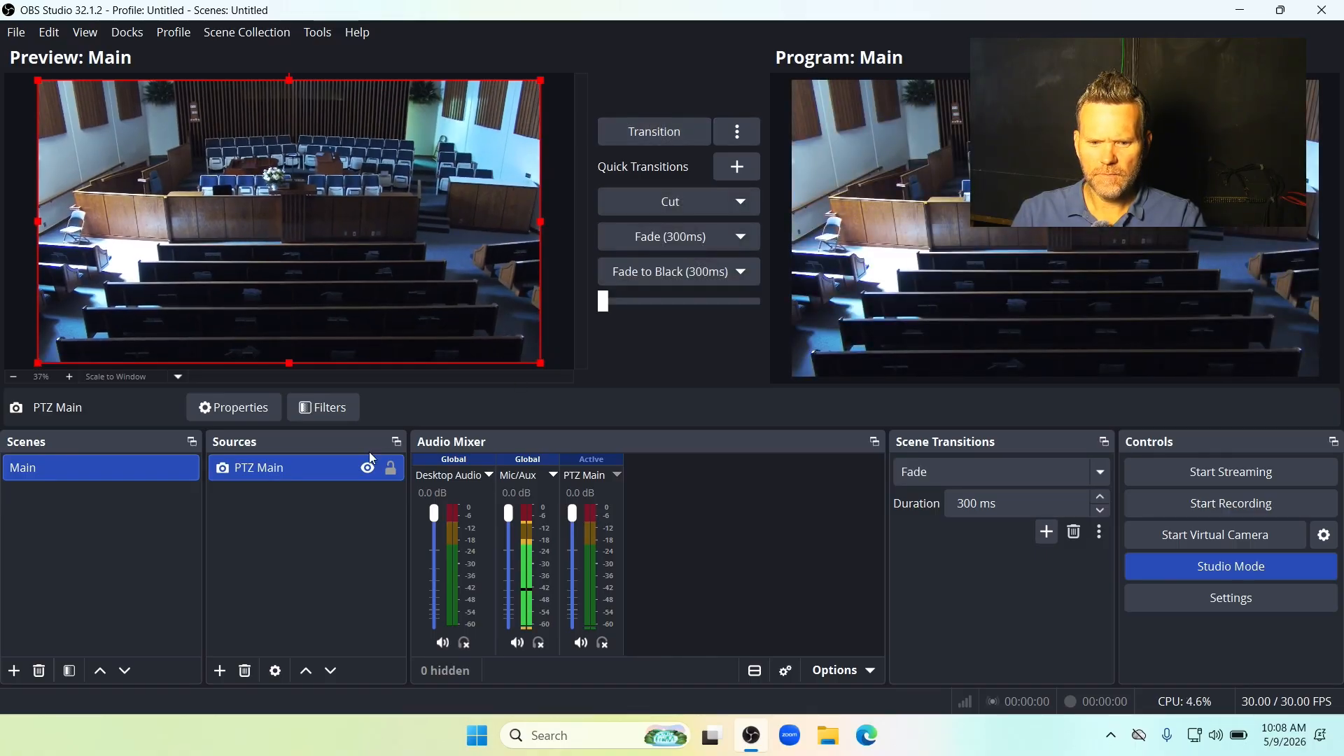
{"action": "left_click", "coordinate": [350, 543]}
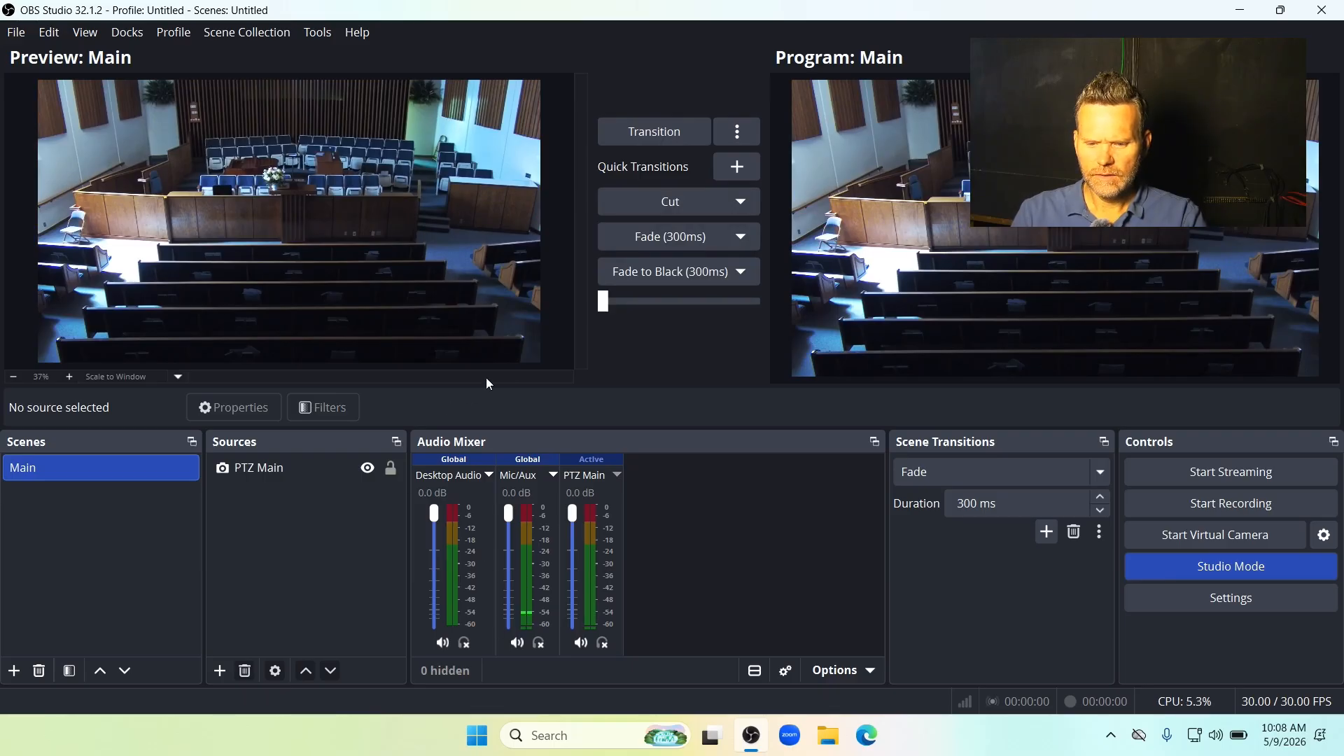
{"action": "left_click", "coordinate": [661, 133]}
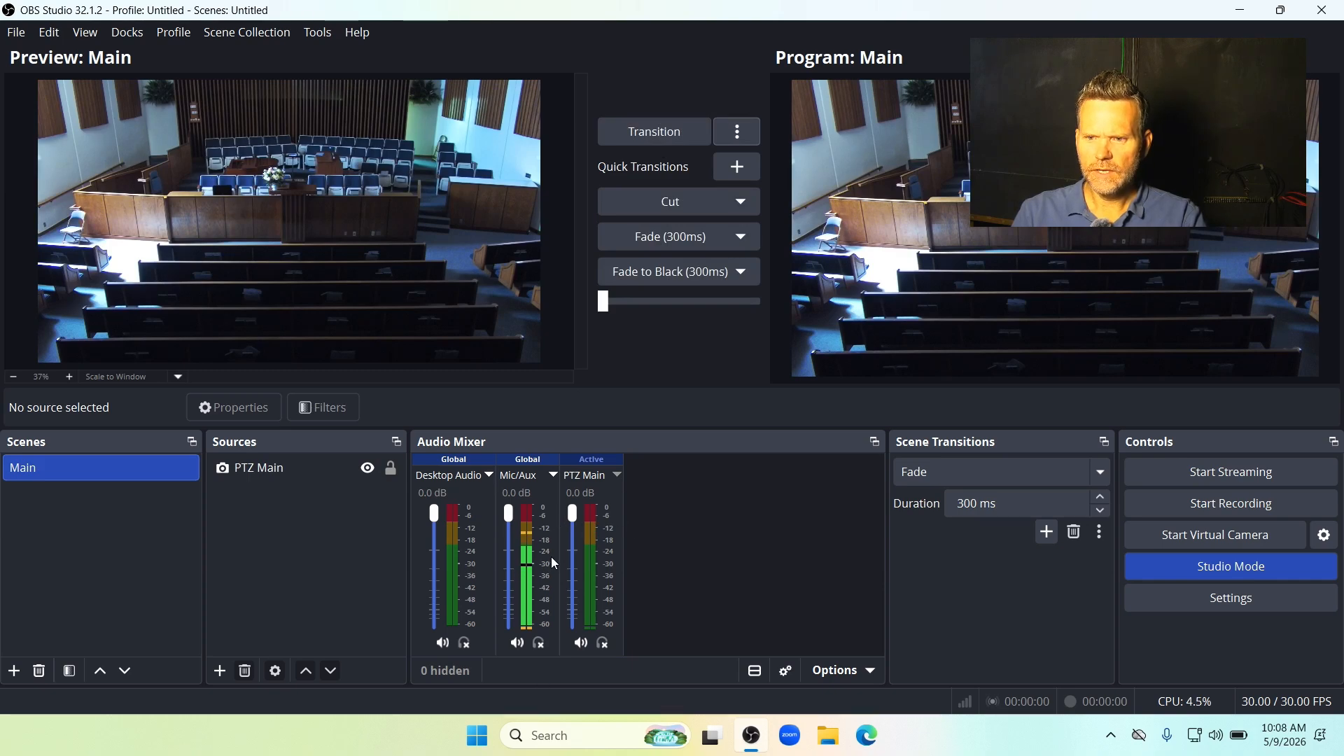
- Mute Mic/Aux and Desktop Audio, and set PTZ Main's audio monitoring to Monitor and Output
{"action": "left_click", "coordinate": [516, 644]}
{"action": "left_click", "coordinate": [443, 644]}
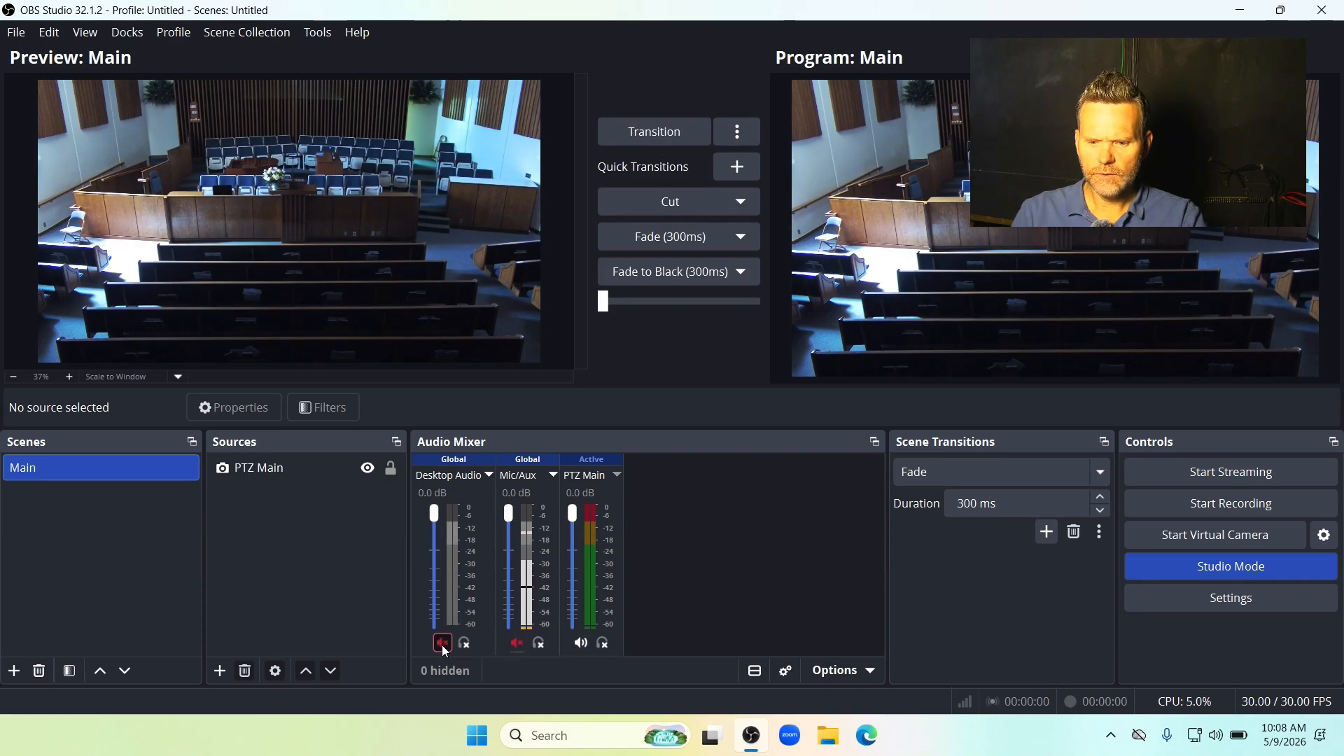
{"action": "left_click", "coordinate": [786, 670]}
{"action": "left_click", "coordinate": [810, 336]}
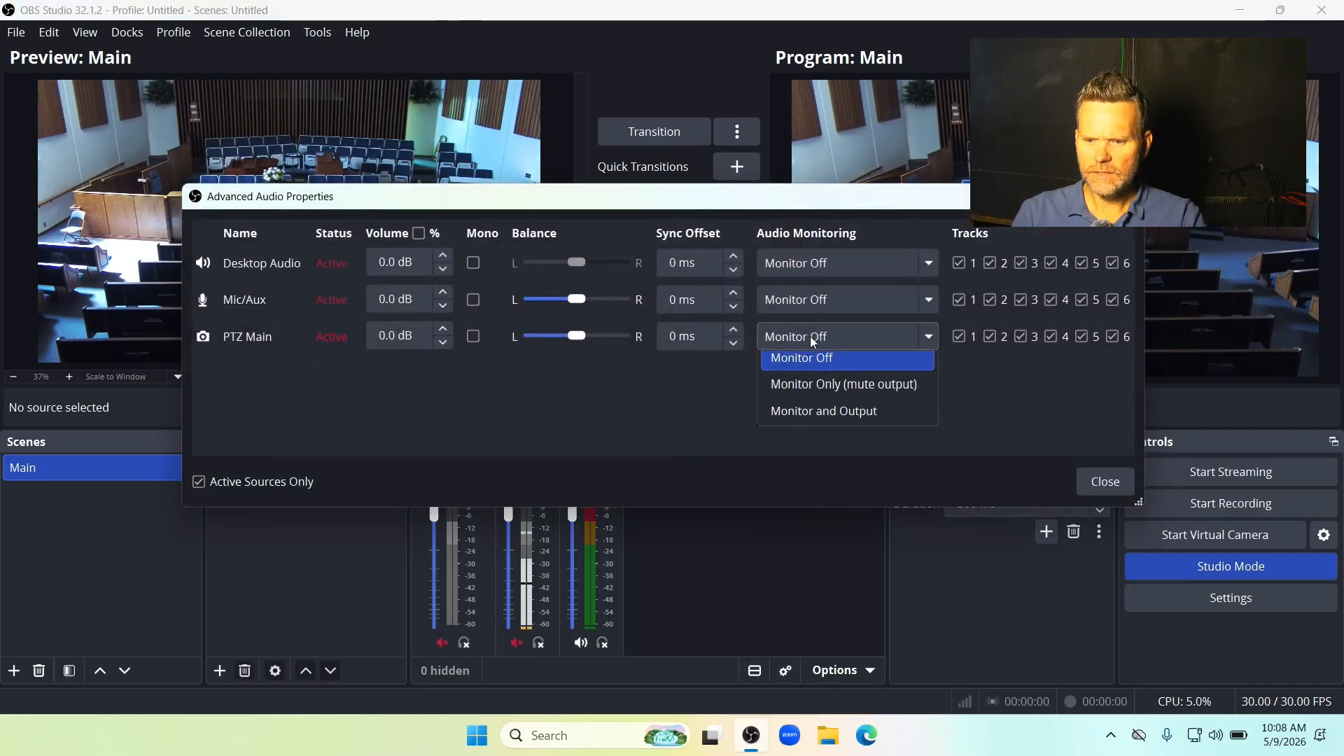
{"action": "left_click", "coordinate": [817, 419]}
{"action": "left_click", "coordinate": [1087, 481]}
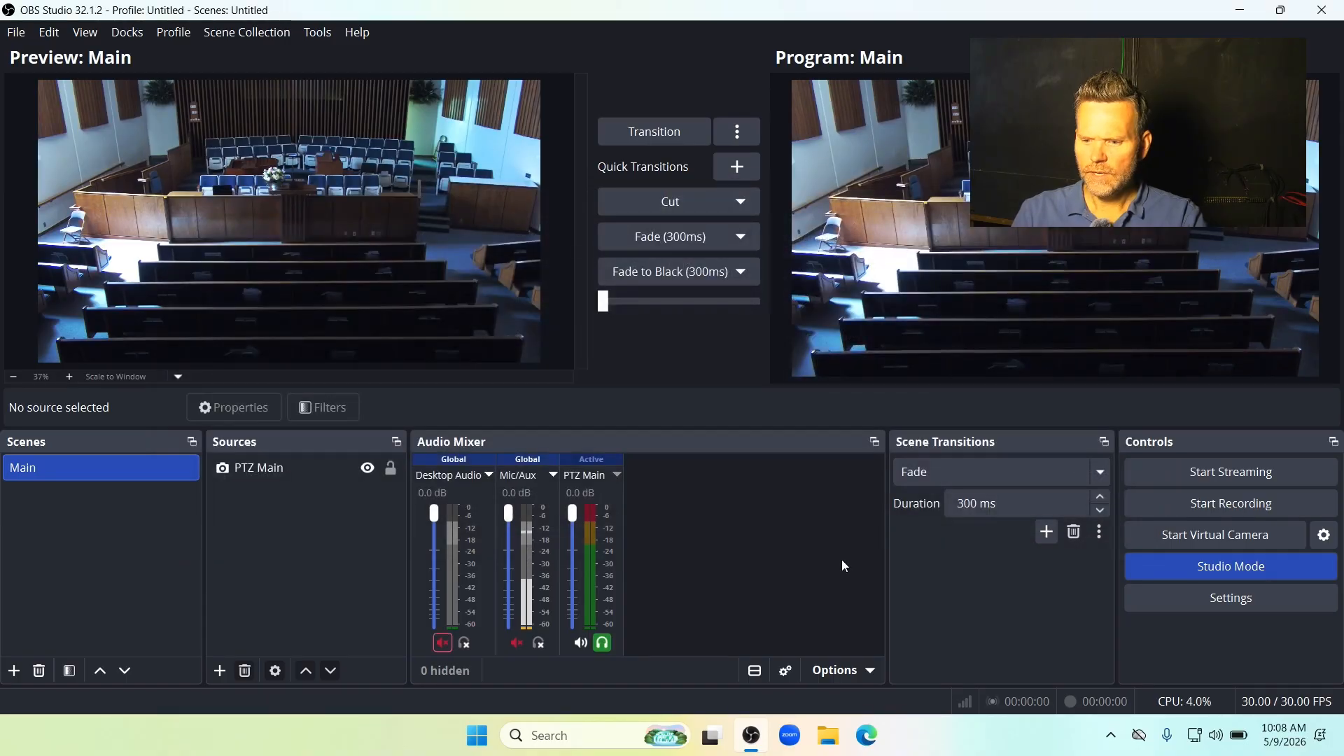
- Set the audio monitoring device to CABLE Input (VB-Audio Virtual Cable), apply the change and close the settings
{"action": "left_click", "coordinate": [1180, 596]}
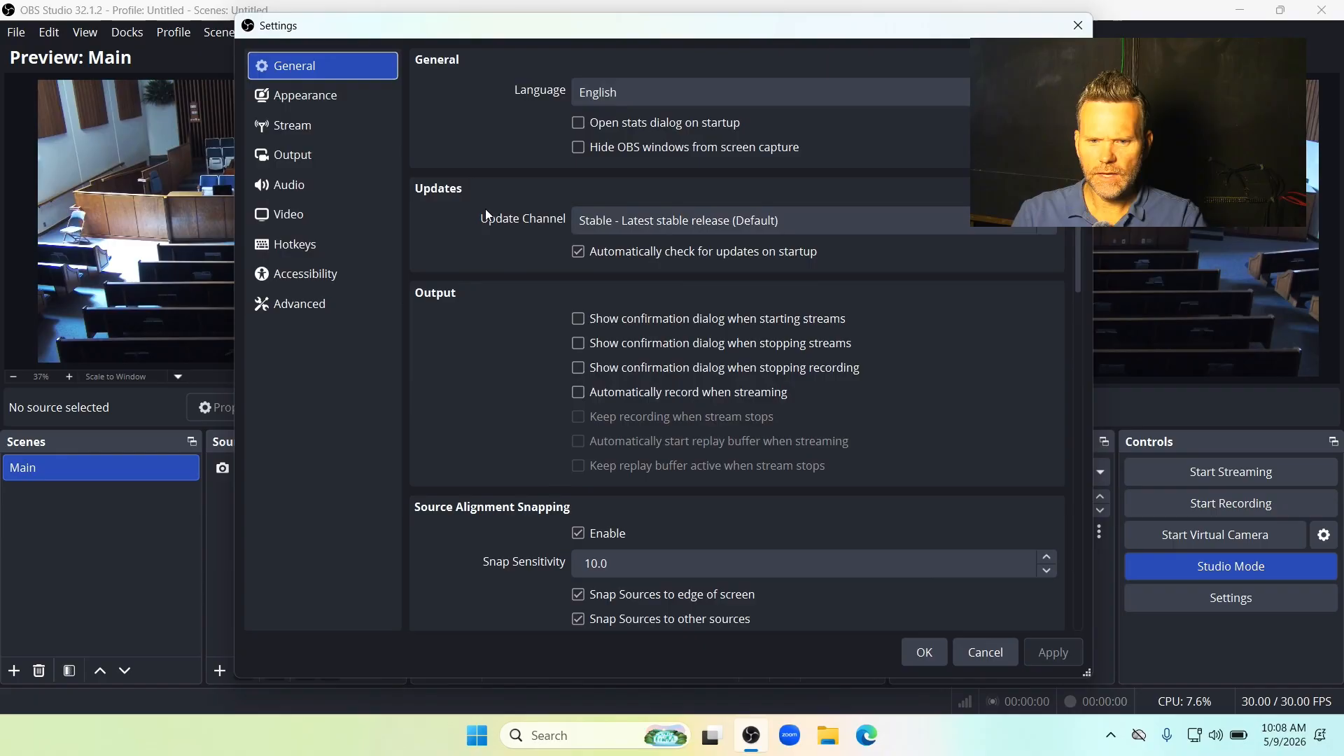
{"action": "left_click", "coordinate": [287, 182]}
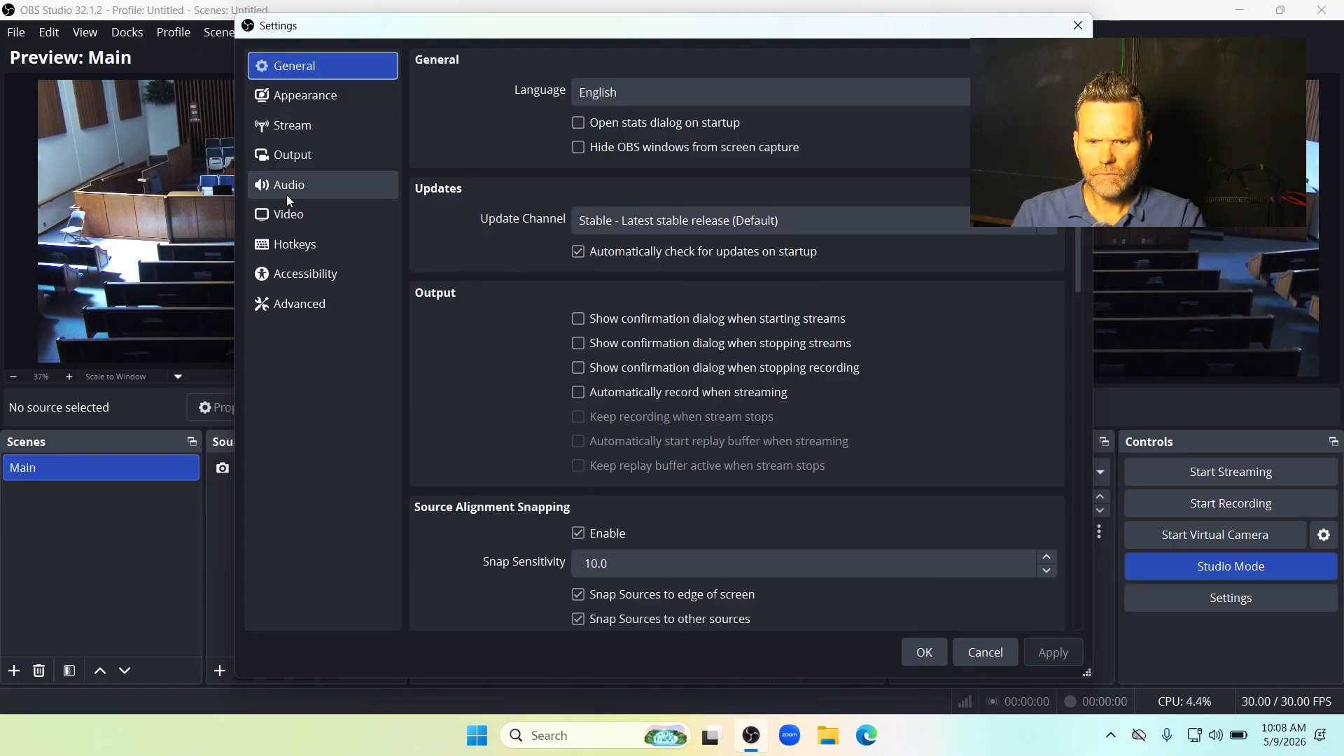
{"action": "scroll", "coordinate": [472, 504], "scroll_direction": "down", "scroll_amount": 3}
{"action": "left_click", "coordinate": [598, 453]}
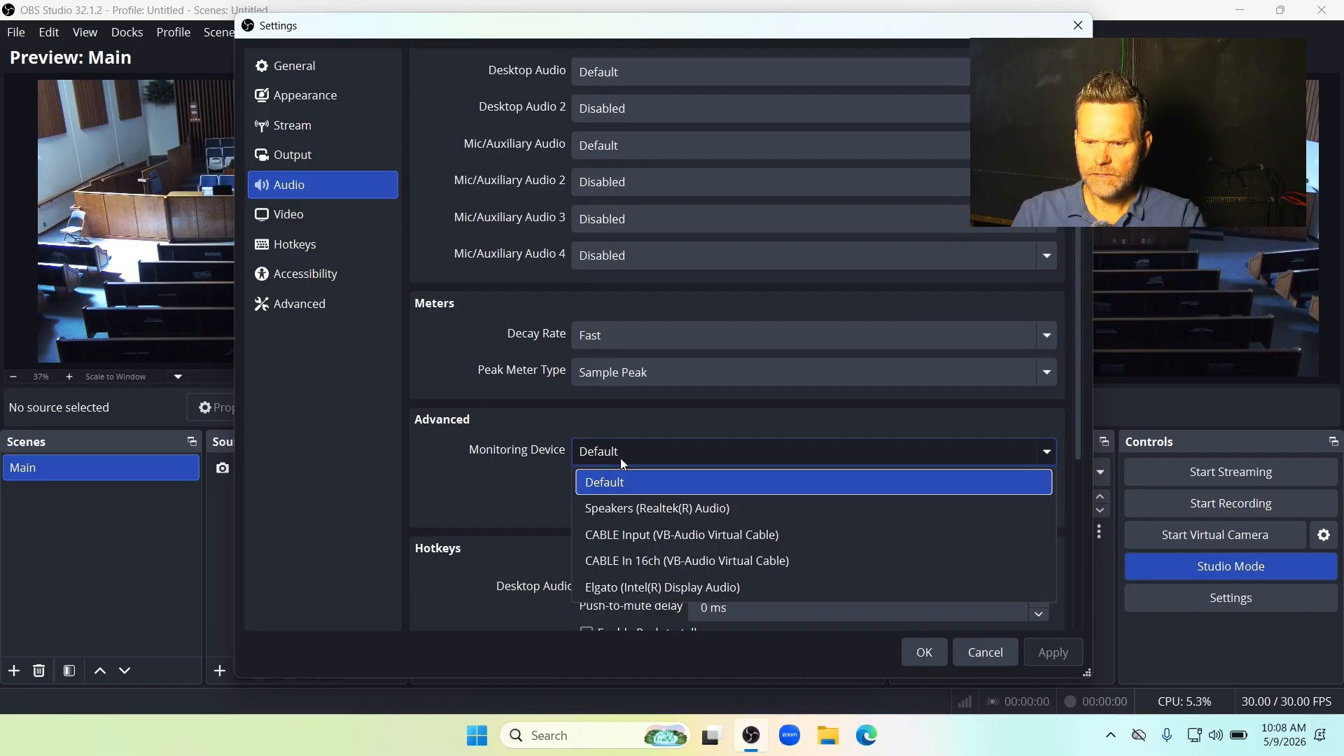
{"action": "left_click", "coordinate": [626, 540]}
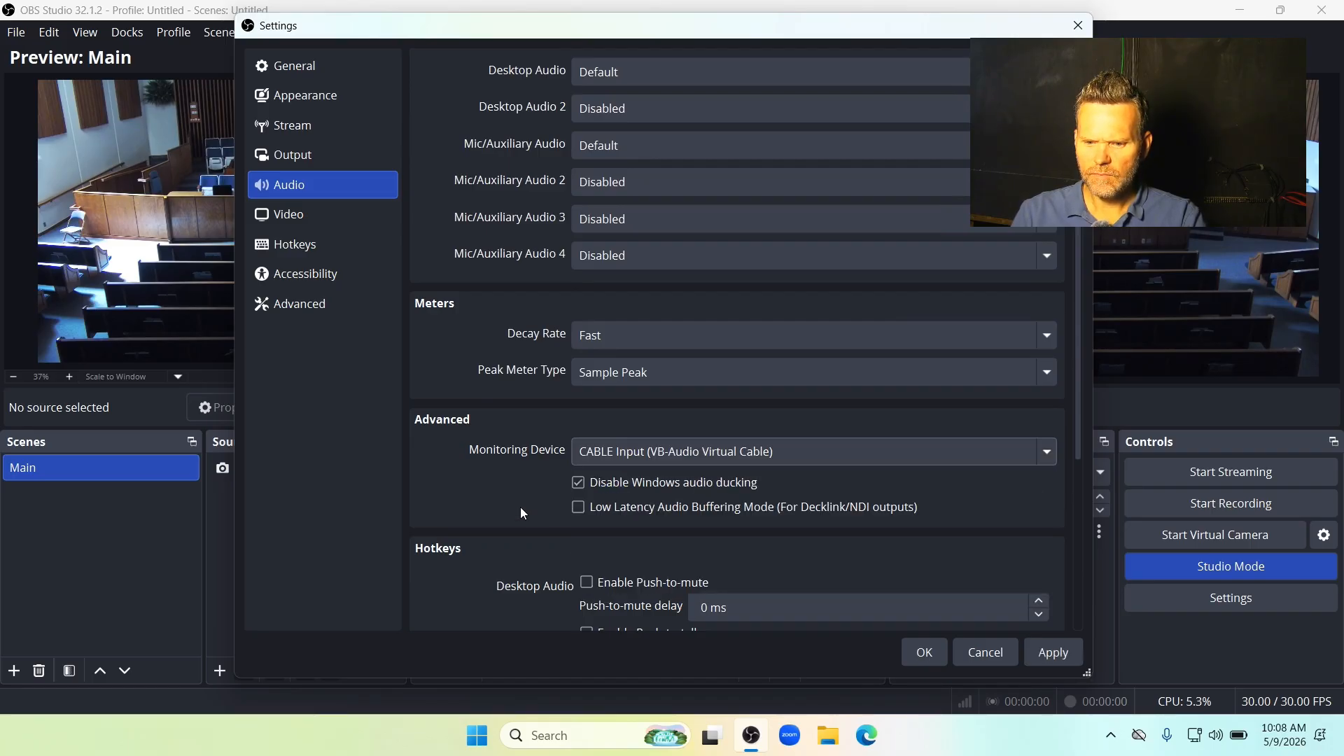
{"action": "scroll", "coordinate": [519, 507], "scroll_direction": "down", "scroll_amount": 1}
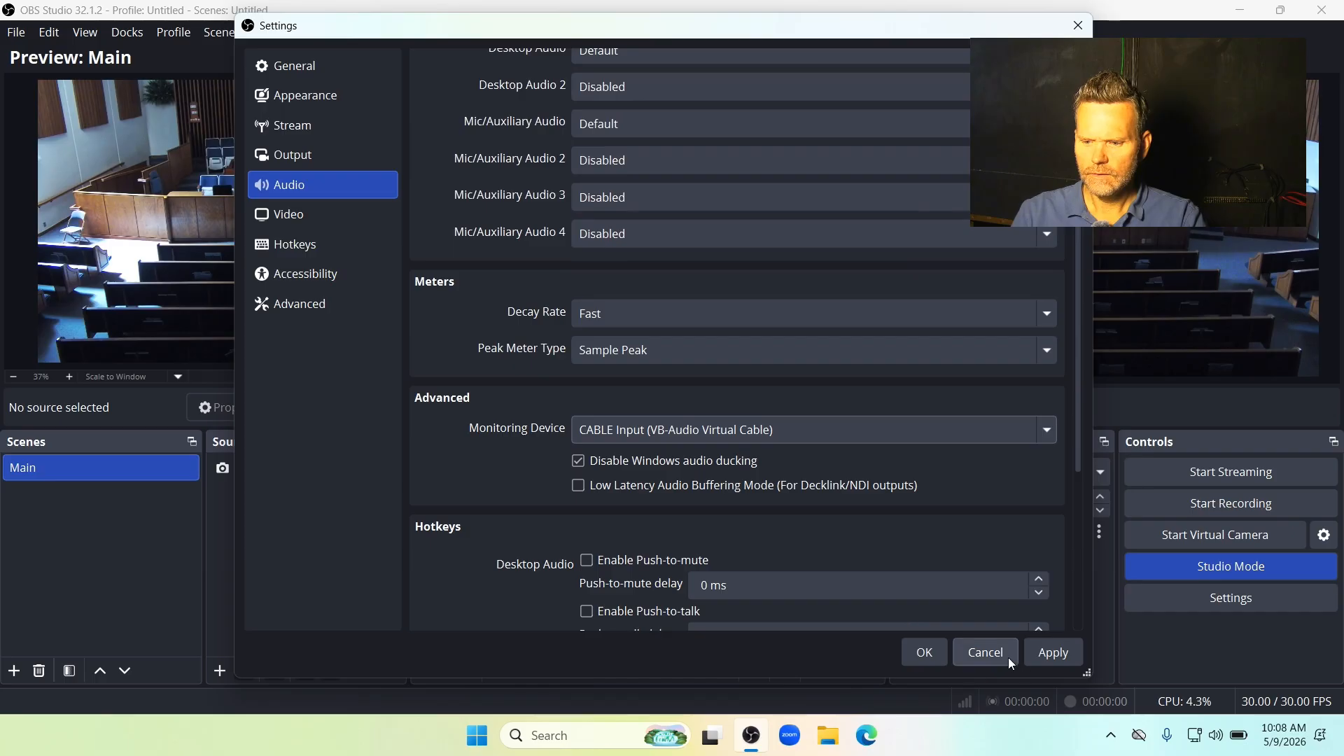
{"action": "left_click", "coordinate": [1042, 658]}
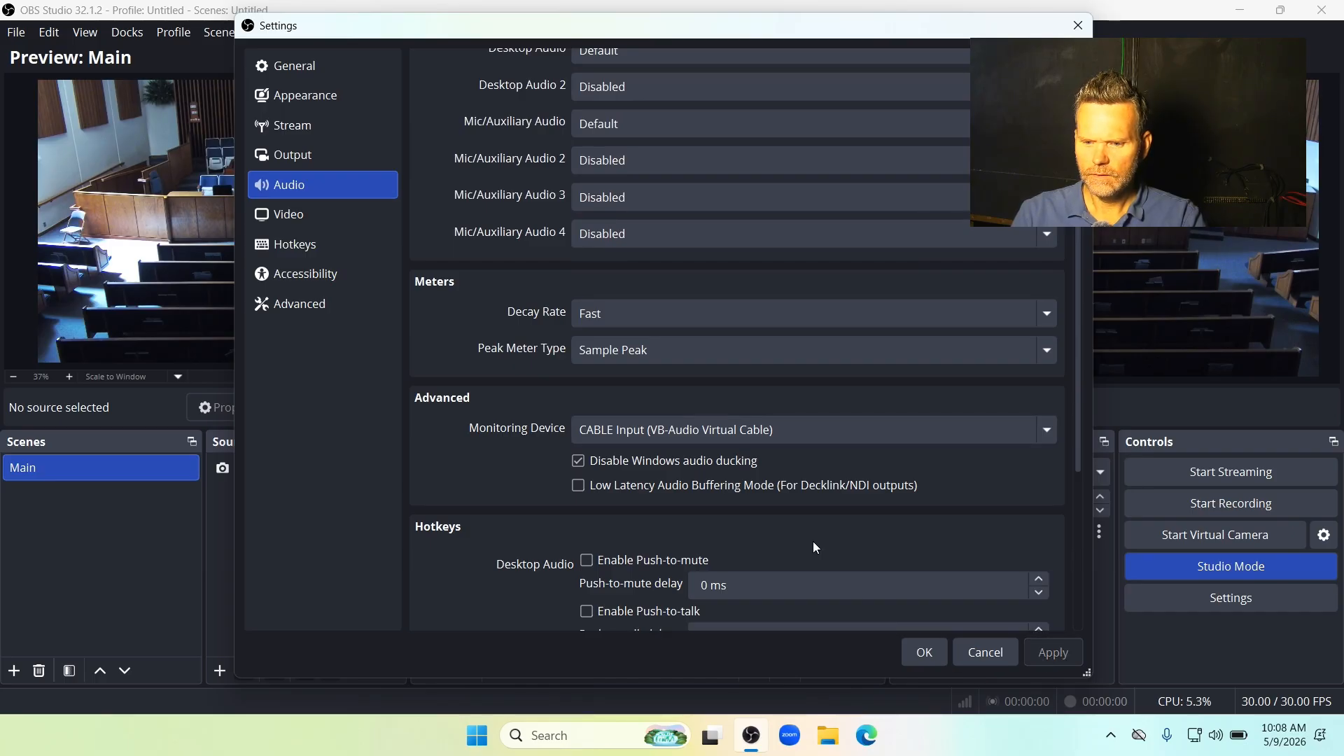
{"action": "left_click", "coordinate": [933, 654]}
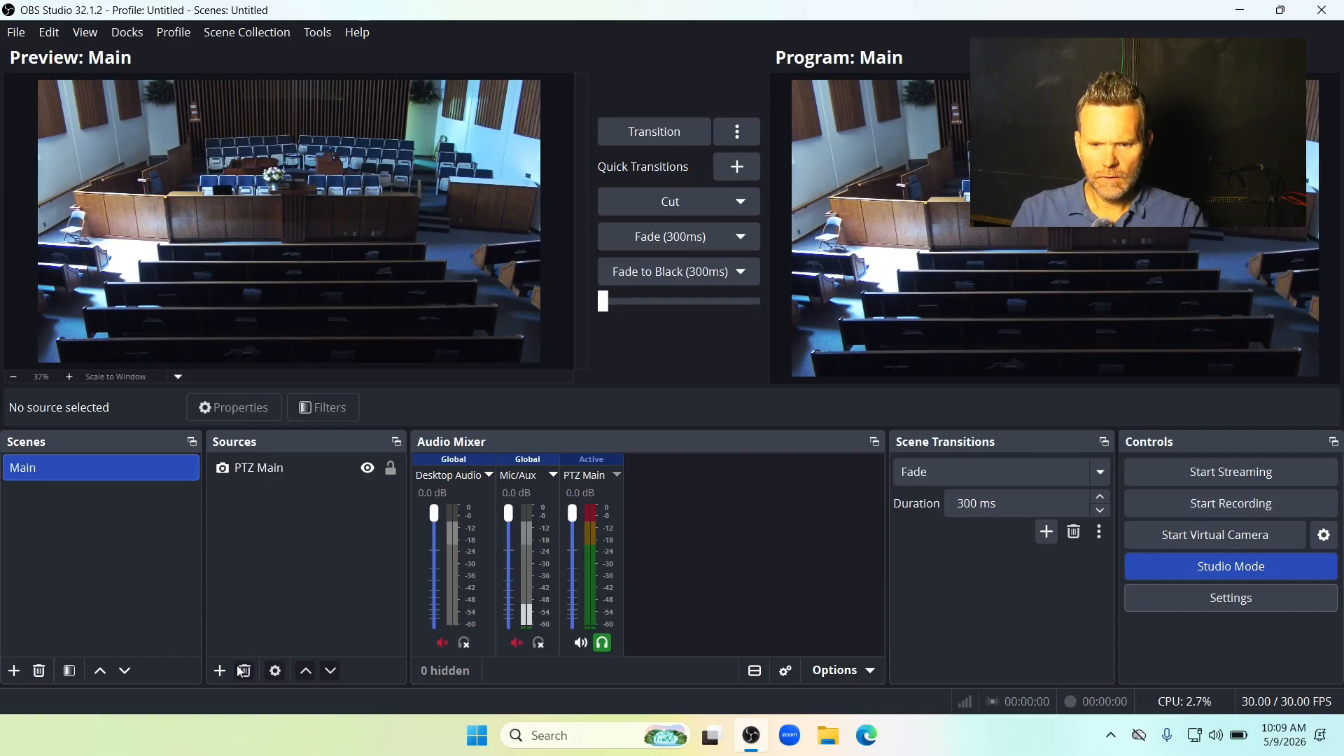
- Add a new scene named Welcome
{"action": "left_click", "coordinate": [15, 671]}
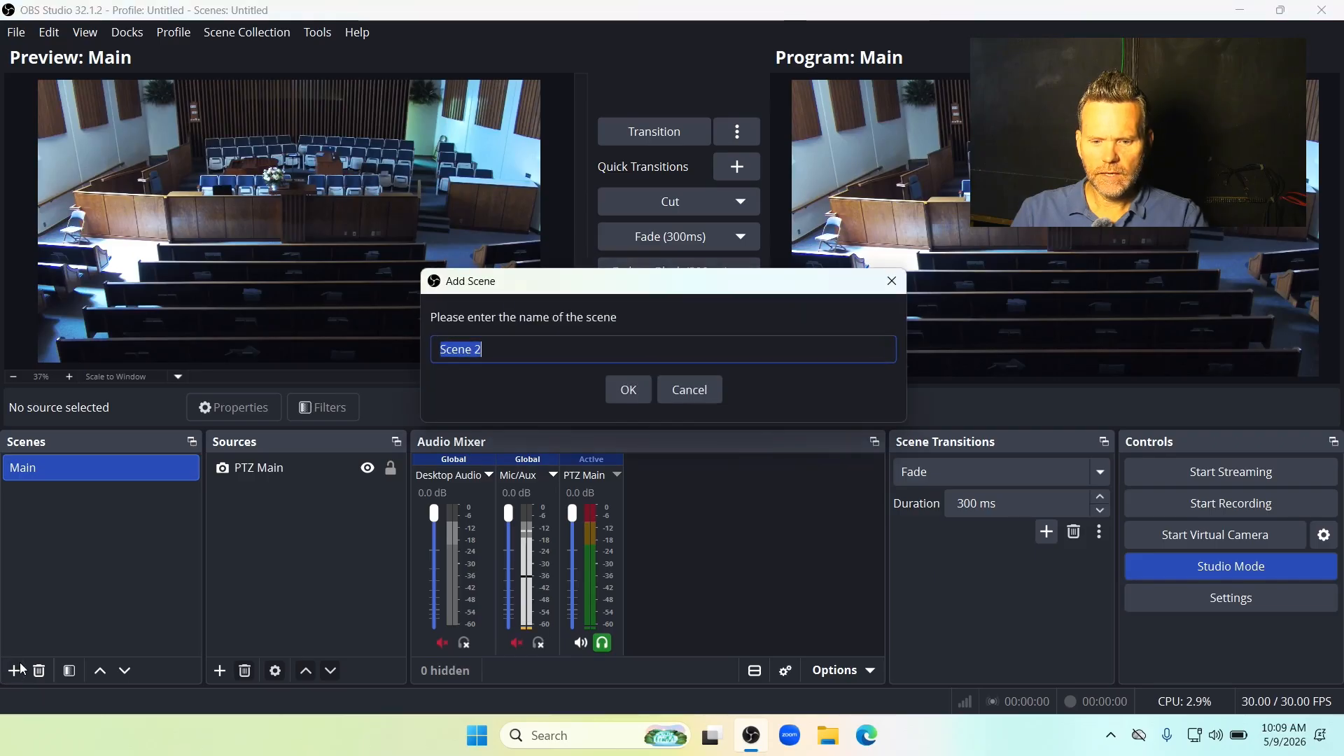
{"action": "type", "text": "Wel"}
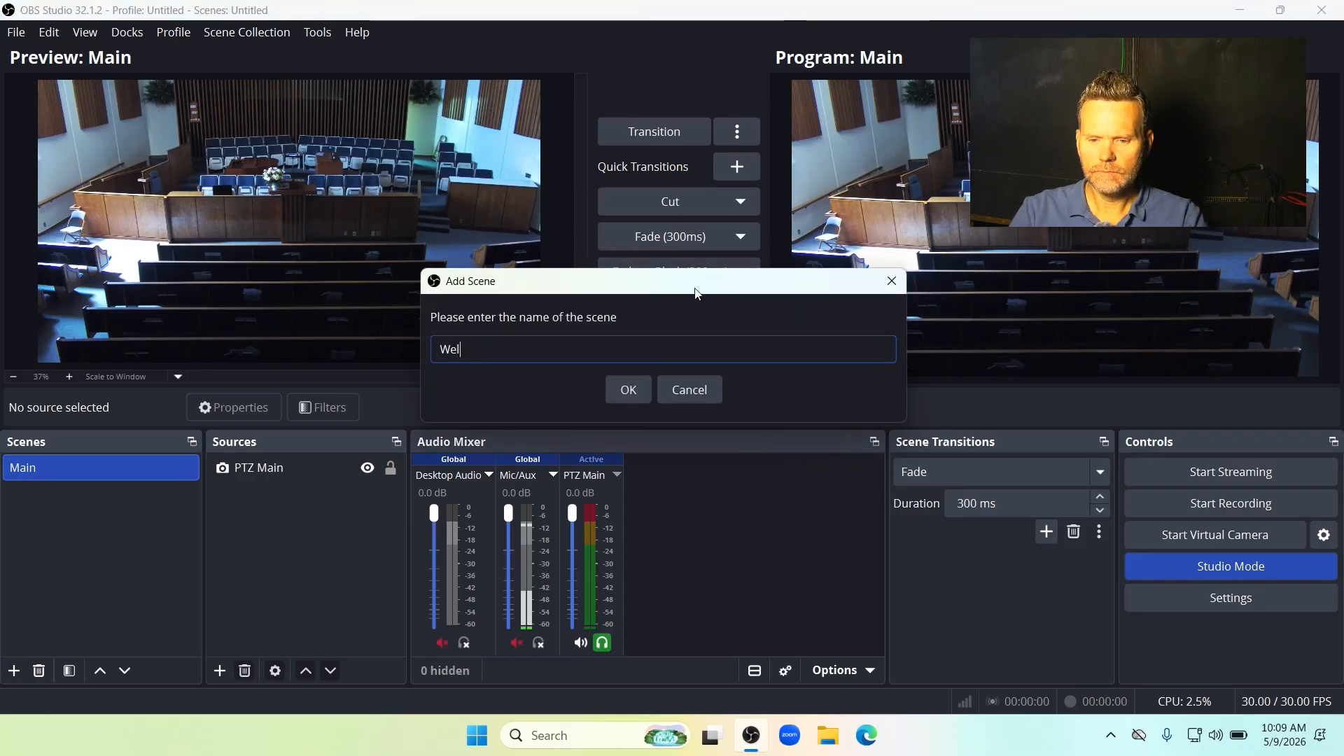
{"action": "left_click", "coordinate": [623, 394]}
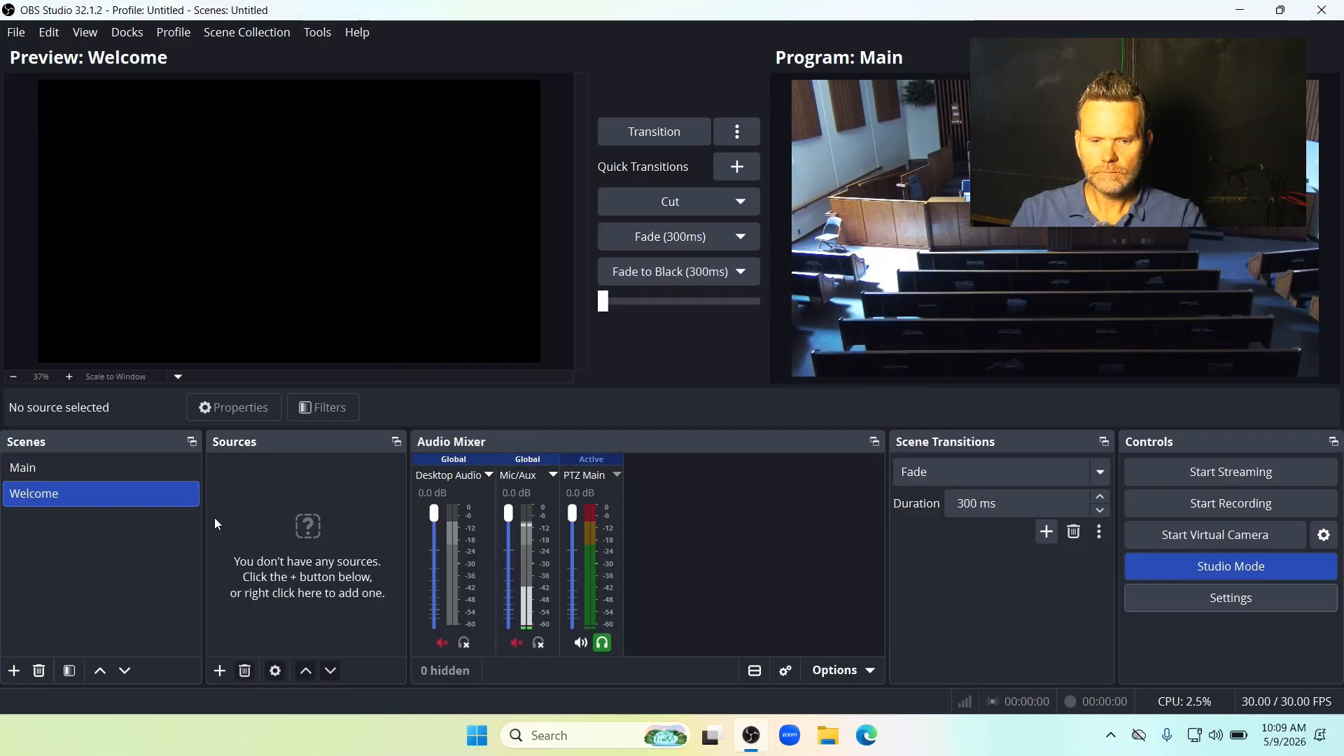
- Add a new Image source named Mesa Temple to the Welcome scene
{"action": "left_click", "coordinate": [221, 672]}
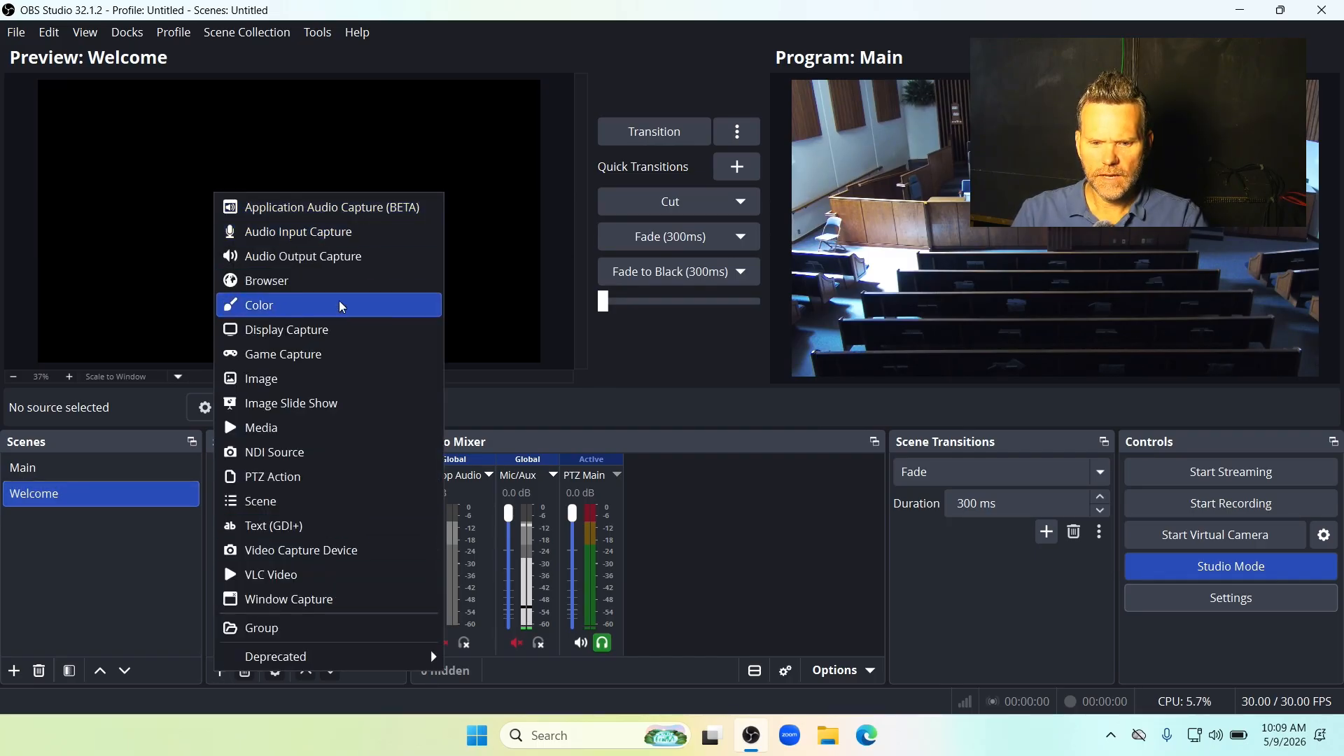
{"action": "left_click", "coordinate": [269, 379]}
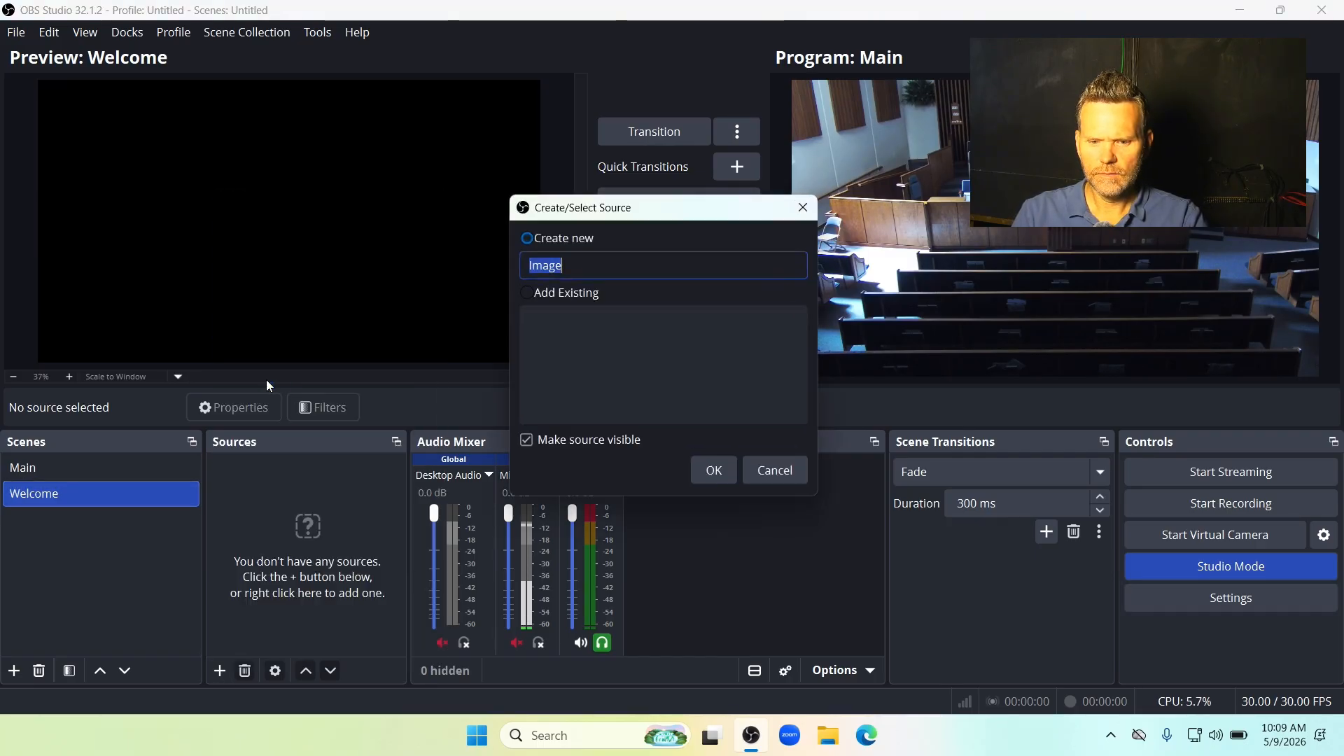
{"action": "type", "text": "Mesa Tem"}
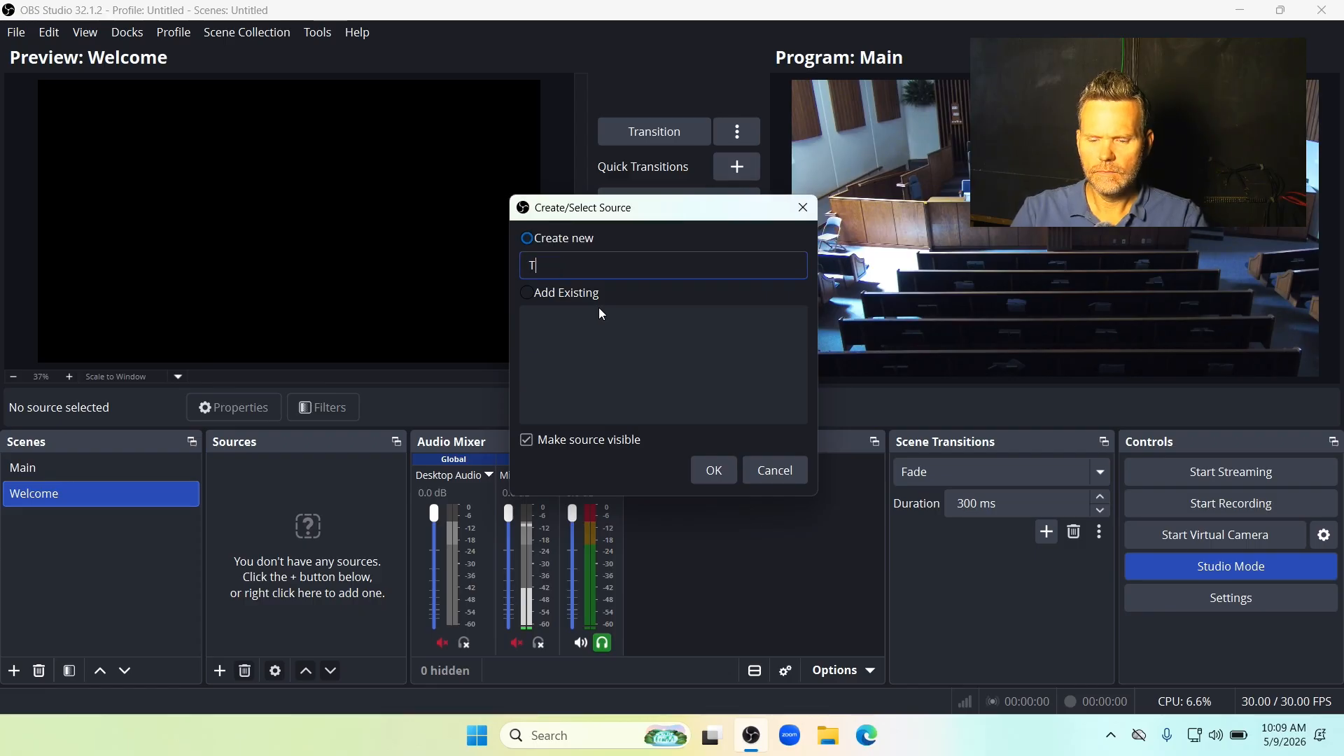
{"action": "type", "text": "ple"}
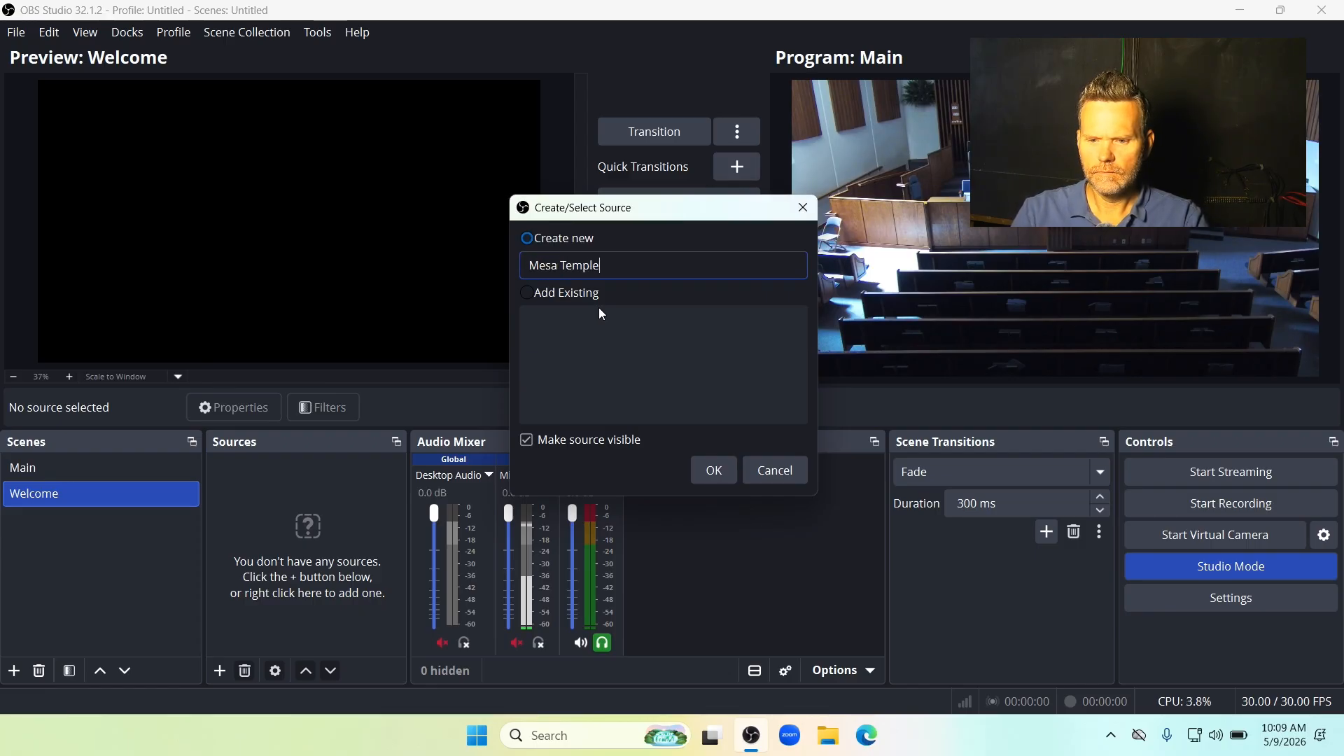
{"action": "left_click", "coordinate": [706, 470]}
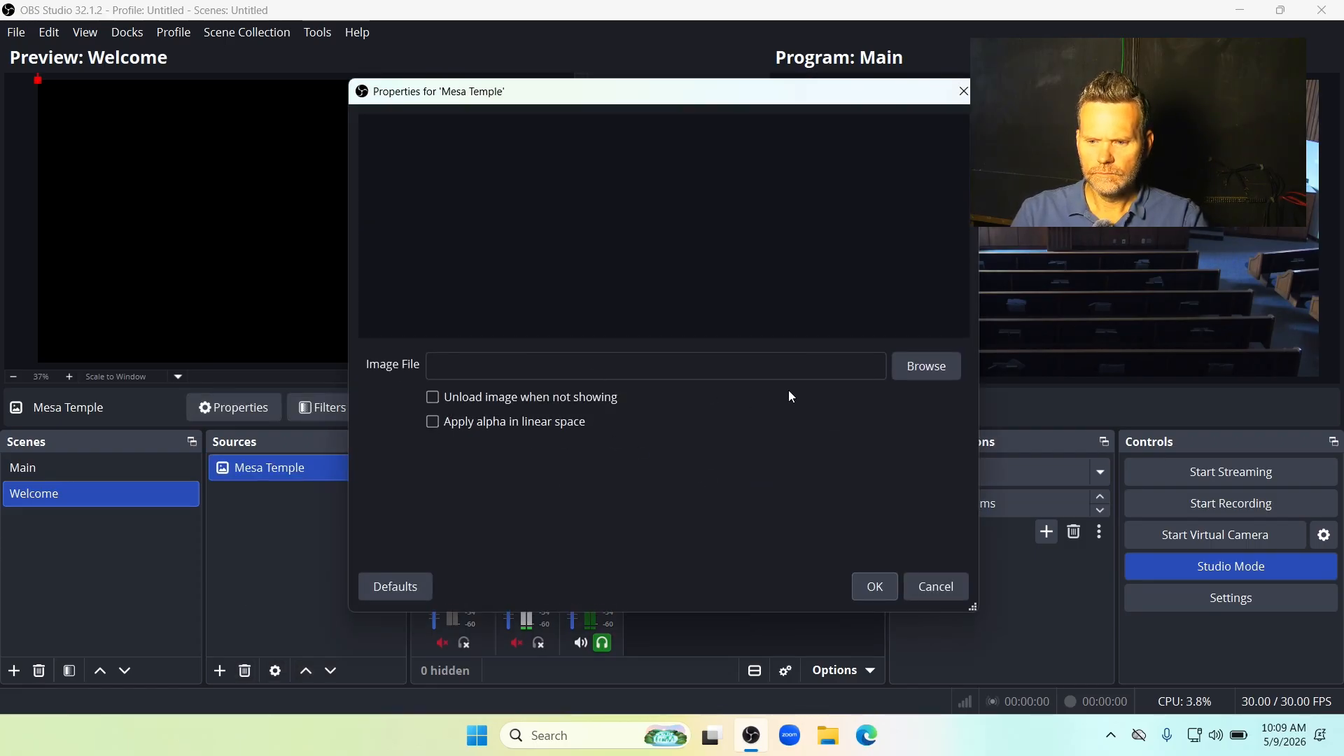
- Load Mesa Temple.jpg from the Broadcasts Images folder into the source and enlarge the image to nearly fill the canvas
{"action": "left_click", "coordinate": [913, 365]}
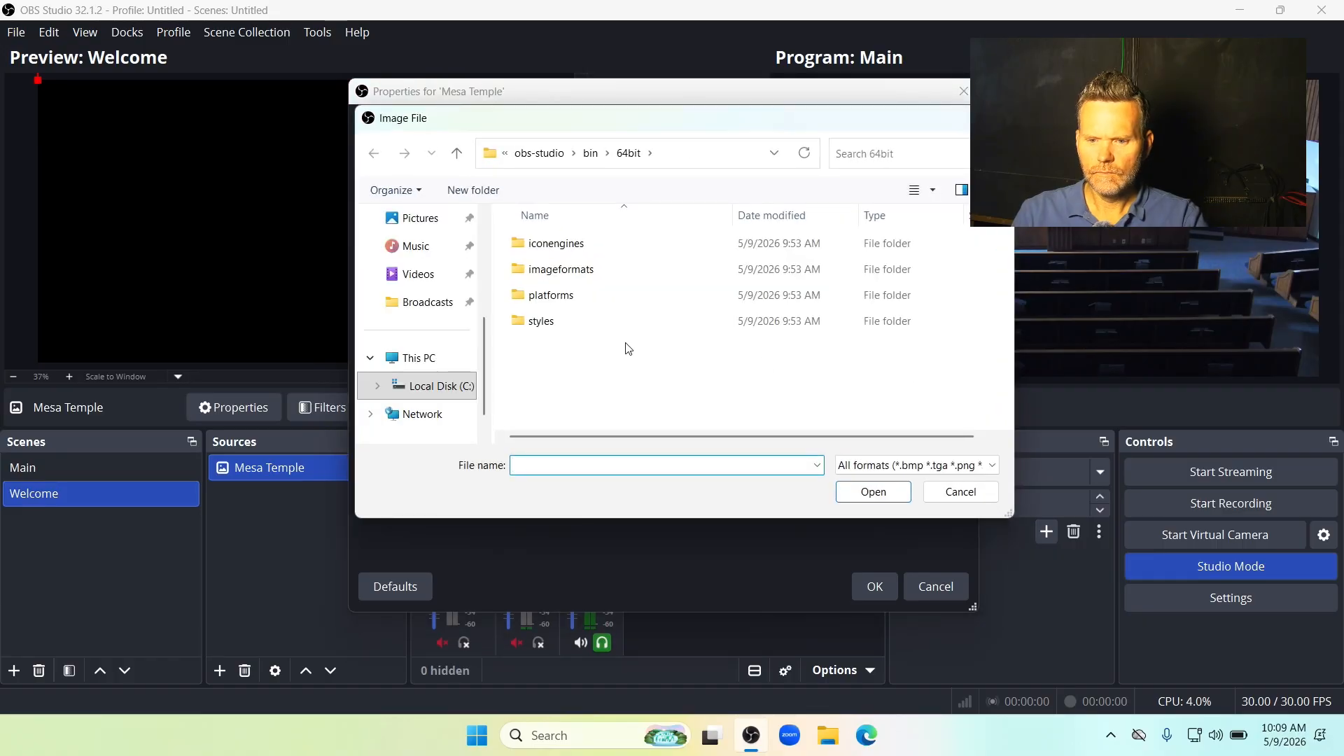
{"action": "left_click", "coordinate": [420, 302]}
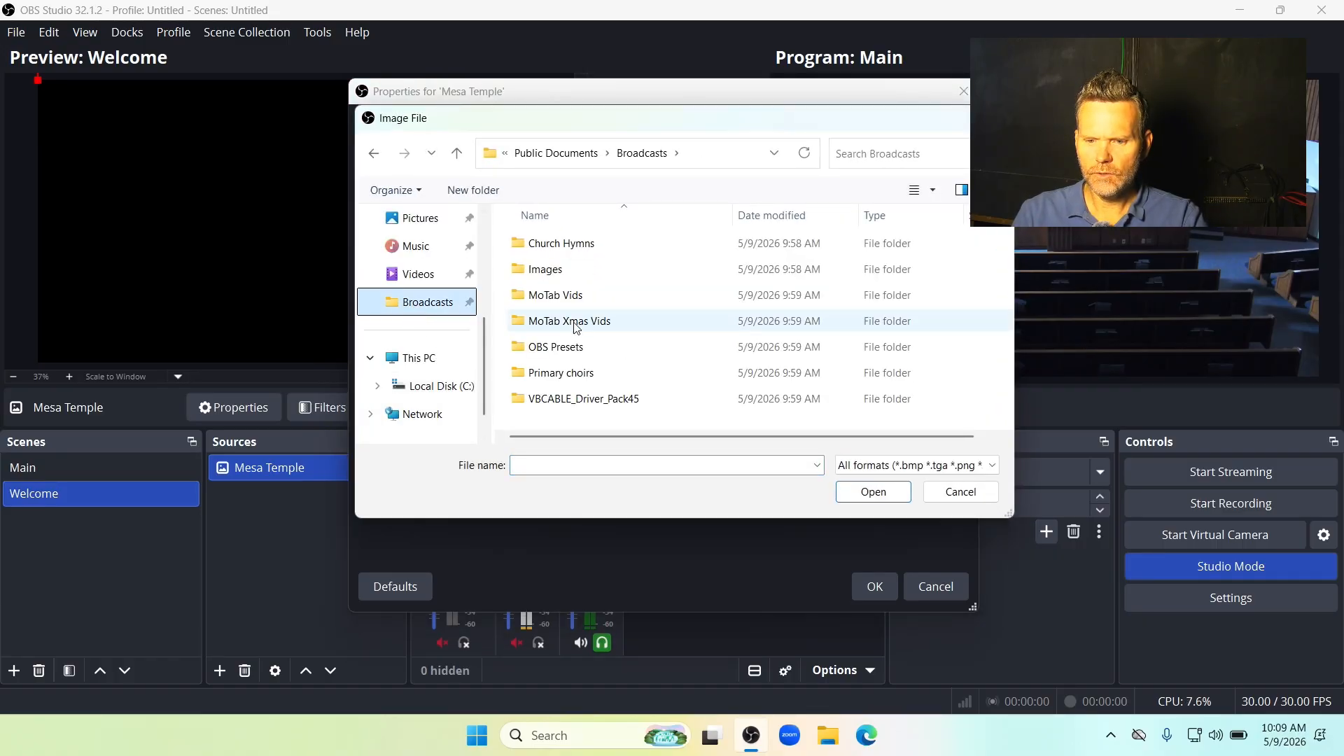
{"action": "double_click", "coordinate": [529, 273]}
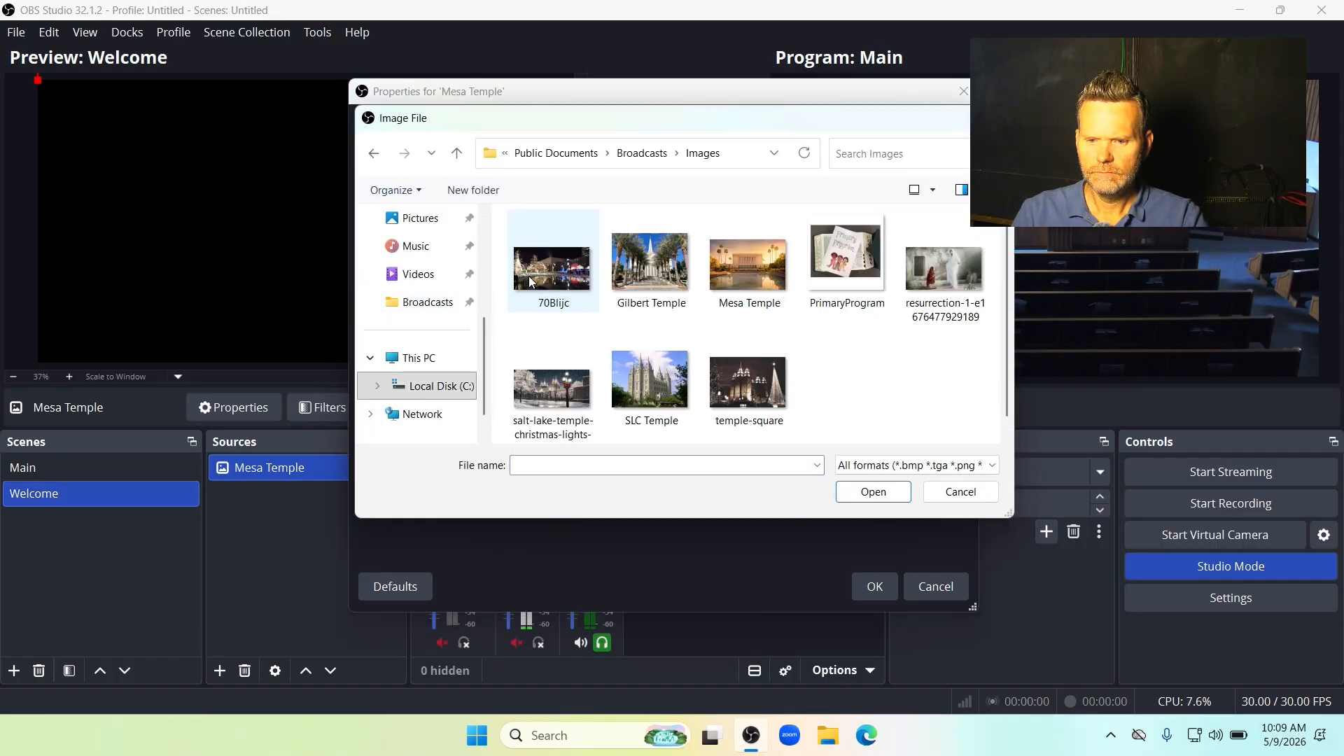
{"action": "double_click", "coordinate": [749, 276]}
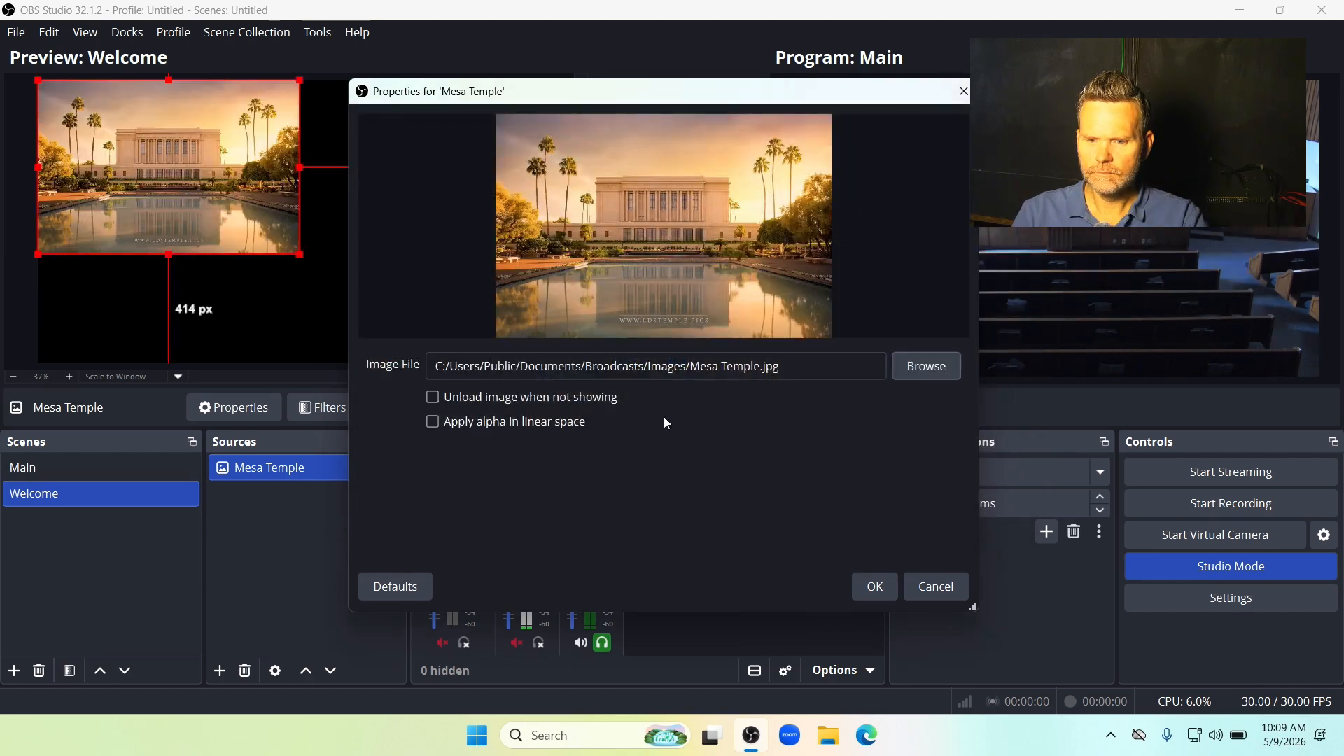
{"action": "left_click", "coordinate": [883, 594]}
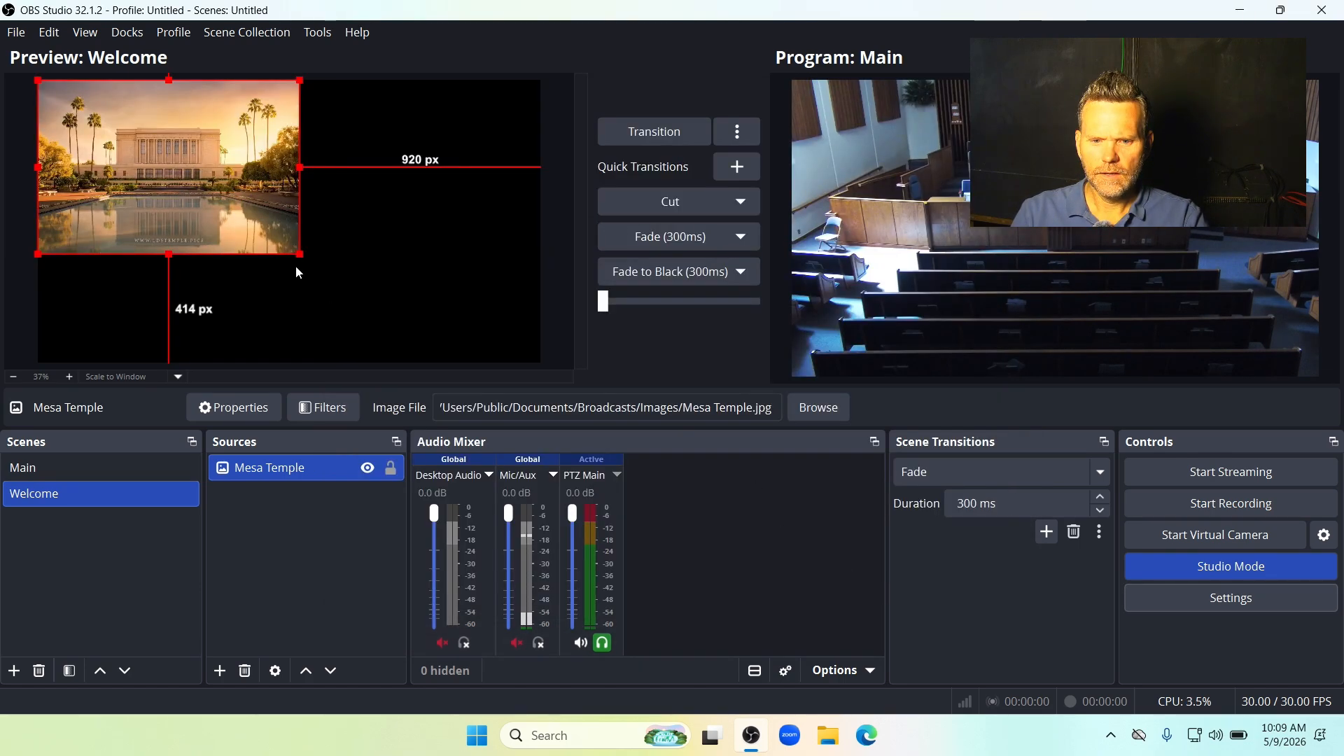
{"action": "mouse_move", "coordinate": [300, 254]}
{"action": "left_mouse_down"}
{"action": "mouse_move", "coordinate": [448, 358]}
{"action": "mouse_move", "coordinate": [498, 416]}
{"action": "mouse_move", "coordinate": [490, 405]}
{"action": "left_mouse_up"}
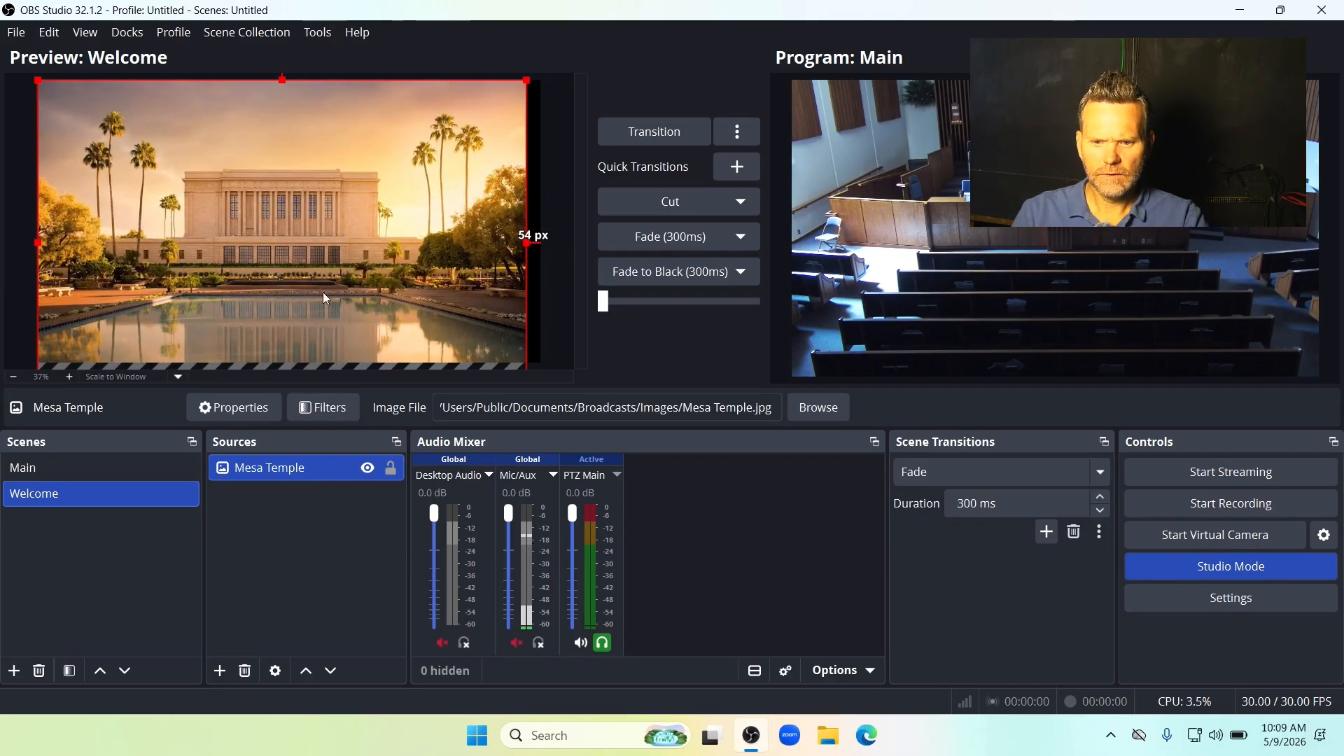
- Add a new Text (GDI+) source named 46th Ward to the Welcome scene
{"action": "left_click", "coordinate": [219, 672]}
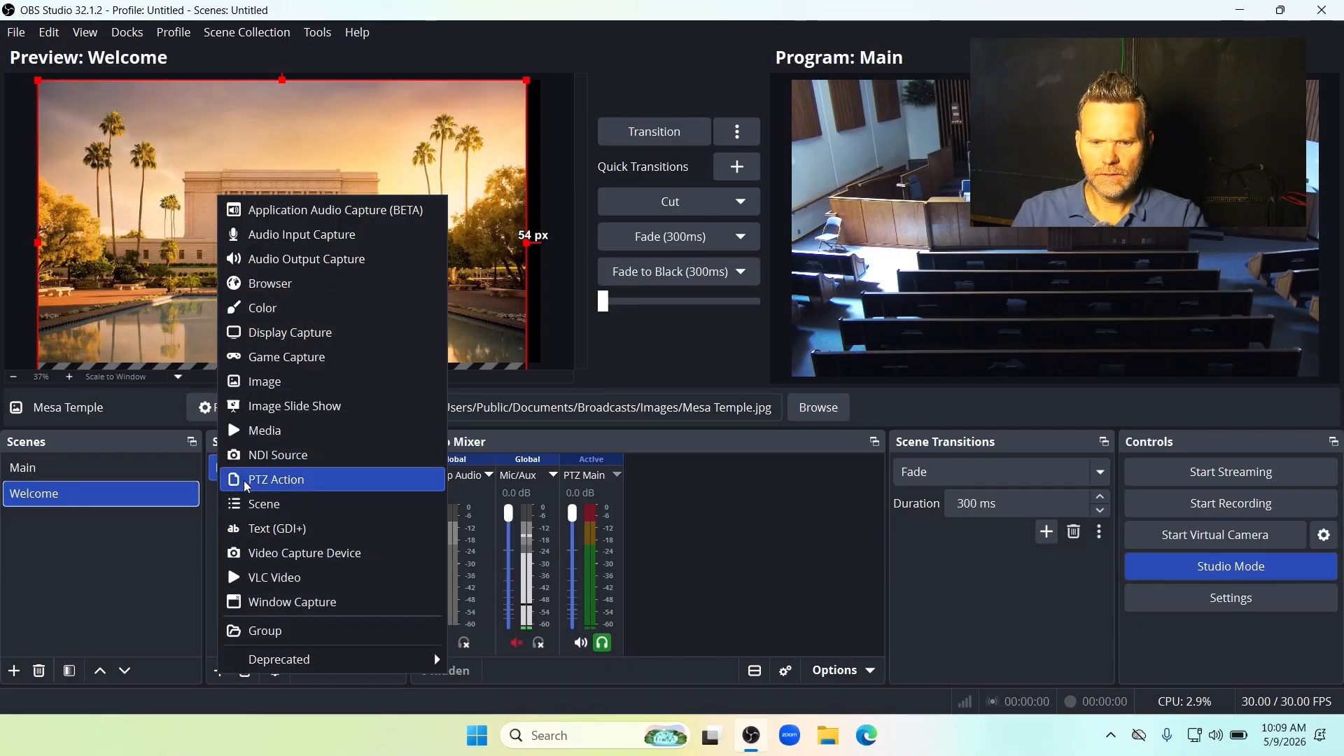
{"action": "left_click", "coordinate": [266, 529]}
{"action": "type", "text": "Wel"}
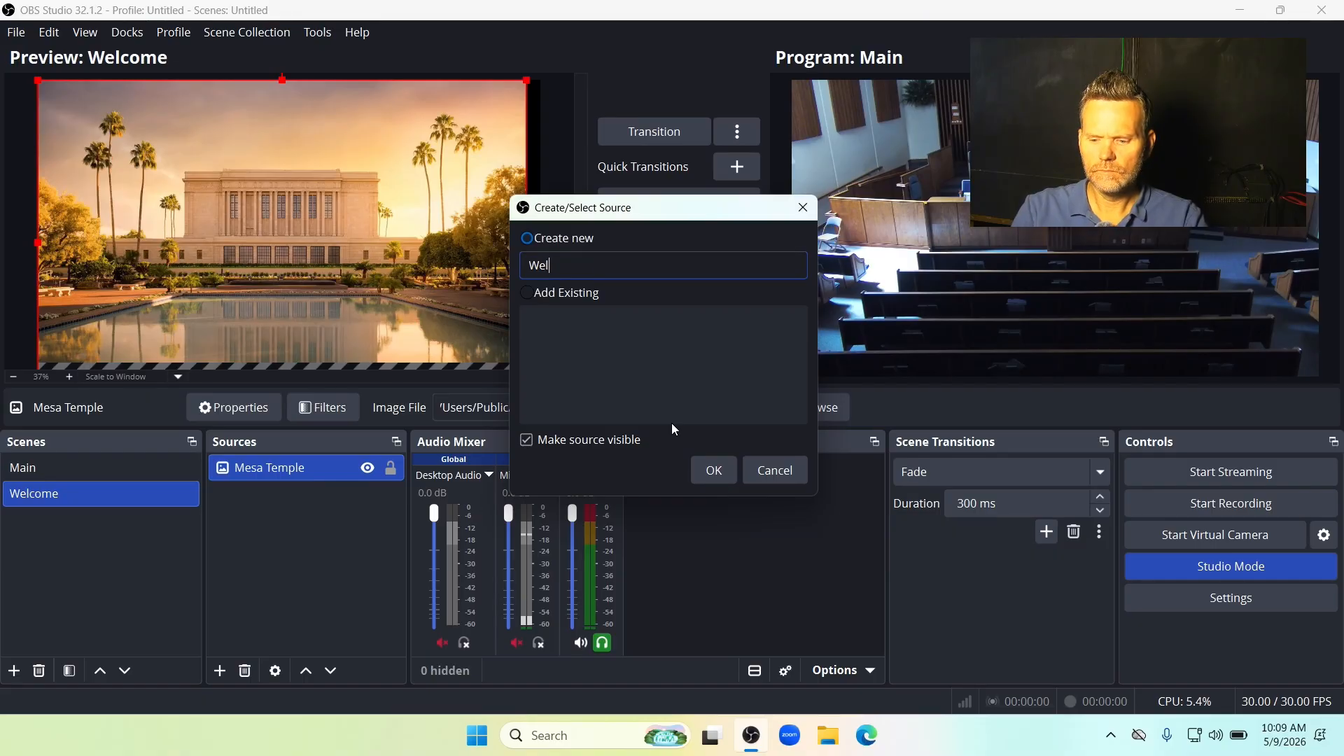
{"action": "key", "text": "BackSpace"}
{"action": "key", "text": "BackSpace"}
{"action": "key", "text": "BackSpace"}
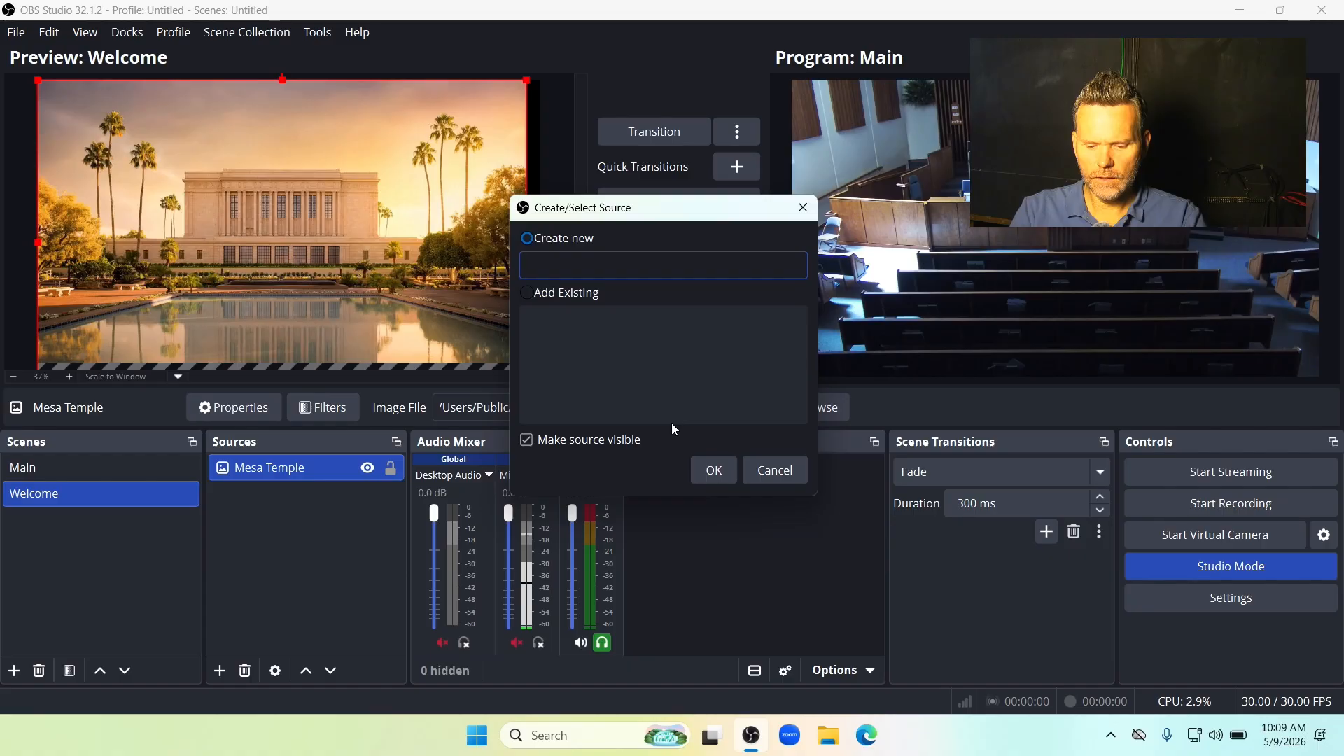
{"action": "type", "text": "46th Ward"}
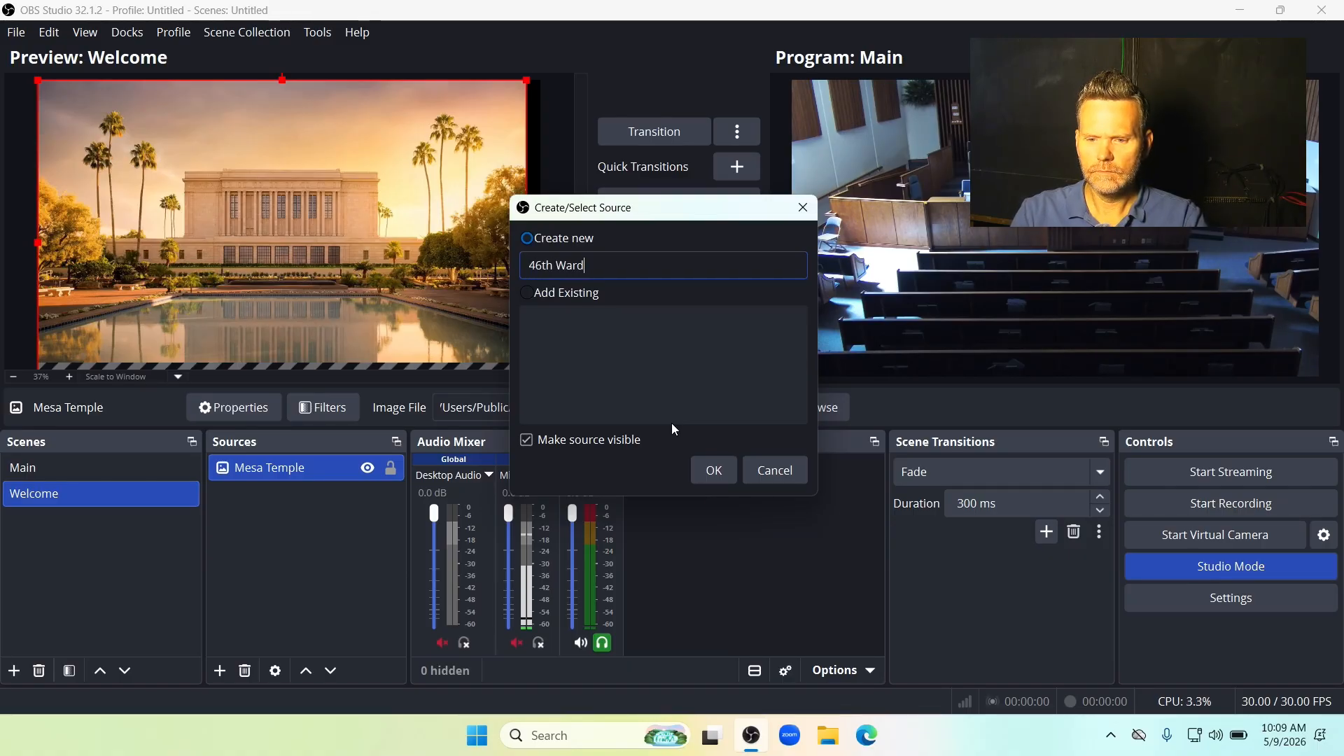
{"action": "left_click", "coordinate": [706, 472]}
- Enter 46th Ward as the source's text, set its background opacity to 70% and accept the properties
{"action": "left_click", "coordinate": [585, 447]}
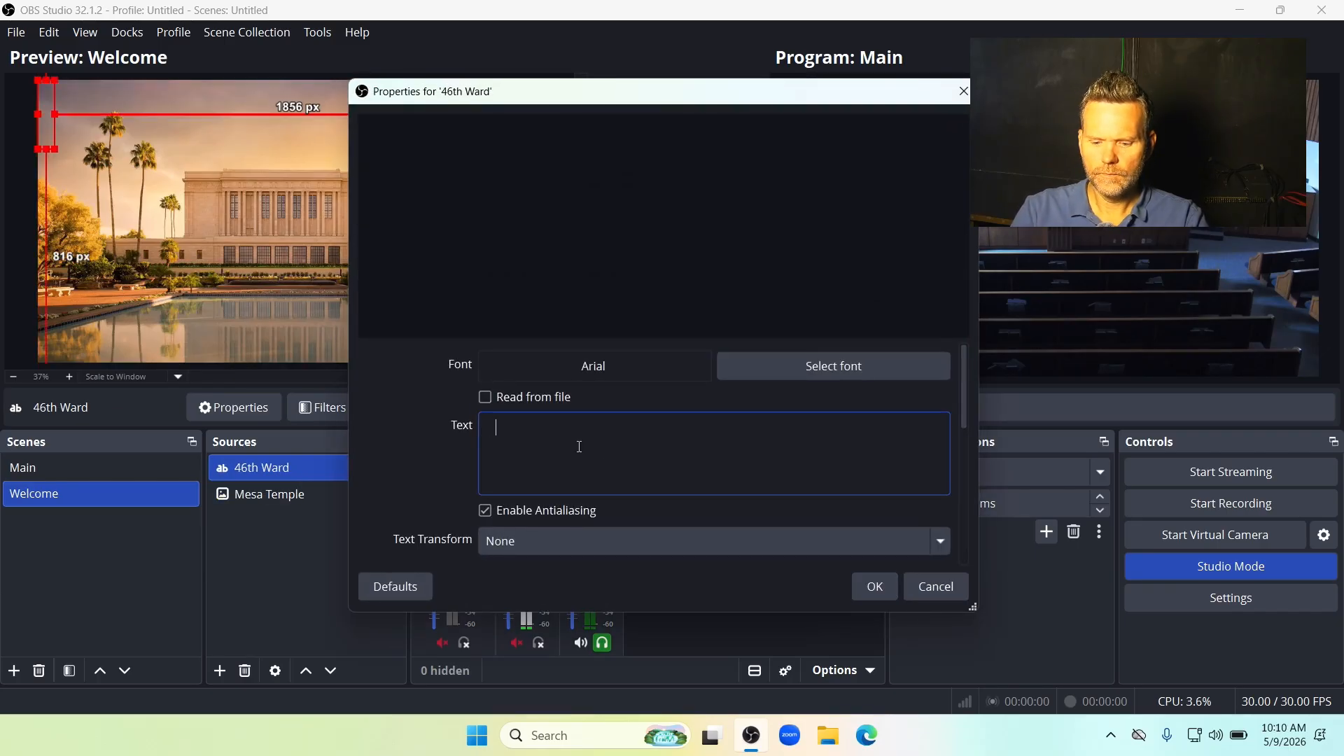
{"action": "type", "text": "4"}
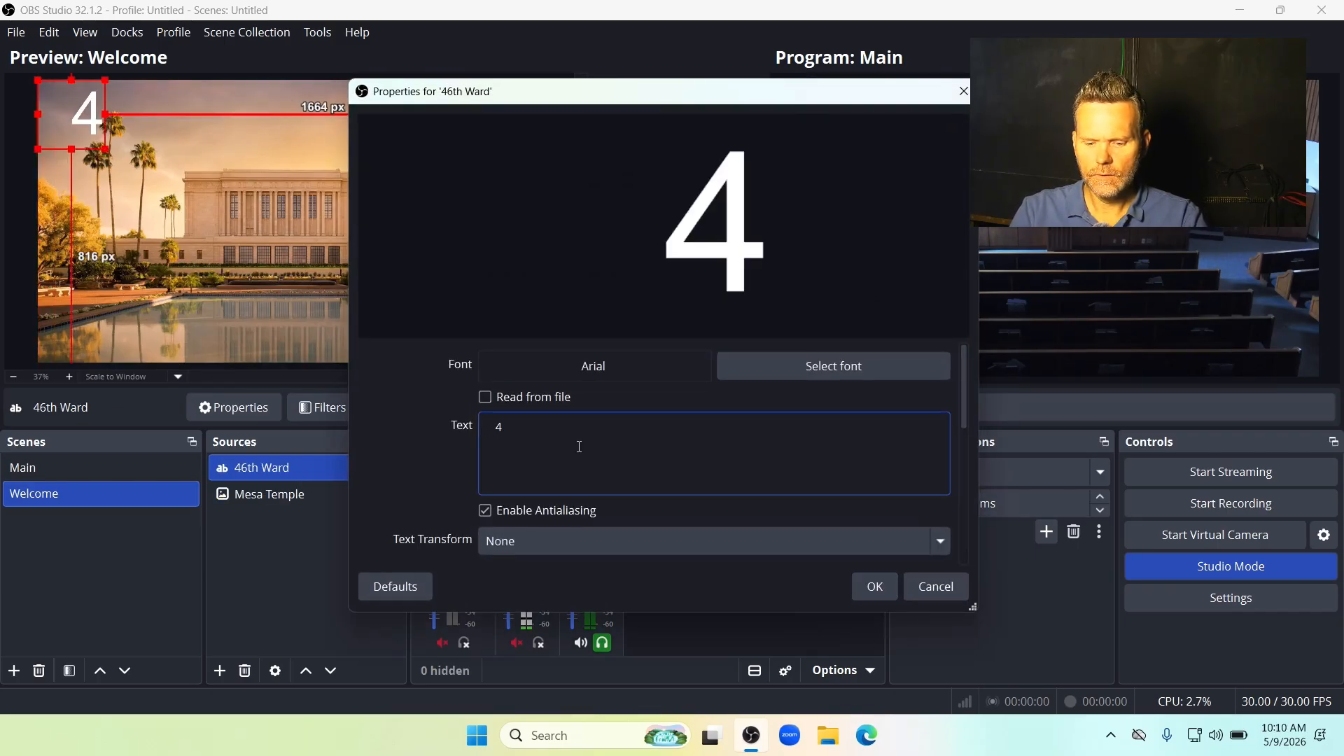
{"action": "type", "text": "6th Ward"}
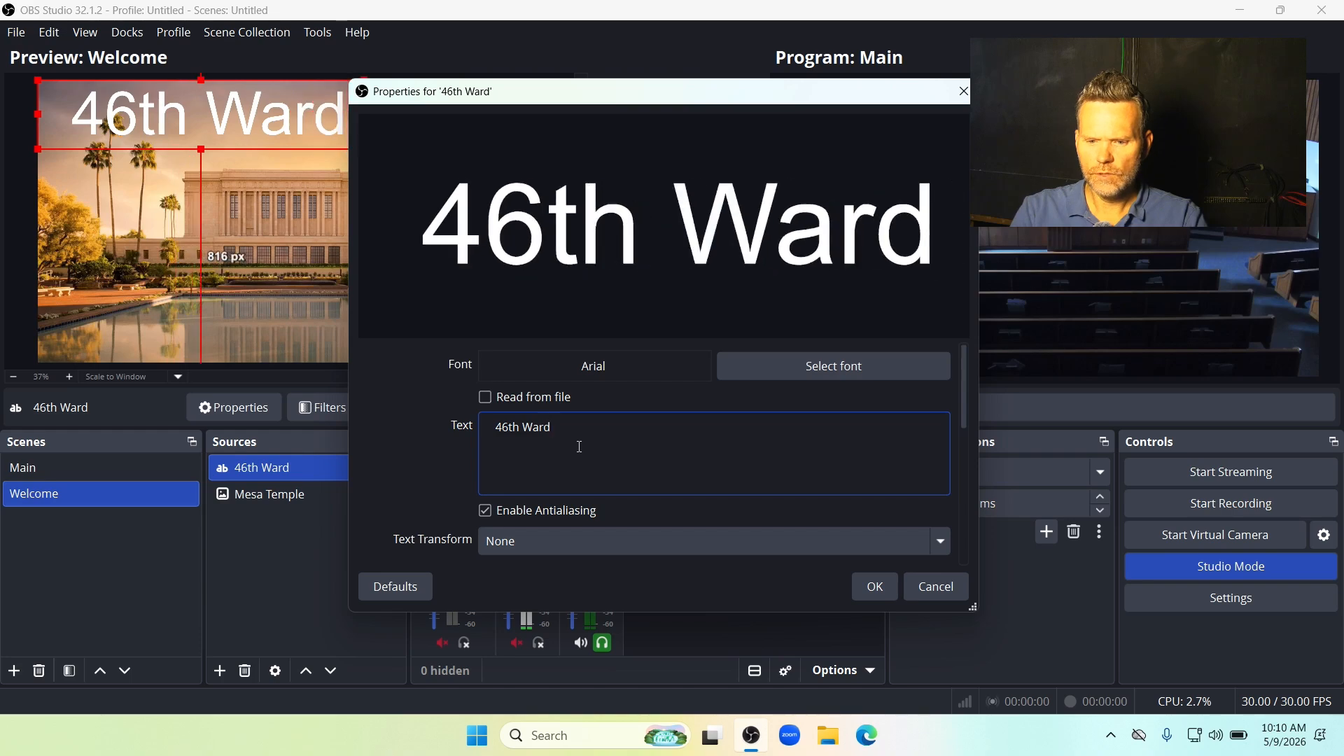
{"action": "scroll", "coordinate": [421, 495], "scroll_direction": "down", "scroll_amount": 5}
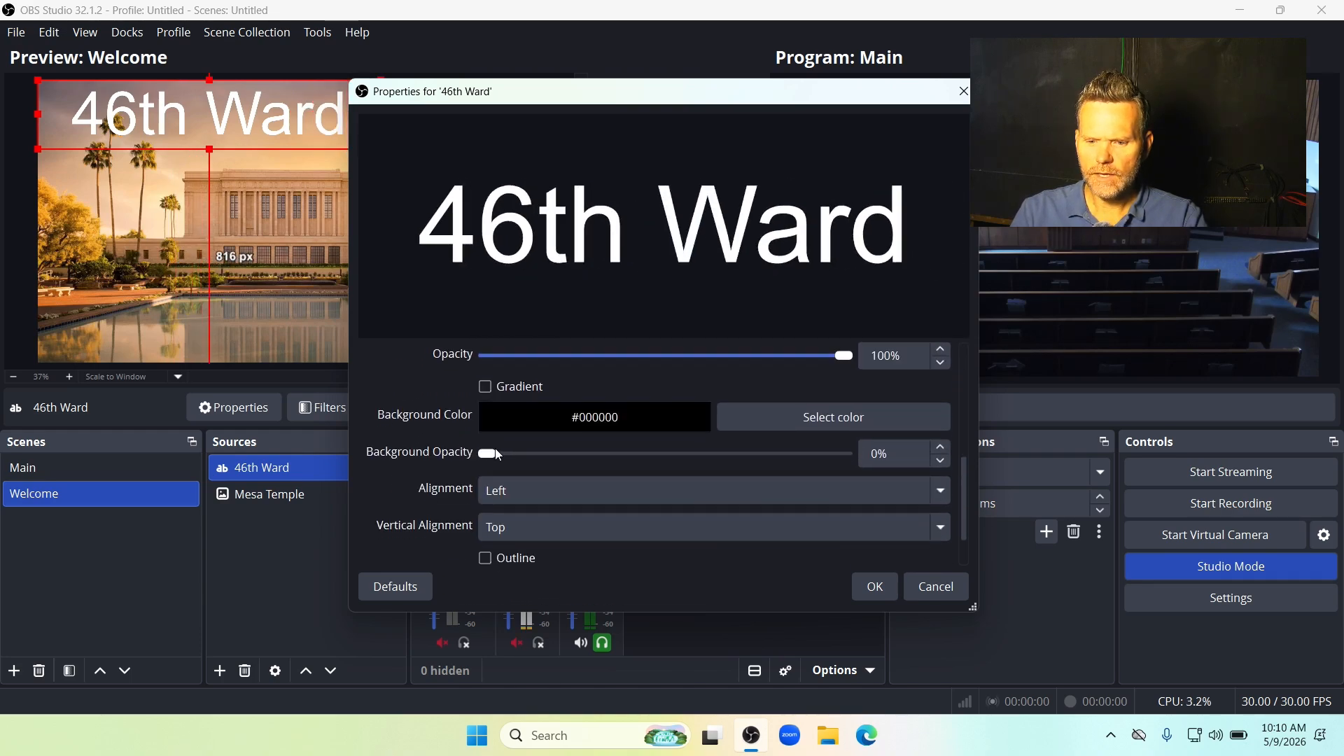
{"action": "left_click_drag", "start_coordinate": [495, 453], "coordinate": [734, 447]}
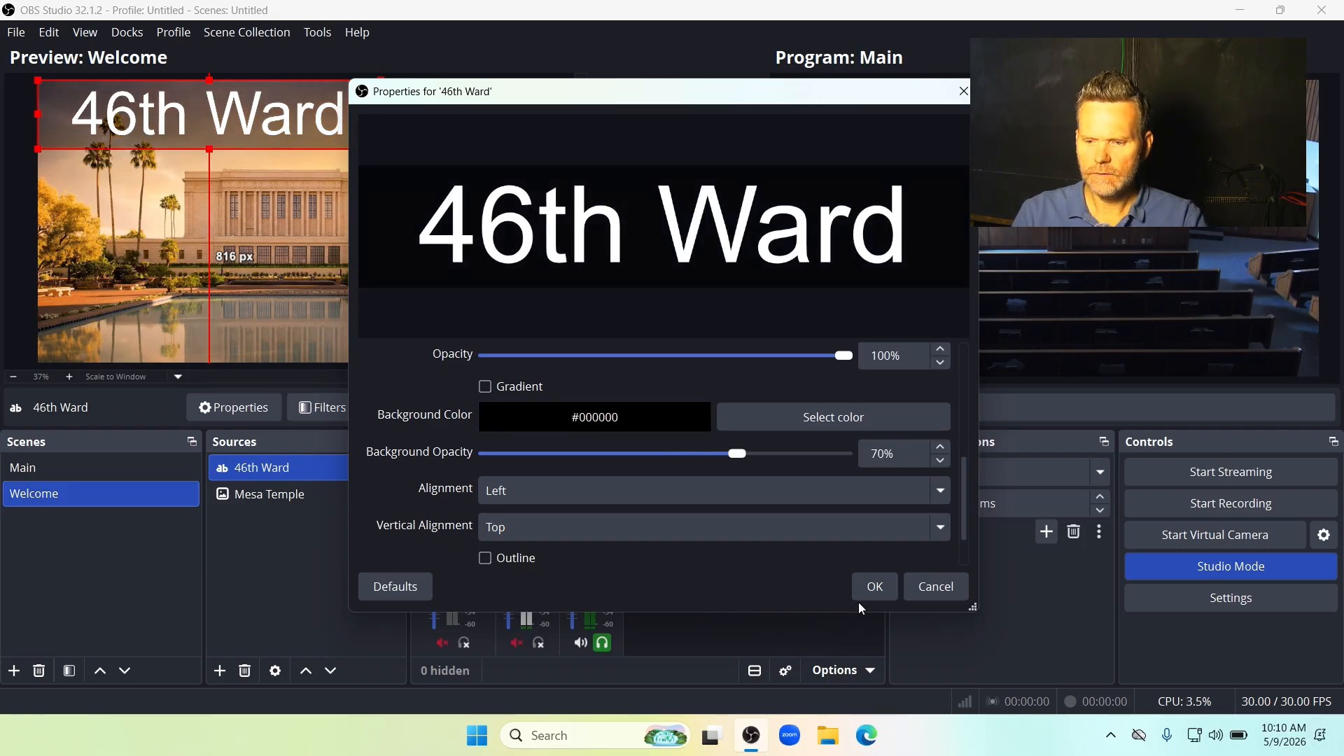
{"action": "left_click", "coordinate": [876, 587]}
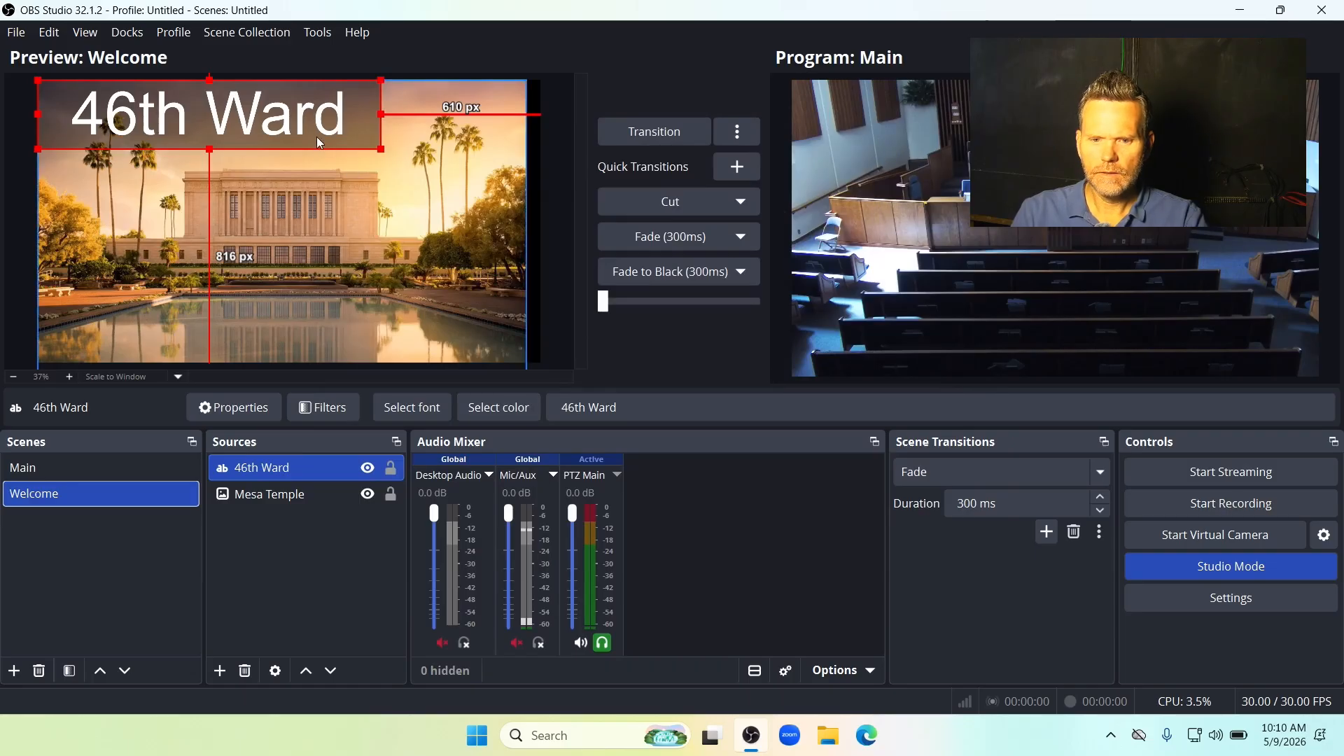
- Shrink the 46th Ward text and place it about 86 px below the canvas's upper edge, centered horizontally
{"action": "mouse_move", "coordinate": [316, 140]}
{"action": "left_mouse_down"}
{"action": "mouse_move", "coordinate": [444, 169]}
{"action": "mouse_move", "coordinate": [317, 135]}
{"action": "mouse_move", "coordinate": [343, 133]}
{"action": "left_mouse_up"}
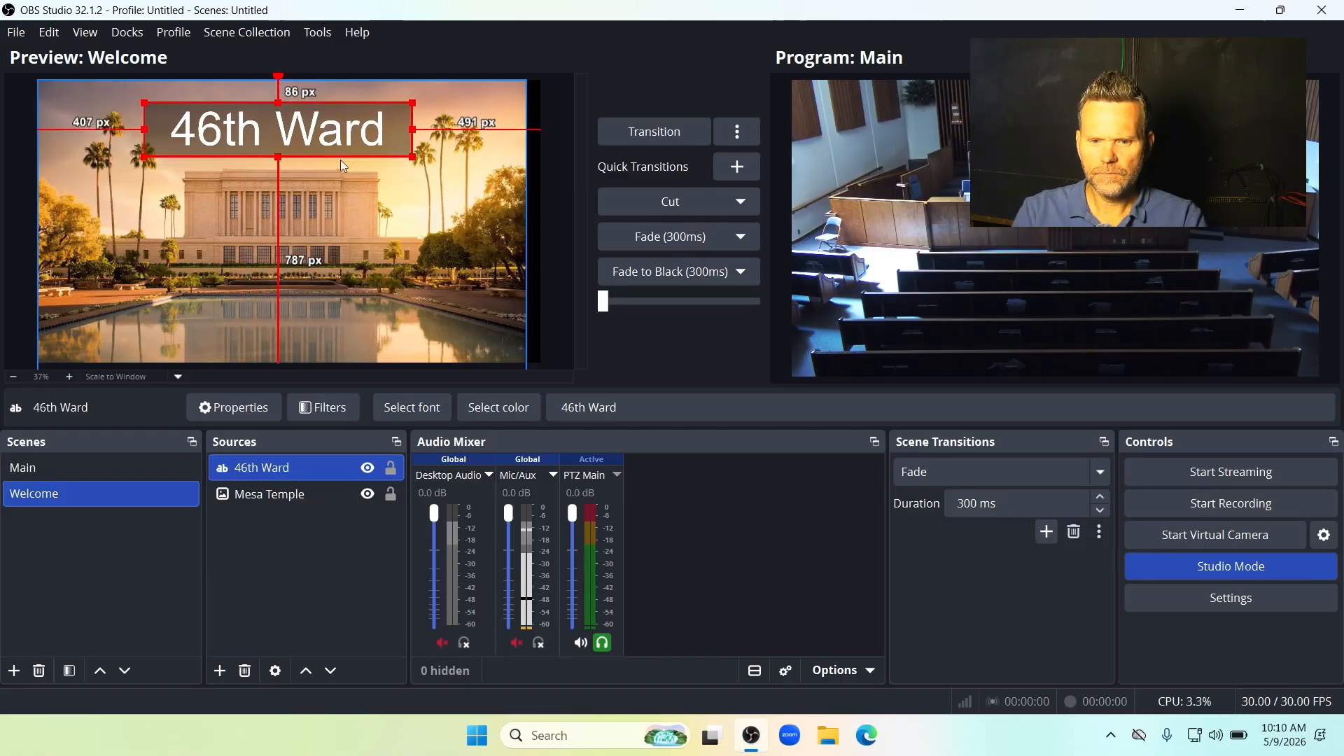
{"action": "right_click", "coordinate": [280, 469]}
{"action": "mouse_move", "coordinate": [420, 311]}
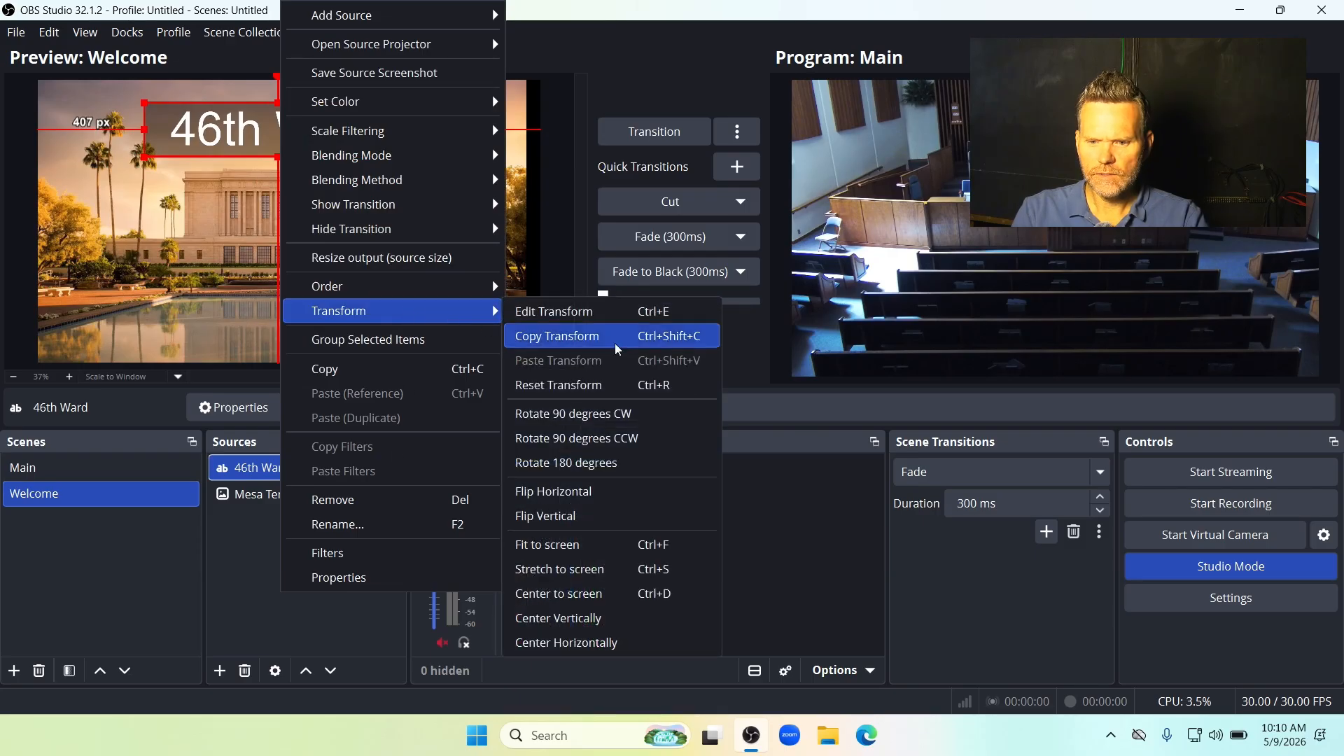
{"action": "left_click", "coordinate": [639, 641]}
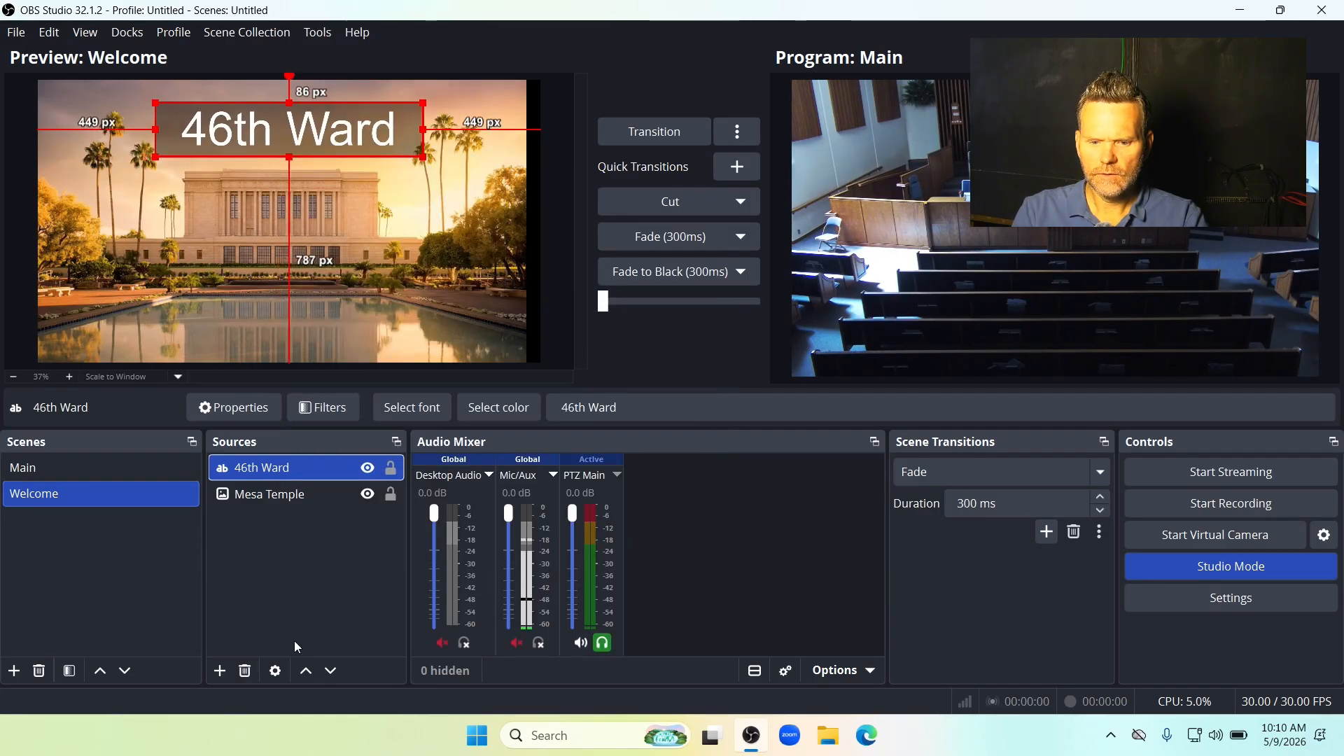
- Stretch the Mesa Temple image horizontally until it fills the full width of the canvas, and clear the source selection
{"action": "left_click", "coordinate": [379, 294]}
{"action": "left_click_drag", "start_coordinate": [381, 294], "coordinate": [376, 299]}
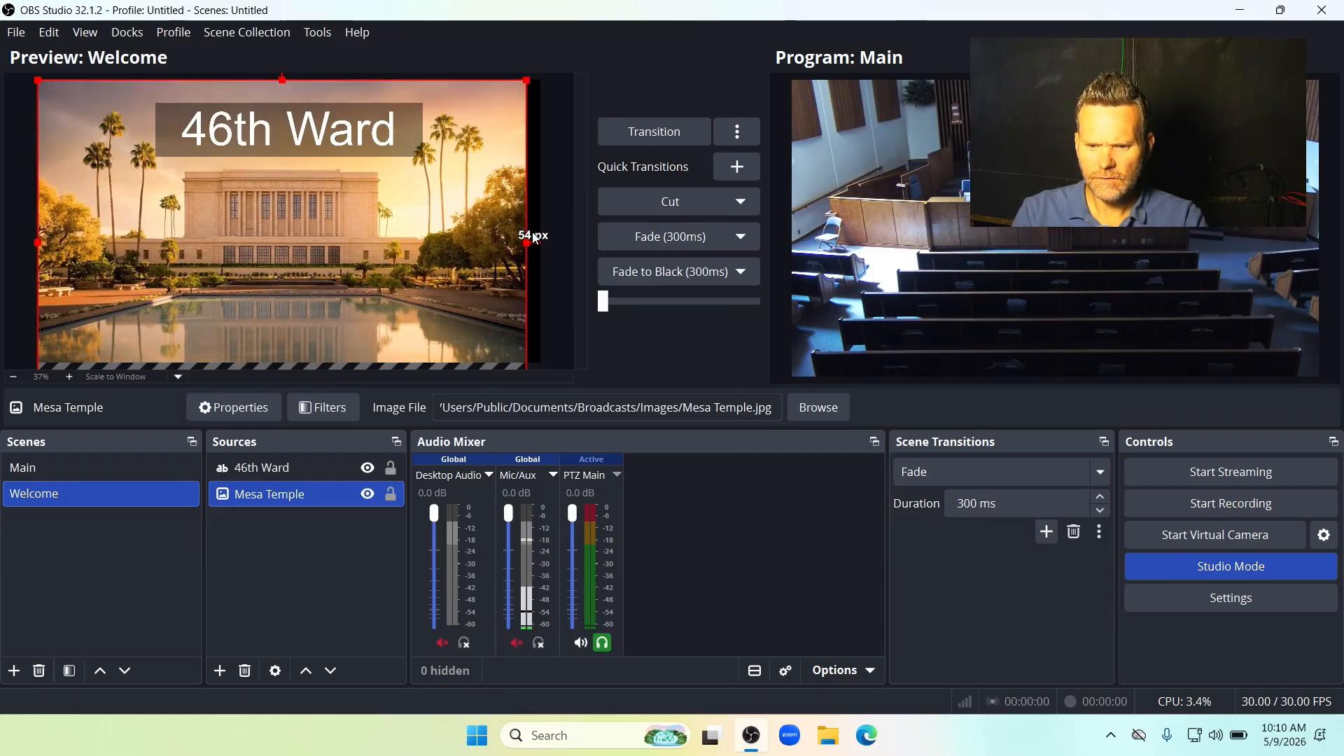
{"action": "left_click_drag", "start_coordinate": [524, 244], "coordinate": [541, 248]}
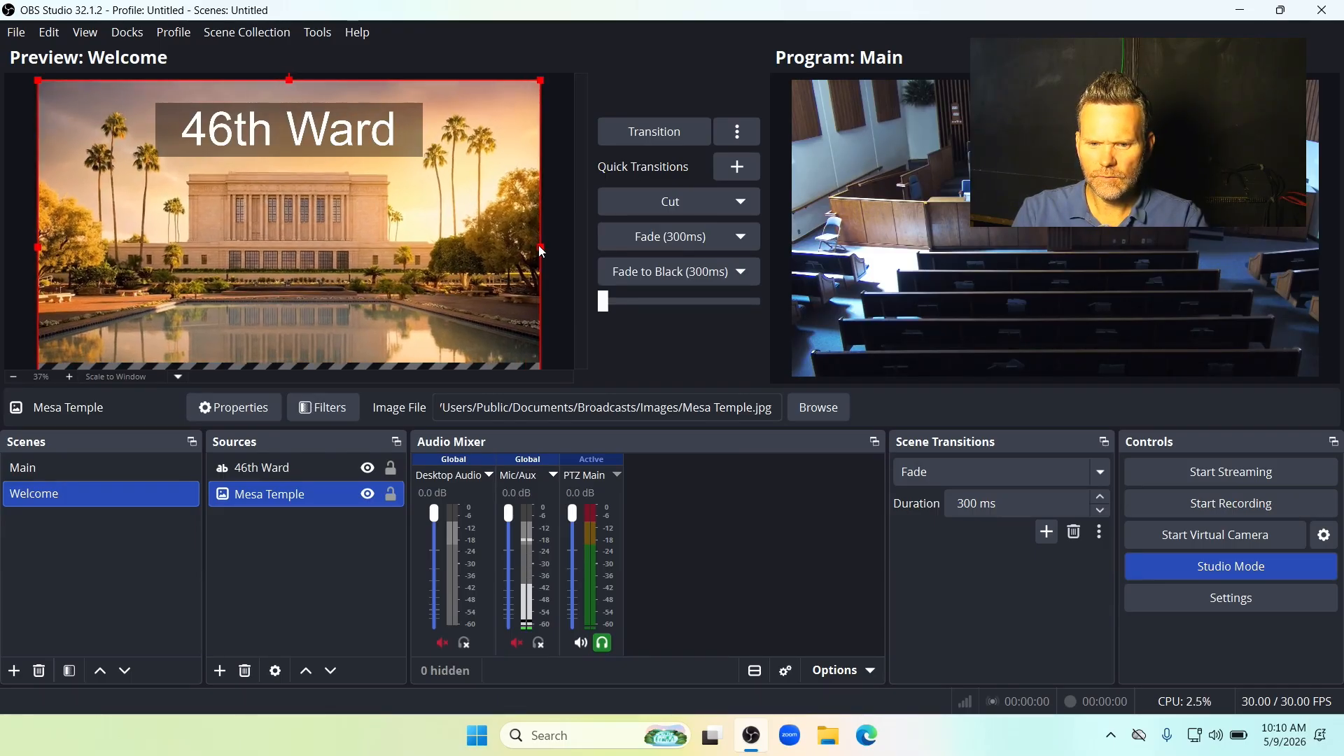
{"action": "left_click", "coordinate": [347, 151]}
{"action": "left_click", "coordinate": [294, 609]}
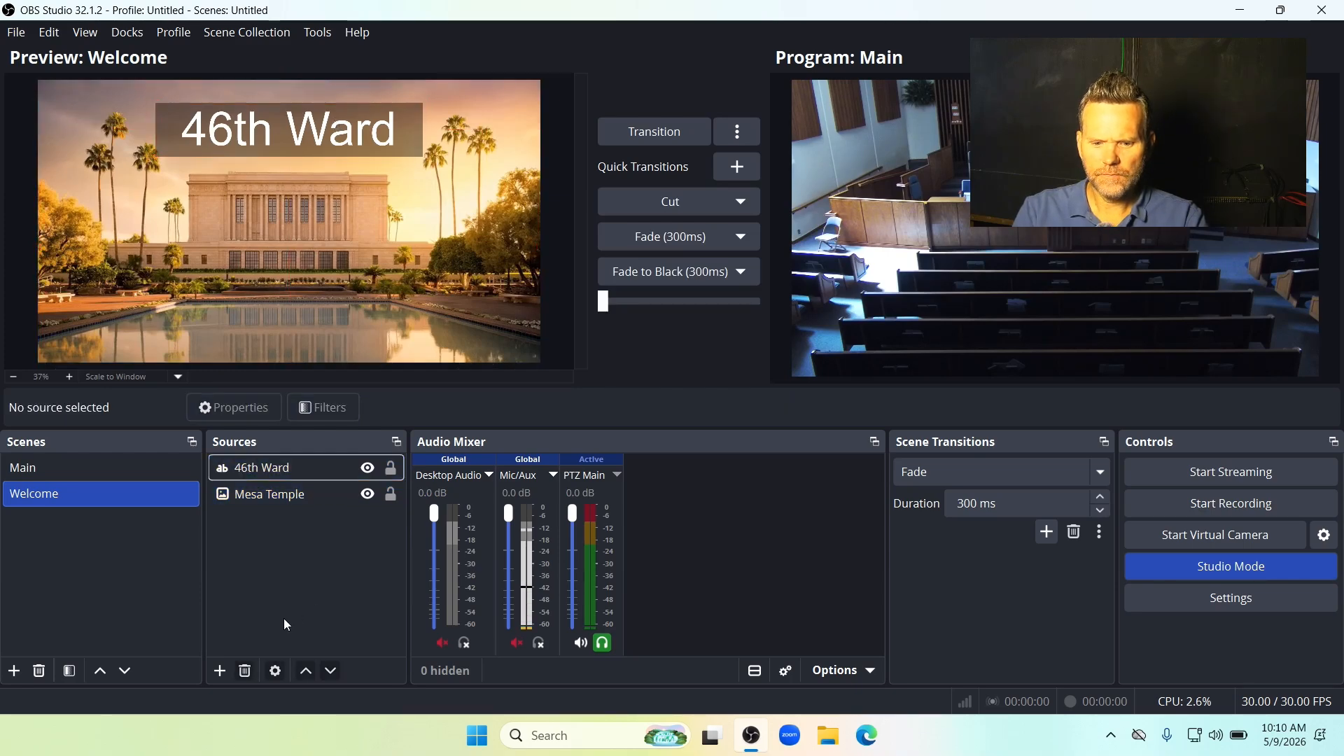
- Add a new Text (GDI+) source named Sacrament Meeting to the Welcome scene
{"action": "left_click", "coordinate": [216, 676]}
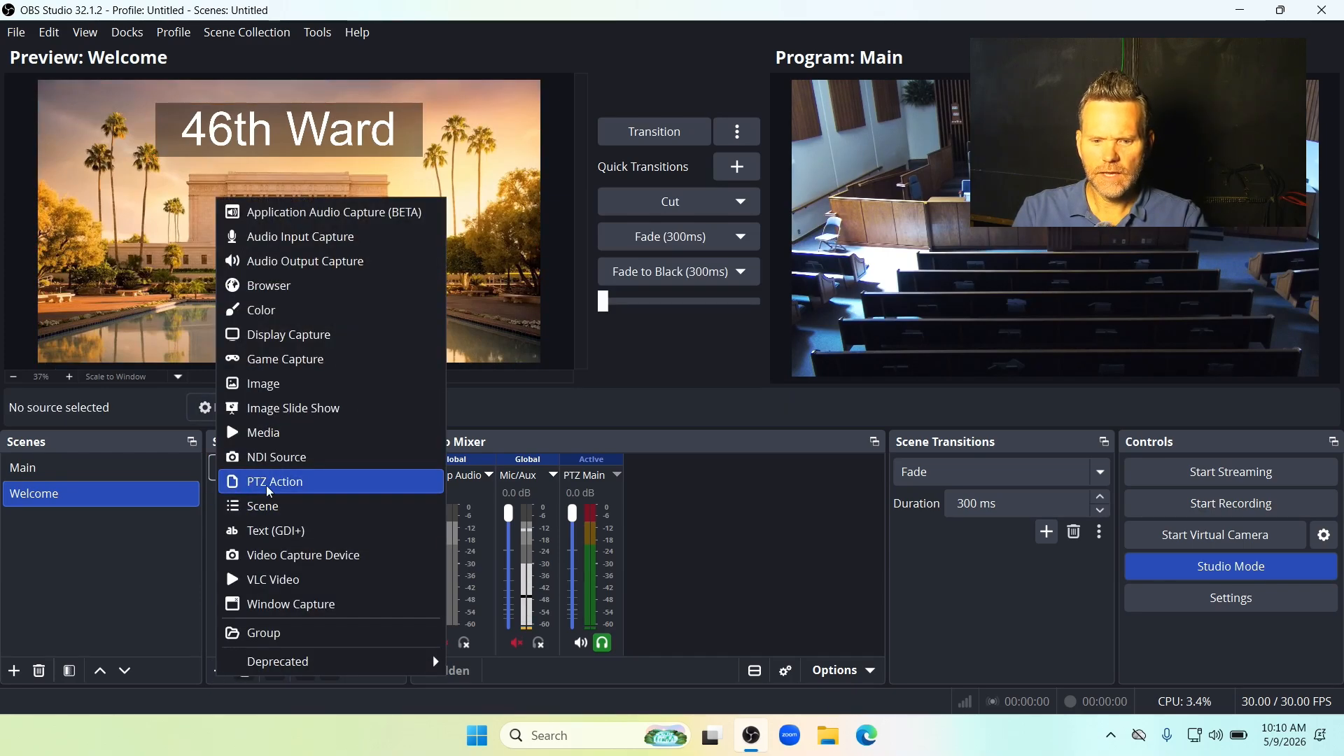
{"action": "left_click", "coordinate": [294, 530]}
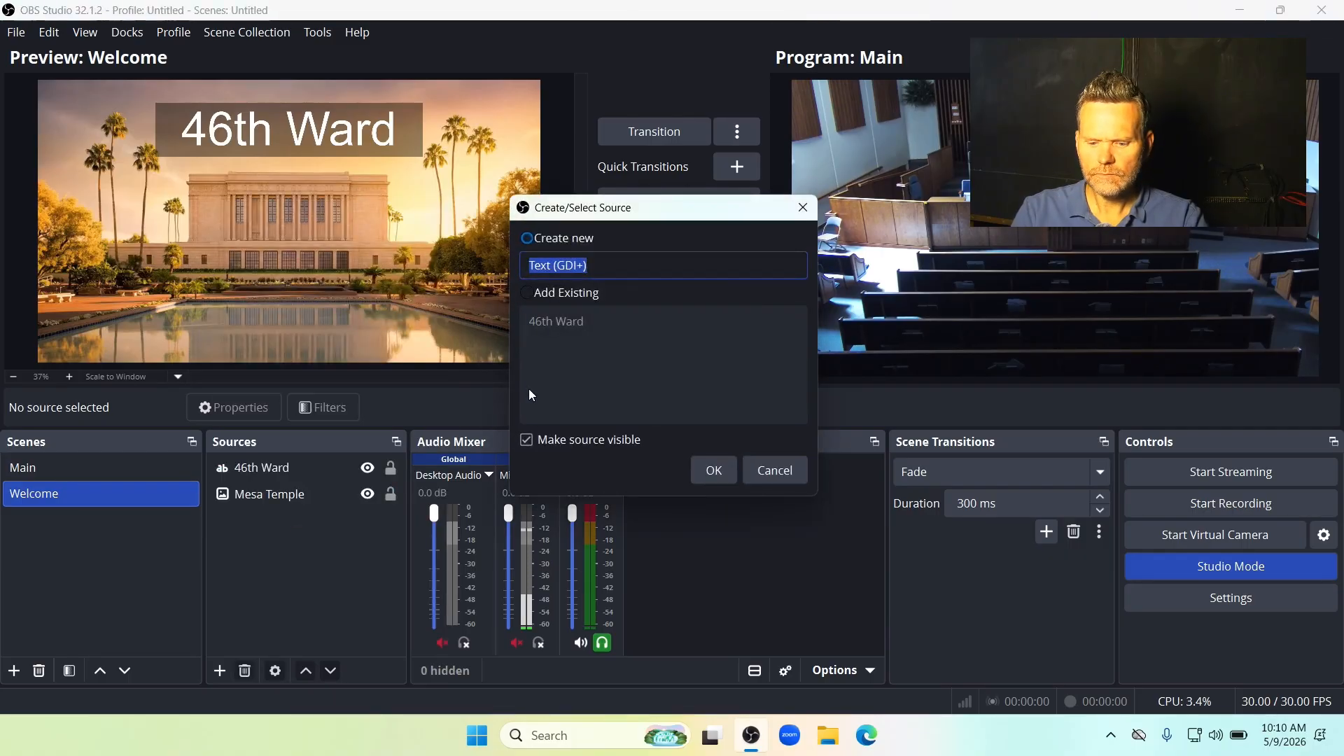
{"action": "type", "text": "Sac"}
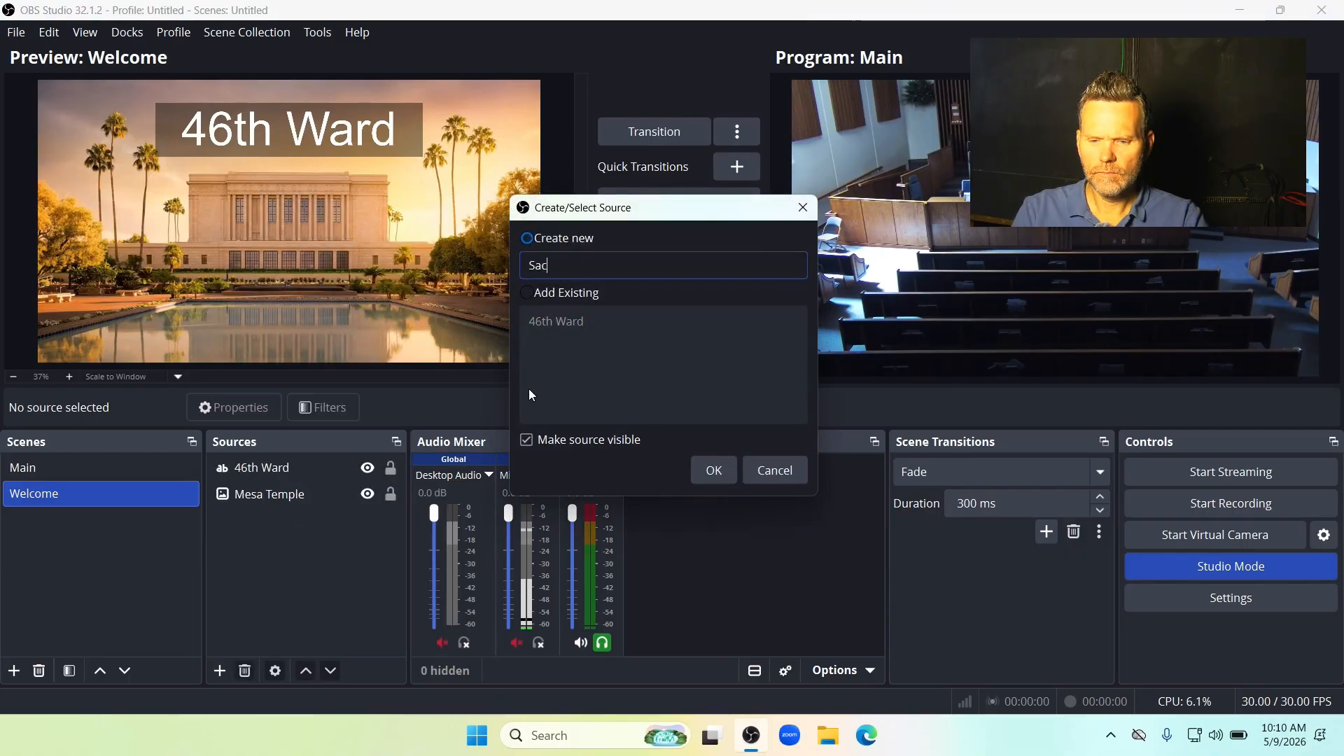
{"action": "type", "text": "rament Meet"}
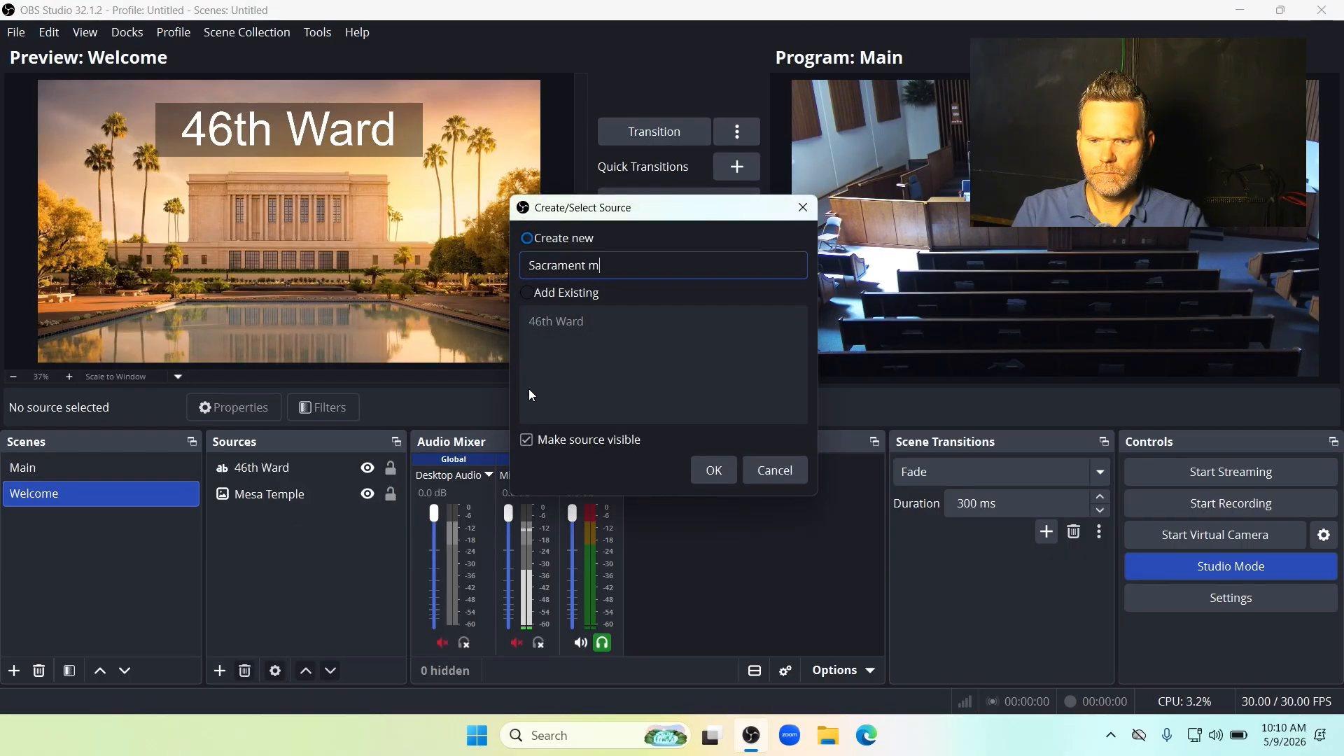
{"action": "type", "text": "ing"}
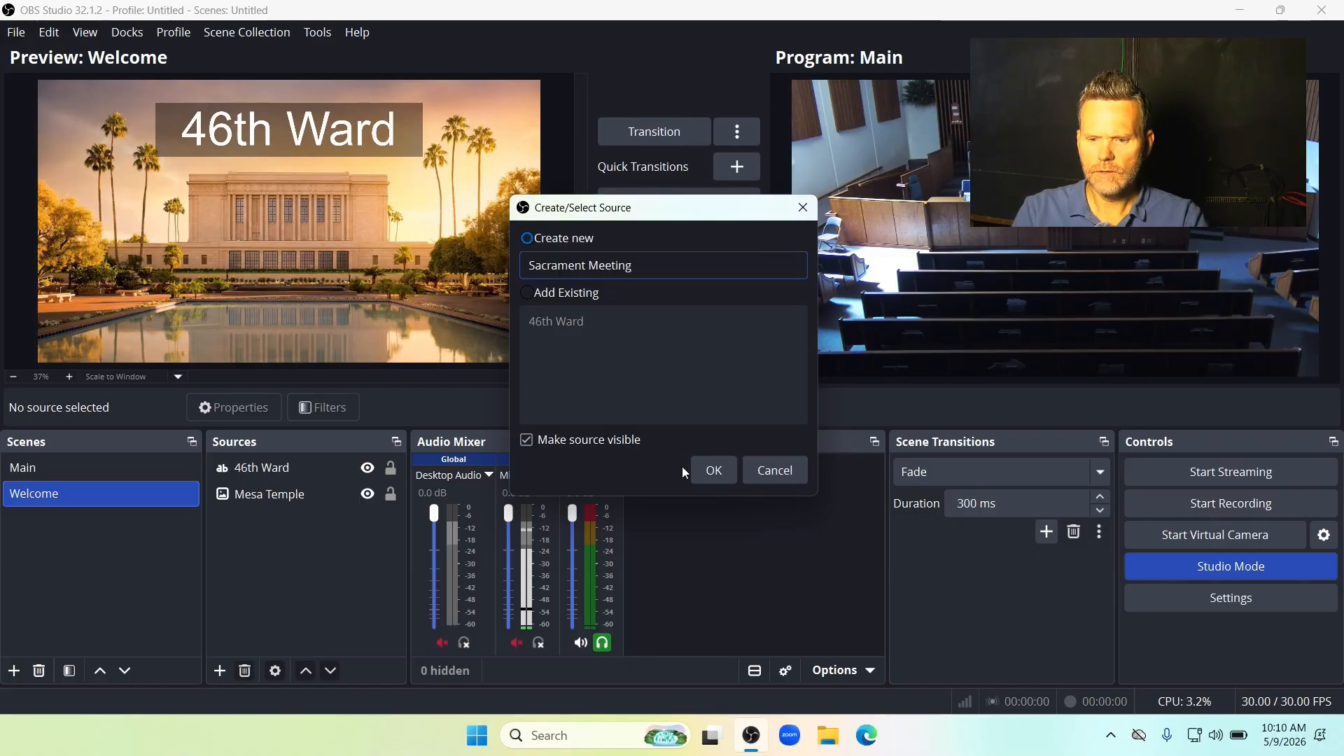
{"action": "left_click", "coordinate": [713, 470]}
- Enter Sacrament Meeting as the source's text, set its background opacity to 70% and accept the properties
{"action": "left_click", "coordinate": [556, 452]}
{"action": "type", "text": "Sacra"}
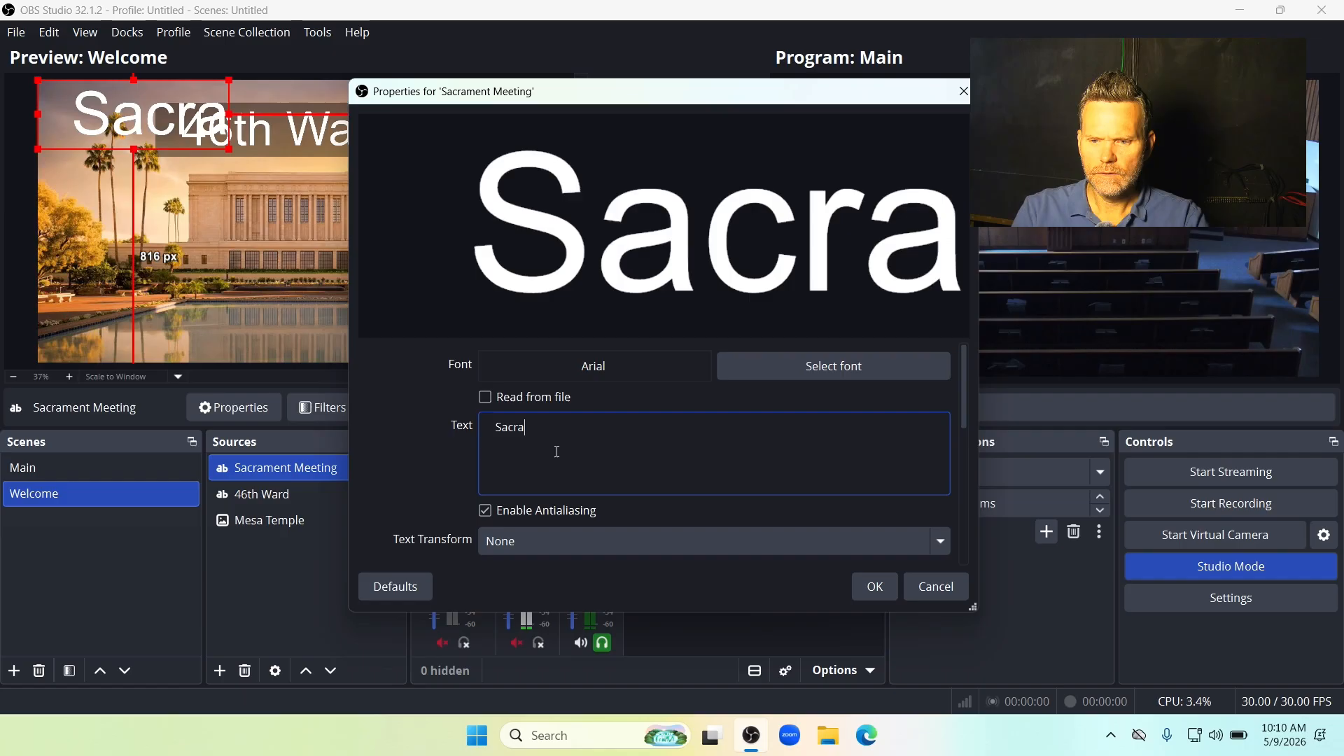
{"action": "type", "text": "ment Meeting"}
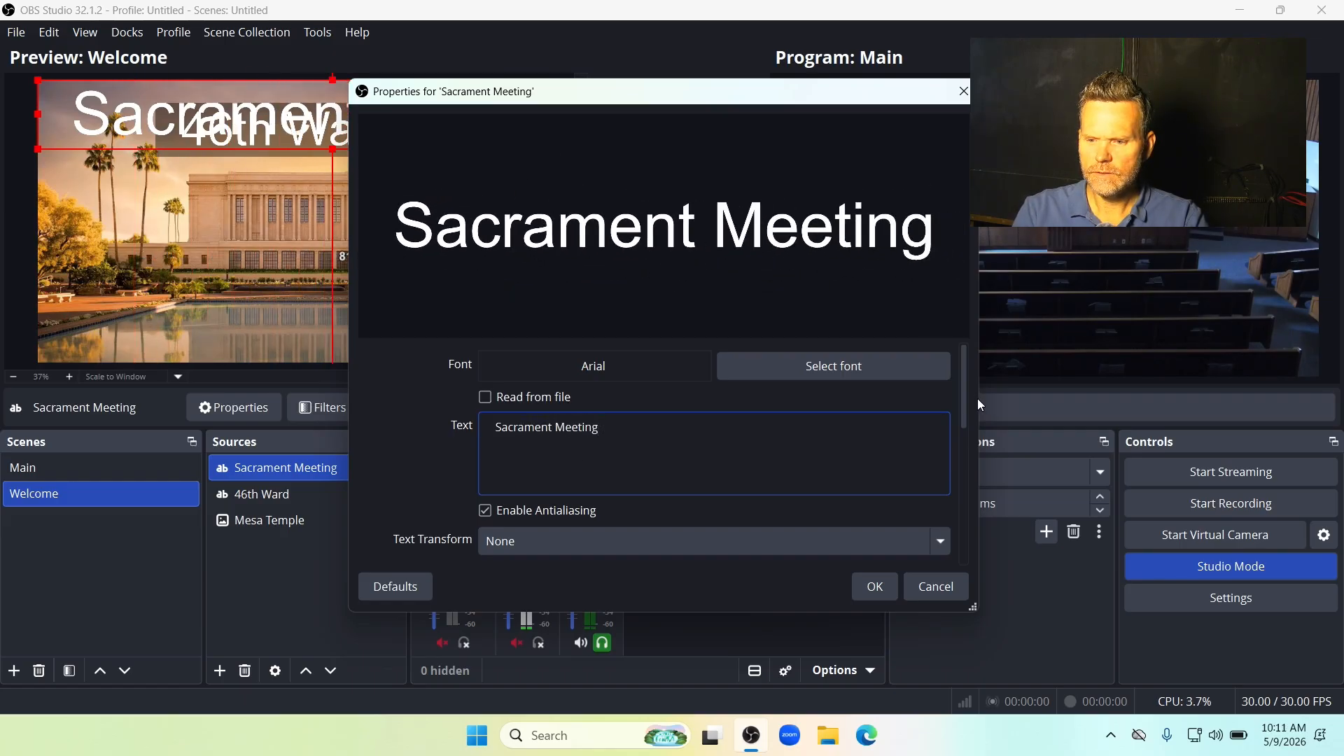
{"action": "left_click_drag", "start_coordinate": [963, 397], "coordinate": [970, 518]}
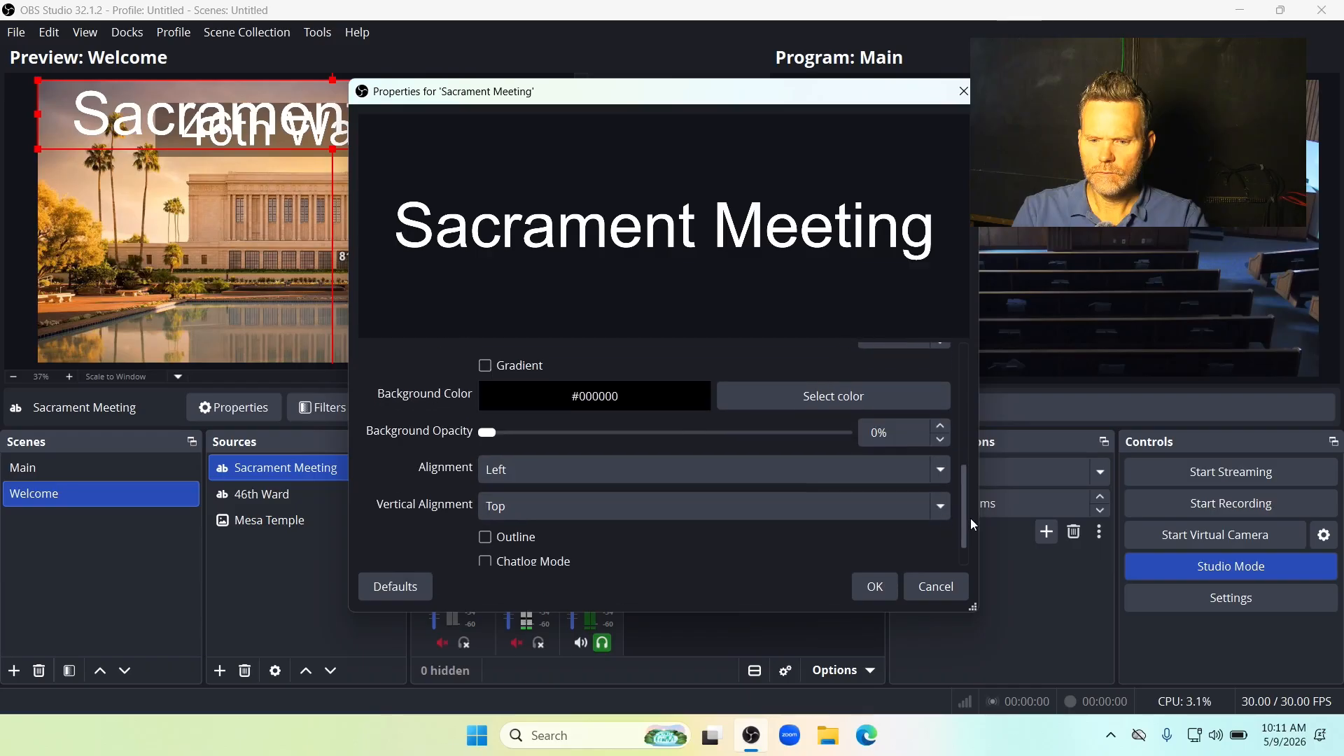
{"action": "left_click", "coordinate": [729, 433]}
{"action": "left_click_drag", "start_coordinate": [735, 436], "coordinate": [738, 435]}
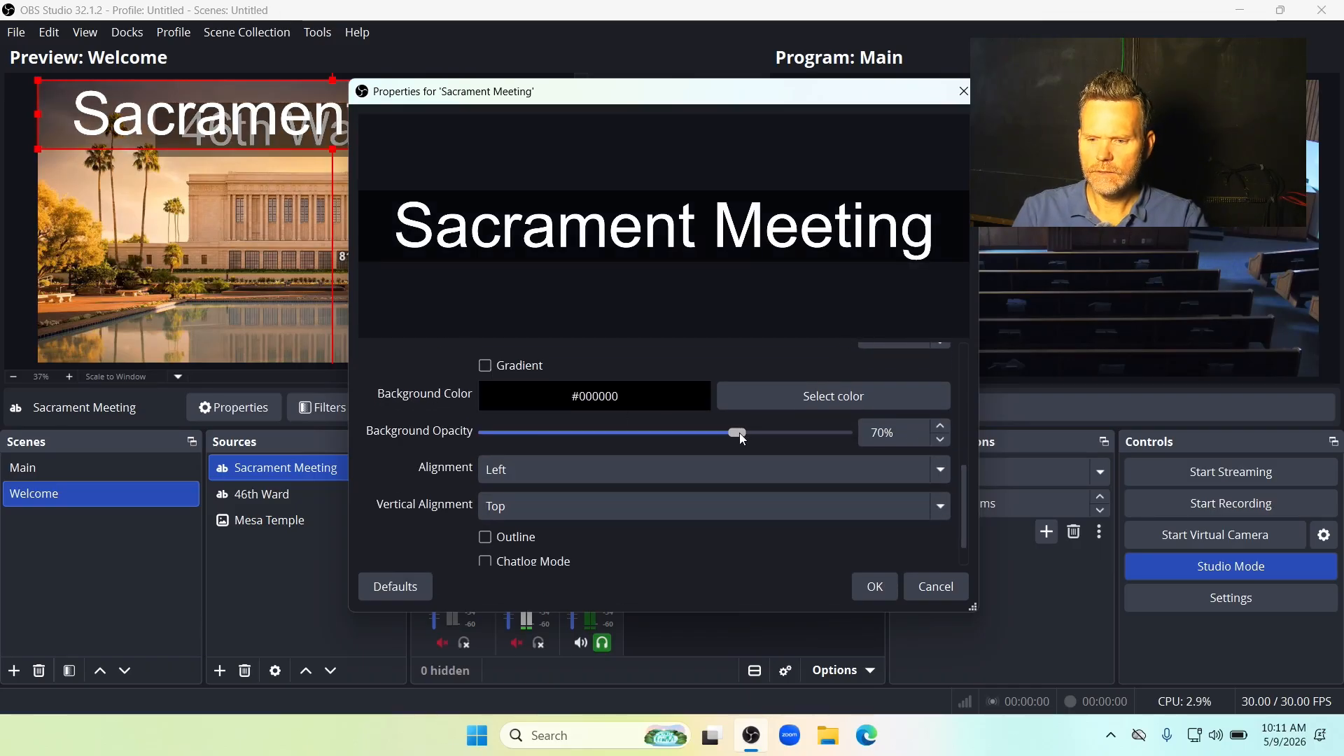
{"action": "left_click", "coordinate": [862, 586]}
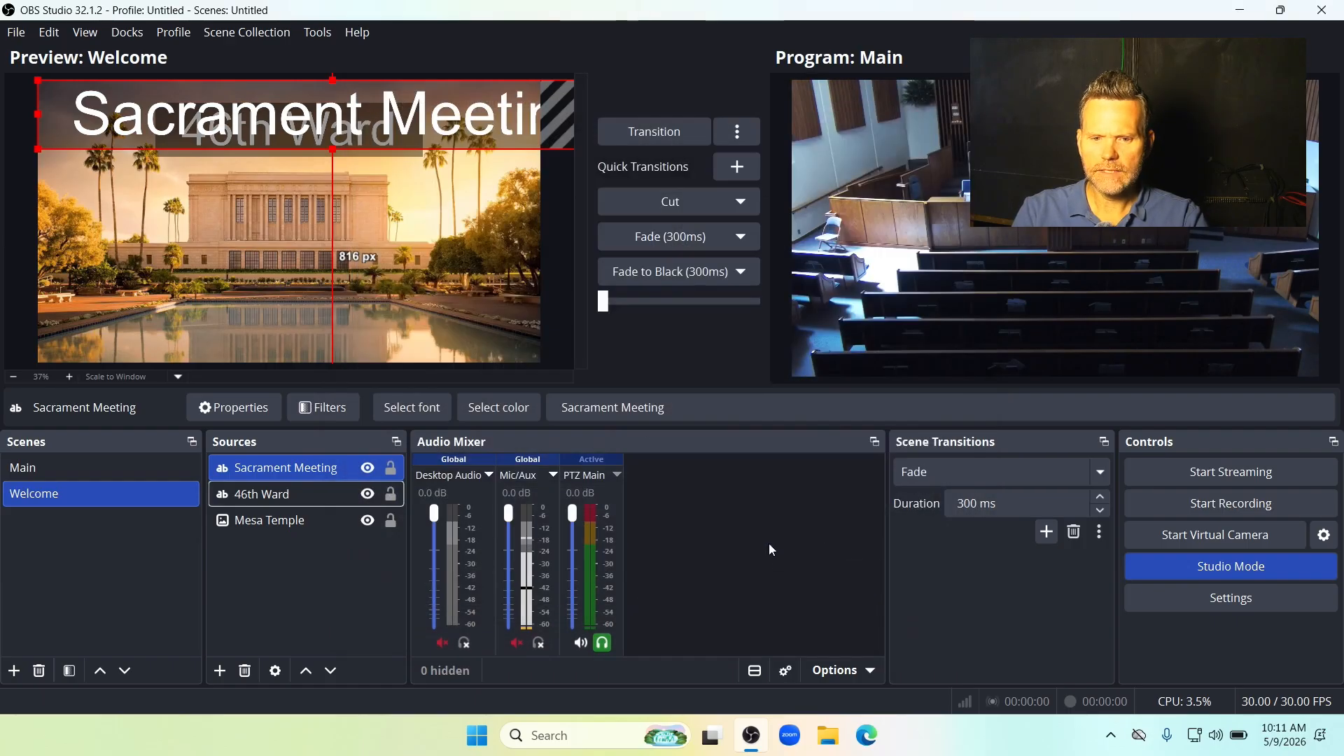
- Shrink the Sacrament Meeting text and place it about 91 px above the canvas's lower edge, centered horizontally
{"action": "left_click", "coordinate": [385, 128]}
{"action": "left_click", "coordinate": [450, 127]}
{"action": "left_click_drag", "start_coordinate": [95, 90], "coordinate": [315, 283]}
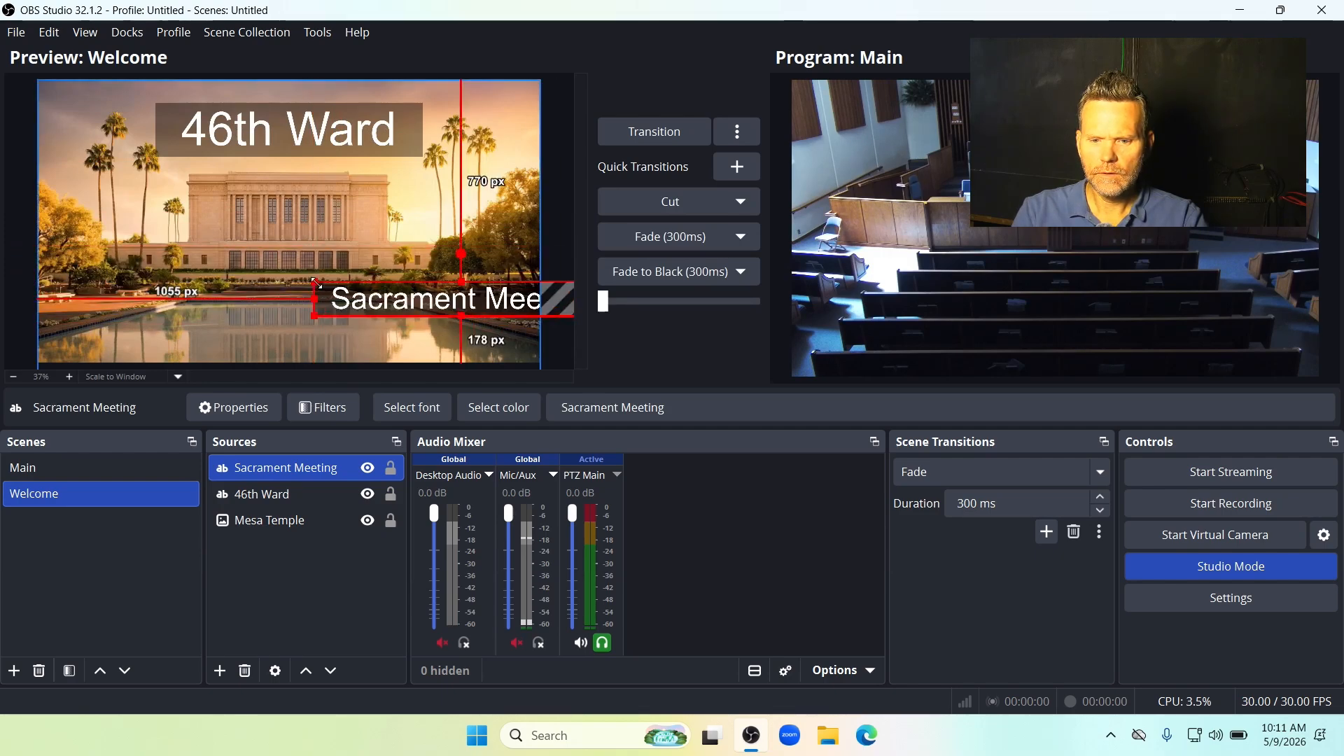
{"action": "left_click_drag", "start_coordinate": [410, 289], "coordinate": [252, 307]}
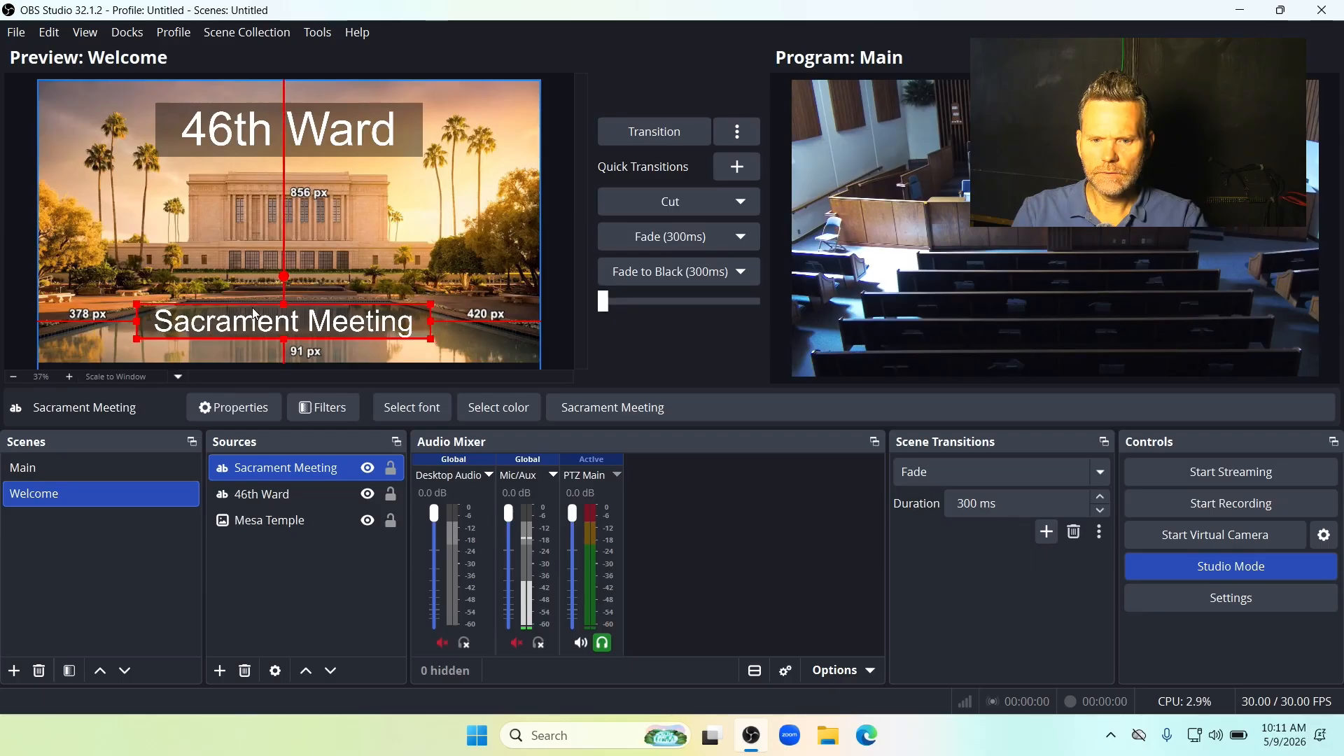
{"action": "right_click", "coordinate": [292, 465]}
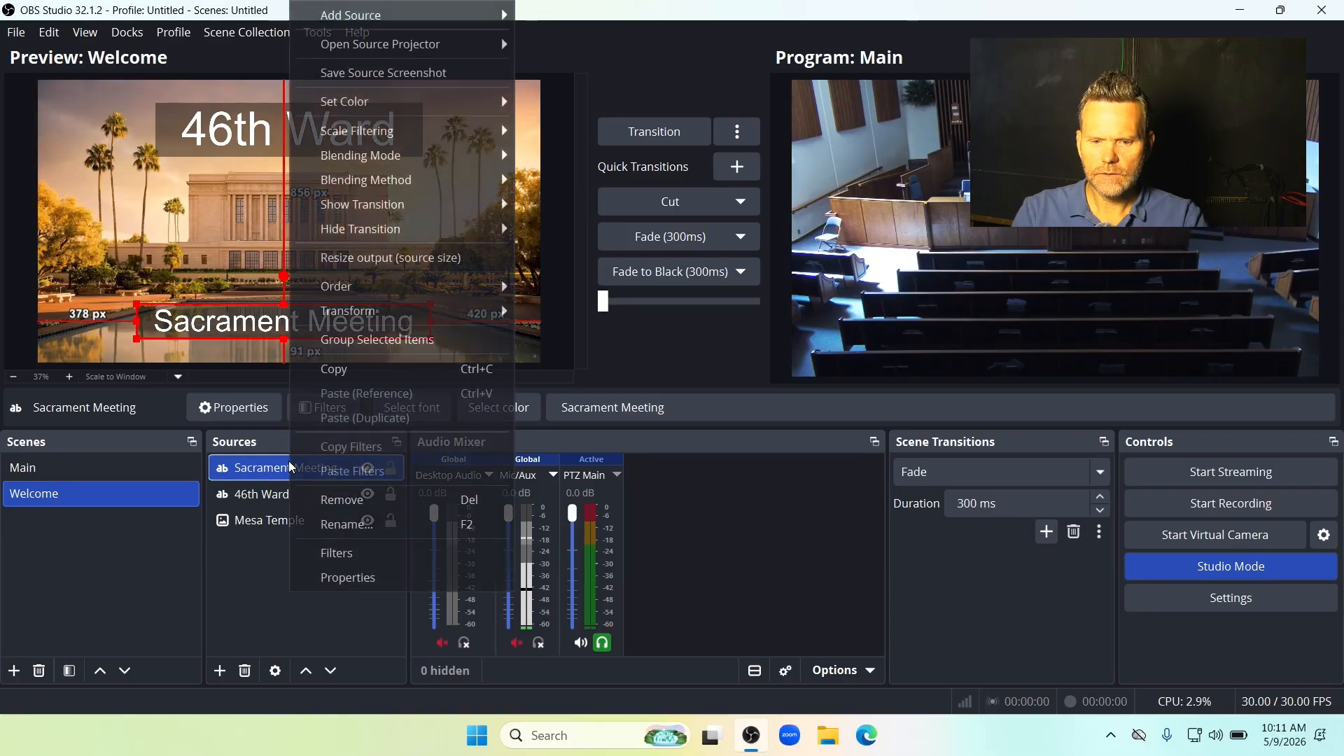
{"action": "mouse_move", "coordinate": [499, 317]}
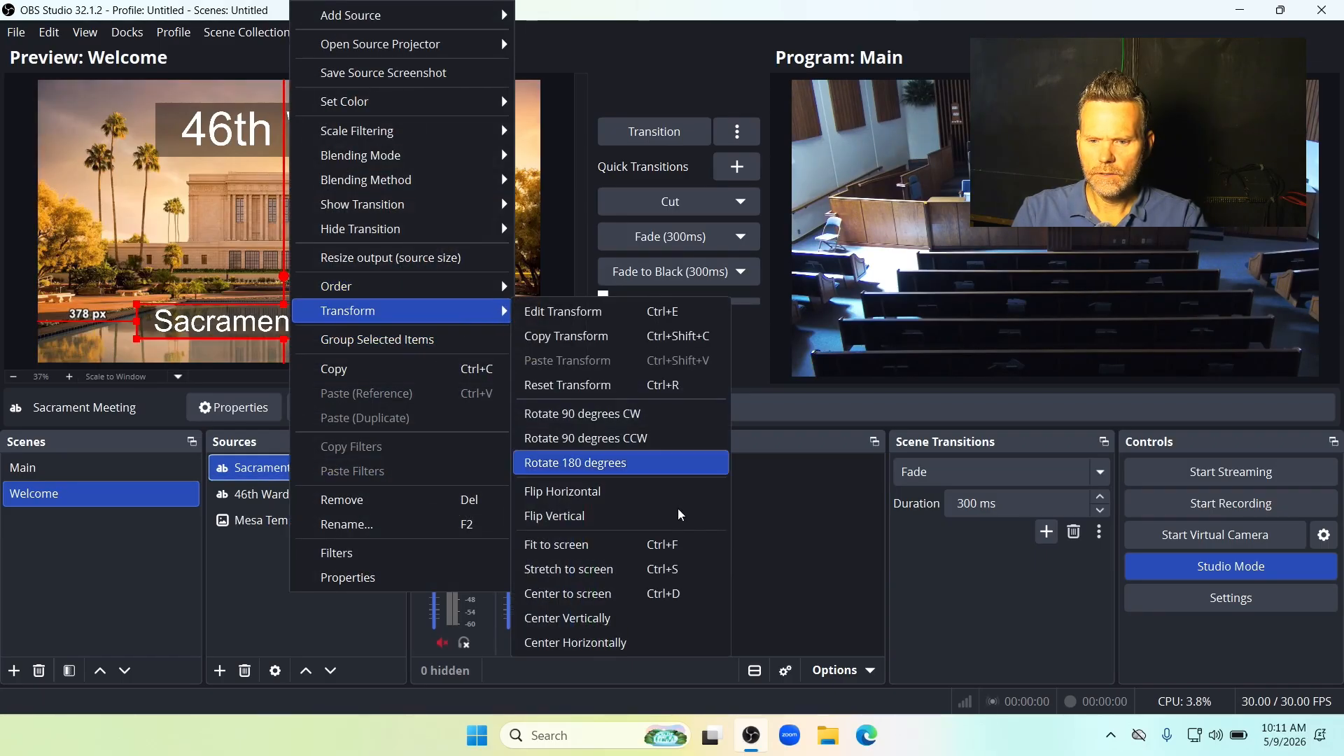
{"action": "left_click", "coordinate": [629, 648]}
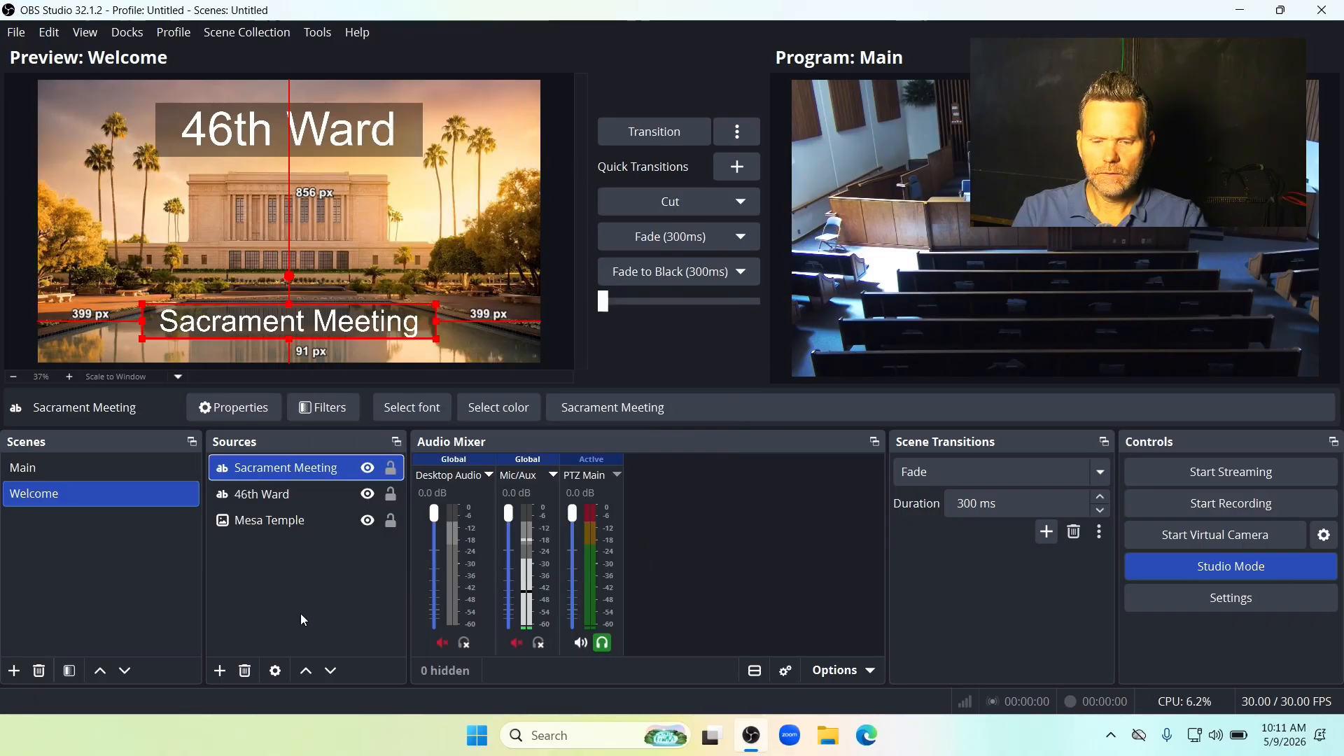
{"action": "left_click", "coordinate": [271, 611]}
- Add a new VLC Video source named Hymns to the Welcome scene
{"action": "left_click", "coordinate": [220, 671]}
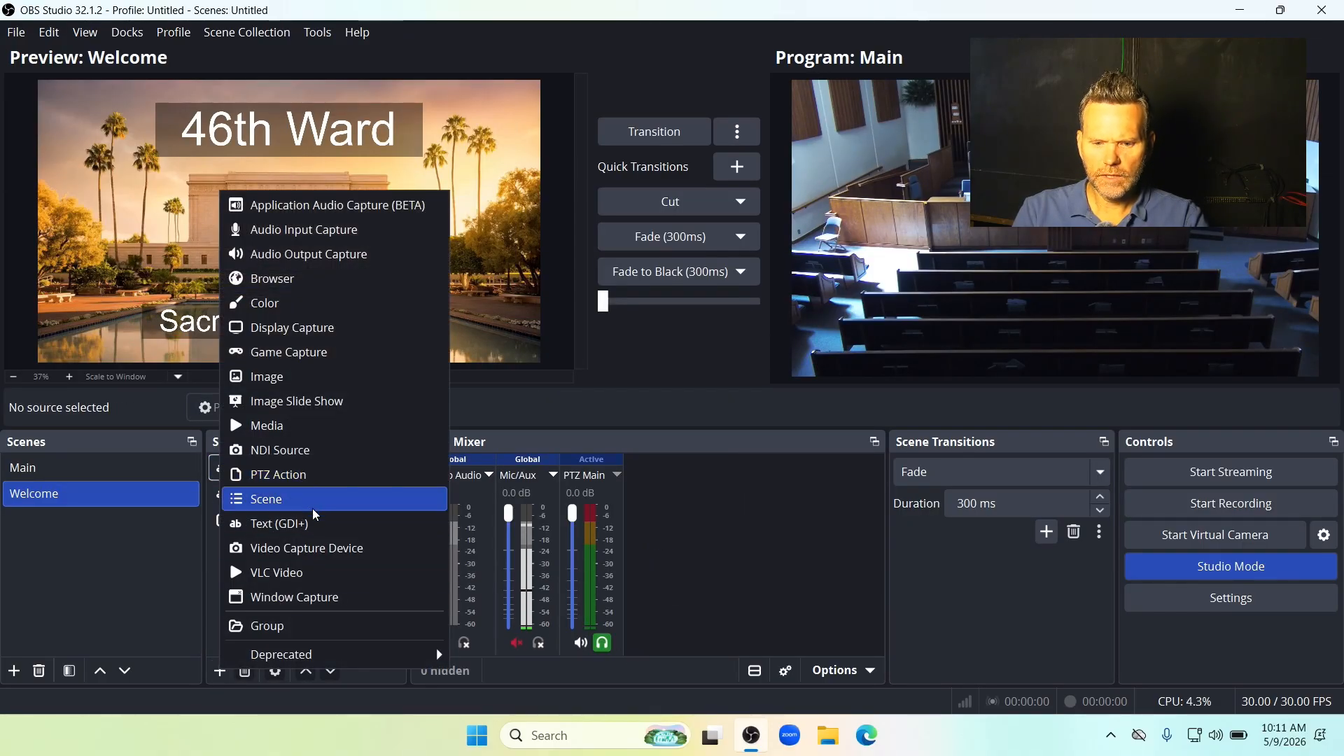
{"action": "left_click", "coordinate": [291, 575]}
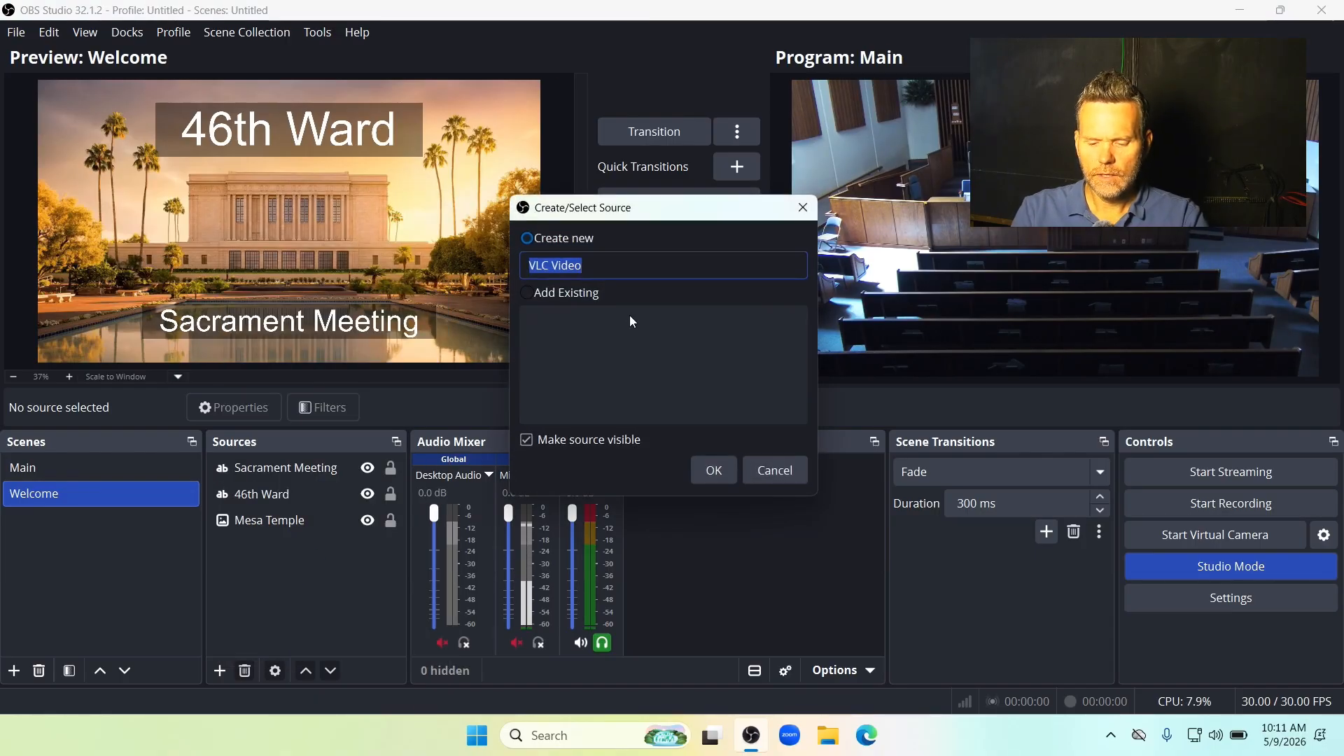
{"action": "type", "text": "Hymns"}
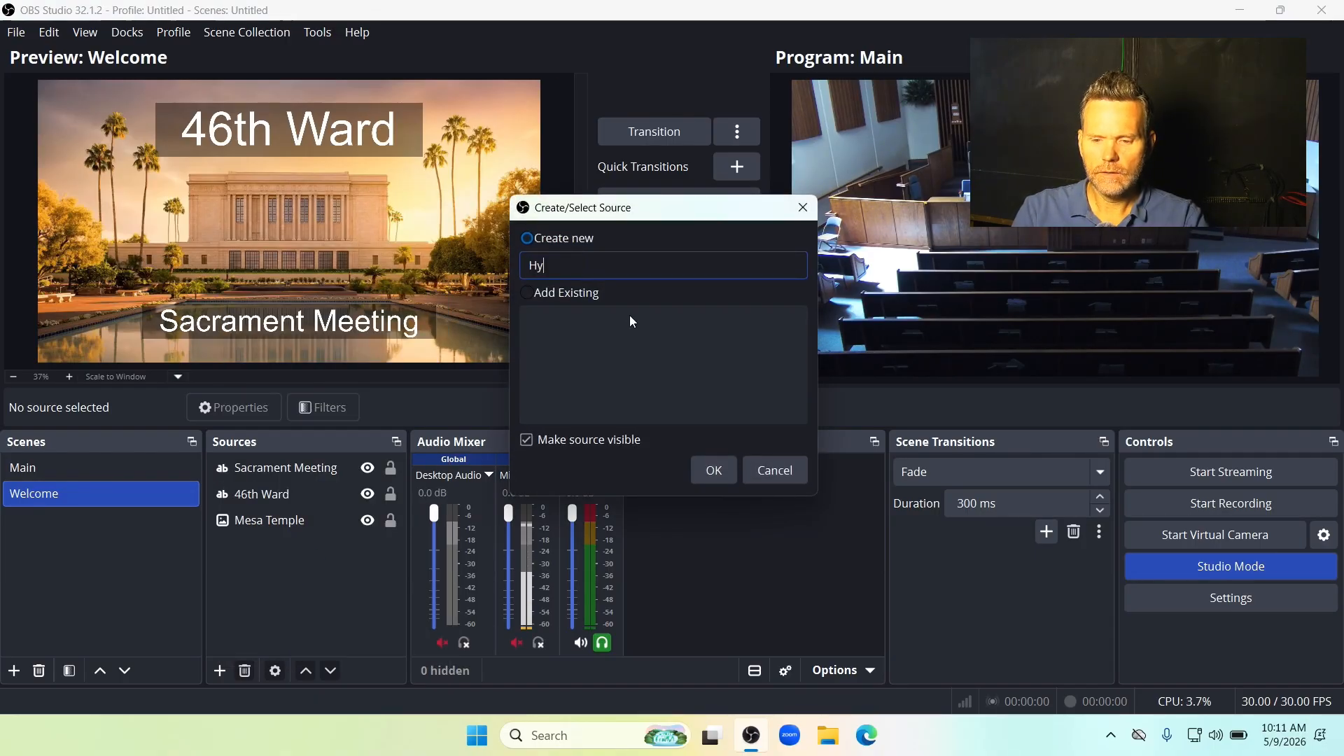
{"action": "left_click", "coordinate": [711, 477]}
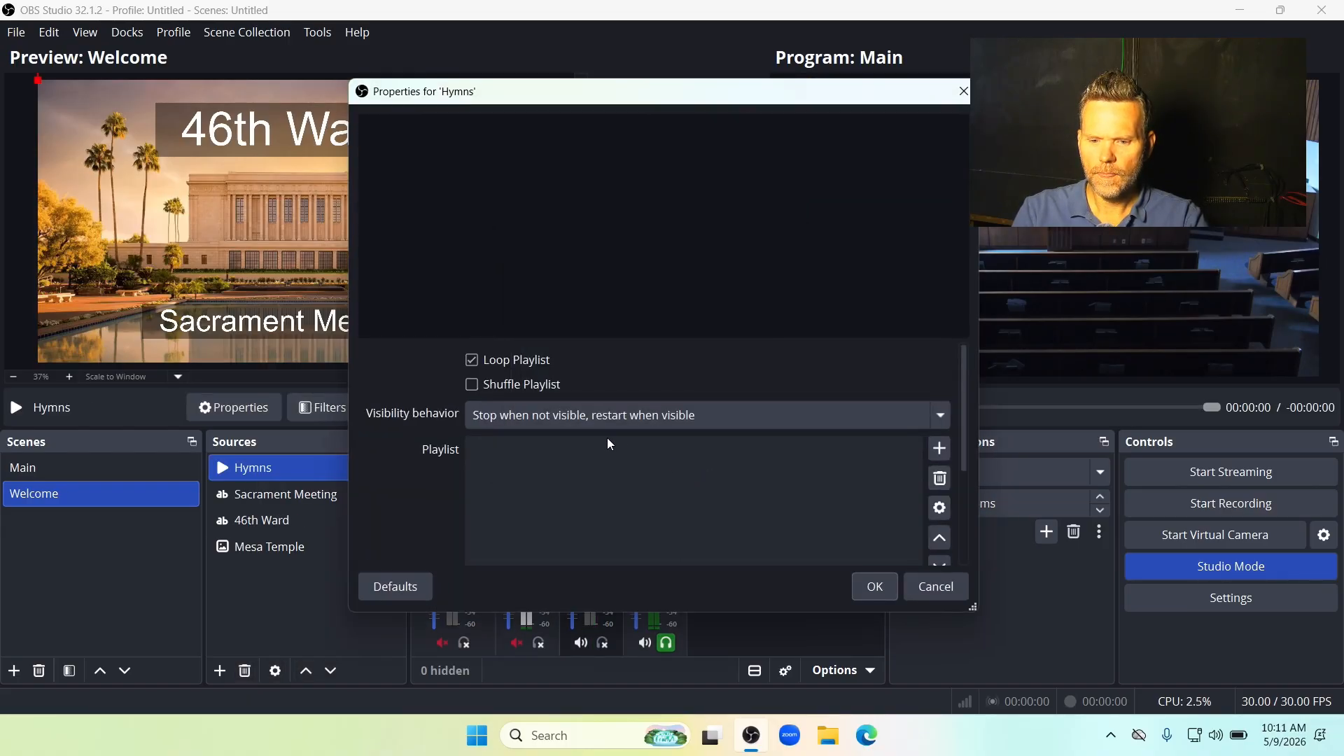
- Enable playlist shuffling for Hymns and add the Church Hymns directory from the Broadcasts folder to its playlist
{"action": "left_click", "coordinate": [472, 385]}
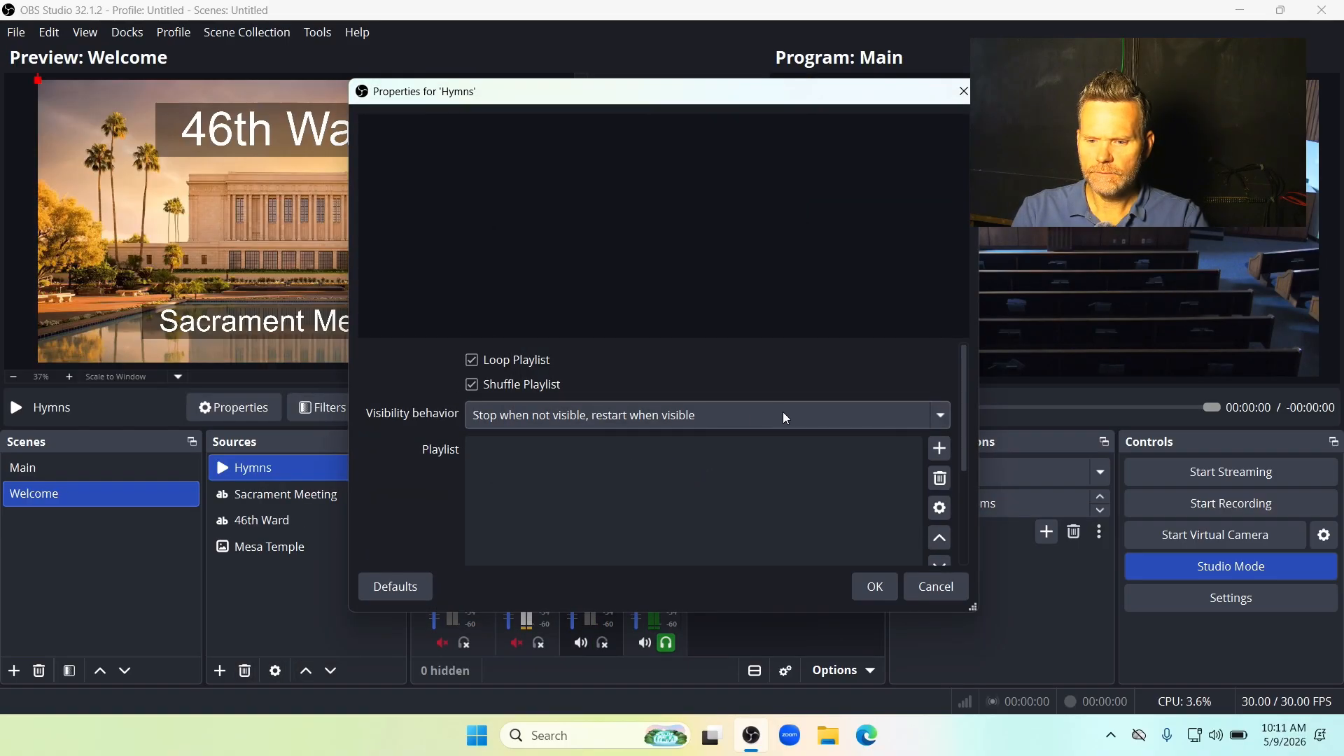
{"action": "left_click", "coordinate": [940, 448]}
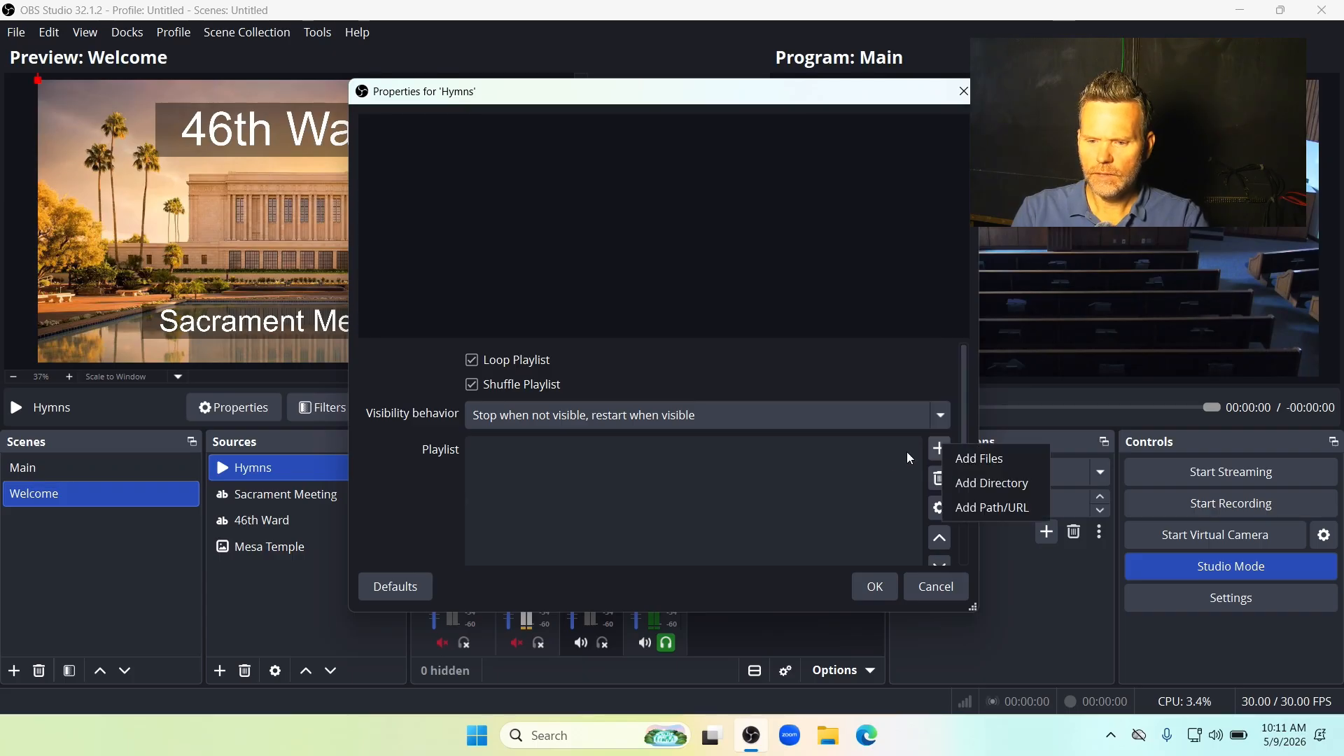
{"action": "left_click", "coordinate": [980, 483]}
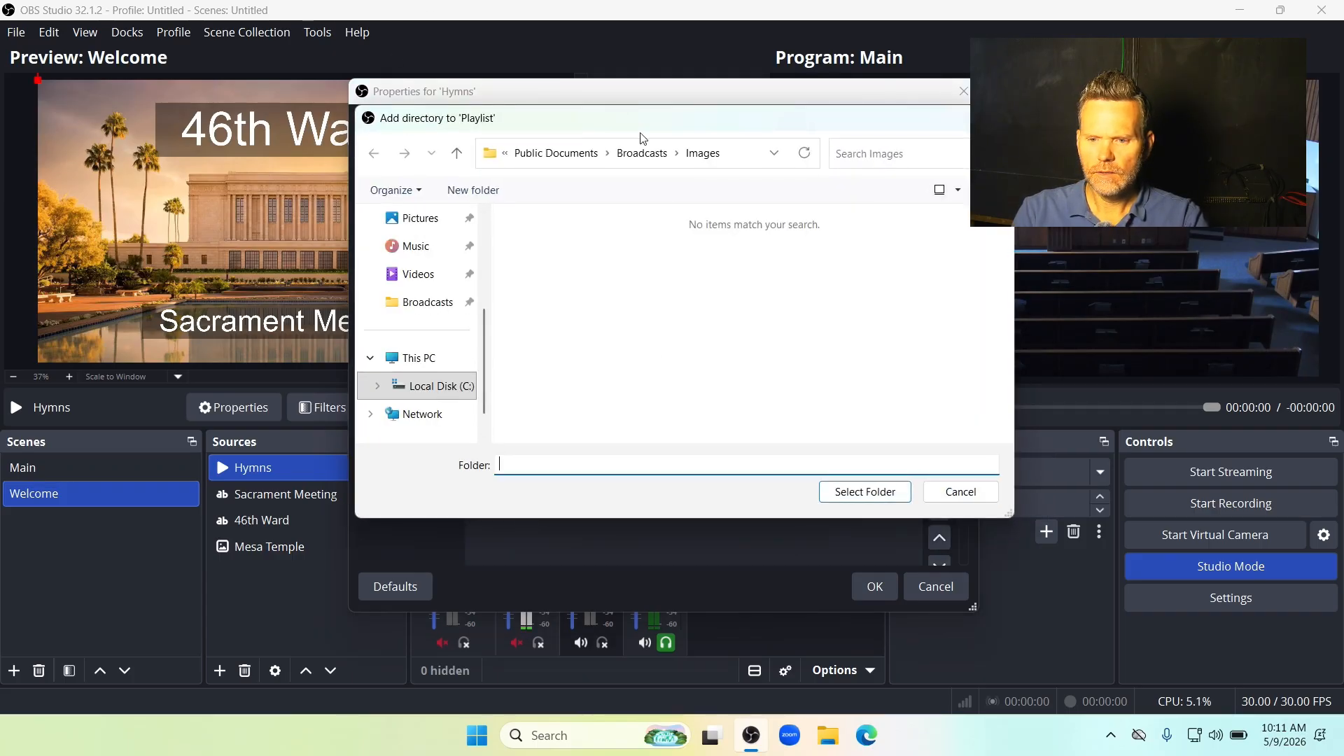
{"action": "left_click", "coordinate": [642, 152]}
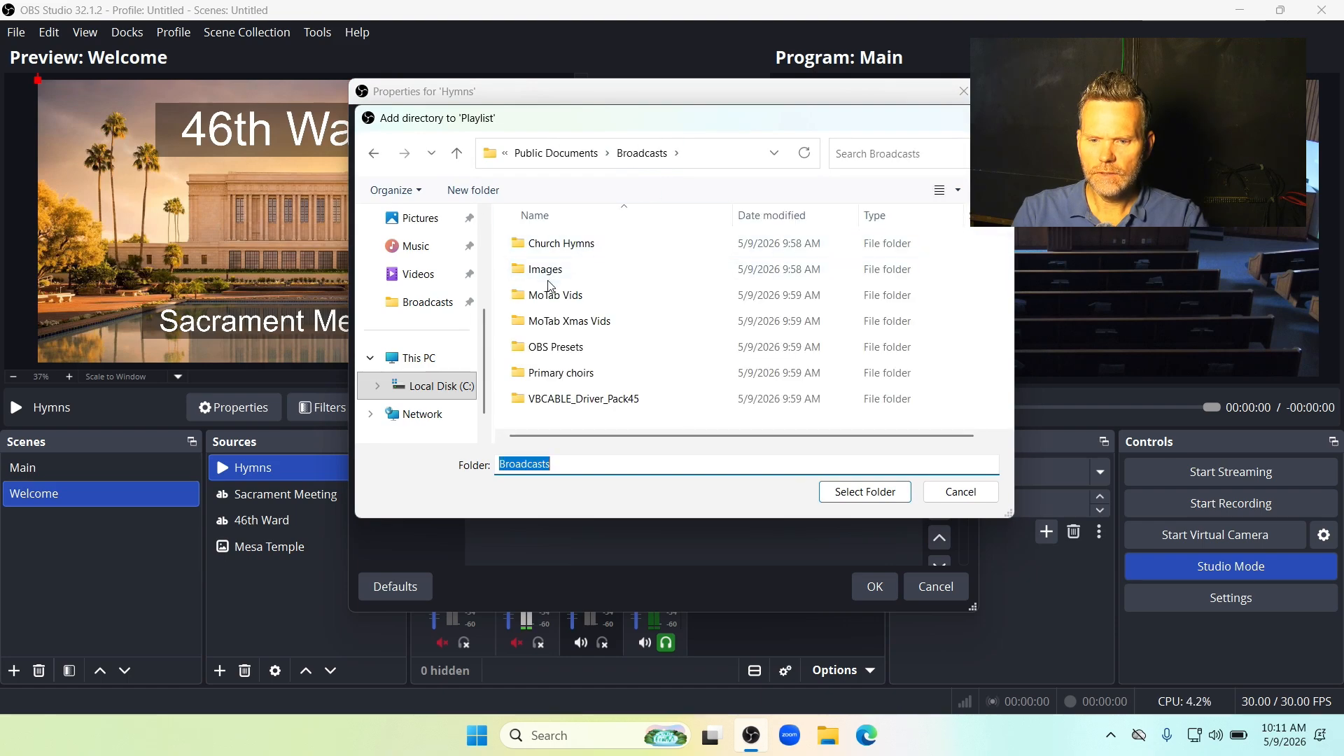
{"action": "left_click", "coordinate": [539, 244]}
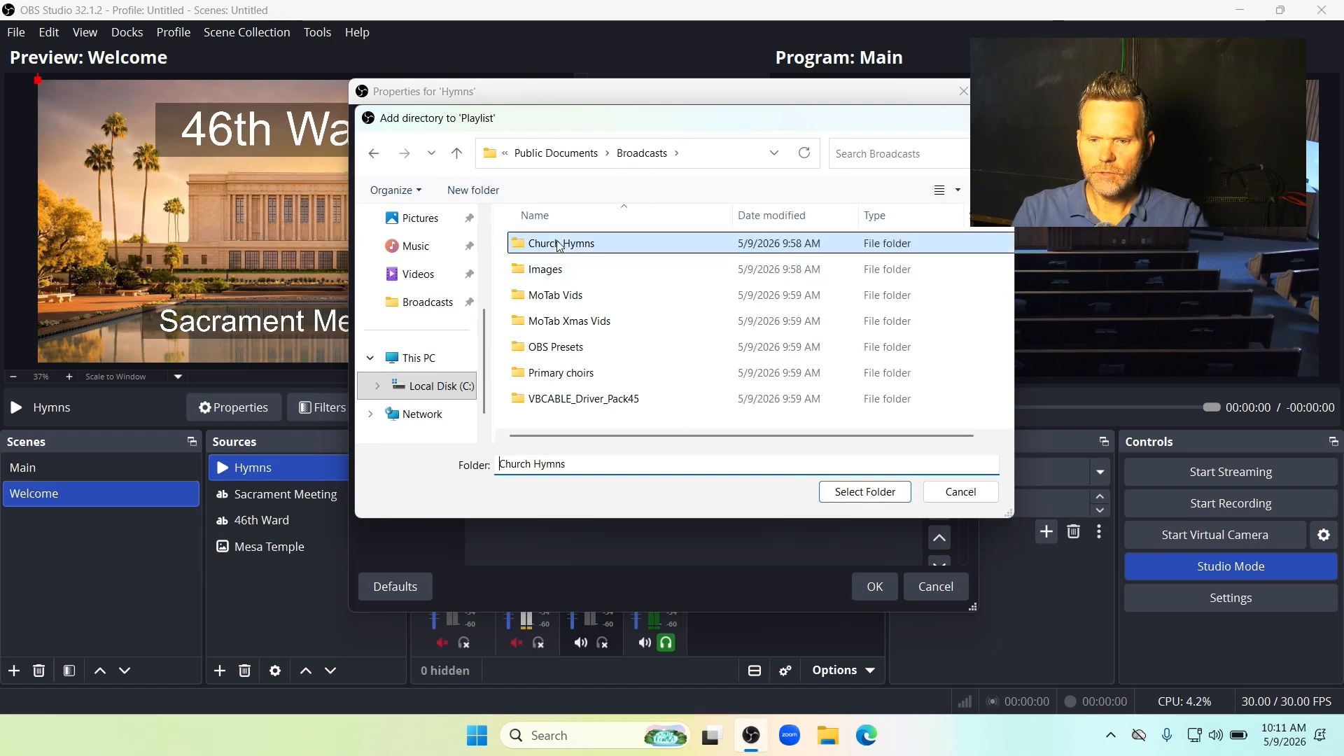
{"action": "left_click", "coordinate": [856, 492]}
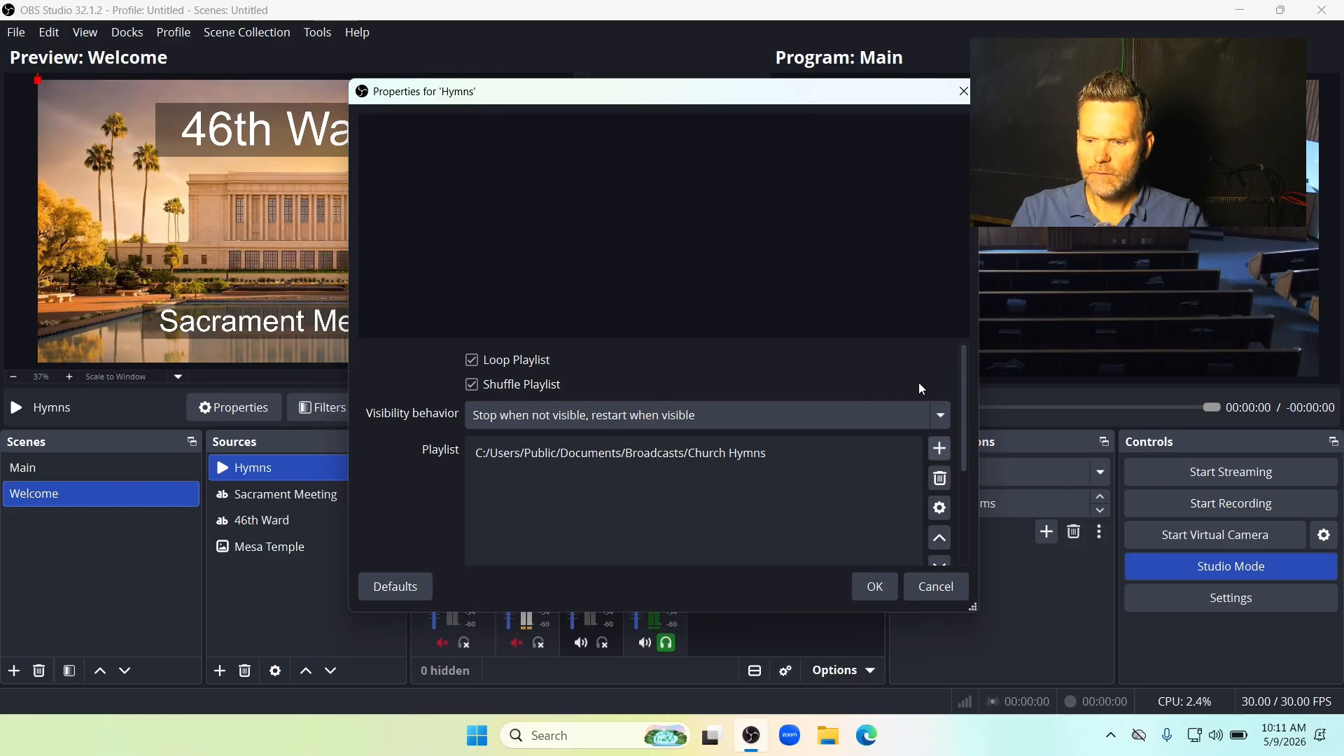
- Set the Hymns visibility behavior to Pause when not visible, unpause when visible, and accept the properties
{"action": "left_click", "coordinate": [942, 415]}
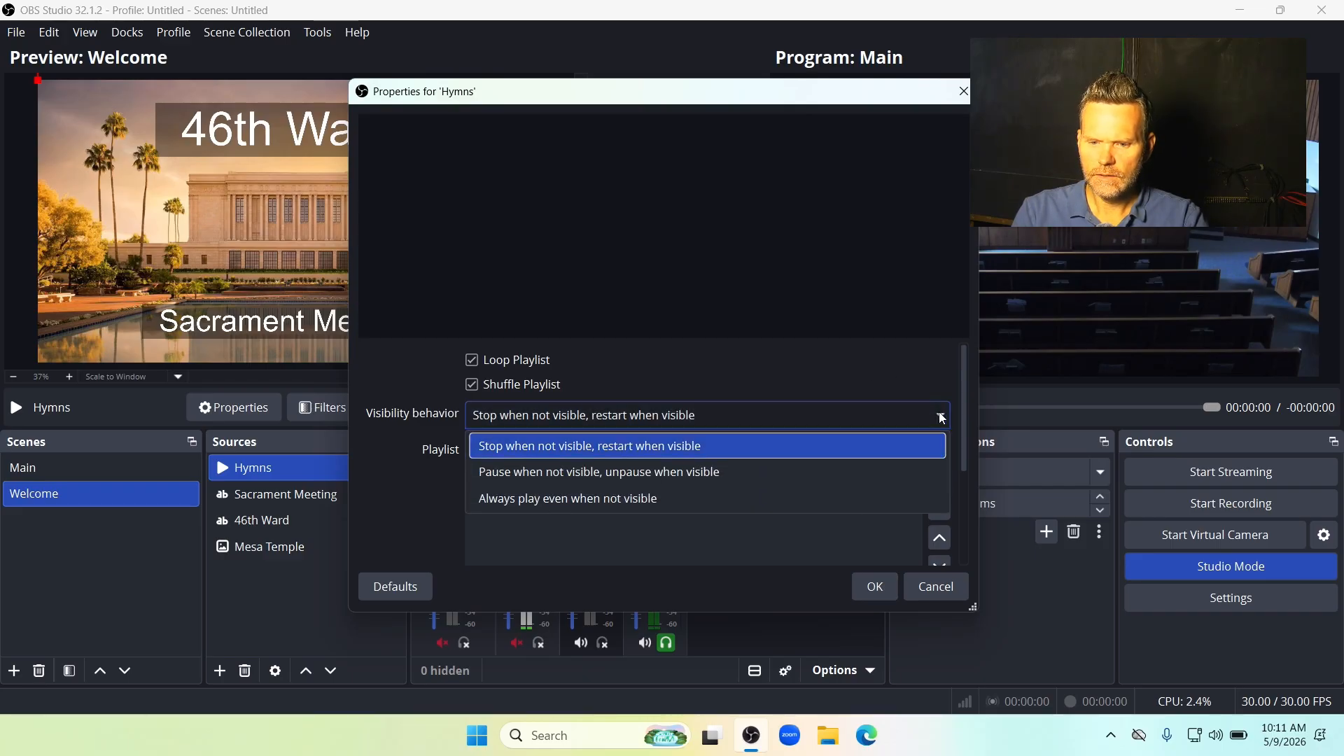
{"action": "left_click", "coordinate": [665, 482]}
{"action": "left_click", "coordinate": [873, 587]}
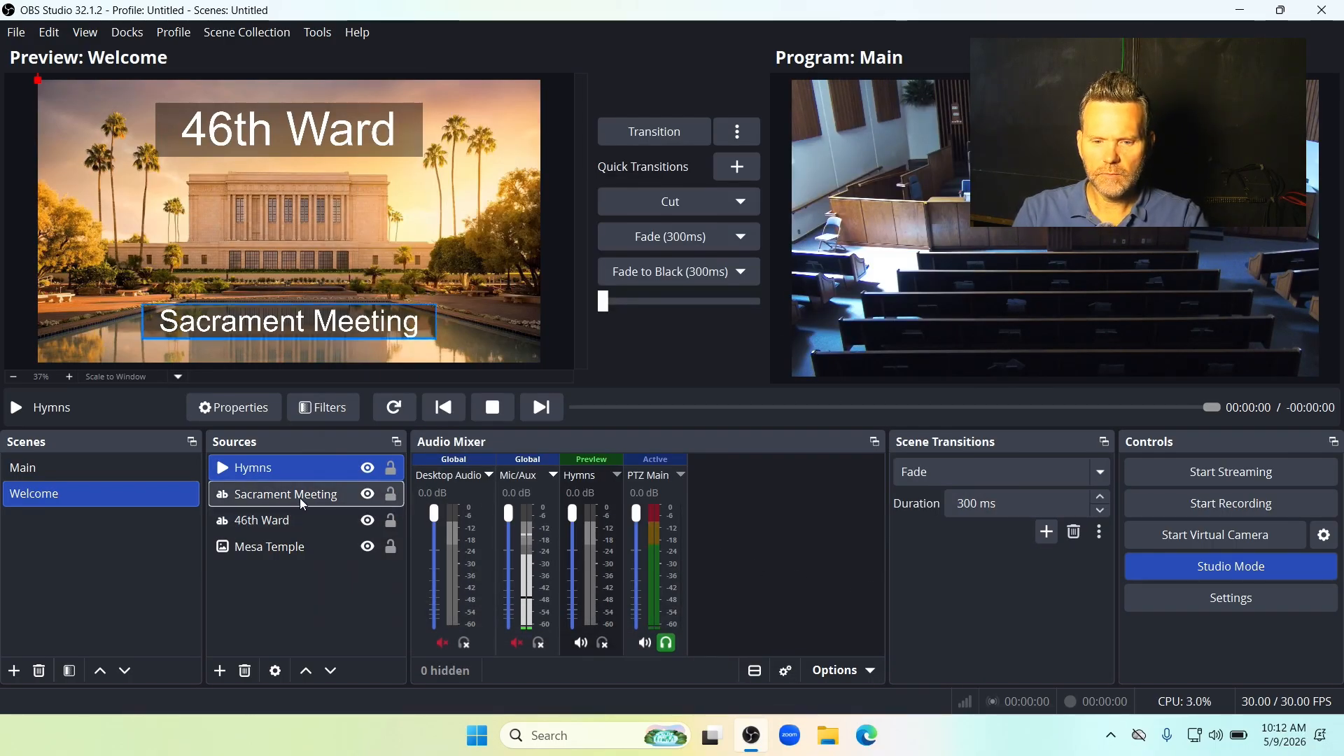
- Transition the Welcome scene to program and set Desktop Audio's audio monitoring to Monitor and Output
{"action": "left_click", "coordinate": [621, 139]}
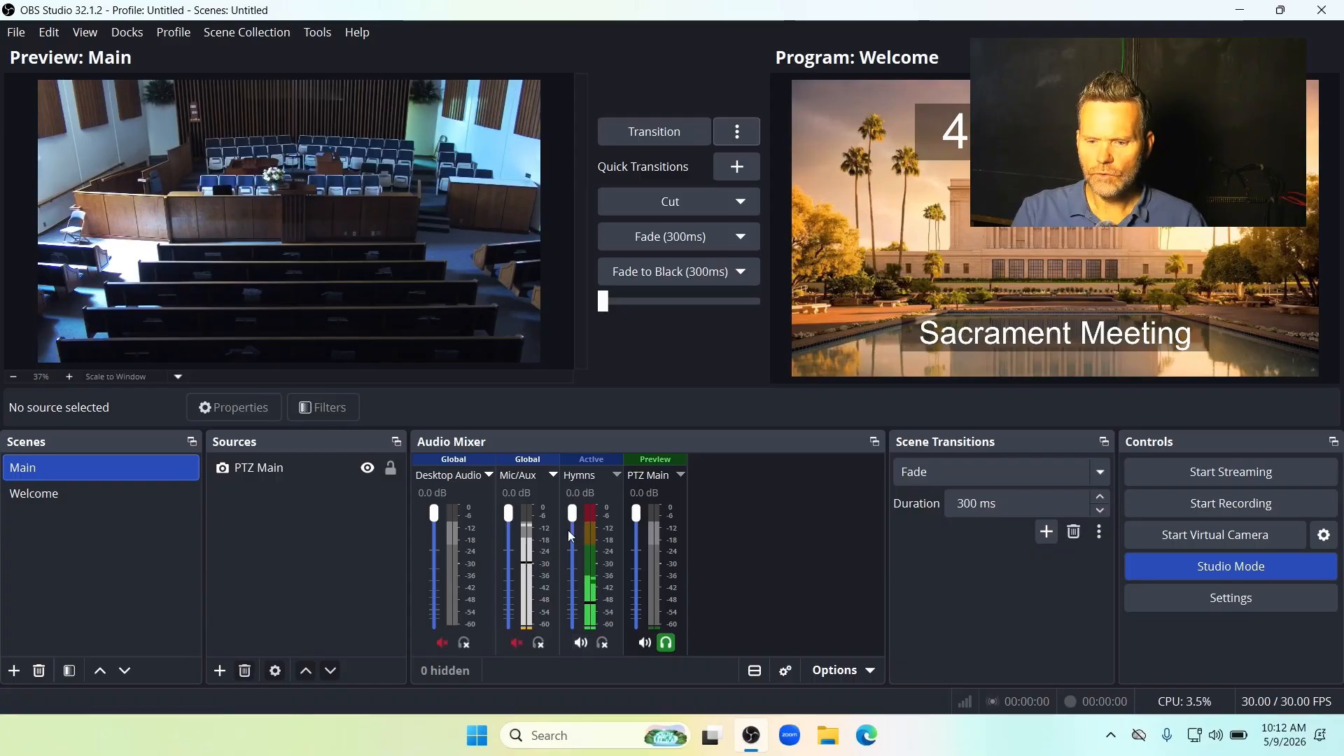
{"action": "left_click", "coordinate": [781, 675]}
{"action": "left_click", "coordinate": [875, 270]}
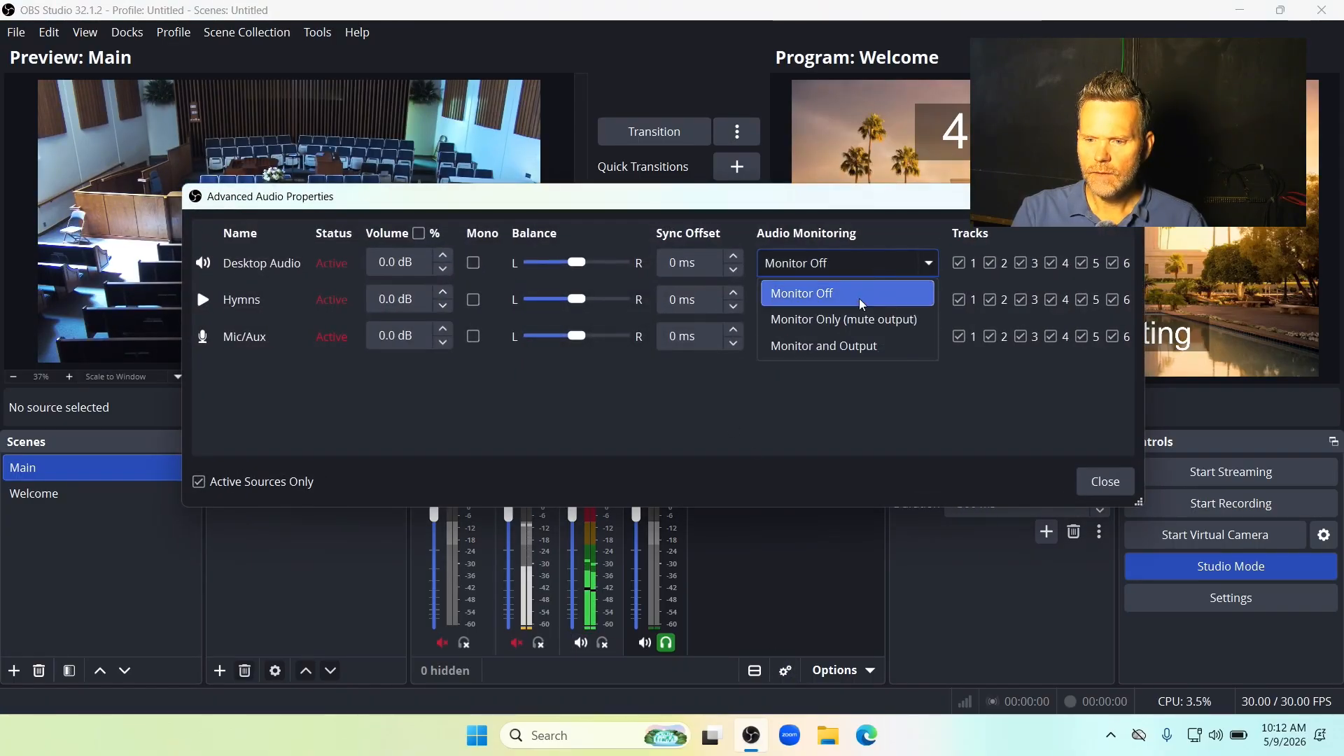
{"action": "left_click", "coordinate": [849, 345]}
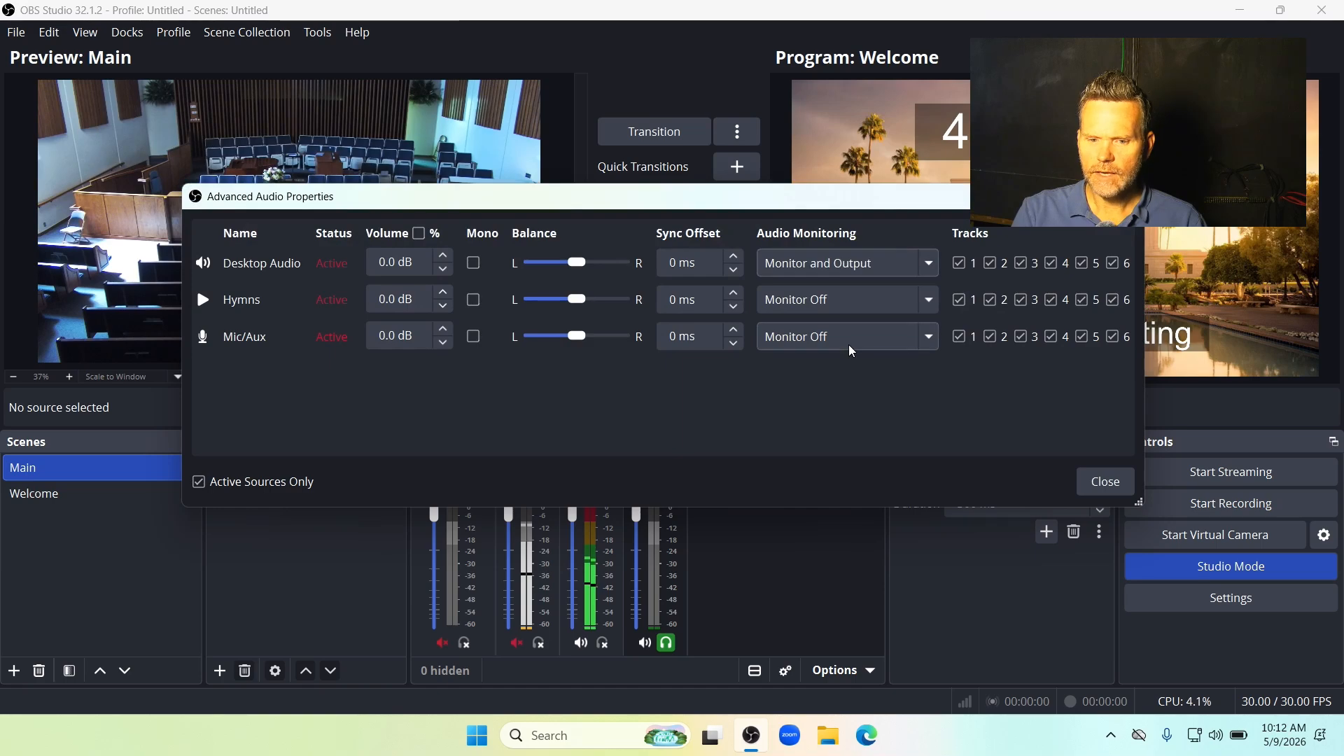
{"action": "left_click", "coordinate": [1104, 482]}
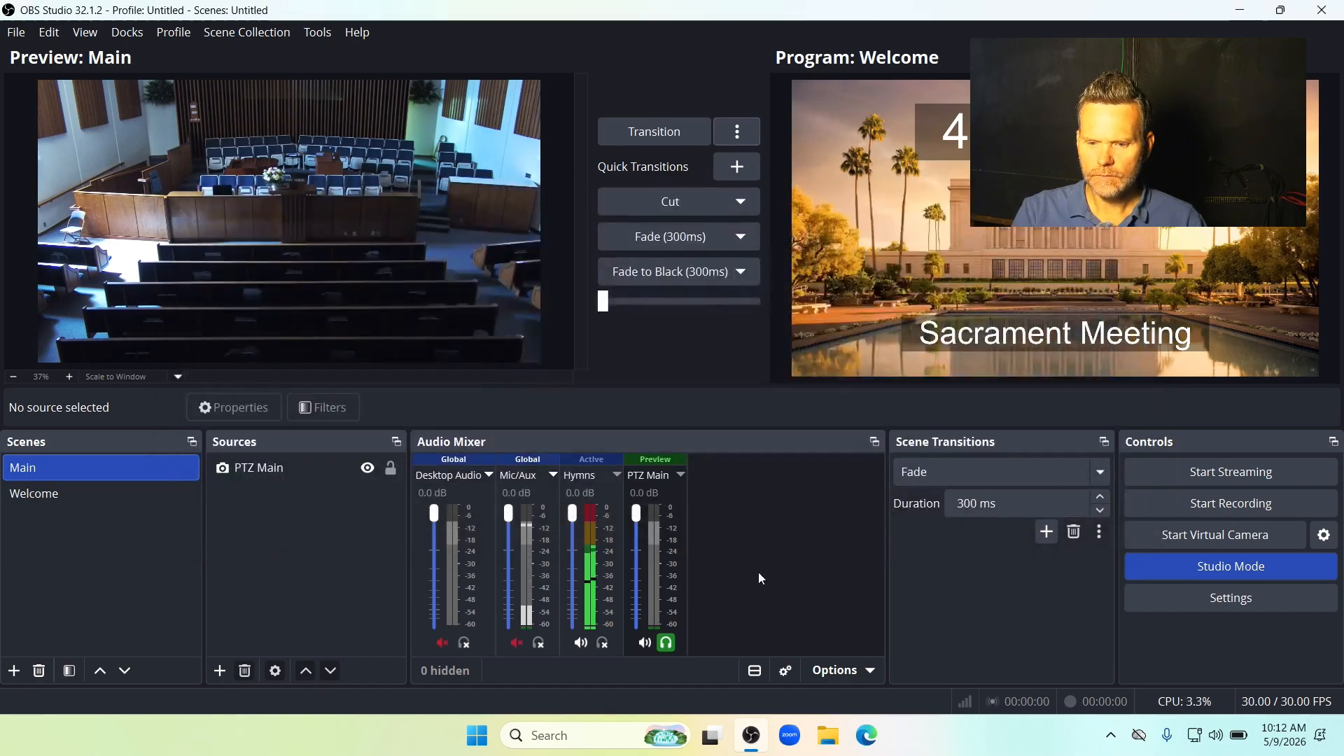
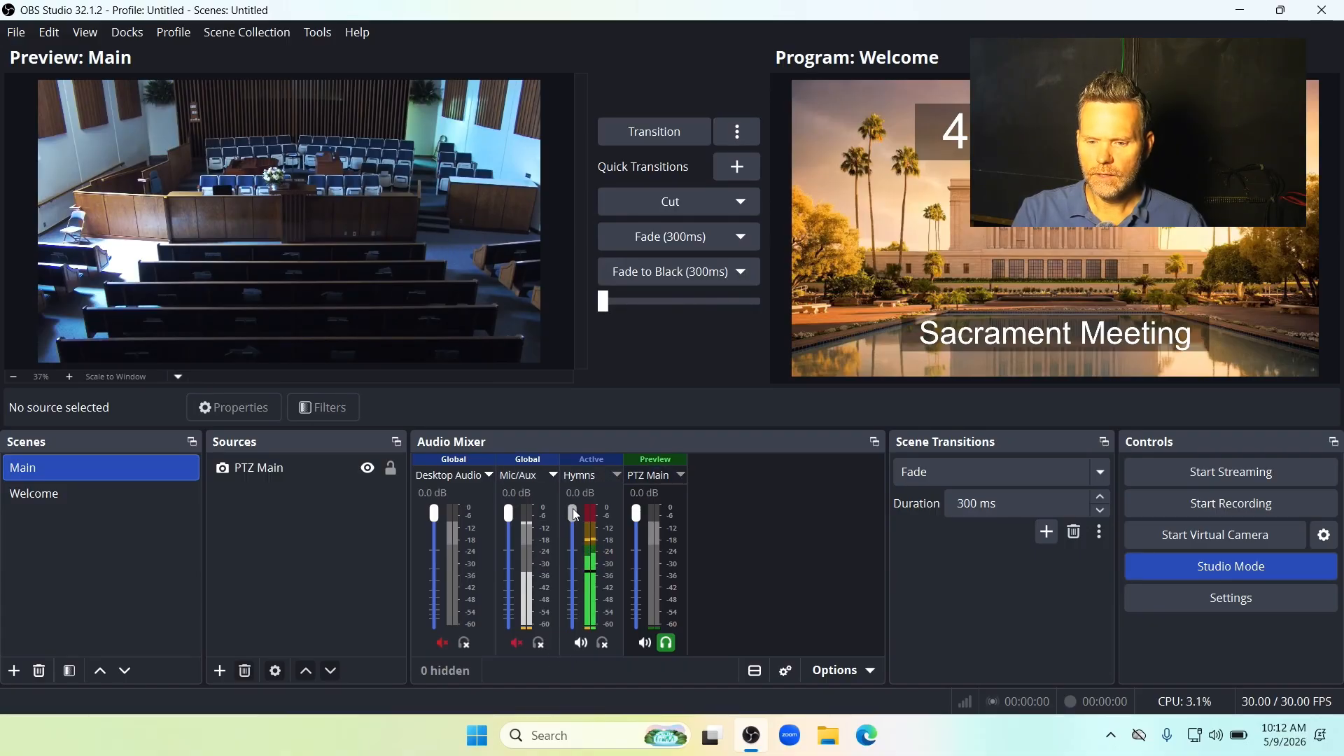
- Lower the Hymns audio level to about -5.7 dB and transition the Main scene to program
{"action": "left_click_drag", "start_coordinate": [574, 519], "coordinate": [573, 538]}
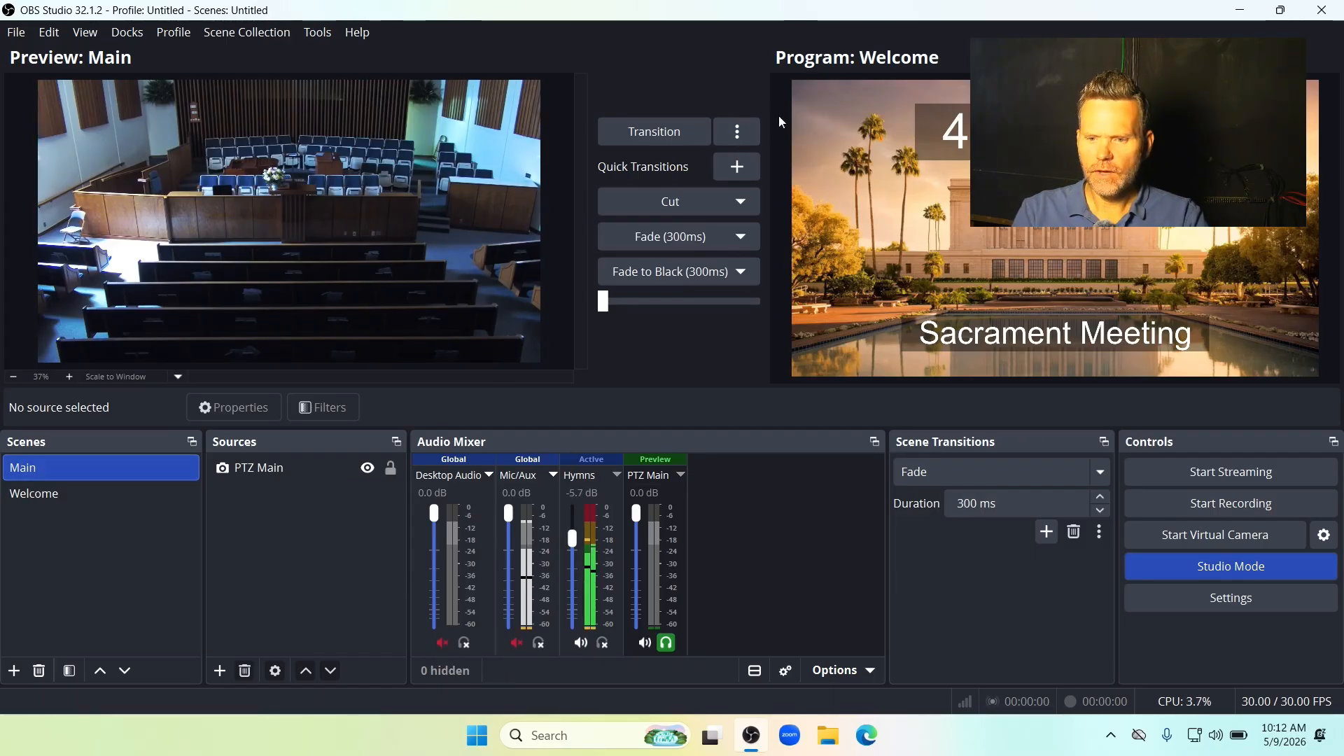
{"action": "left_click", "coordinate": [657, 132]}
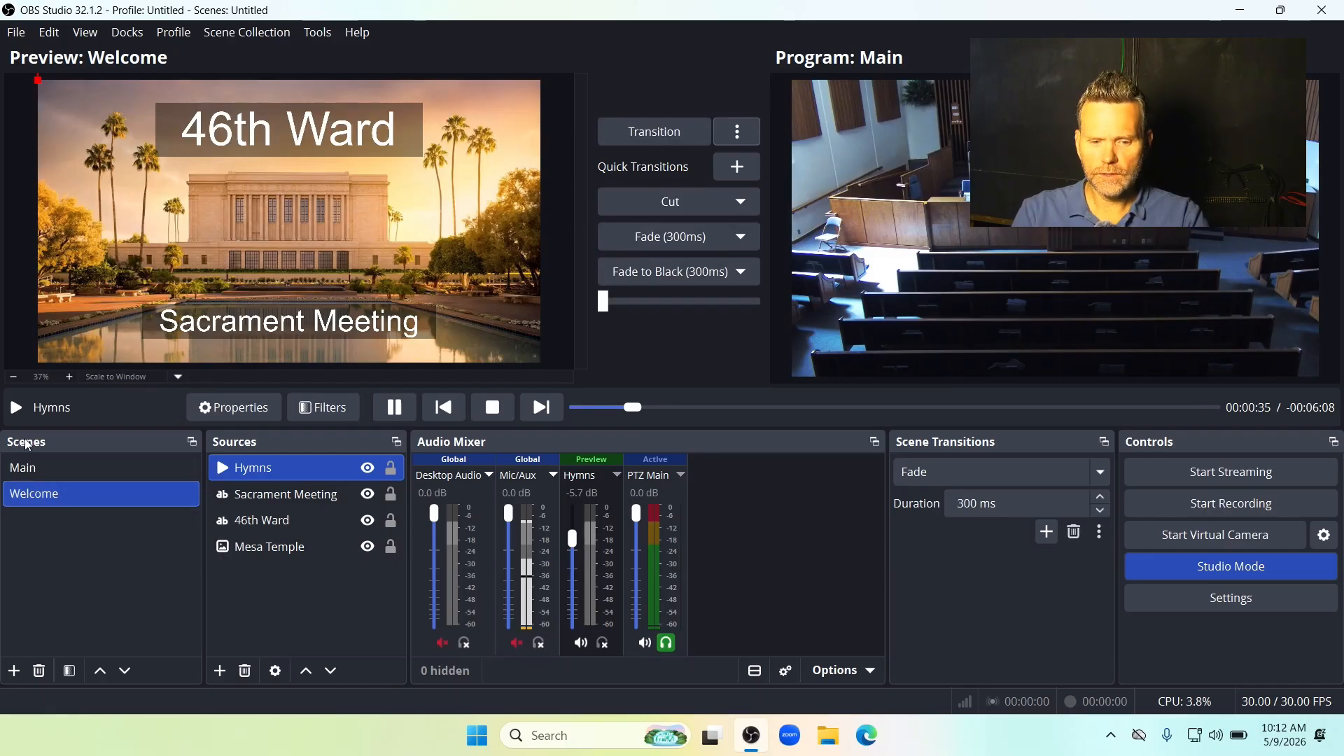
- Create a new scene named Sacrament Hold Video
{"action": "left_click", "coordinate": [14, 671]}
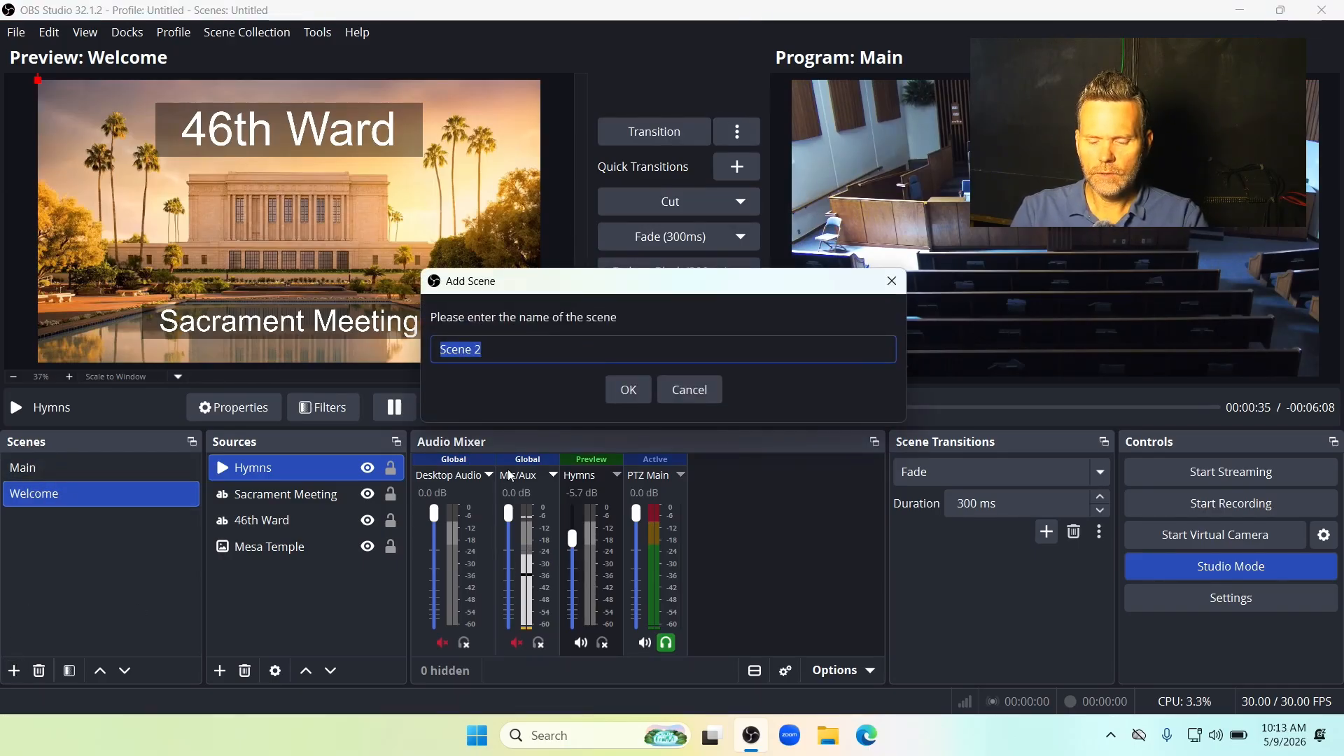
{"action": "type", "text": "Sacrament Hold Video"}
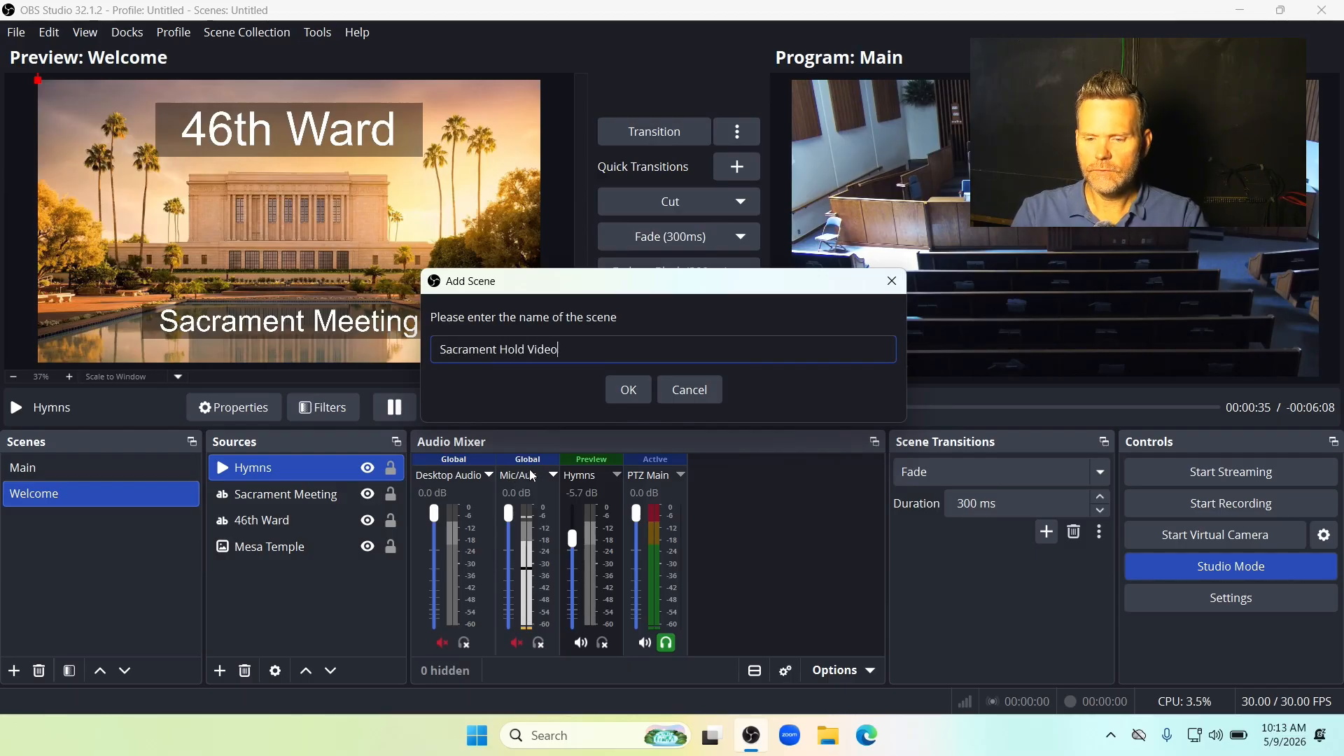
{"action": "left_click", "coordinate": [631, 392]}
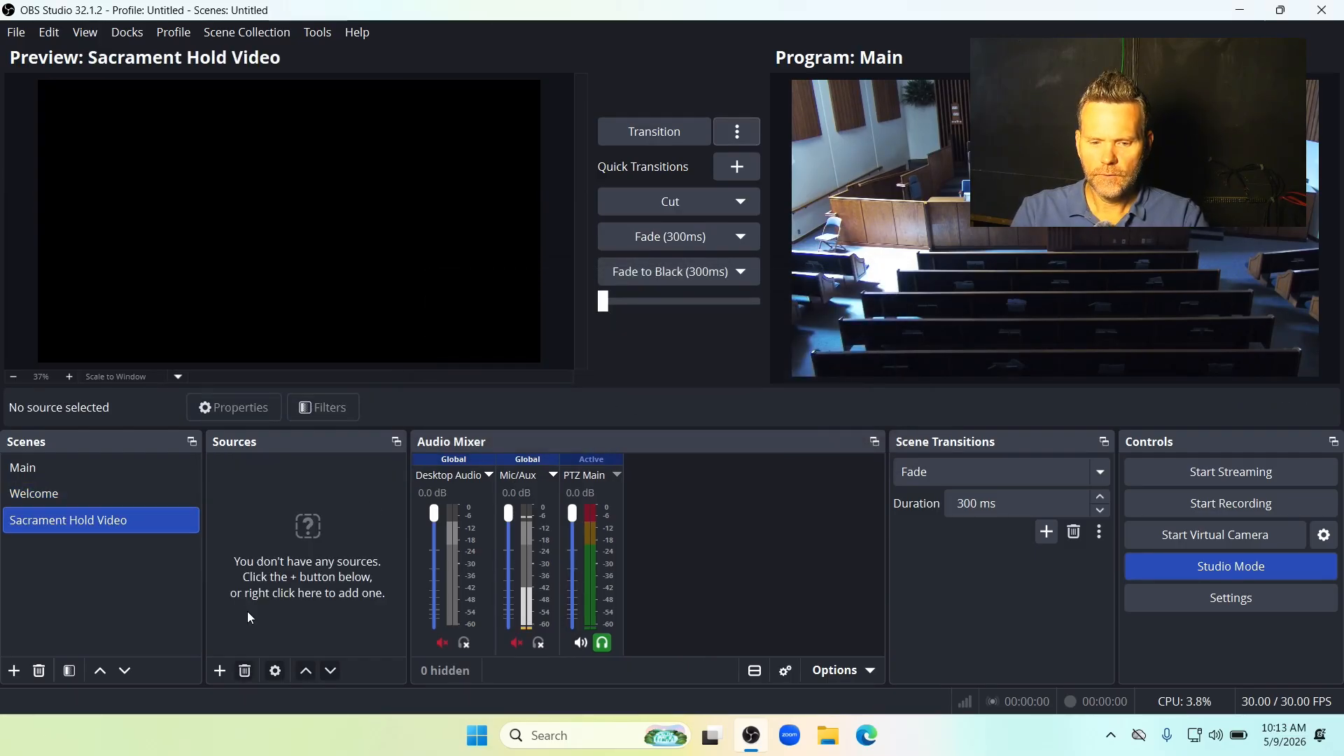
- Add a new VLC Video source named Tab Videos to the Sacrament Hold Video scene
{"action": "left_click", "coordinate": [214, 673]}
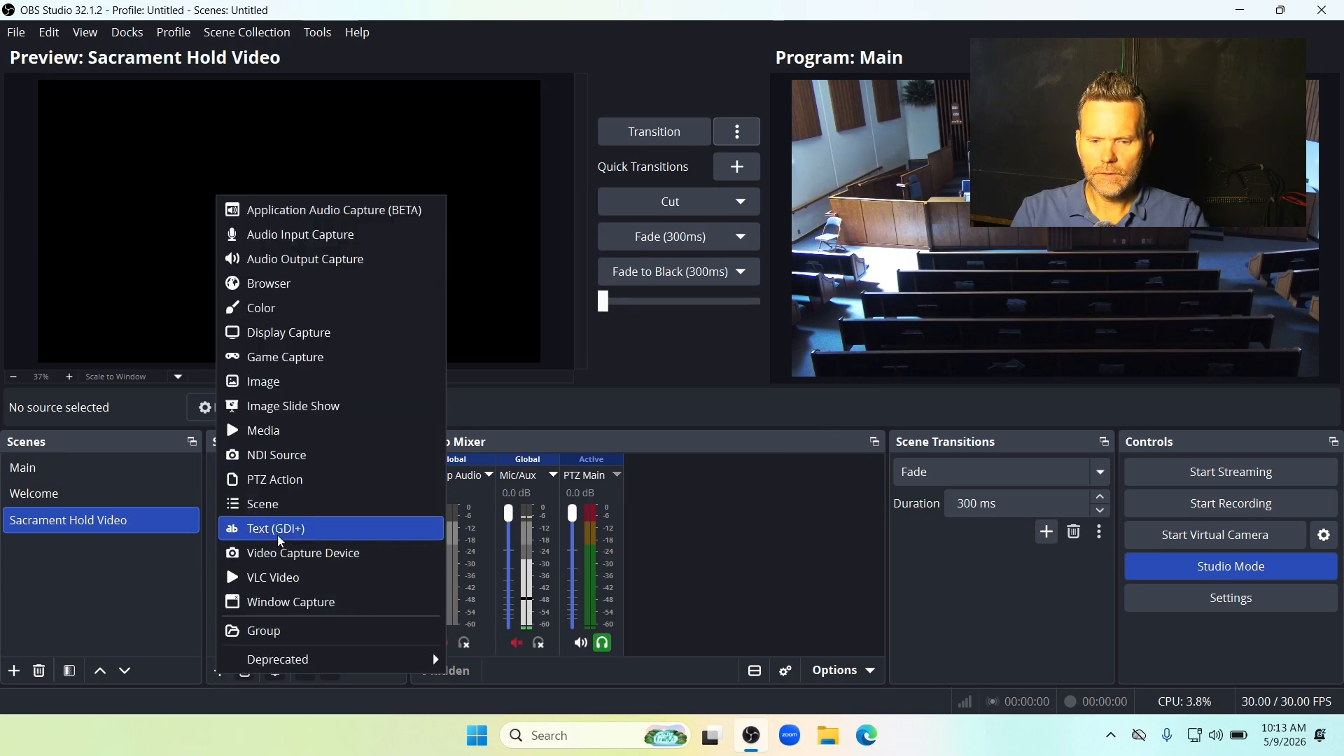
{"action": "left_click", "coordinate": [279, 579]}
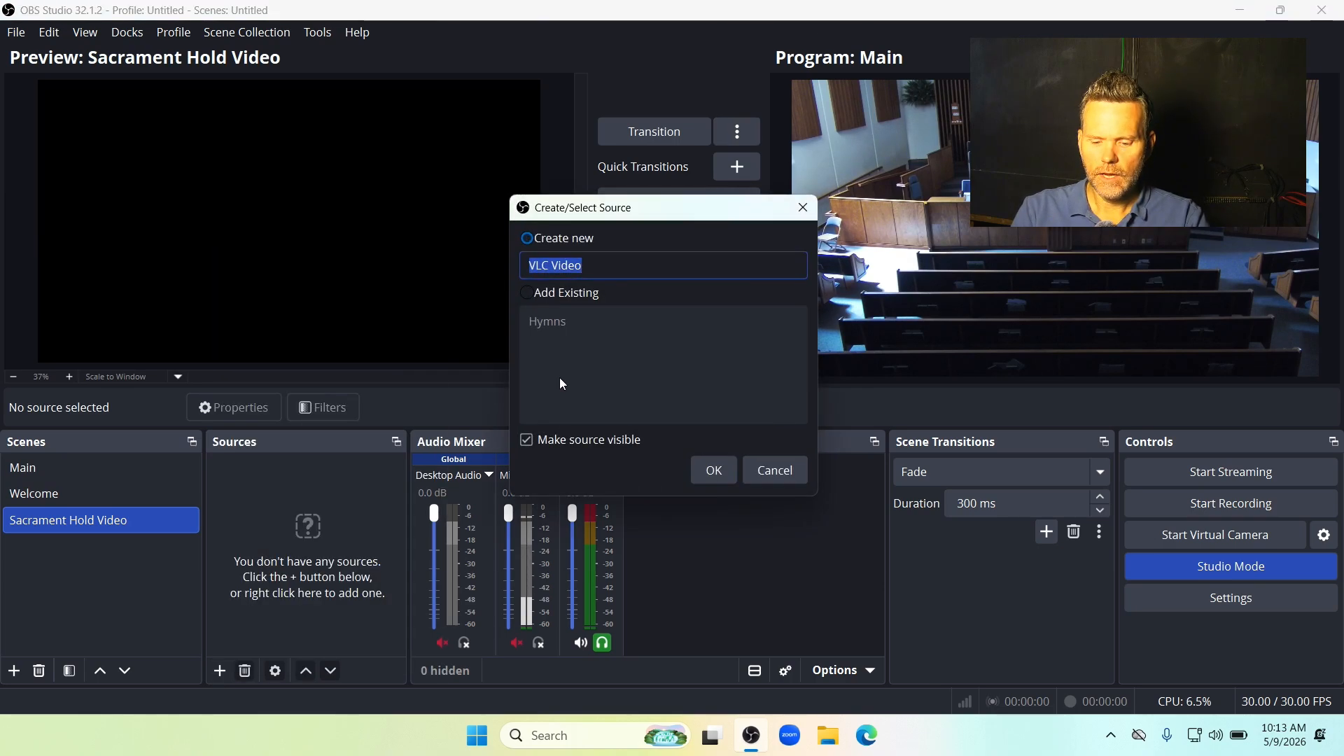
{"action": "type", "text": "Tab Videos"}
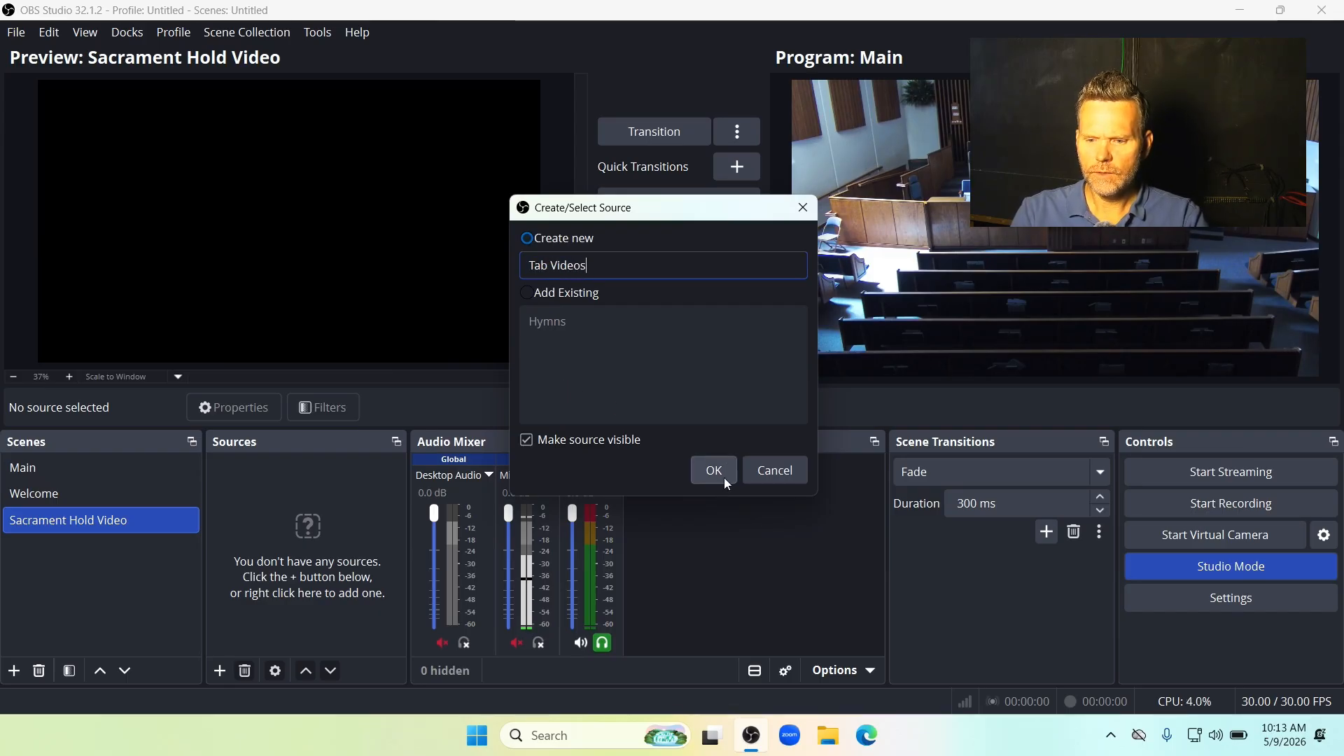
{"action": "left_click", "coordinate": [723, 477]}
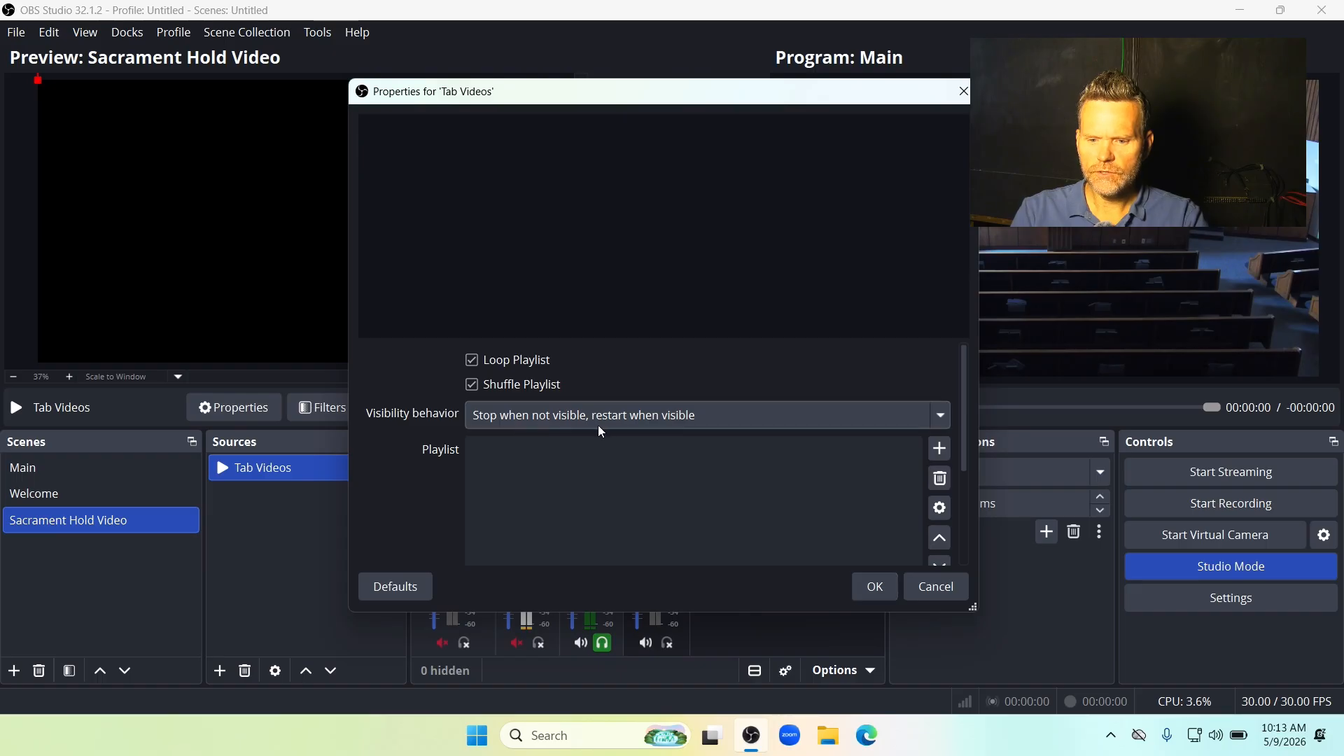
- Add the MoTab Vids directory from the Broadcasts folder to the Tab Videos playlist
{"action": "left_click", "coordinate": [941, 448]}
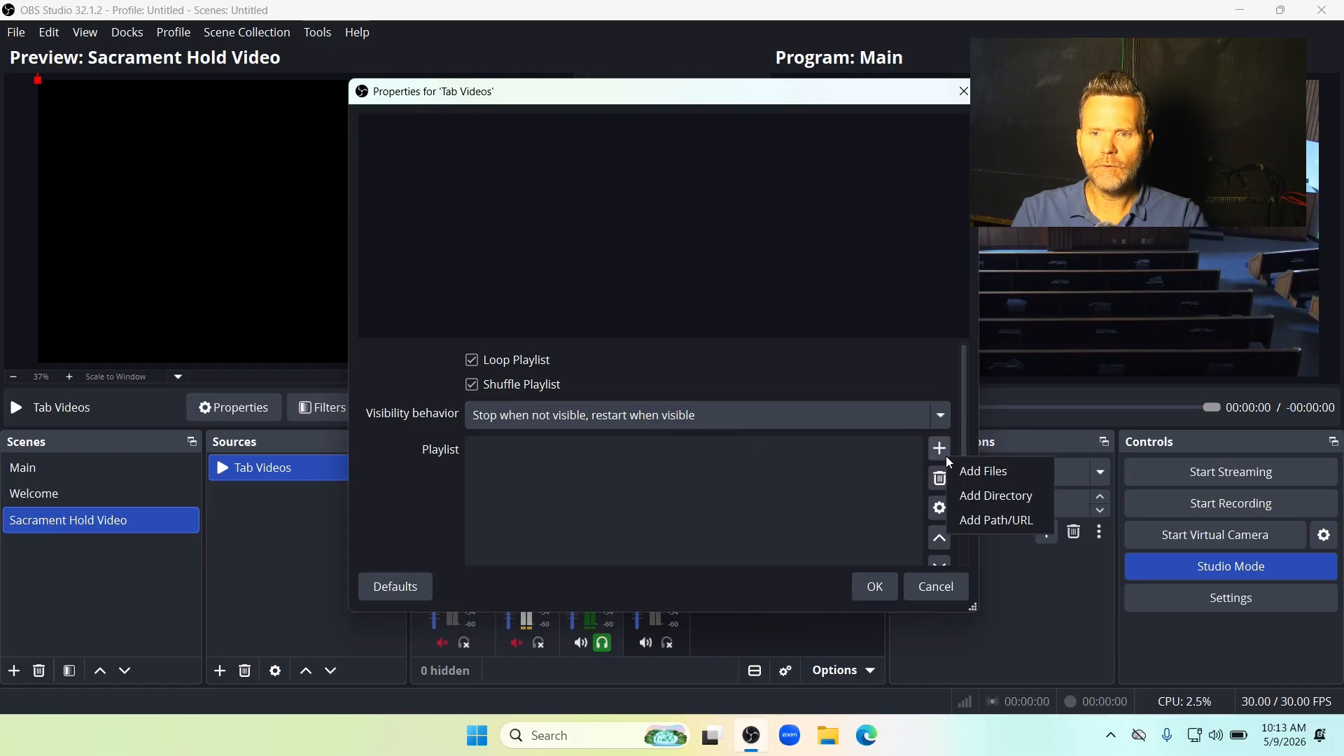
{"action": "left_click", "coordinate": [987, 496]}
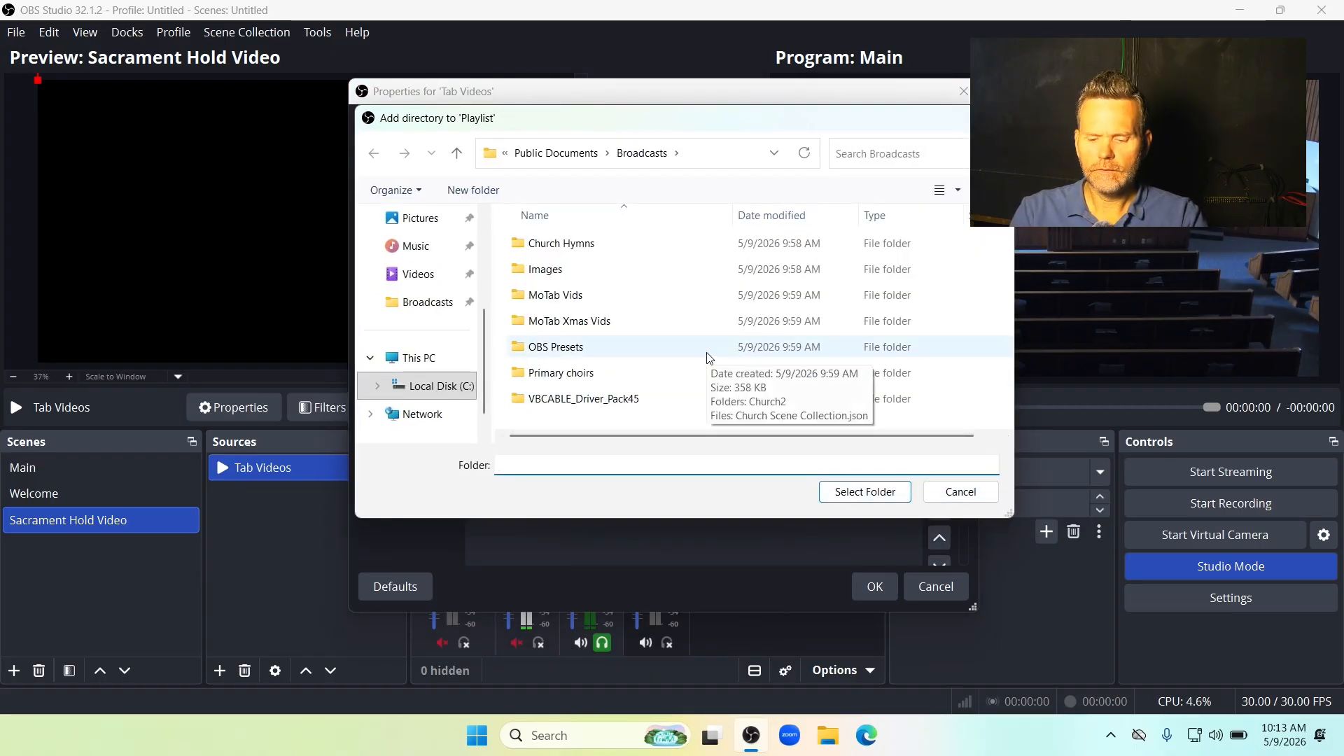
{"action": "left_click", "coordinate": [557, 297]}
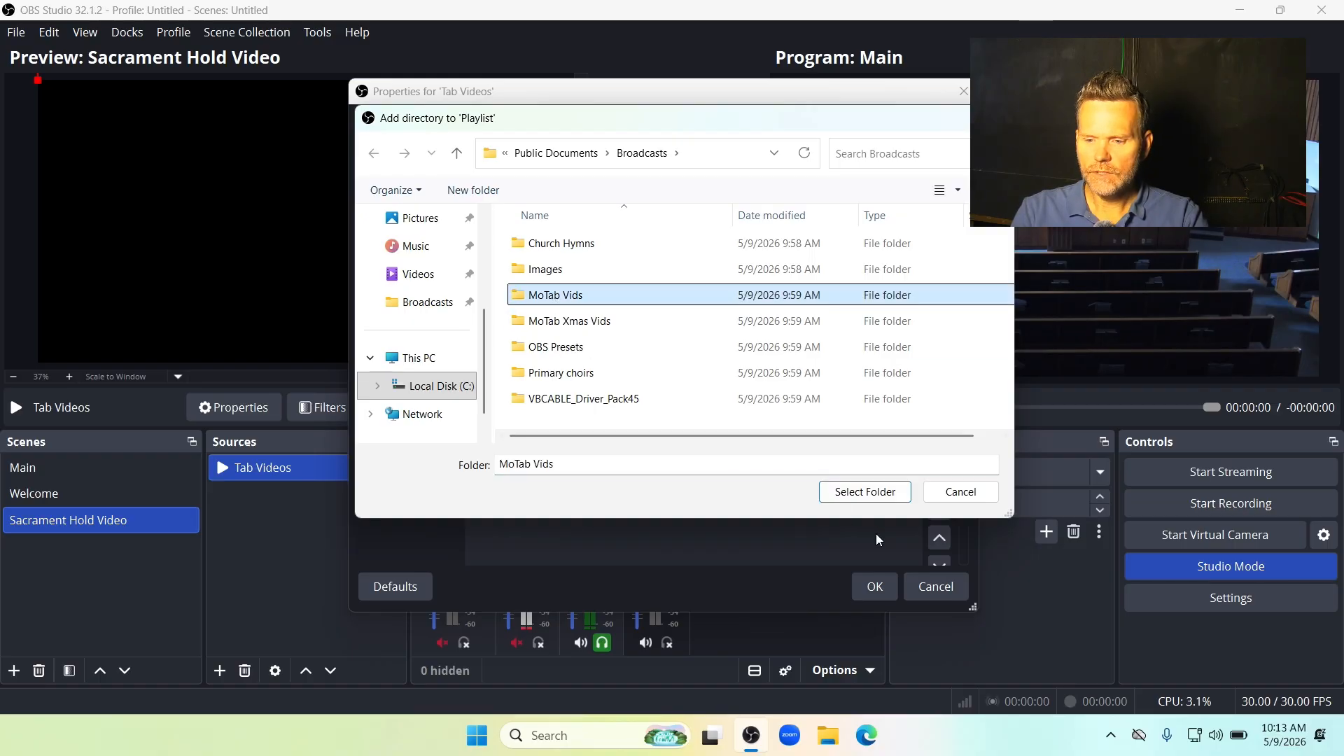
{"action": "left_click", "coordinate": [873, 495]}
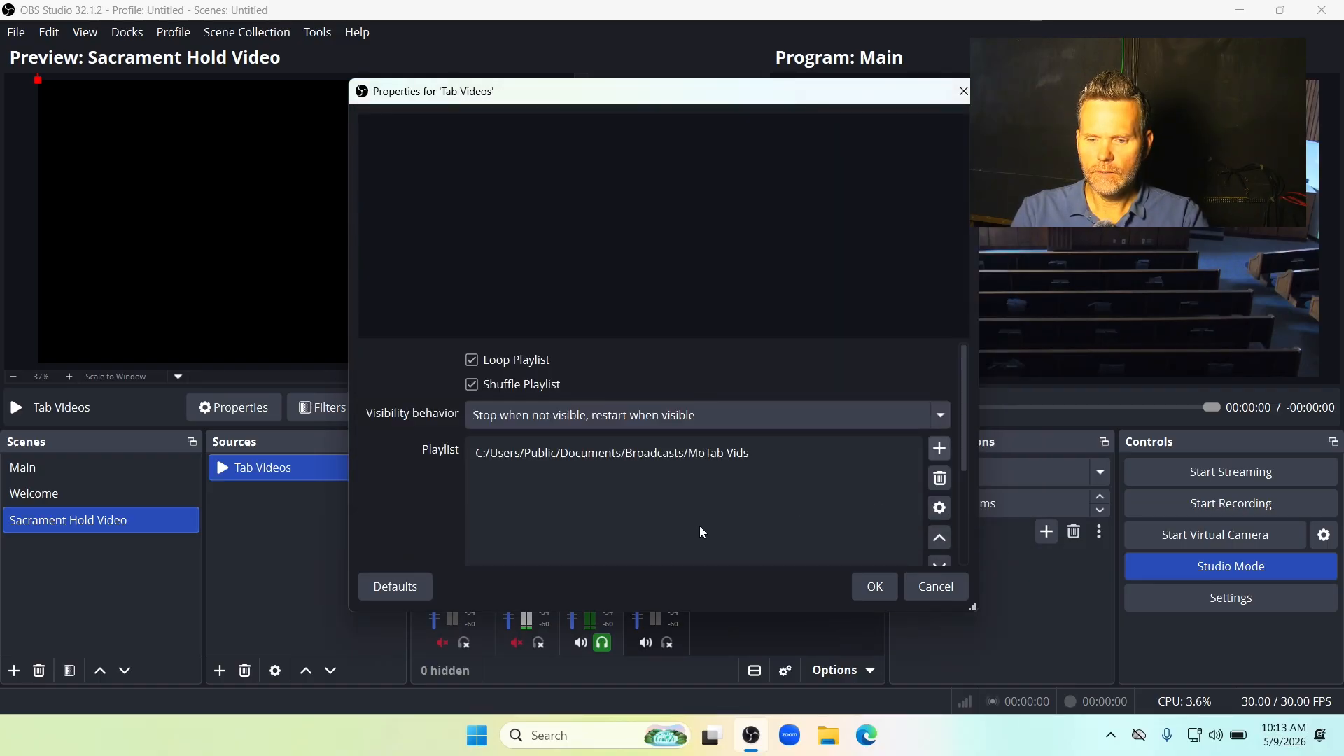
- Accept the Tab Videos playlist properties and add a new GDI+ text source named Hold Message to the scene
{"action": "left_click", "coordinate": [867, 596]}
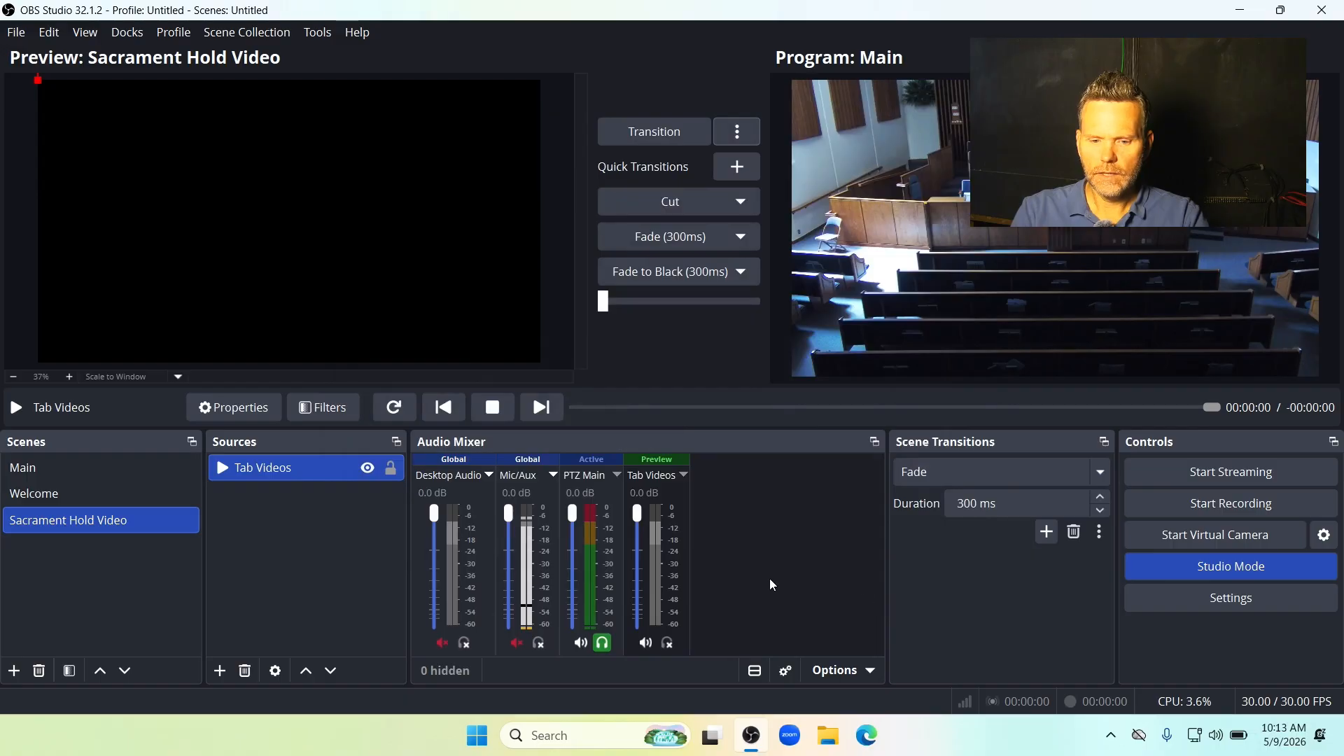
{"action": "left_click", "coordinate": [221, 672]}
{"action": "left_click", "coordinate": [287, 522]}
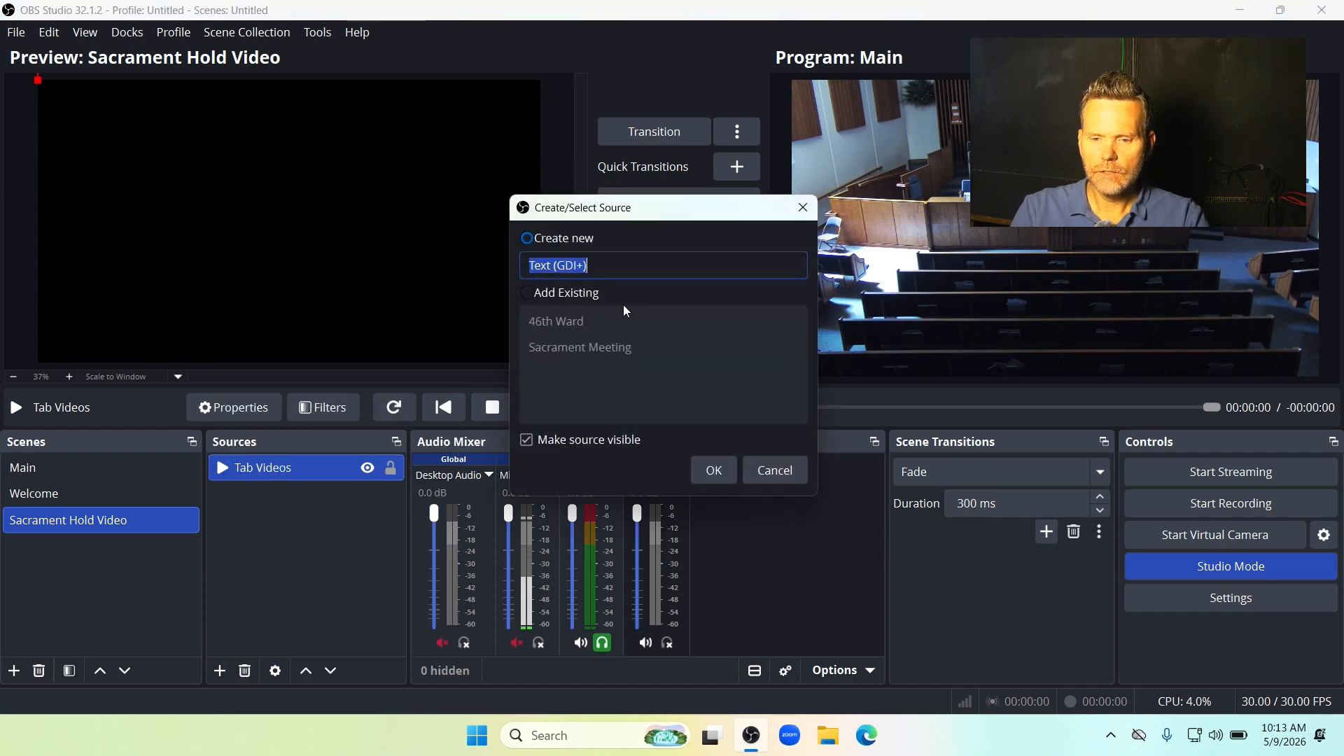
{"action": "type", "text": "Hold "}
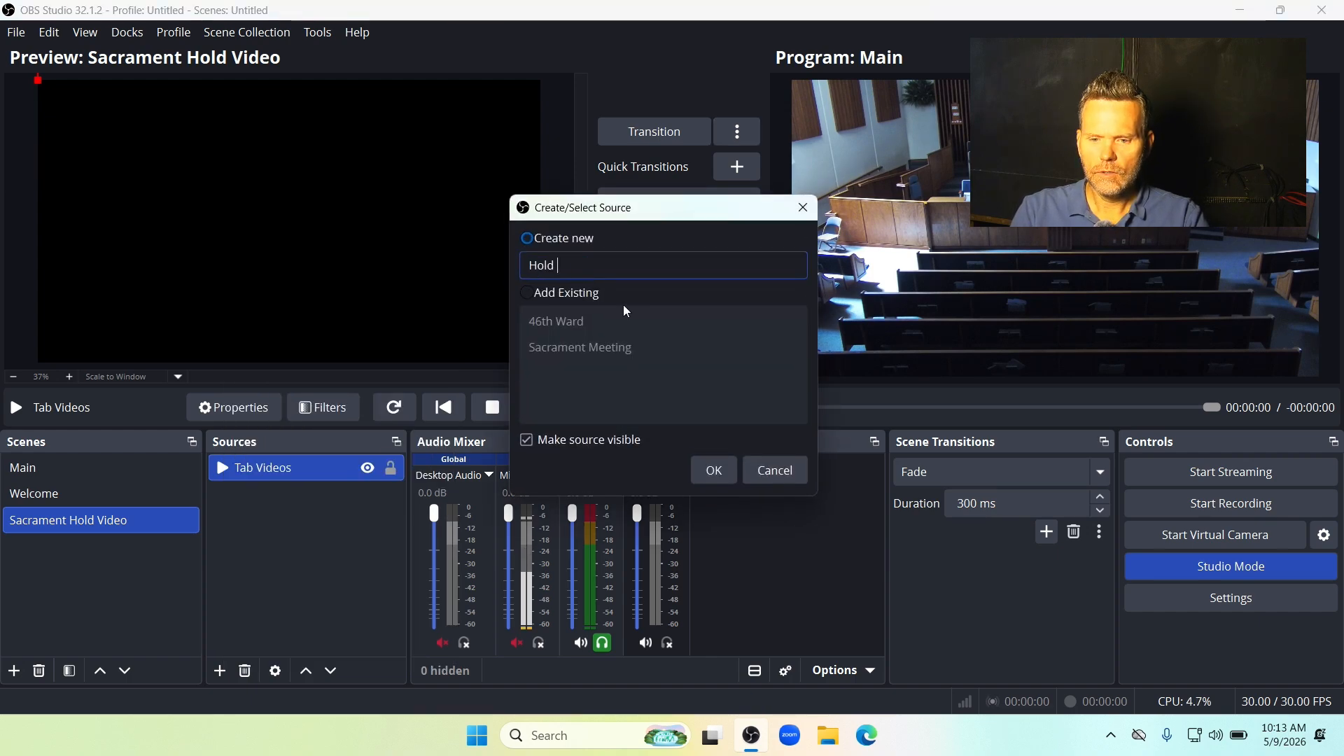
{"action": "type", "text": "Messaegeage"}
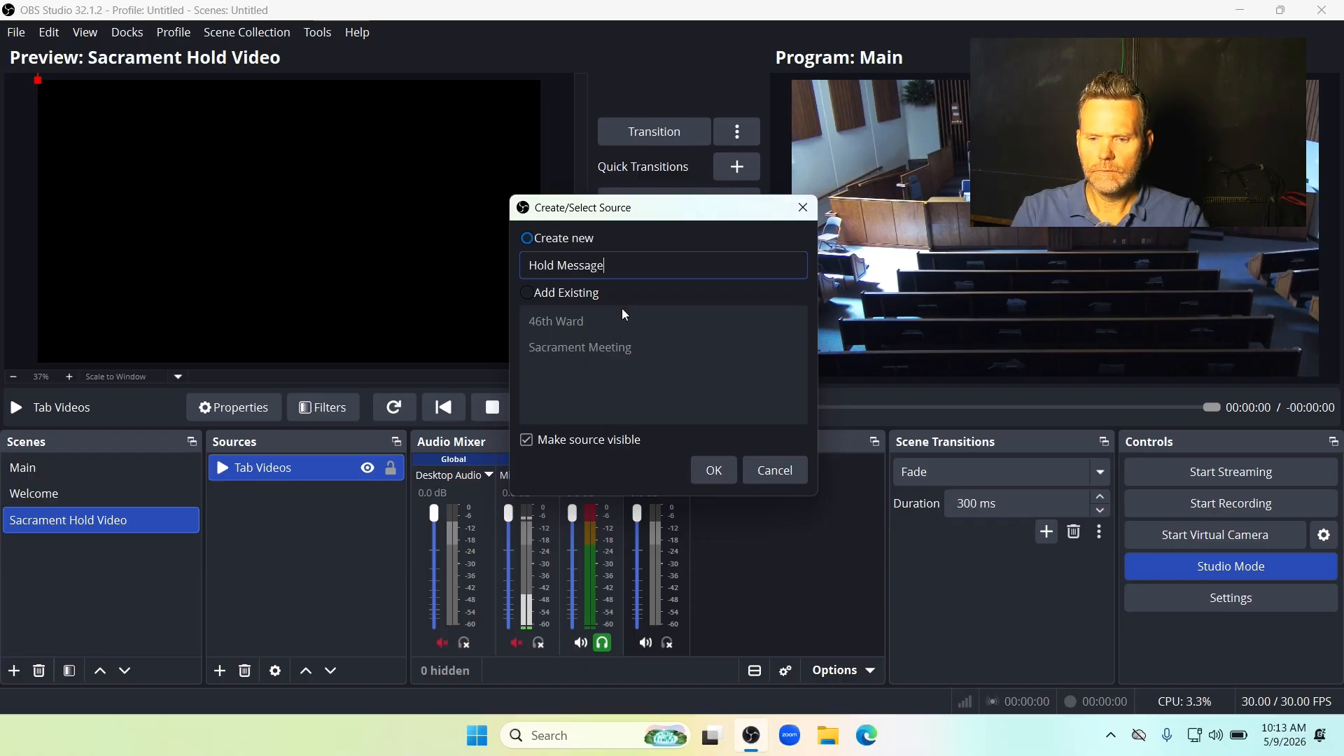
{"action": "left_click", "coordinate": [713, 471]}
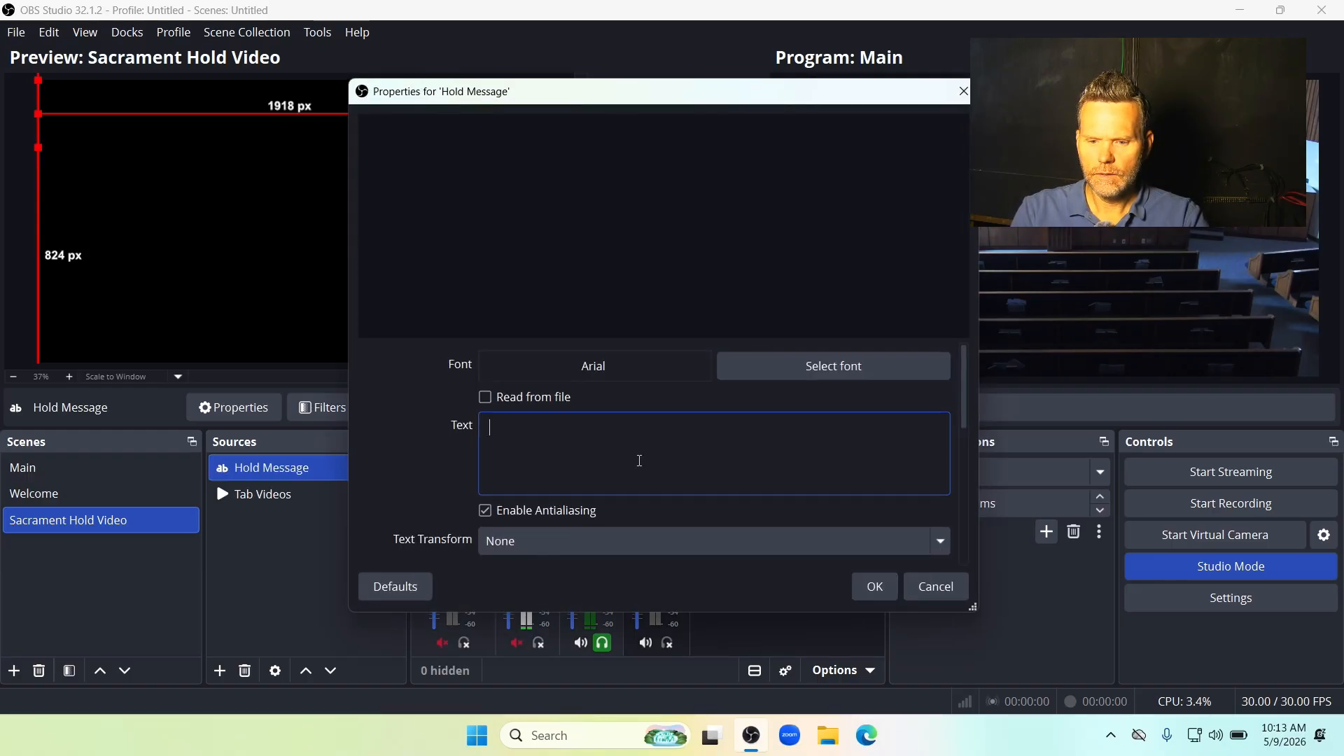
- Enter the message text on two lines: "Please standby as we" and "bless and pass the sacrament"
{"action": "type", "text": "Plea"}
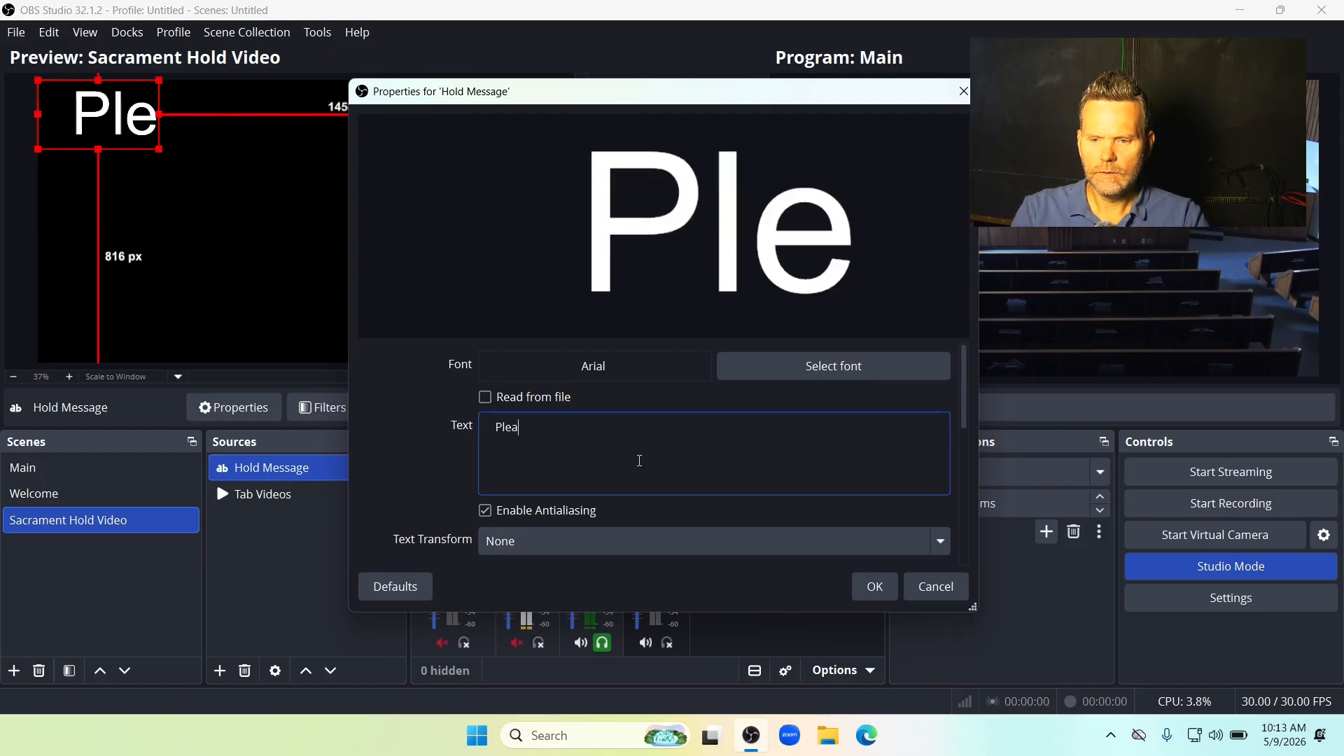
{"action": "type", "text": "se stand"}
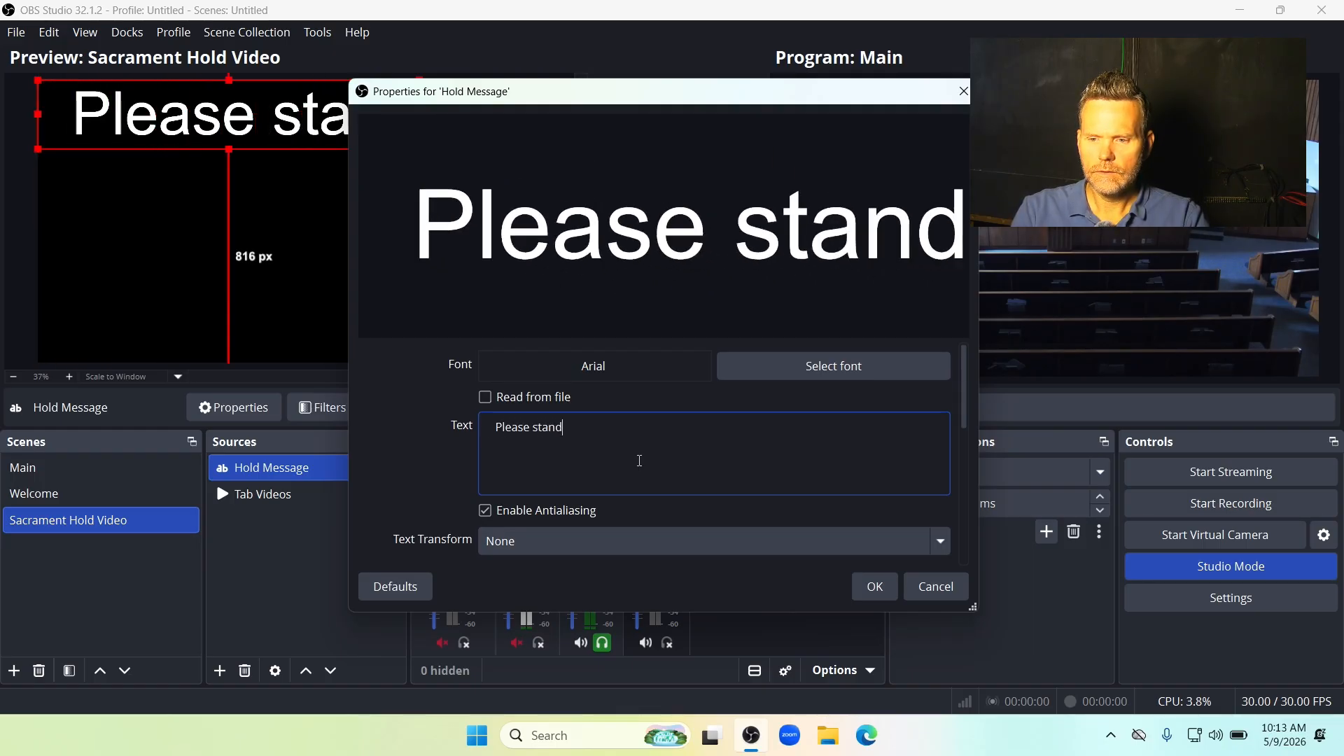
{"action": "type", "text": "by as we"}
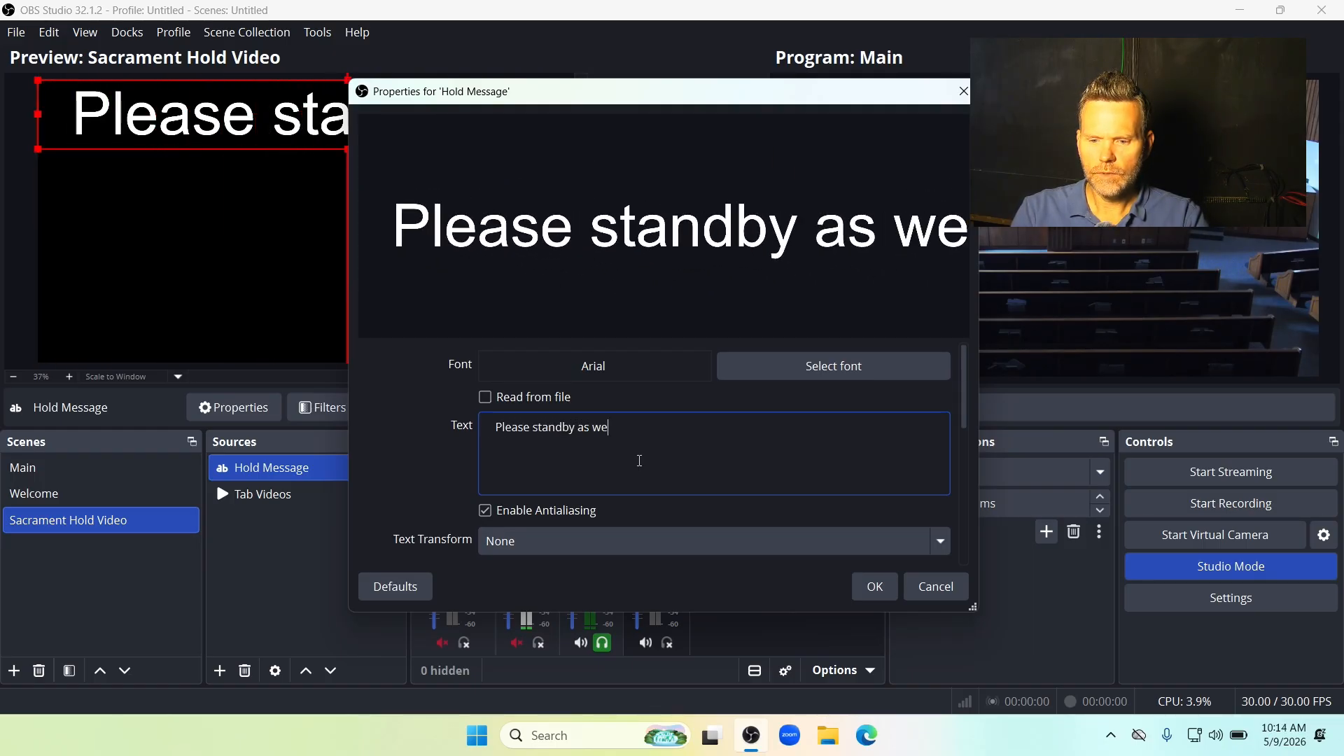
{"action": "key", "text": "Return"}
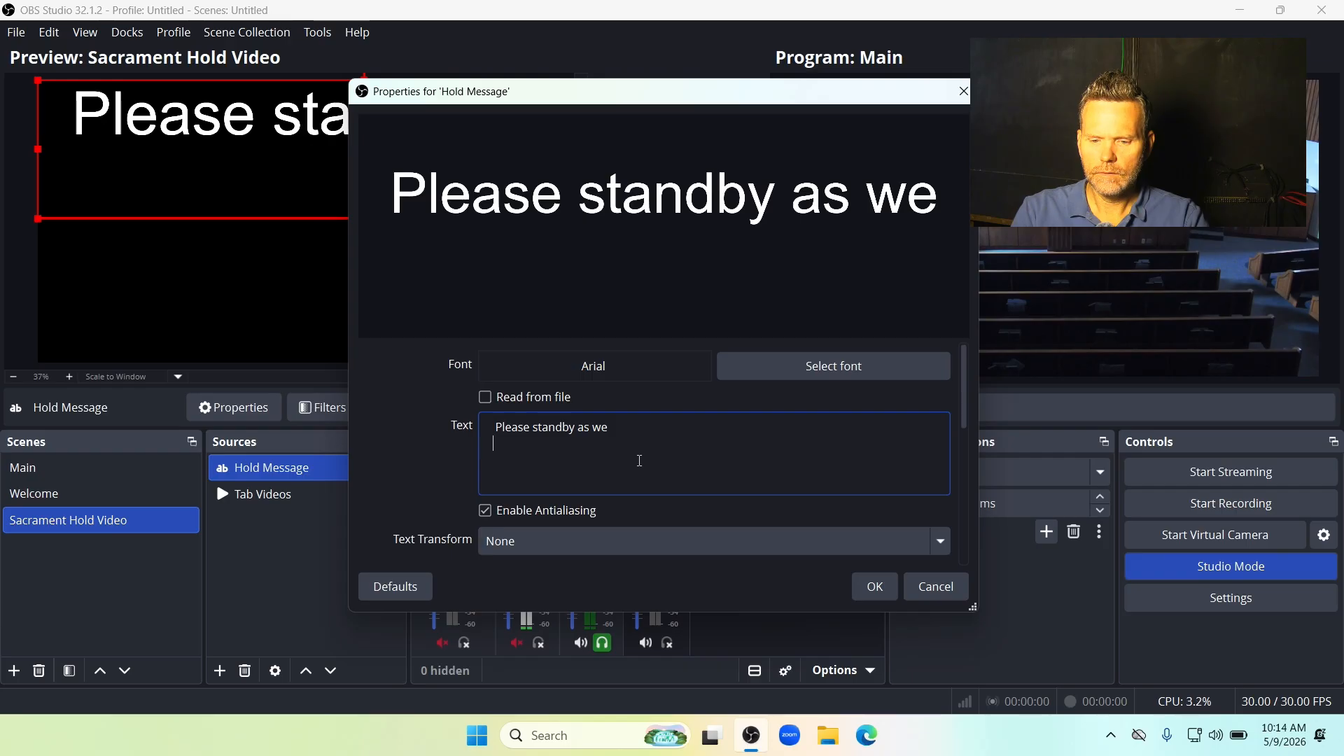
{"action": "type", "text": "bless and"}
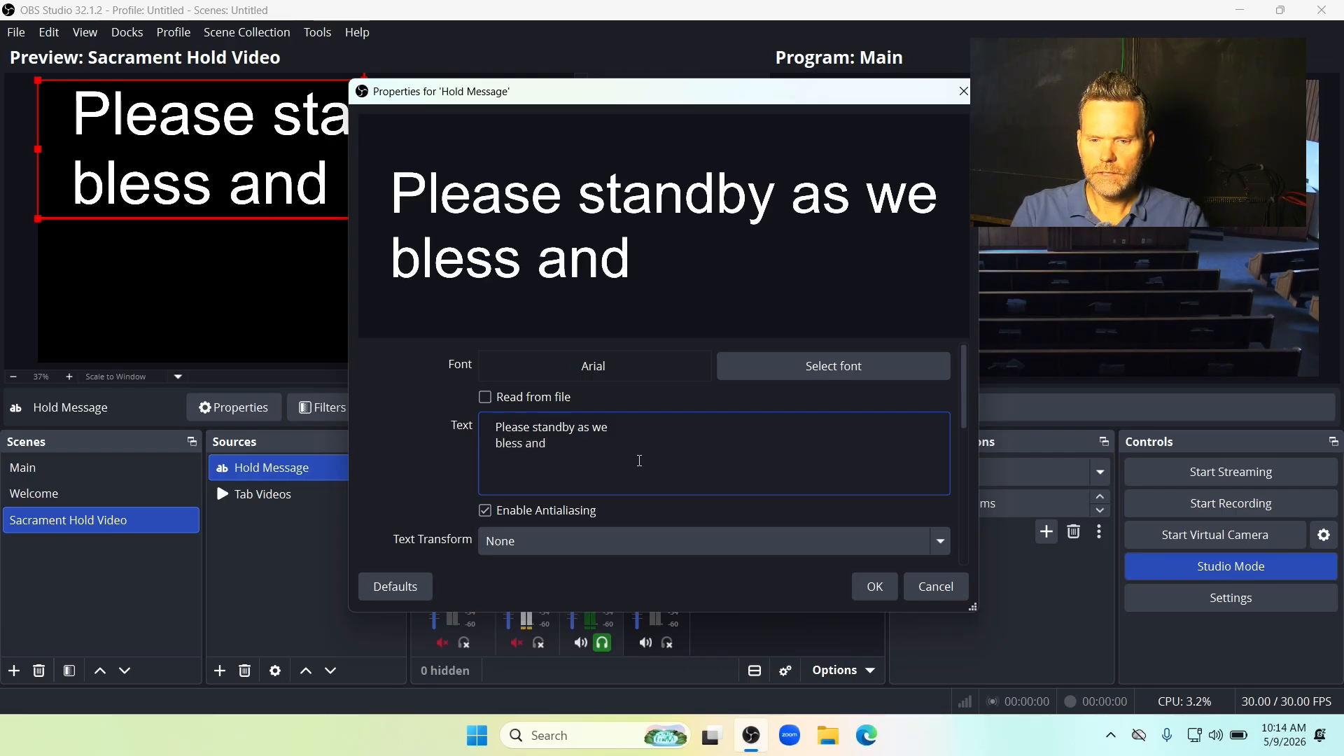
{"action": "type", "text": " pass the s"}
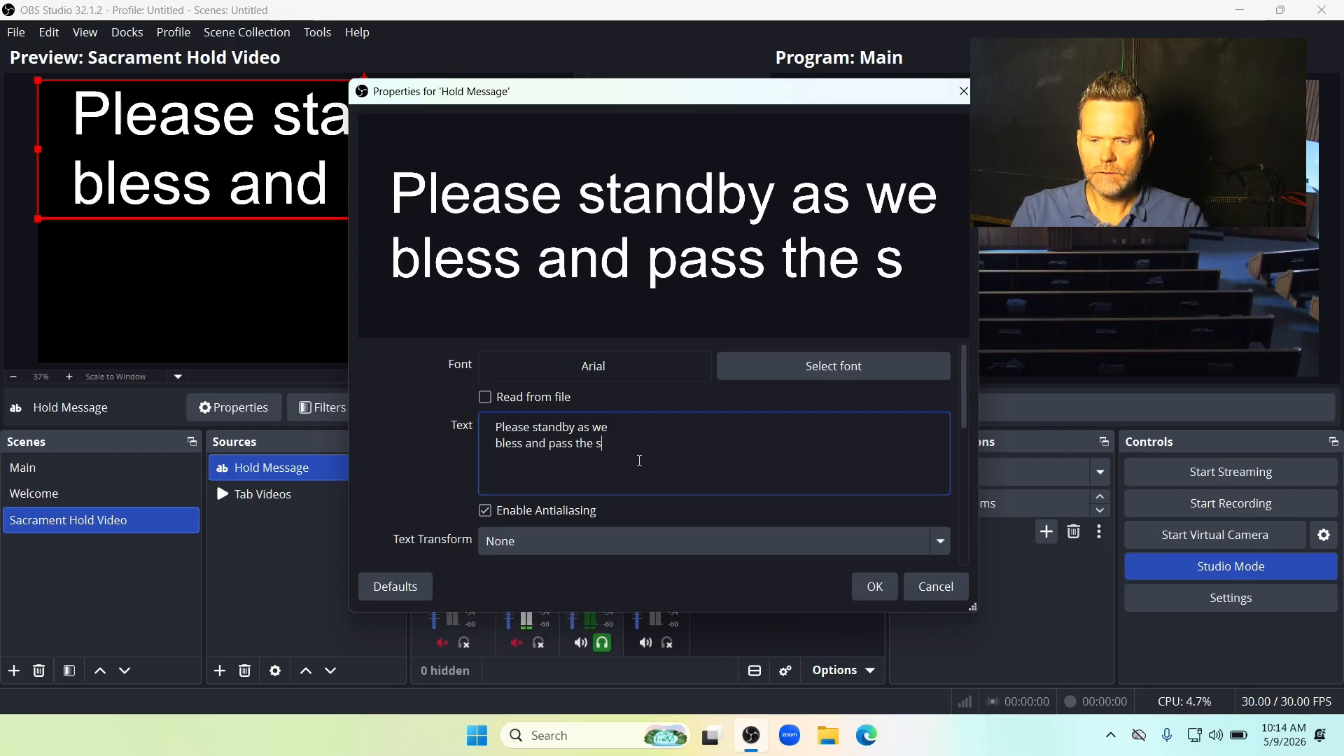
{"action": "type", "text": "acrament"}
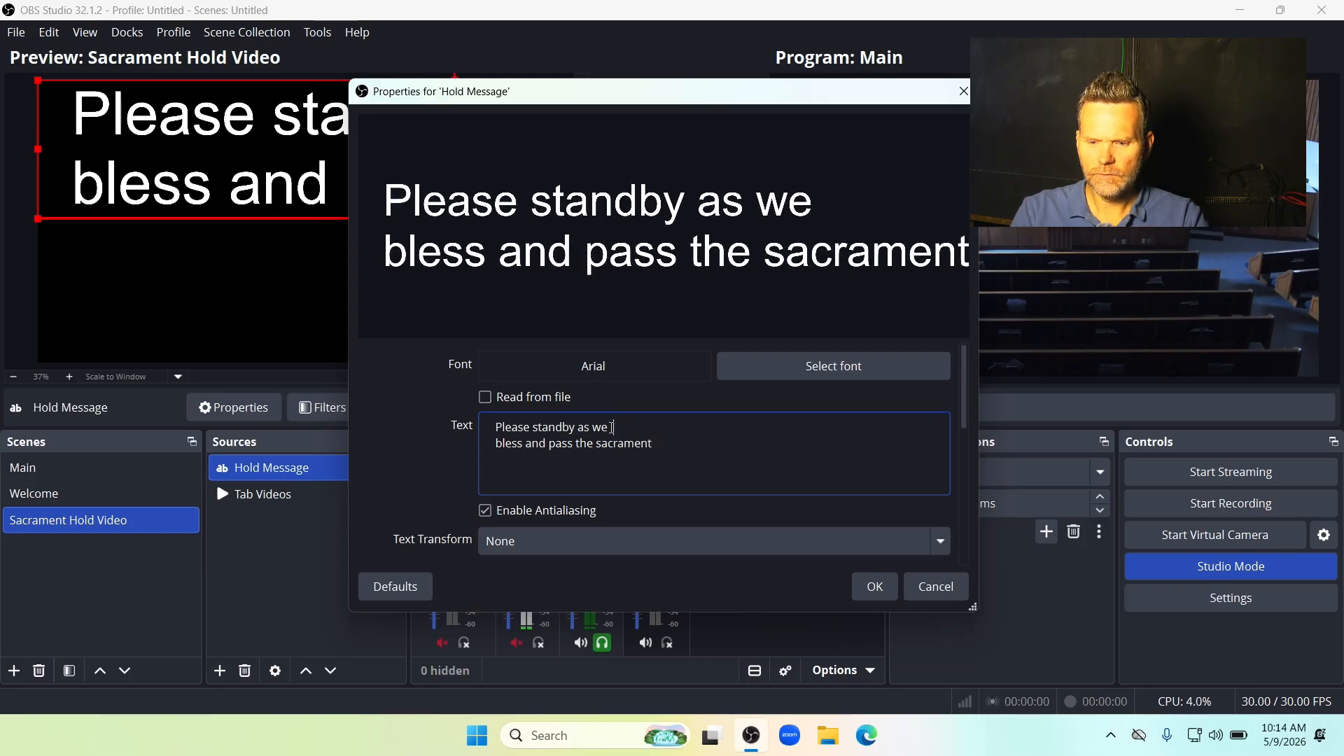
- Move the word "bless" to the end of the message's first line and indent the second line to centre it
{"action": "type", "text": " bless"}
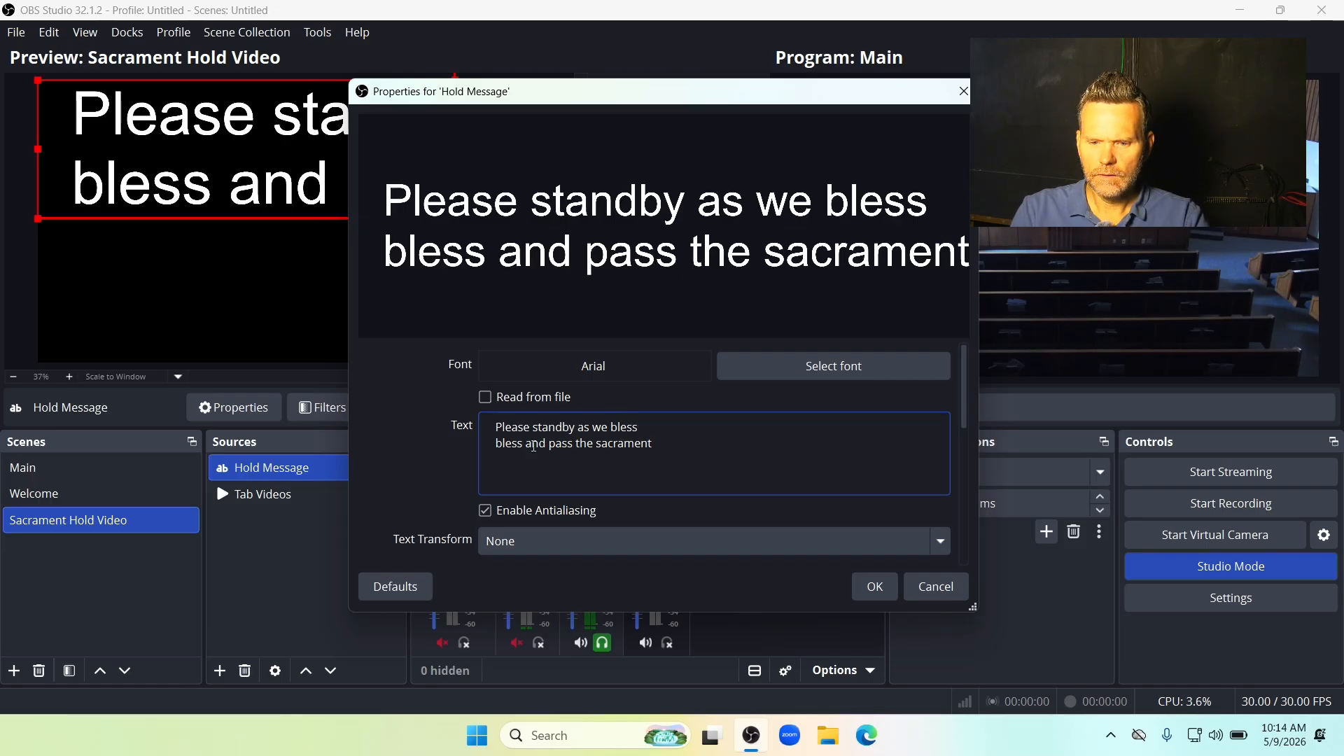
{"action": "key", "text": "BackSpace"}
{"action": "key", "text": "BackSpace"}
{"action": "key", "text": "BackSpace"}
{"action": "key", "text": "BackSpace"}
{"action": "key", "text": "BackSpace"}
{"action": "key", "text": "BackSpace"}
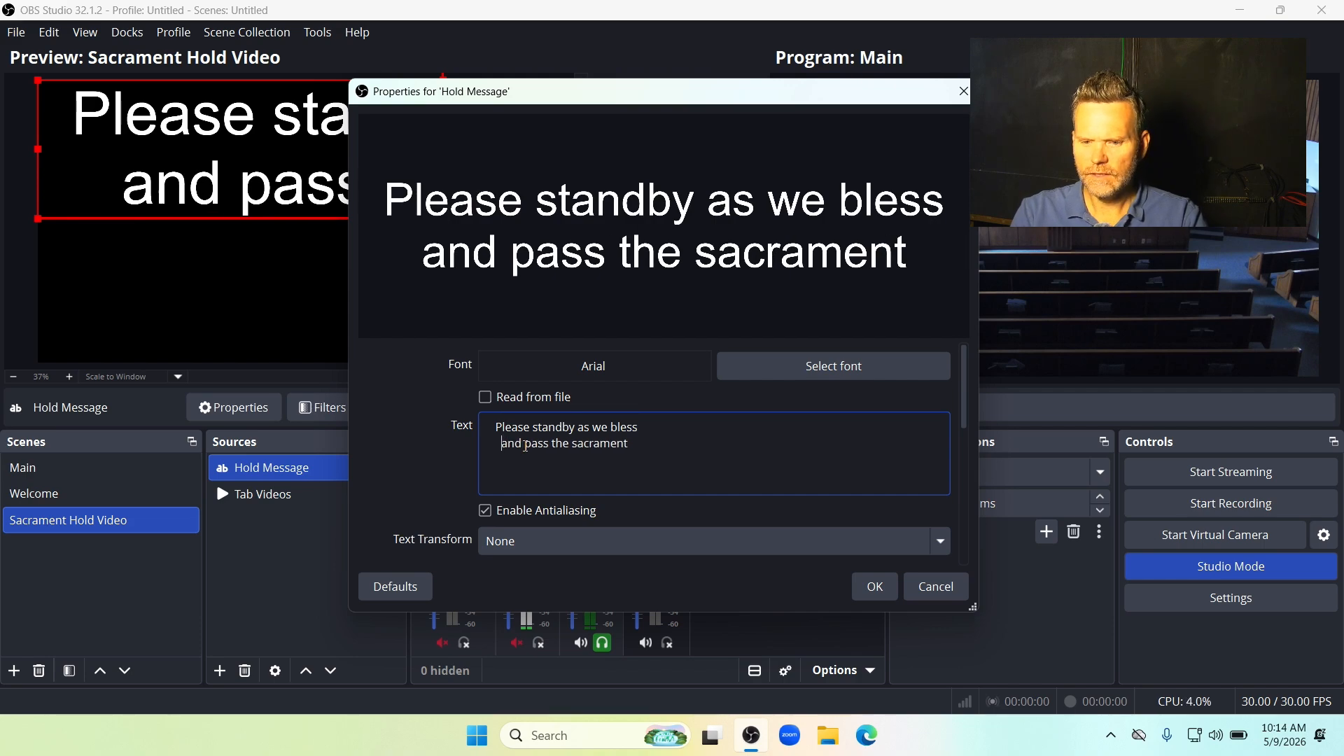
{"action": "key", "text": "BackSpace"}
{"action": "left_click", "coordinate": [662, 428]}
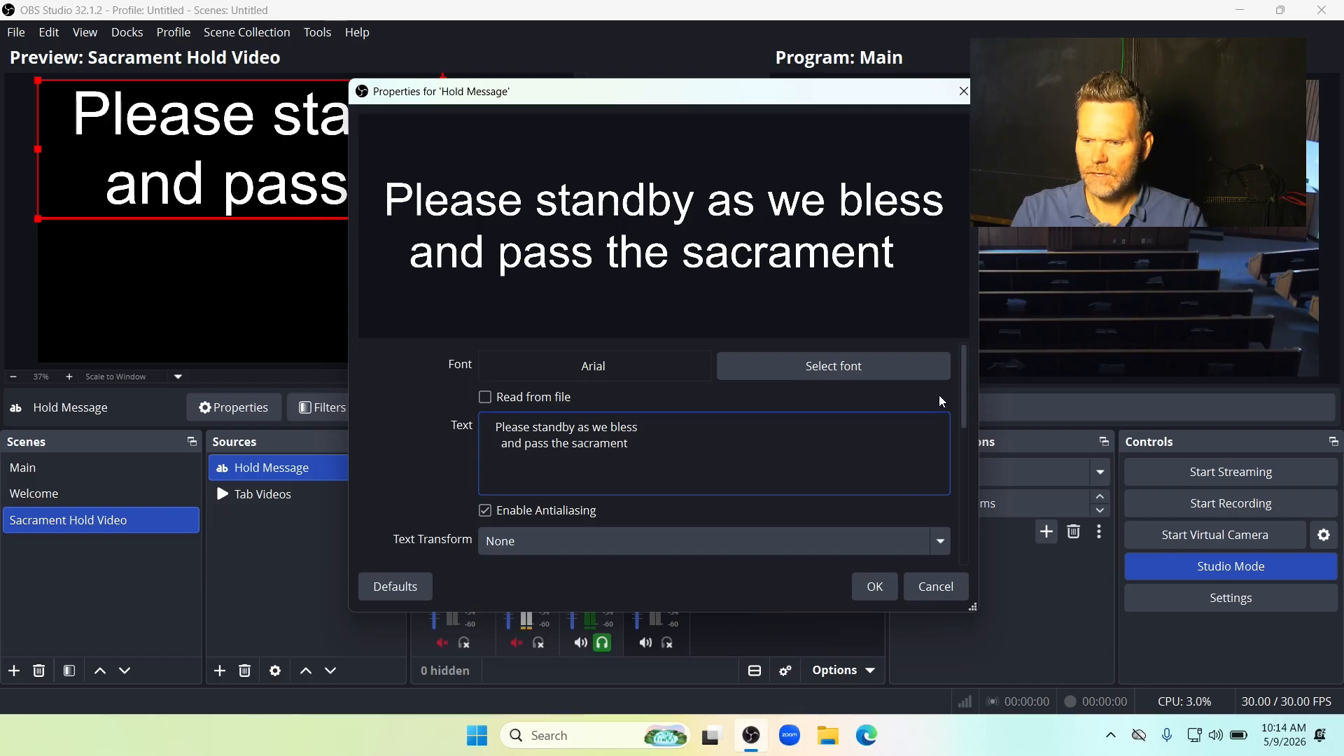
- Give the message text a black background at 70% opacity and accept the source properties
{"action": "scroll", "coordinate": [967, 410], "scroll_direction": "down", "scroll_amount": 4}
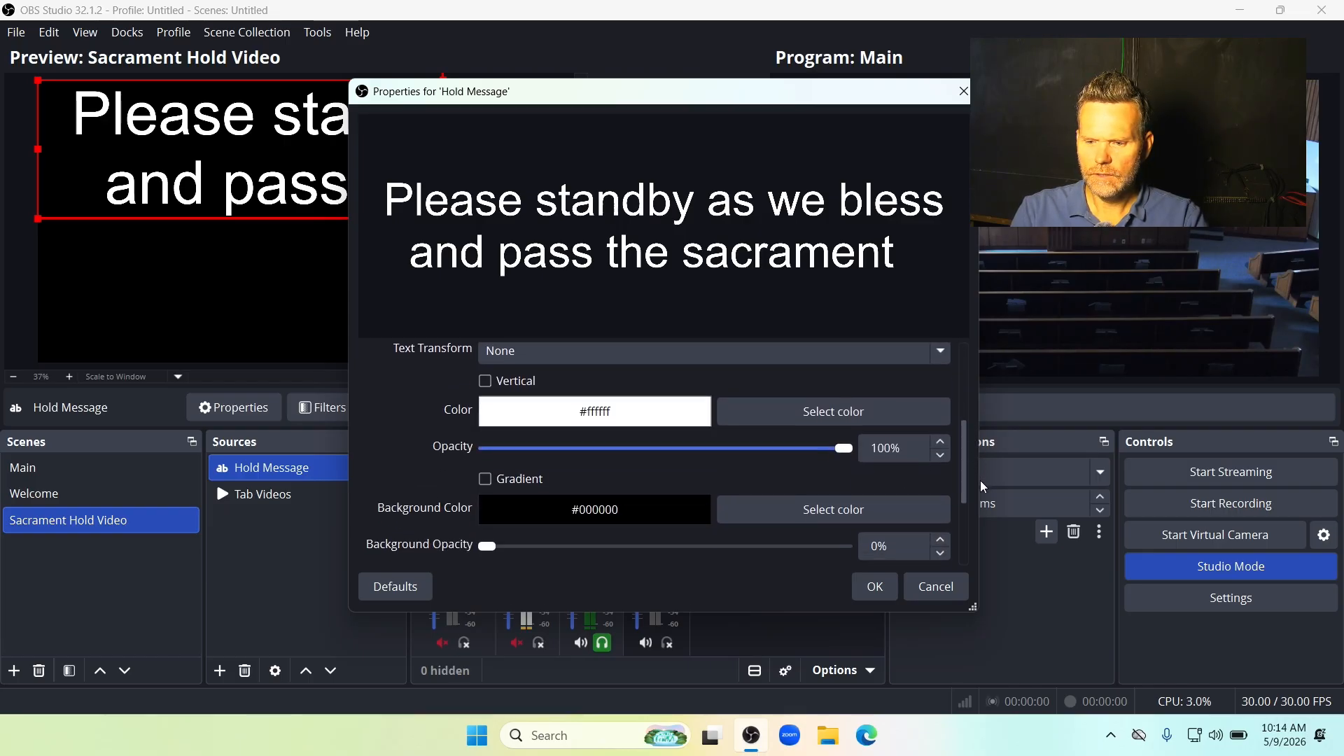
{"action": "left_click_drag", "start_coordinate": [766, 540], "coordinate": [761, 537]}
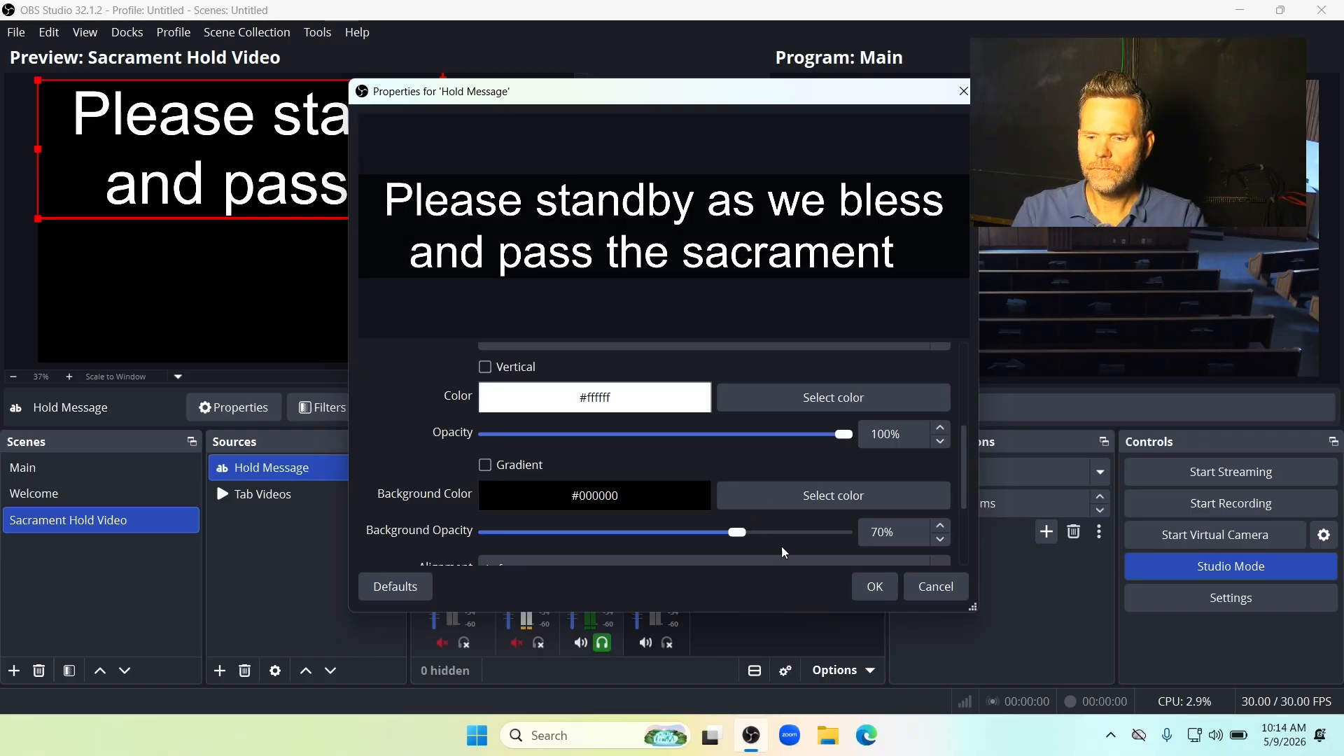
{"action": "left_click", "coordinate": [852, 591]}
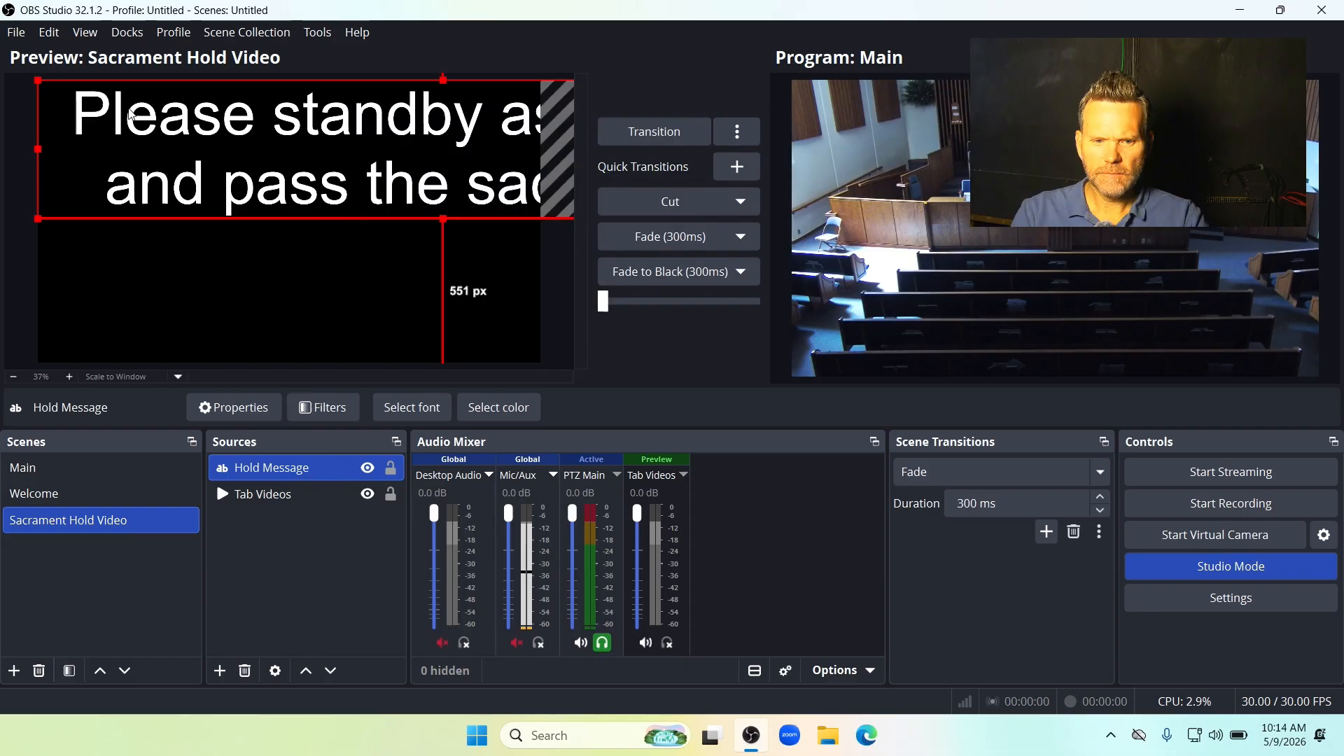
- Shrink the hold message, place it about 239 px above the frame's bottom edge, and centre it horizontally
{"action": "left_click_drag", "start_coordinate": [37, 79], "coordinate": [206, 286]}
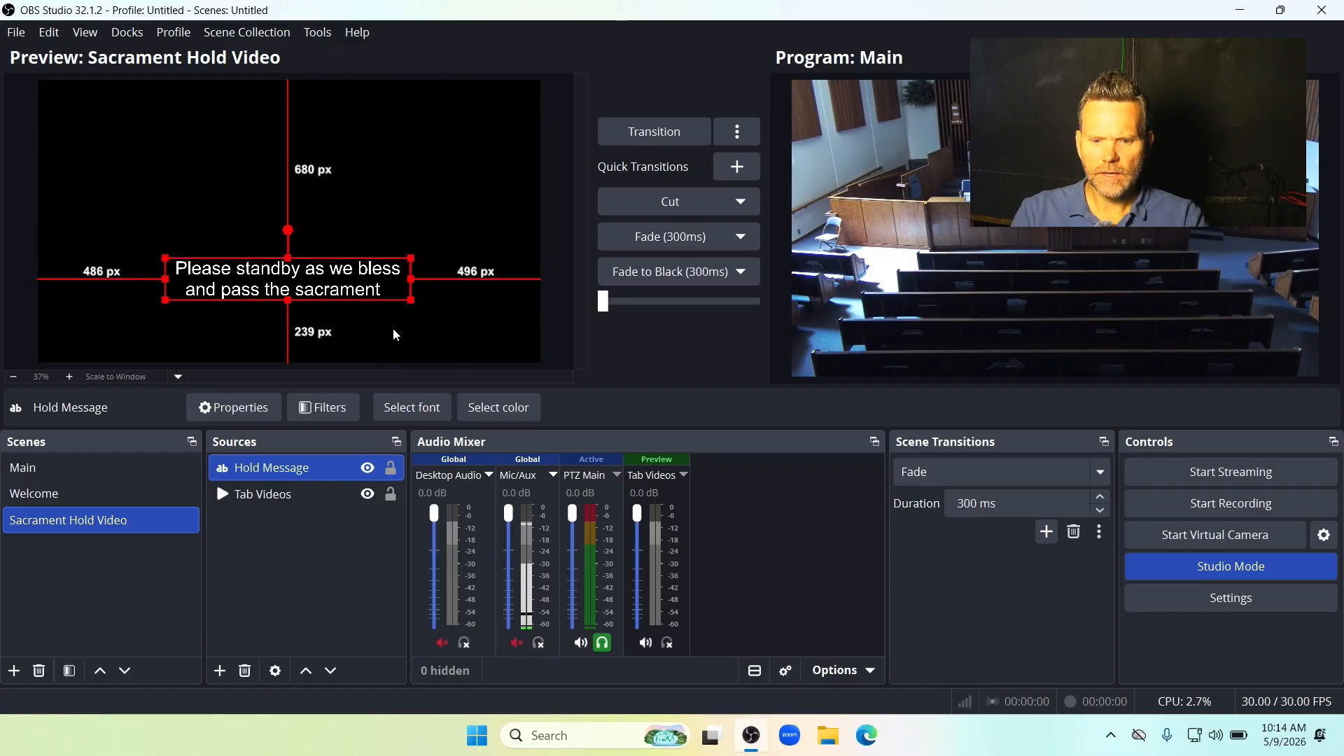
{"action": "right_click", "coordinate": [281, 465]}
{"action": "mouse_move", "coordinate": [470, 317]}
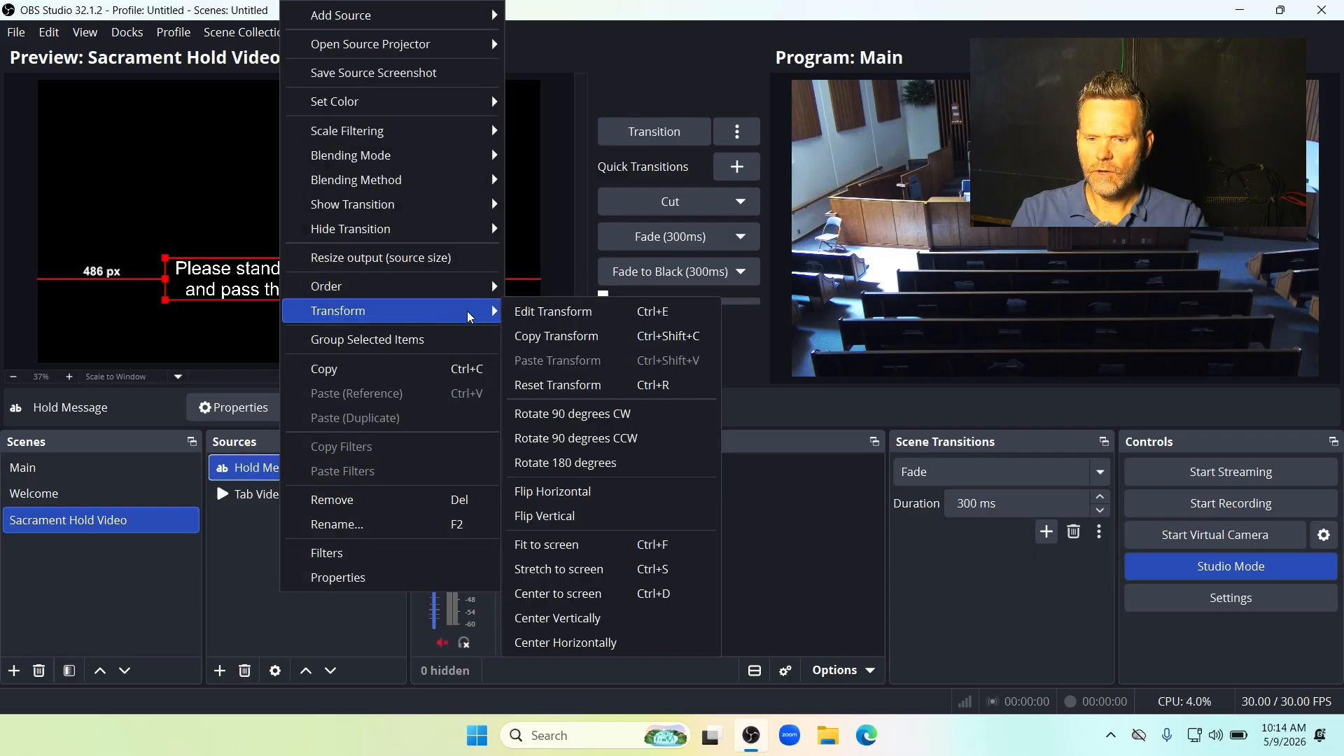
{"action": "left_click", "coordinate": [588, 641]}
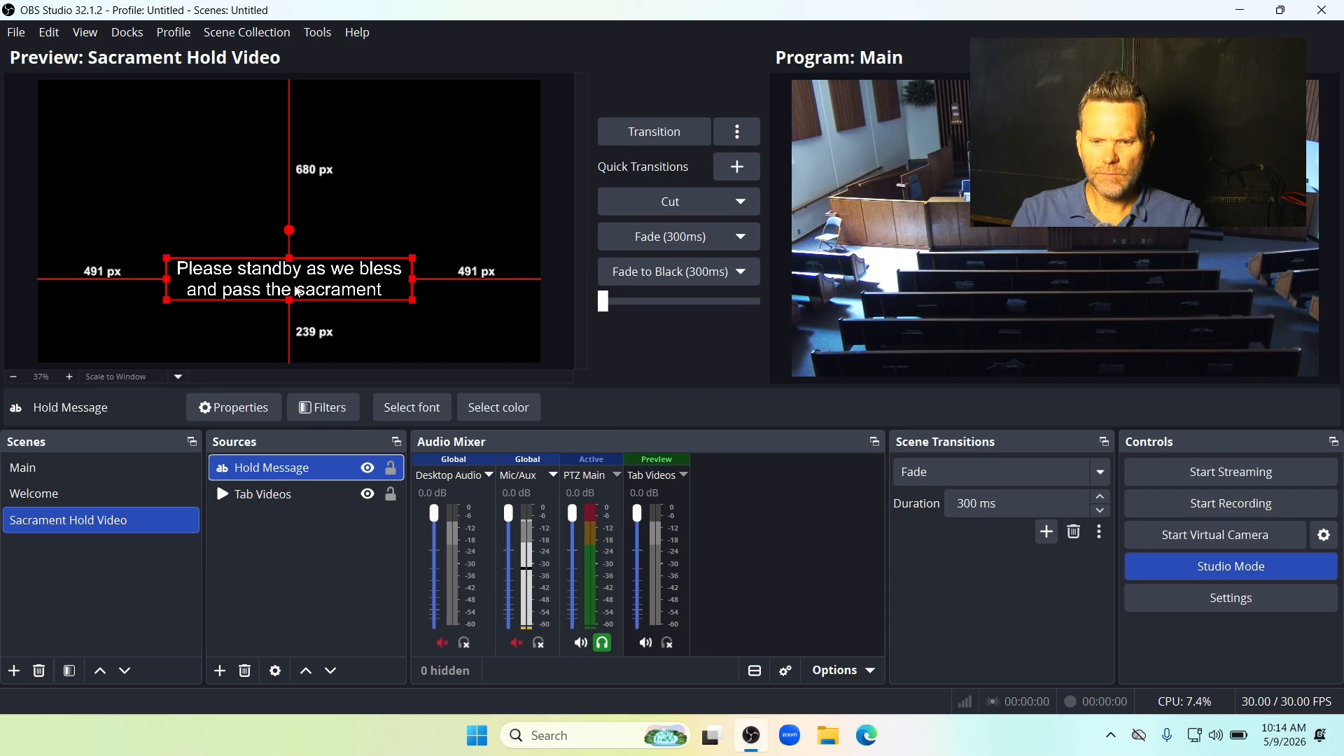
- Raise the hold message slightly to about 248 px above the frame's bottom edge and centre it horizontally again
{"action": "left_click_drag", "start_coordinate": [294, 285], "coordinate": [295, 278]}
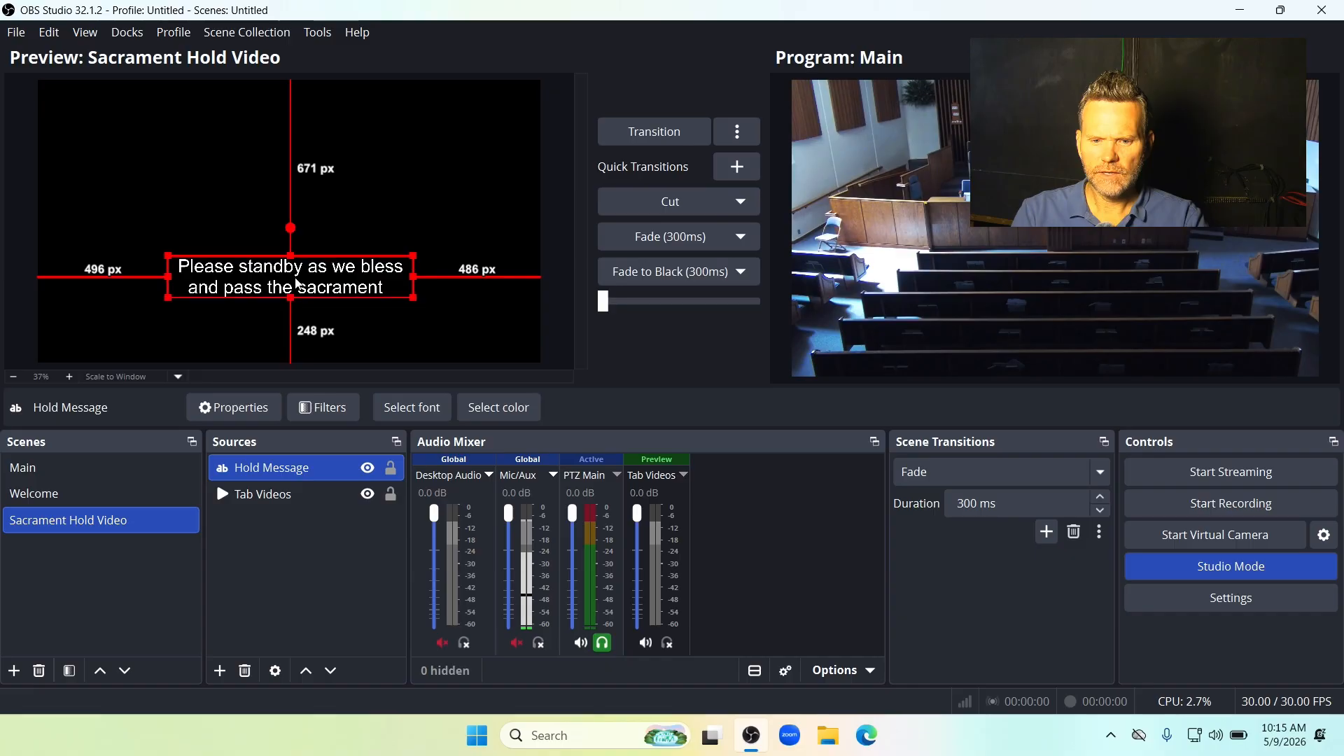
{"action": "right_click", "coordinate": [259, 479]}
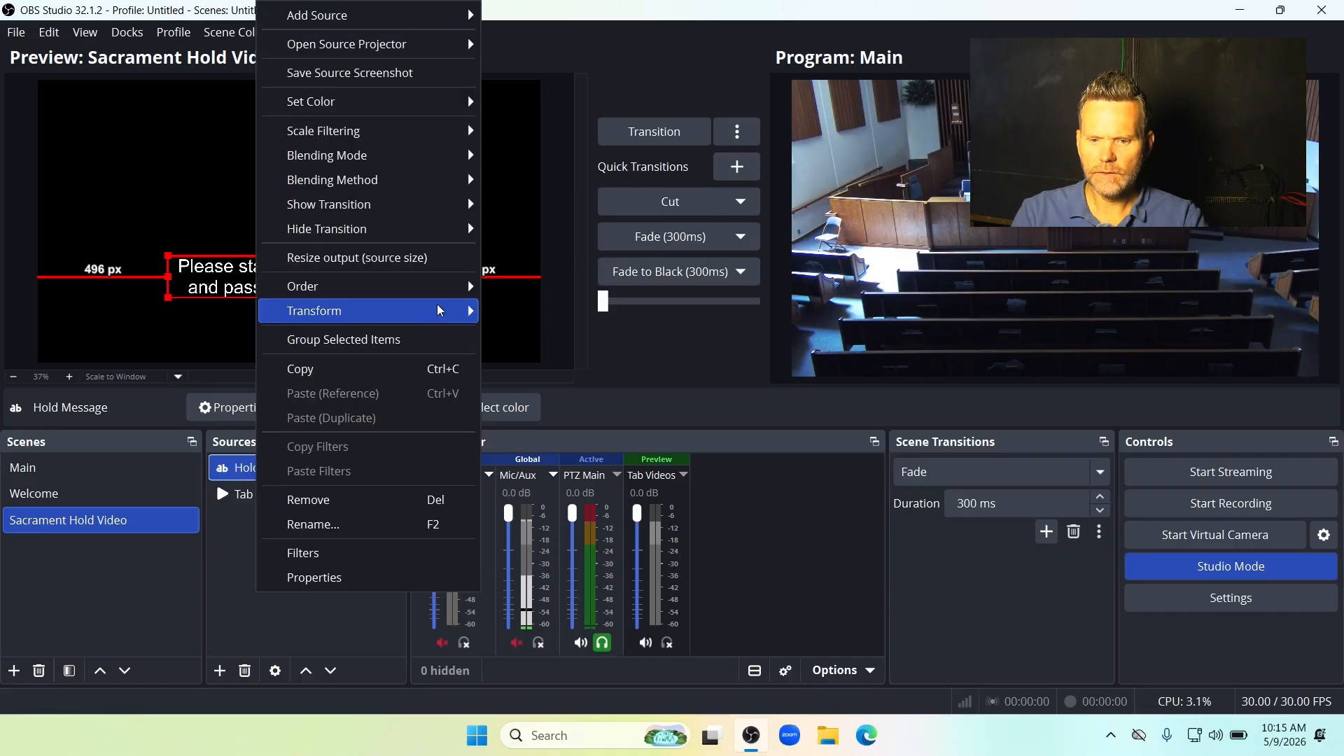
{"action": "mouse_move", "coordinate": [378, 311]}
{"action": "left_click", "coordinate": [512, 648]}
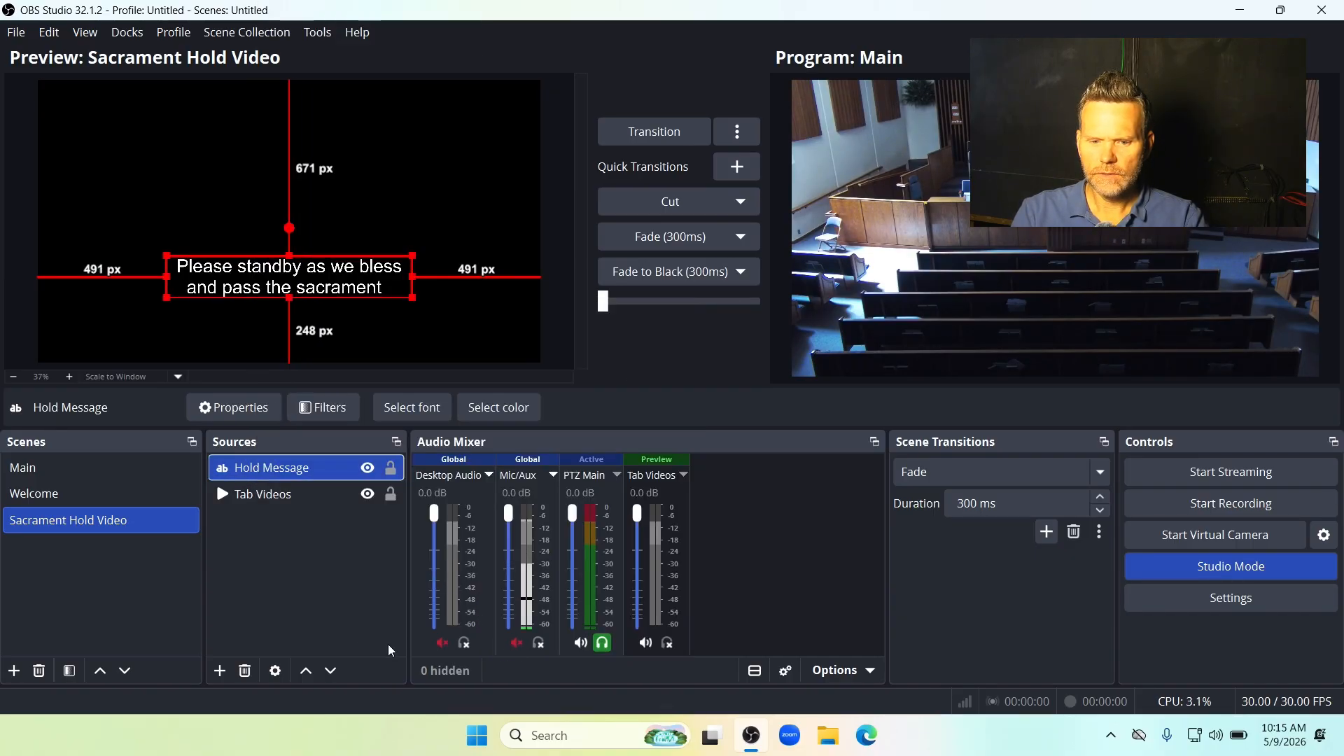
{"action": "left_click", "coordinate": [341, 637]}
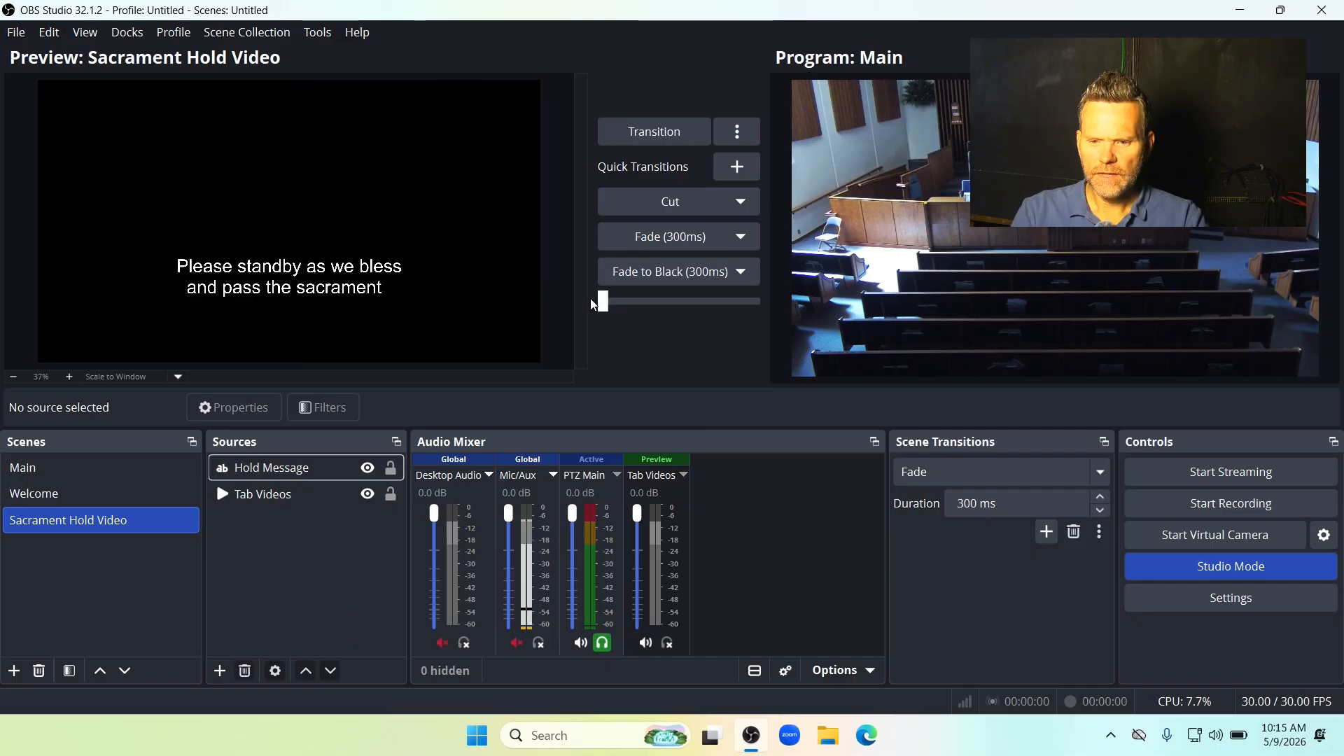
- Transition the Sacrament Hold Video scene to the program output to check it, and transition back to Main
{"action": "left_click", "coordinate": [697, 144]}
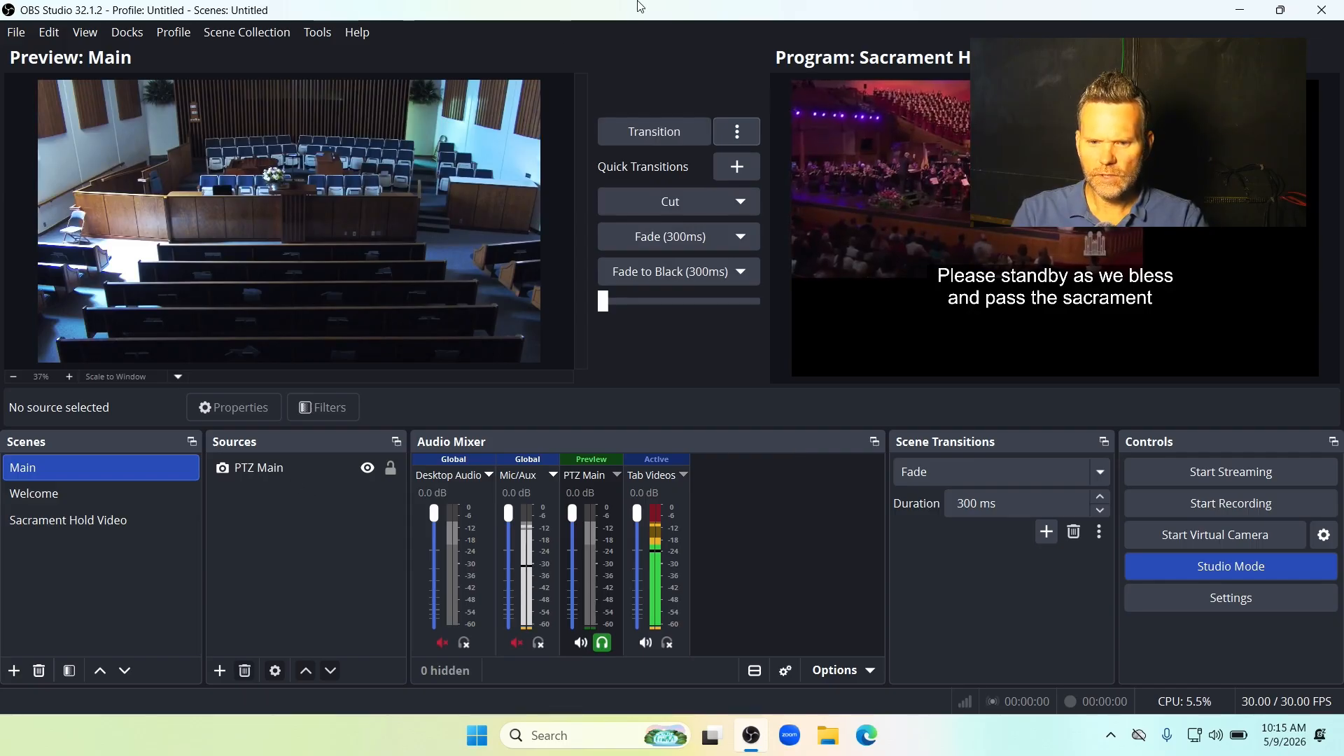
{"action": "left_click", "coordinate": [652, 139]}
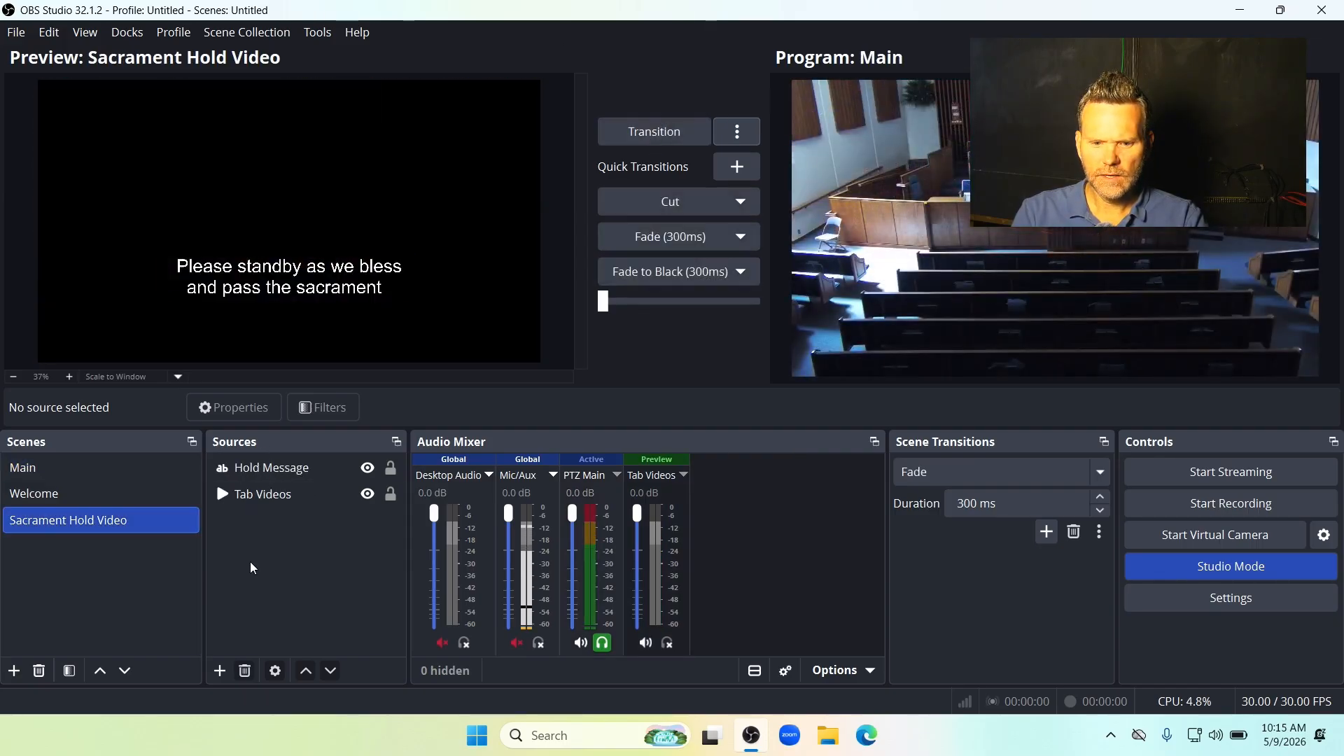
{"action": "left_click", "coordinate": [280, 498]}
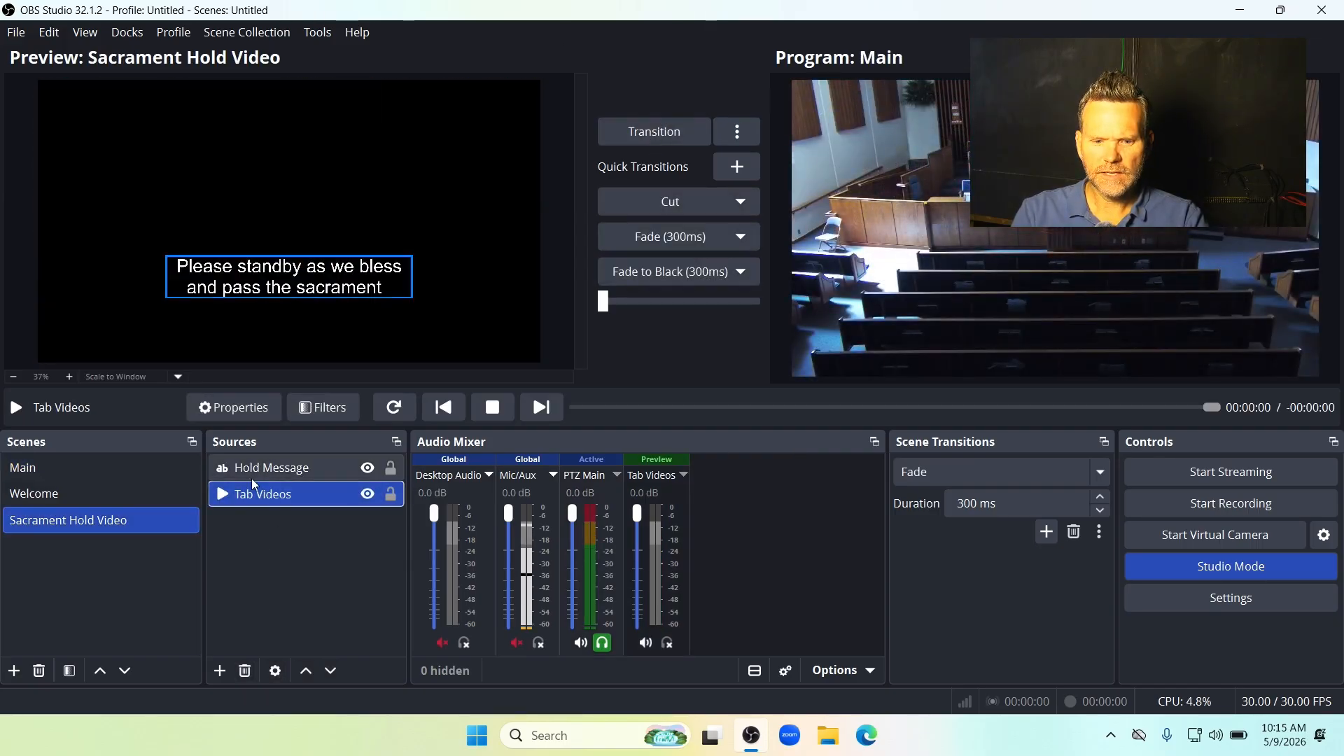
{"action": "double_click", "coordinate": [258, 499]}
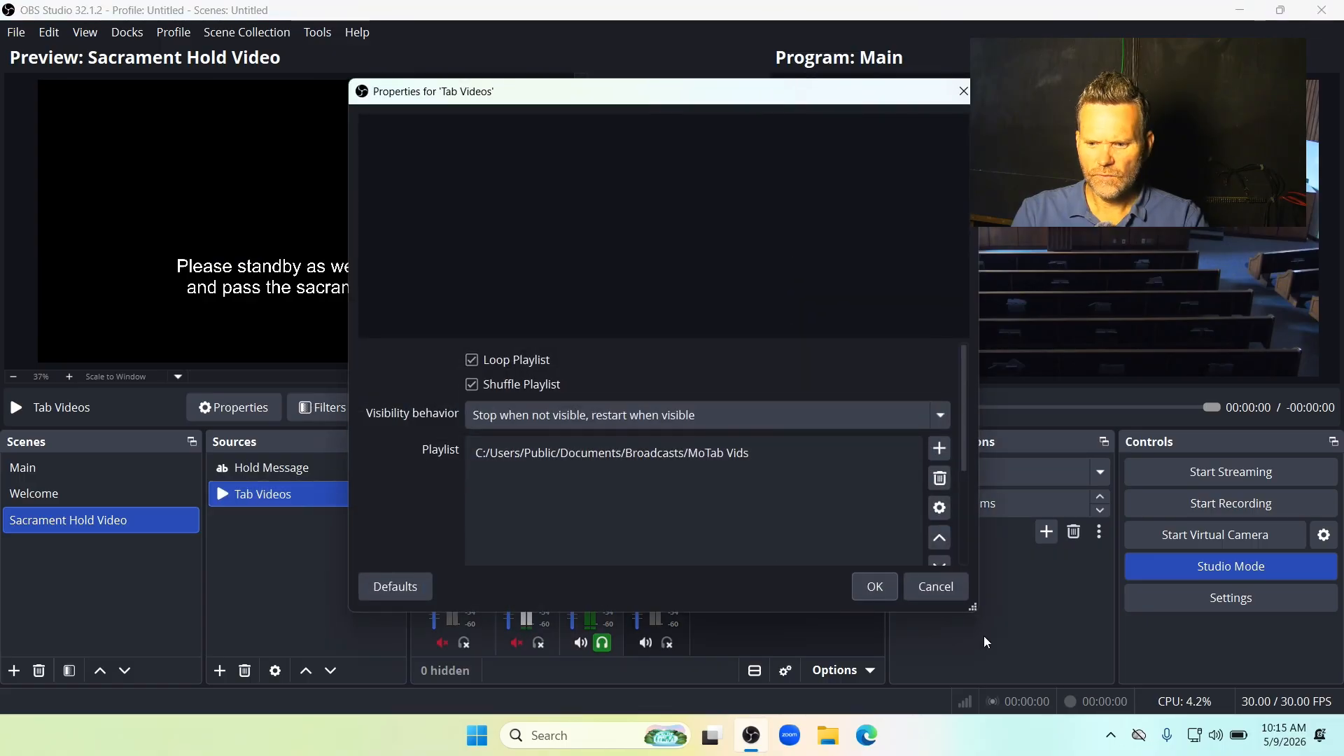
{"action": "left_click", "coordinate": [937, 587]}
{"action": "left_click", "coordinate": [155, 197]}
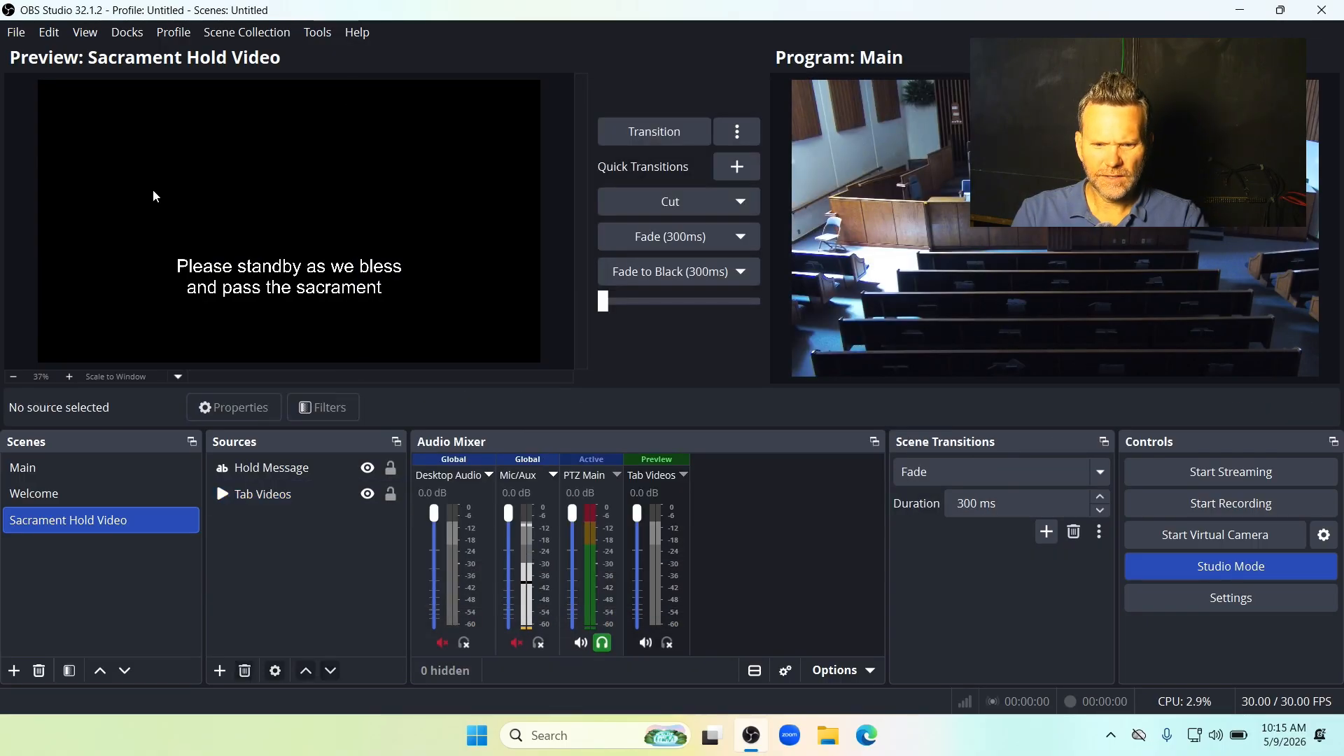
- Fit the Tab Videos source to the screen and transition the Sacrament Hold Video scene to the program output
{"action": "left_click", "coordinate": [263, 501]}
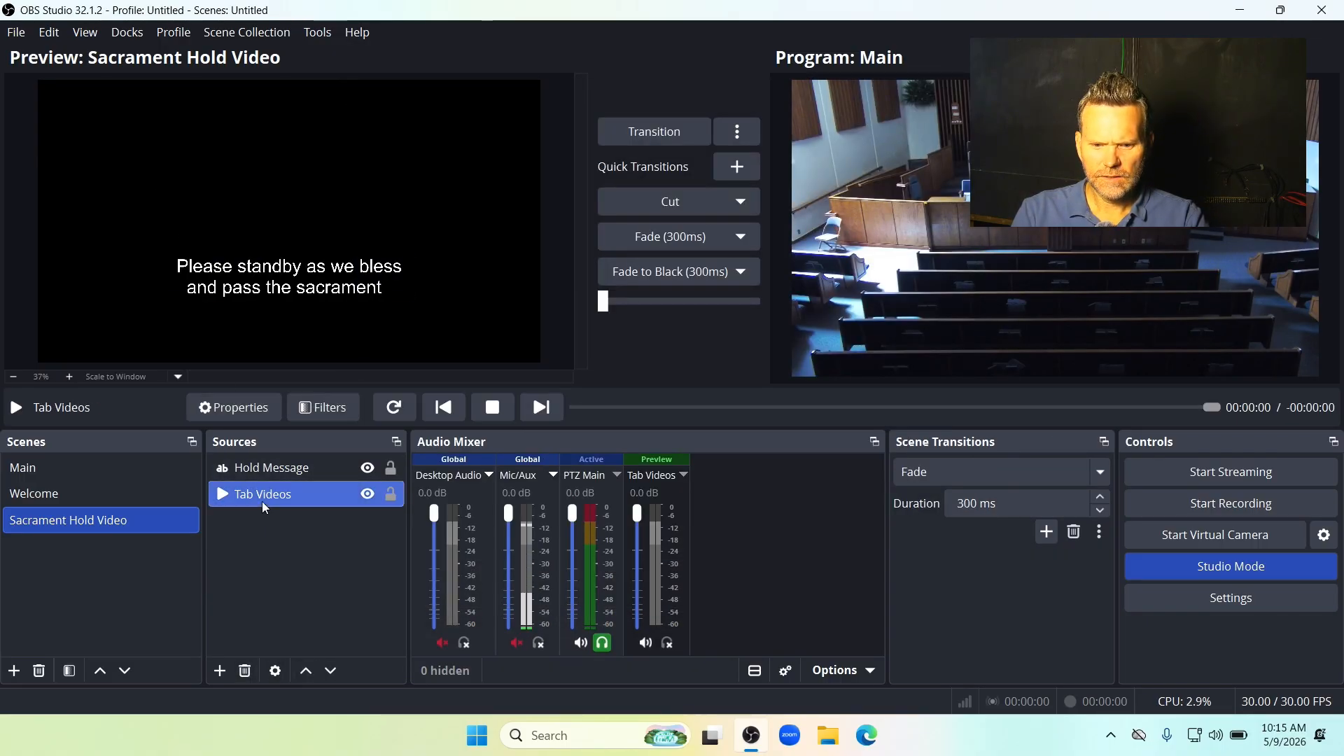
{"action": "right_click", "coordinate": [272, 505]}
{"action": "mouse_move", "coordinate": [426, 365]}
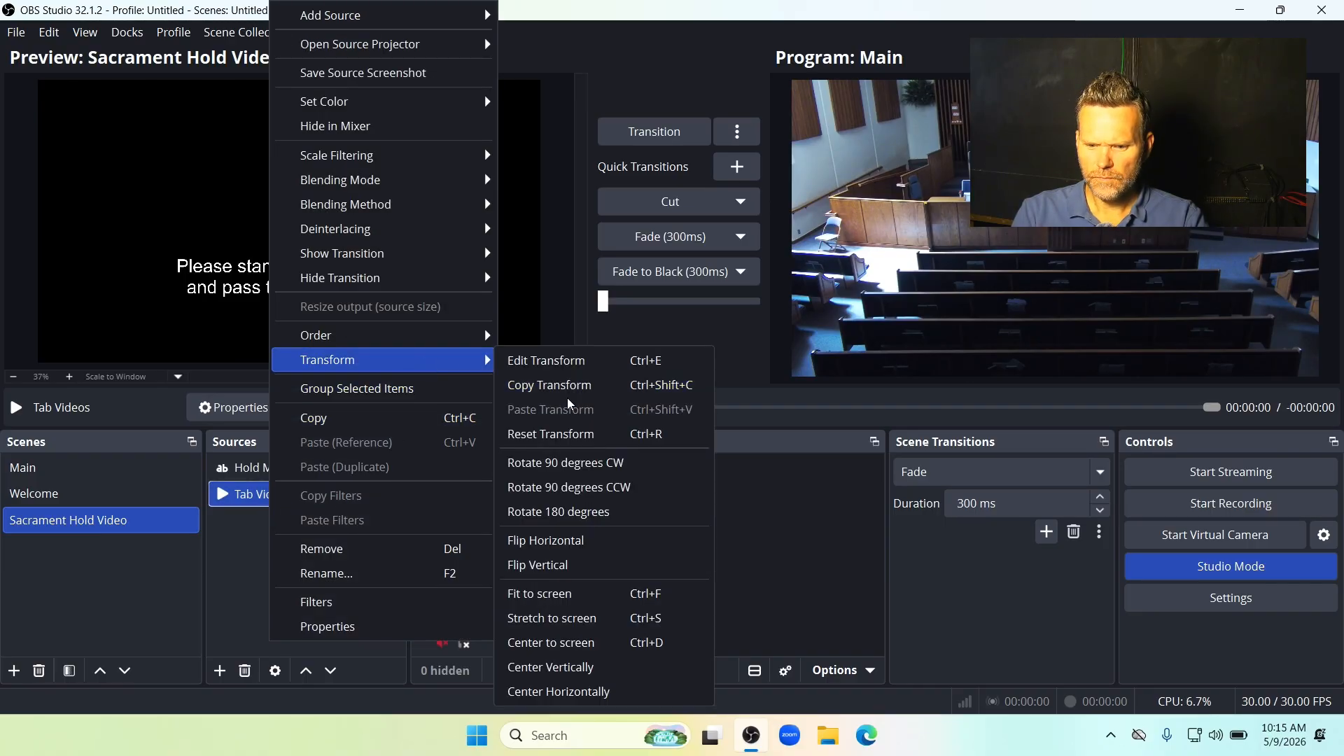
{"action": "left_click", "coordinate": [558, 595]}
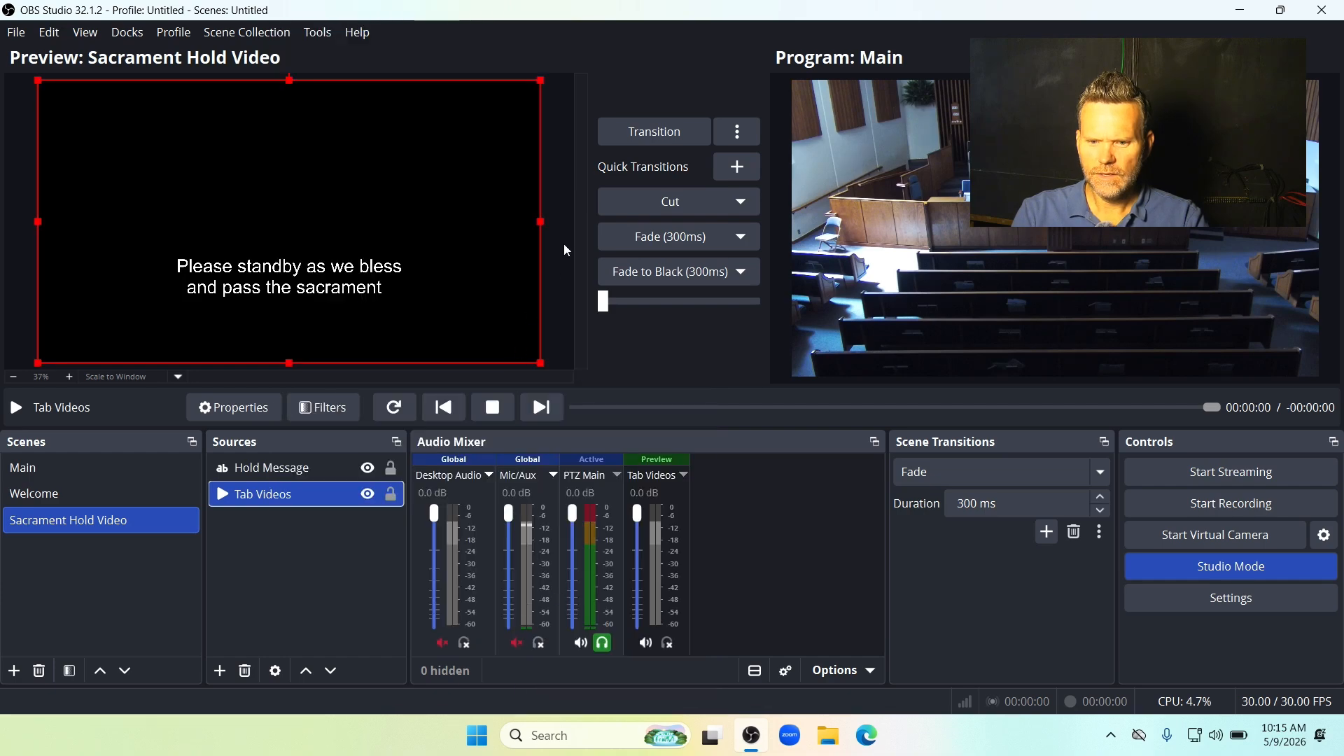
{"action": "left_click", "coordinate": [674, 131]}
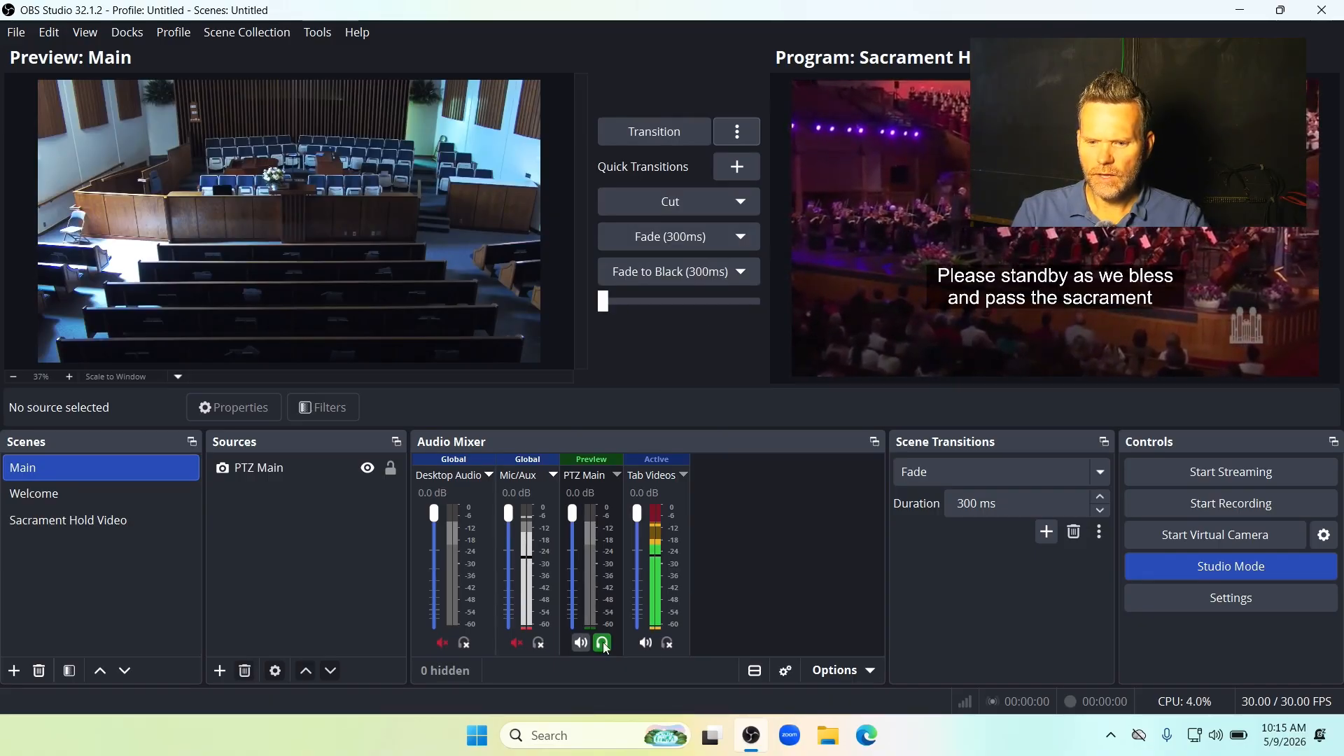
- Set the audio monitoring of the Tab Videos source to Monitor and Output in the advanced audio properties
{"action": "left_click", "coordinate": [786, 670]}
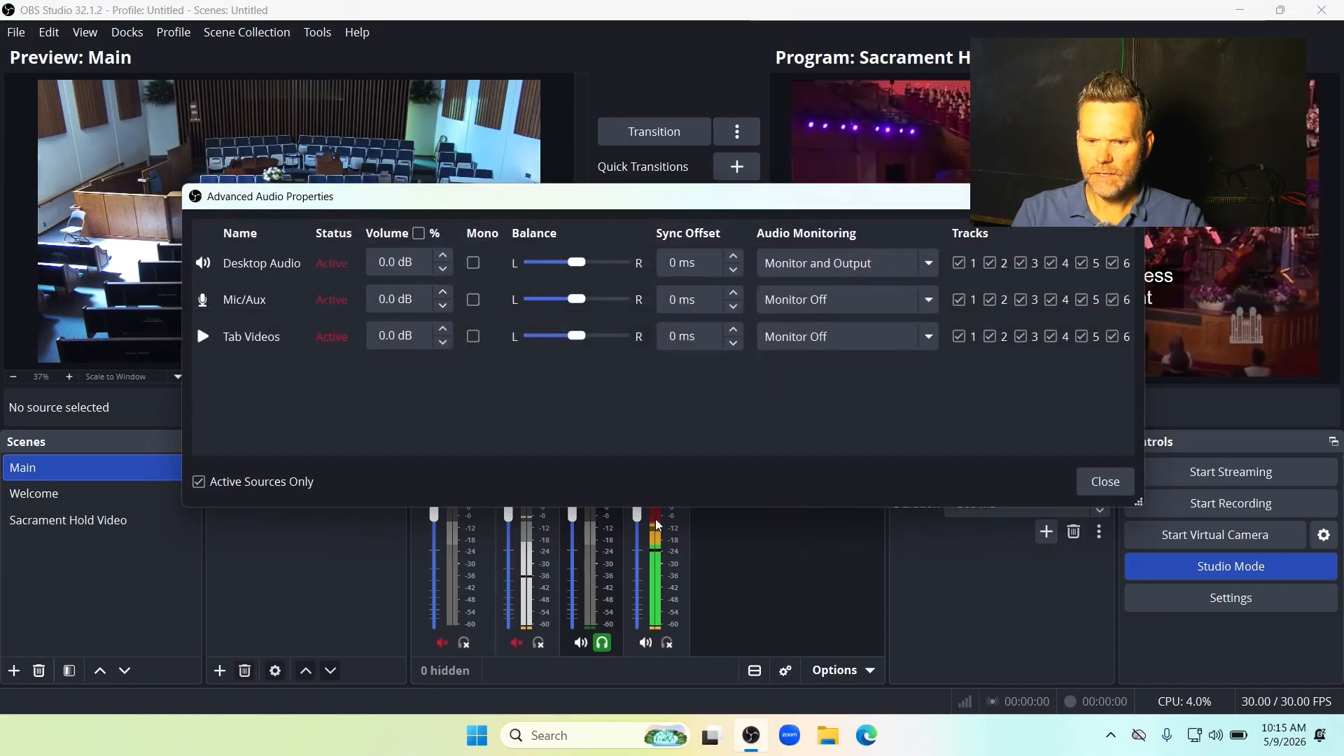
{"action": "left_click", "coordinate": [849, 337]}
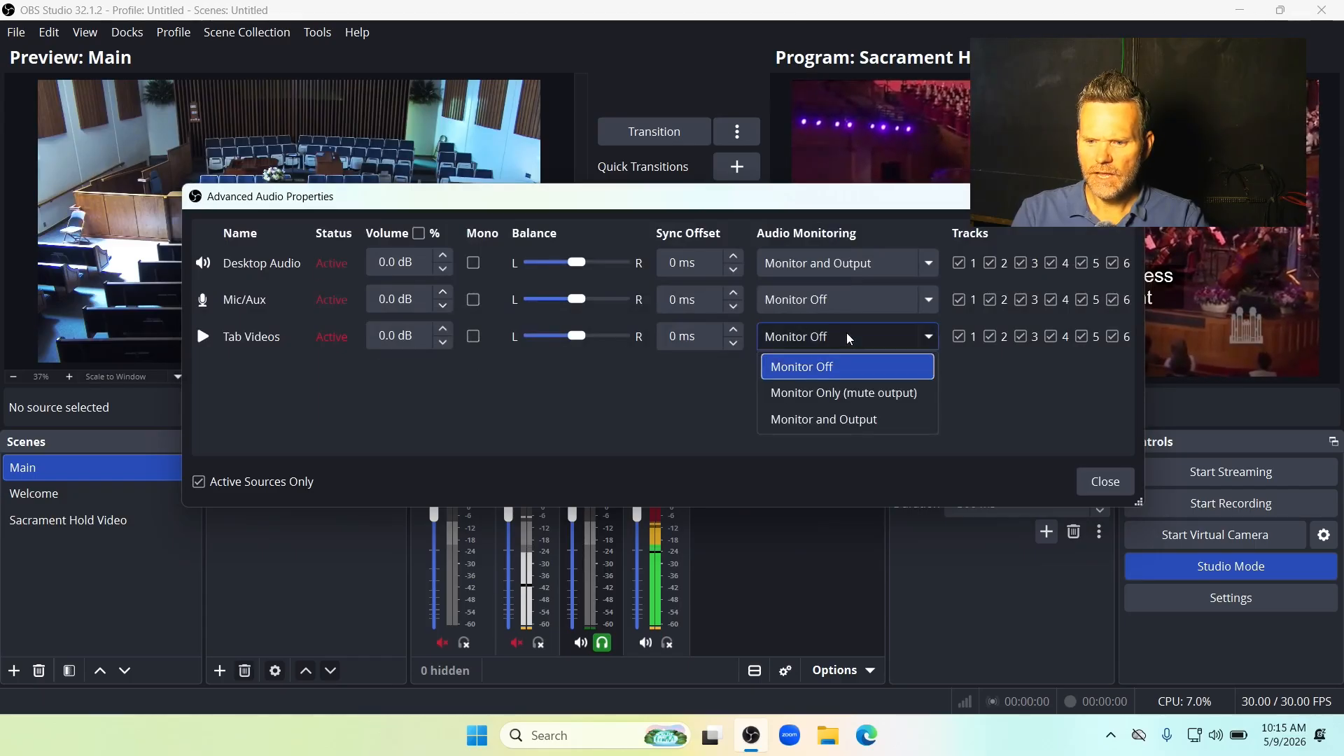
{"action": "left_click", "coordinate": [847, 421]}
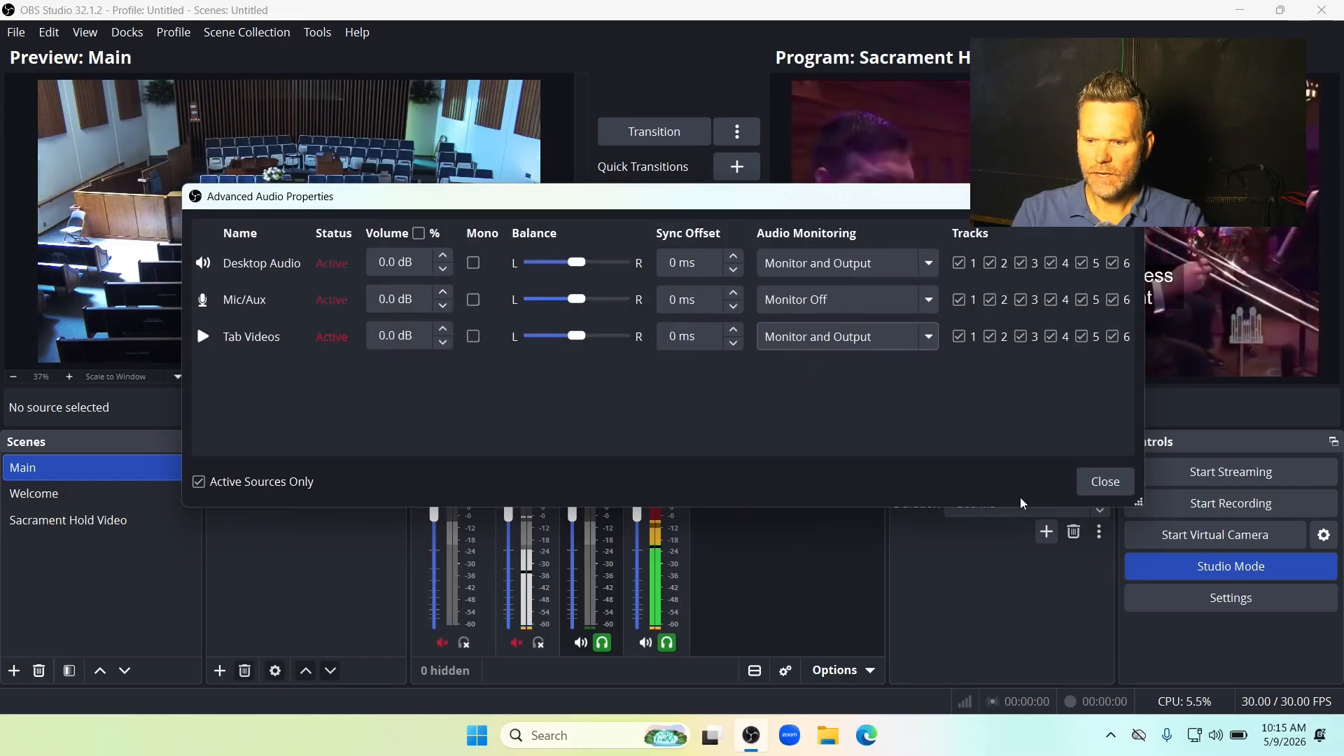
{"action": "left_click", "coordinate": [1103, 482]}
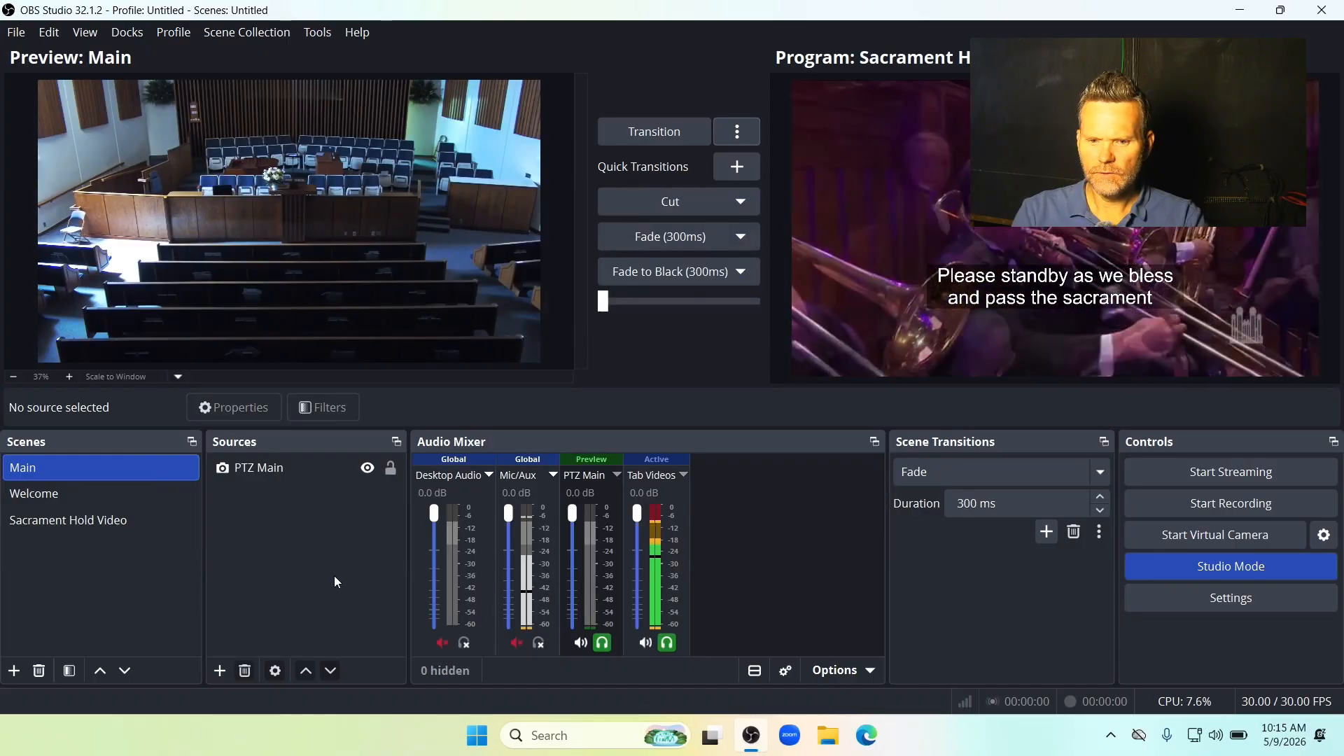
- Add a new scene named Sacrament Hold Music
{"action": "left_click", "coordinate": [16, 672]}
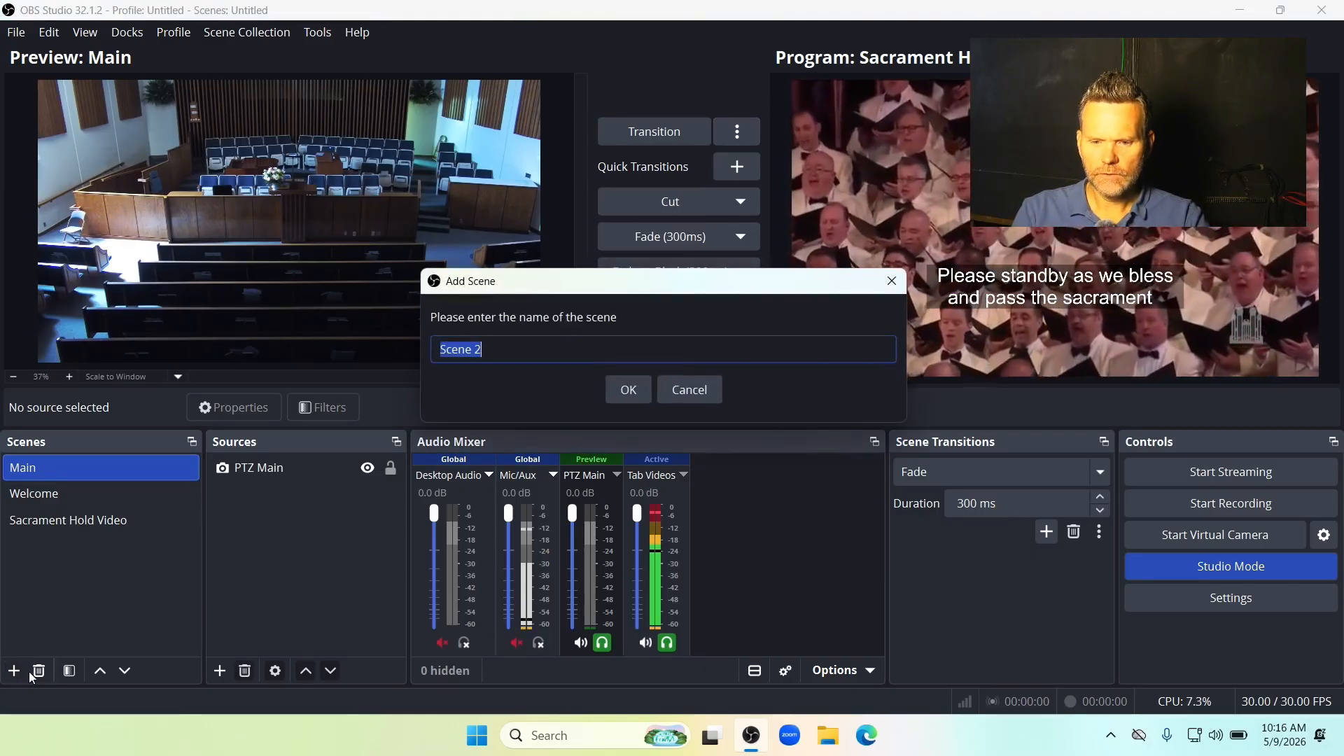
{"action": "type", "text": "Sacrame"}
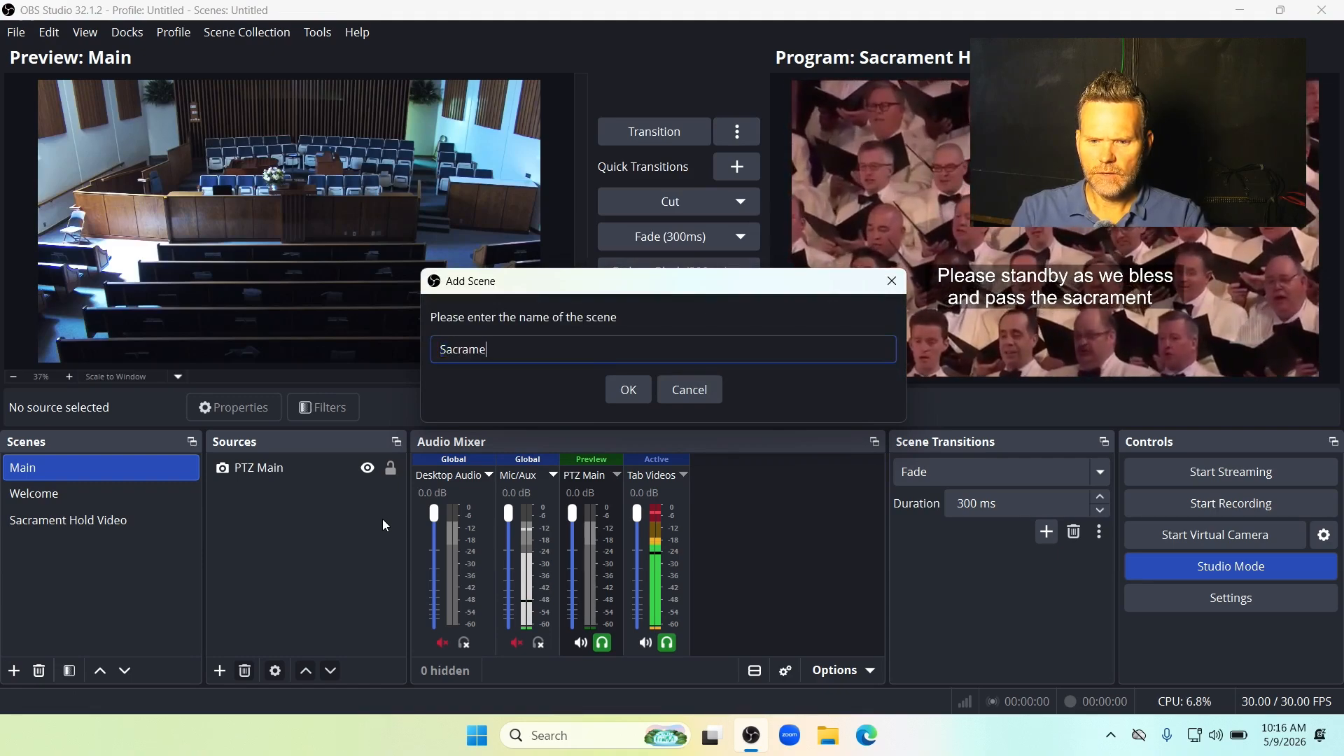
{"action": "type", "text": "nt Hold Music"}
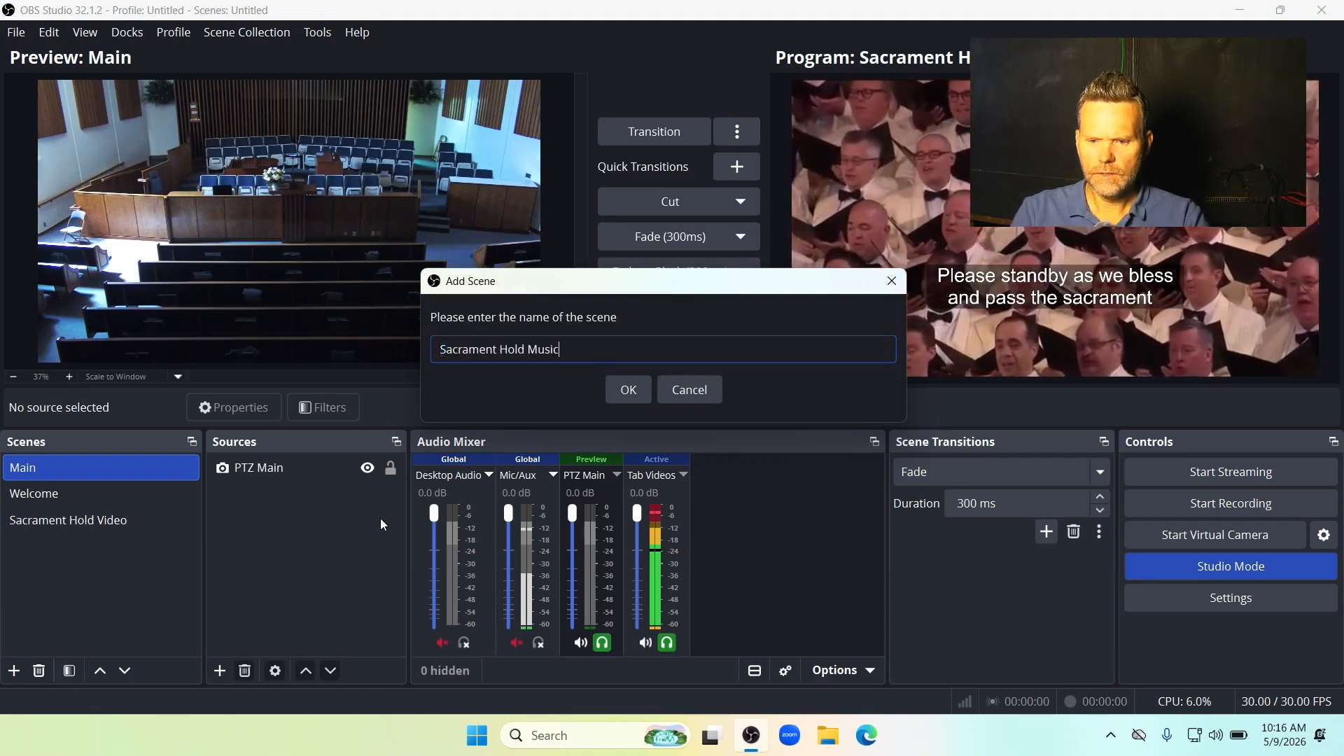
{"action": "left_click", "coordinate": [624, 395]}
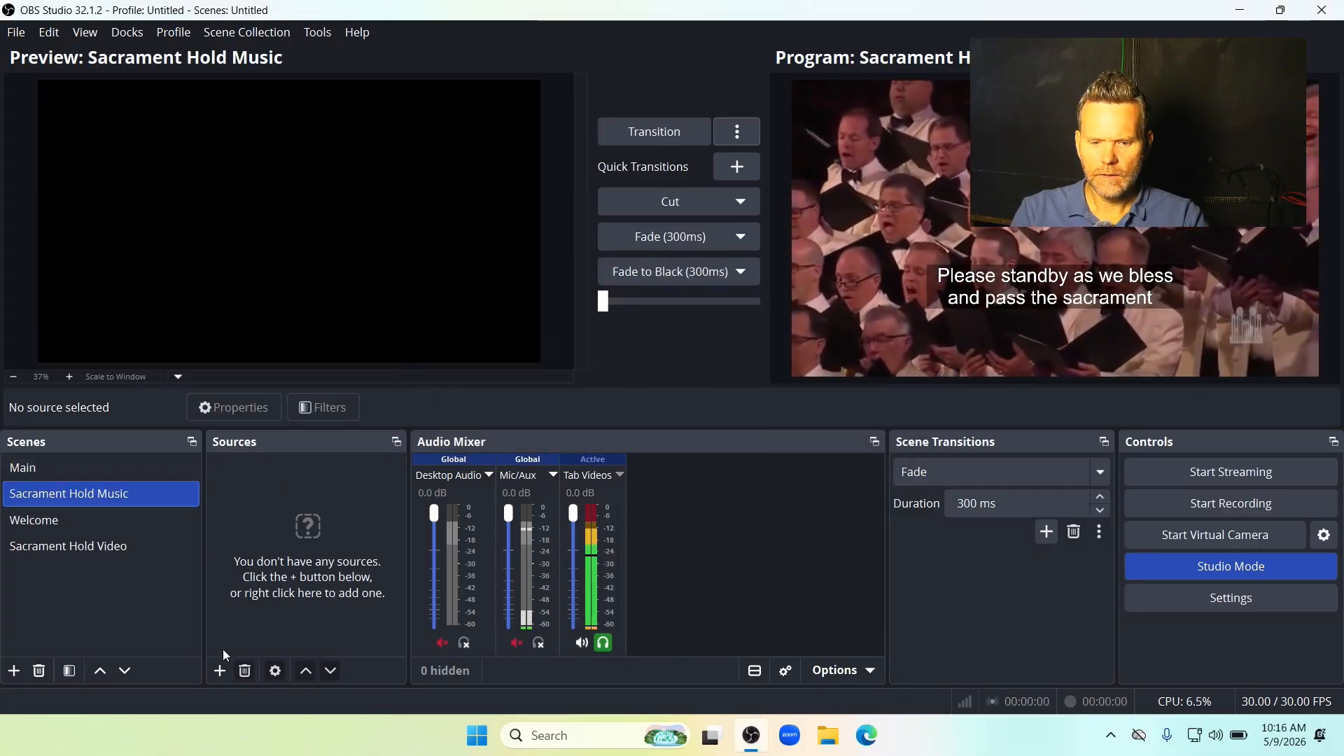
- Add the existing Mesa Temple image source to the Sacrament Hold Music scene, keeping it visible
{"action": "left_click", "coordinate": [220, 671]}
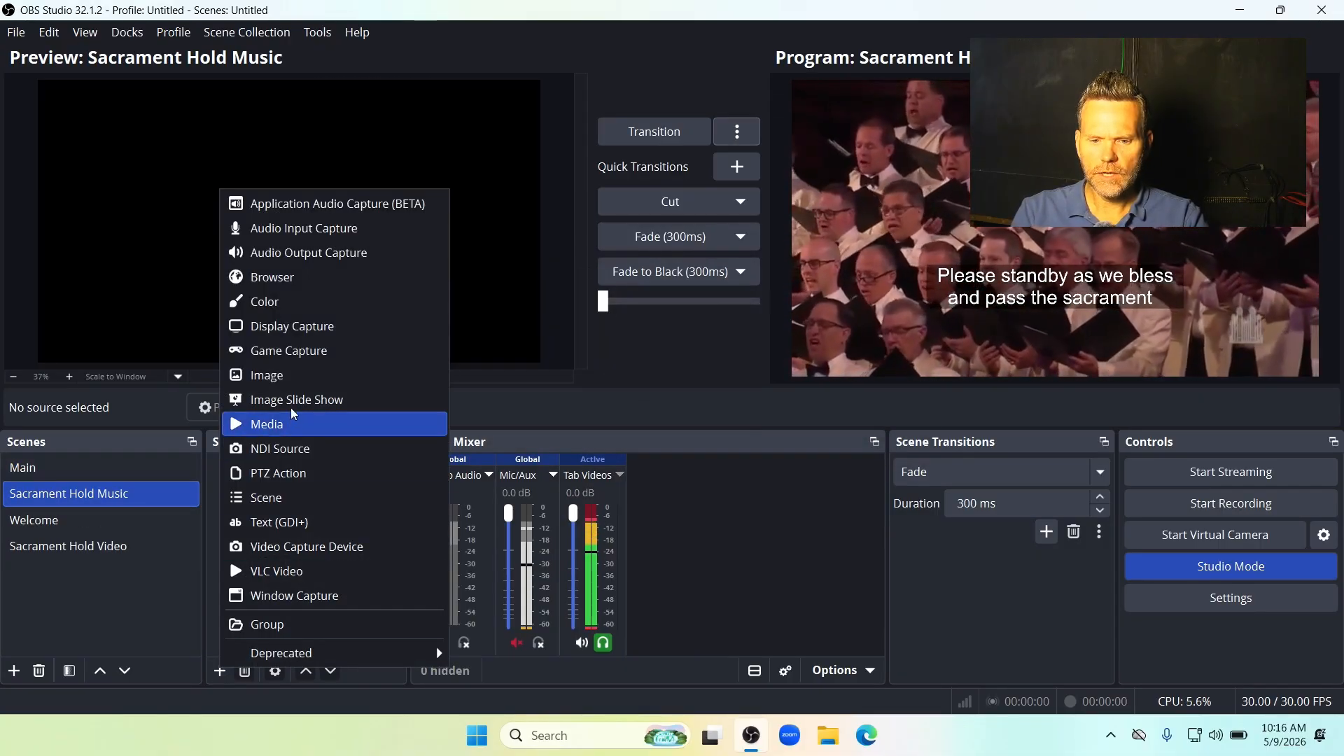
{"action": "left_click", "coordinate": [298, 375]}
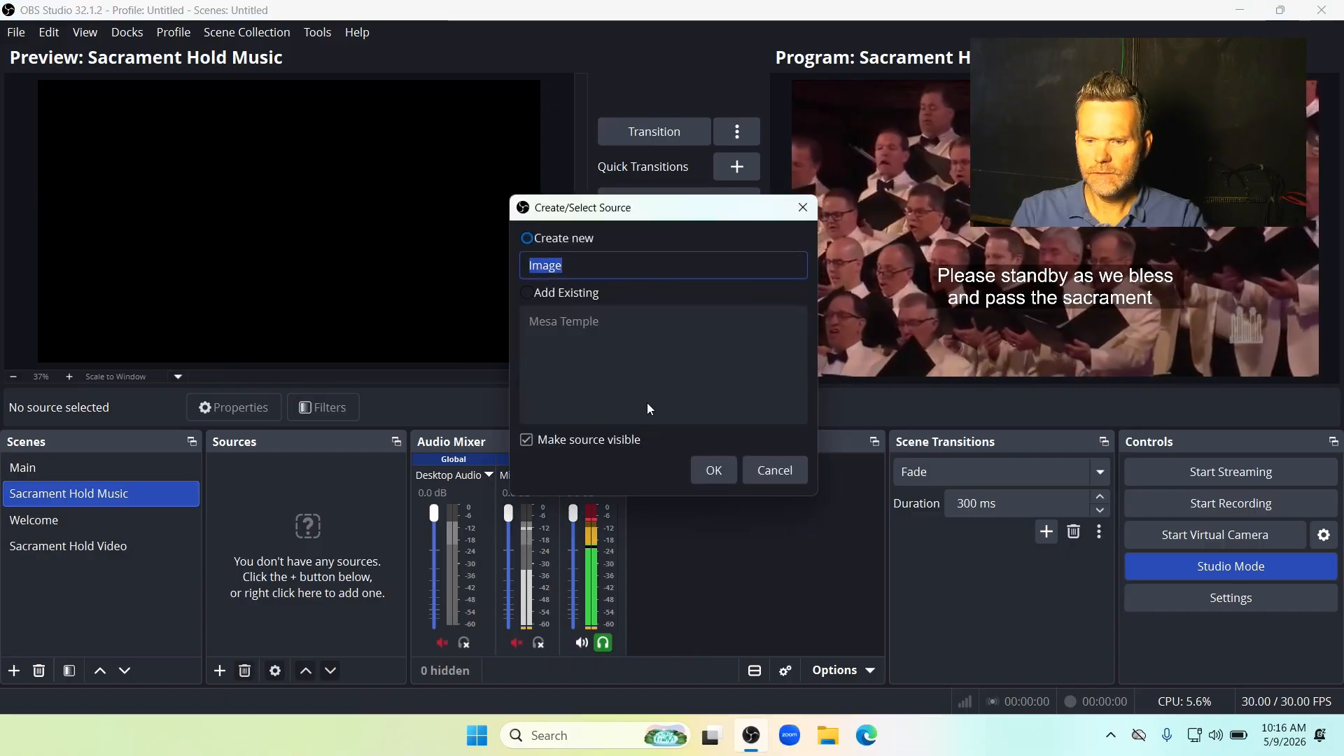
{"action": "left_click", "coordinate": [526, 292]}
{"action": "left_click", "coordinate": [556, 321]}
{"action": "left_click", "coordinate": [713, 469]}
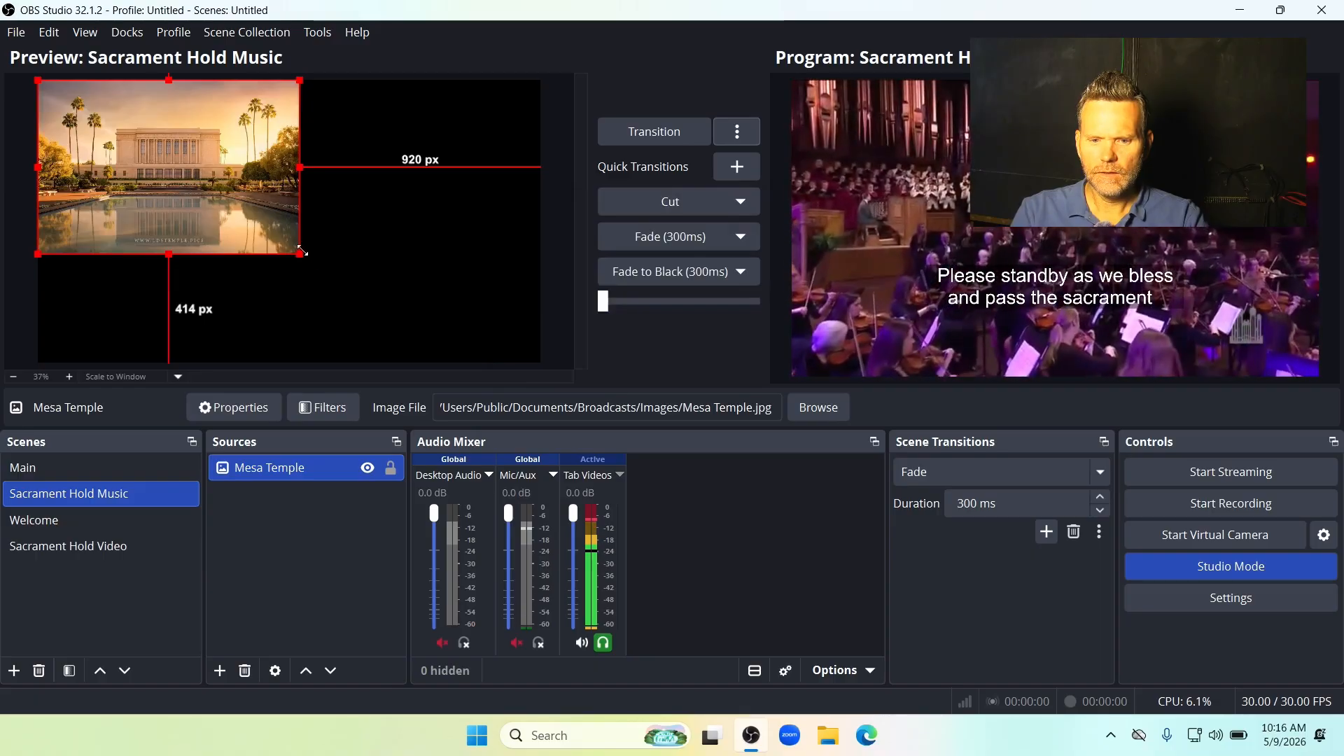
- Enlarge the Mesa Temple image to the full frame width and shift it up slightly so it covers the frame
{"action": "left_click_drag", "start_coordinate": [302, 255], "coordinate": [462, 415]}
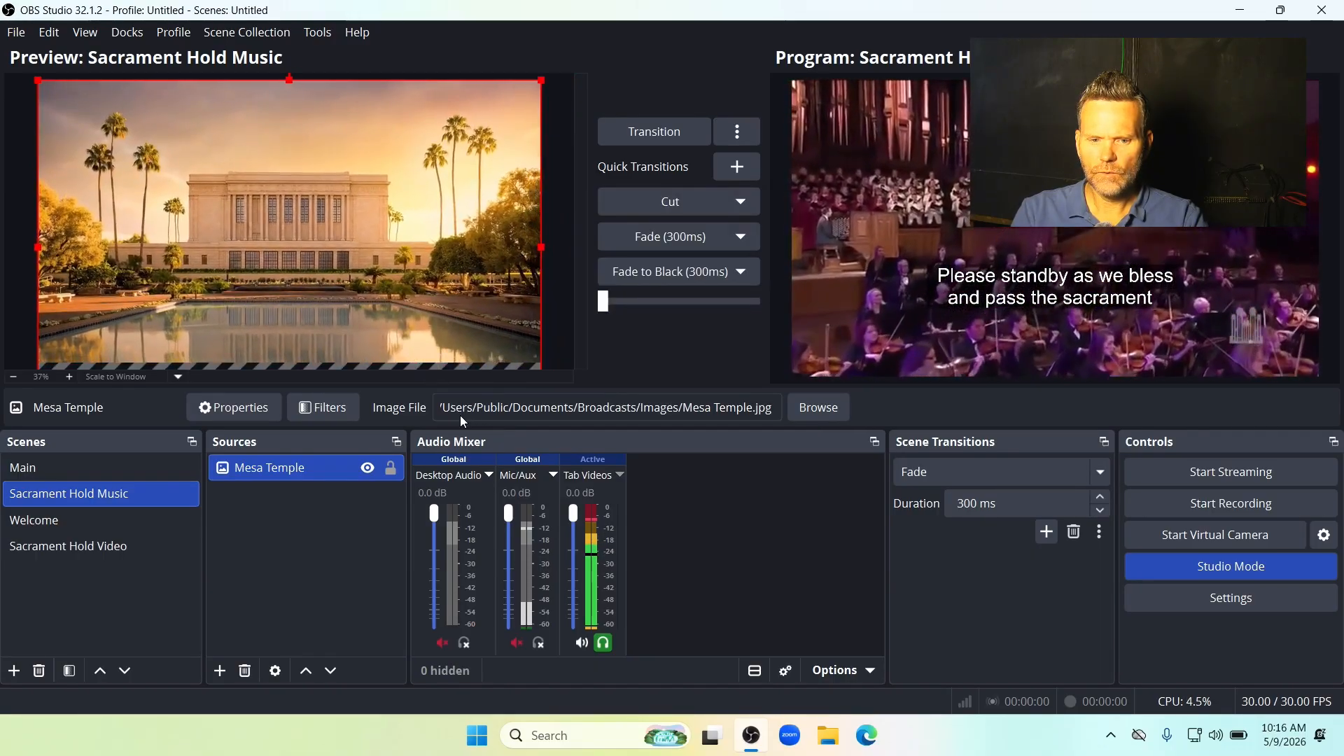
{"action": "left_click_drag", "start_coordinate": [407, 318], "coordinate": [410, 307]}
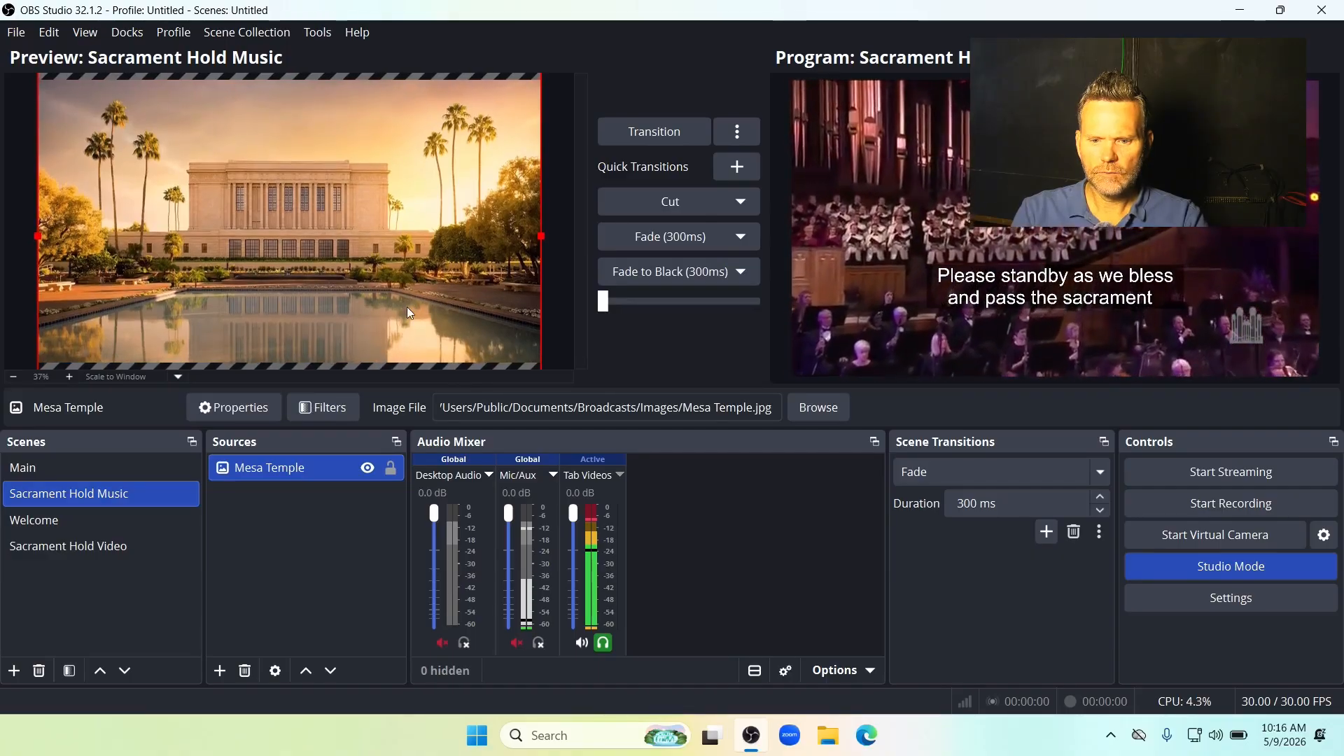
{"action": "left_click", "coordinate": [259, 573]}
- Add the existing Hold Message text source above the temple image in the Sacrament Hold Music scene
{"action": "left_click", "coordinate": [219, 671]}
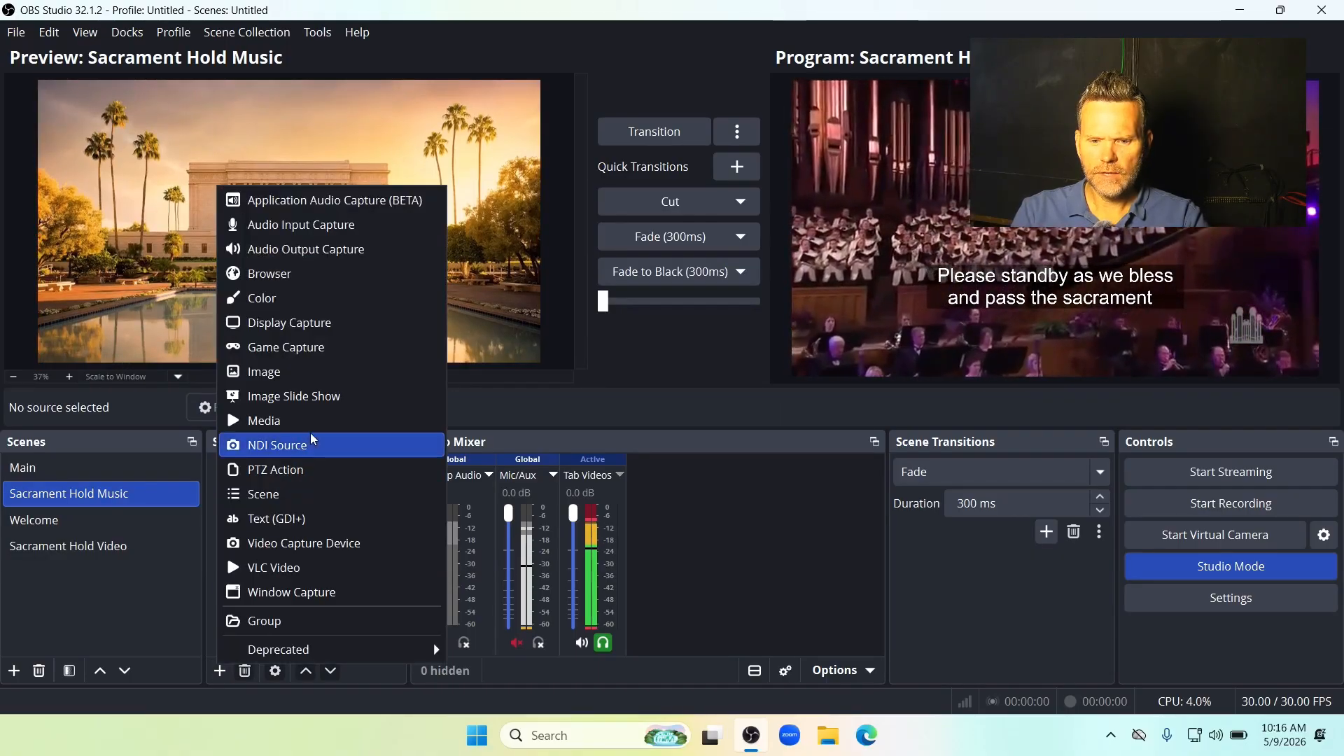
{"action": "left_click", "coordinate": [277, 519]}
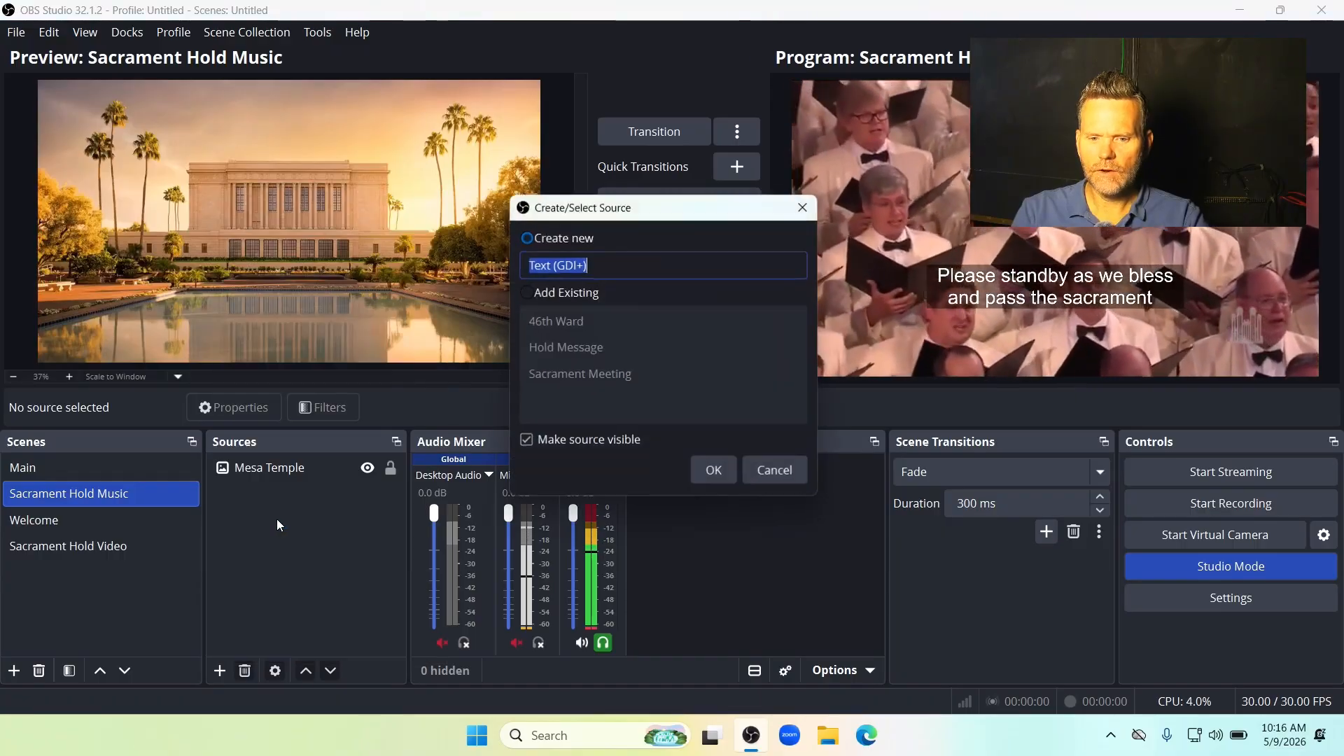
{"action": "left_click", "coordinate": [529, 295]}
{"action": "left_click", "coordinate": [553, 348]}
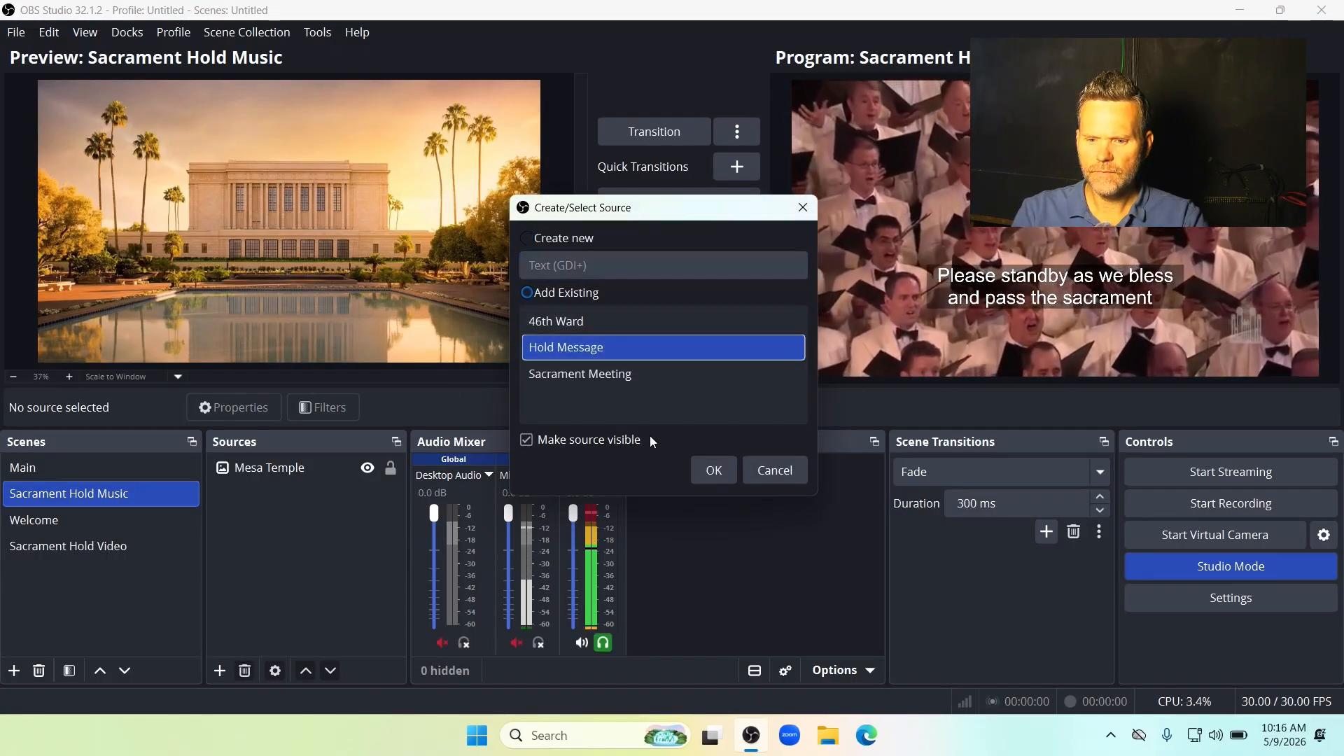
{"action": "left_click", "coordinate": [704, 475]}
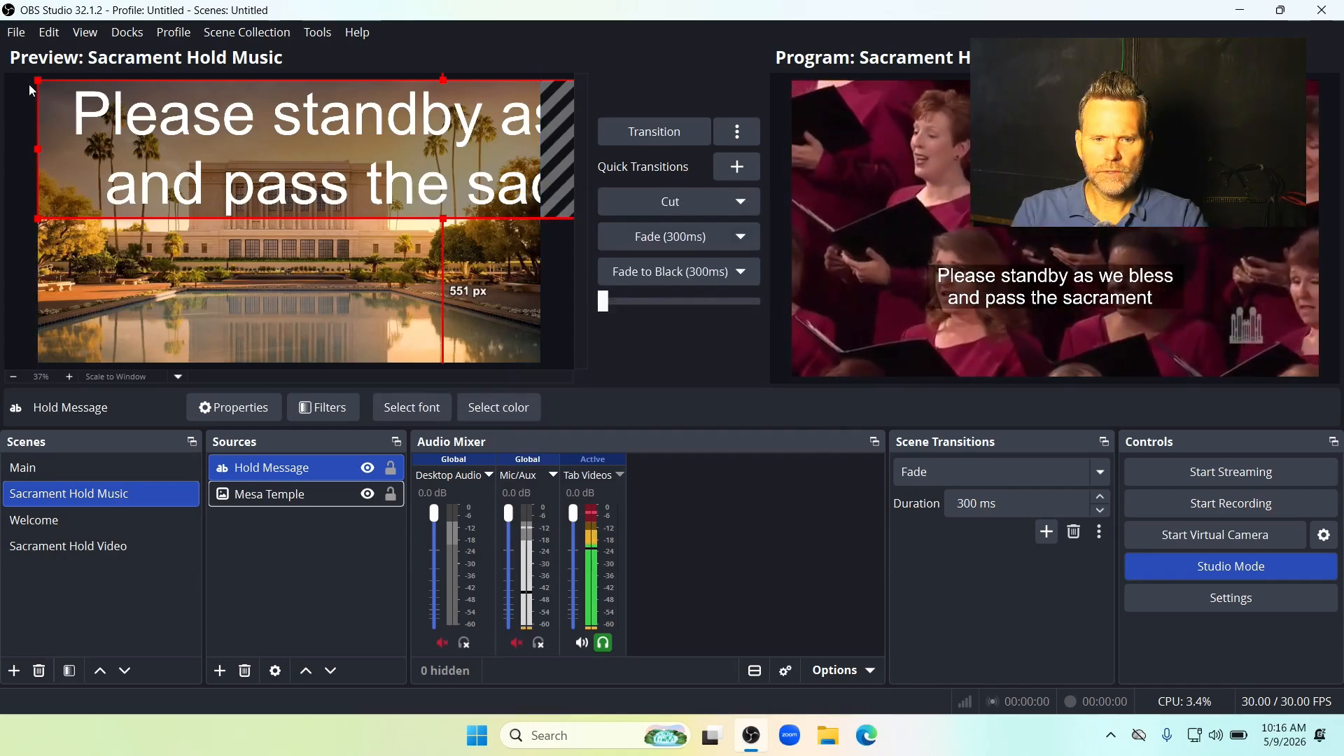
- Shrink the hold message and place it over the reflecting pool, about 91 px above the frame's bottom edge
{"action": "left_click_drag", "start_coordinate": [40, 79], "coordinate": [425, 224]}
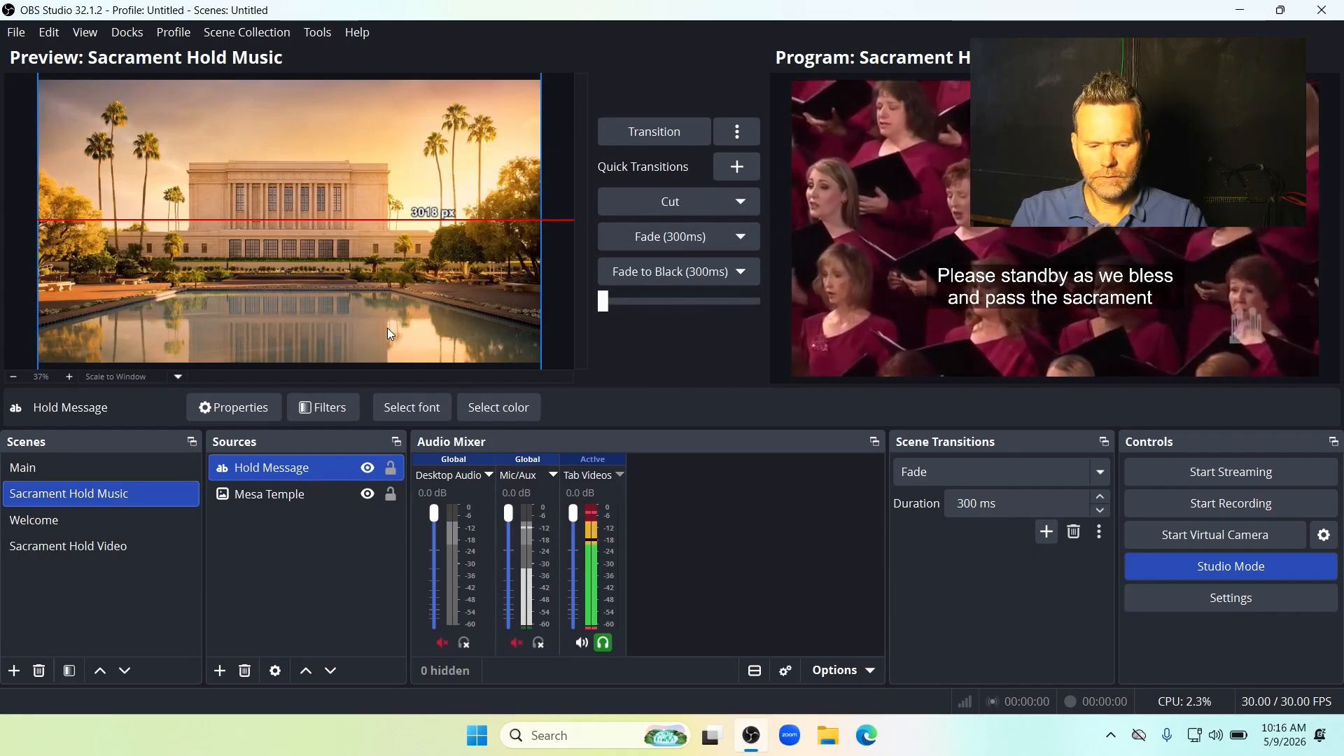
{"action": "key", "text": "ctrl+z"}
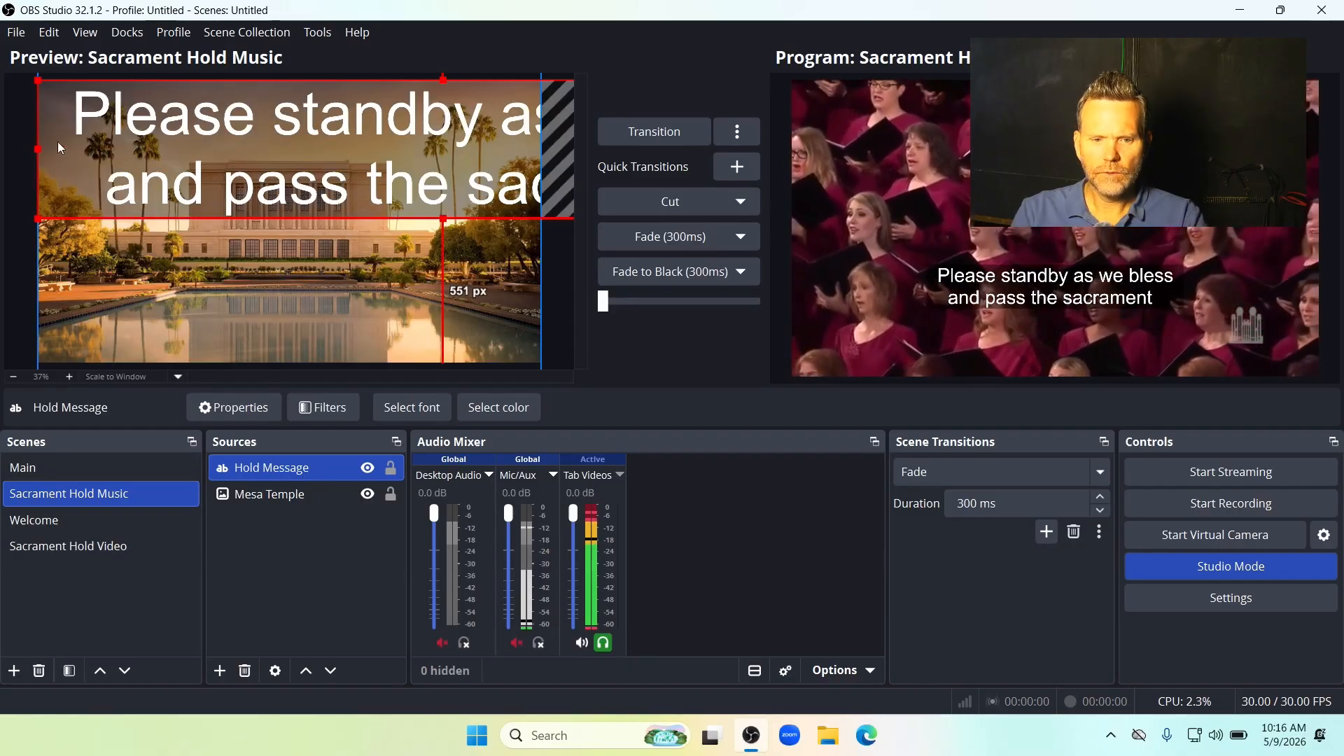
{"action": "left_click_drag", "start_coordinate": [40, 77], "coordinate": [221, 302]}
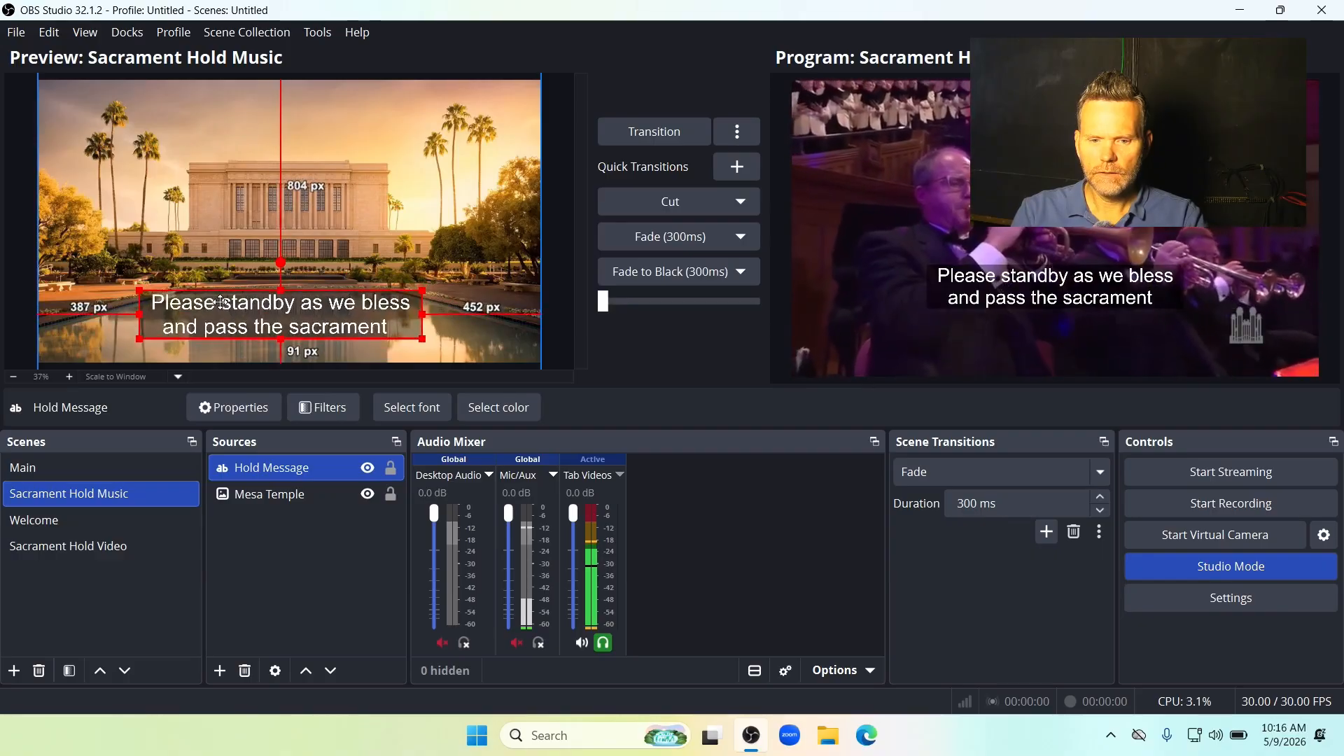
{"action": "left_click", "coordinate": [293, 567]}
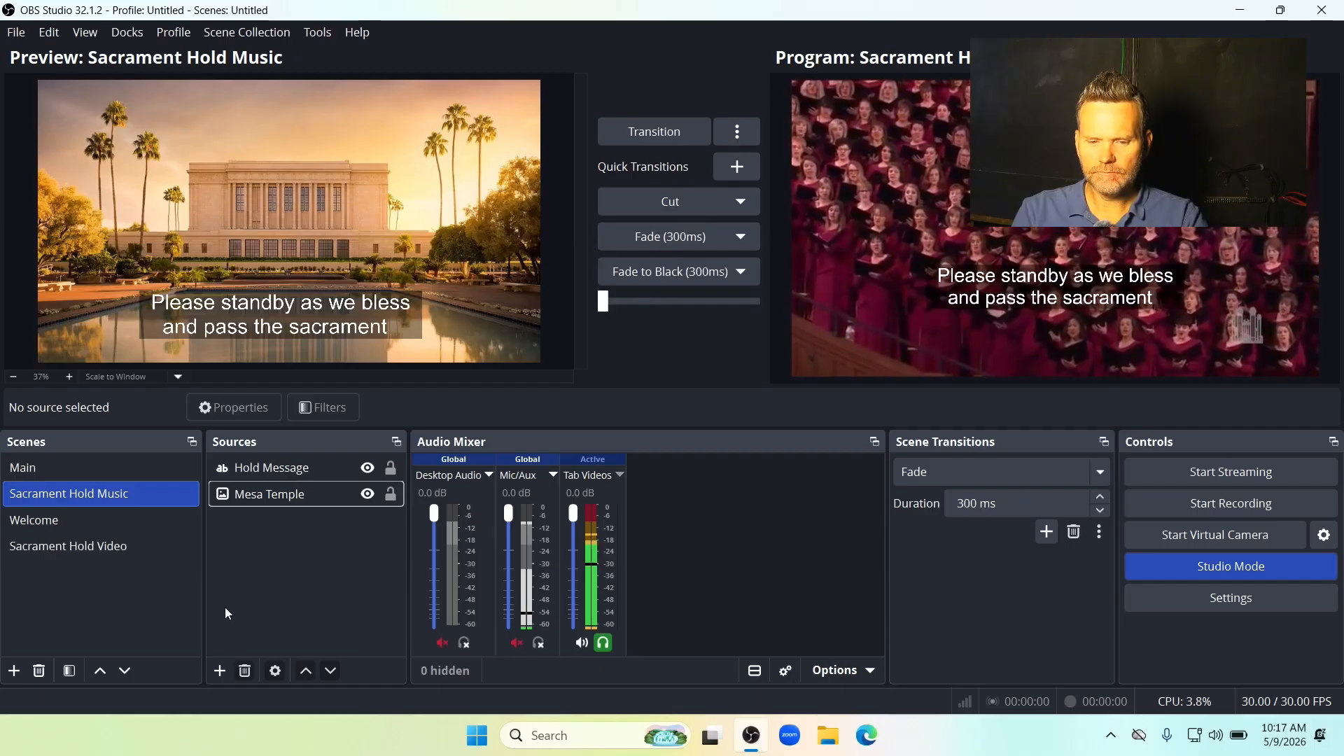
- Add the existing 46th Ward text source to the Sacrament Hold Music scene
{"action": "left_click", "coordinate": [225, 660]}
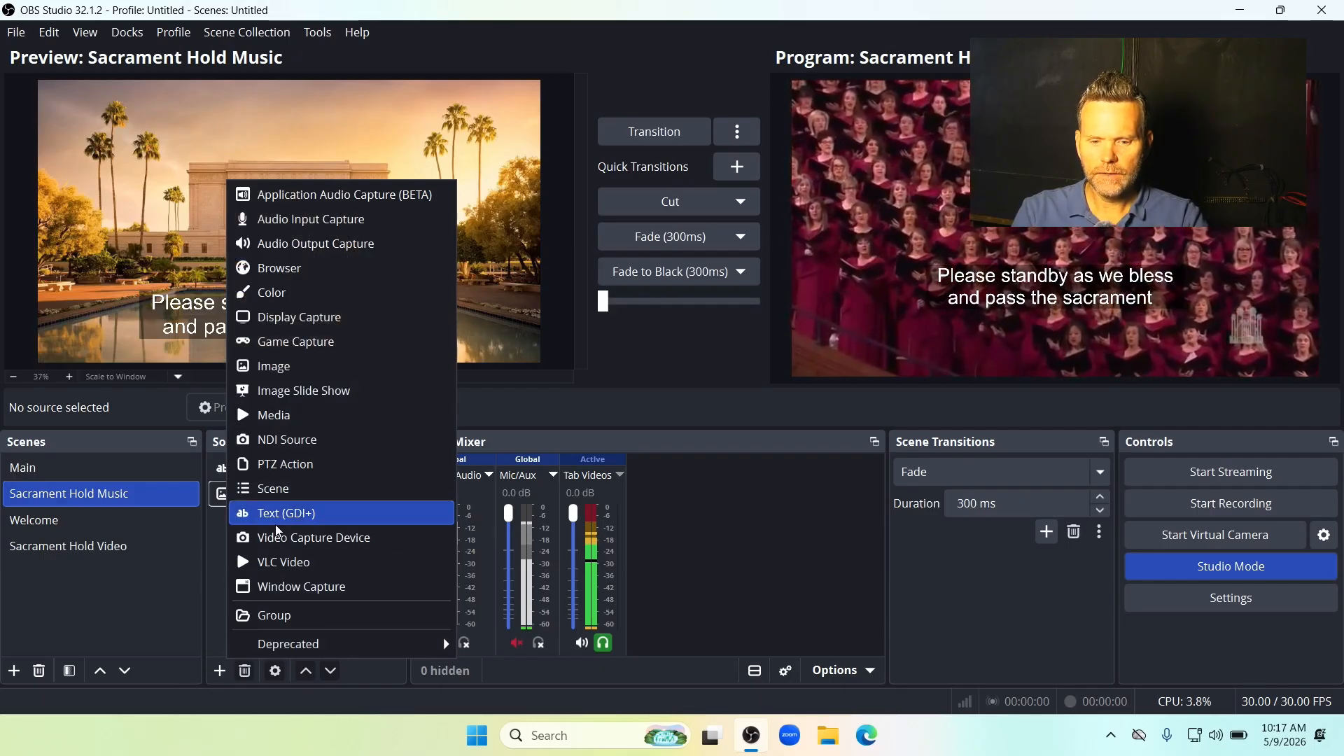
{"action": "left_click", "coordinate": [238, 513]}
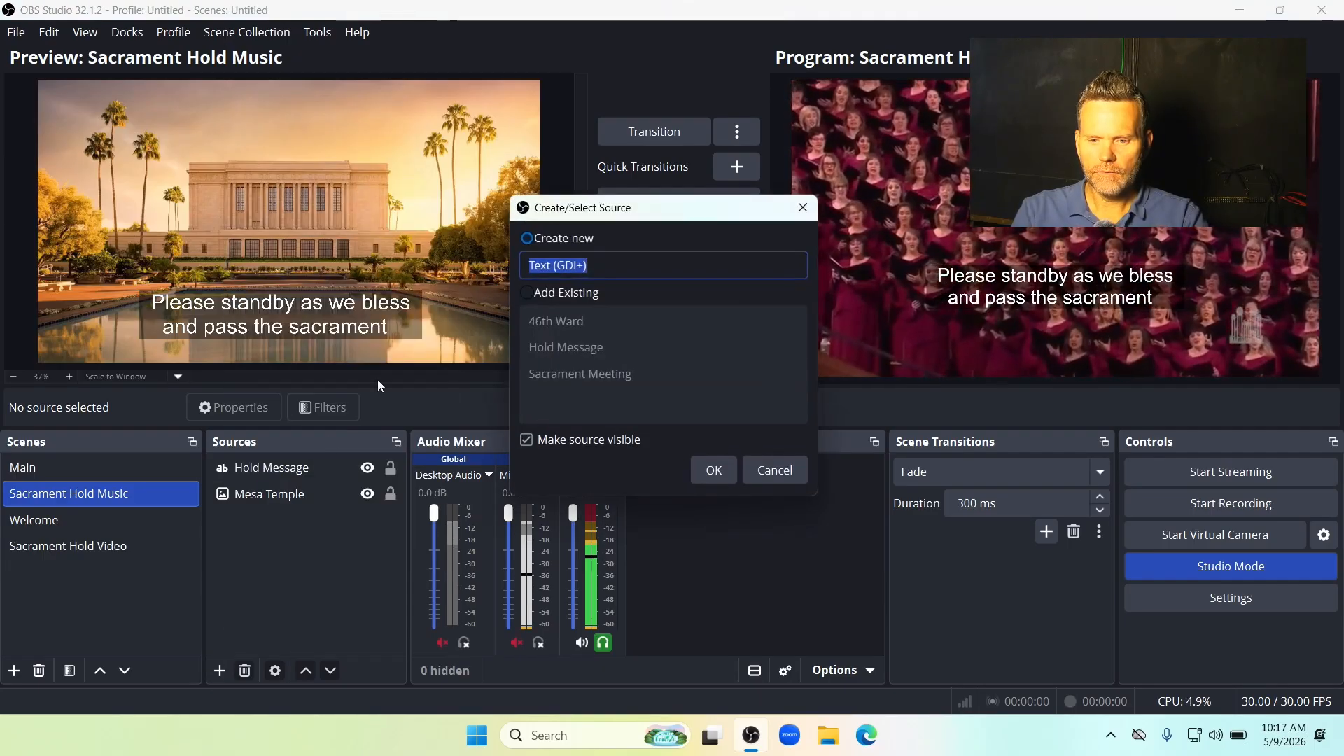
{"action": "left_click", "coordinate": [528, 295]}
{"action": "left_click", "coordinate": [546, 321]}
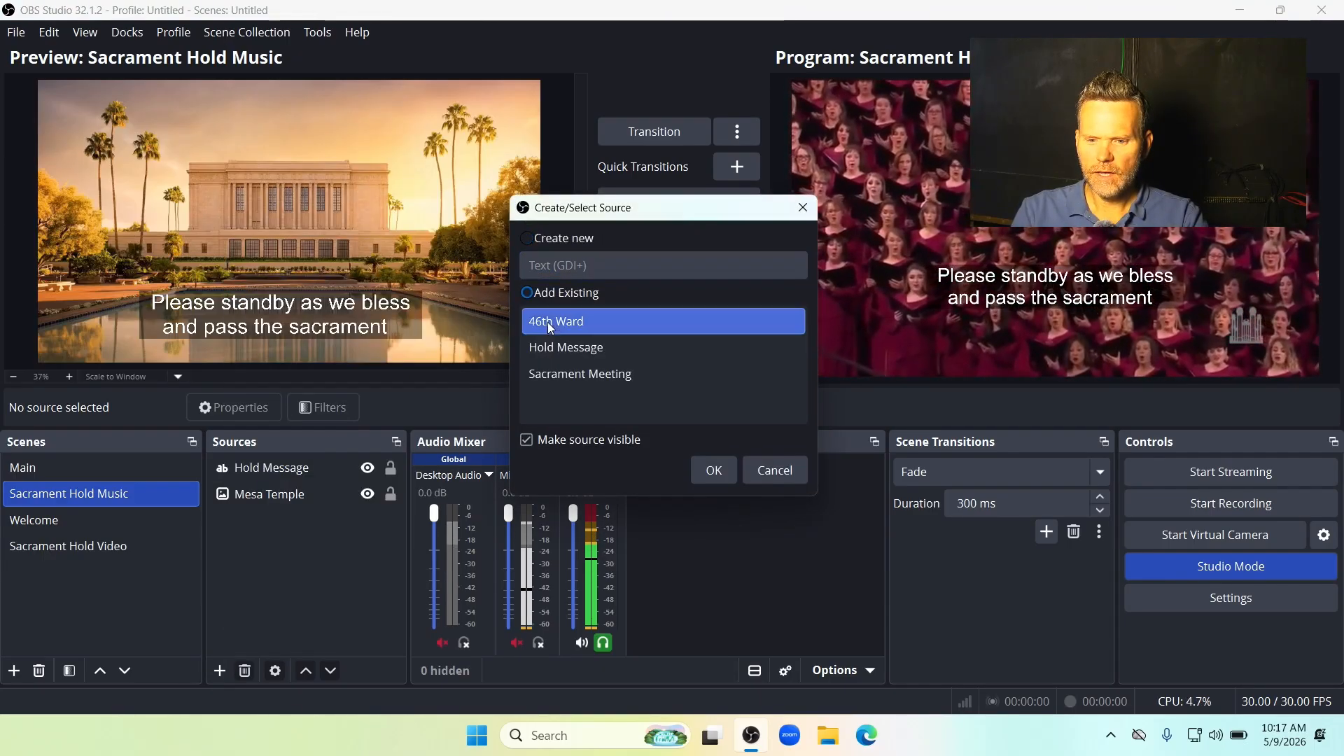
{"action": "left_click", "coordinate": [699, 466]}
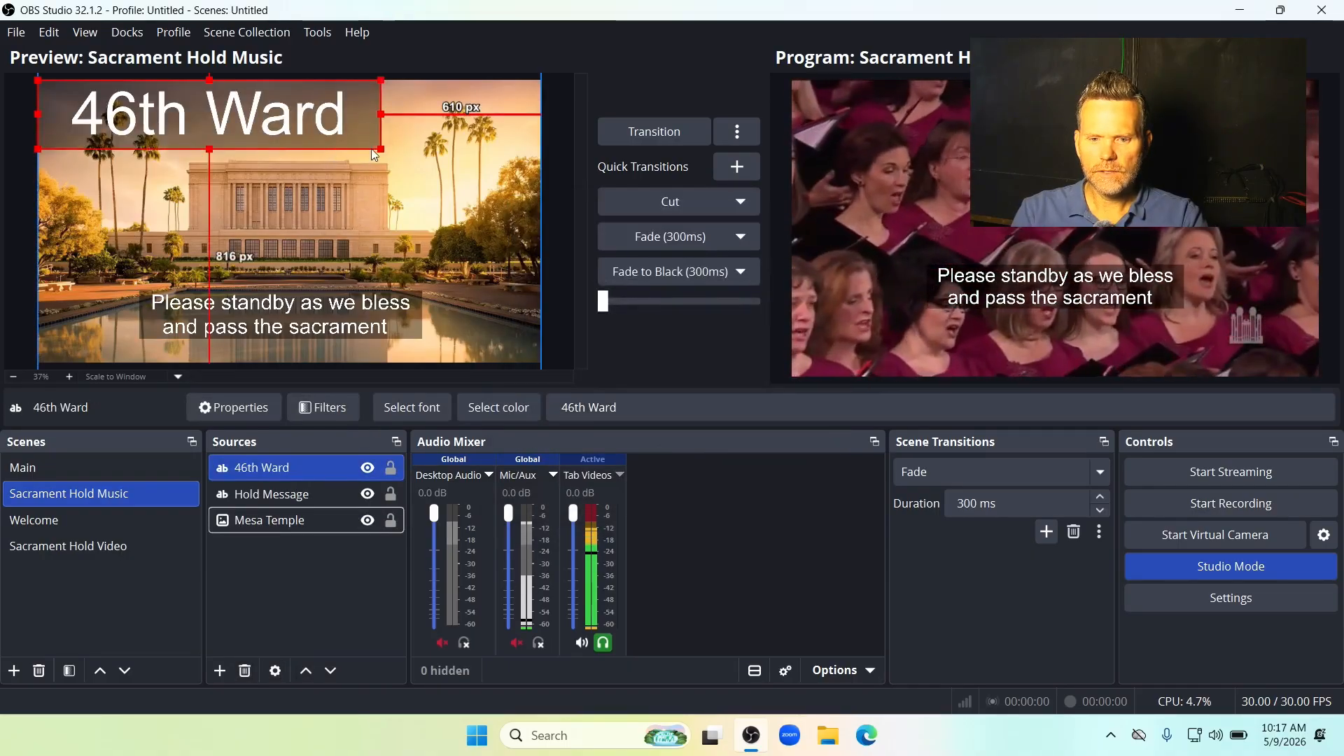
- Shrink the 46th Ward title, place it about 70 px below the frame's top edge, and centre it horizontally
{"action": "left_click_drag", "start_coordinate": [381, 148], "coordinate": [297, 126]}
{"action": "right_click", "coordinate": [296, 127]}
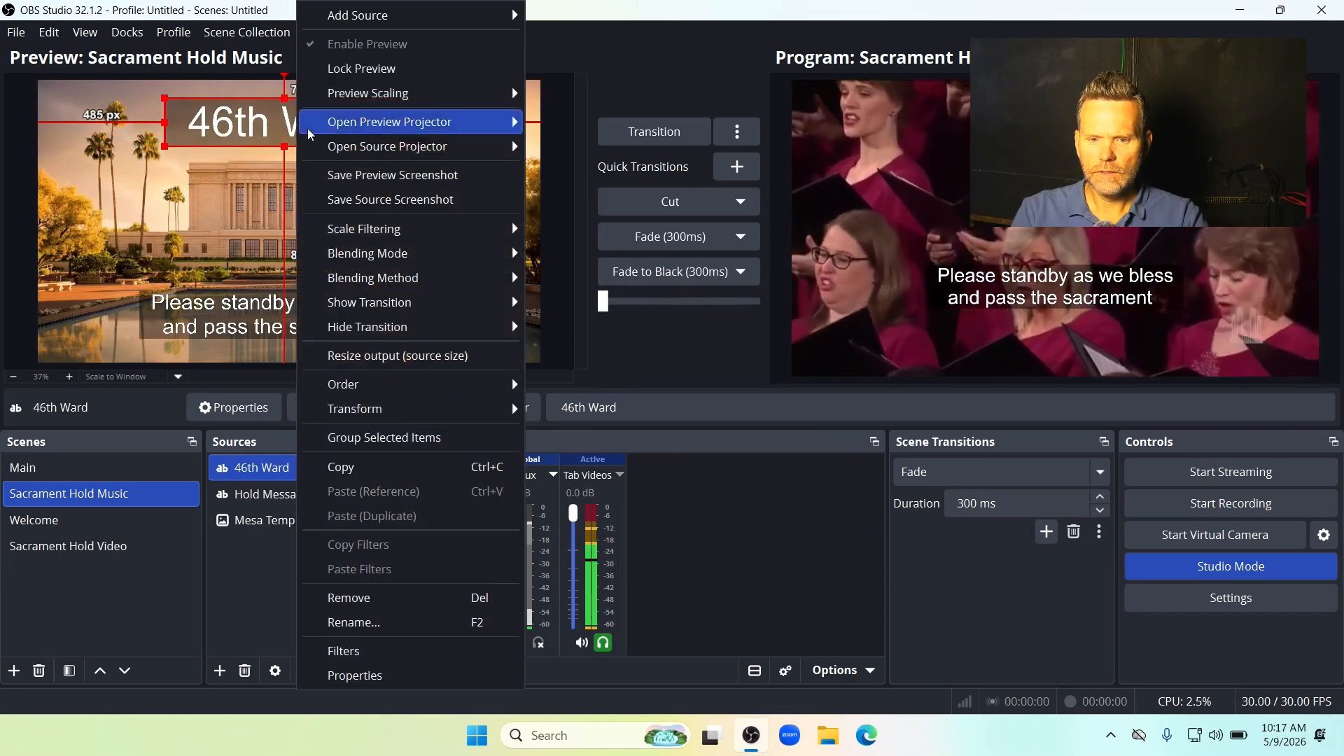
{"action": "mouse_move", "coordinate": [430, 413]}
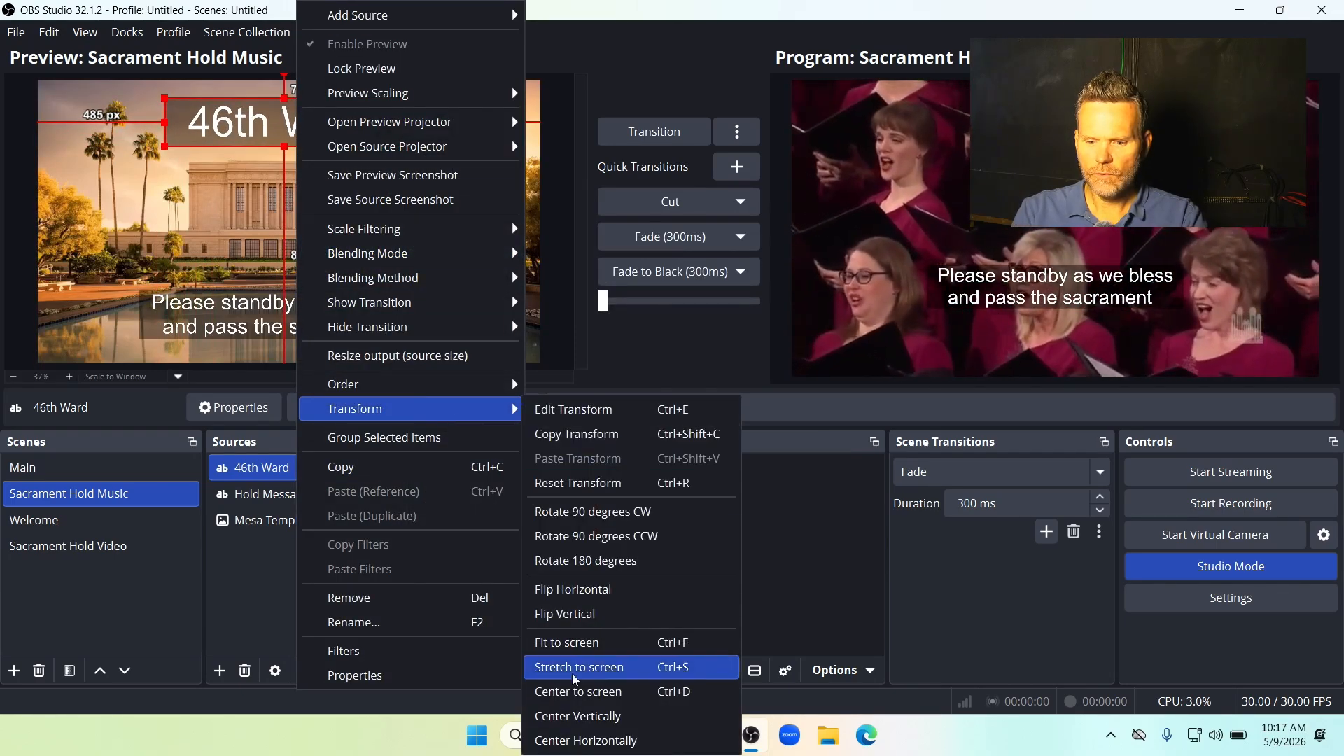
{"action": "left_click", "coordinate": [562, 739]}
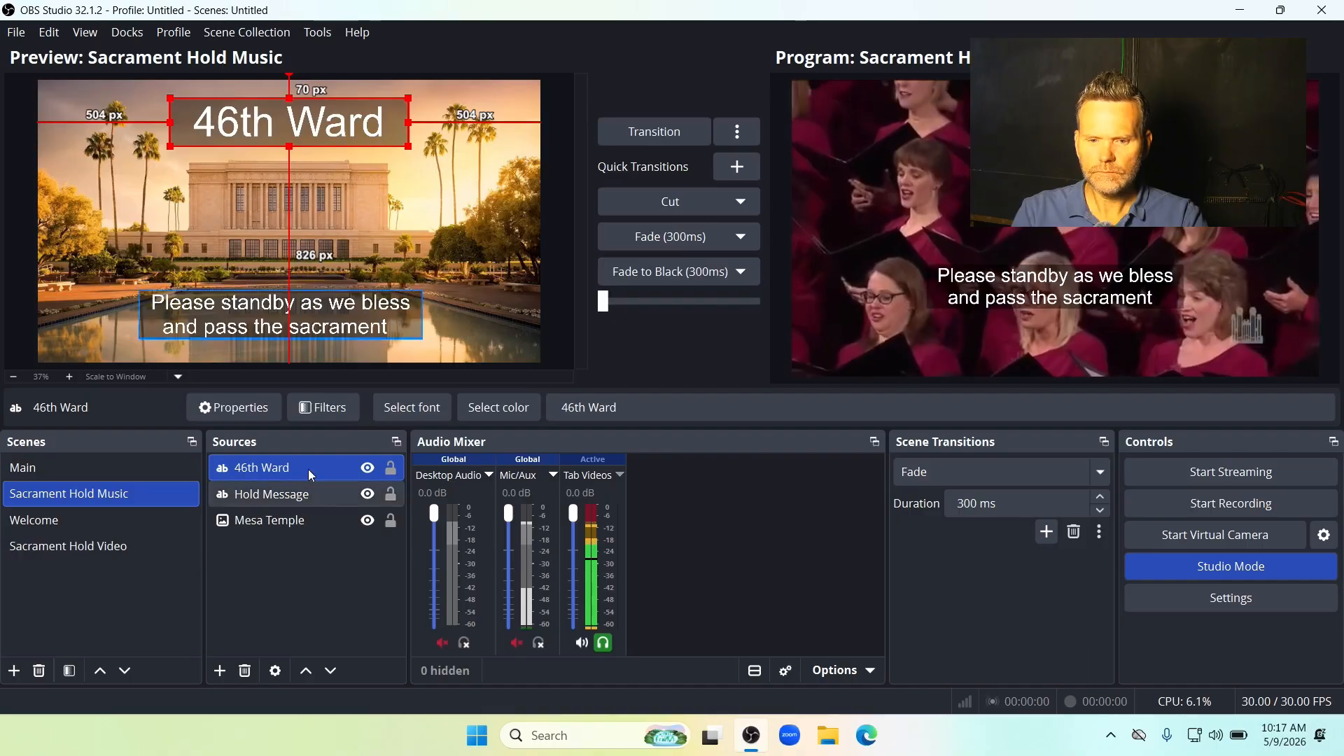
- Centre the hold message horizontally in the Sacrament Hold Music scene
{"action": "right_click", "coordinate": [310, 306]}
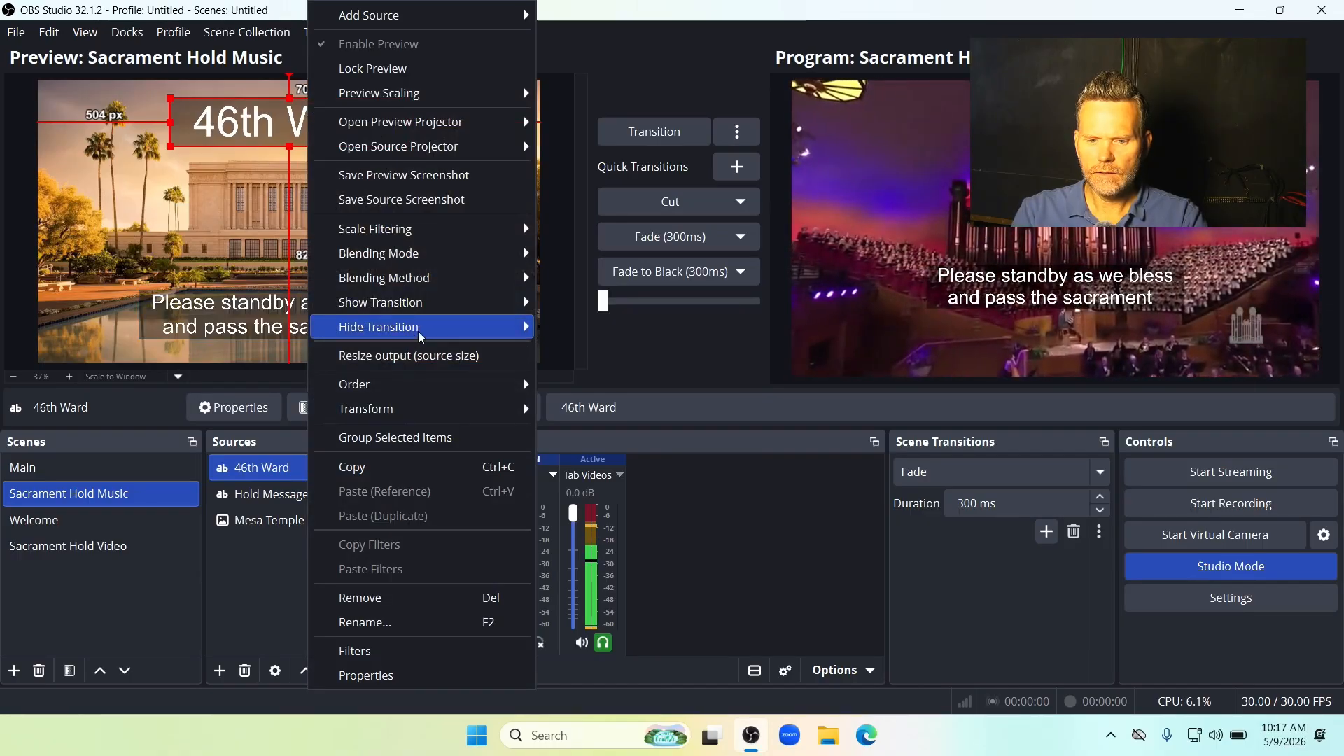
{"action": "left_click", "coordinate": [245, 317]}
{"action": "left_click", "coordinate": [245, 317]}
{"action": "left_click", "coordinate": [245, 317]}
{"action": "right_click", "coordinate": [250, 318]}
{"action": "mouse_move", "coordinate": [393, 408]}
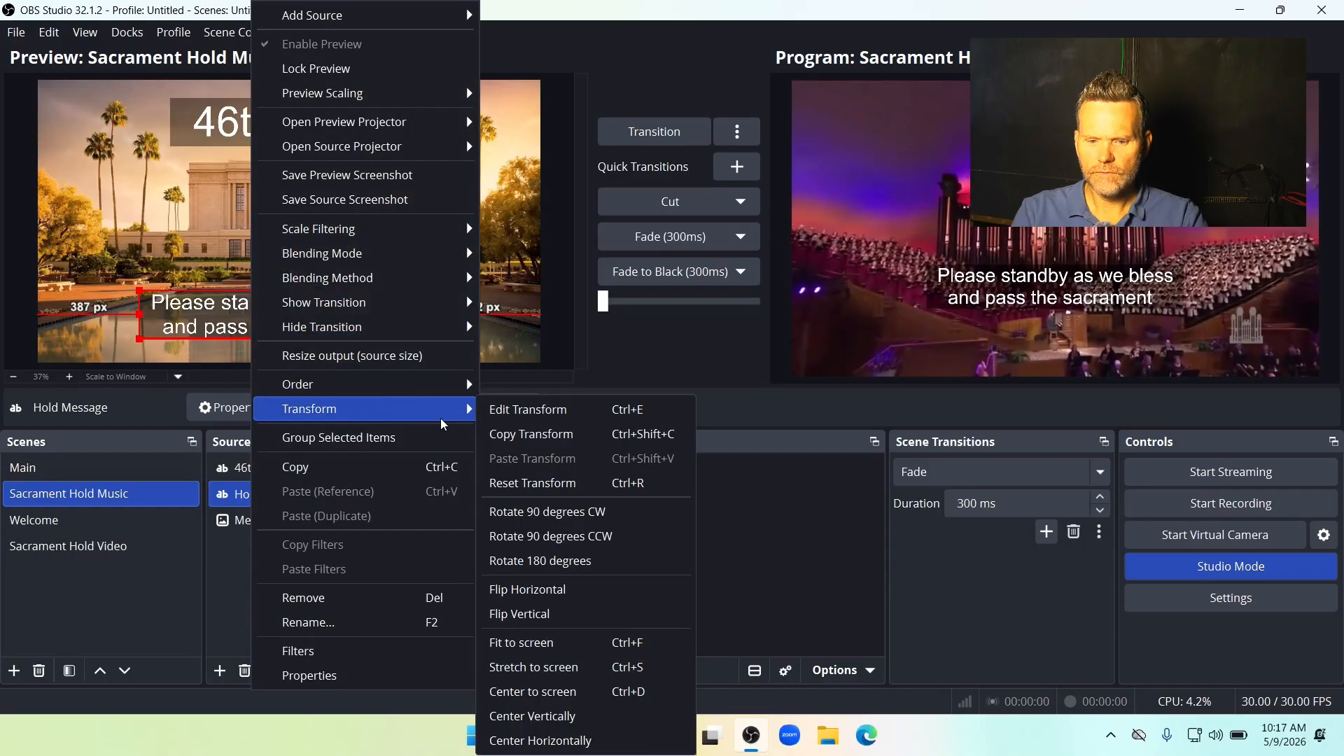
{"action": "left_click", "coordinate": [543, 740]}
{"action": "left_click", "coordinate": [318, 591]}
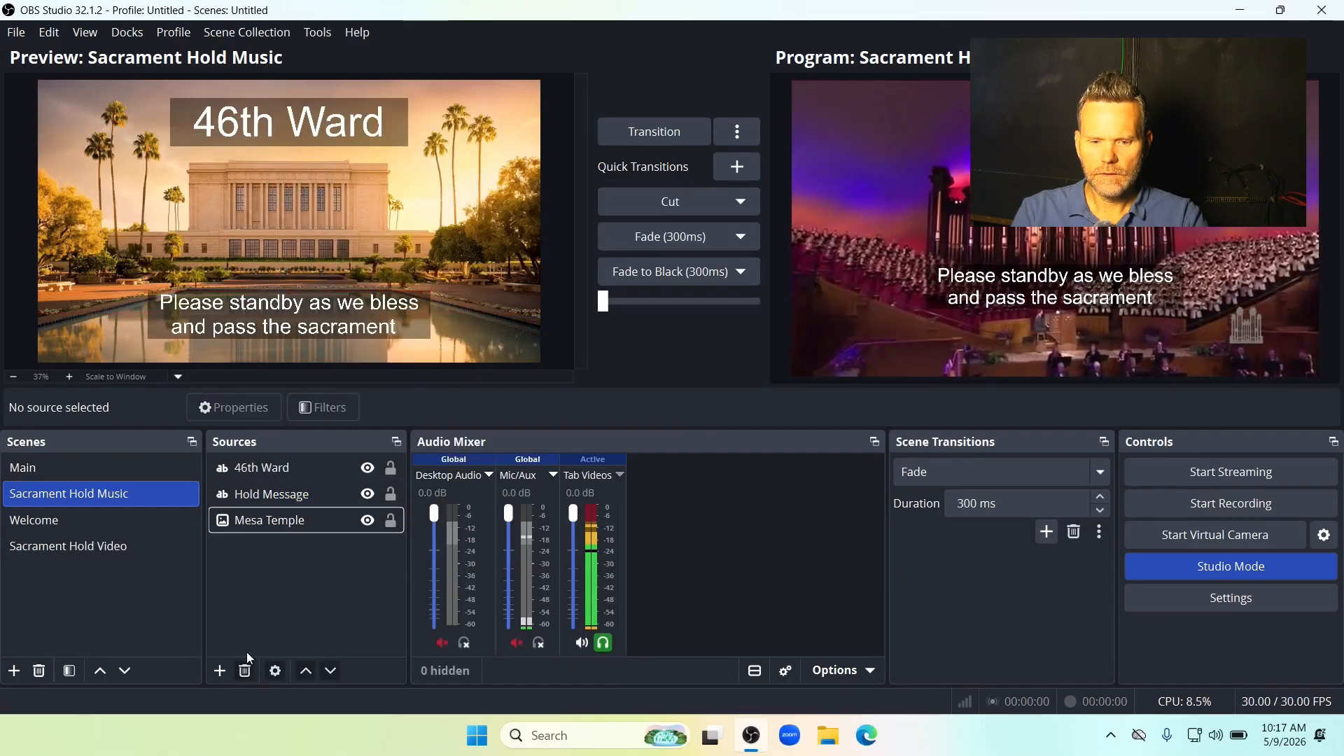
- Add the existing Hymns VLC source to the Sacrament Hold Music scene and transition that scene to program
{"action": "left_click", "coordinate": [221, 672]}
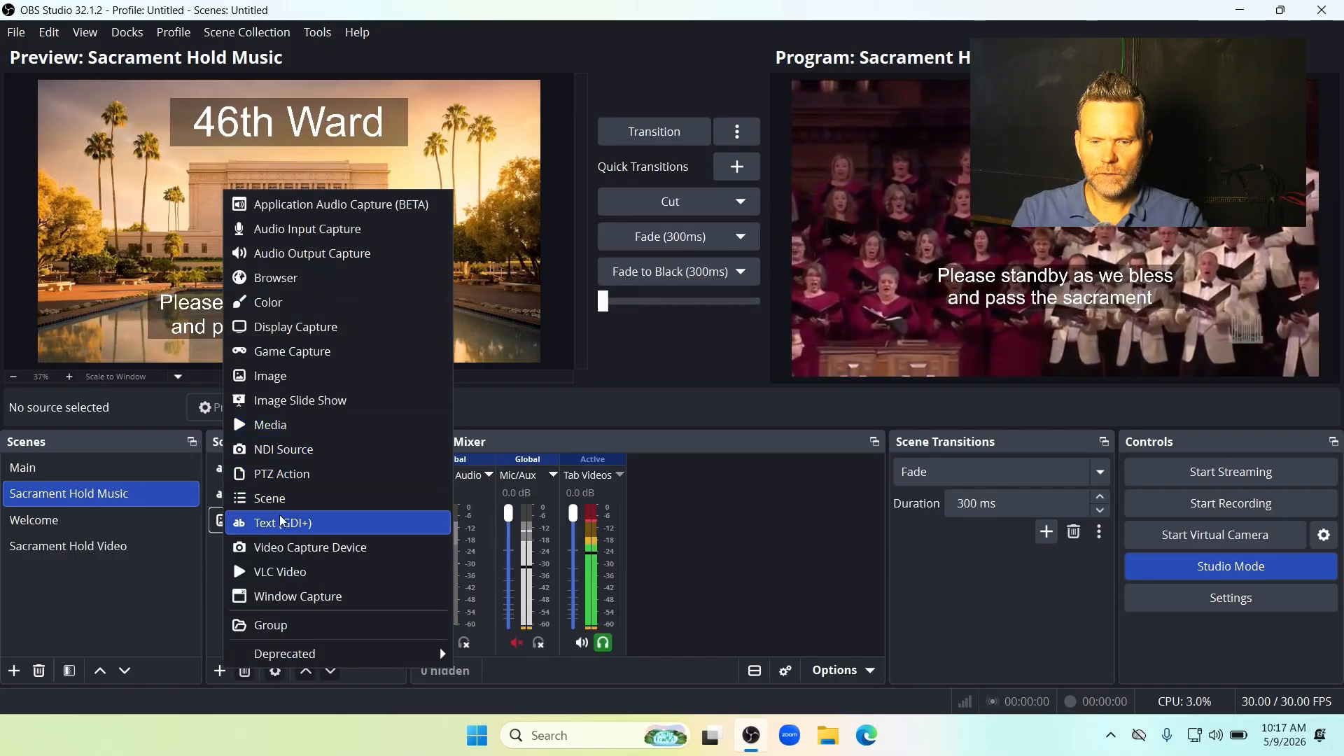
{"action": "left_click", "coordinate": [287, 572]}
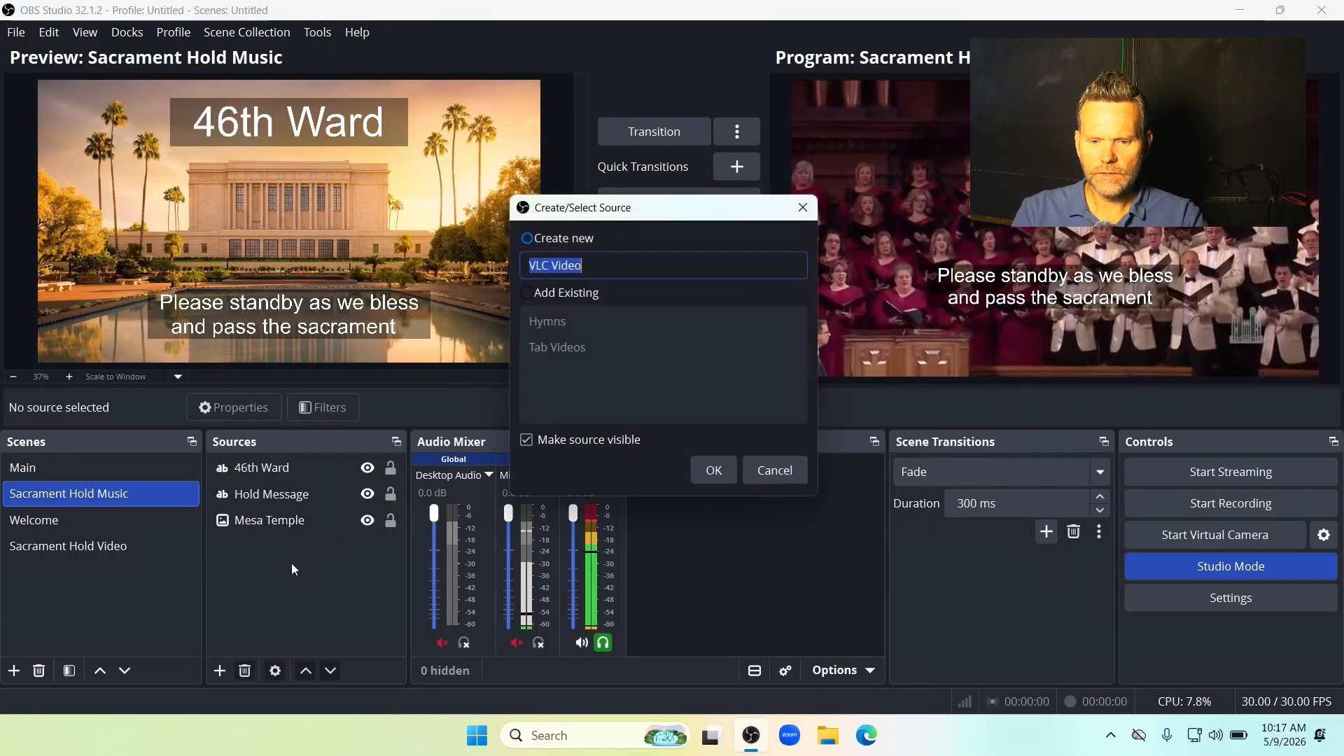
{"action": "left_click", "coordinate": [545, 293]}
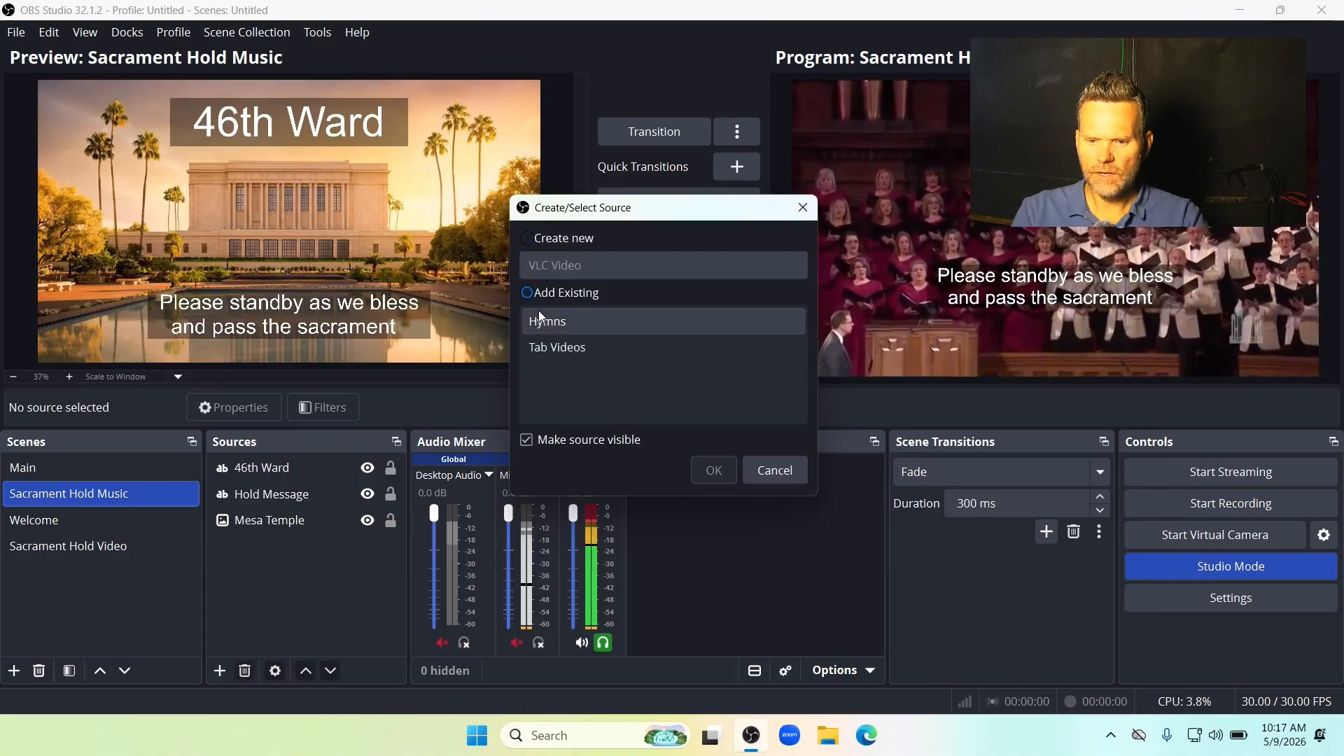
{"action": "left_click", "coordinate": [540, 321]}
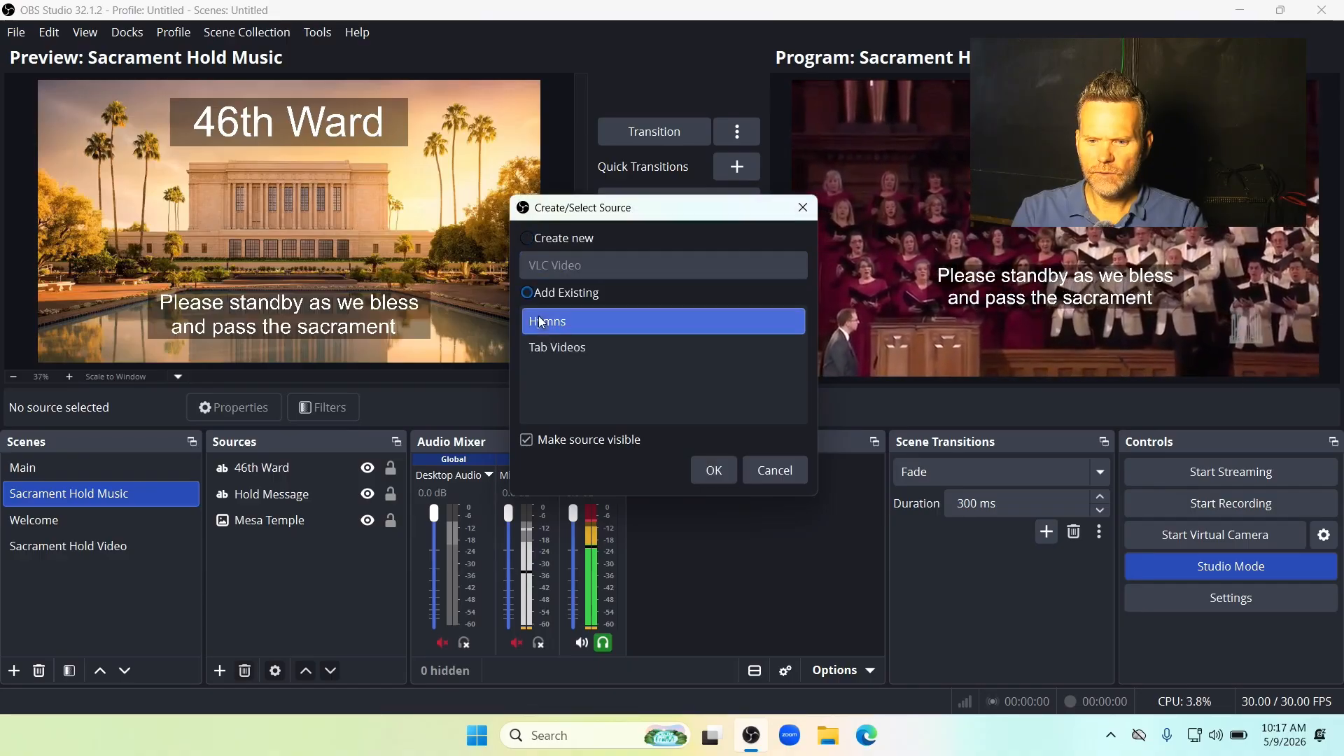
{"action": "left_click", "coordinate": [716, 476]}
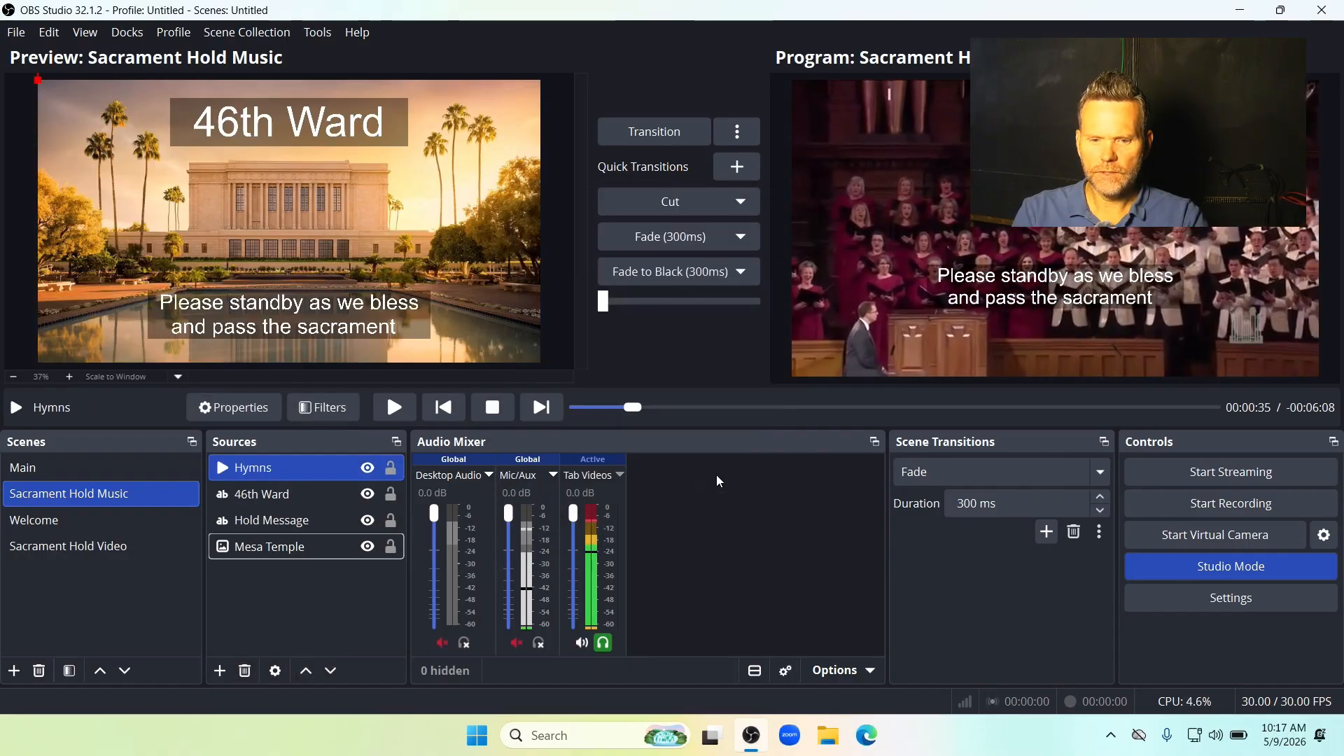
{"action": "left_click", "coordinate": [662, 123]}
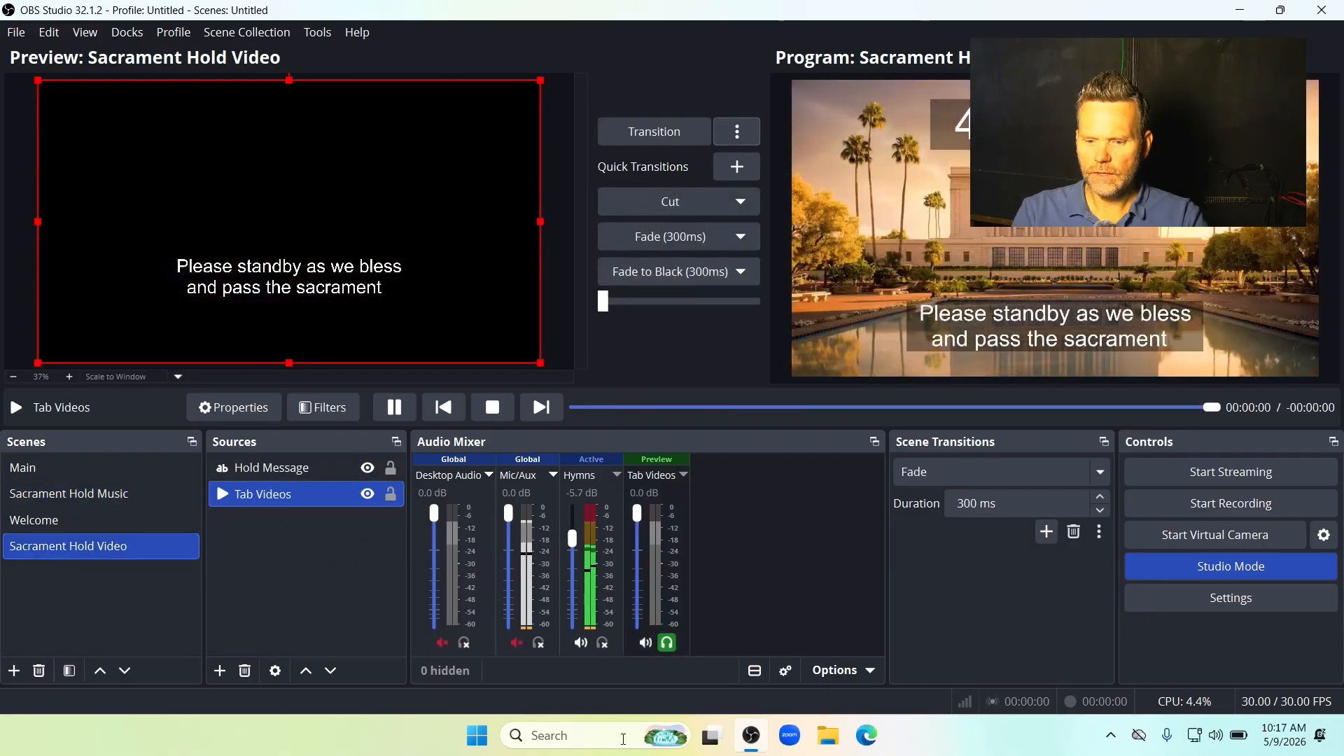
- Set audio monitoring to Monitor and Output for Hymns and to Monitor Off for Desktop Audio
{"action": "left_click", "coordinate": [787, 670]}
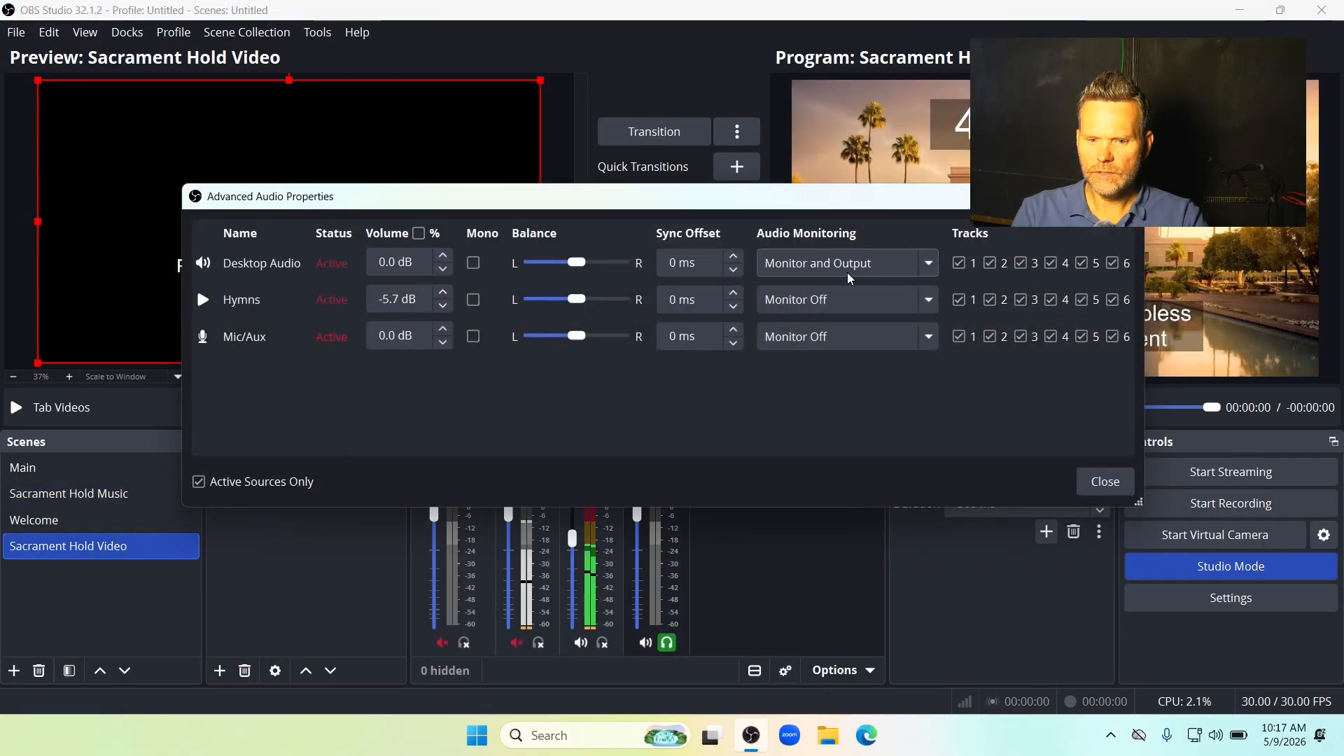
{"action": "left_click", "coordinate": [847, 297]}
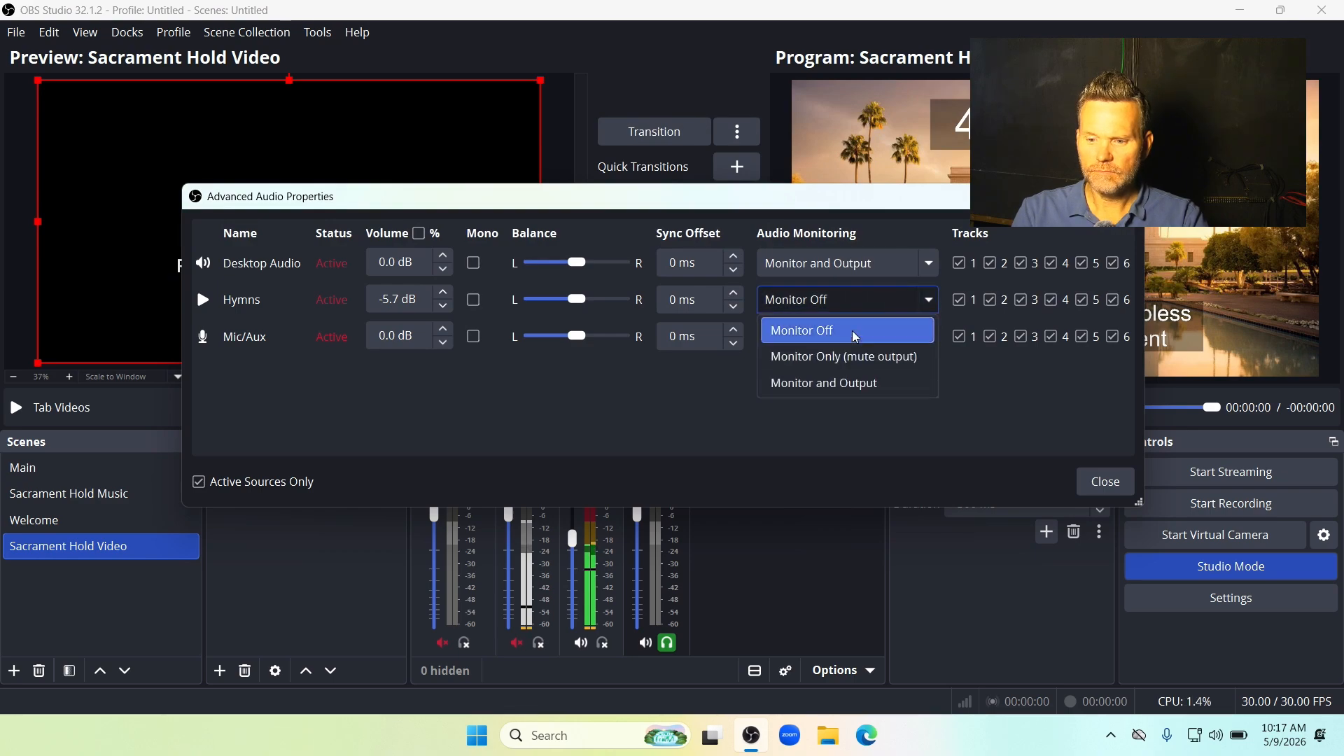
{"action": "left_click", "coordinate": [832, 383]}
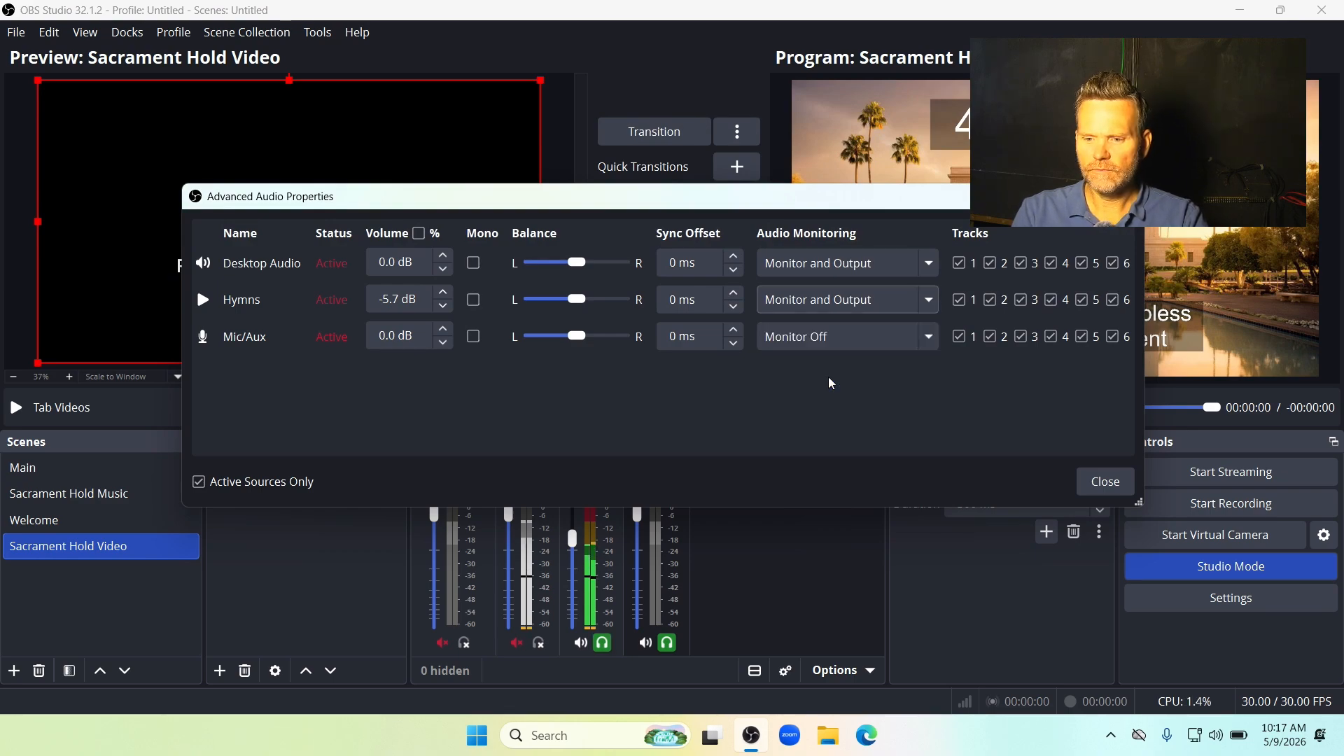
{"action": "left_click", "coordinate": [835, 256]}
{"action": "left_click", "coordinate": [829, 290]}
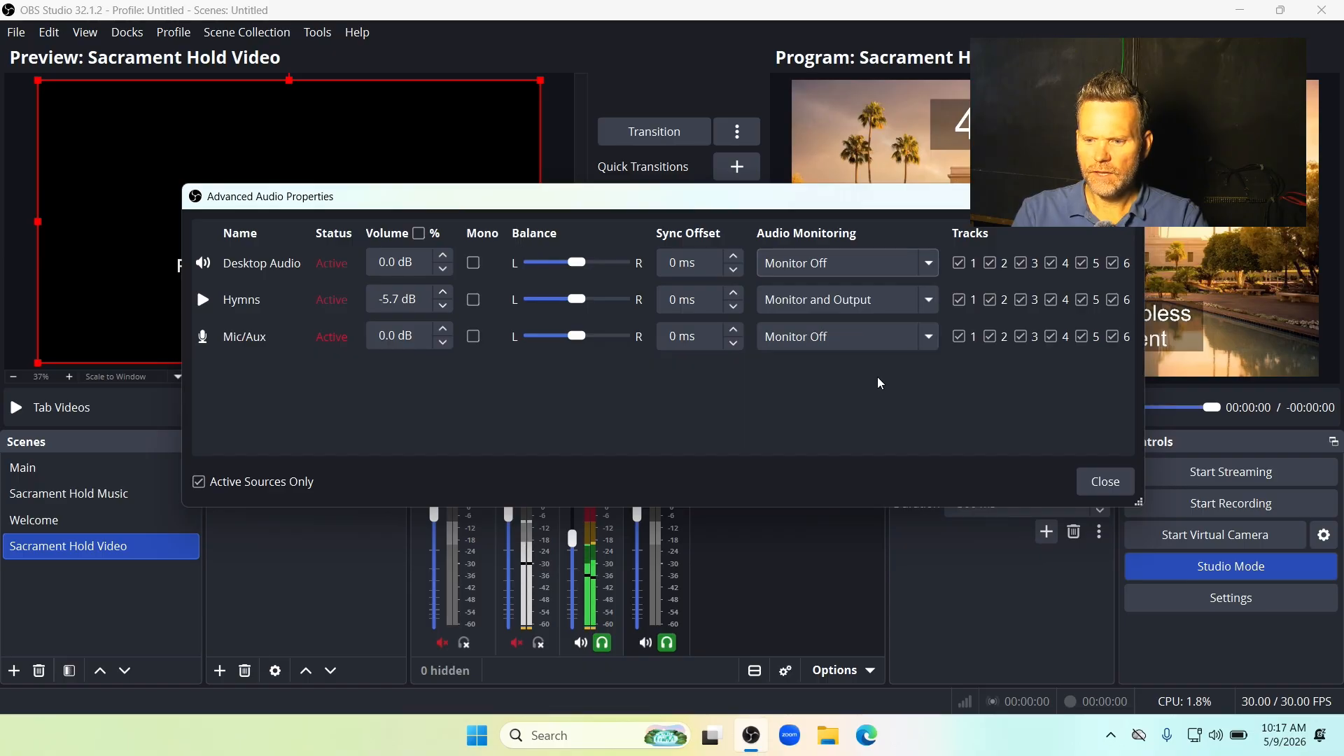
{"action": "left_click", "coordinate": [1105, 482]}
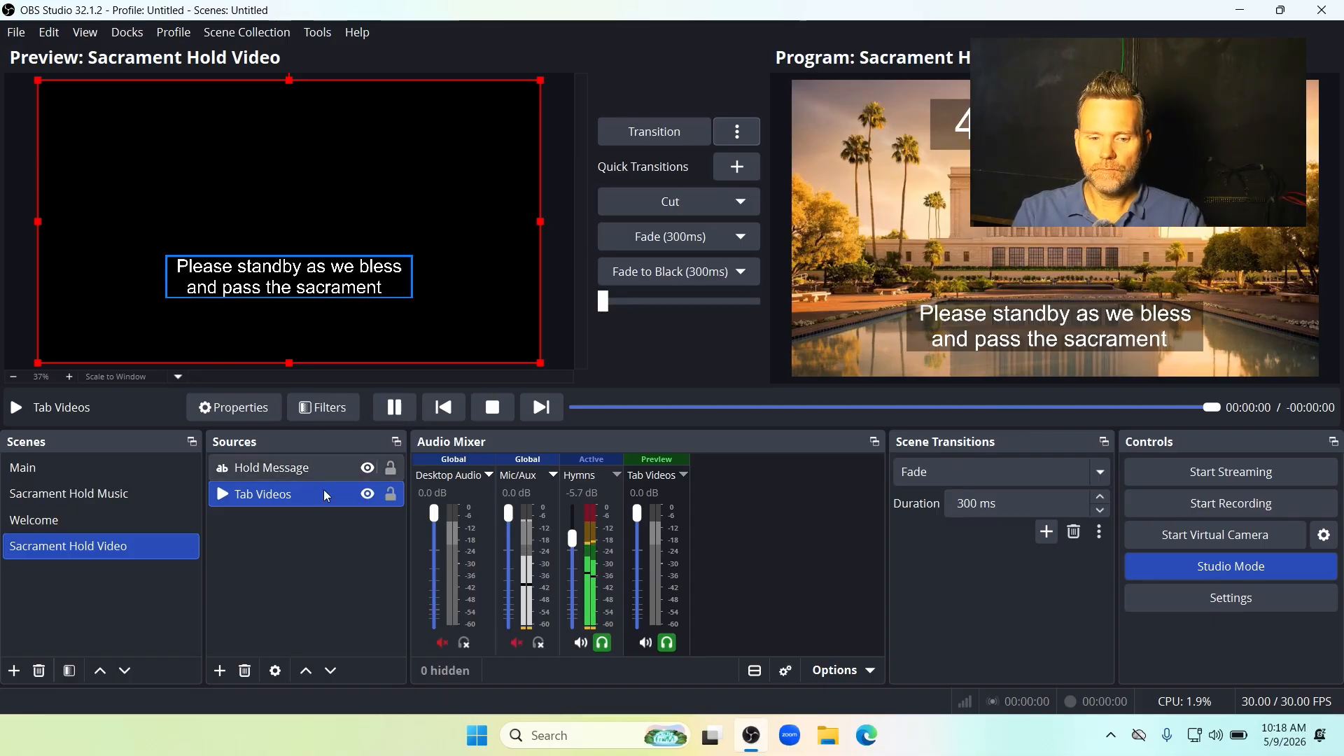
- Reorder the scenes so Welcome comes first and Sacrament Hold Video sits directly above Sacrament Hold Music
{"action": "left_click", "coordinate": [47, 519]}
{"action": "left_click_drag", "start_coordinate": [45, 518], "coordinate": [44, 467]}
{"action": "left_click", "coordinate": [36, 493]}
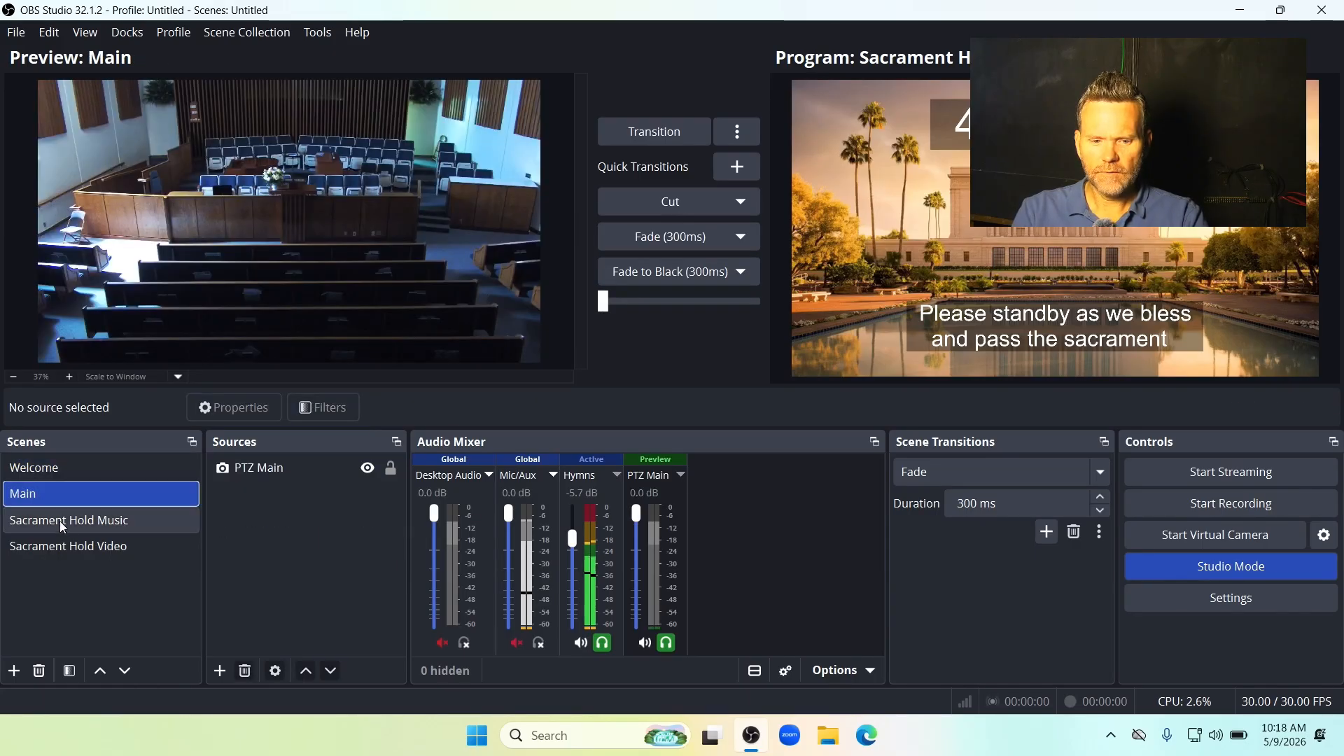
{"action": "left_click", "coordinate": [62, 521]}
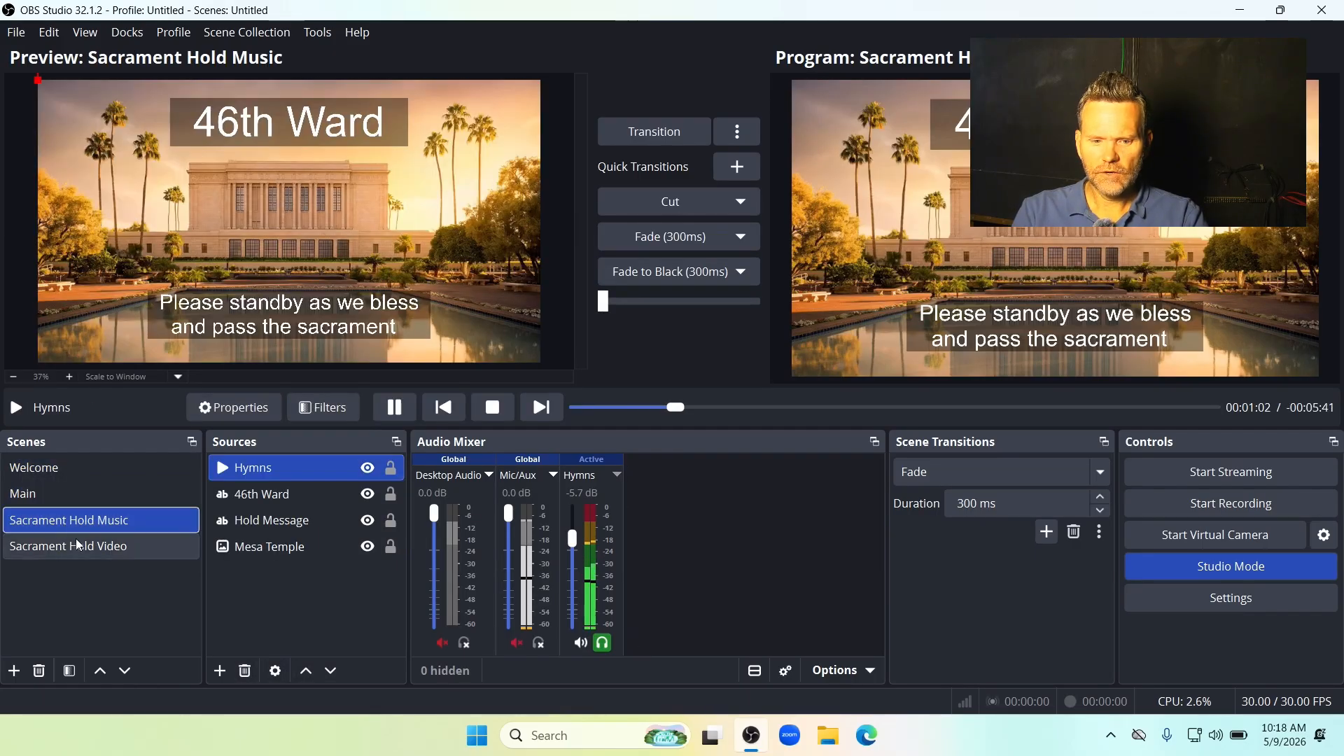
{"action": "left_click_drag", "start_coordinate": [79, 549], "coordinate": [85, 516]}
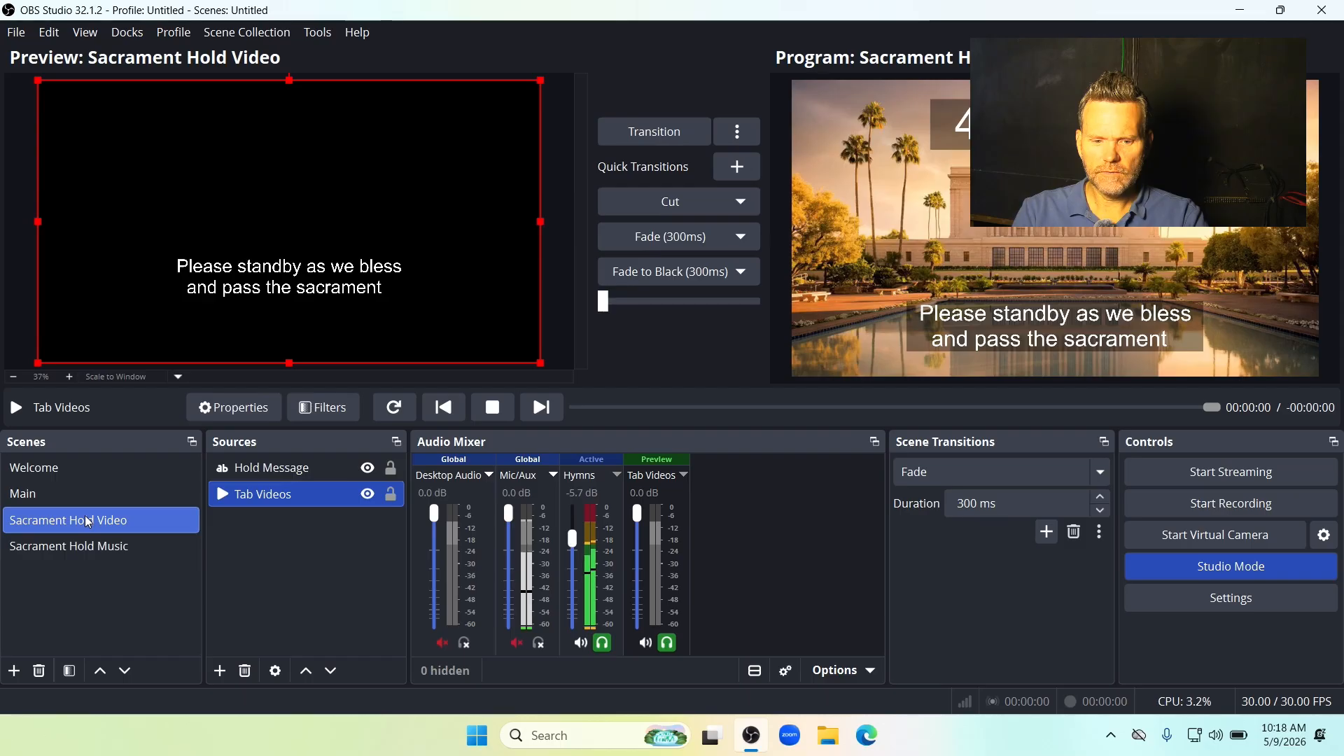
{"action": "left_click", "coordinate": [93, 545]}
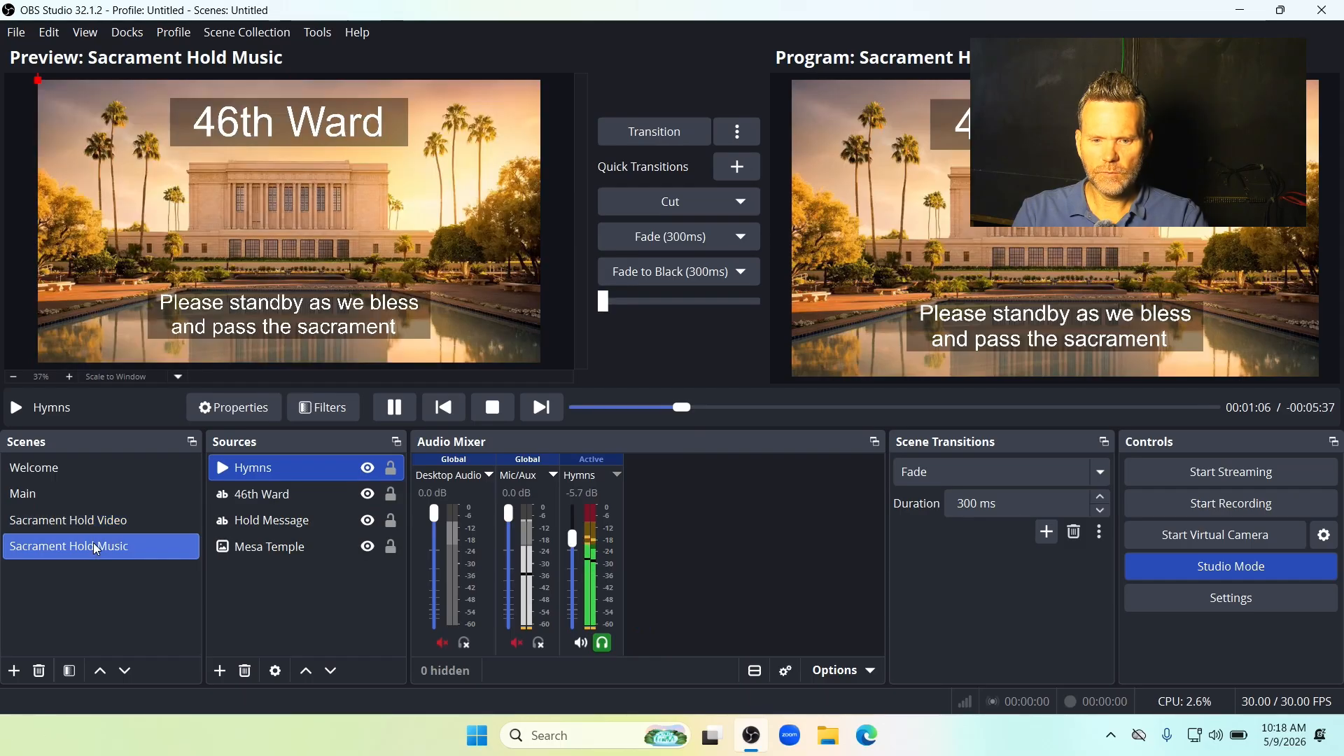
- Create a new scene named Sacrament Xmas Video
{"action": "left_click", "coordinate": [26, 669]}
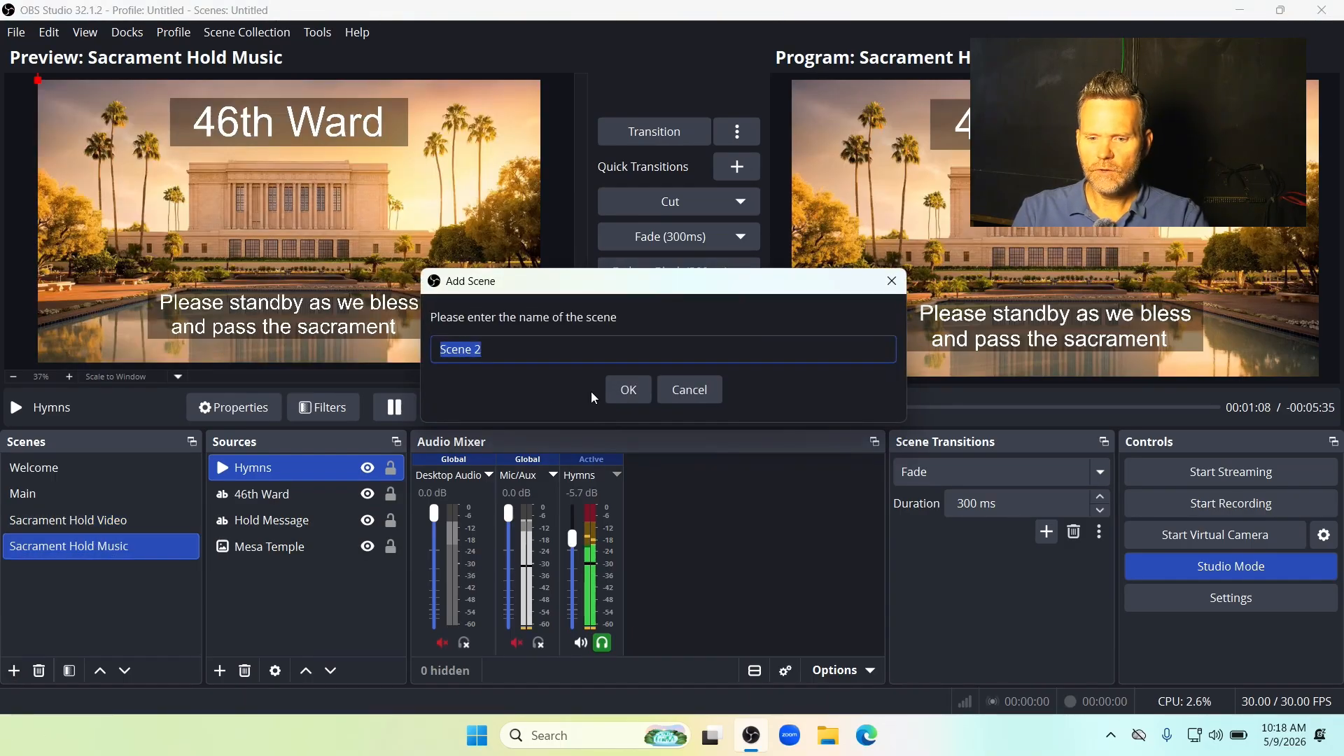
{"action": "type", "text": "Sacrame"}
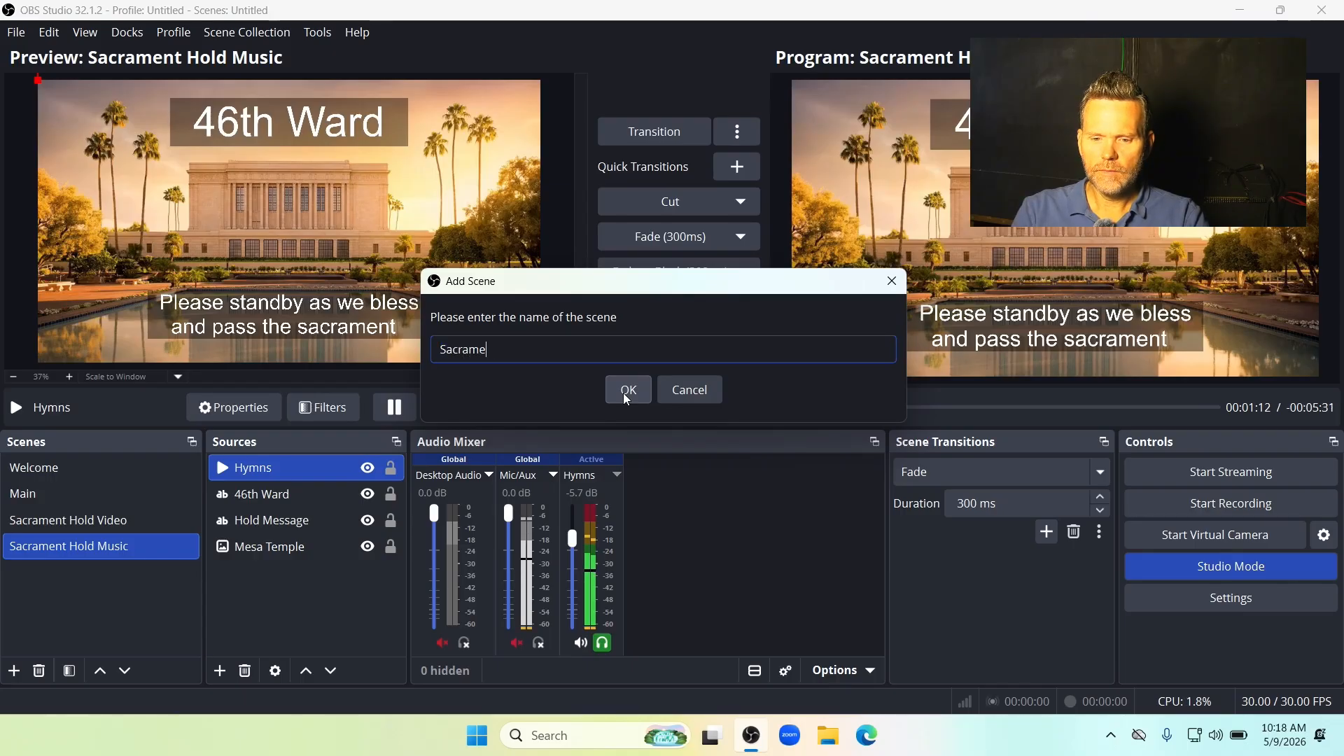
{"action": "type", "text": "nt Xmas Video"}
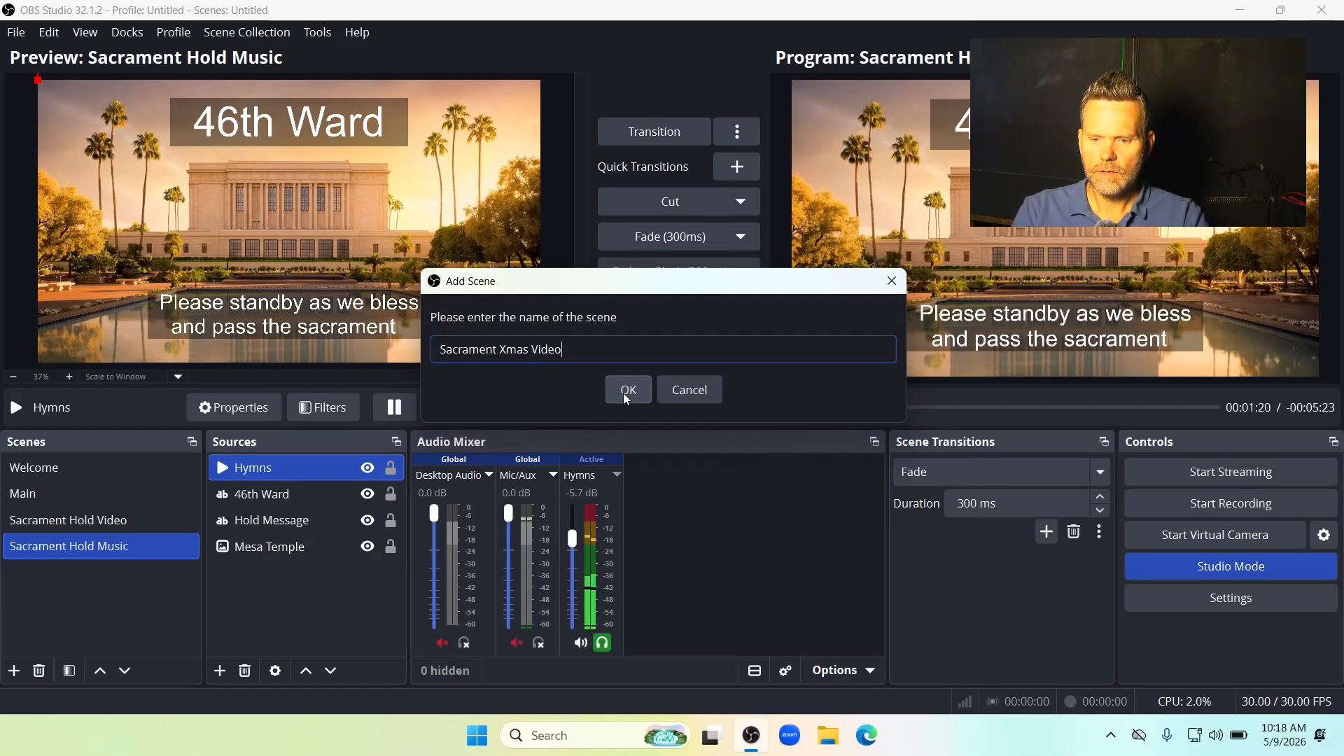
{"action": "left_click", "coordinate": [627, 394]}
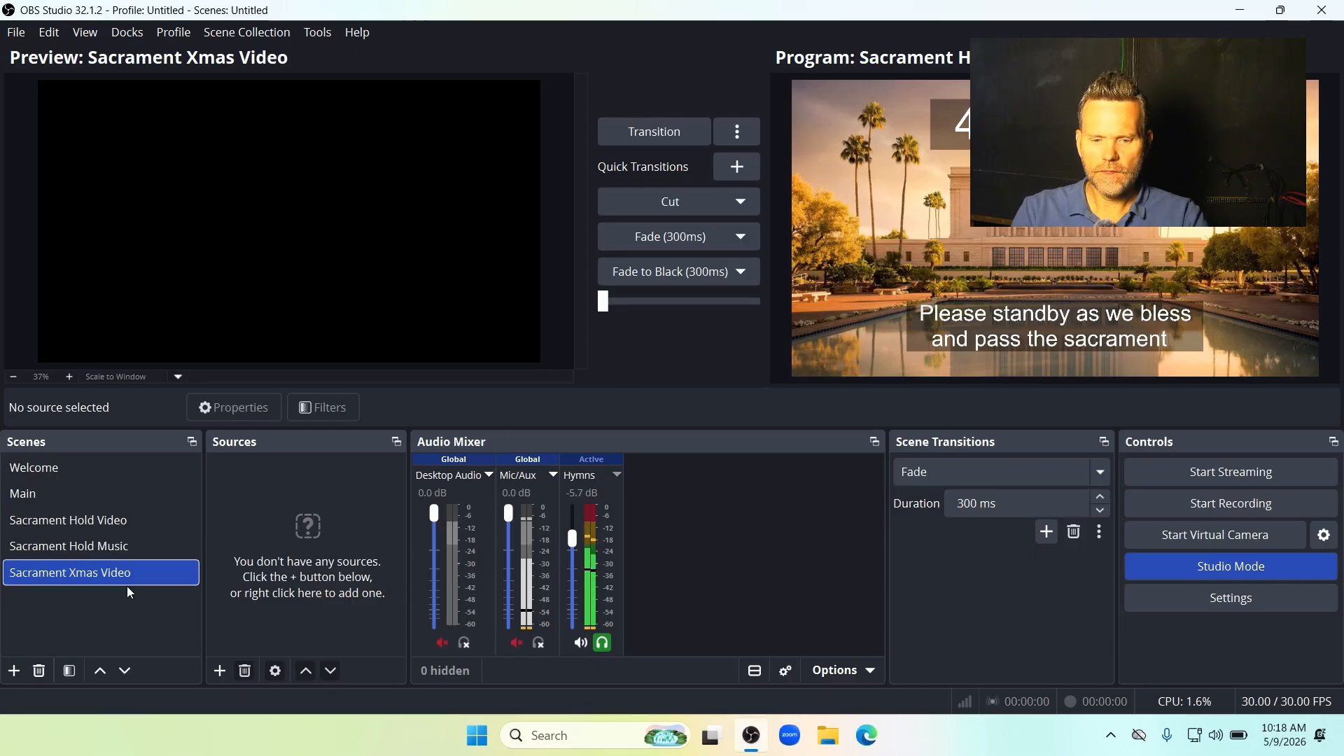
- Add a new VLC Video source named Tab Xmas Videos with the MoTab Xmas Vids directory as its playlist
{"action": "left_click", "coordinate": [222, 673]}
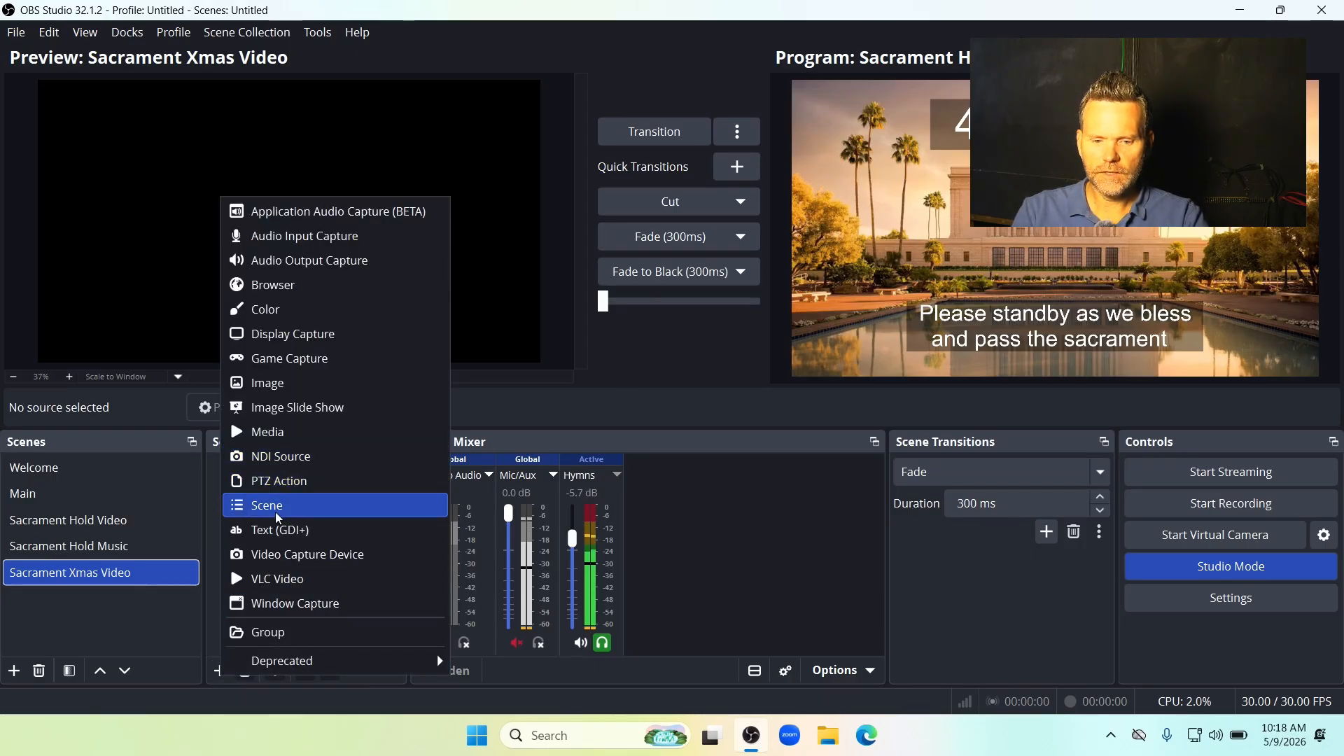
{"action": "left_click", "coordinate": [295, 578]}
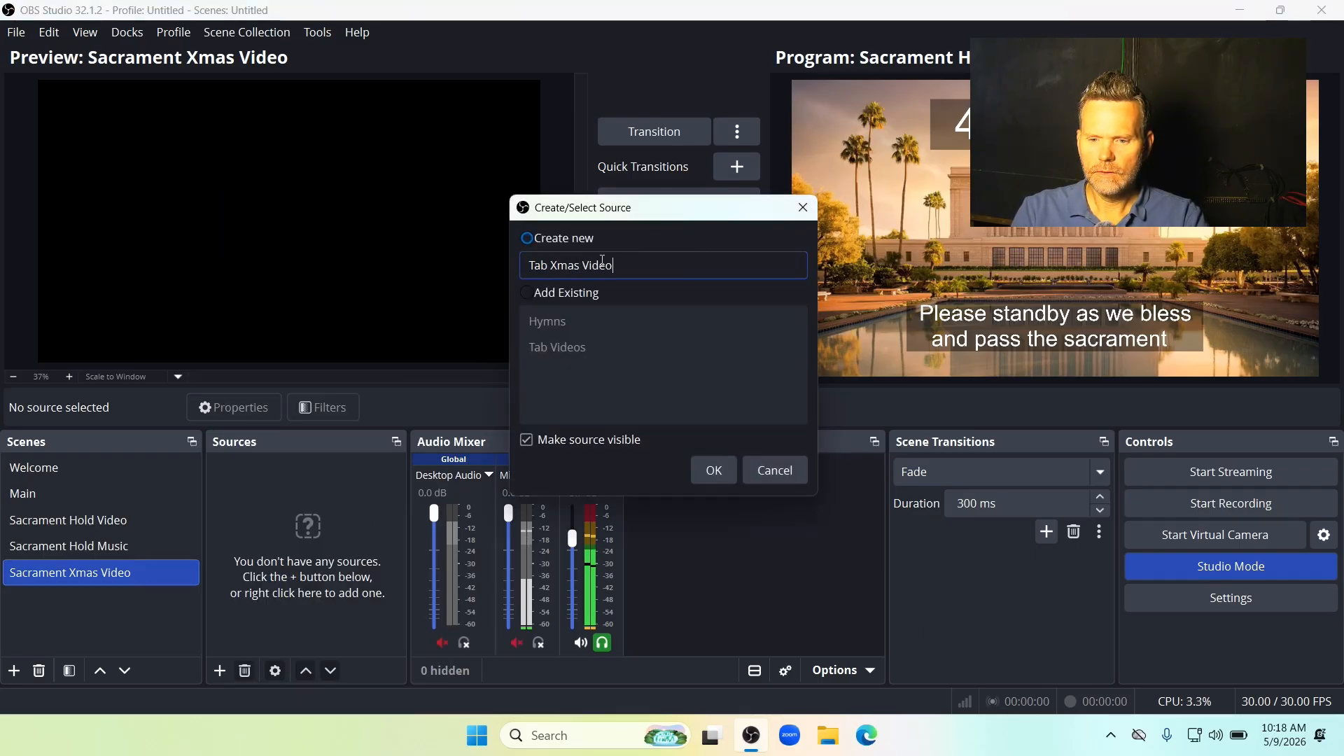
{"action": "left_click", "coordinate": [709, 465]}
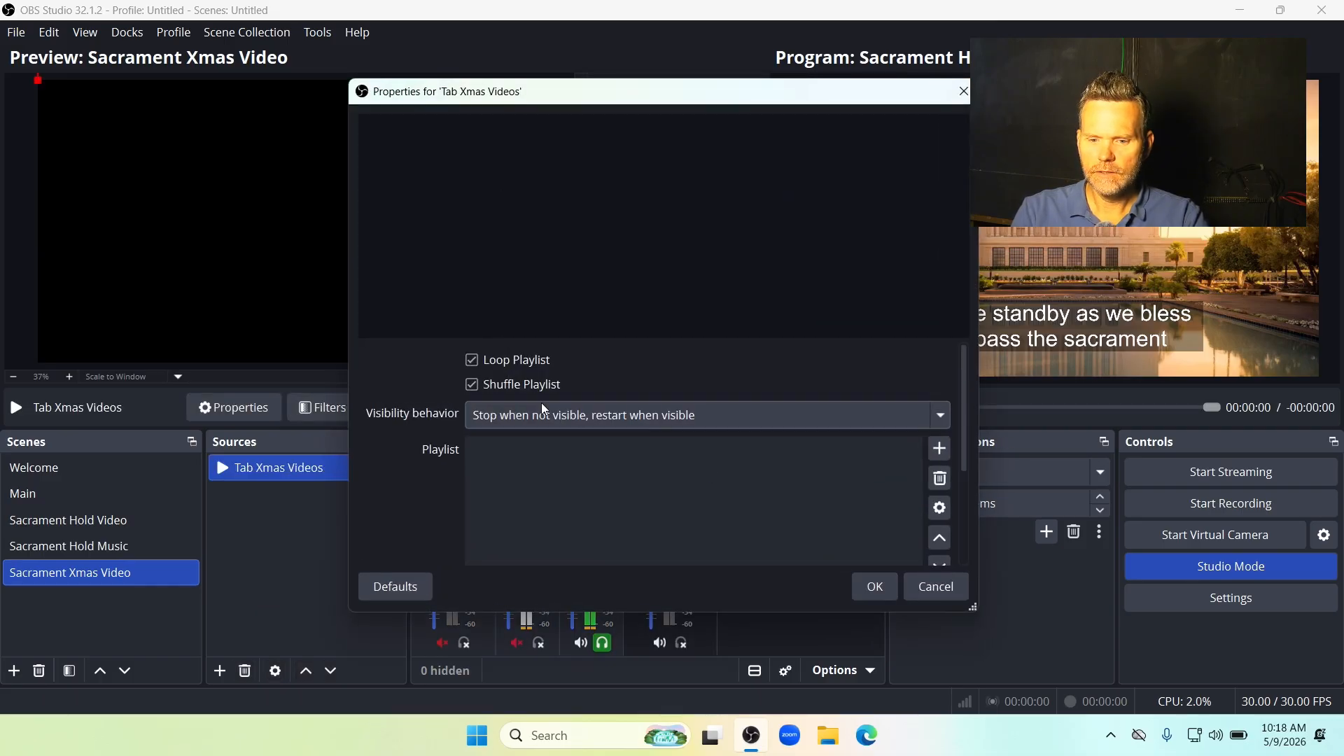
{"action": "left_click", "coordinate": [940, 451]}
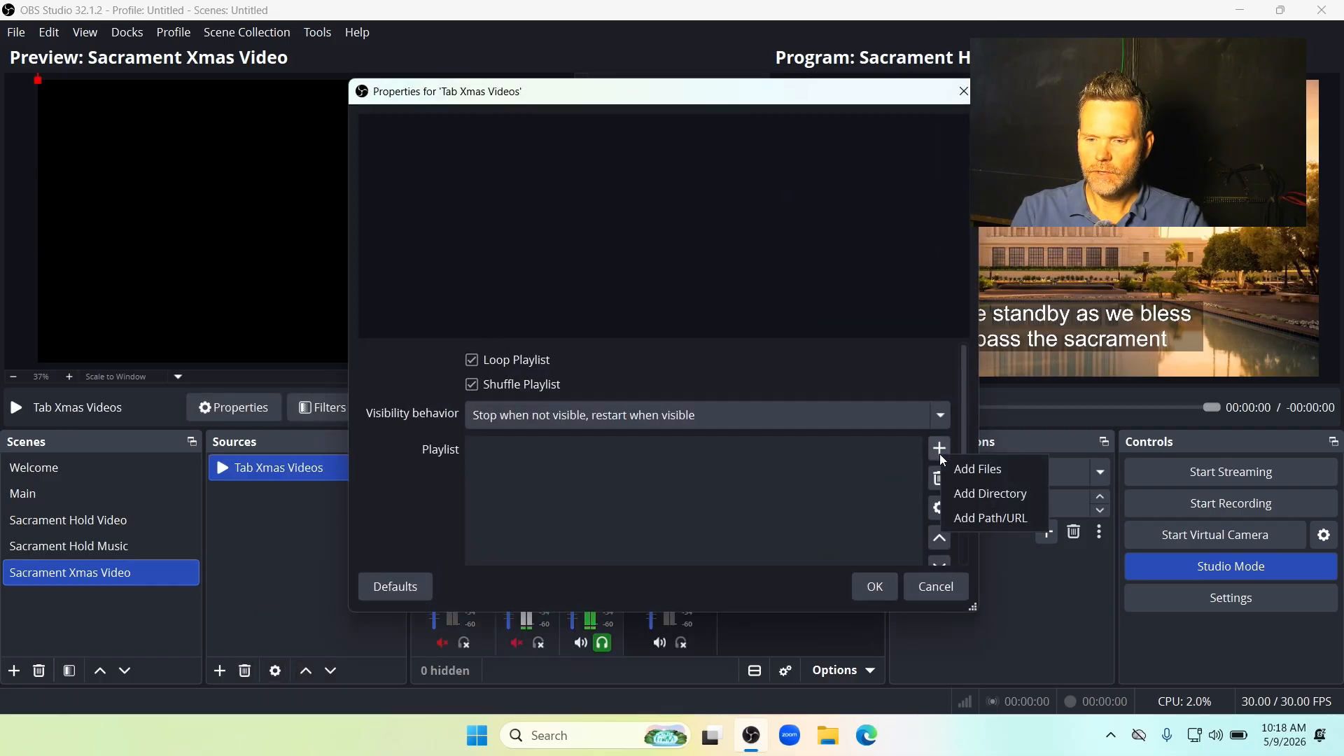
{"action": "left_click", "coordinate": [983, 492]}
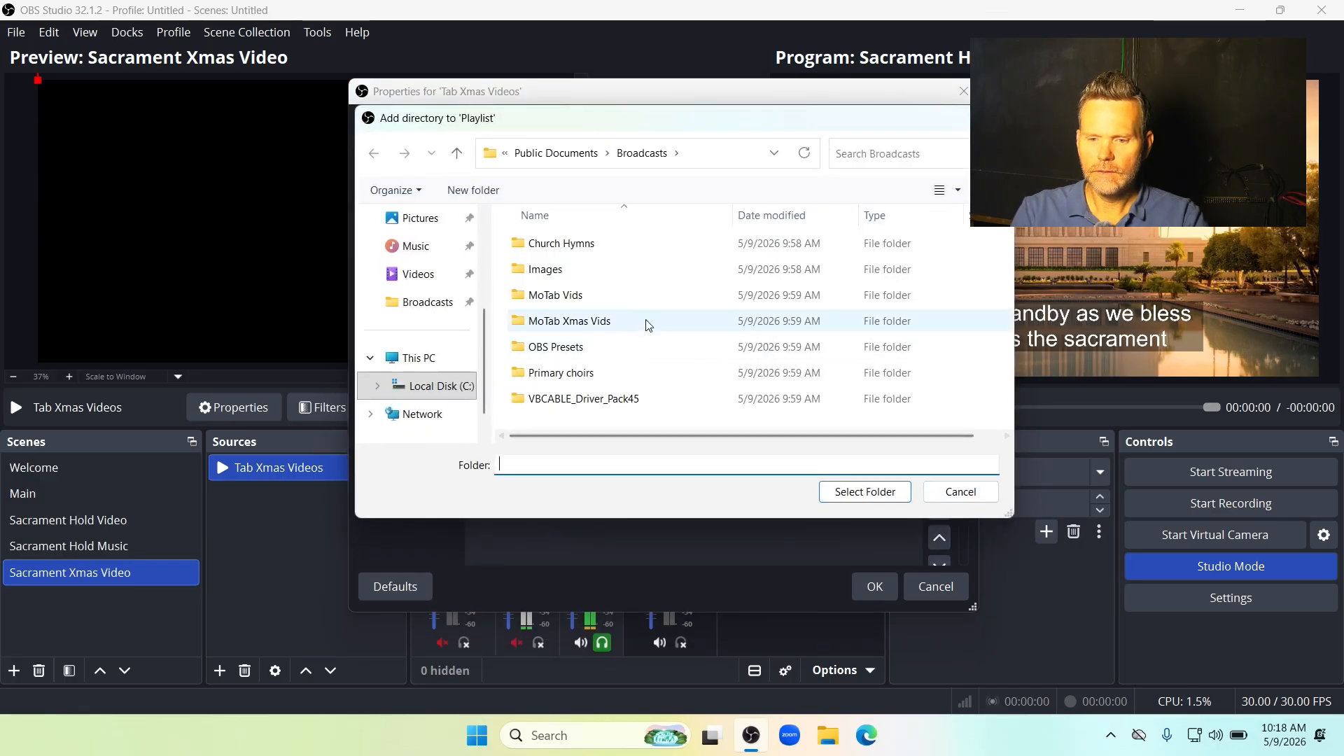
{"action": "left_click", "coordinate": [612, 320]}
{"action": "left_click", "coordinate": [867, 492]}
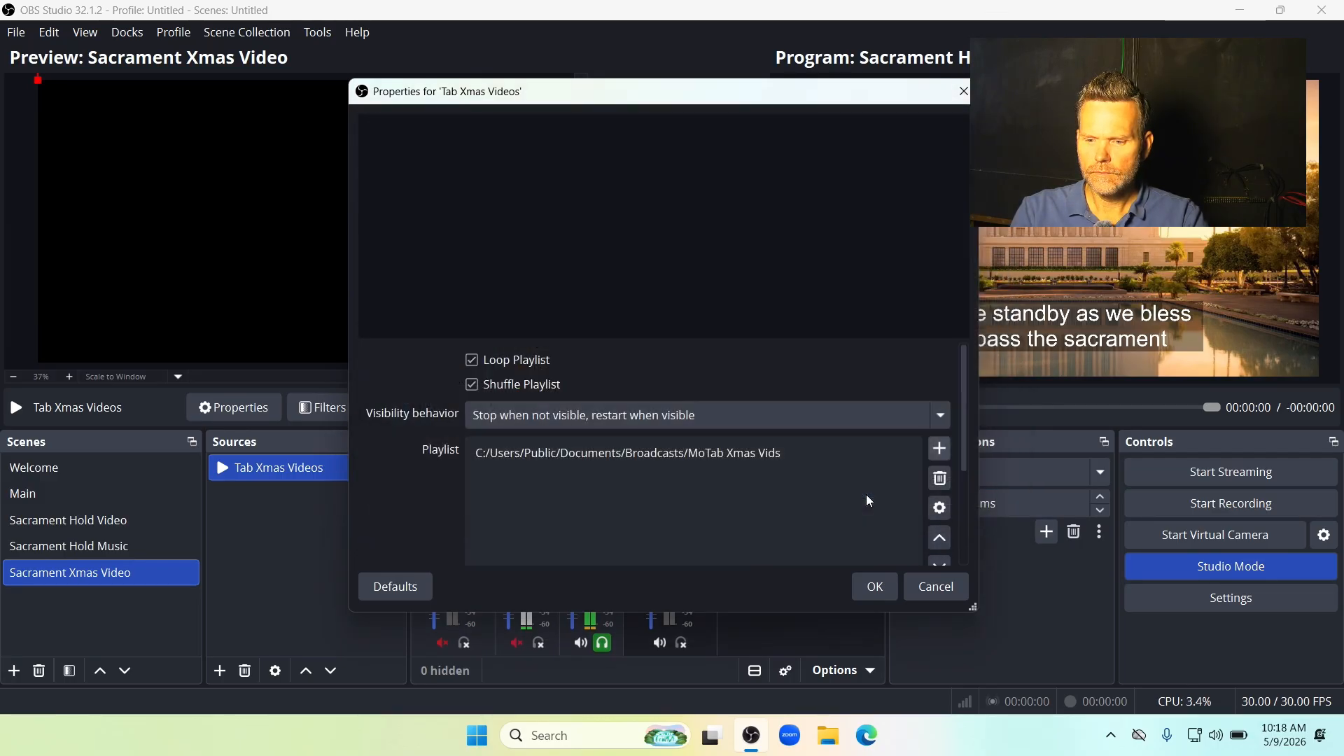
{"action": "left_click", "coordinate": [877, 587]}
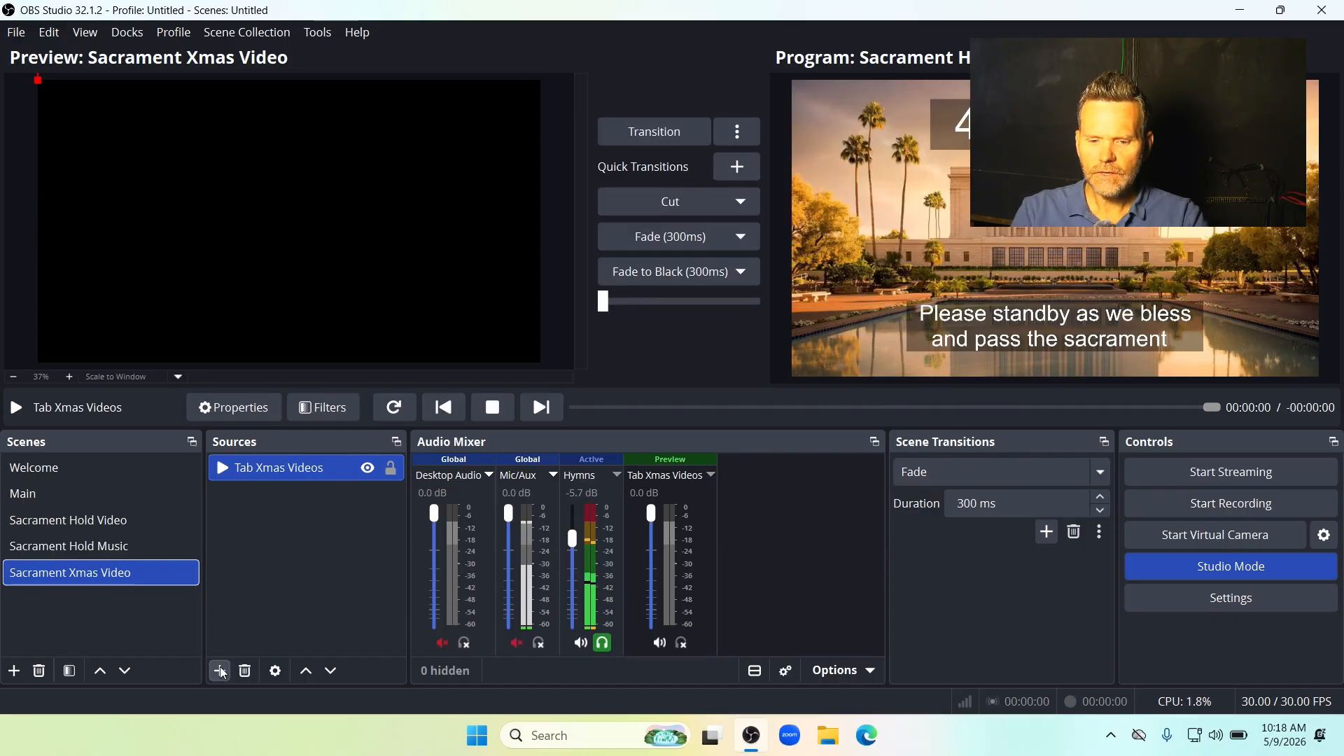
- Fit the Tab Xmas Videos source to the screen
{"action": "right_click", "coordinate": [291, 474]}
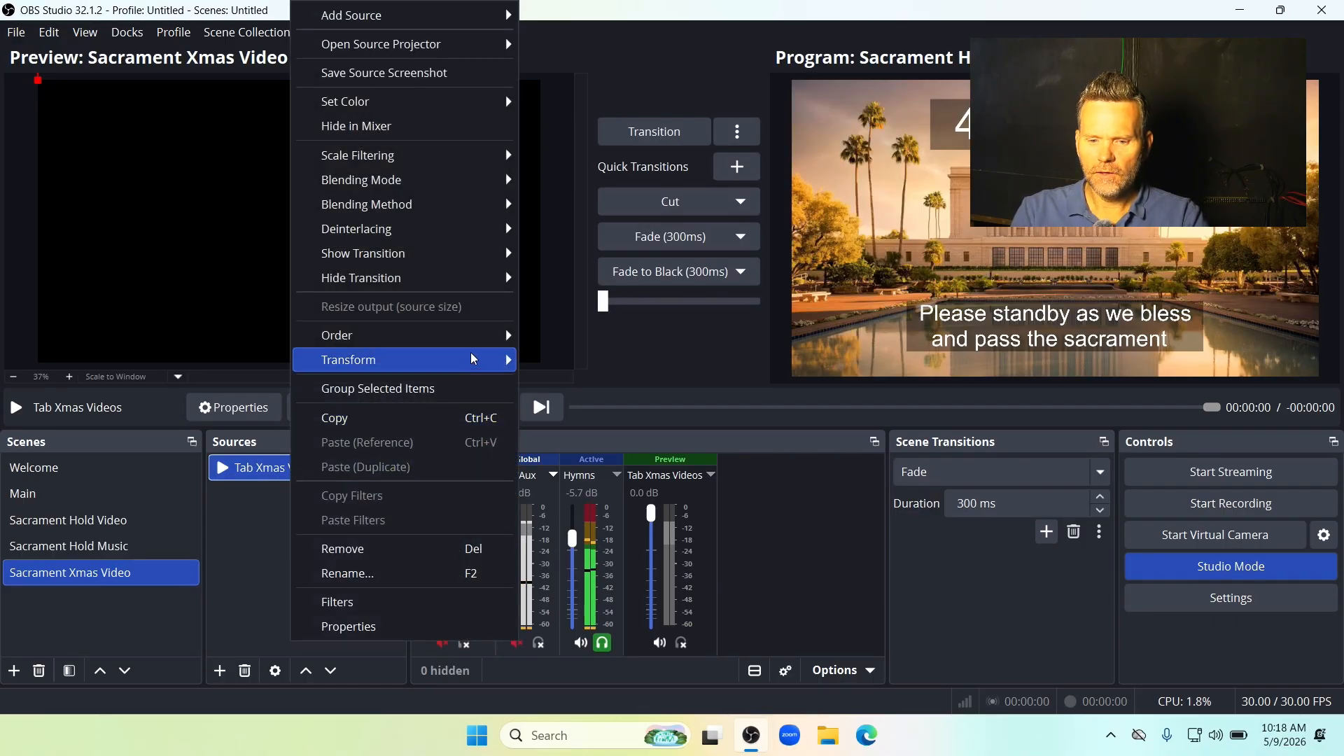
{"action": "mouse_move", "coordinate": [474, 359]}
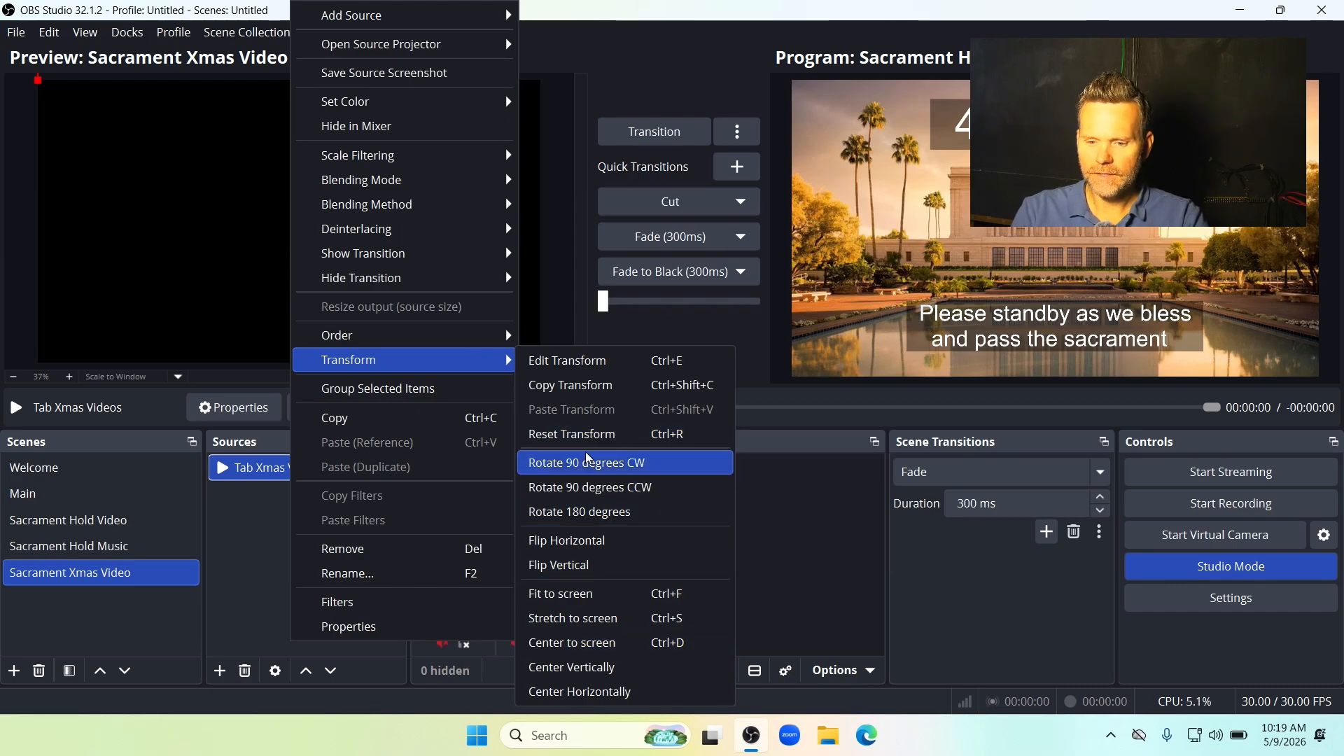
{"action": "left_click", "coordinate": [597, 593]}
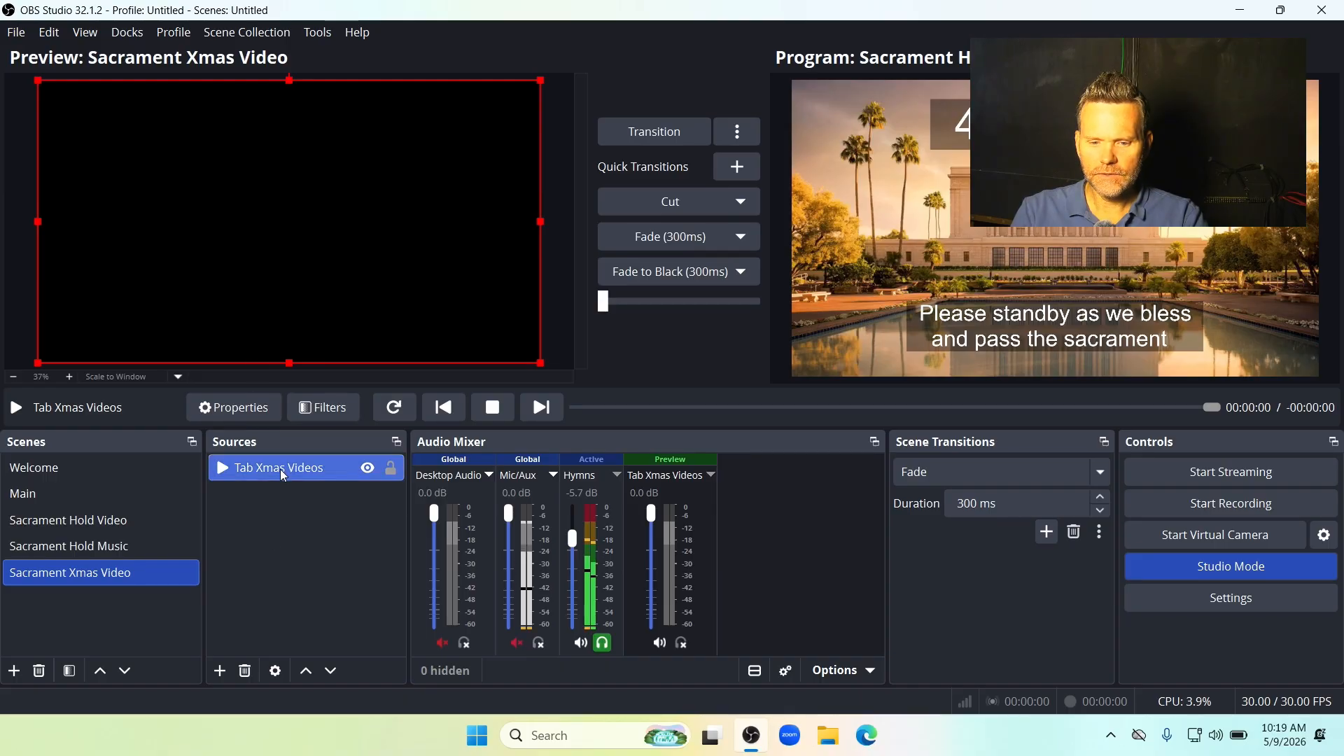
- Add the existing Hold Message text source to the Sacrament Xmas Video scene
{"action": "left_click", "coordinate": [219, 670]}
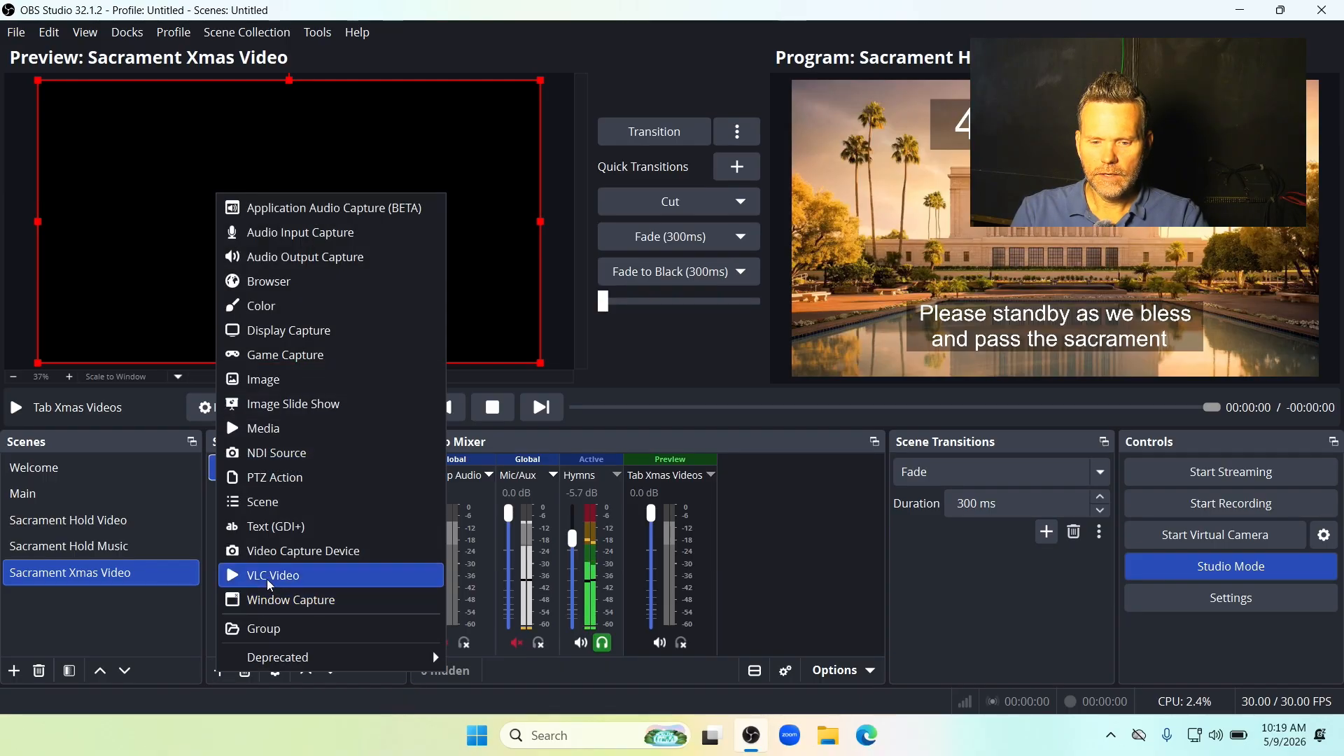
{"action": "left_click", "coordinate": [276, 524]}
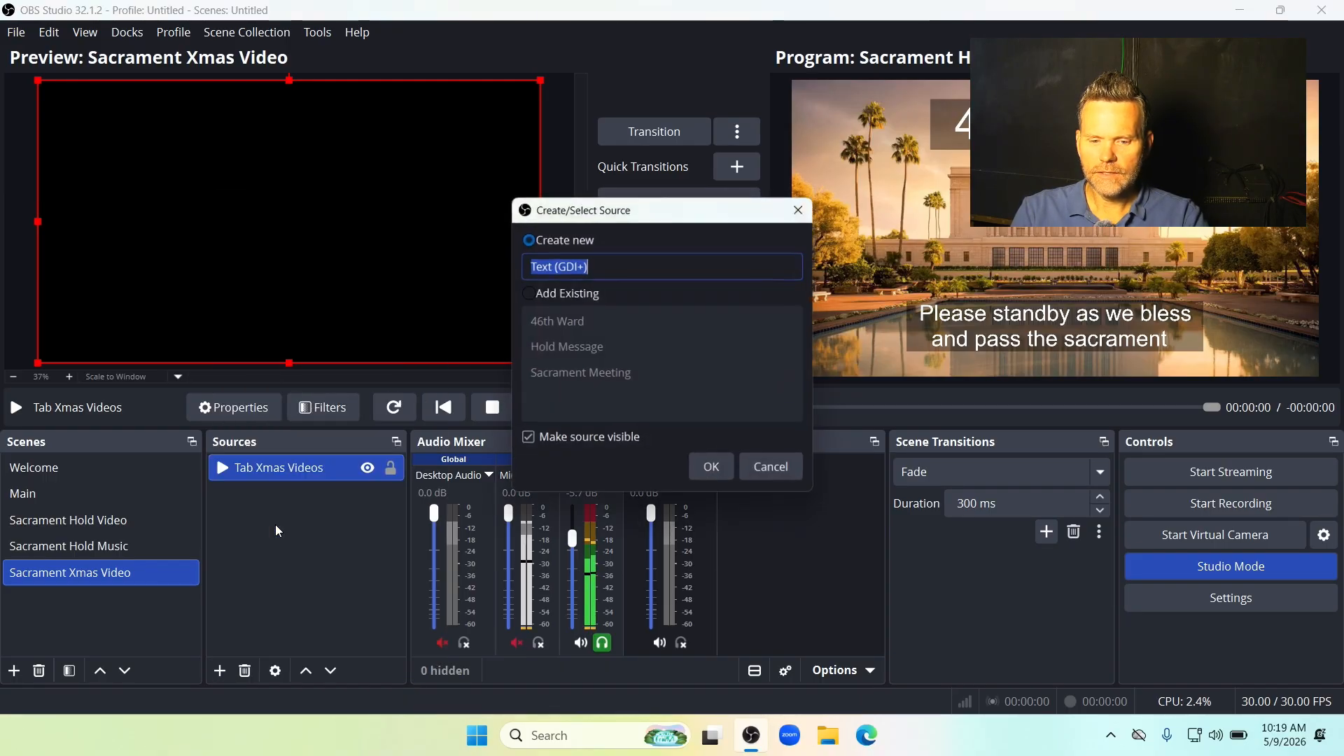
{"action": "left_click", "coordinate": [570, 293]}
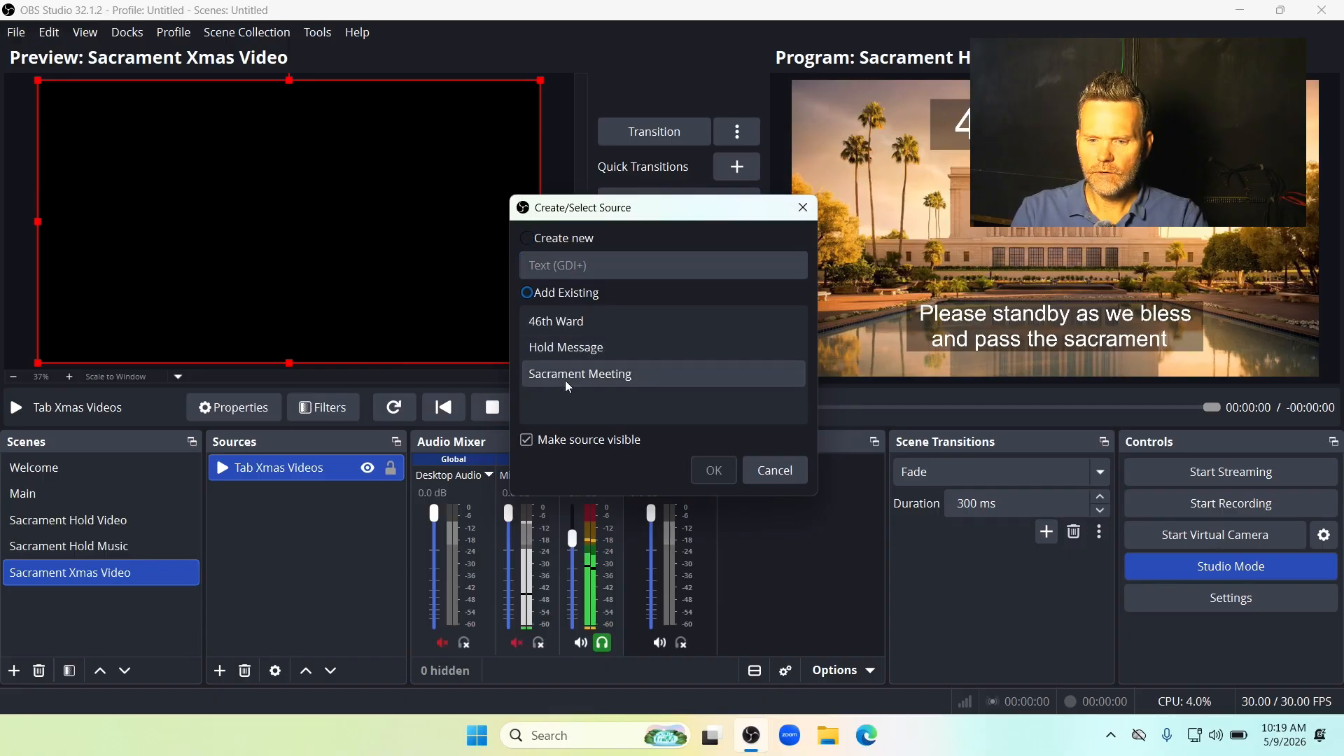
{"action": "left_click", "coordinate": [565, 380]}
{"action": "left_click", "coordinate": [562, 350]}
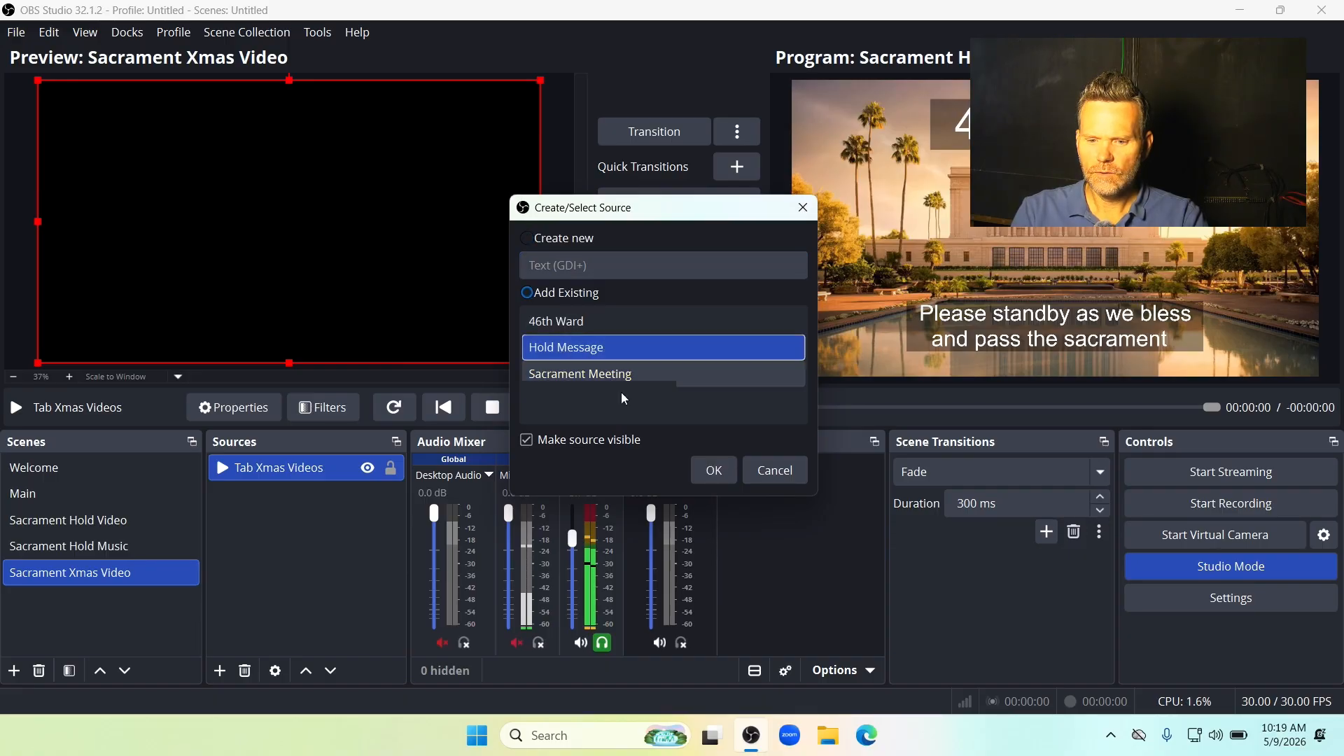
{"action": "left_click", "coordinate": [732, 480]}
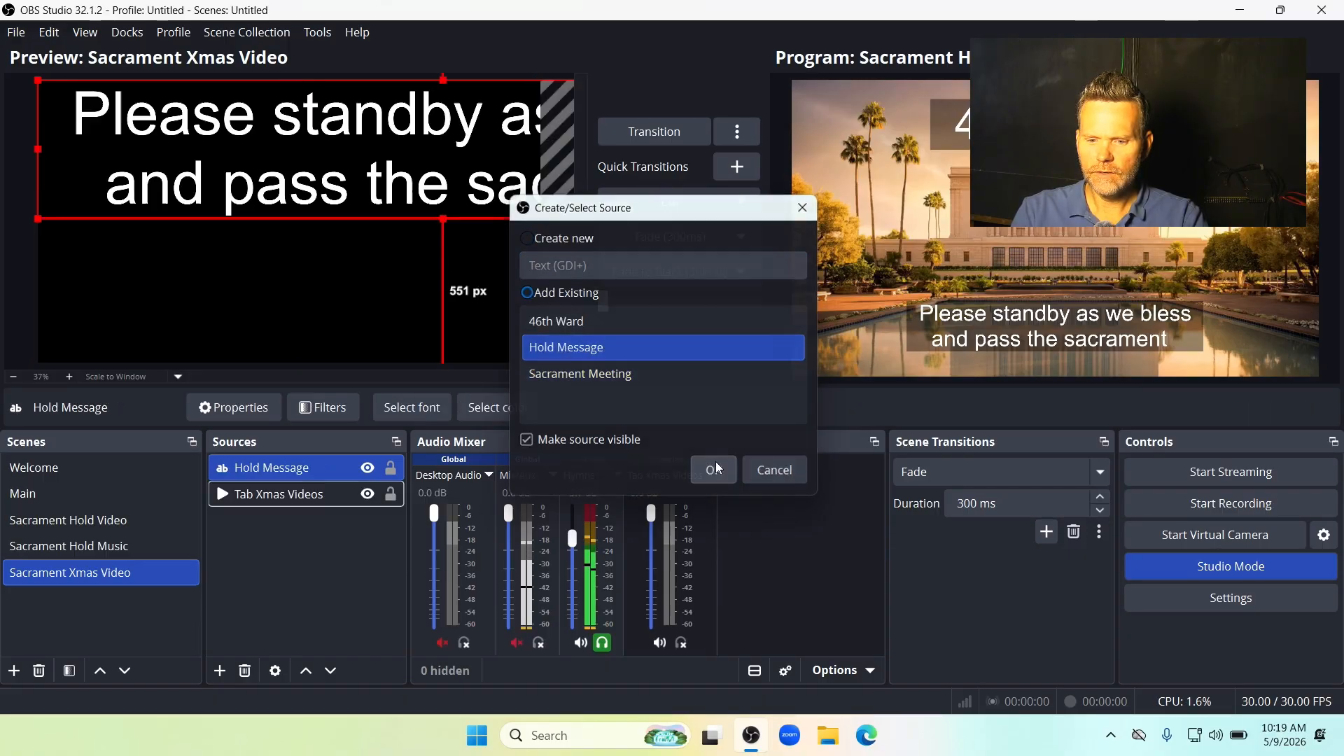
- Shrink the hold message and place it near the middle of the frame's width, about 239 px above the bottom edge
{"action": "left_click", "coordinate": [277, 129]}
{"action": "left_click", "coordinate": [105, 159]}
{"action": "left_click_drag", "start_coordinate": [38, 81], "coordinate": [213, 276]}
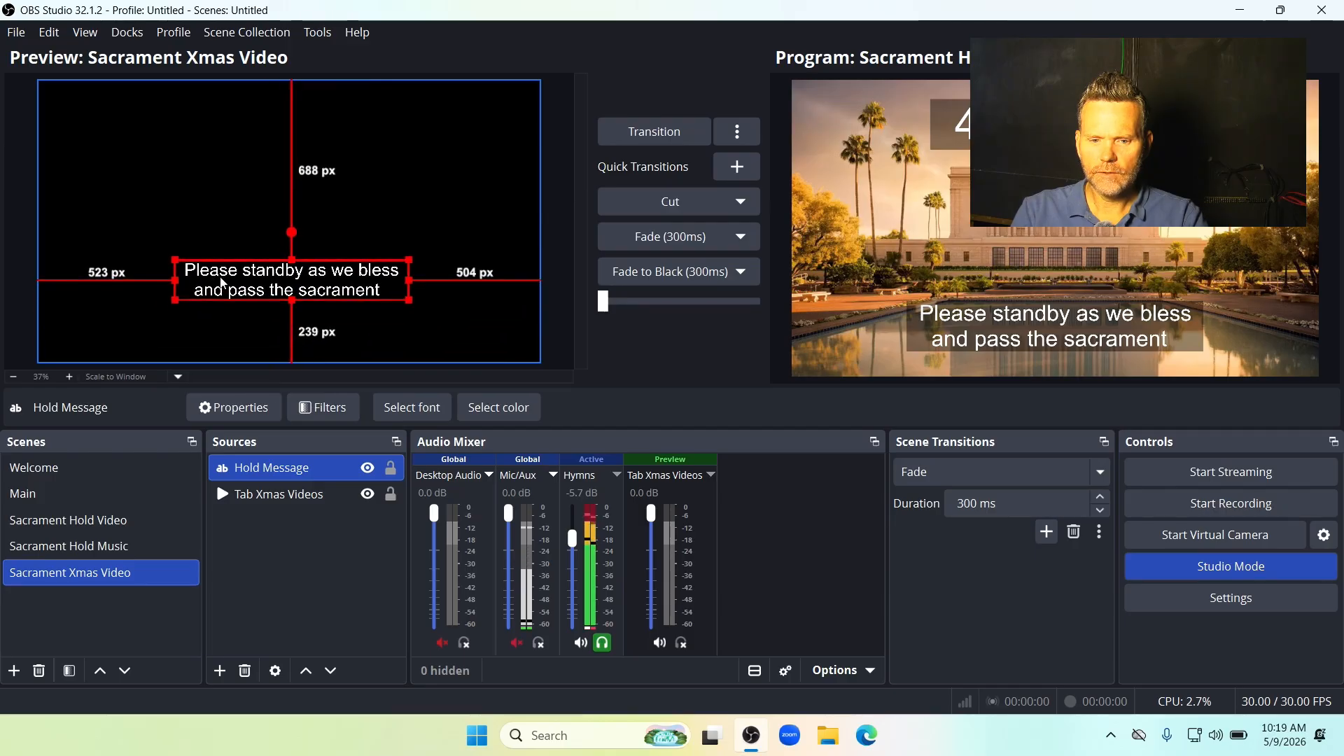
- Center the hold message horizontally in the frame and transition the Sacrament Xmas Video scene to the program output
{"action": "right_click", "coordinate": [234, 286]}
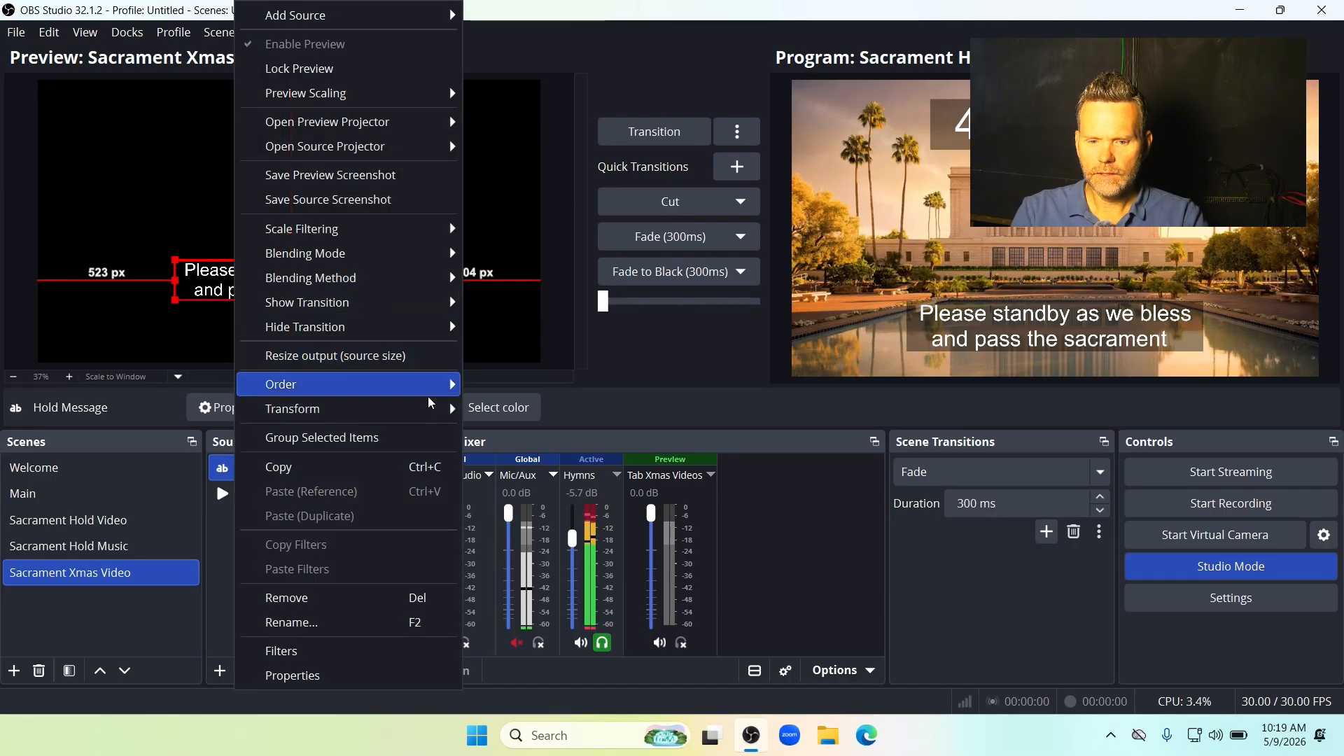
{"action": "mouse_move", "coordinate": [446, 409]}
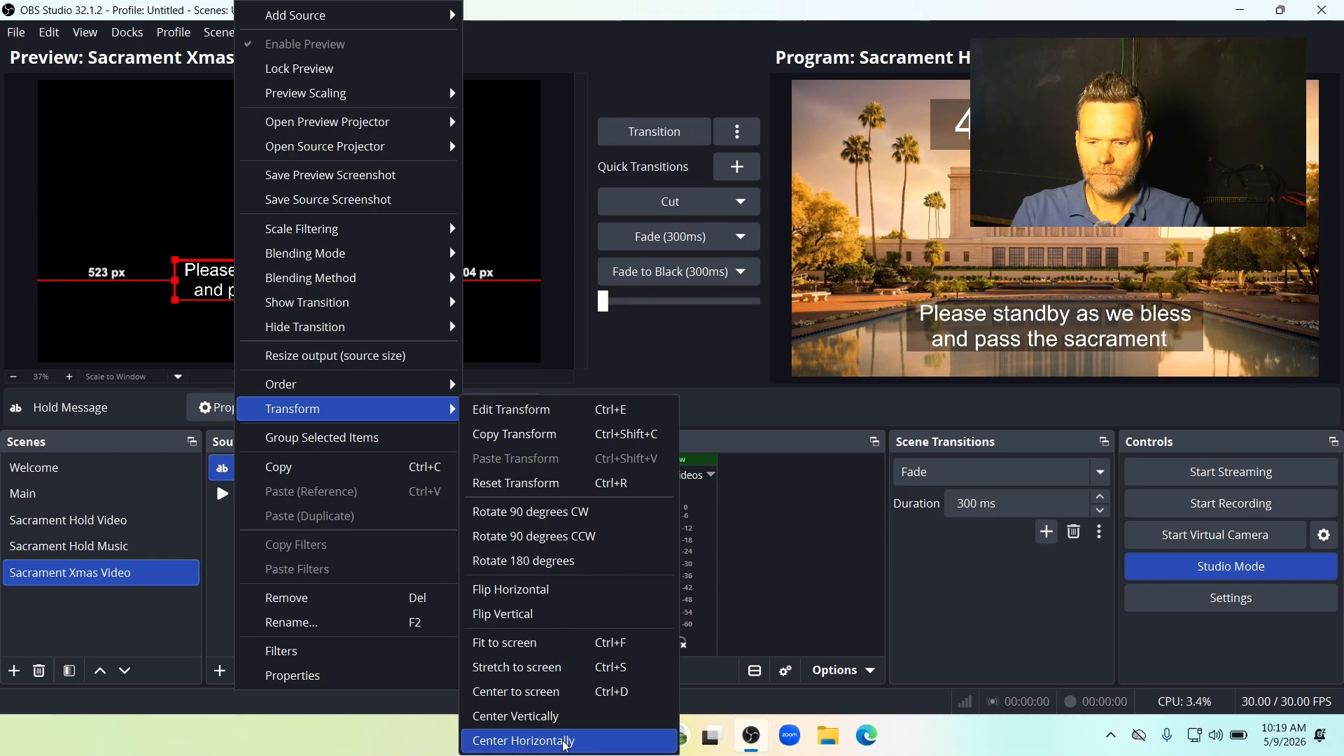
{"action": "left_click", "coordinate": [539, 737]}
{"action": "left_click", "coordinate": [310, 558]}
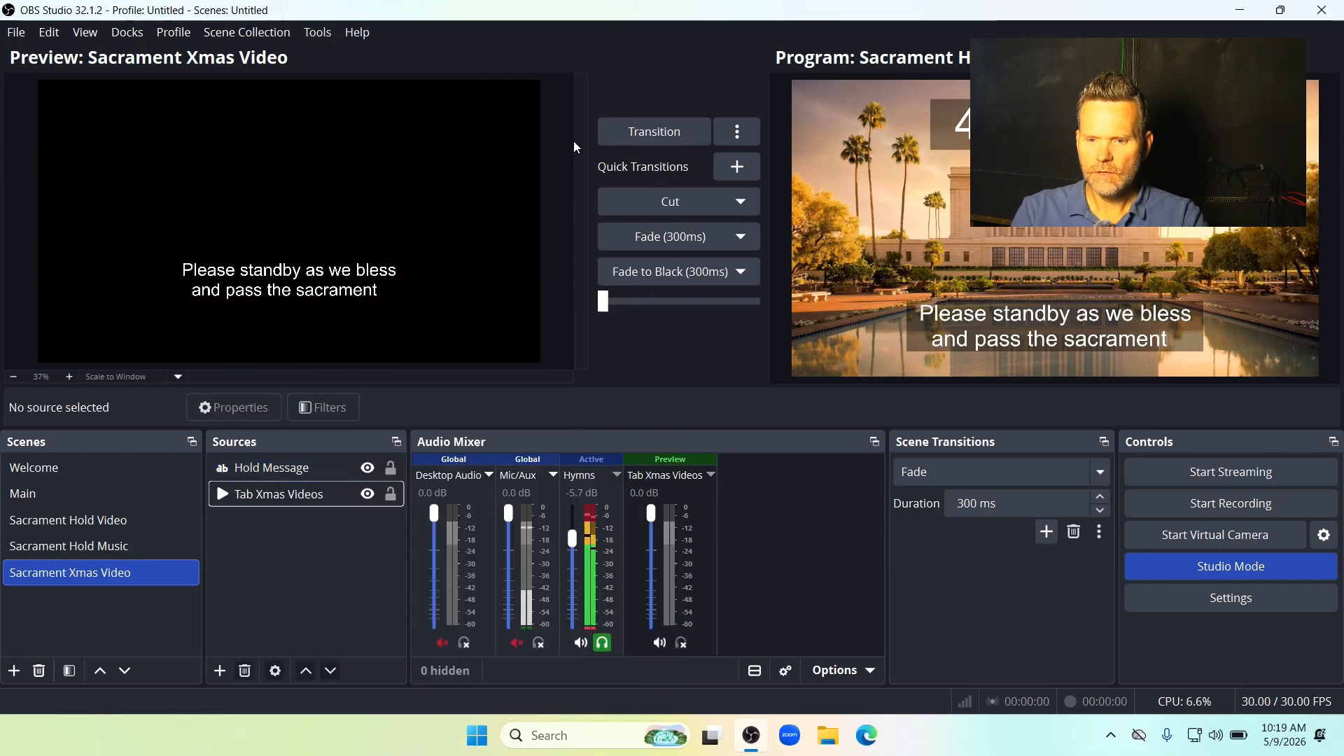
{"action": "left_click", "coordinate": [652, 133]}
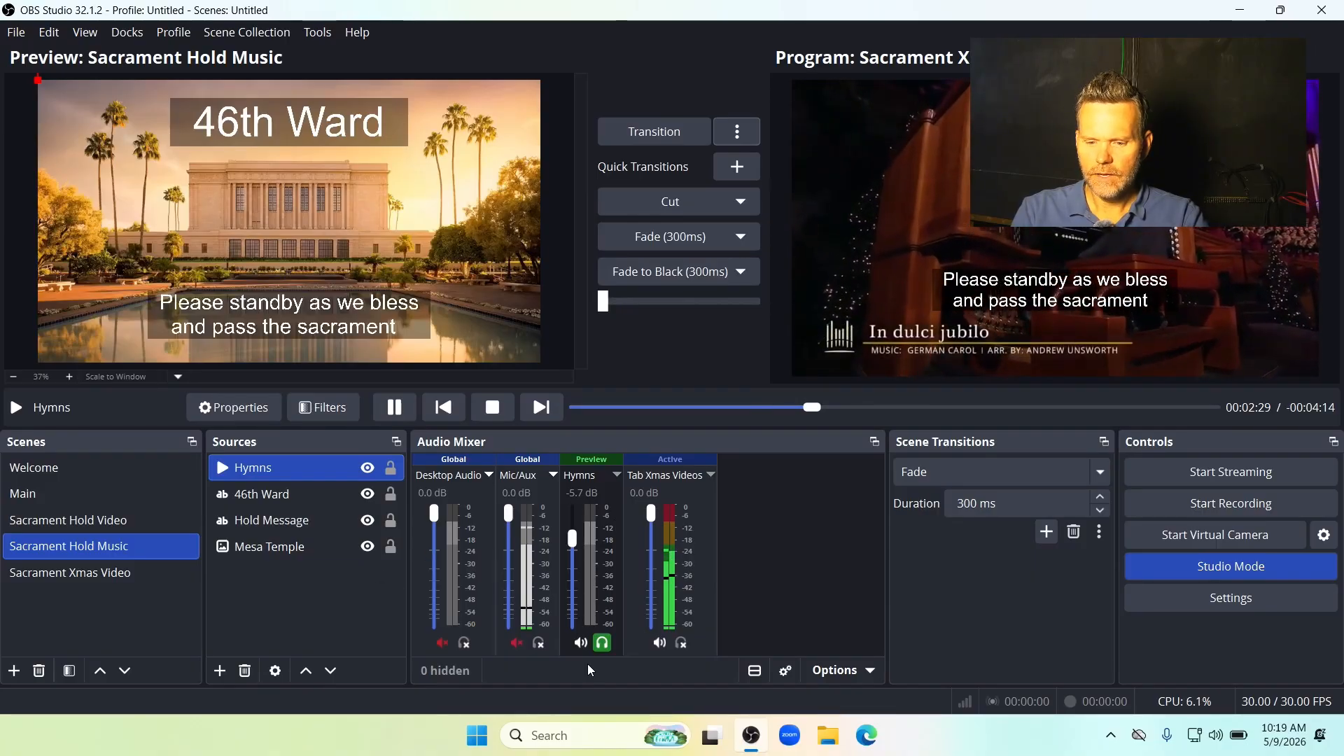
- Set the audio monitoring of the Tab Xmas Videos source to Monitor and Output
{"action": "left_click", "coordinate": [785, 672]}
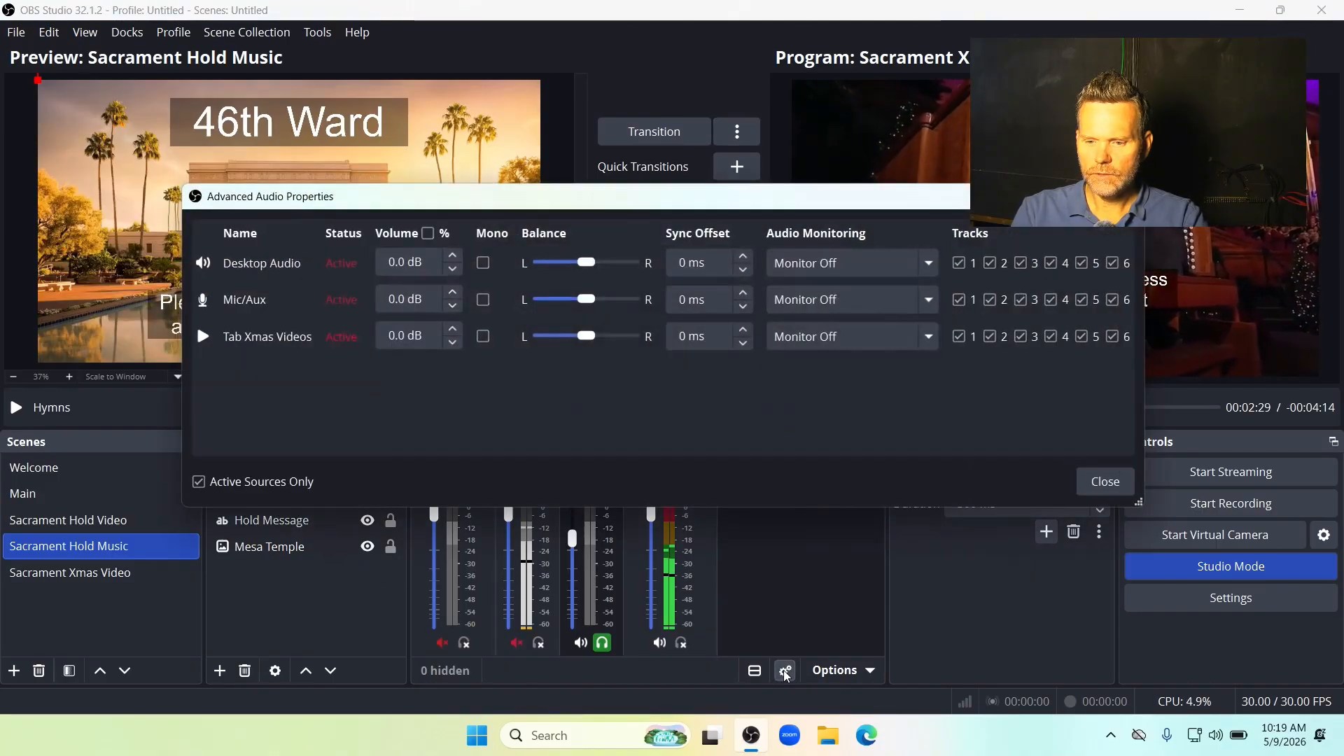
{"action": "left_click", "coordinate": [833, 342]}
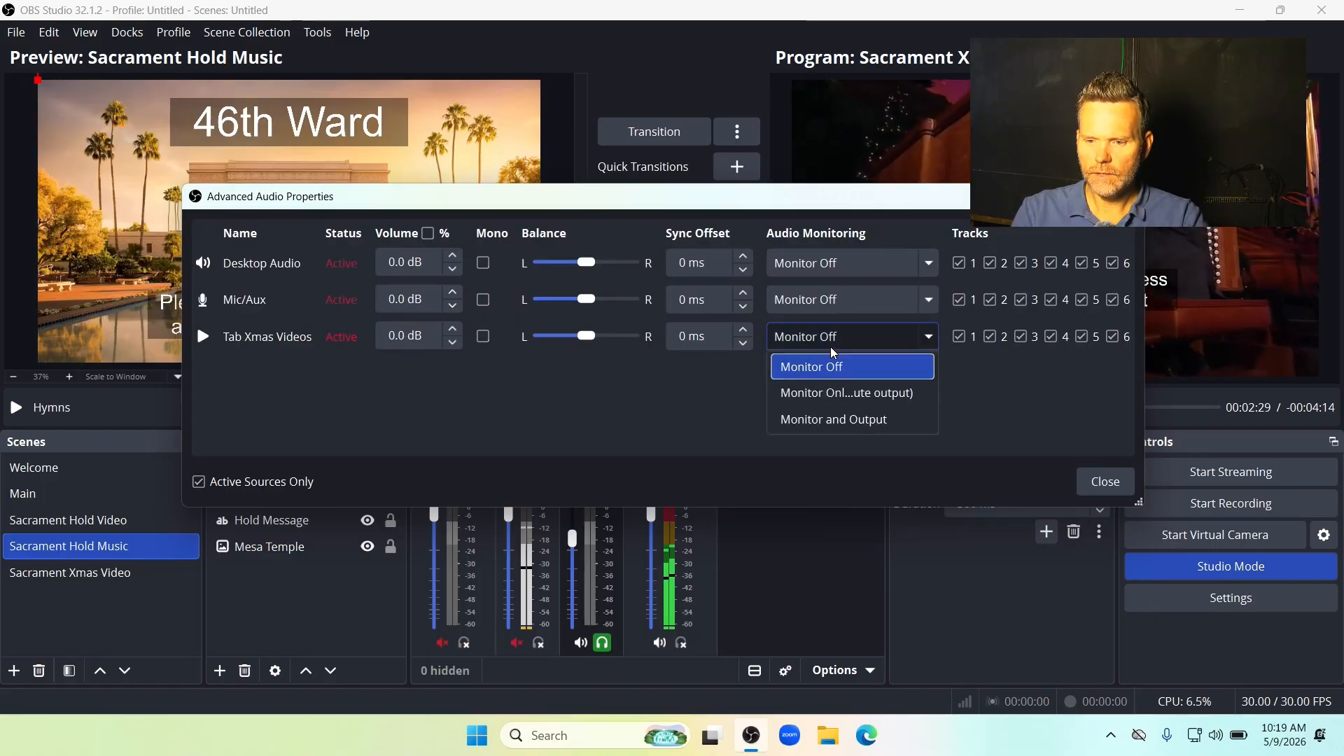
{"action": "left_click", "coordinate": [844, 418]}
{"action": "left_click", "coordinate": [1100, 482]}
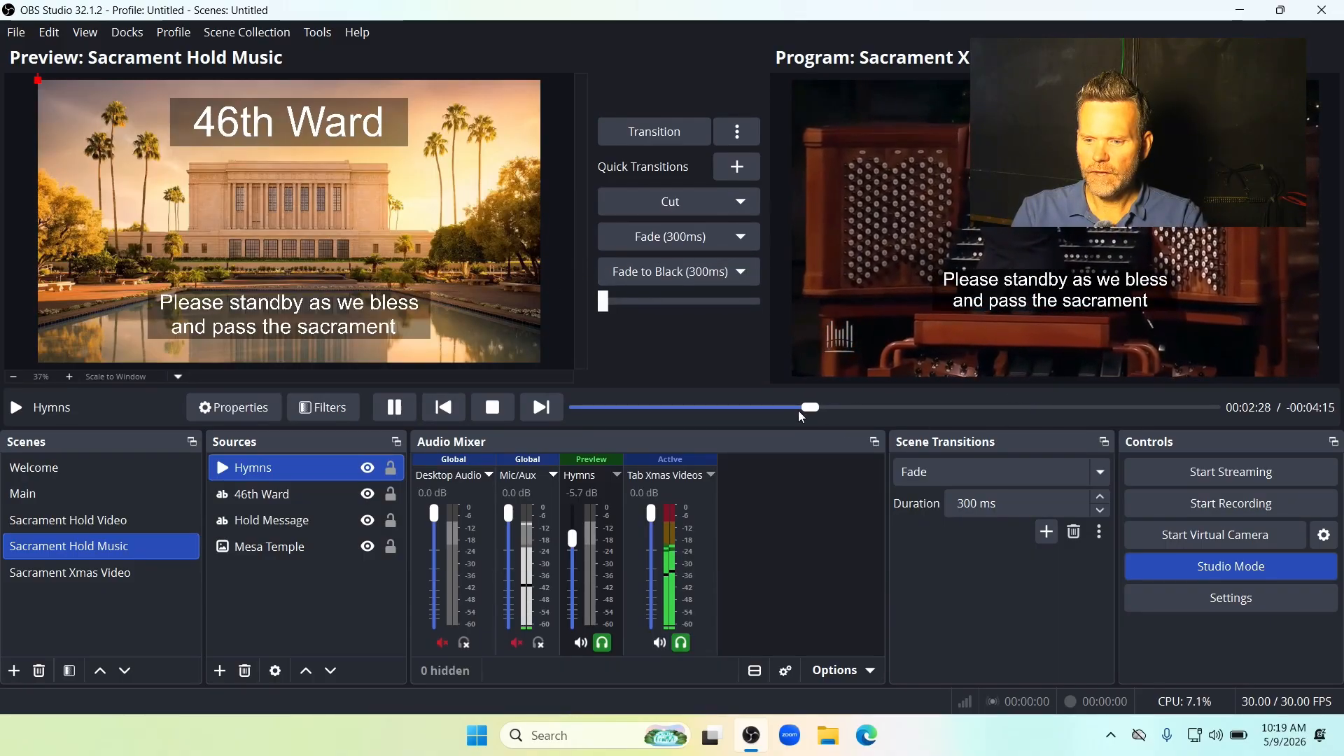
- Move the Hymns playback ahead to about 4:16 and skip to the next track
{"action": "left_click_drag", "start_coordinate": [810, 408], "coordinate": [872, 407]}
{"action": "left_click", "coordinate": [981, 407]}
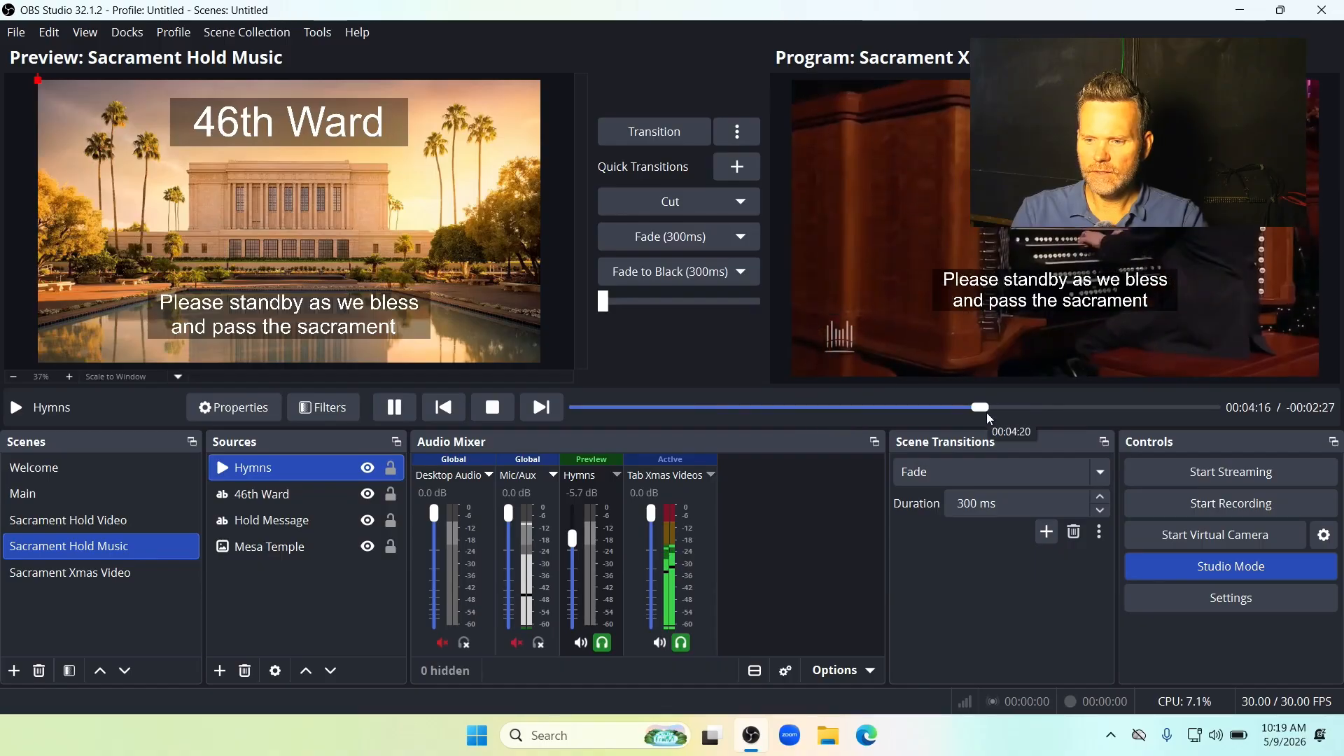
{"action": "left_click", "coordinate": [532, 408]}
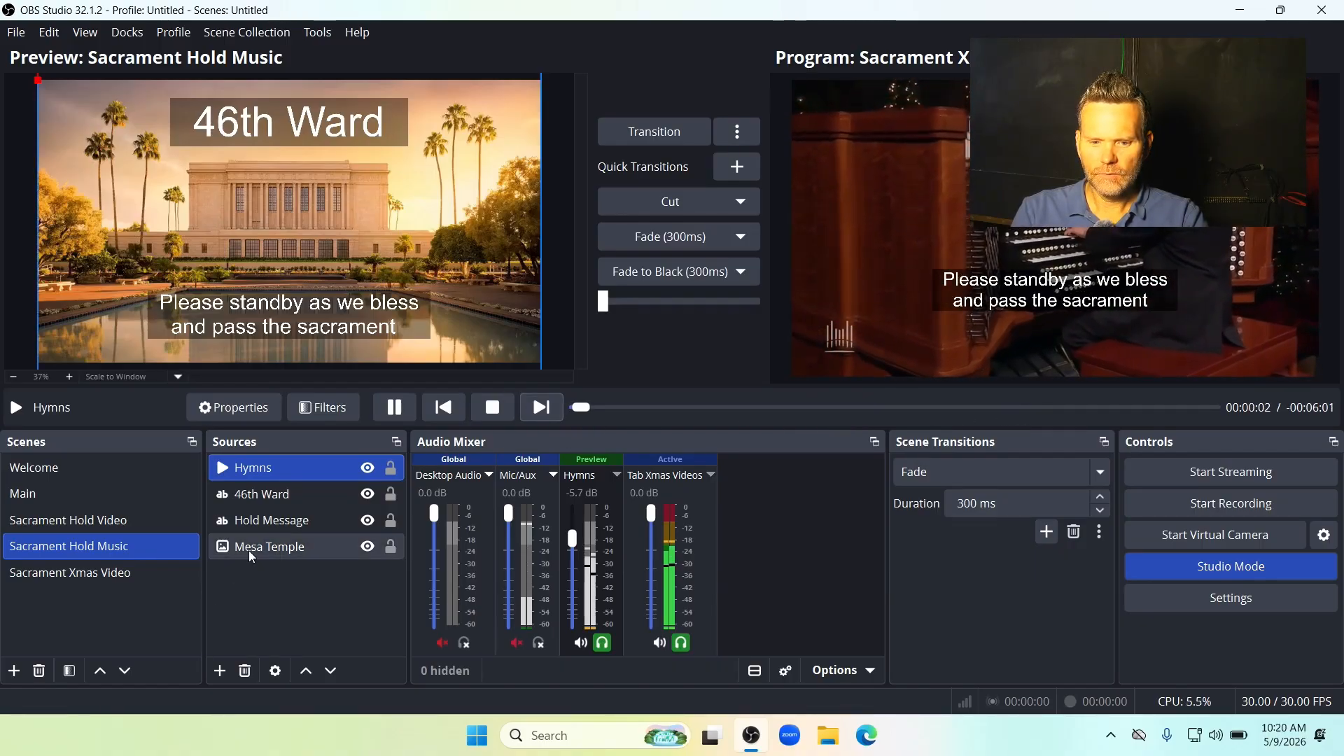
- Bring up the playback controls of the Tab Xmas Videos source in the Sacrament Xmas Video scene
{"action": "left_click", "coordinate": [98, 576]}
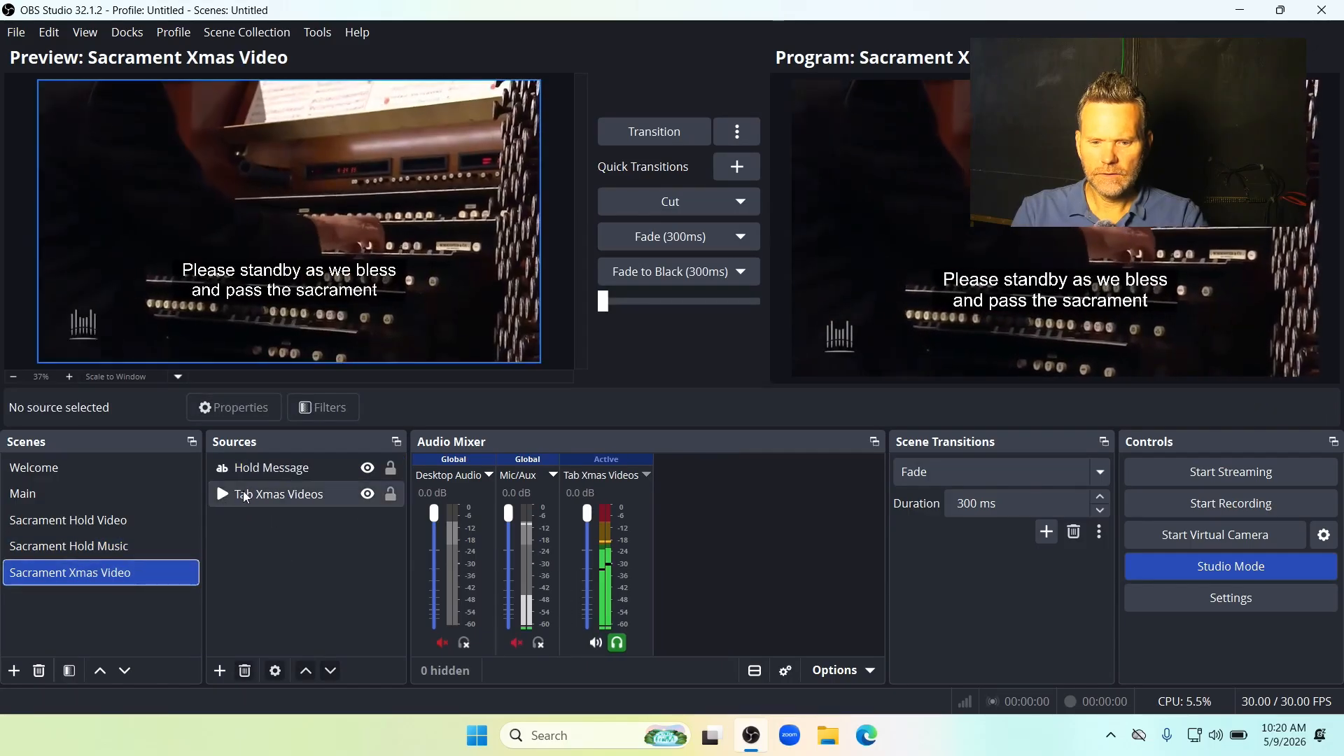
{"action": "left_click", "coordinate": [242, 490]}
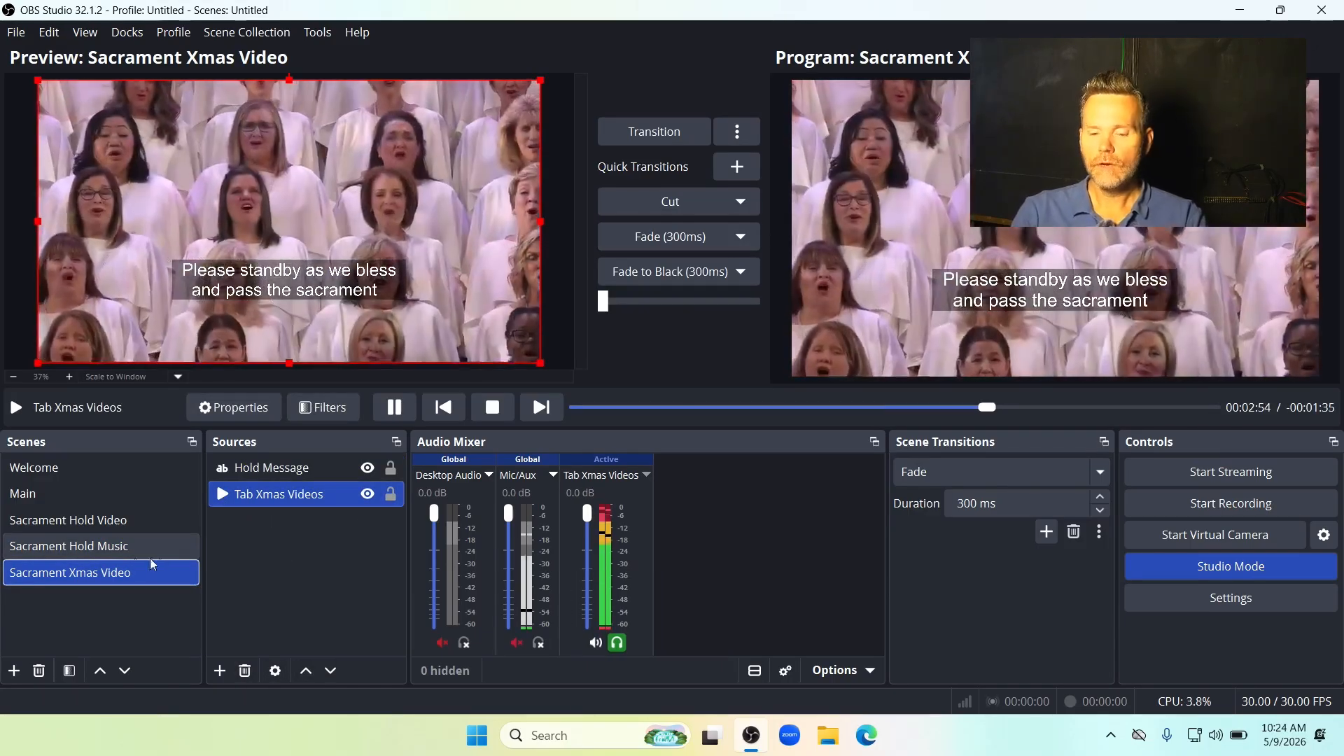
- Duplicate the Main scene as Main 2
{"action": "left_click", "coordinate": [51, 498]}
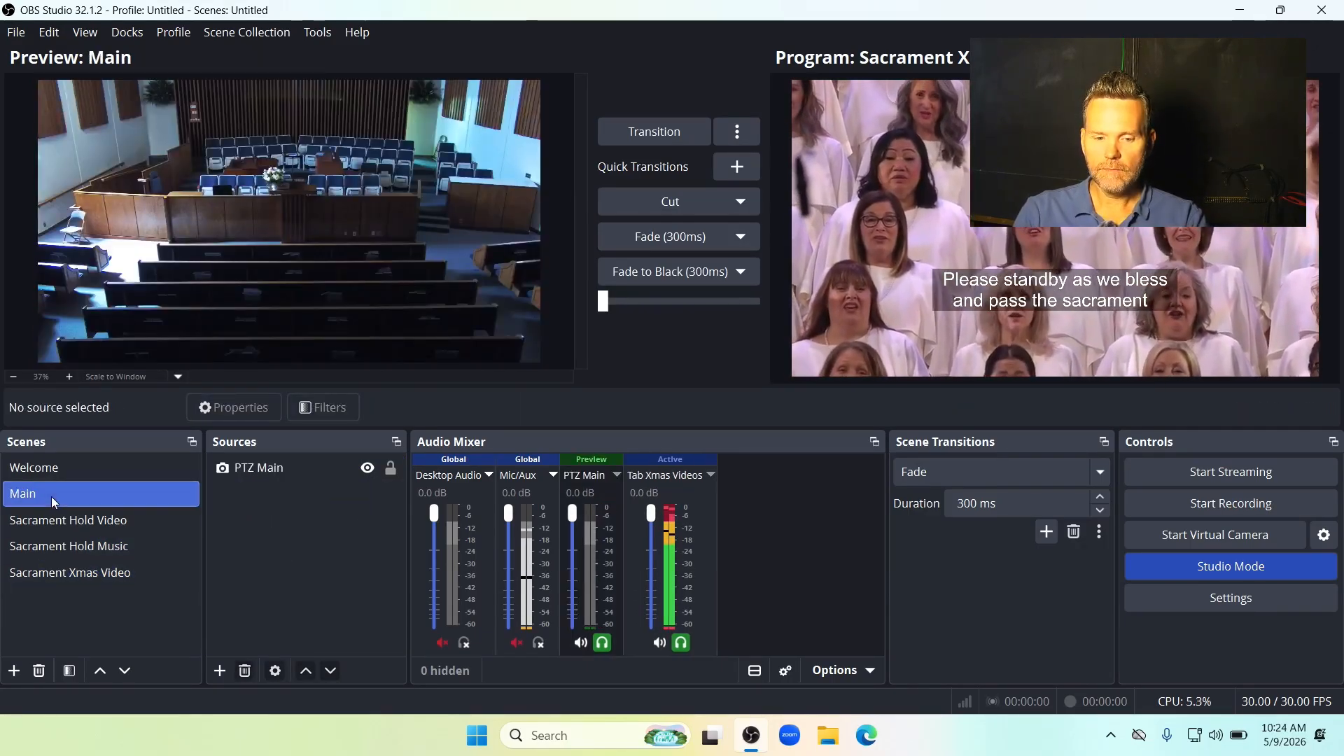
{"action": "right_click", "coordinate": [51, 497]}
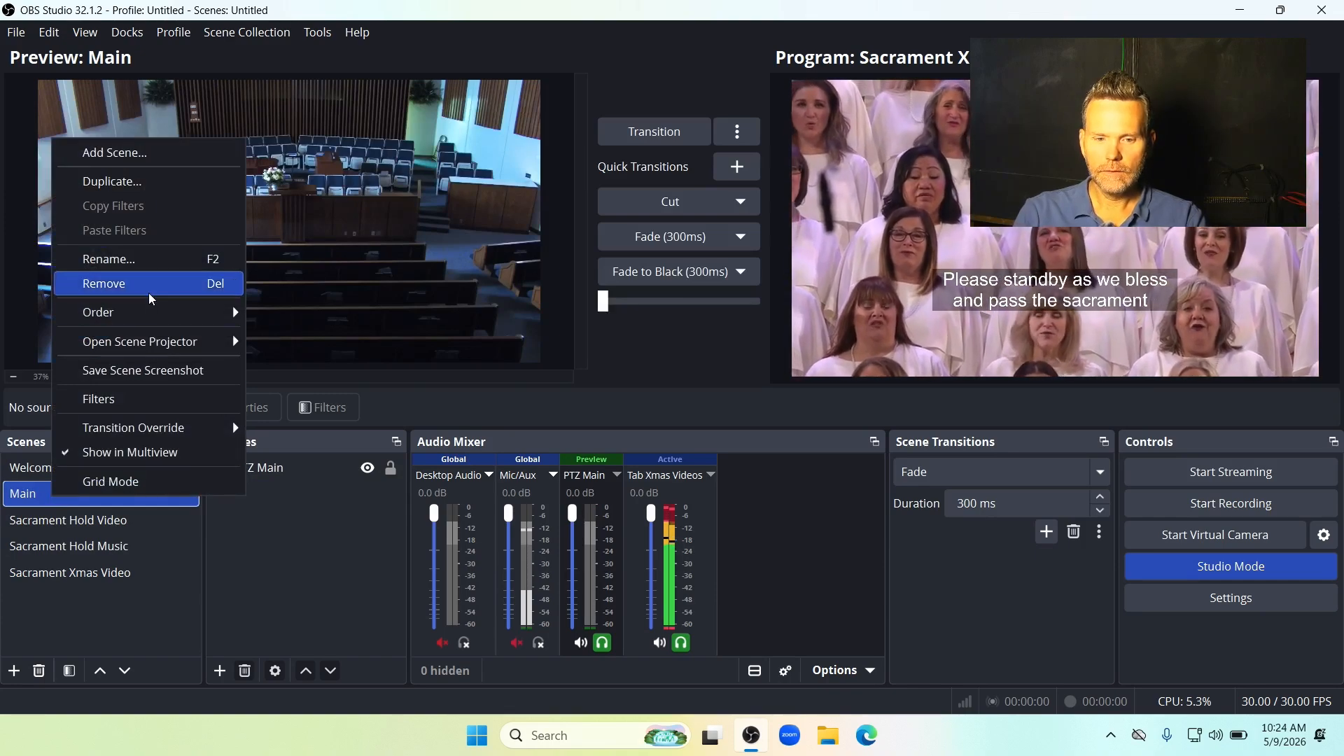
{"action": "left_click", "coordinate": [119, 189]}
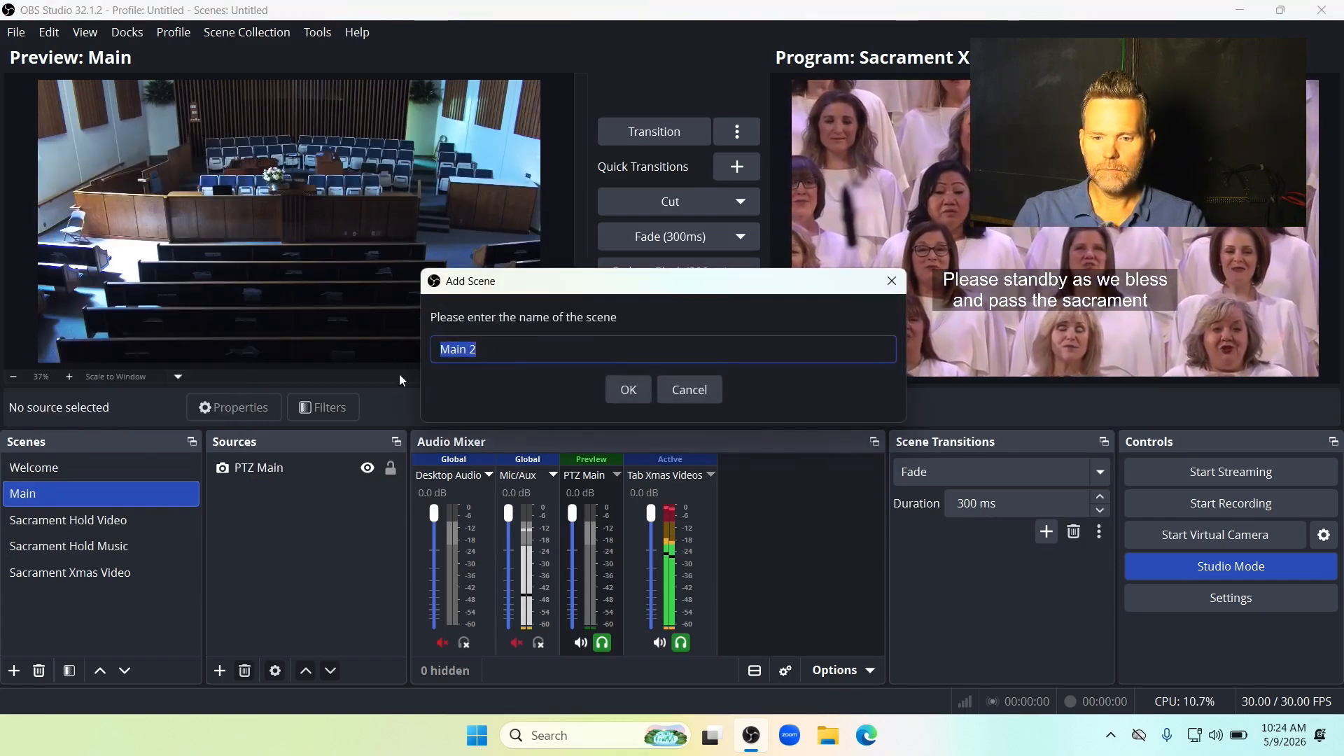
{"action": "left_click", "coordinate": [633, 399]}
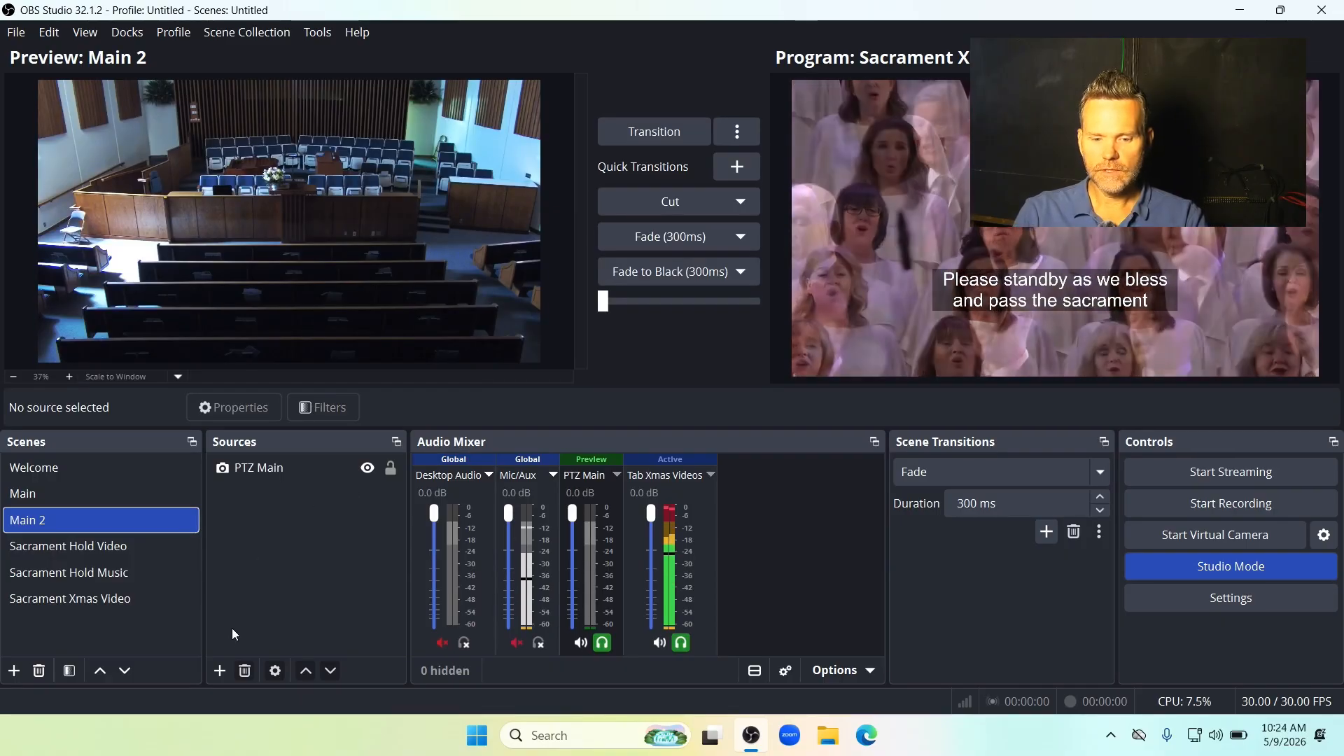
- Add a new Text (GDI+) source named Speaker 1 to the Main 2 scene
{"action": "left_click", "coordinate": [222, 671]}
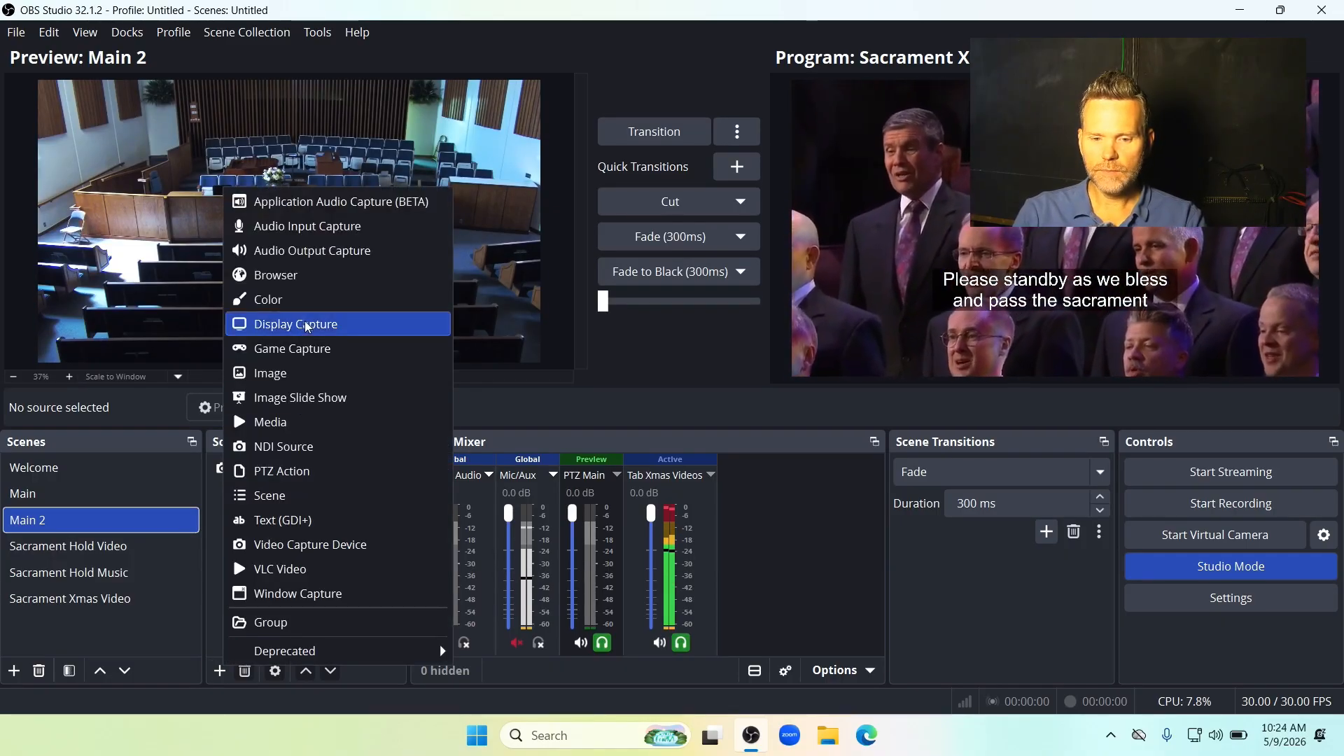
{"action": "left_click", "coordinate": [292, 514]}
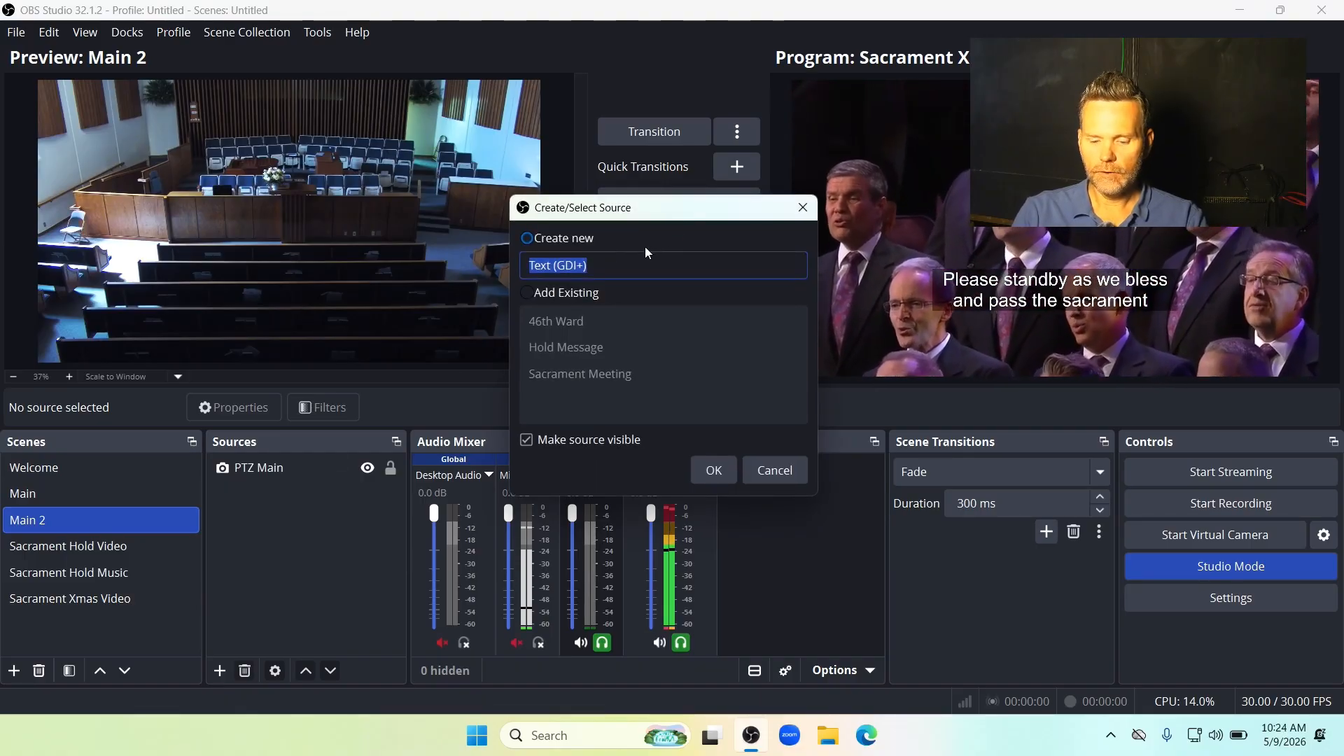
{"action": "type", "text": "Speaker 1"}
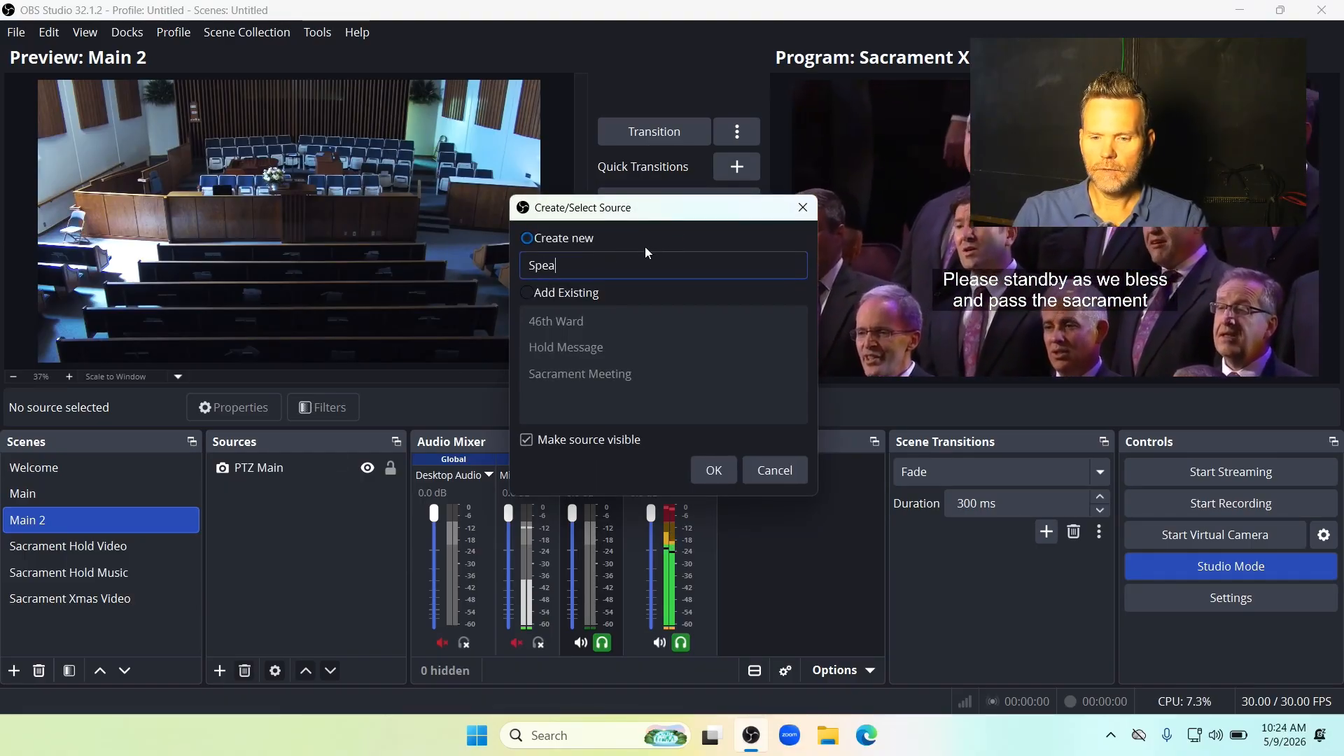
{"action": "left_click", "coordinate": [707, 476]}
- Enter the speaker's full name as the text of the Speaker 1 source
{"action": "left_click", "coordinate": [513, 446]}
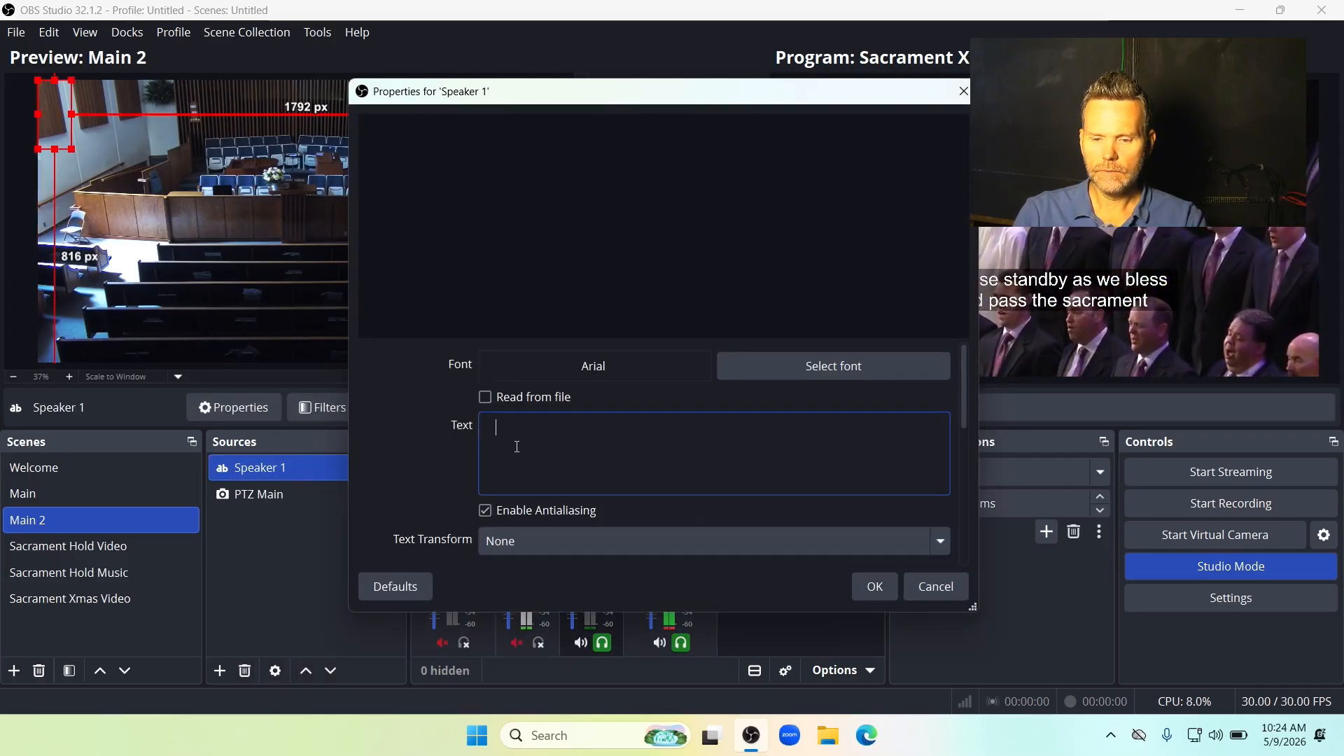
{"action": "type", "text": "Bro"}
{"action": "key", "text": "BackSpace"}
{"action": "key", "text": "BackSpace"}
{"action": "key", "text": "BackSpace"}
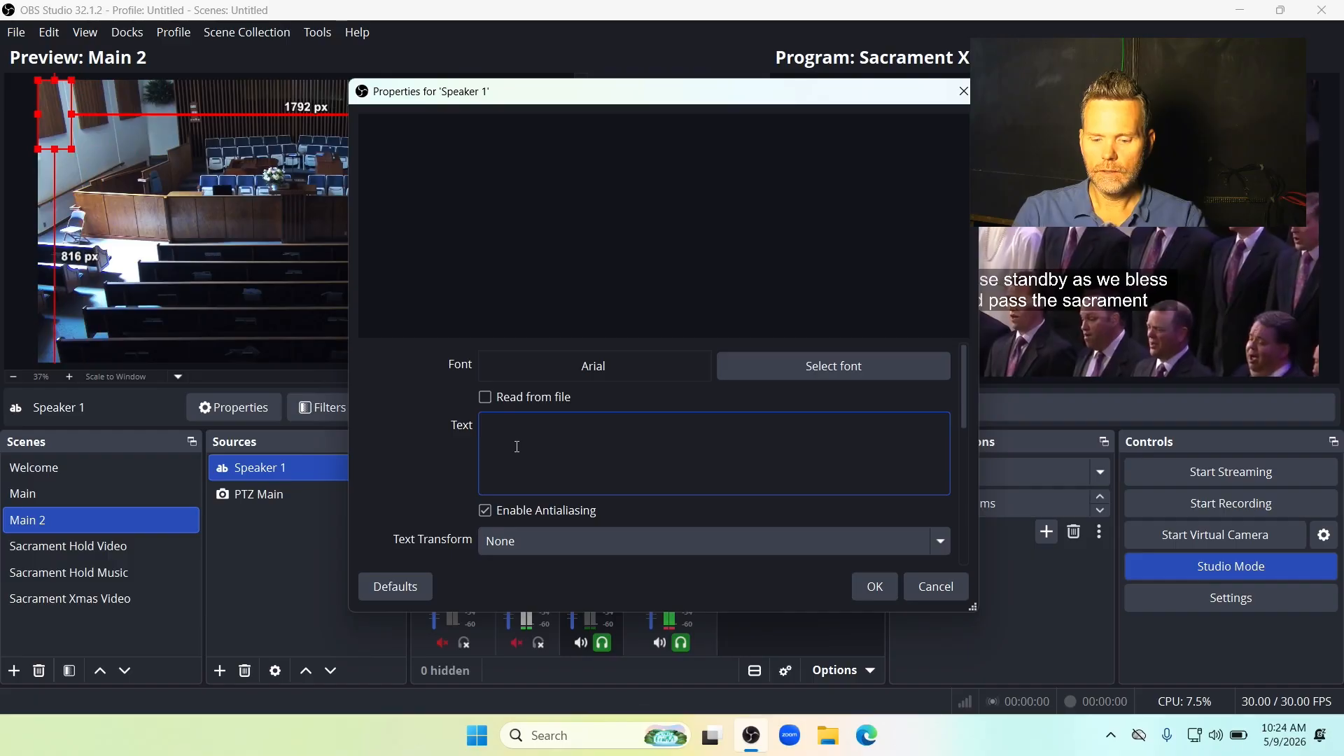
{"action": "type", "text": "John Sm"}
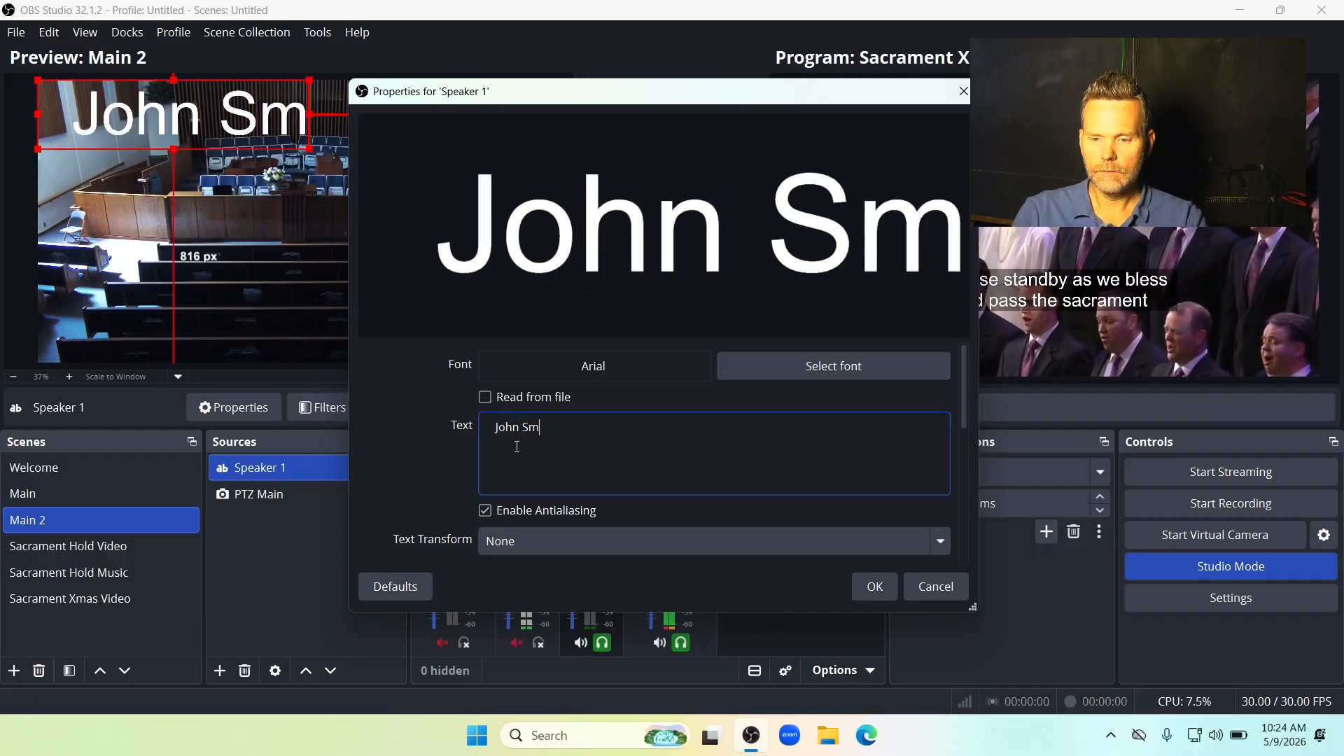
{"action": "type", "text": "ith"}
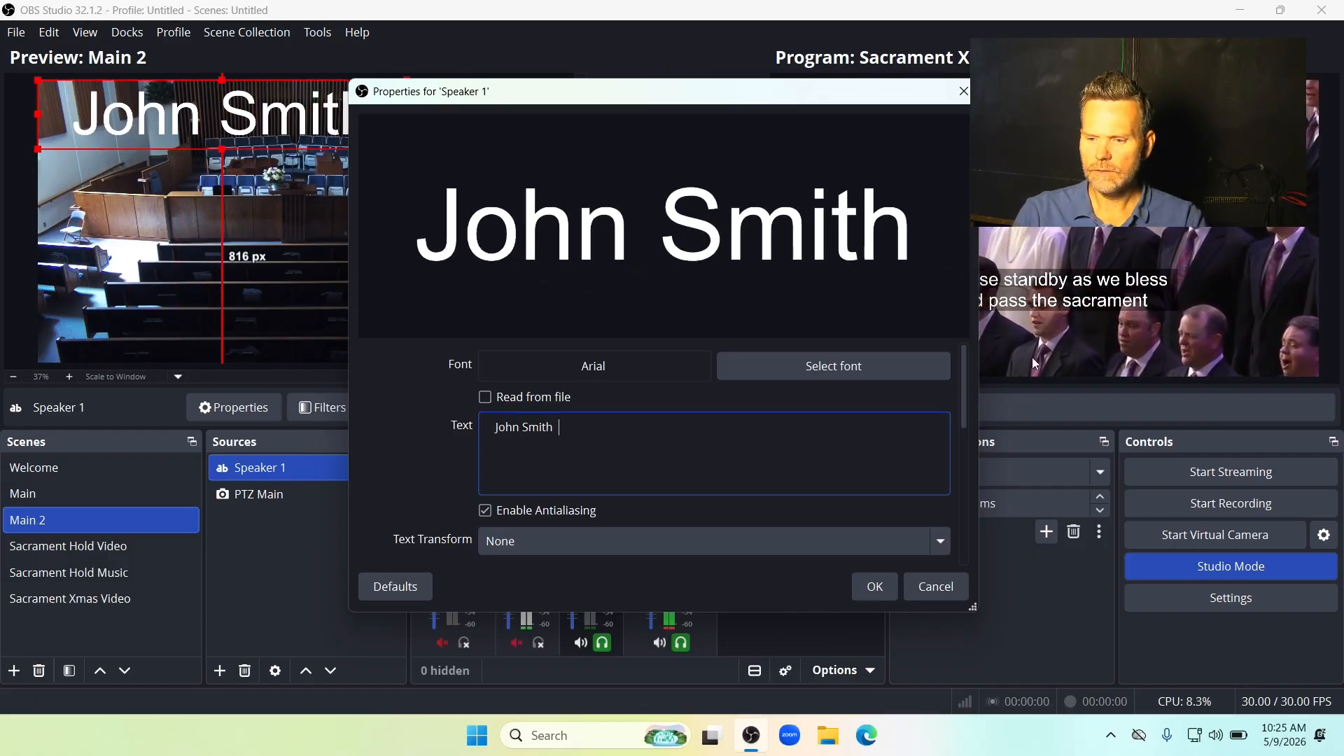
- Give the Speaker 1 text a black background with 70% opacity
{"action": "left_click_drag", "start_coordinate": [963, 405], "coordinate": [841, 511]}
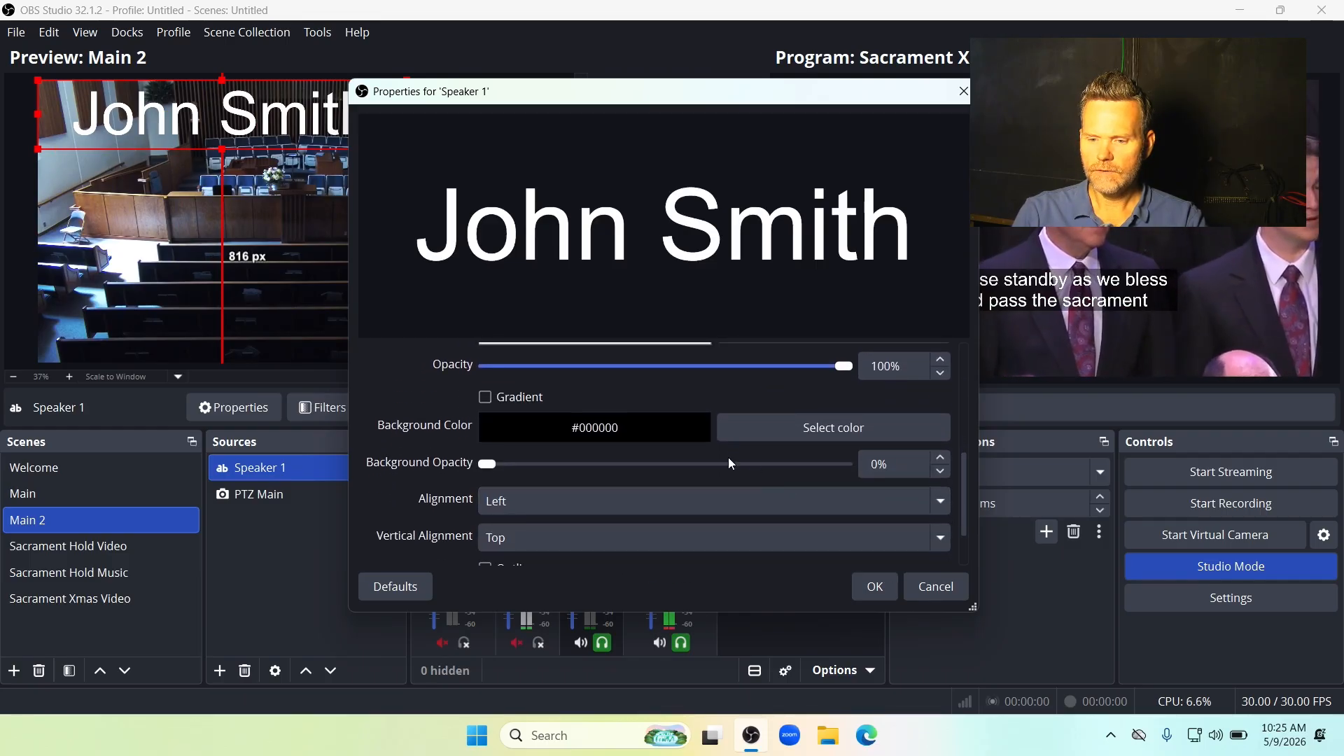
{"action": "left_click_drag", "start_coordinate": [729, 463], "coordinate": [737, 466]}
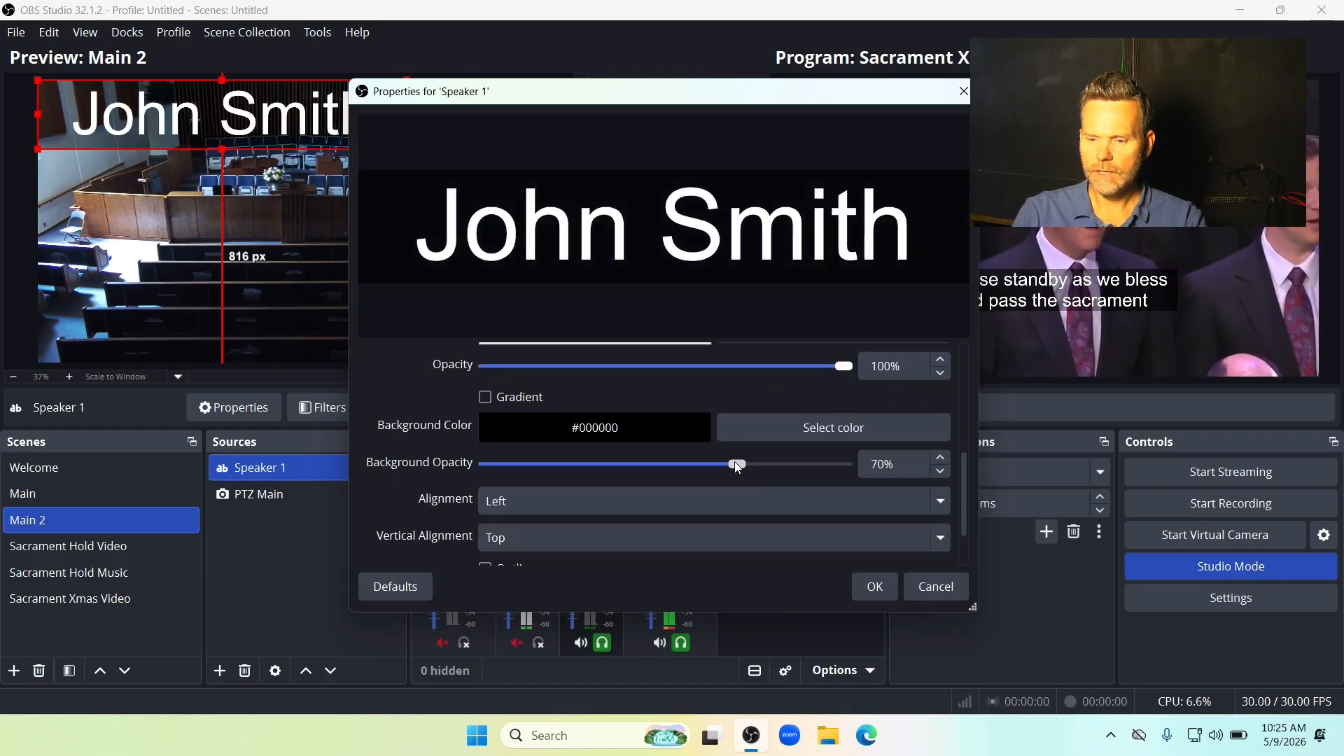
{"action": "left_click", "coordinate": [875, 588]}
- Shrink the Speaker 1 text, place it about 191 px above the frame's bottom edge, and center it horizontally
{"action": "left_click_drag", "start_coordinate": [191, 108], "coordinate": [255, 271]}
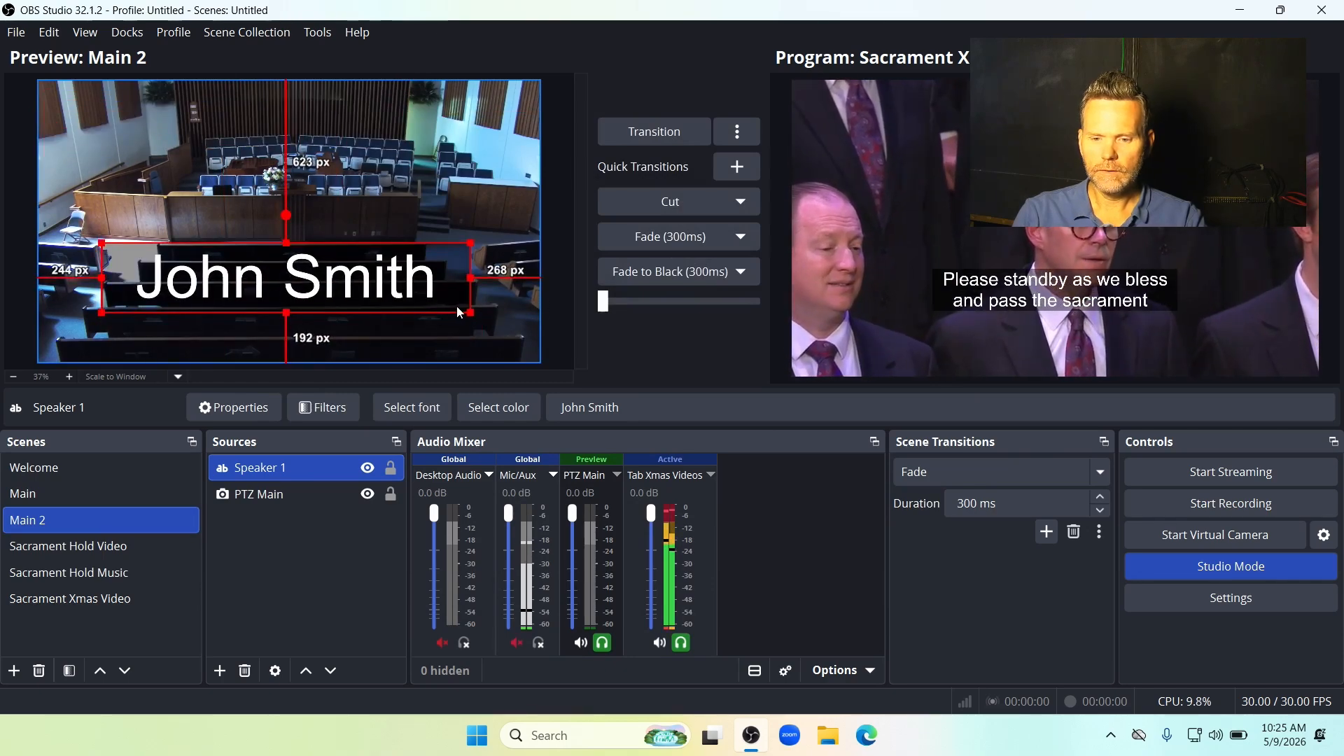
{"action": "left_click_drag", "start_coordinate": [470, 312], "coordinate": [315, 293]}
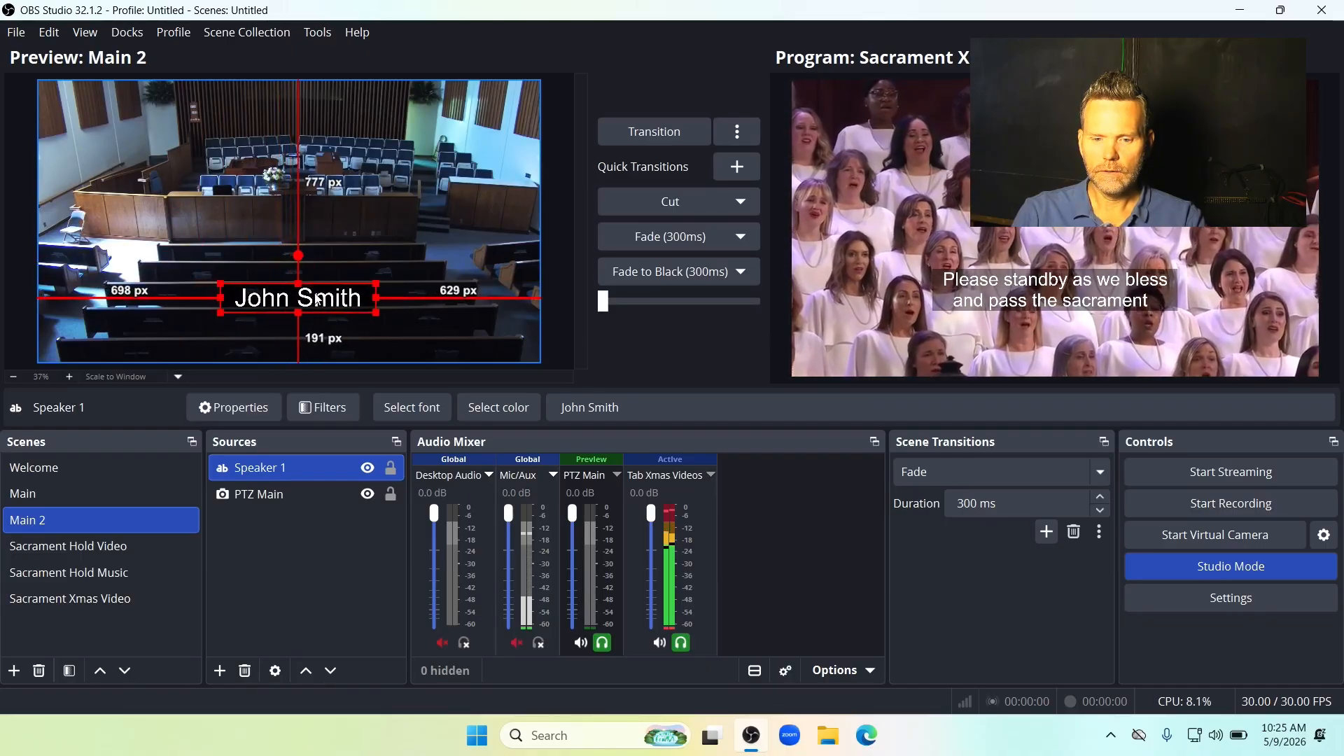
{"action": "right_click", "coordinate": [262, 476]}
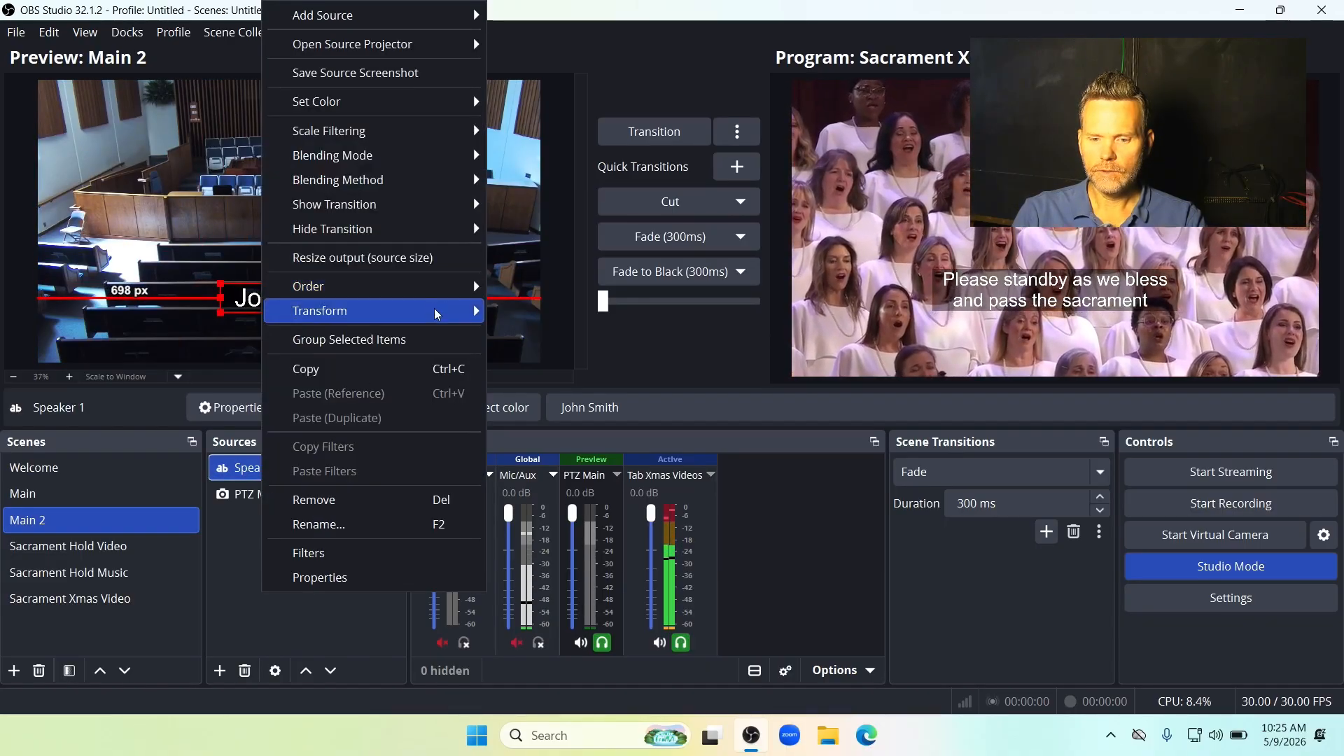
{"action": "mouse_move", "coordinate": [436, 315]}
{"action": "left_click", "coordinate": [591, 643]}
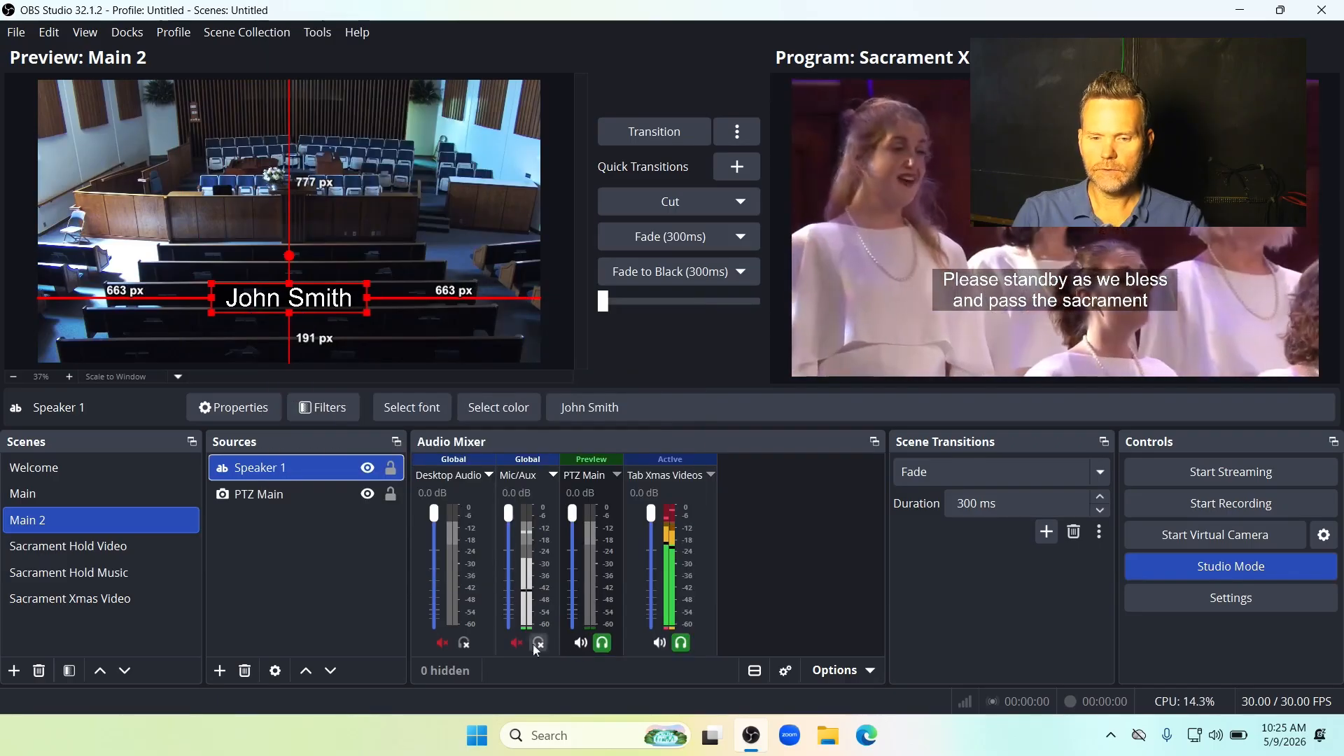
- Add a new Text (GDI+) source named Speaker 2 to the Main 2 scene
{"action": "left_click", "coordinate": [223, 671]}
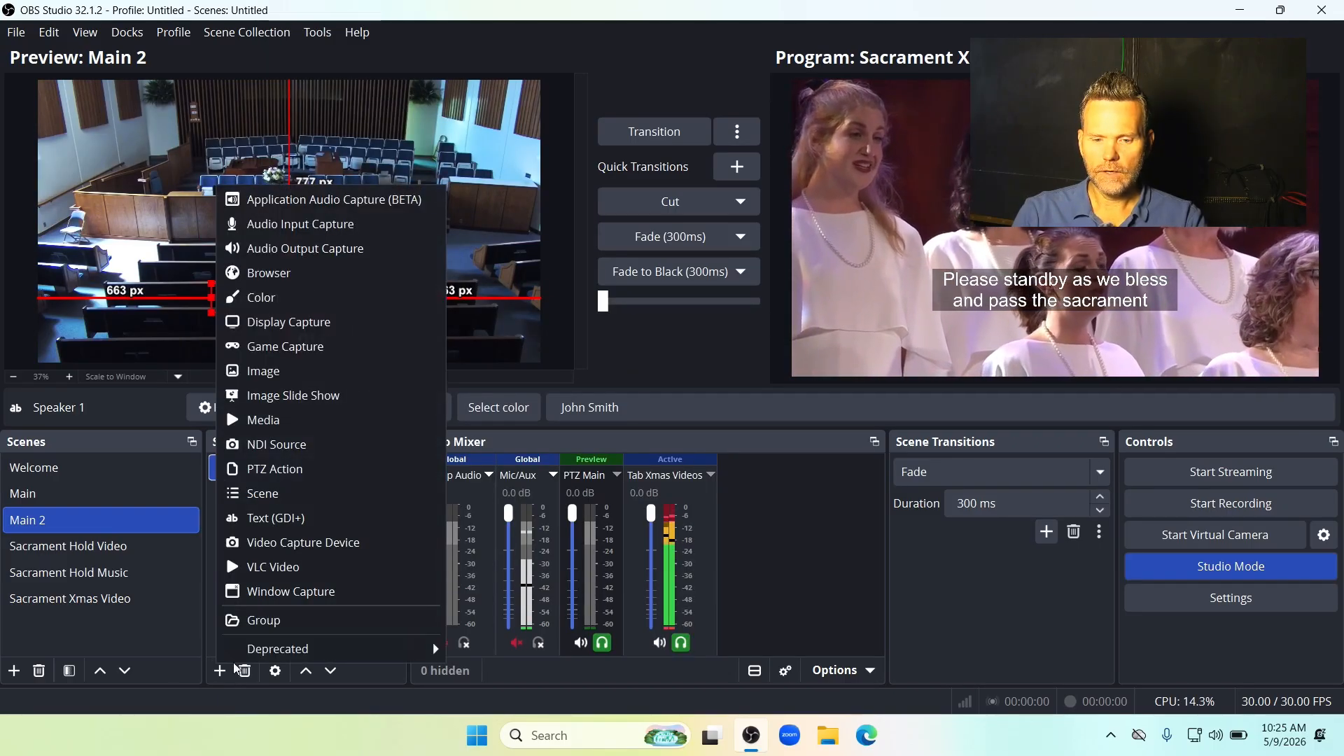
{"action": "left_click", "coordinate": [275, 518]}
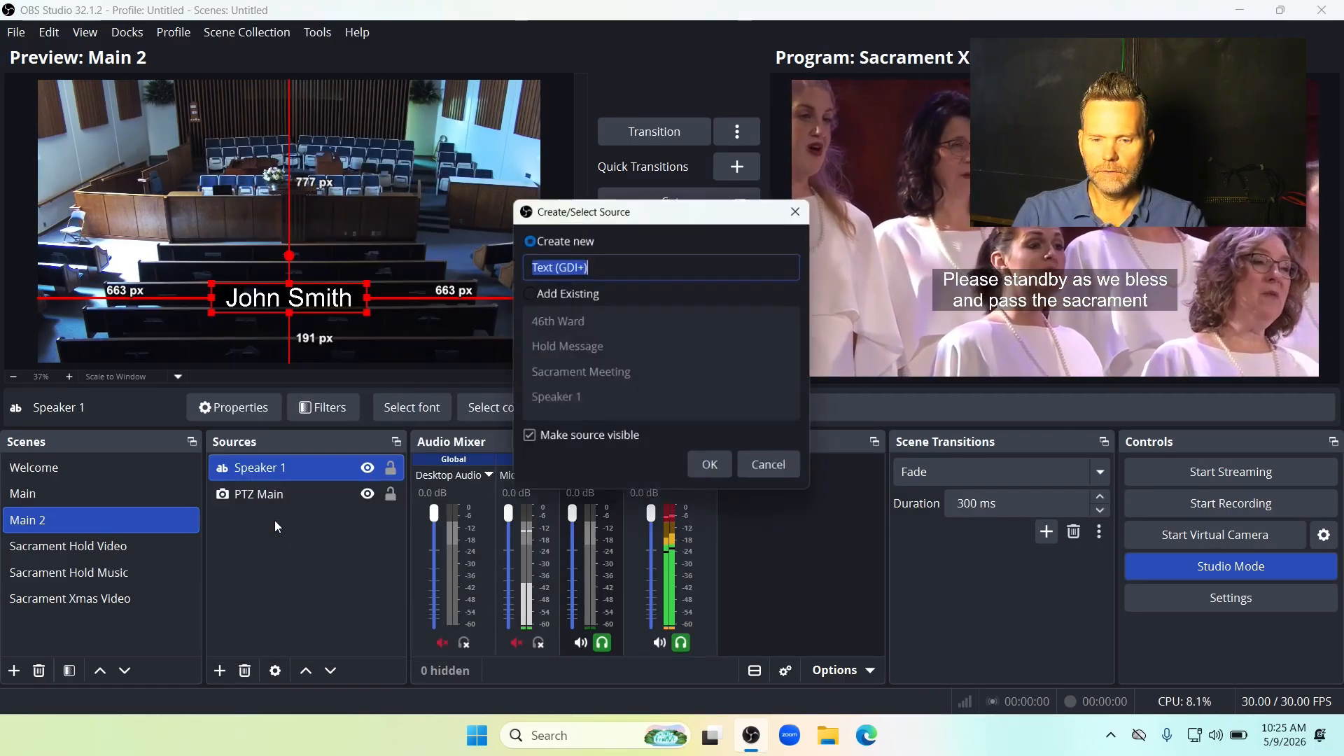
{"action": "type", "text": "Spea"}
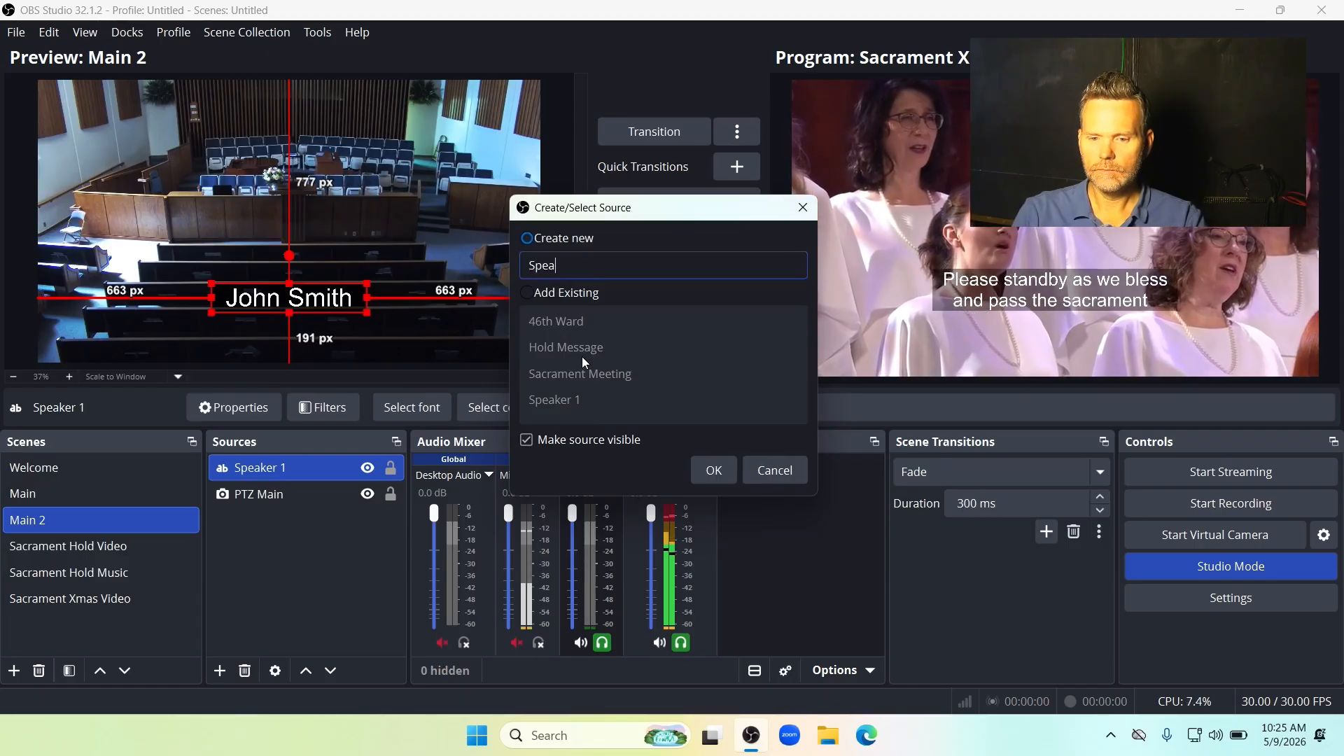
{"action": "type", "text": "ker 2"}
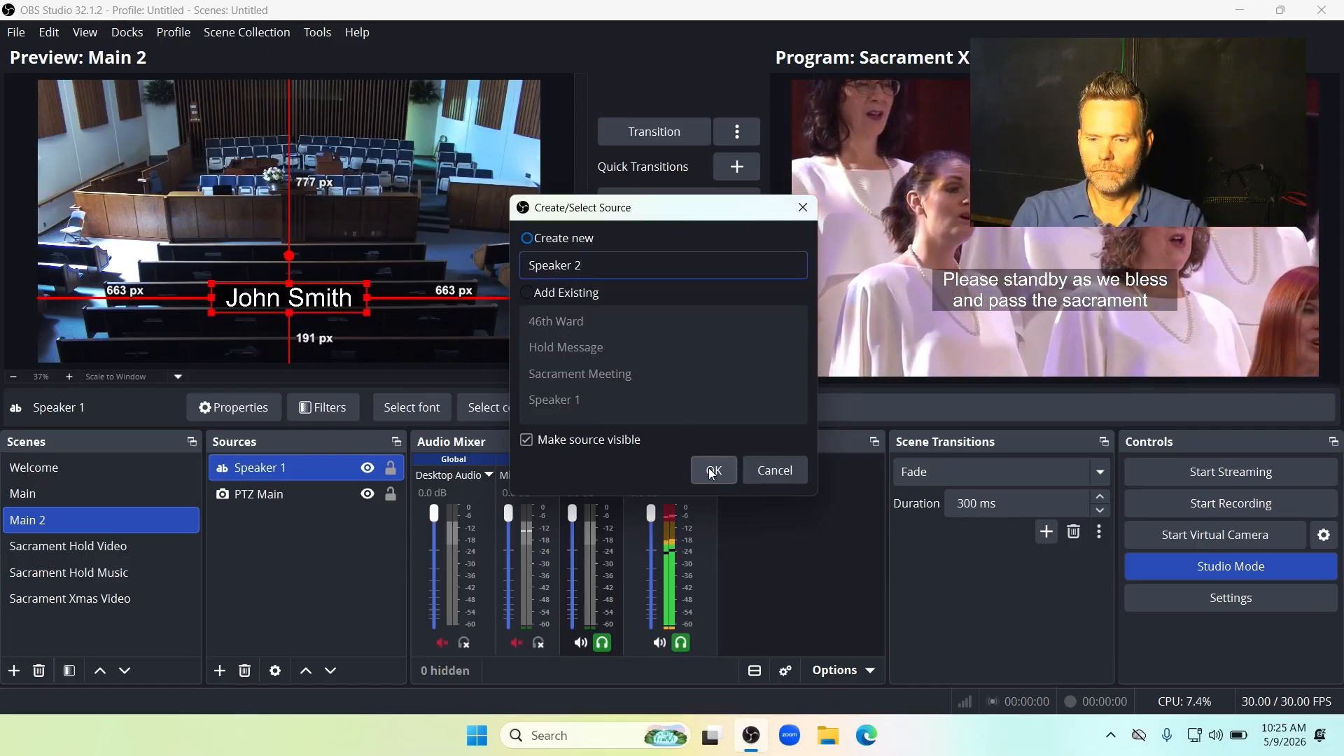
{"action": "left_click", "coordinate": [712, 473]}
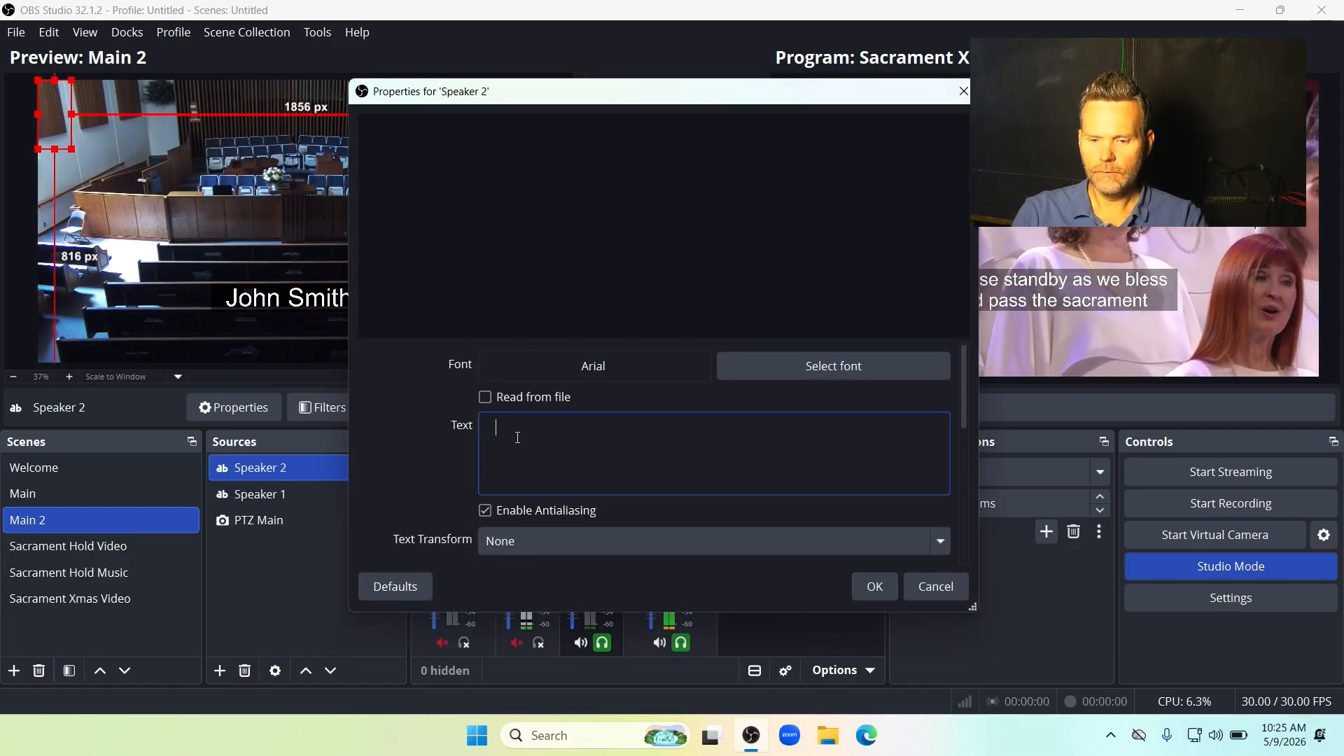
- Enter the speaker's full name as the Speaker 2 text and set its background opacity to 70%
{"action": "type", "text": "John Smith"}
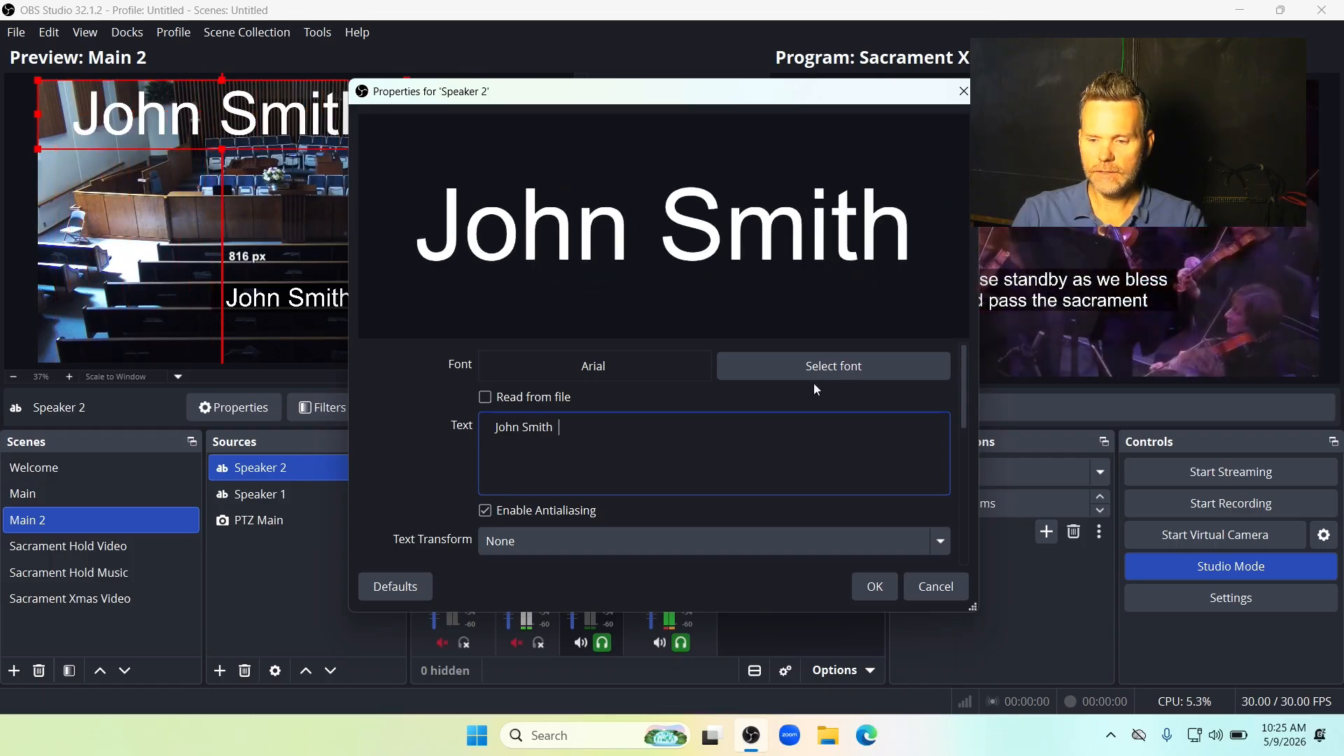
{"action": "left_click_drag", "start_coordinate": [966, 418], "coordinate": [920, 498]}
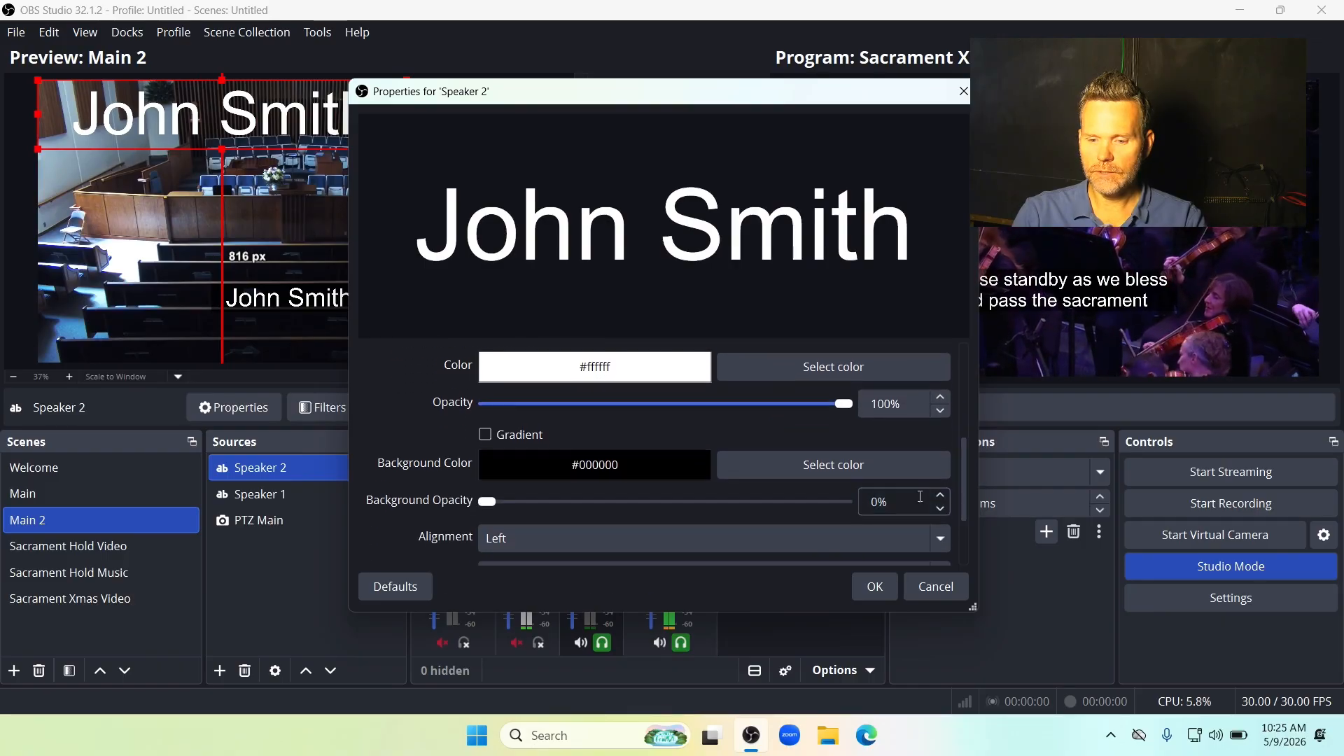
{"action": "left_click", "coordinate": [725, 512]}
{"action": "key", "text": "Right"}
{"action": "key", "text": "Right"}
{"action": "key", "text": "Right"}
{"action": "key", "text": "Right"}
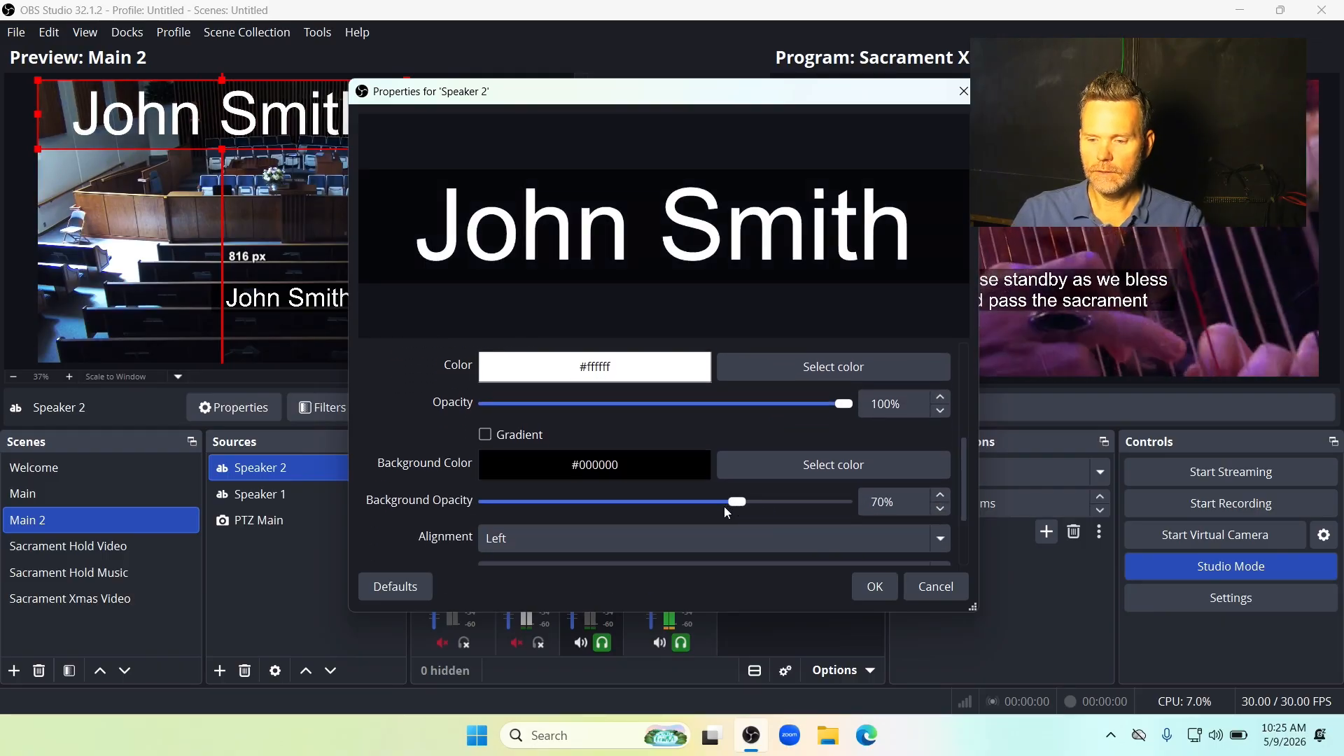
{"action": "key", "text": "Left"}
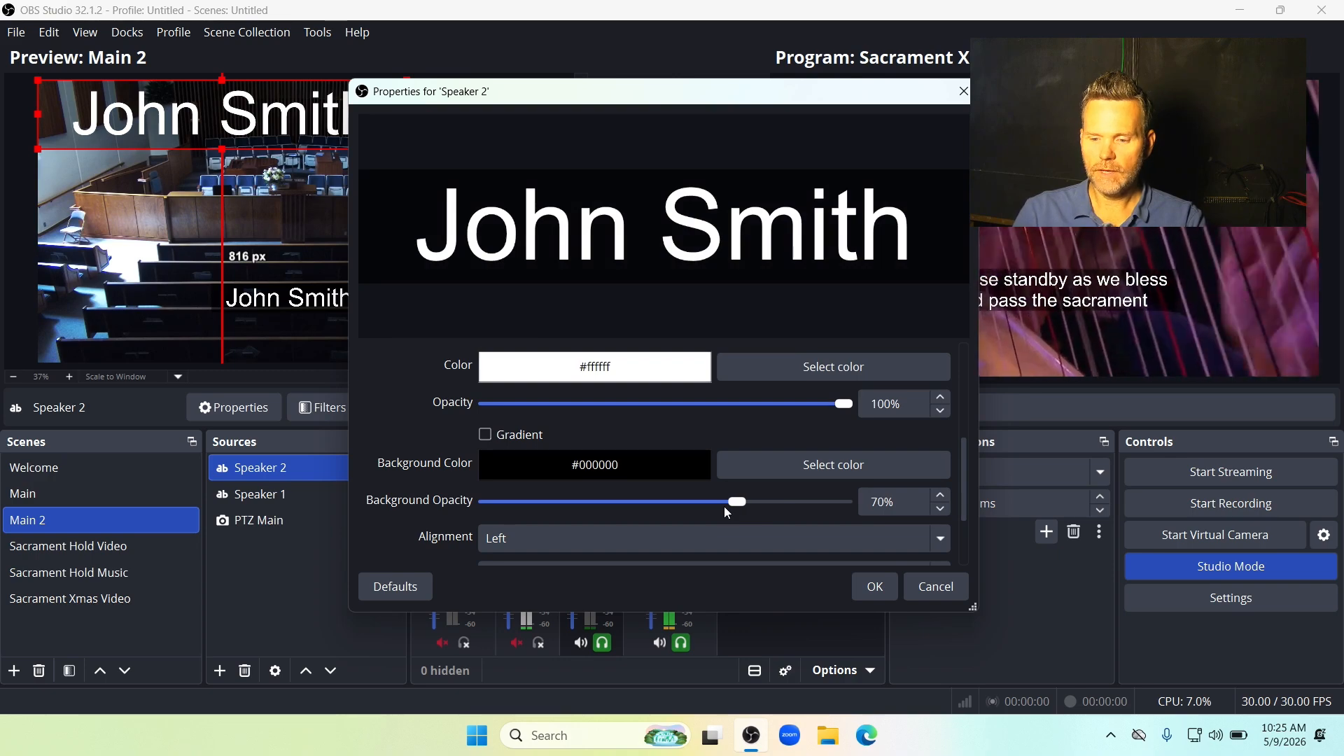
{"action": "left_click", "coordinate": [871, 588]}
- Shrink the Speaker 2 text, place it near the horizontal center about 192 px above the frame's bottom edge, and hide it
{"action": "left_click_drag", "start_coordinate": [348, 146], "coordinate": [372, 316]}
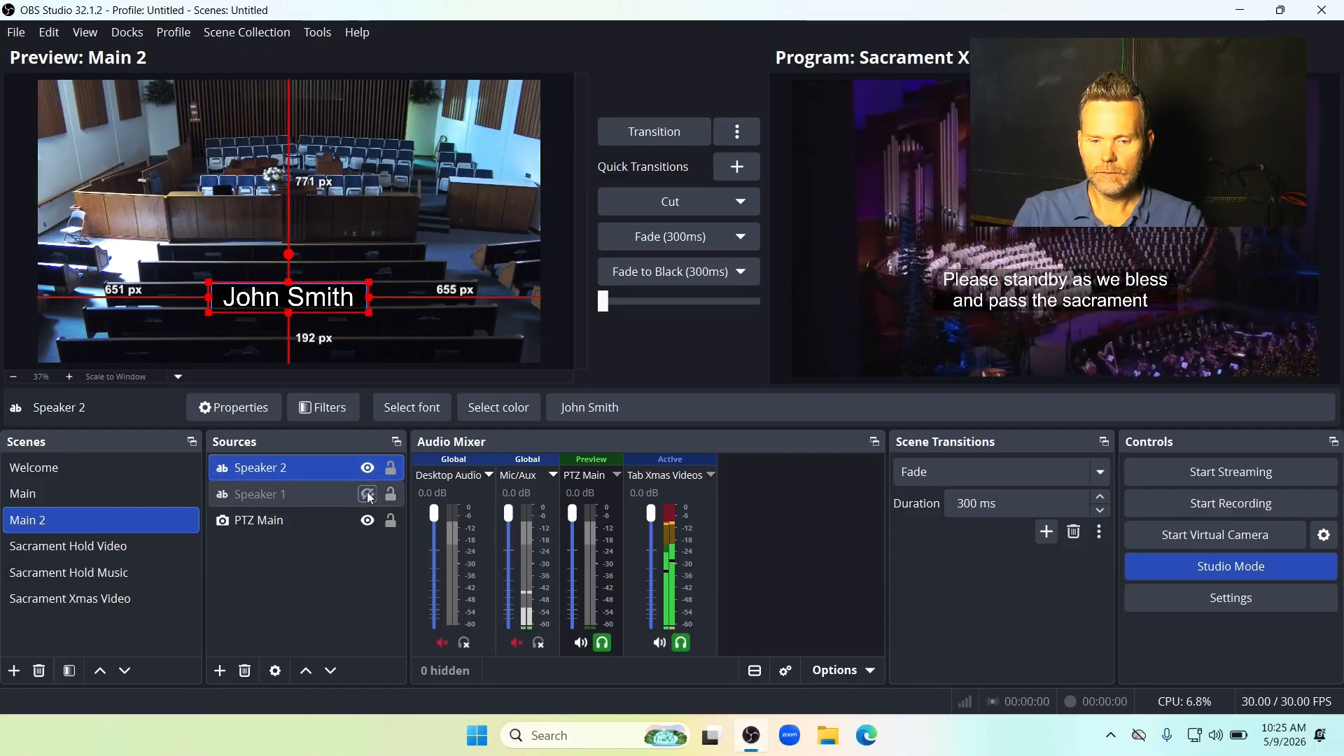
{"action": "left_click", "coordinate": [366, 468]}
- Add a new Text (GDI+) source named Speaker 3 to the Main 2 scene
{"action": "right_click", "coordinate": [286, 474]}
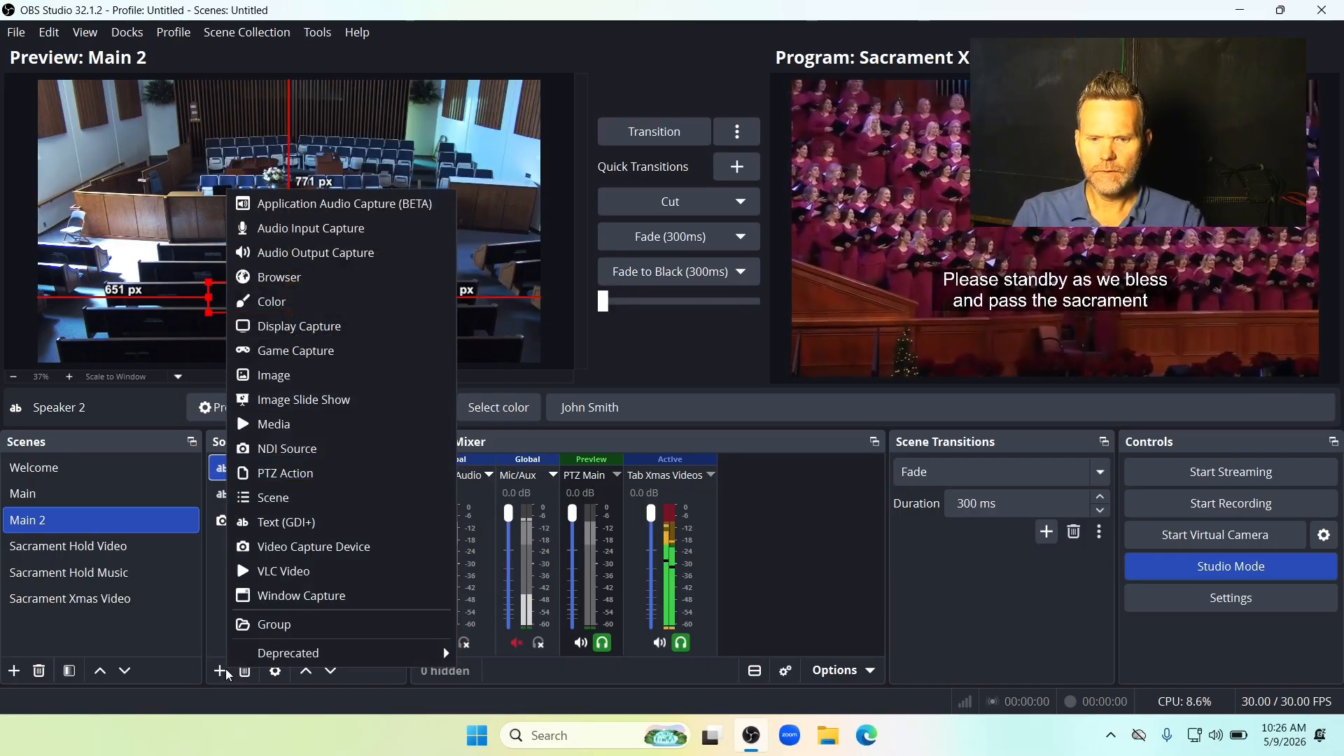
{"action": "left_click", "coordinate": [280, 524]}
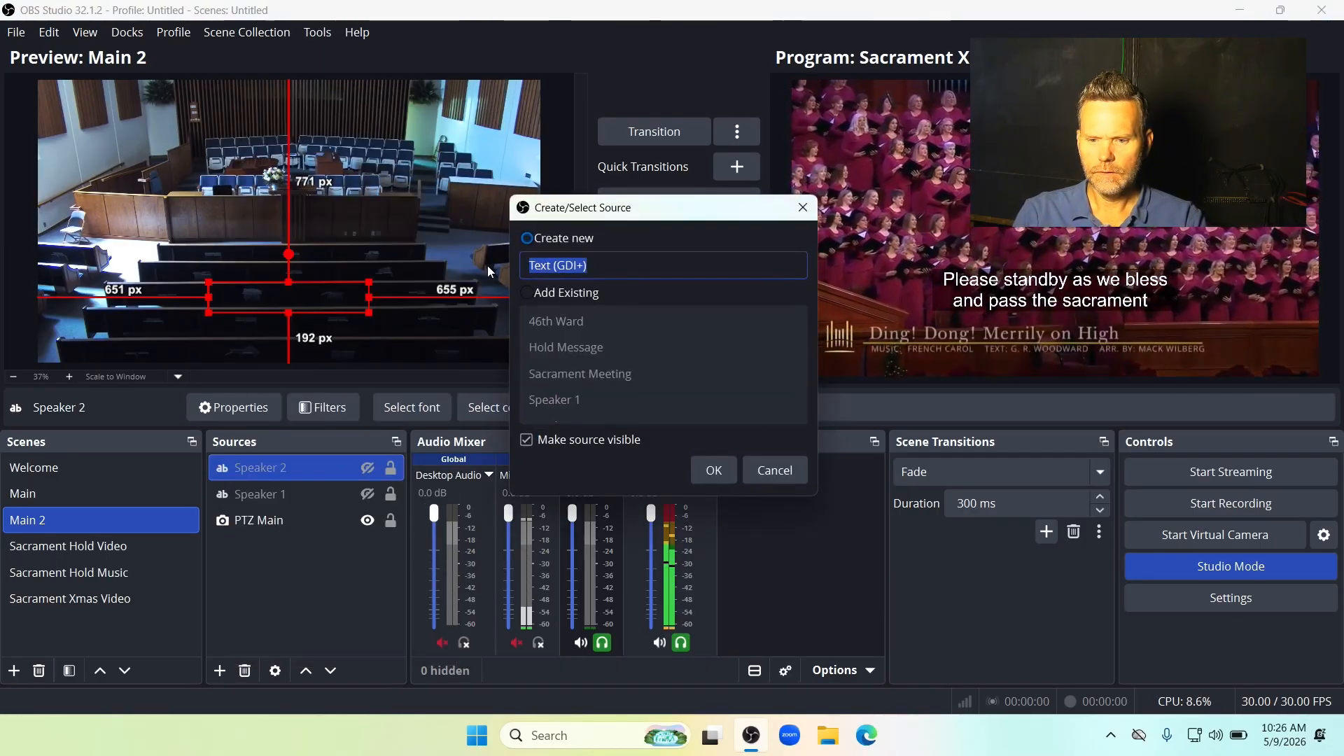
{"action": "type", "text": "Speaker 3"}
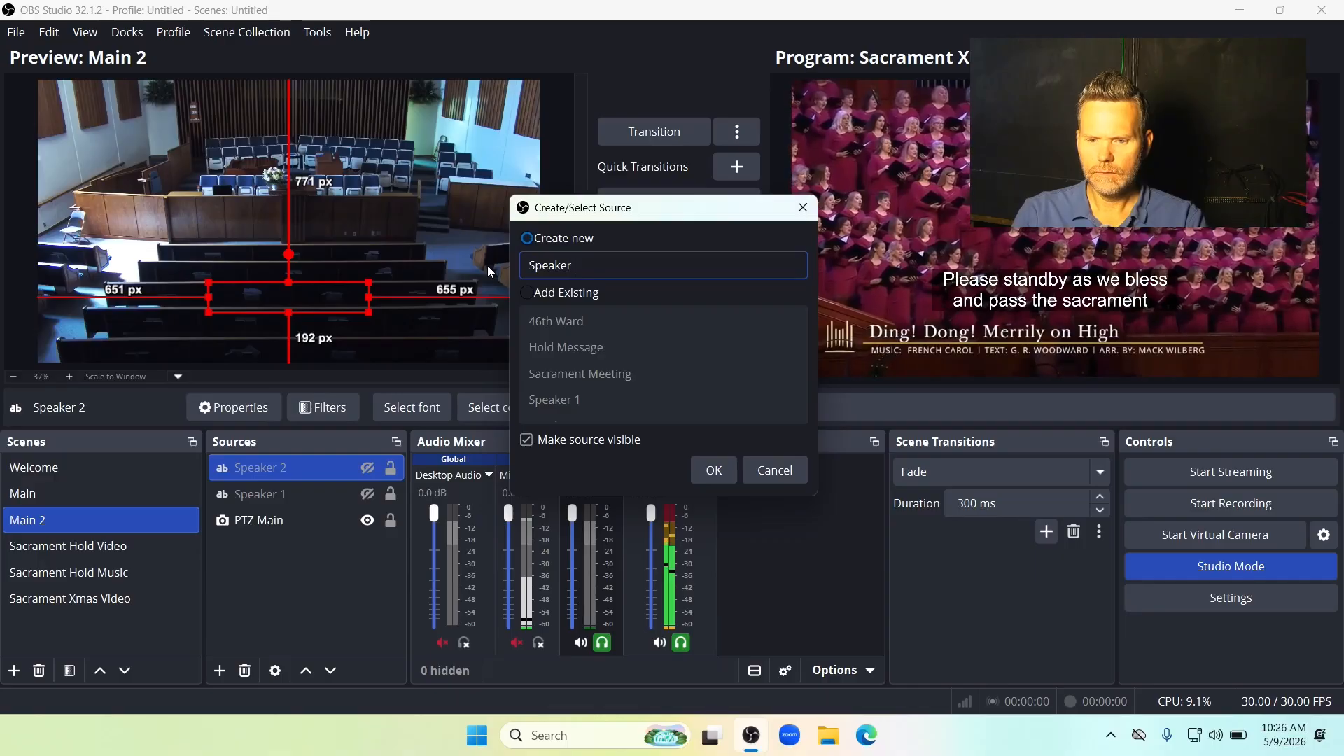
{"action": "left_click", "coordinate": [713, 470]}
- Enter "Speaker 3" as the new source's text and set its background opacity to 70%
{"action": "left_click", "coordinate": [596, 453]}
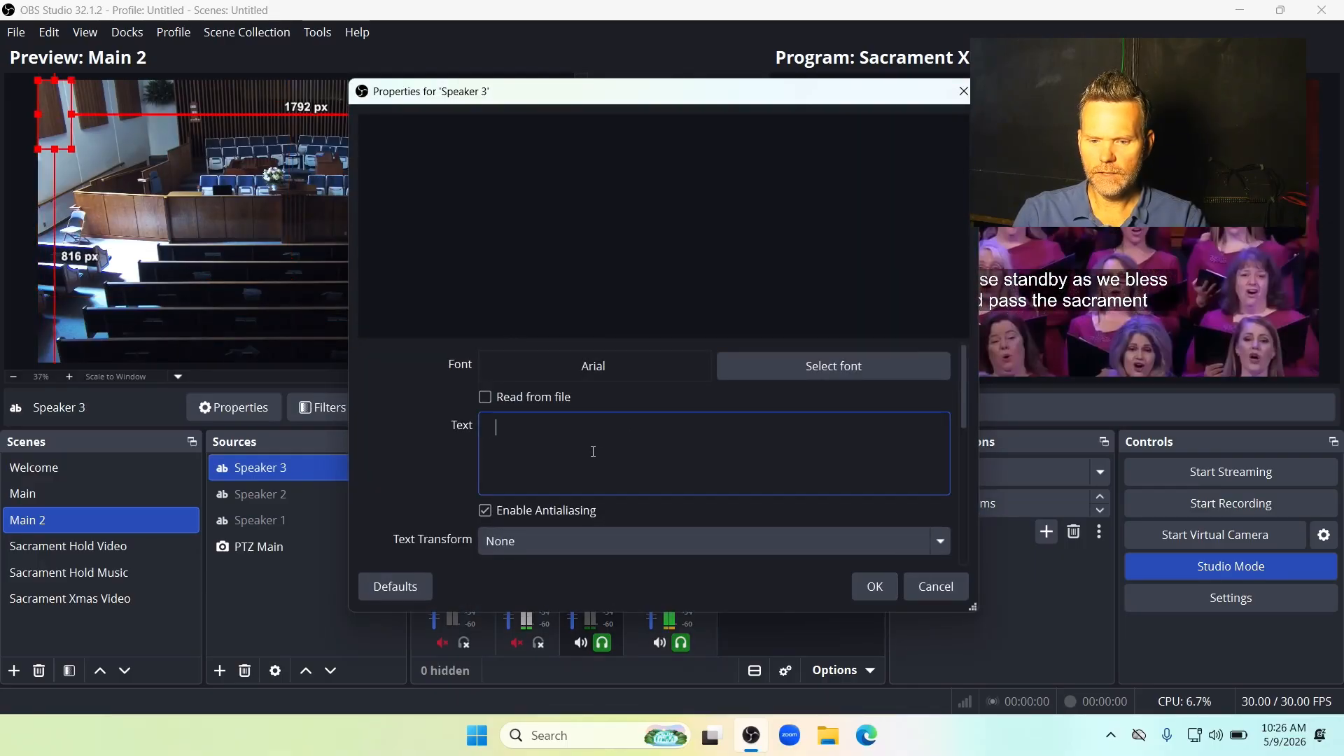
{"action": "type", "text": "Speaker 3"}
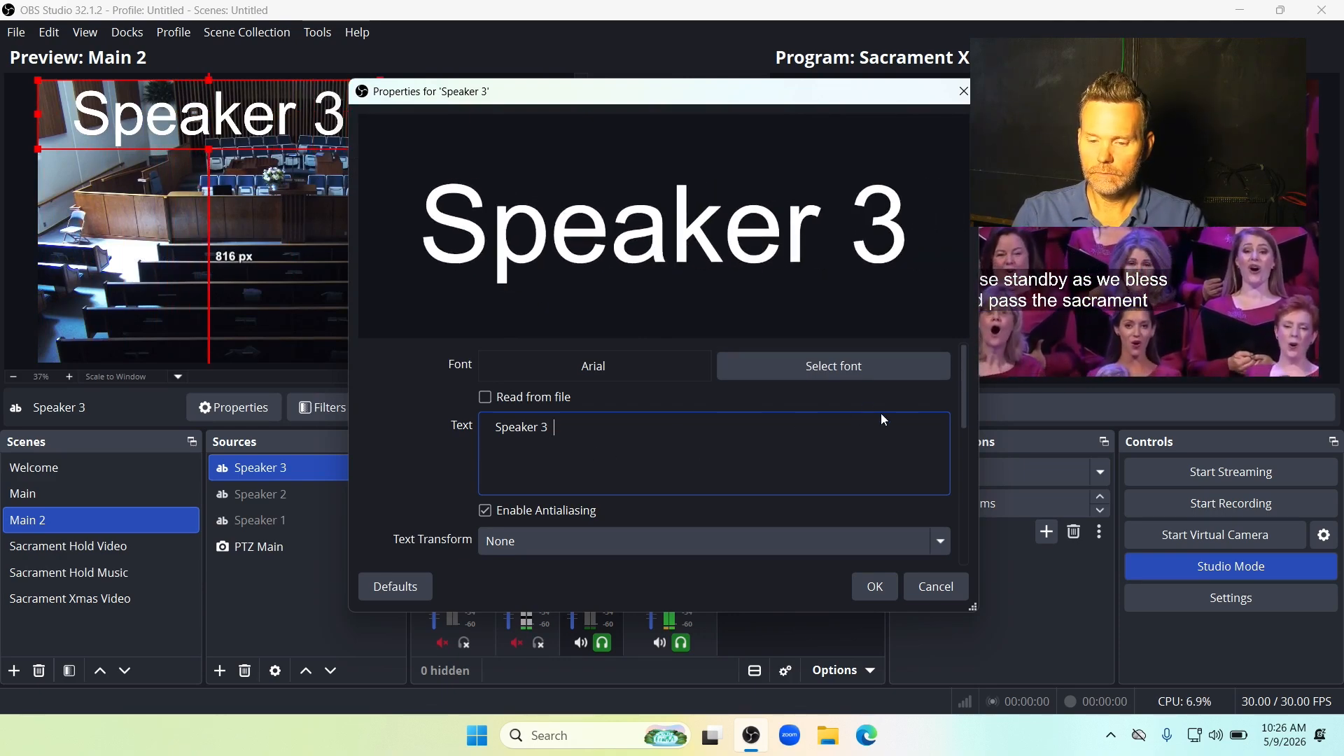
{"action": "left_click_drag", "start_coordinate": [965, 405], "coordinate": [962, 494]}
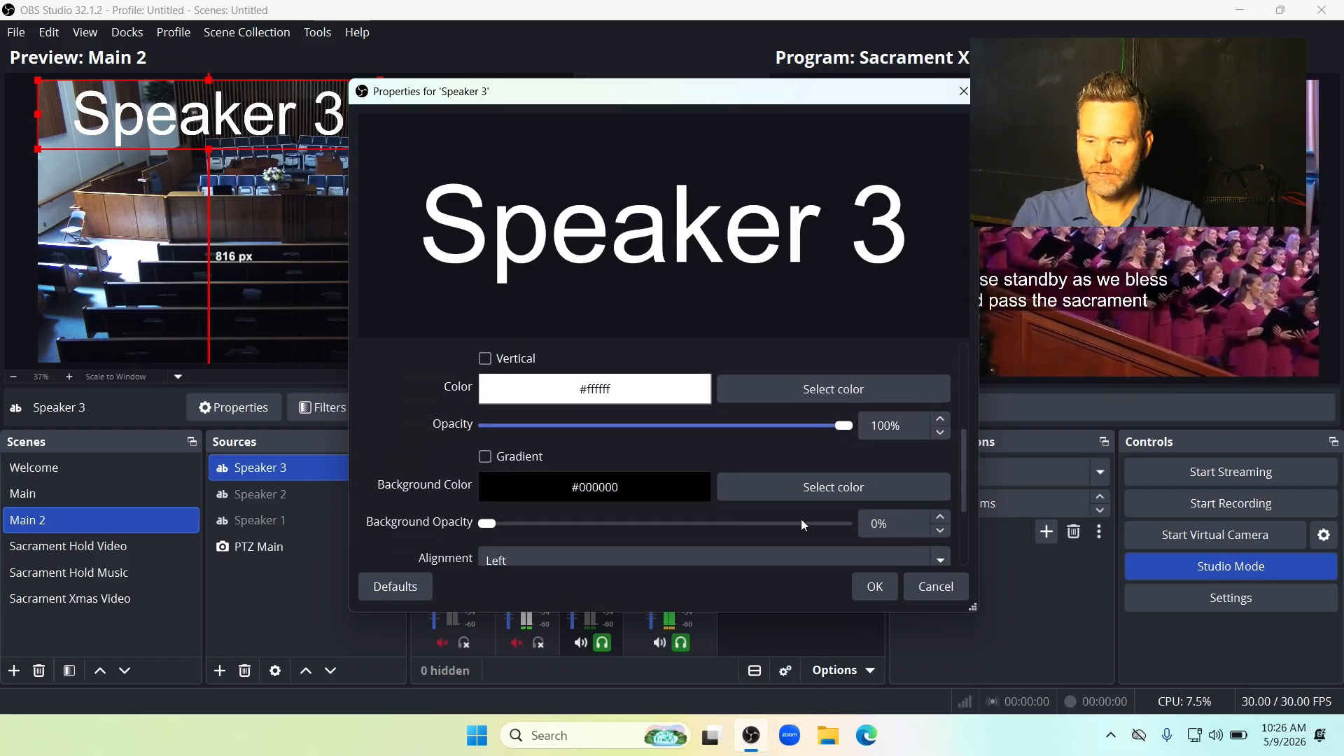
{"action": "left_click", "coordinate": [759, 524]}
{"action": "left_click_drag", "start_coordinate": [758, 527], "coordinate": [737, 528]}
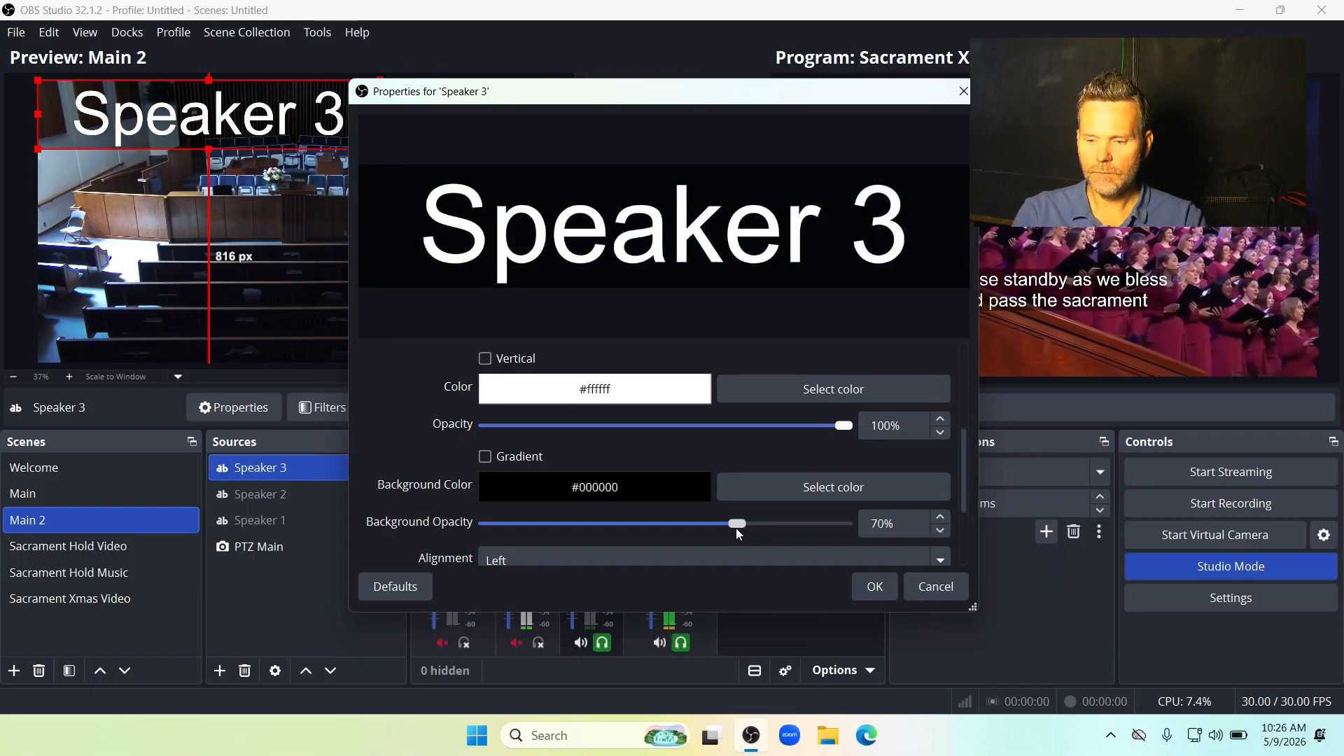
{"action": "left_click", "coordinate": [875, 595]}
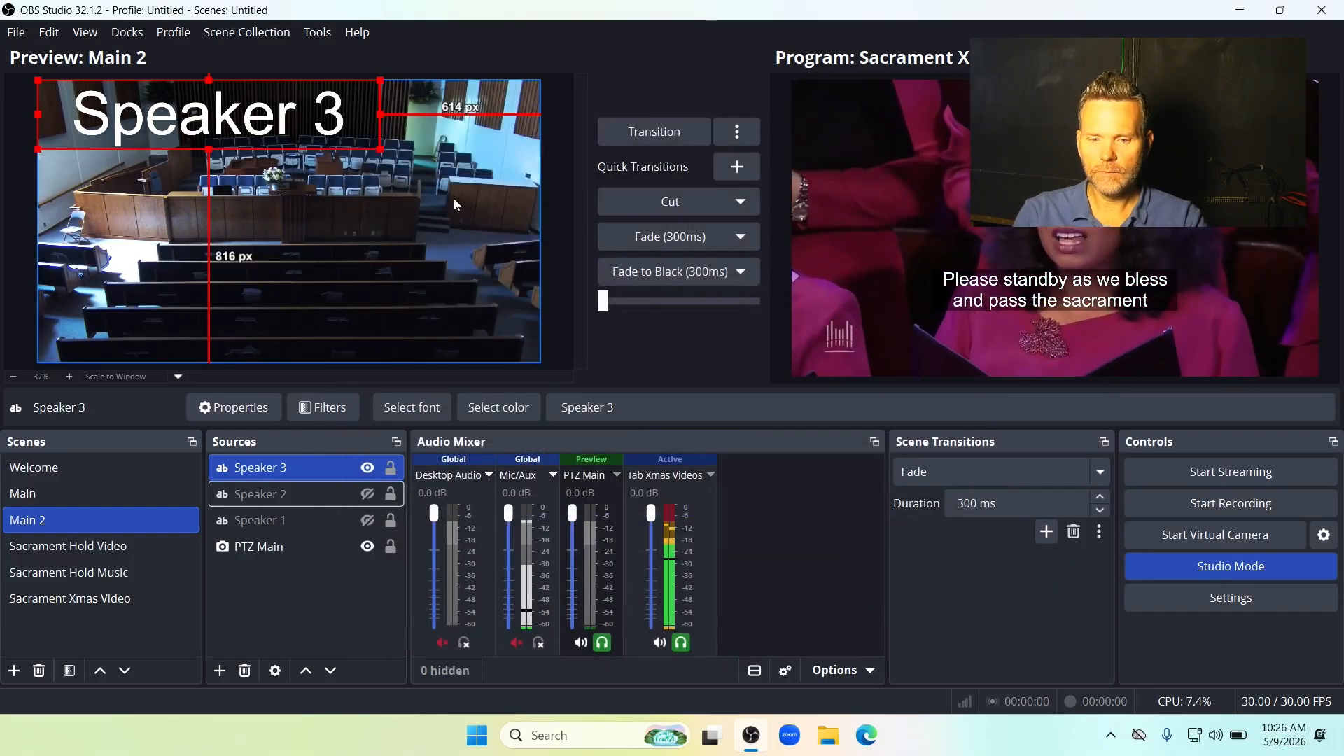
- Shrink the Speaker 3 text and align it over the Speaker 2 title, about 191 px above the frame's bottom edge
{"action": "left_click_drag", "start_coordinate": [384, 161], "coordinate": [346, 320]}
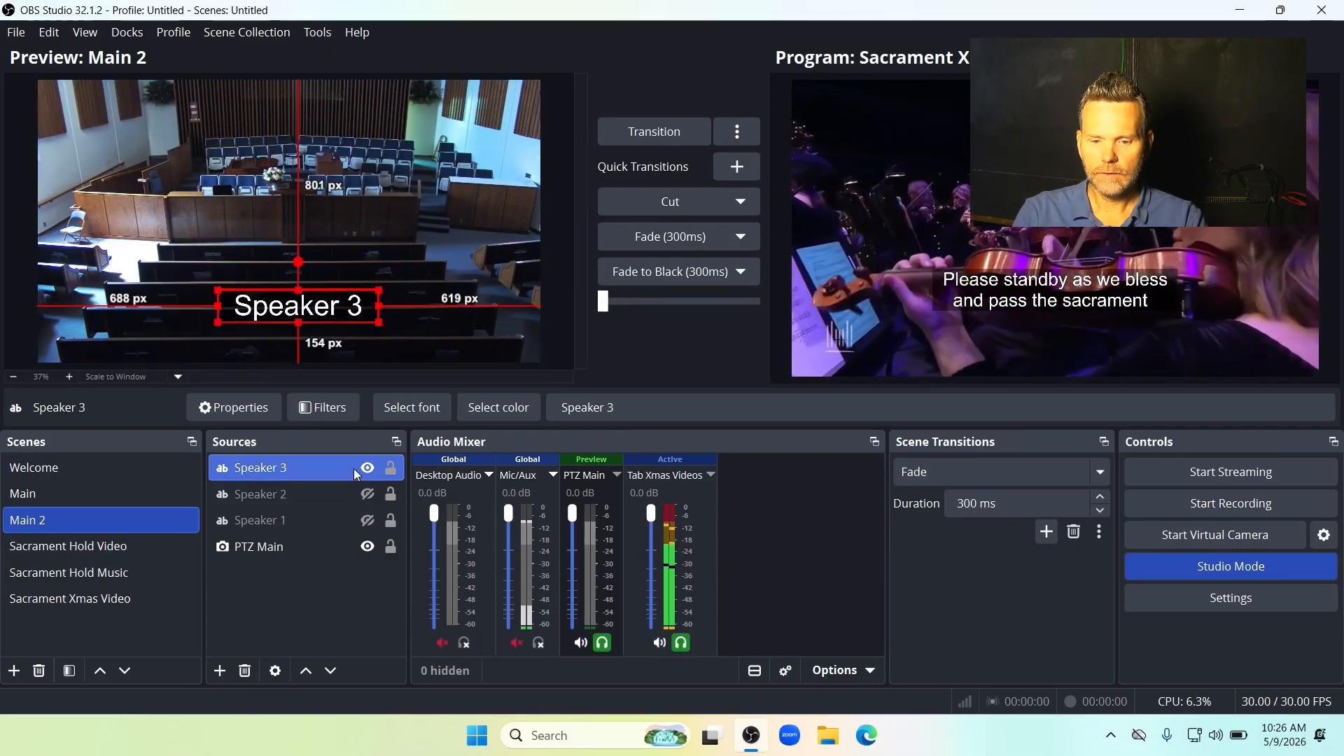
{"action": "left_click", "coordinate": [367, 494]}
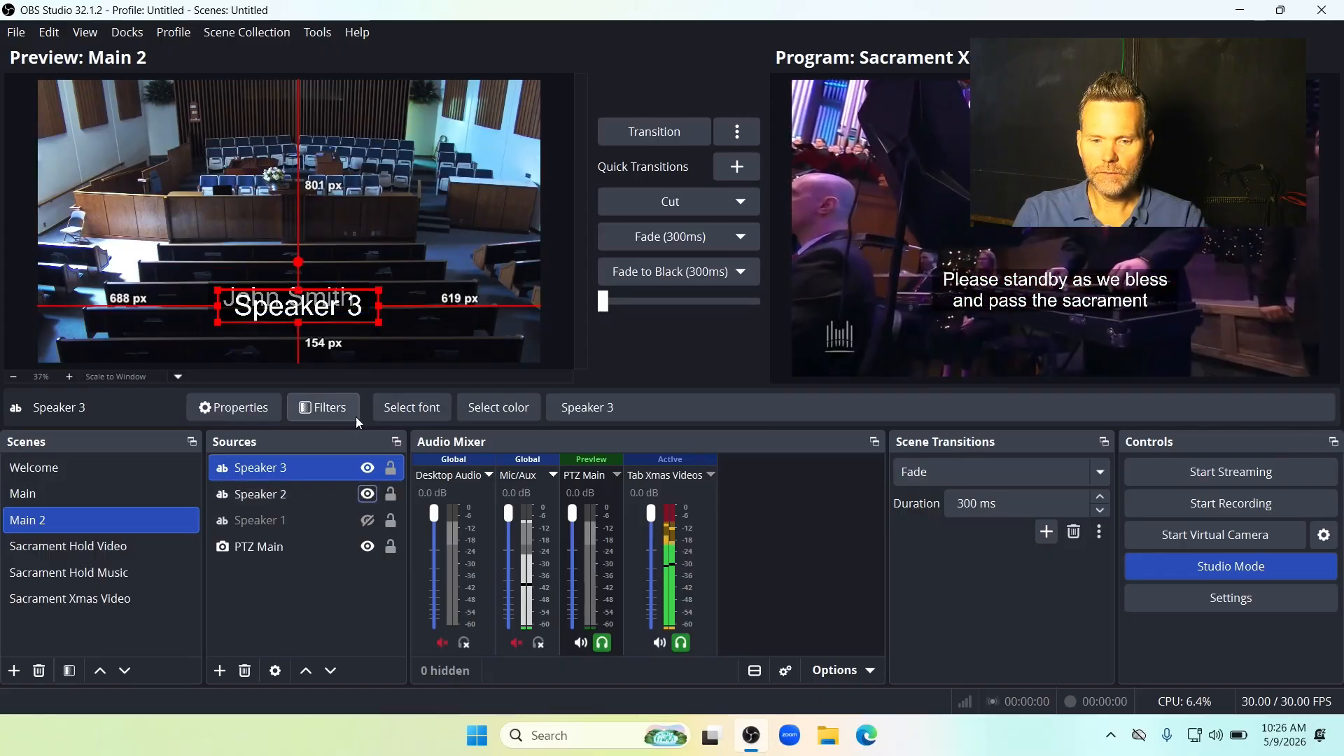
{"action": "mouse_move", "coordinate": [340, 325]}
{"action": "left_mouse_down"}
{"action": "mouse_move", "coordinate": [332, 301]}
{"action": "mouse_move", "coordinate": [360, 311]}
{"action": "left_mouse_up"}
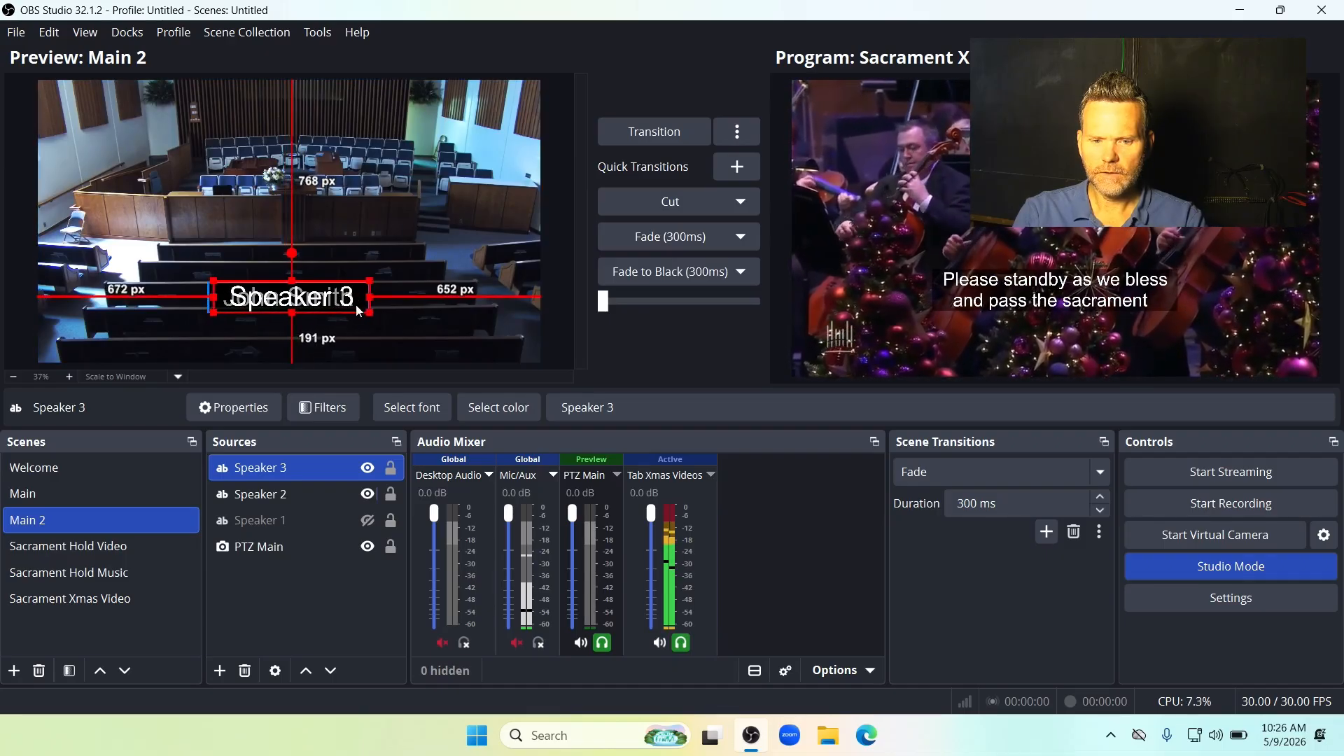
- Hide the Speaker 3 and Speaker 2 titles and show only the Speaker 1 title in Main 2
{"action": "left_click", "coordinate": [369, 472]}
{"action": "left_click", "coordinate": [369, 494]}
{"action": "left_click", "coordinate": [330, 608]}
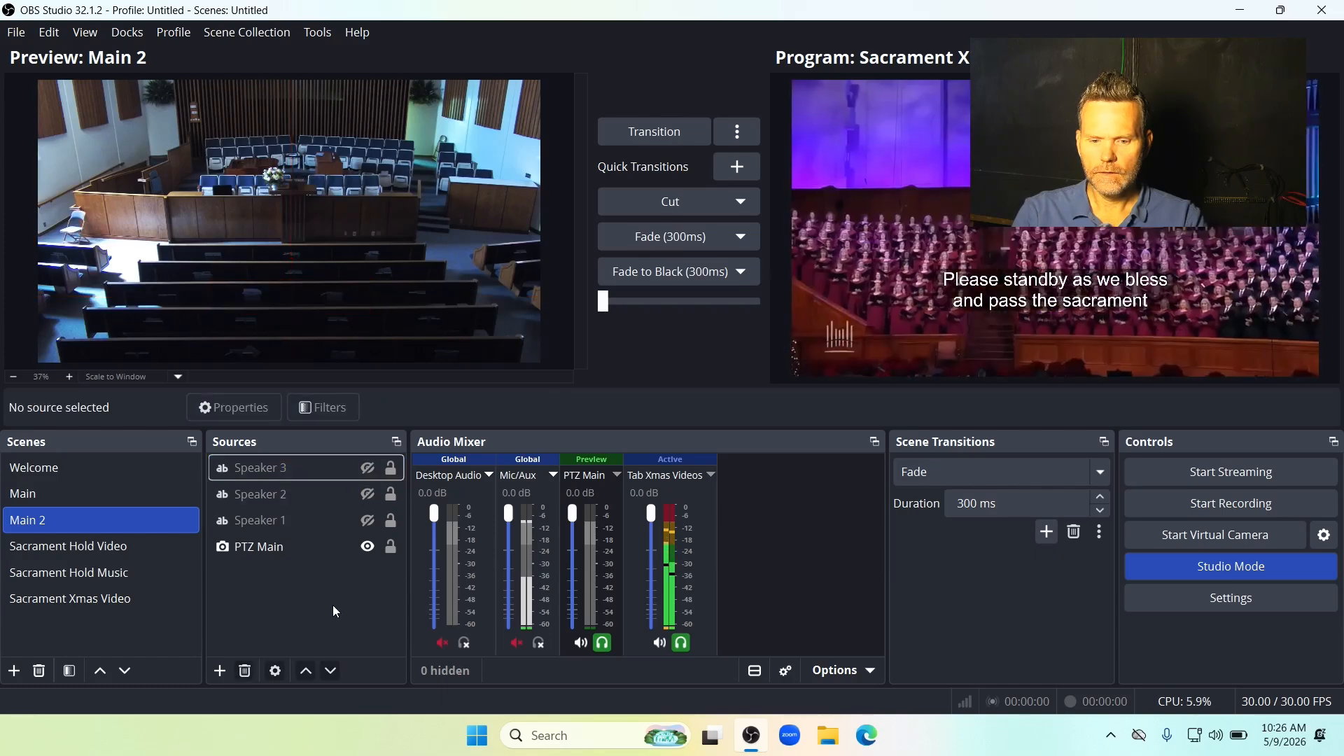
{"action": "left_click", "coordinate": [367, 521]}
{"action": "left_click", "coordinate": [368, 521]}
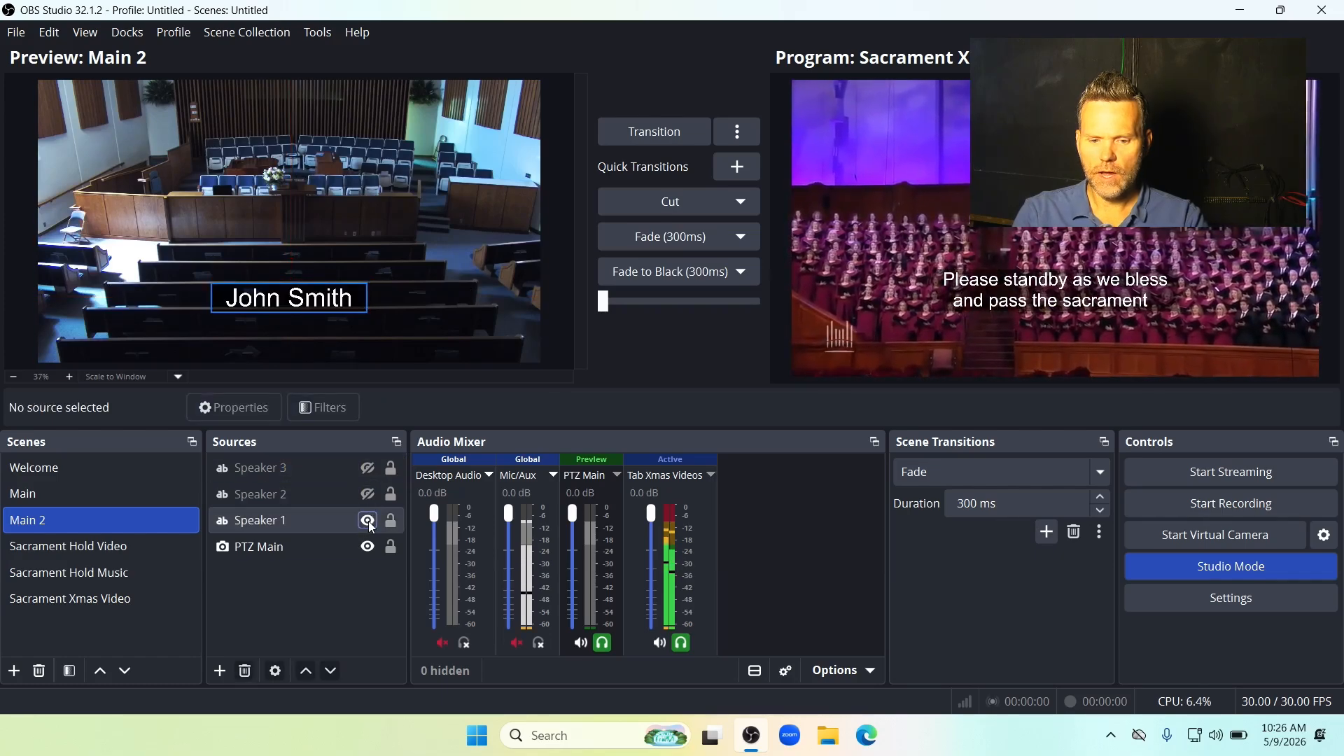
- Load the Main scene in the preview and transition it to the program output
{"action": "left_click", "coordinate": [72, 489]}
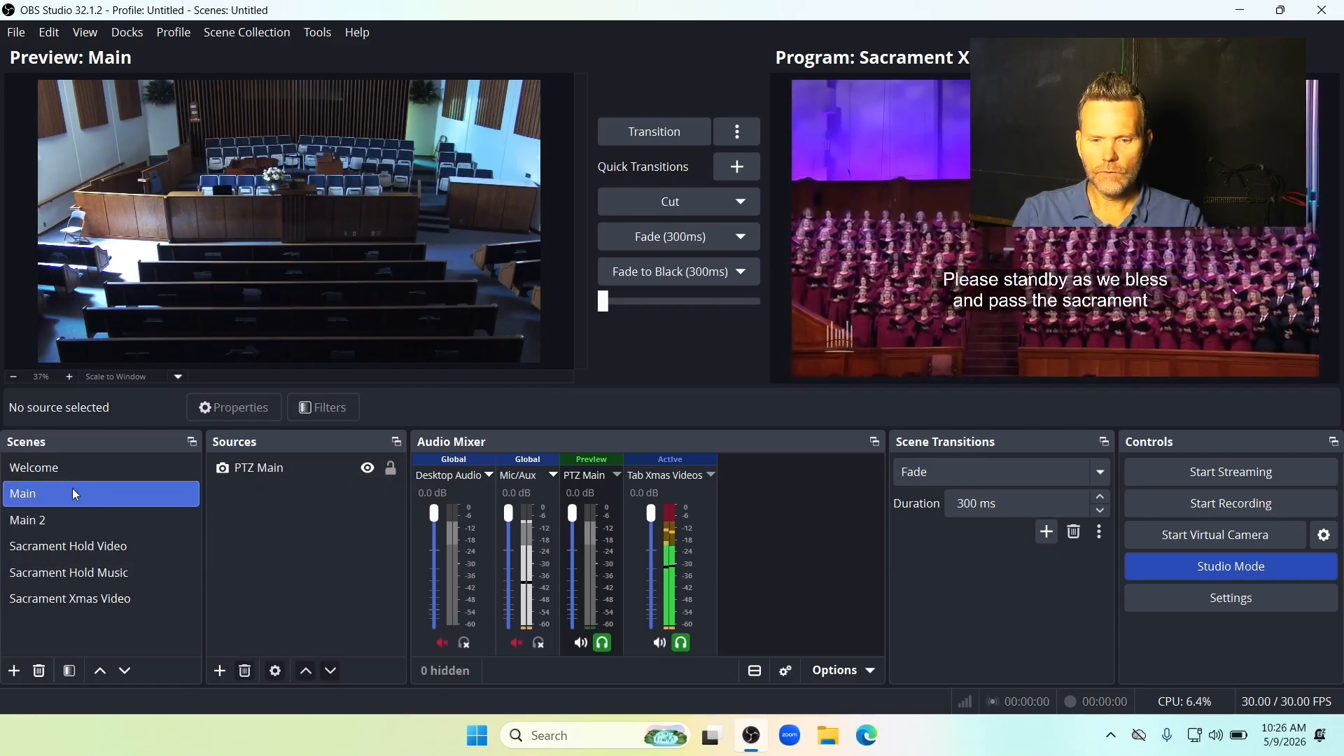
{"action": "left_click", "coordinate": [637, 123]}
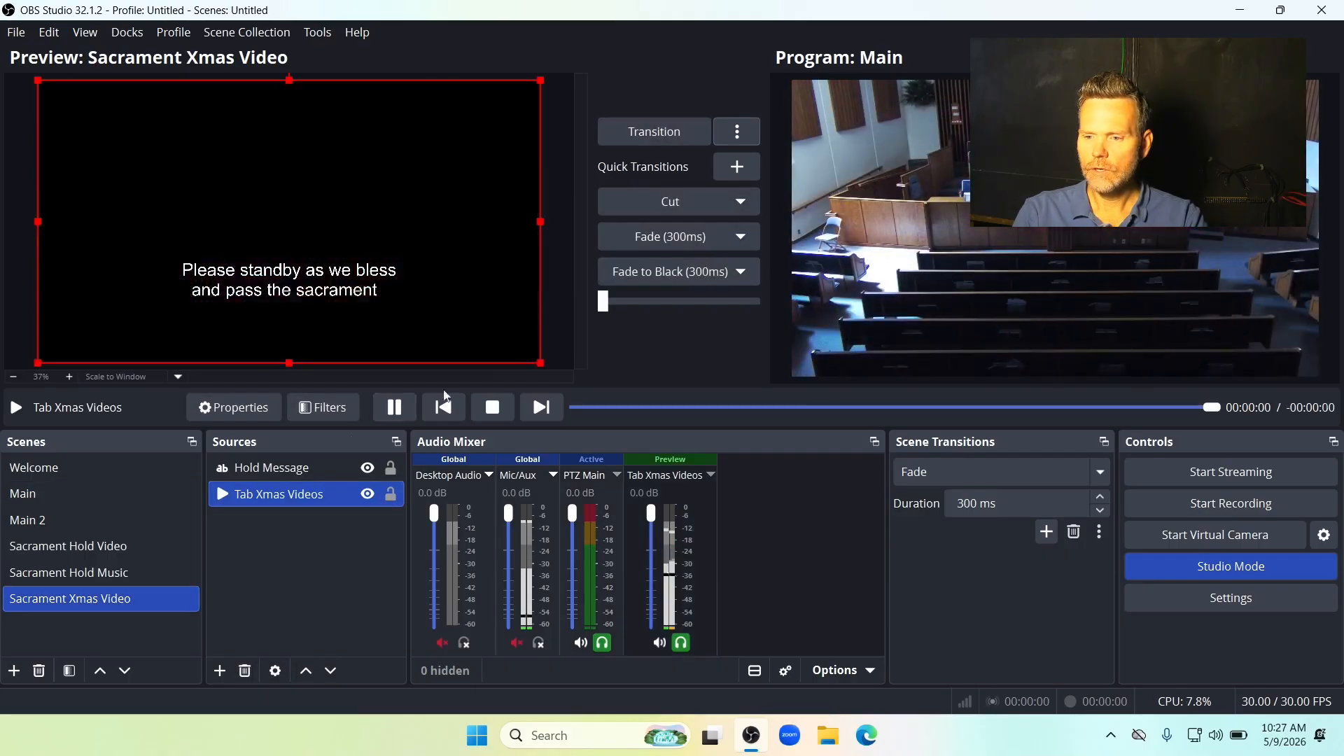
- Load Main 2 in the preview and test the transition to it and back to Main
{"action": "left_click", "coordinate": [76, 518]}
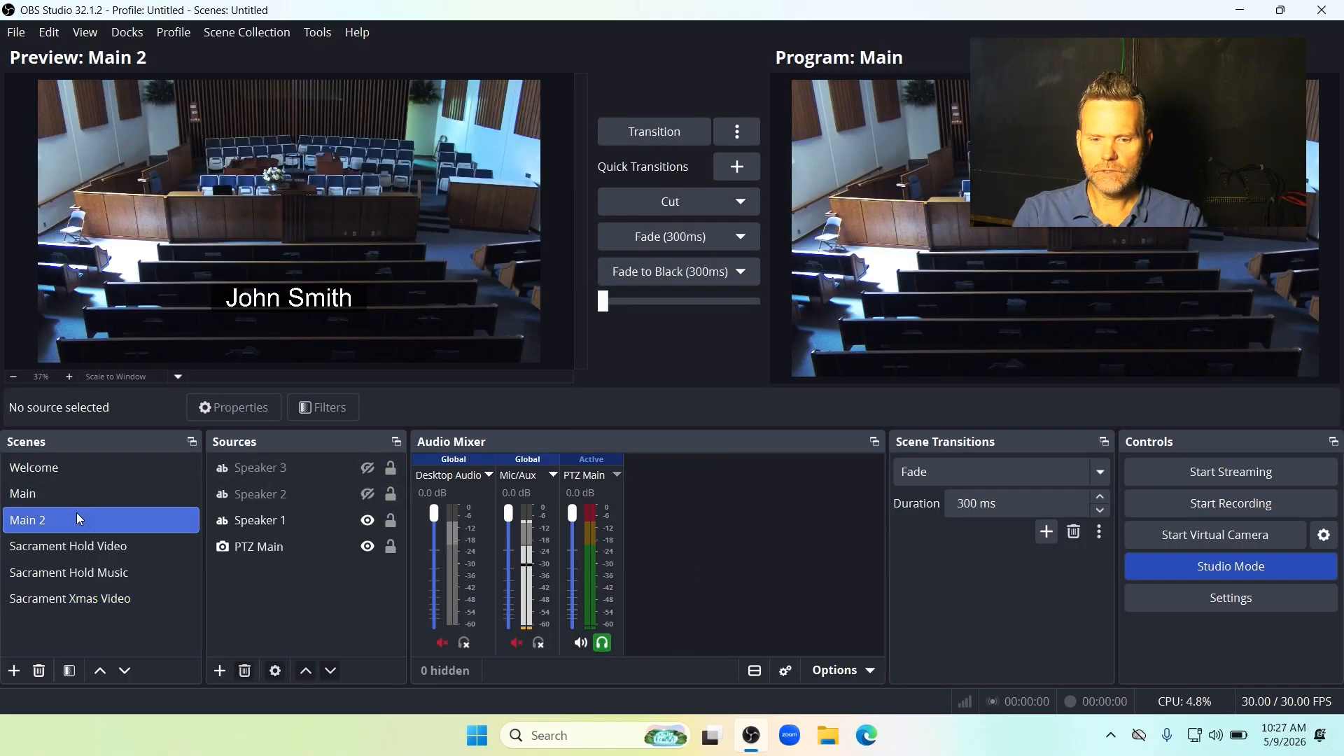
{"action": "left_click", "coordinate": [658, 134]}
{"action": "left_click", "coordinate": [649, 137]}
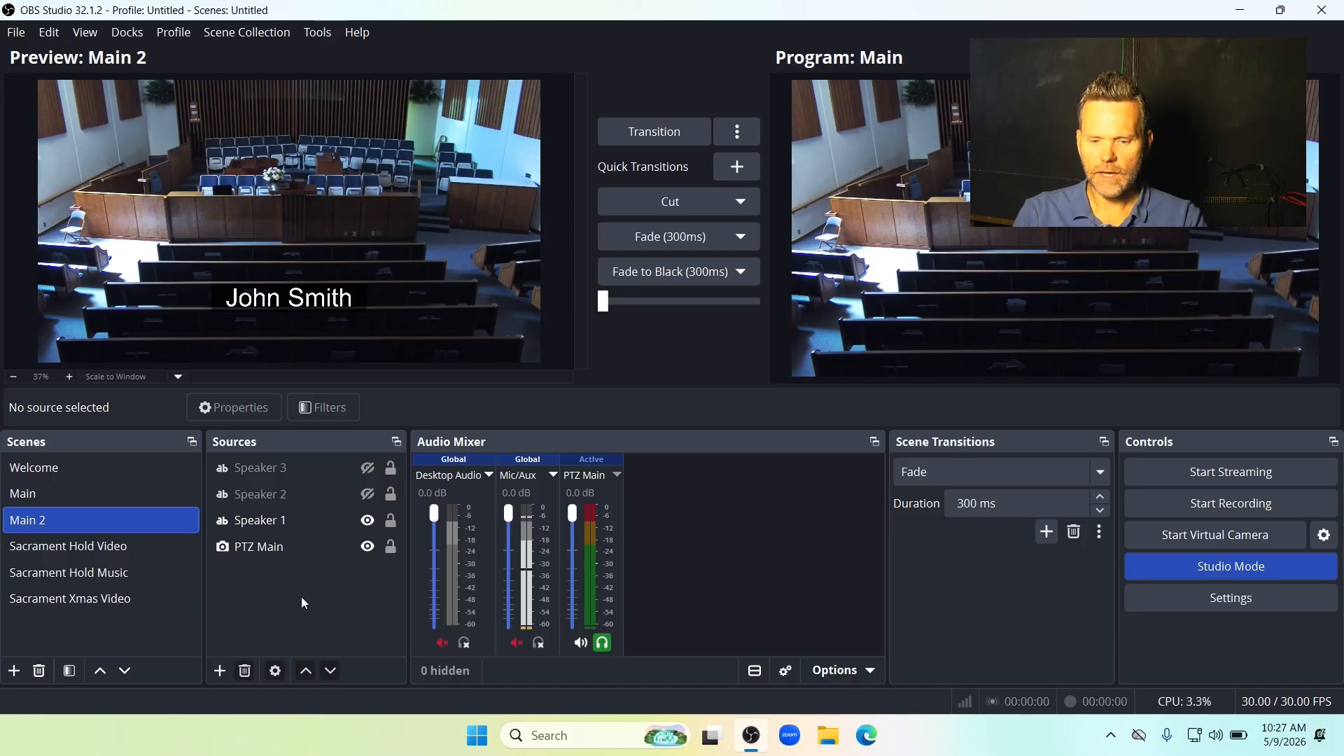
- Add a new Text (GDI+) source named Bishop to the Main 2 scene
{"action": "left_click", "coordinate": [229, 664]}
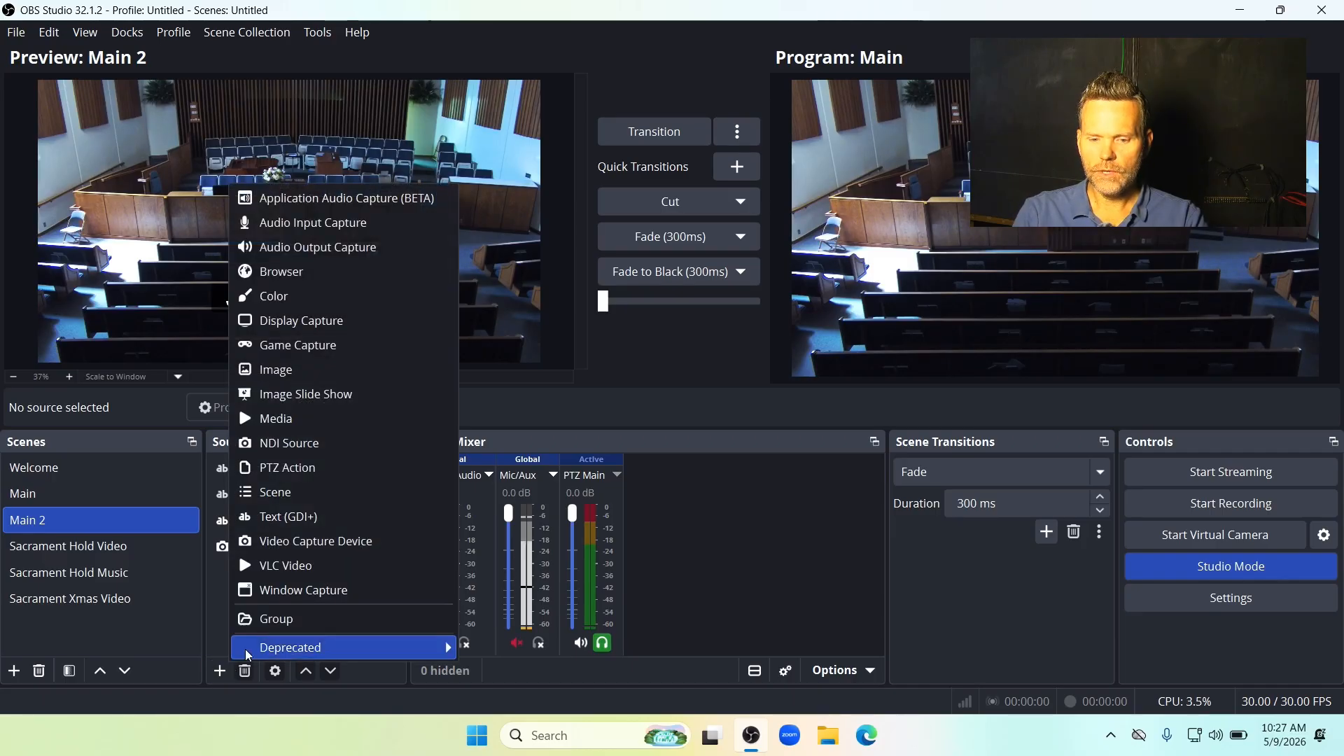
{"action": "left_click", "coordinate": [295, 523]}
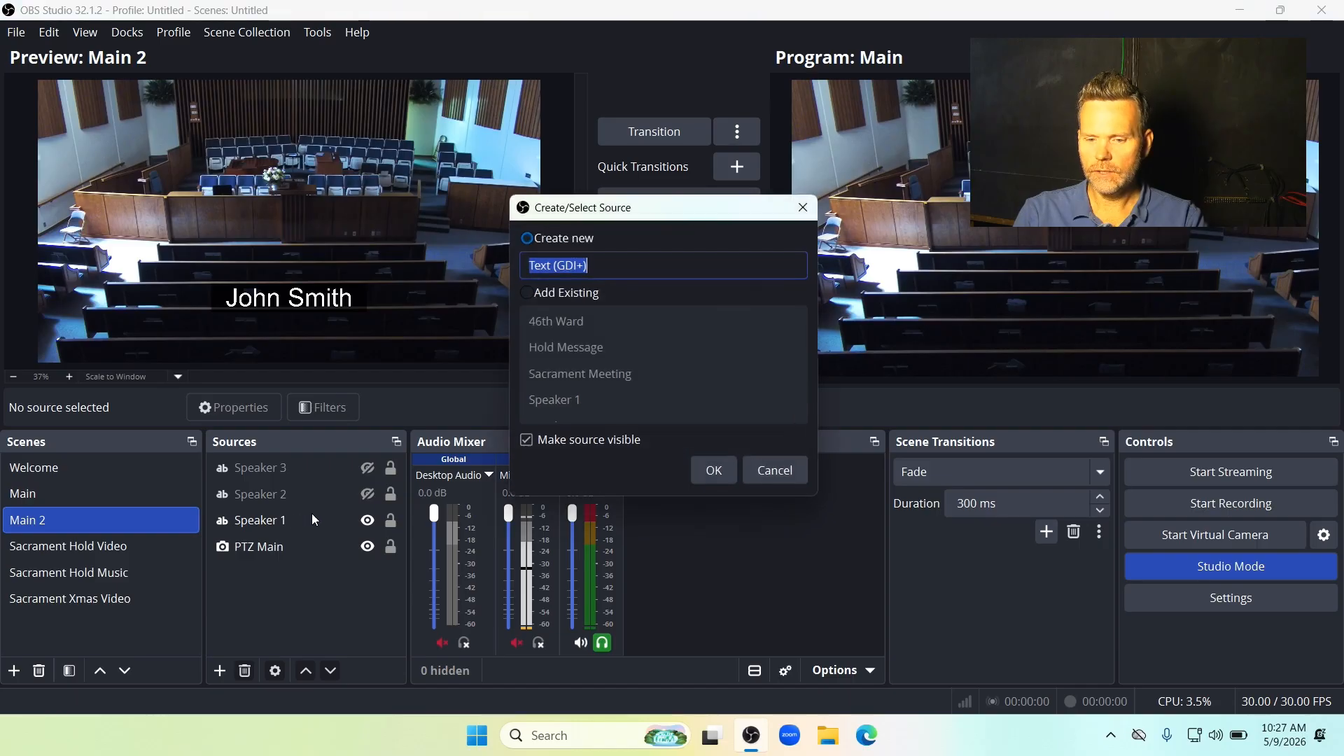
{"action": "type", "text": "Bishop"}
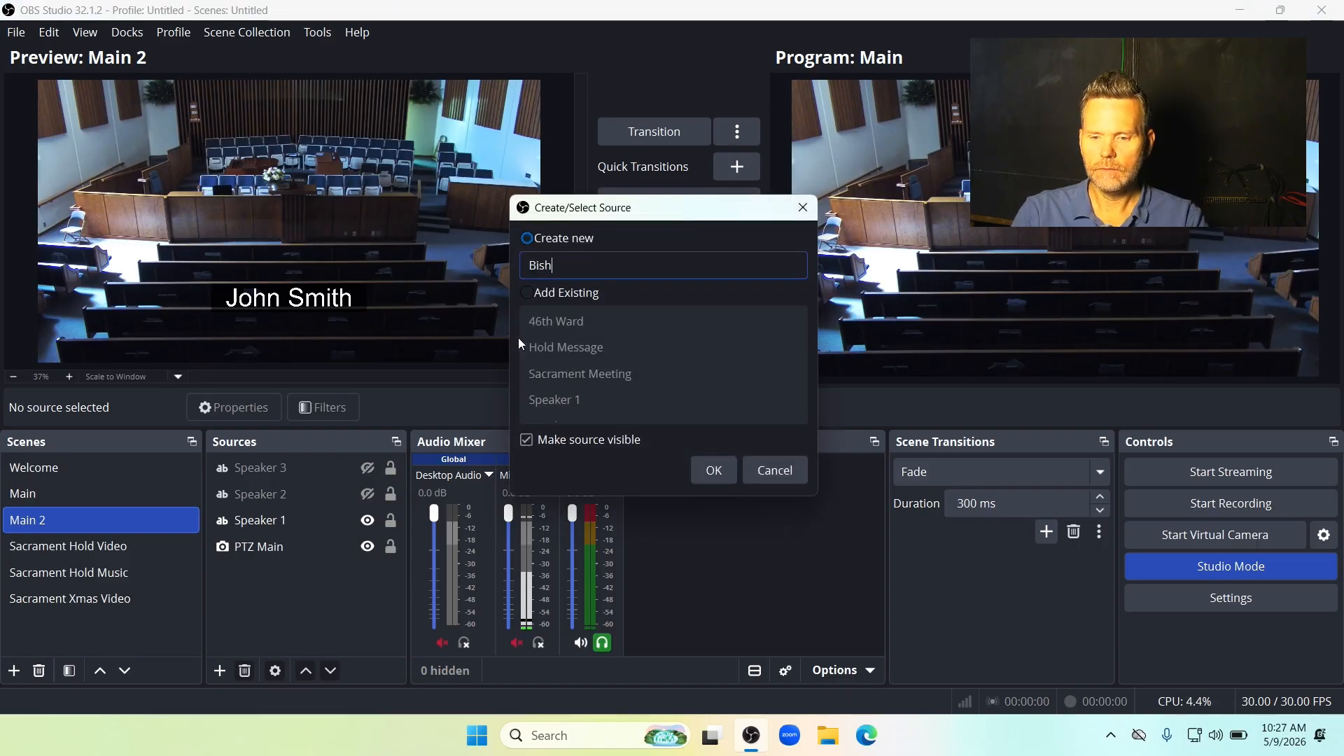
{"action": "left_click", "coordinate": [710, 479]}
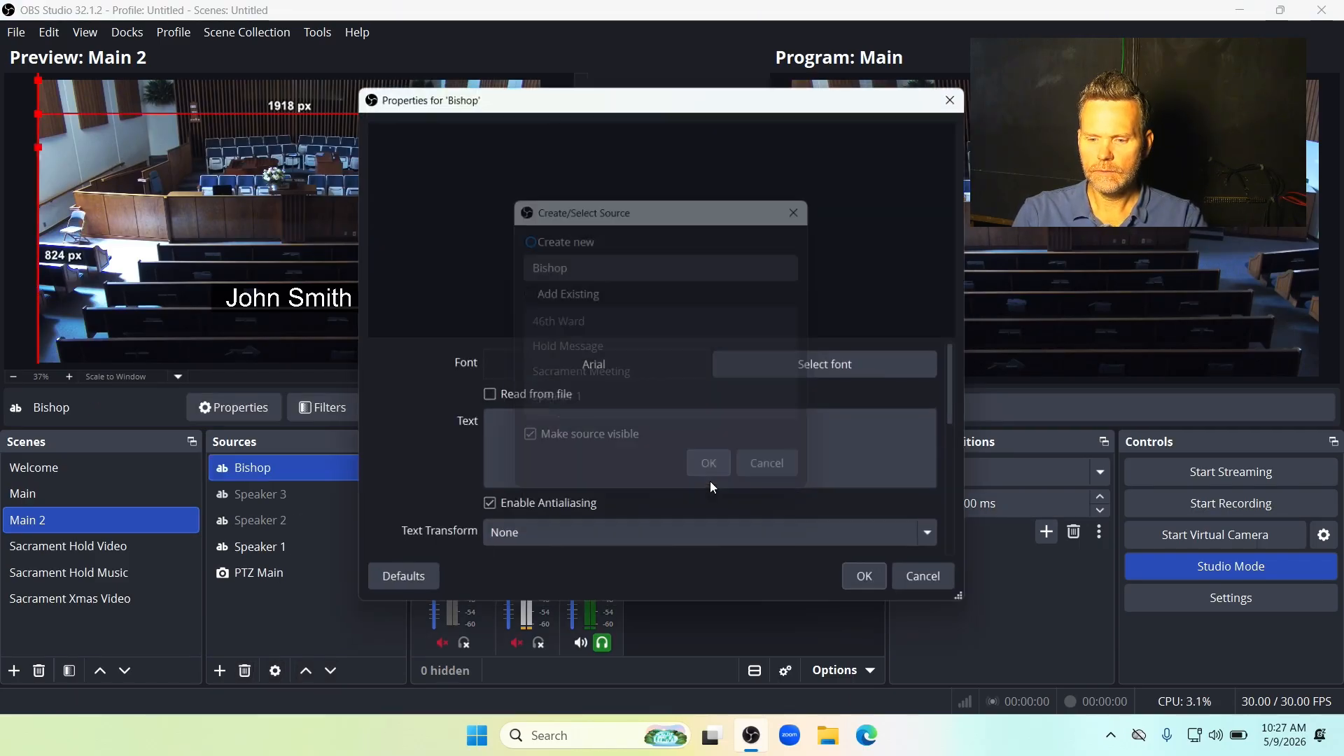
- Enter the bishop's title and surname as the Bishop source's text and set its background opacity to 70%
{"action": "left_click", "coordinate": [565, 434]}
{"action": "type", "text": "Bishop"}
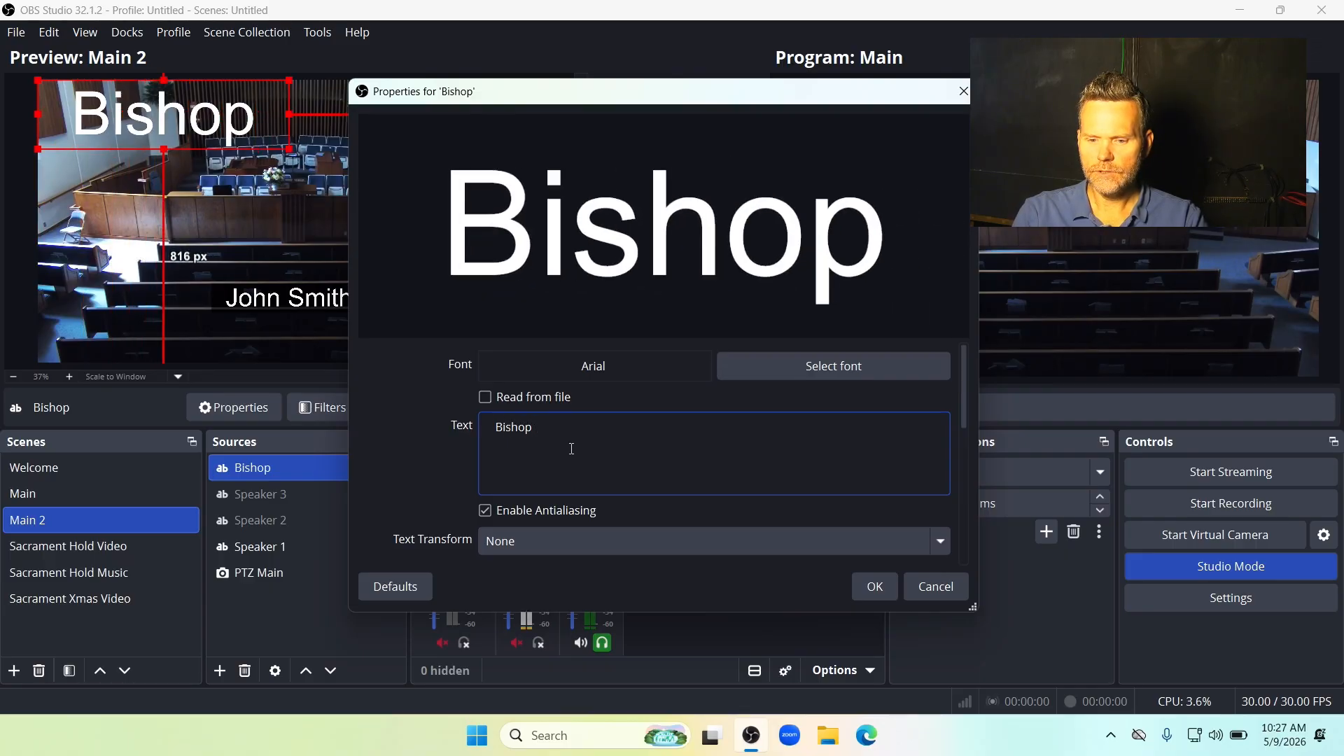
{"action": "key", "text": "BackSpace"}
{"action": "key", "text": "BackSpace"}
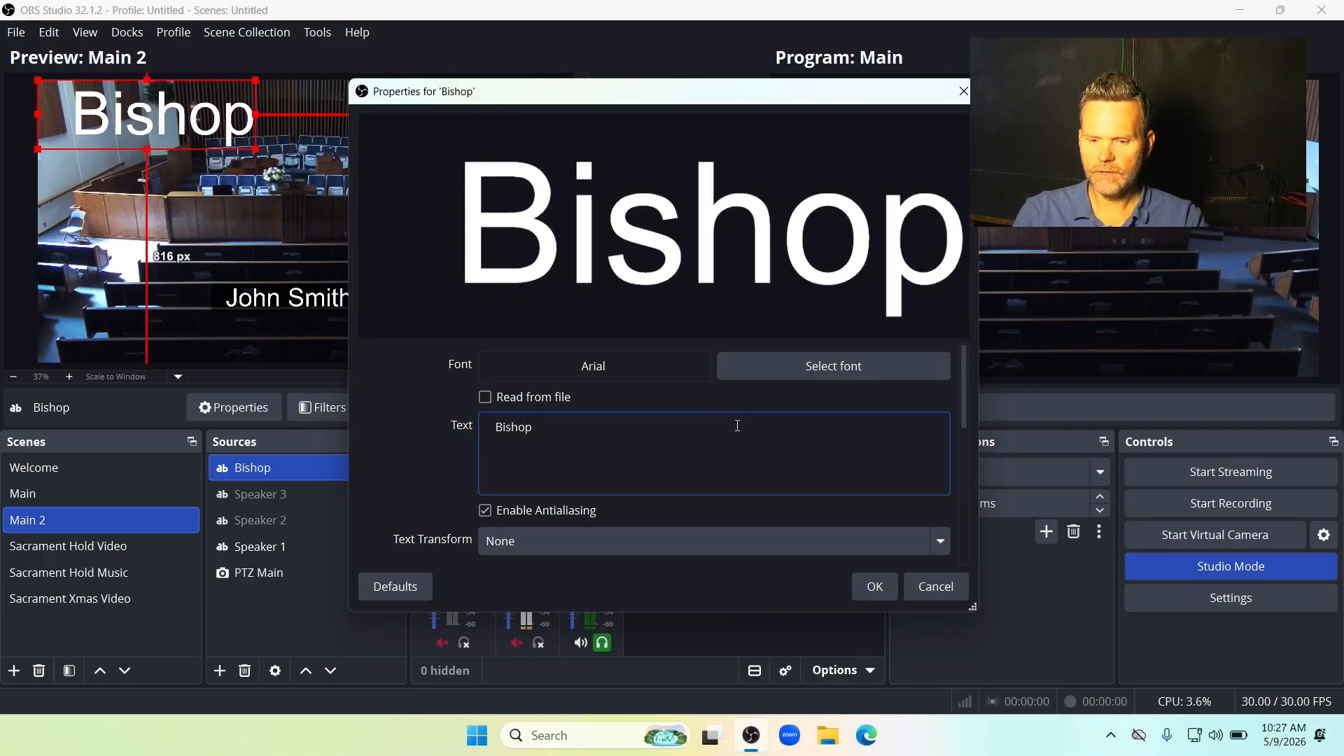
{"action": "type", "text": "Smith"}
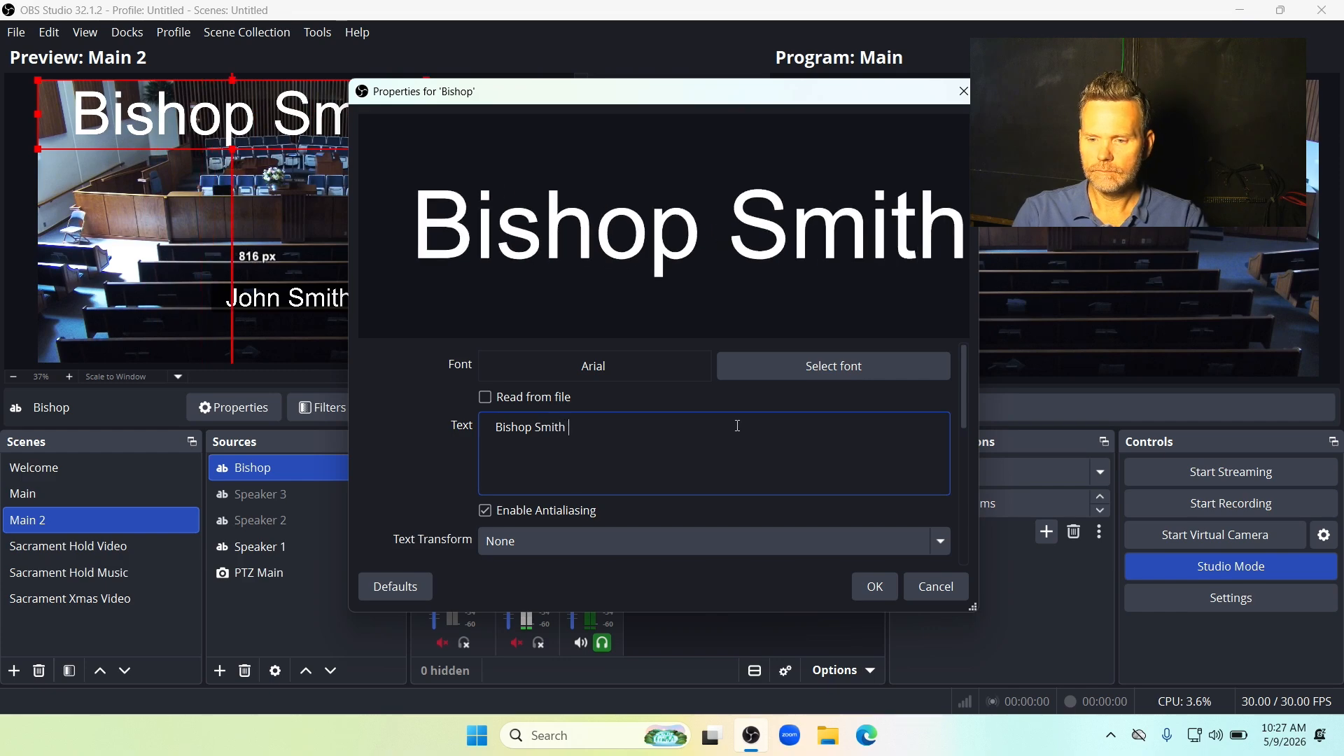
{"action": "left_click_drag", "start_coordinate": [960, 401], "coordinate": [957, 509]}
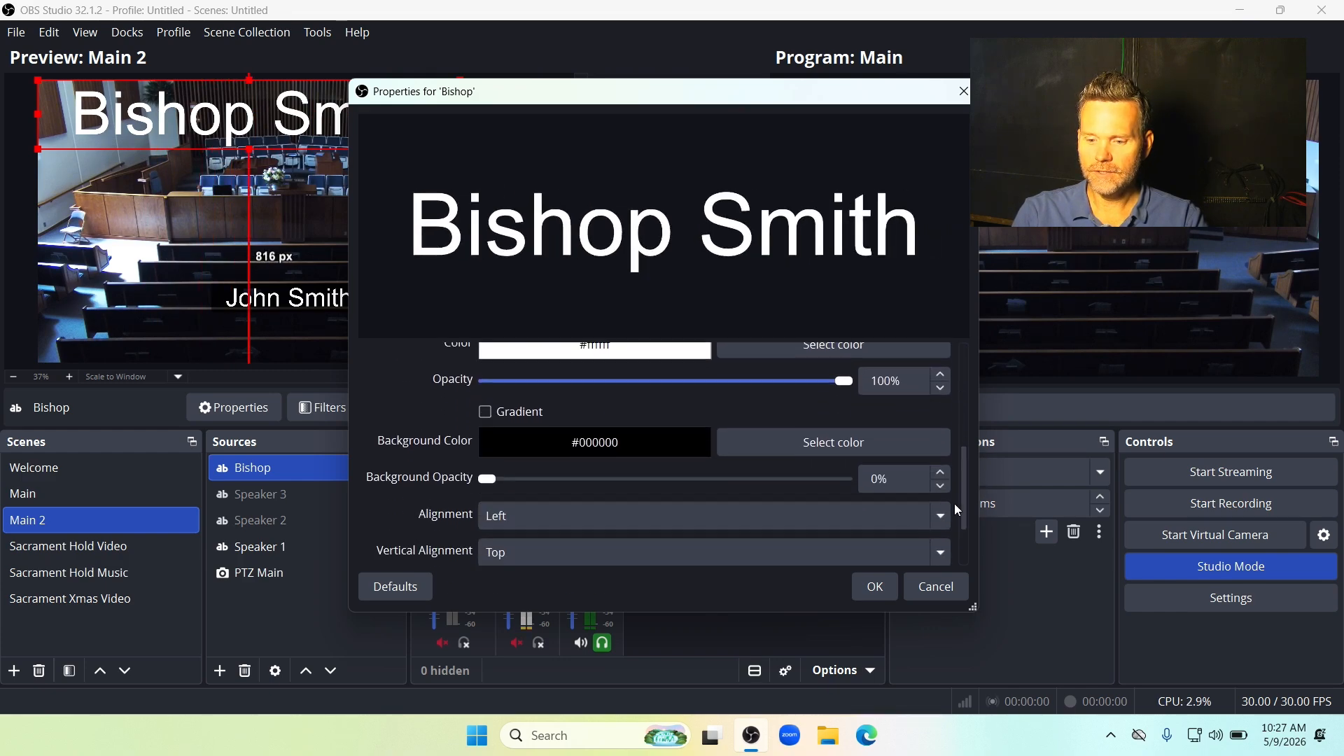
{"action": "left_click", "coordinate": [733, 478]}
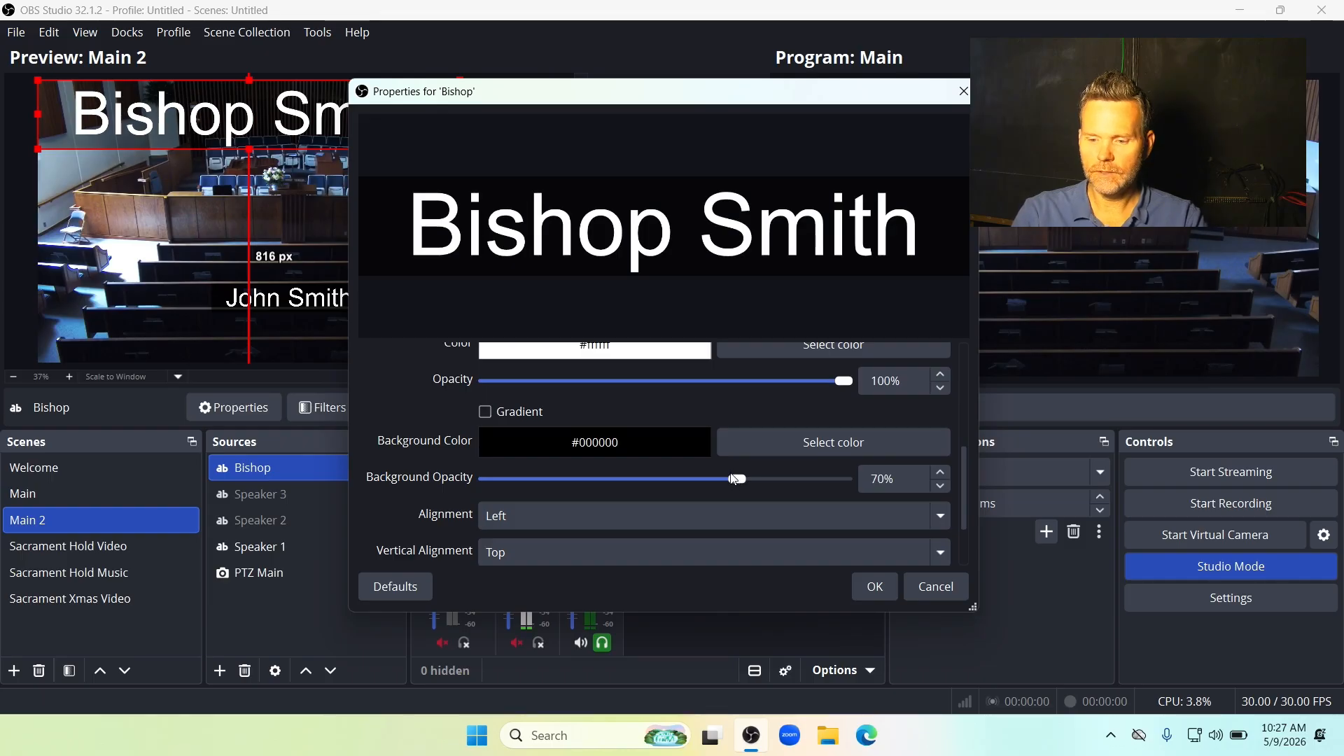
{"action": "left_click", "coordinate": [886, 592]}
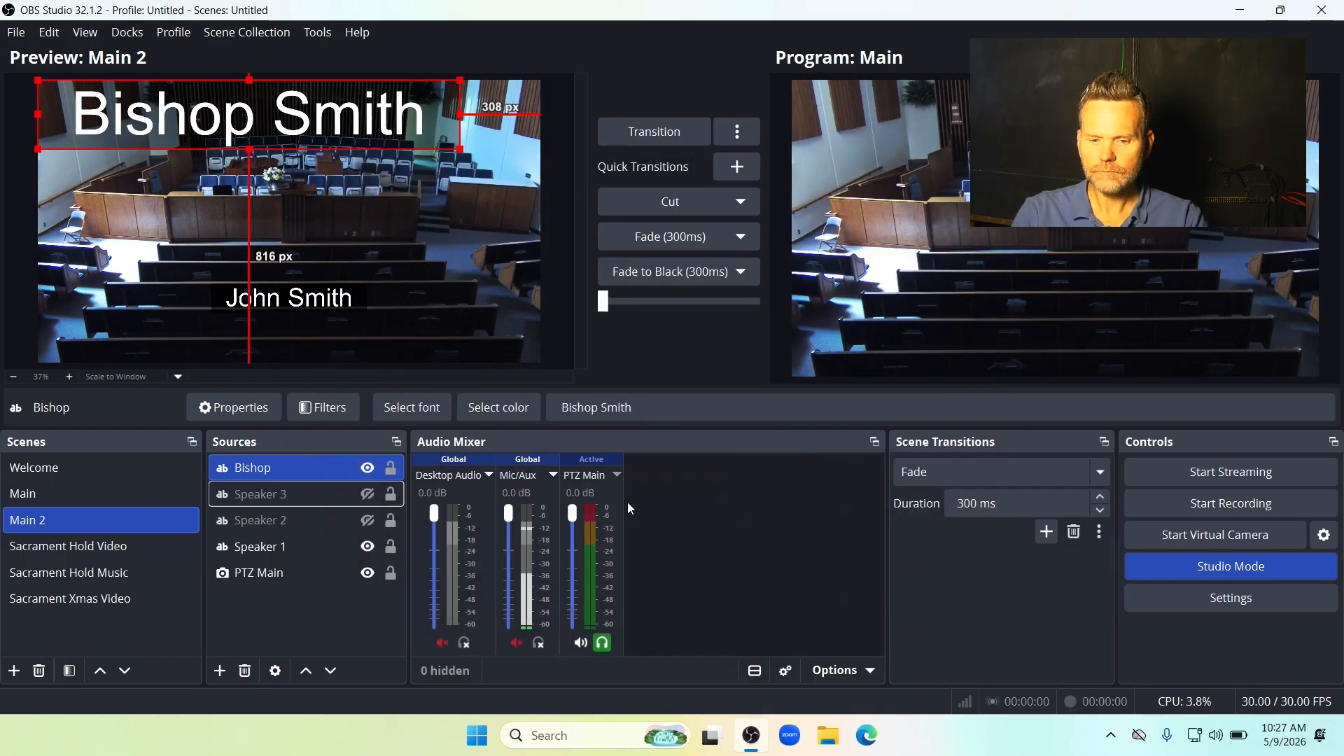
- Shrink the Bishop text, place it over the Speaker 1 title about 191 px above the frame's bottom edge, and hide it
{"action": "left_click_drag", "start_coordinate": [271, 110], "coordinate": [382, 220]}
{"action": "left_click_drag", "start_coordinate": [498, 217], "coordinate": [303, 295]}
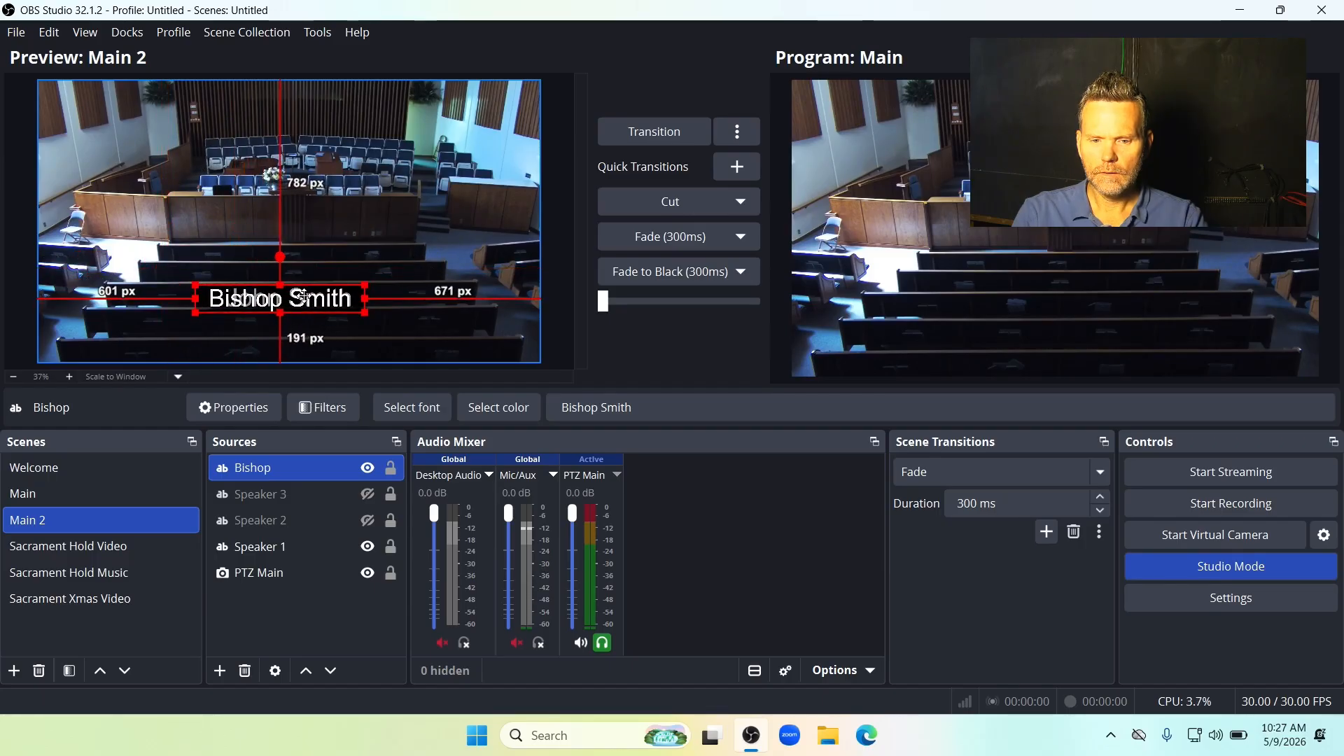
{"action": "left_click", "coordinate": [367, 467]}
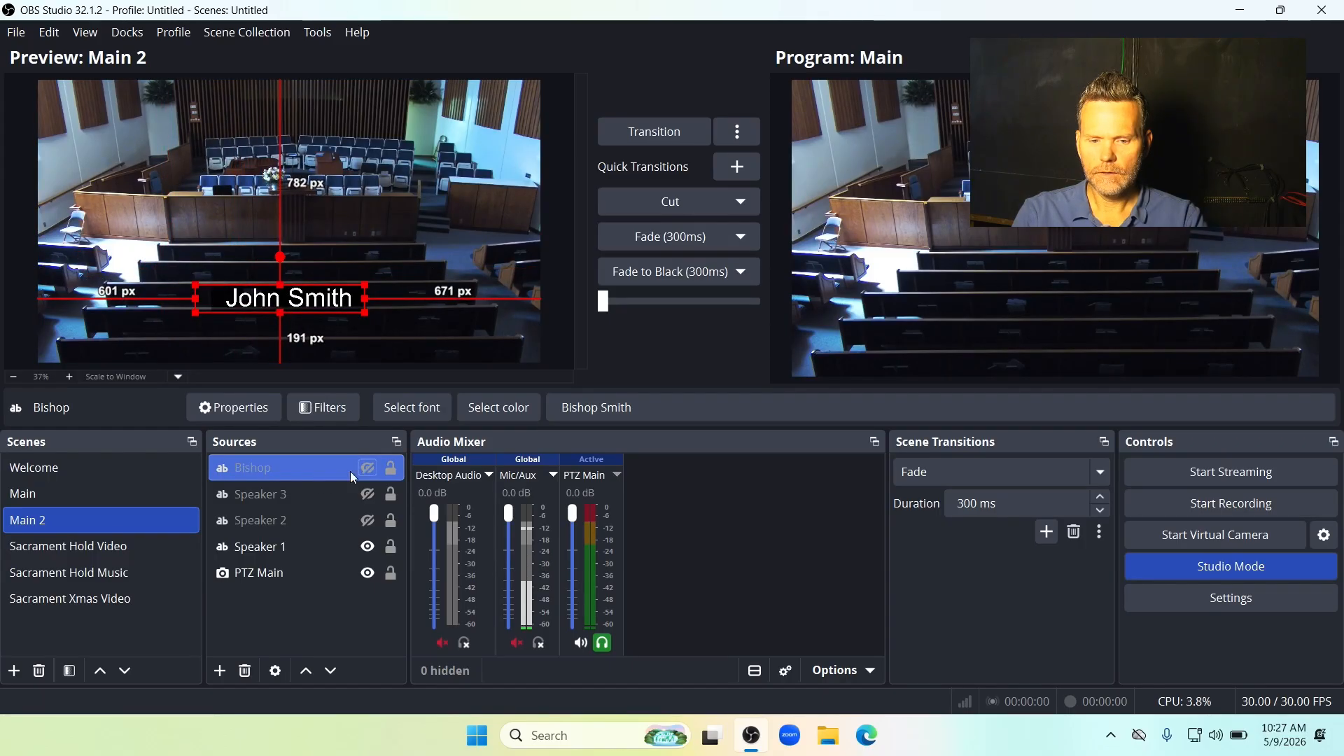
- Add a new Text (GDI+) source named 1st Counselor to the Main 2 scene
{"action": "left_click", "coordinate": [221, 672]}
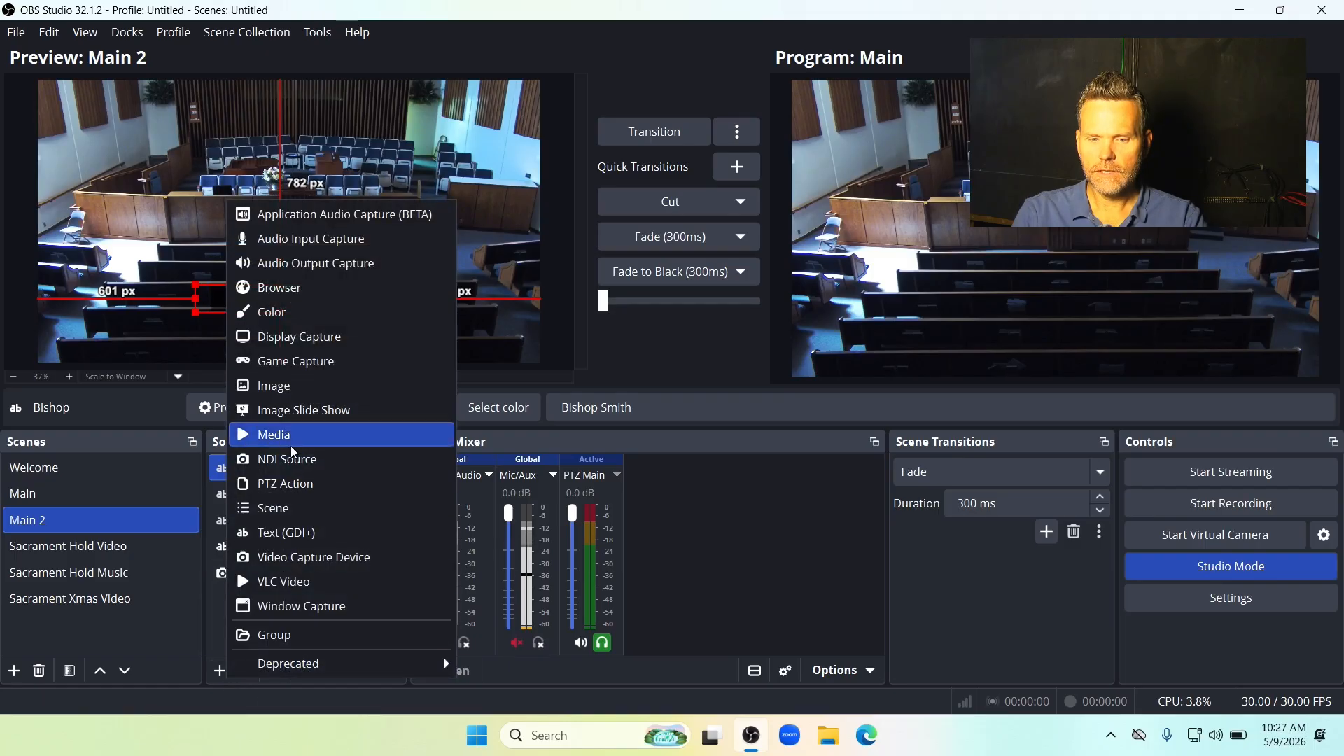
{"action": "left_click", "coordinate": [291, 533]}
{"action": "type", "text": "1st Counselor"}
{"action": "left_click", "coordinate": [707, 472]}
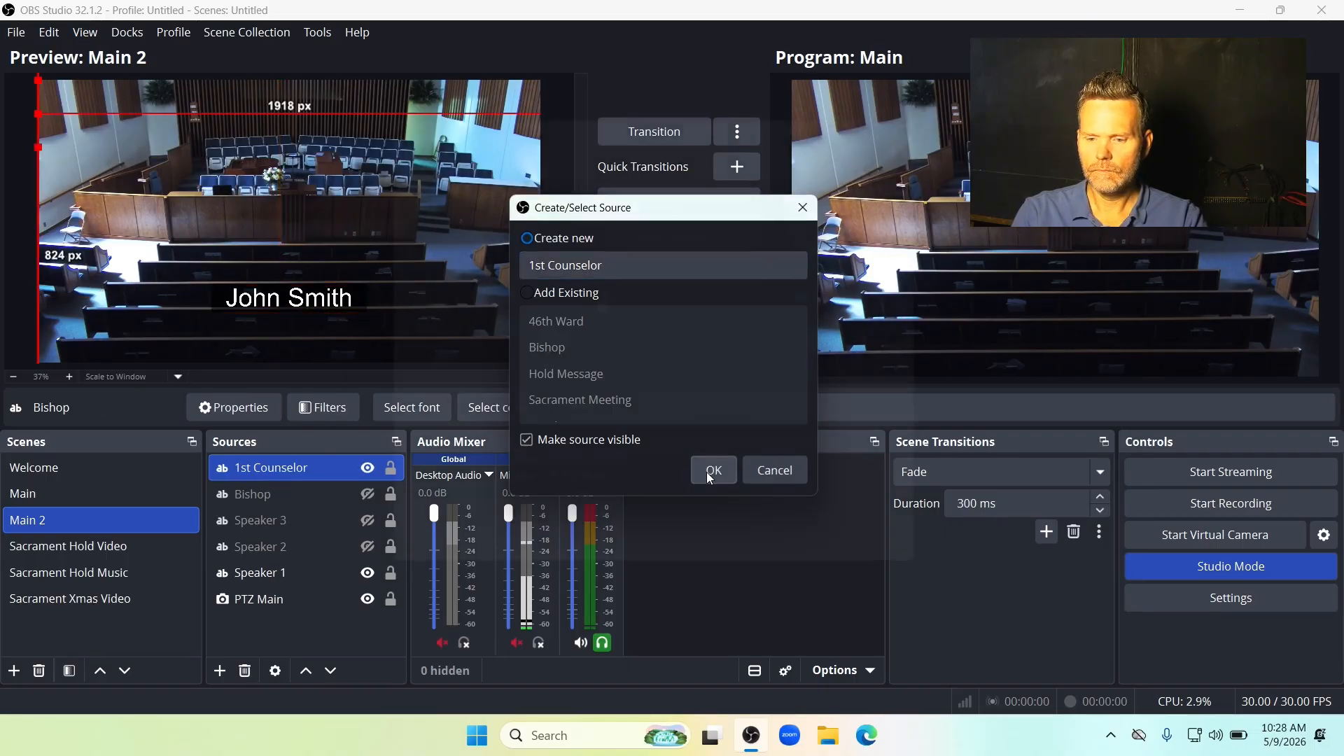
- Enter the counselor's full name as the 1st Counselor source's text and set its background opacity to 70%
{"action": "left_click", "coordinate": [588, 450]}
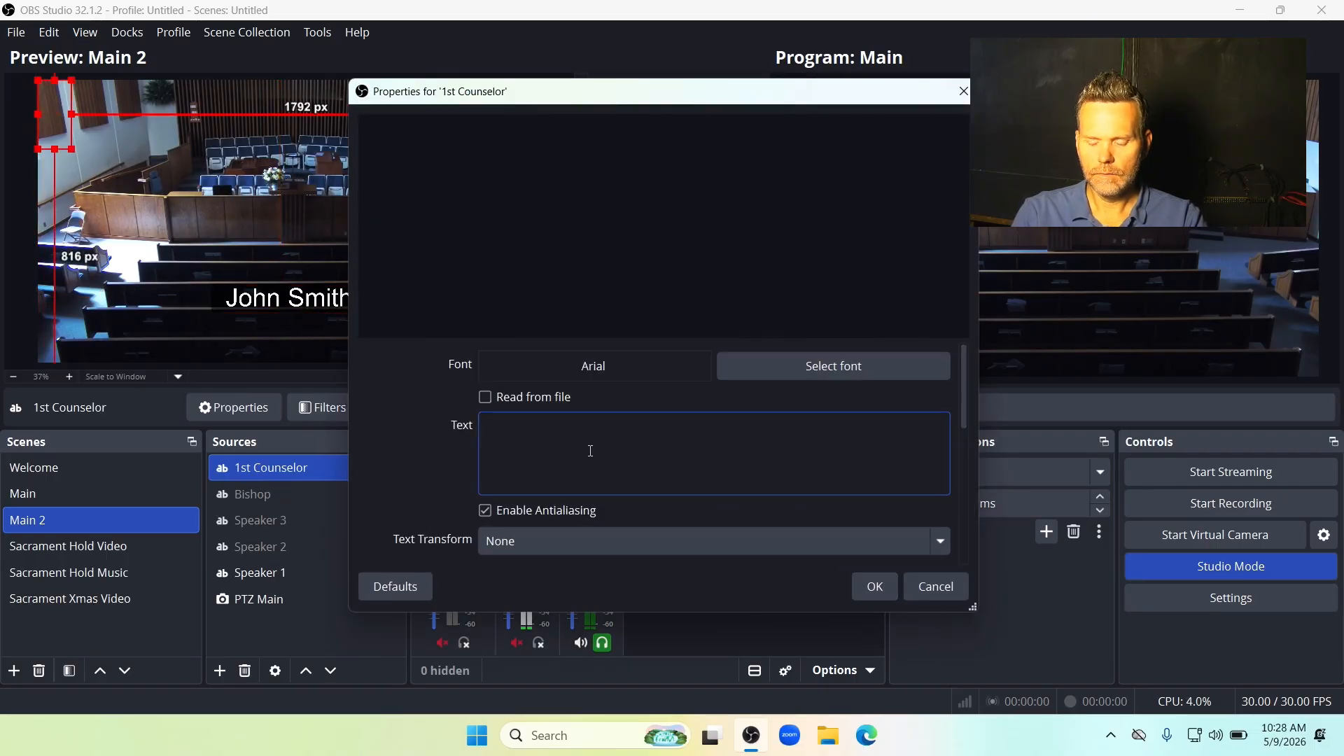
{"action": "type", "text": "John SMith"}
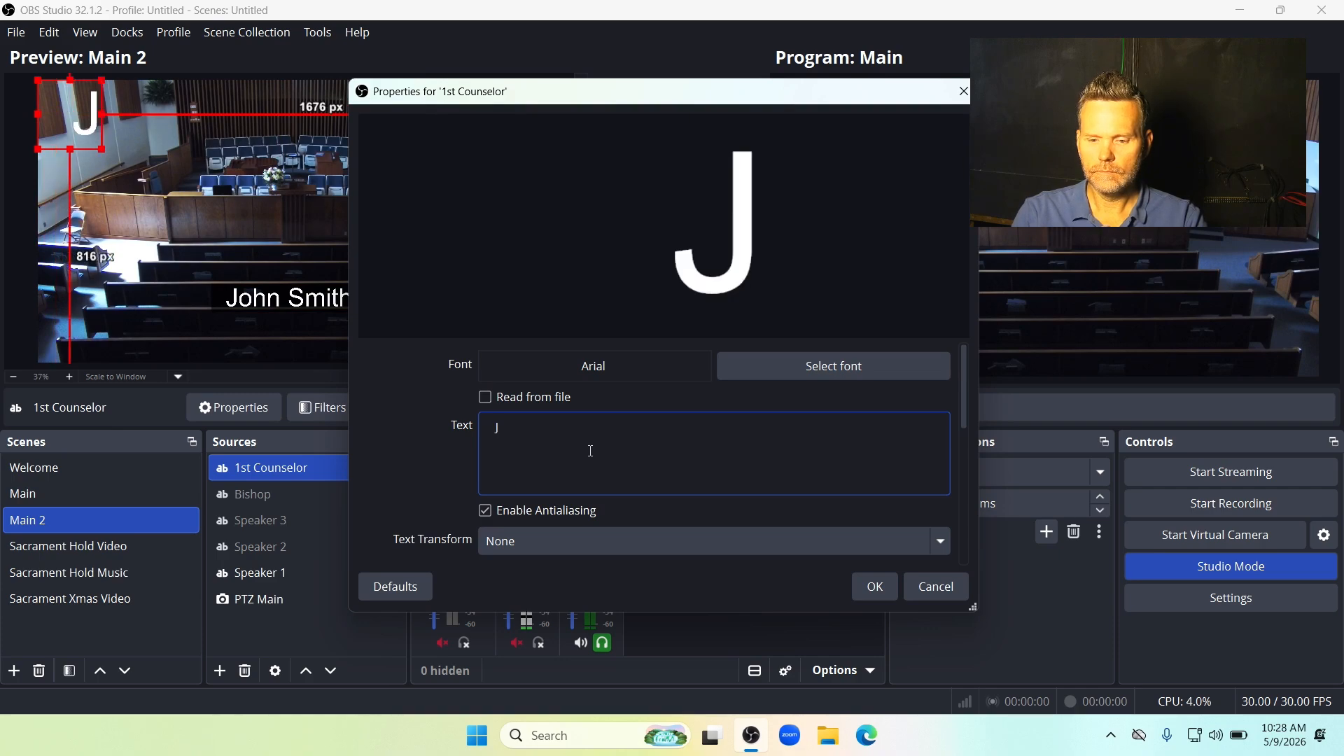
{"action": "key", "text": "BackSpace"}
{"action": "key", "text": "BackSpace"}
{"action": "key", "text": "BackSpace"}
{"action": "key", "text": "BackSpace"}
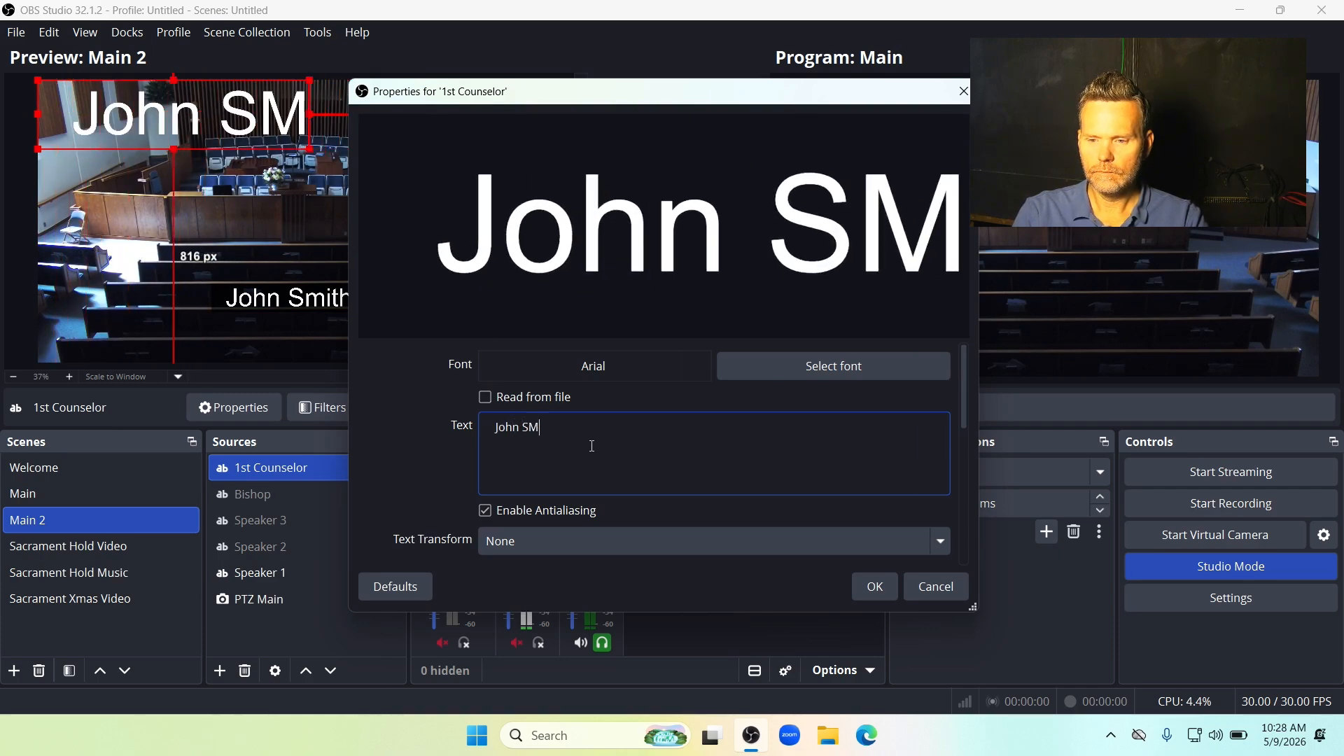
{"action": "type", "text": "mith"}
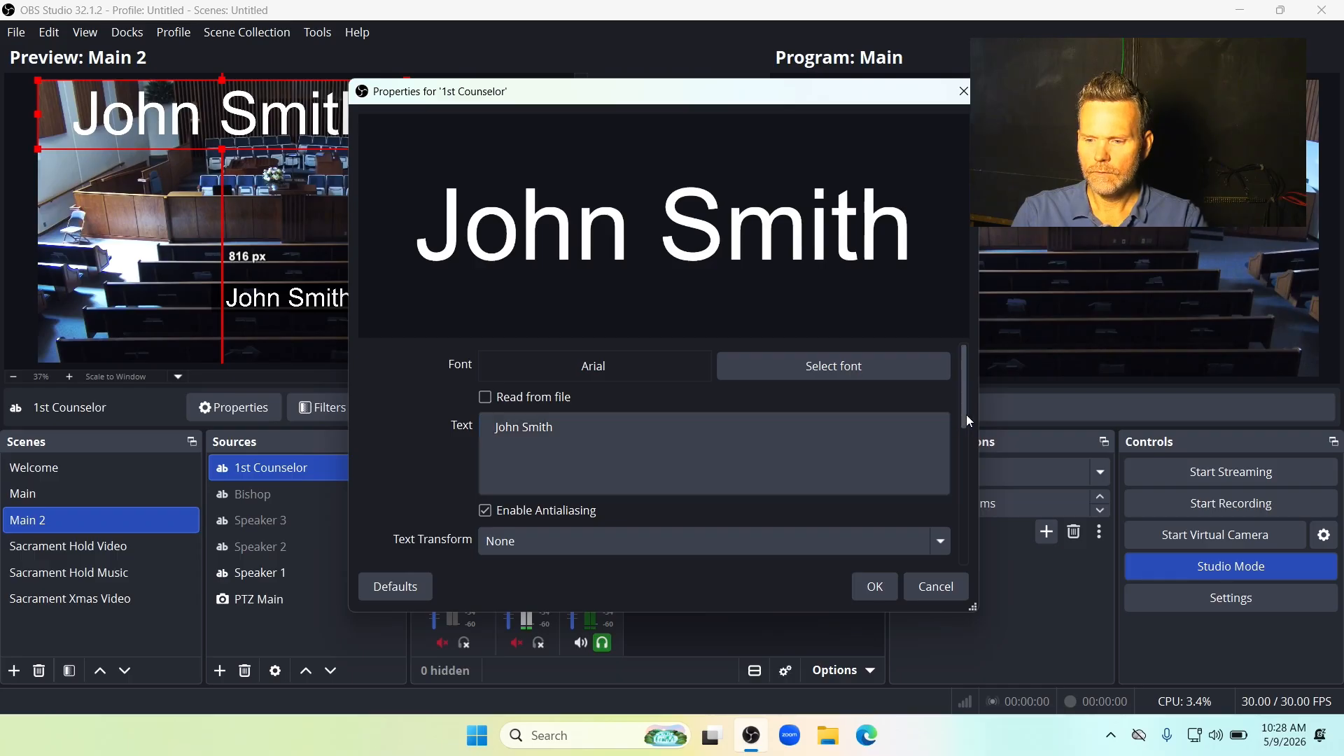
{"action": "left_click_drag", "start_coordinate": [966, 414], "coordinate": [963, 461]}
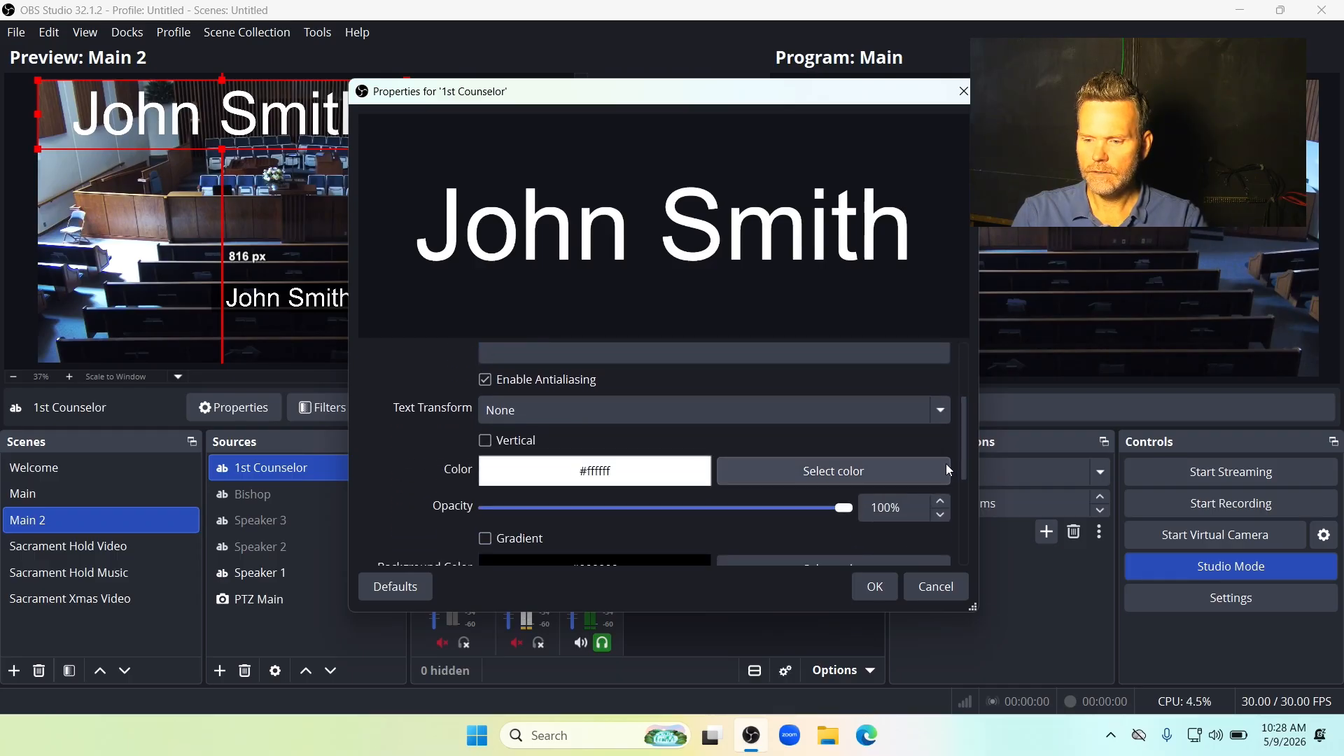
{"action": "left_click_drag", "start_coordinate": [965, 469], "coordinate": [966, 506]}
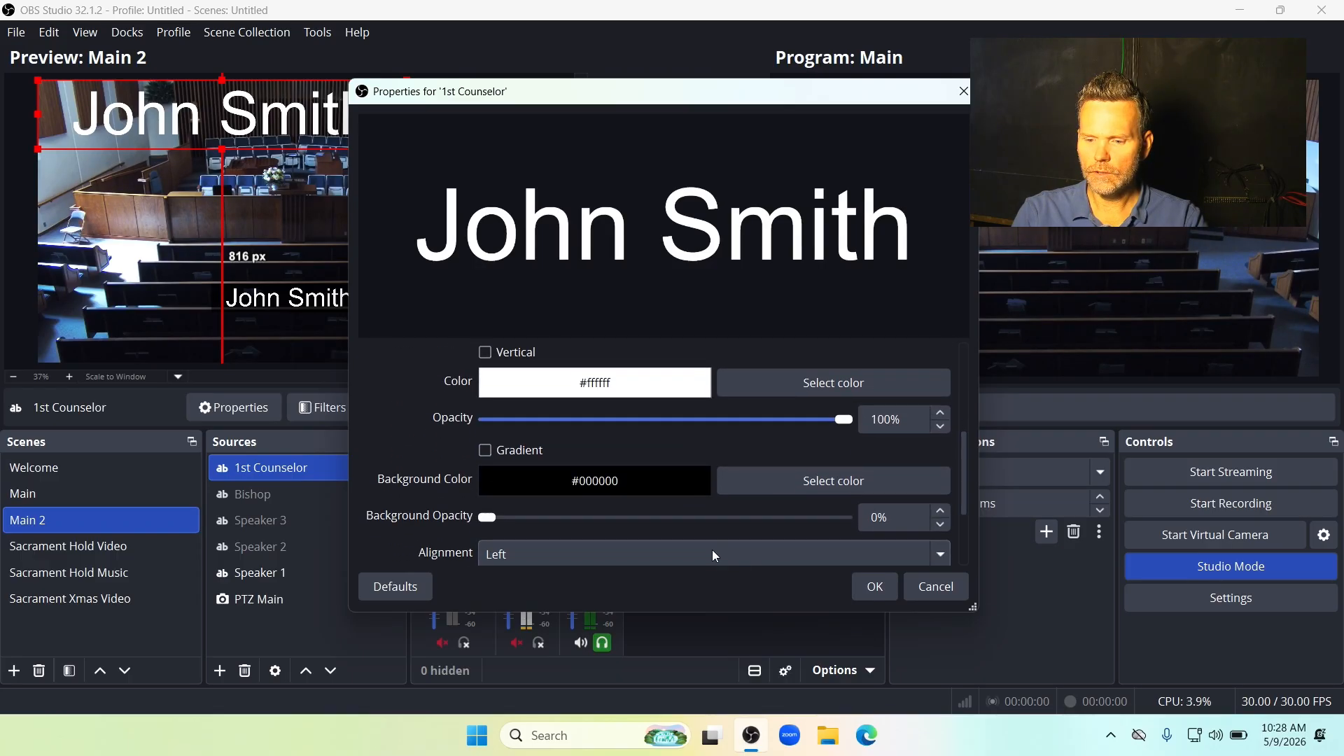
{"action": "left_click", "coordinate": [739, 519]}
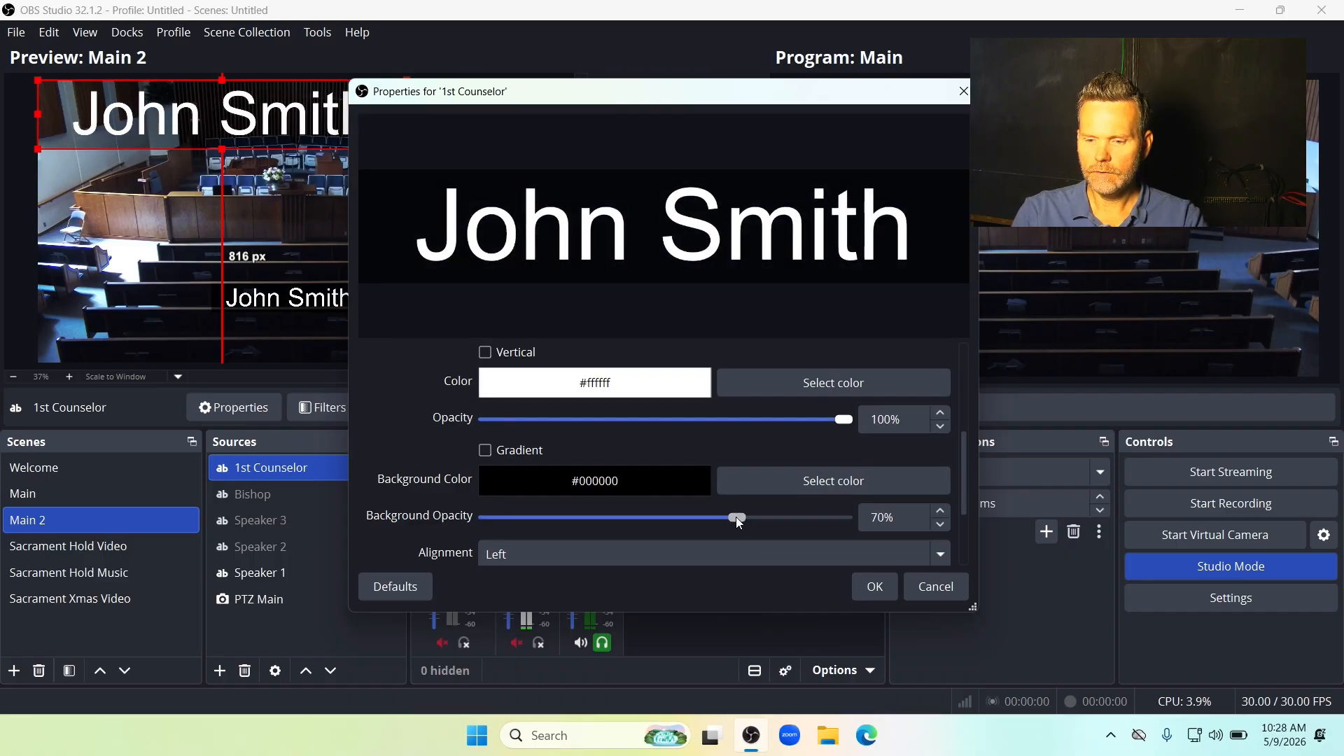
{"action": "left_click", "coordinate": [874, 587]}
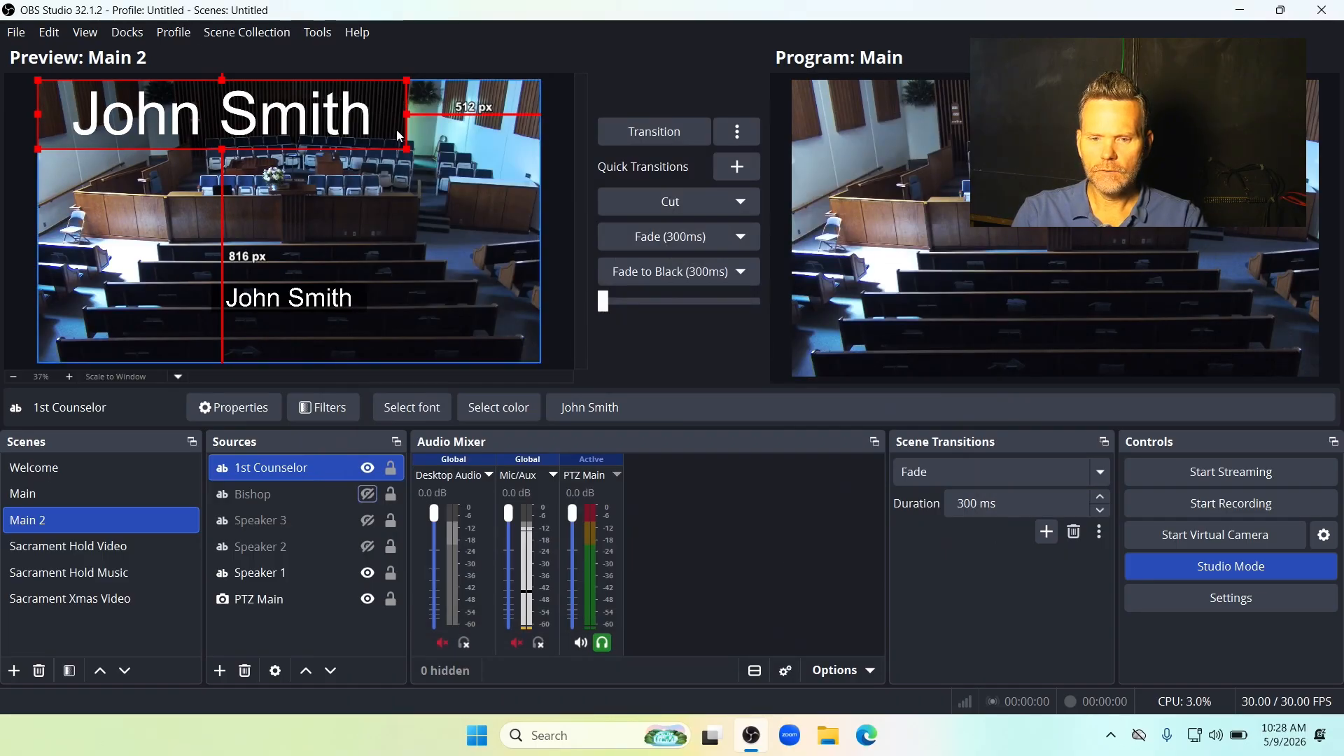
- Shrink the 1st Counselor text, place it over the Speaker 1 title about 196 px above the frame's bottom edge, and hide it
{"action": "left_click_drag", "start_coordinate": [410, 148], "coordinate": [350, 299]}
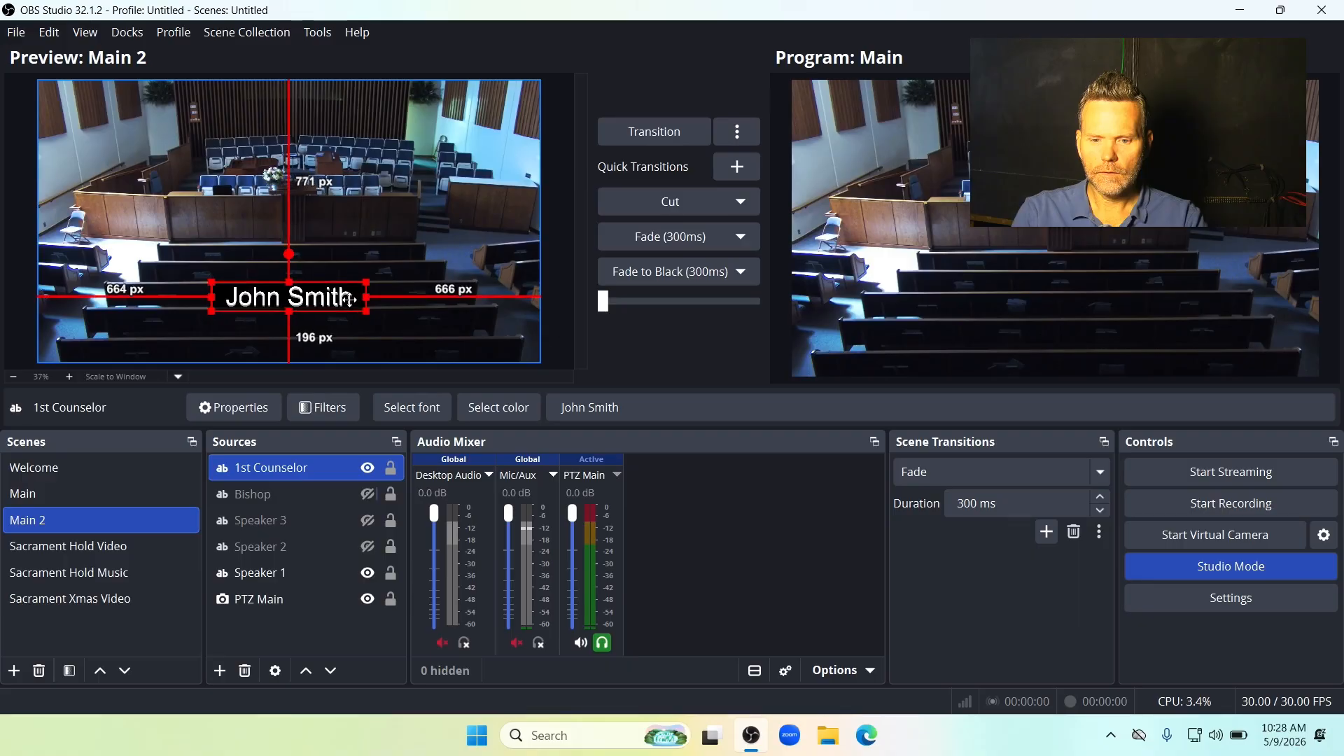
{"action": "left_click", "coordinate": [366, 468]}
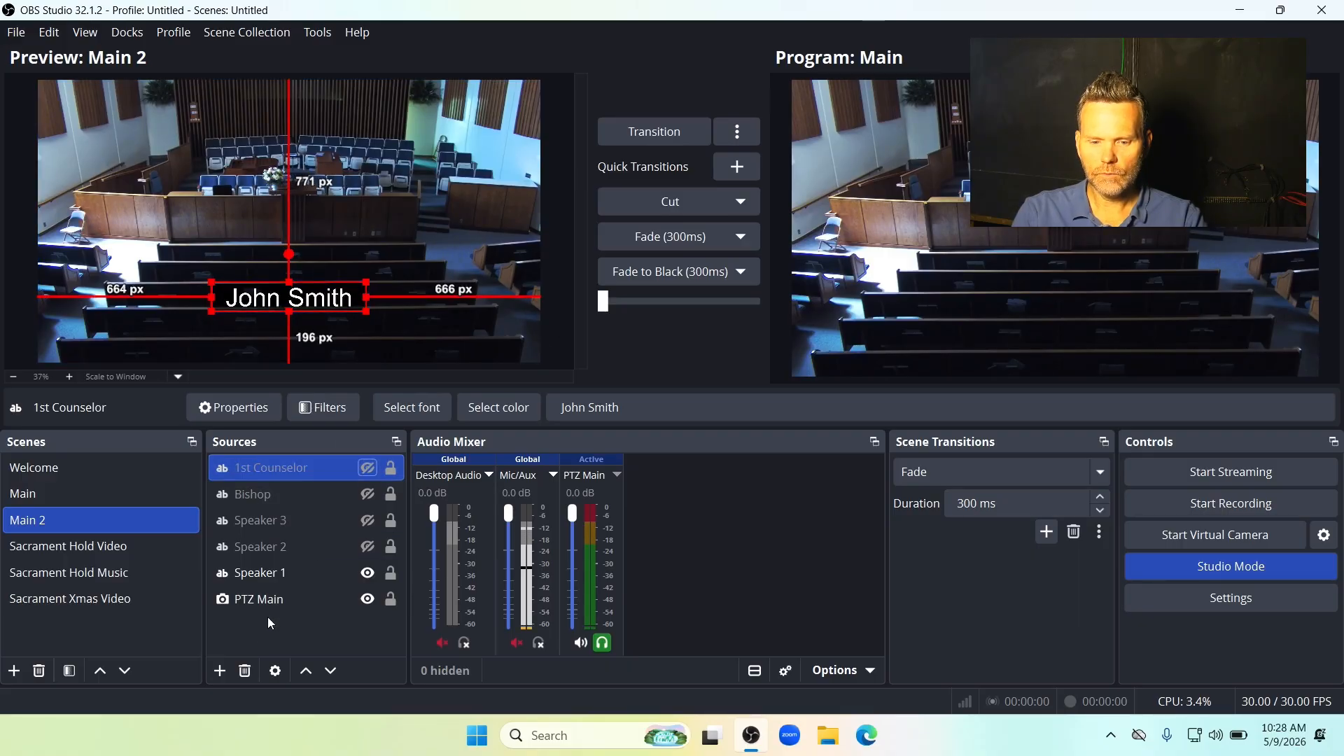
- Add a new Text (GDI+) source named 2nd Counselor to the Main 2 scene
{"action": "left_click", "coordinate": [220, 671]}
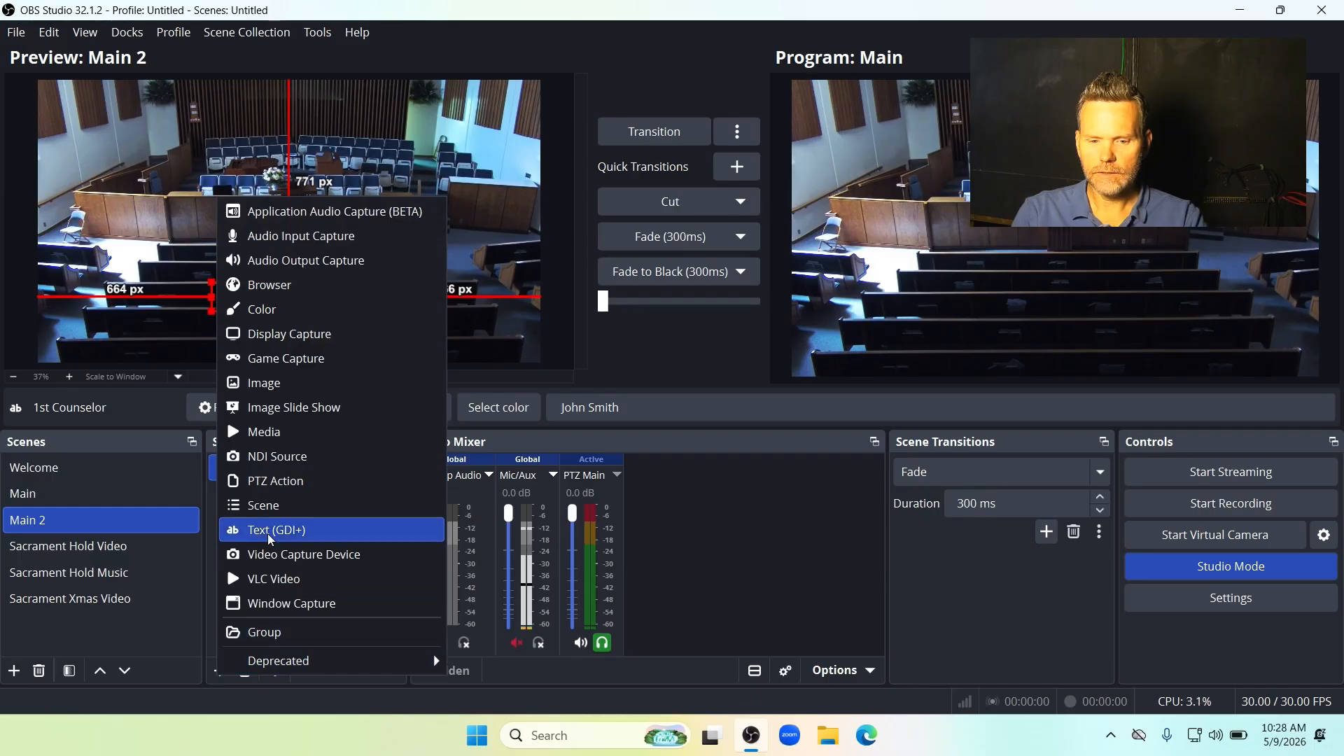
{"action": "left_click", "coordinate": [287, 523]}
{"action": "type", "text": "2nd Counselor"}
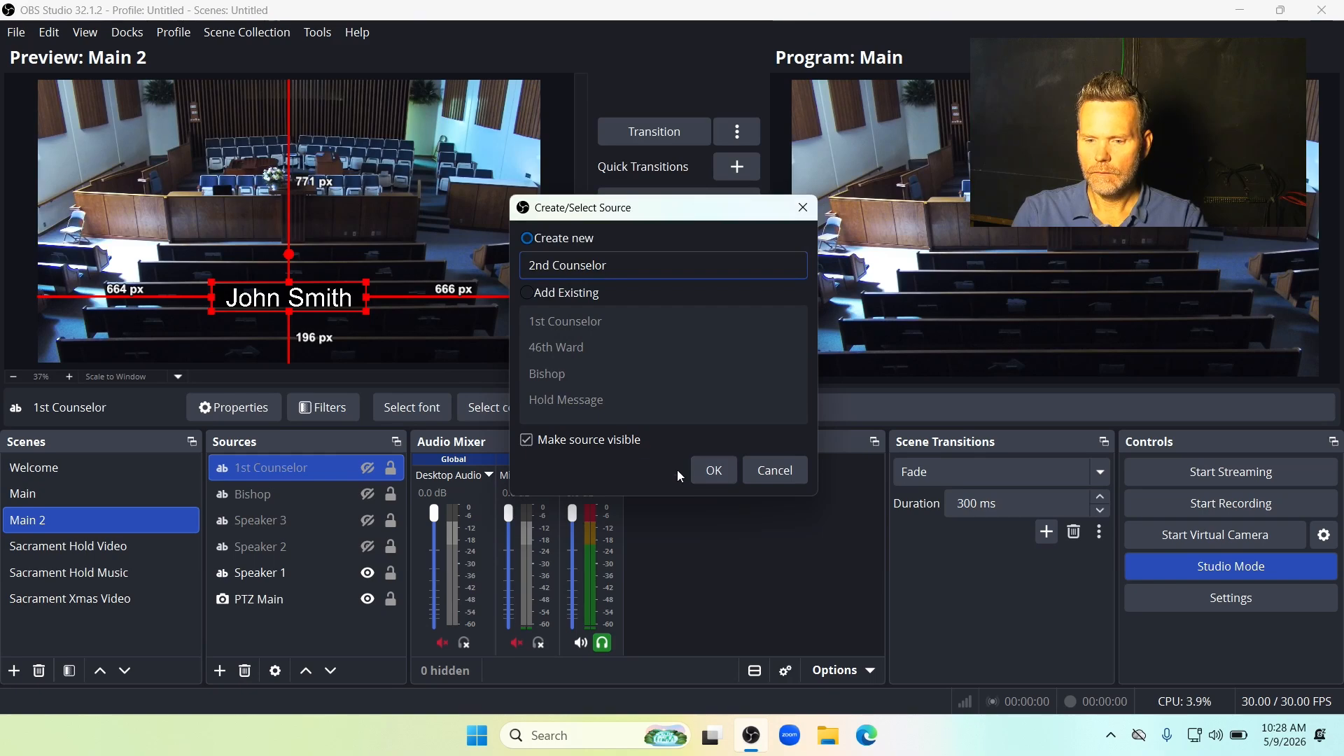
{"action": "left_click", "coordinate": [706, 471]}
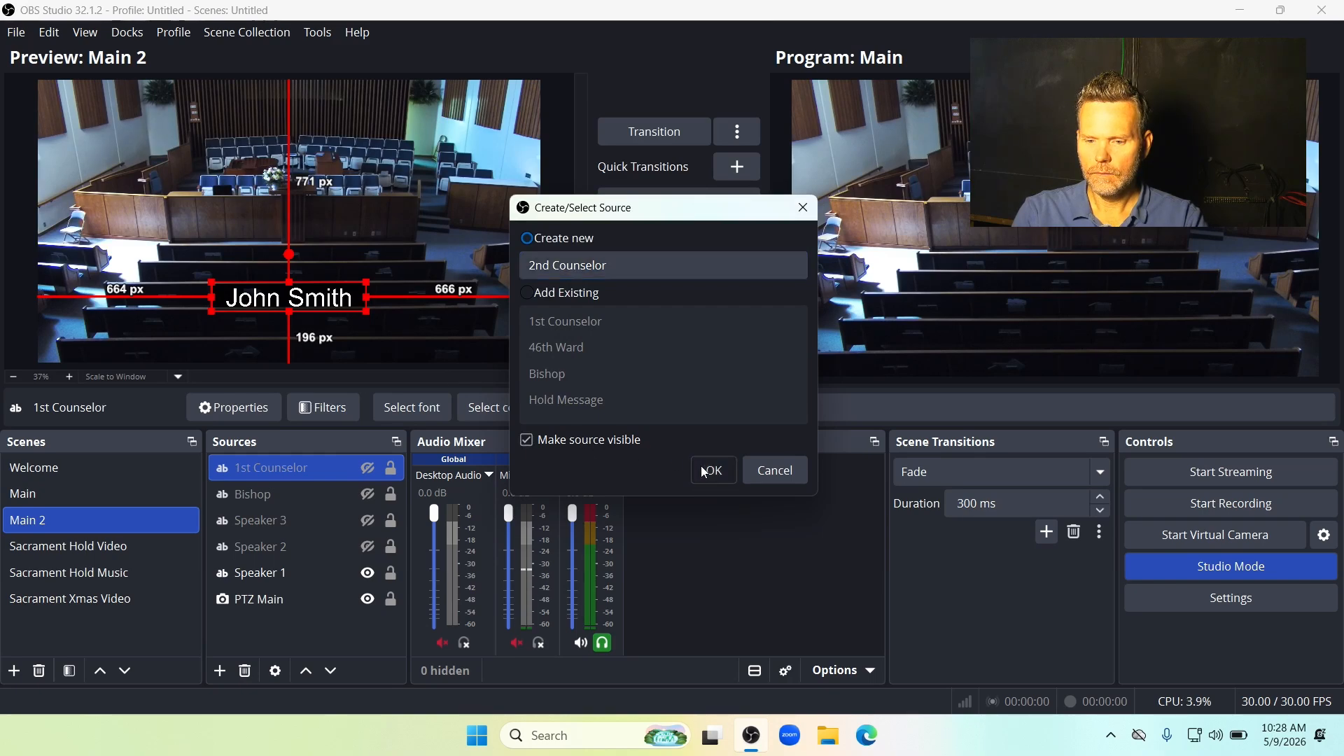
- Enter the counselor's full name as the 2nd Counselor source's text and set its background opacity to 70%
{"action": "left_click", "coordinate": [595, 474]}
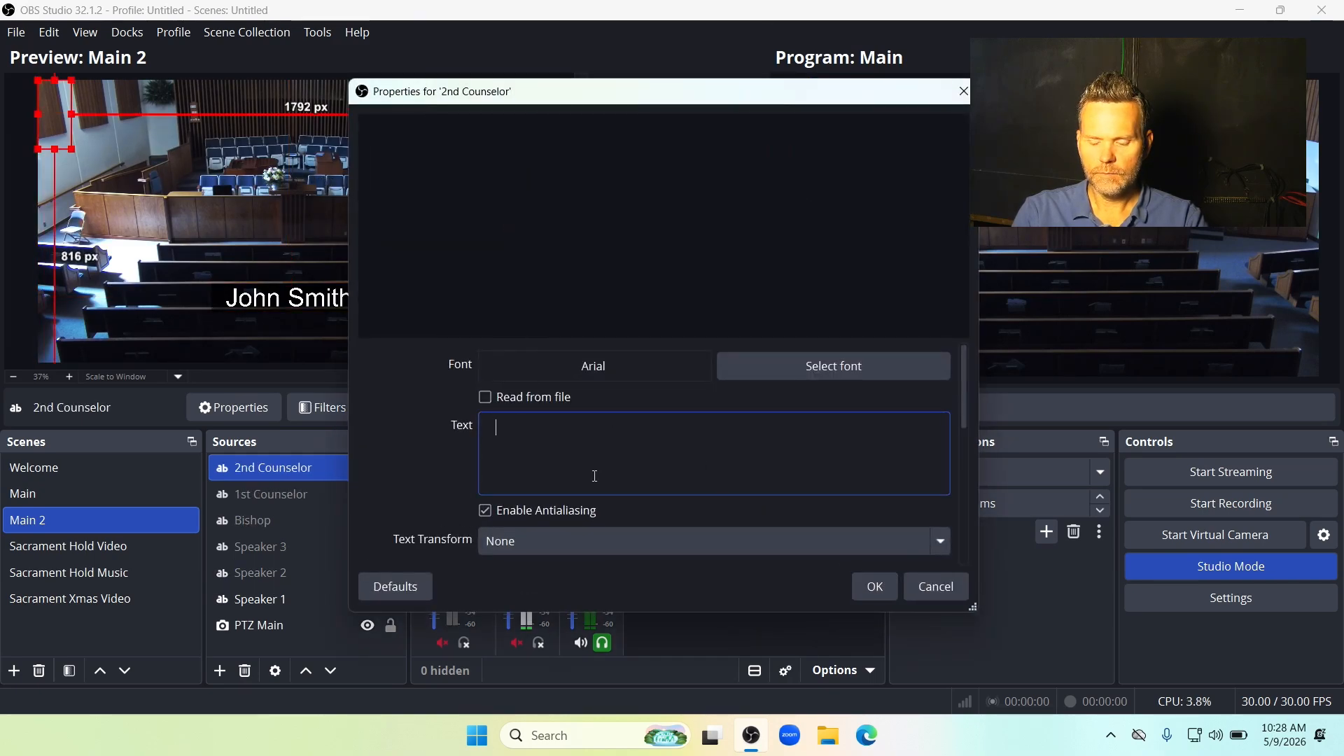
{"action": "type", "text": "John"}
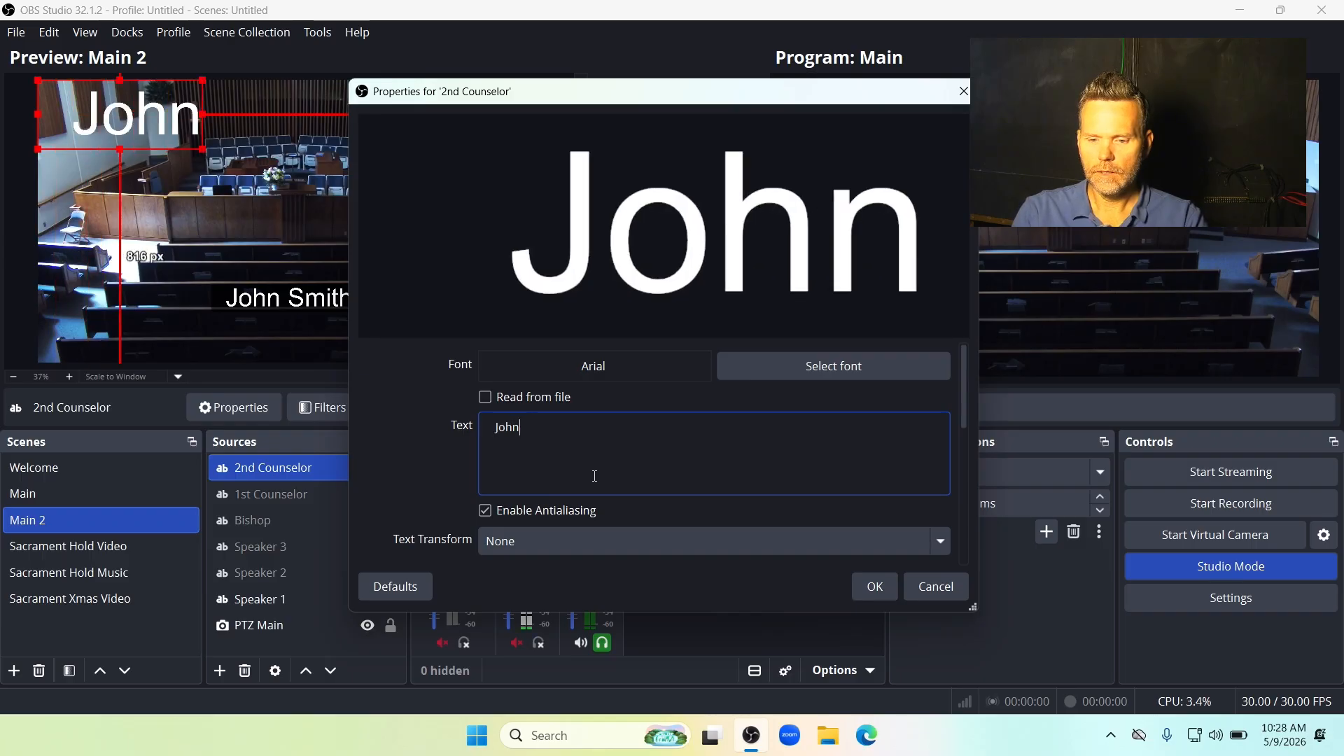
{"action": "type", "text": " Smith"}
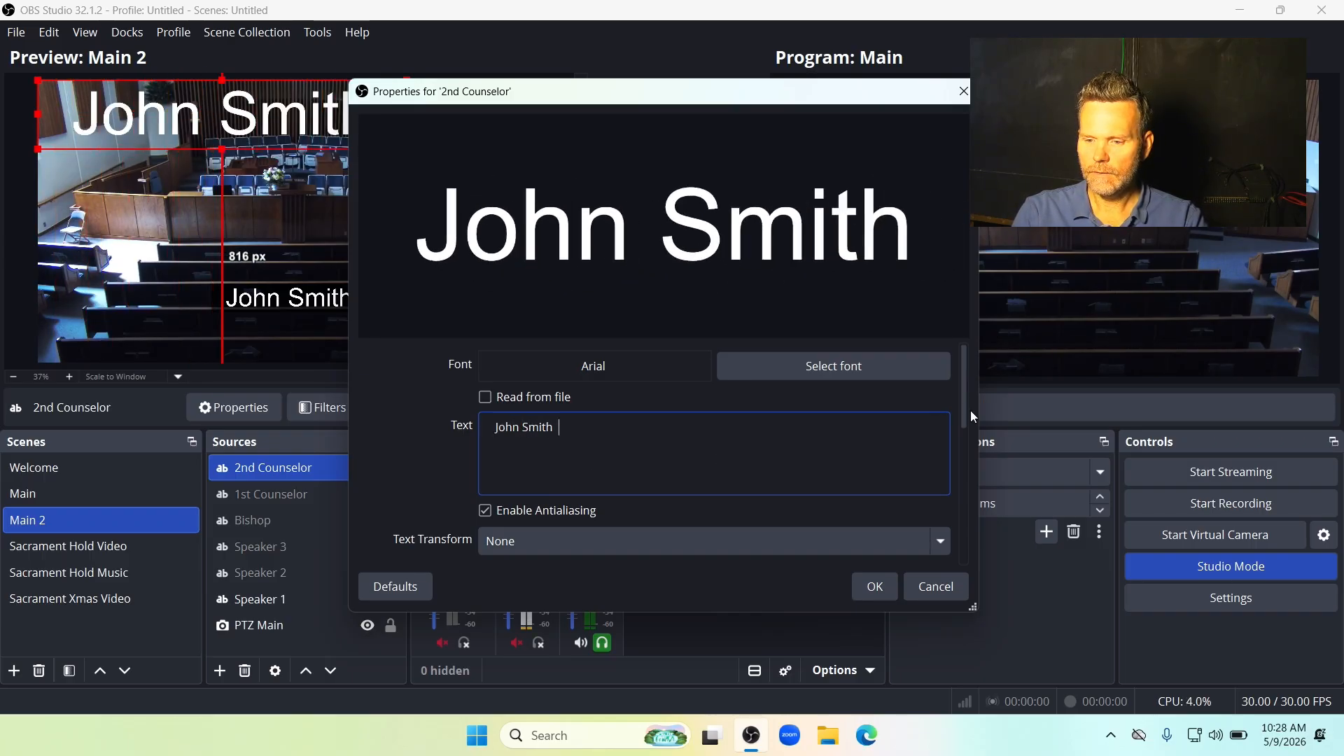
{"action": "left_click_drag", "start_coordinate": [968, 410], "coordinate": [978, 515]}
{"action": "left_click_drag", "start_coordinate": [712, 467], "coordinate": [735, 474]}
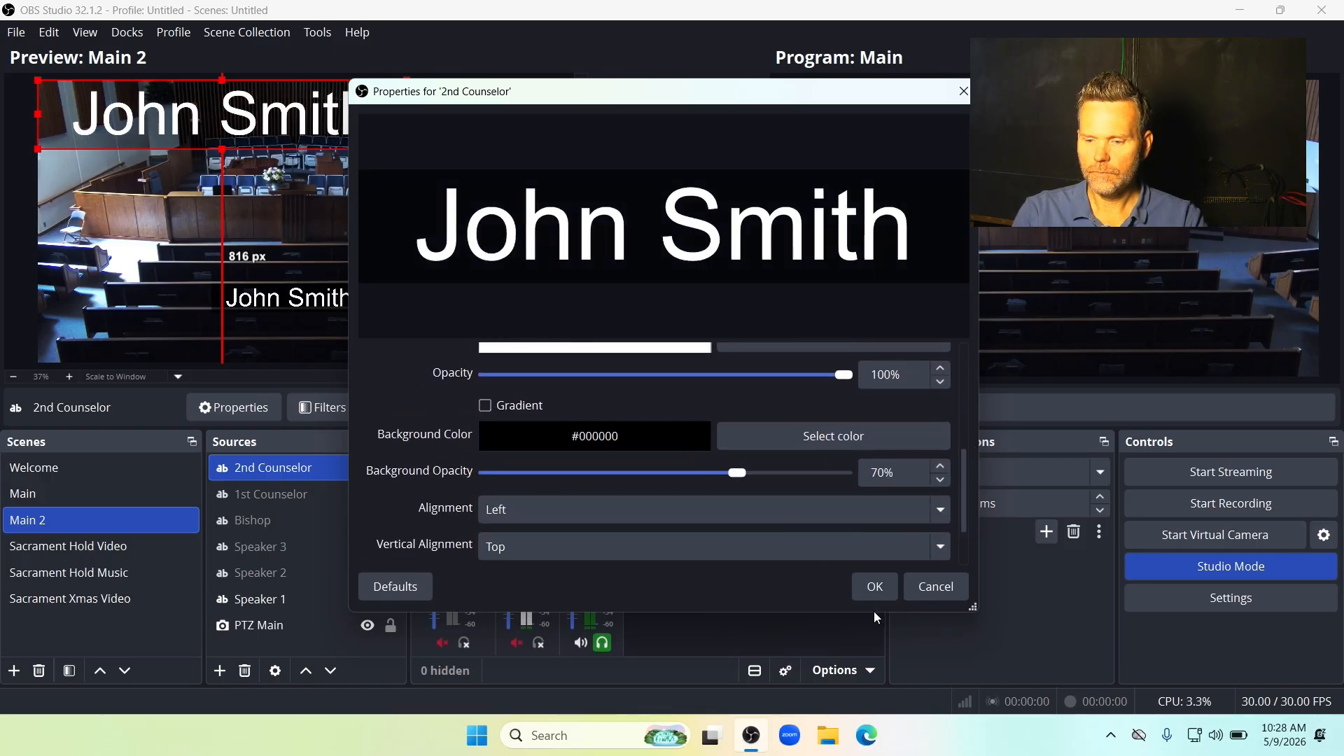
{"action": "left_click", "coordinate": [868, 586]}
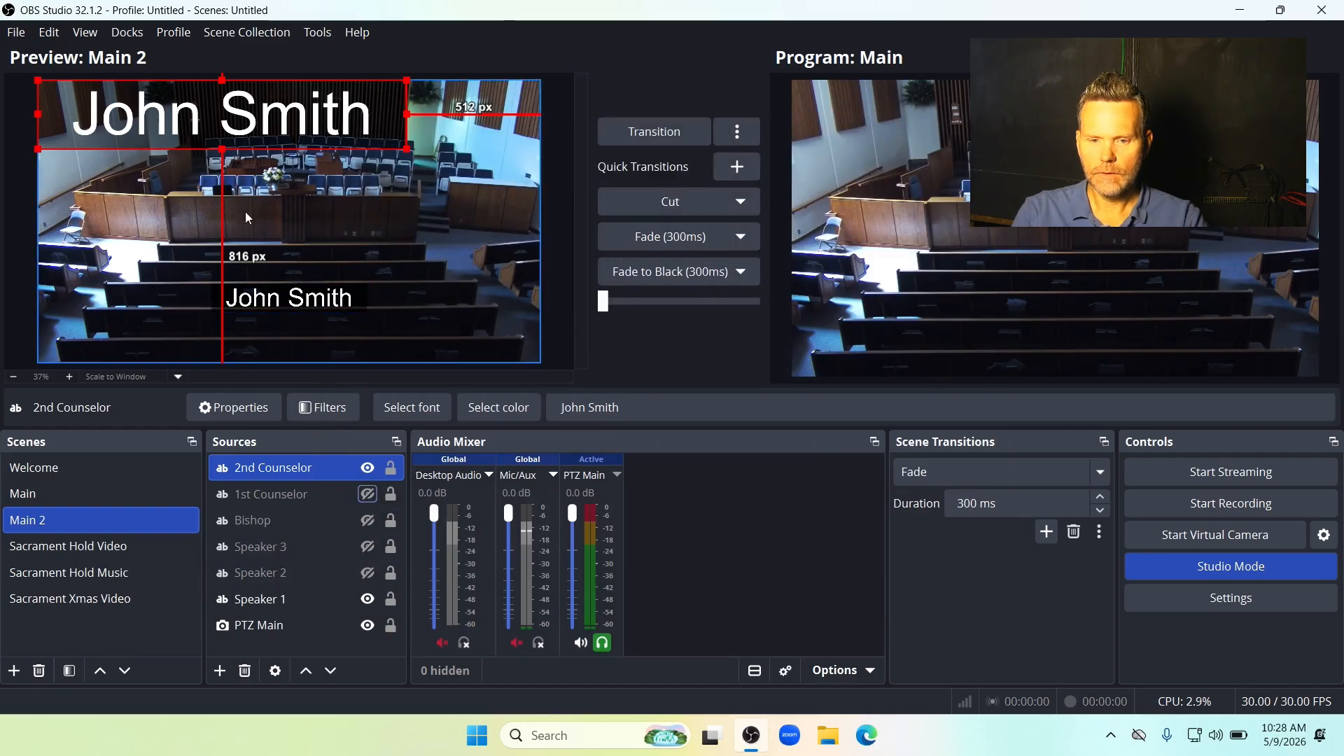
- Shrink the 2nd Counselor text, place it over the Speaker 1 title about 185 px above the frame's bottom edge, and hide it
{"action": "left_click_drag", "start_coordinate": [77, 110], "coordinate": [240, 296]}
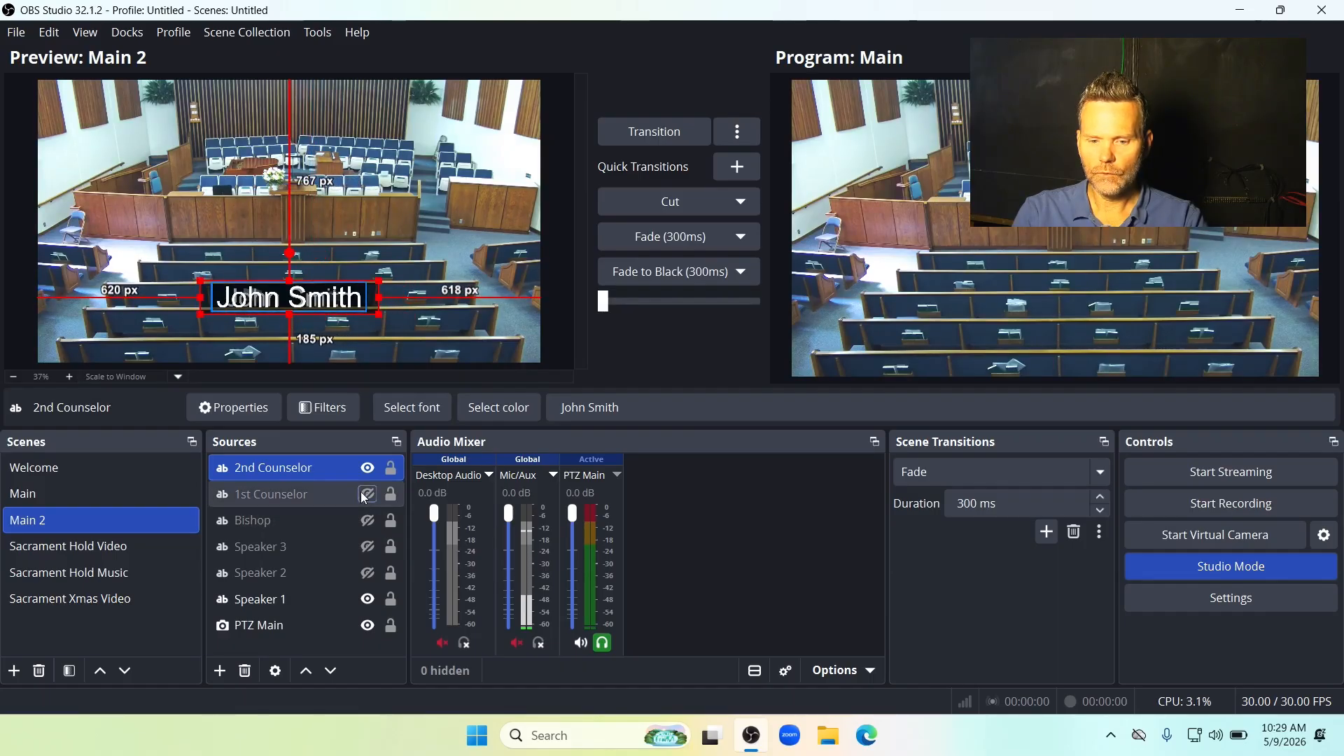
{"action": "left_click", "coordinate": [367, 469]}
- Test the transition to Main 2 and back, and compare the Main and Main 2 scenes in the preview
{"action": "left_click", "coordinate": [644, 130]}
{"action": "left_click", "coordinate": [644, 129]}
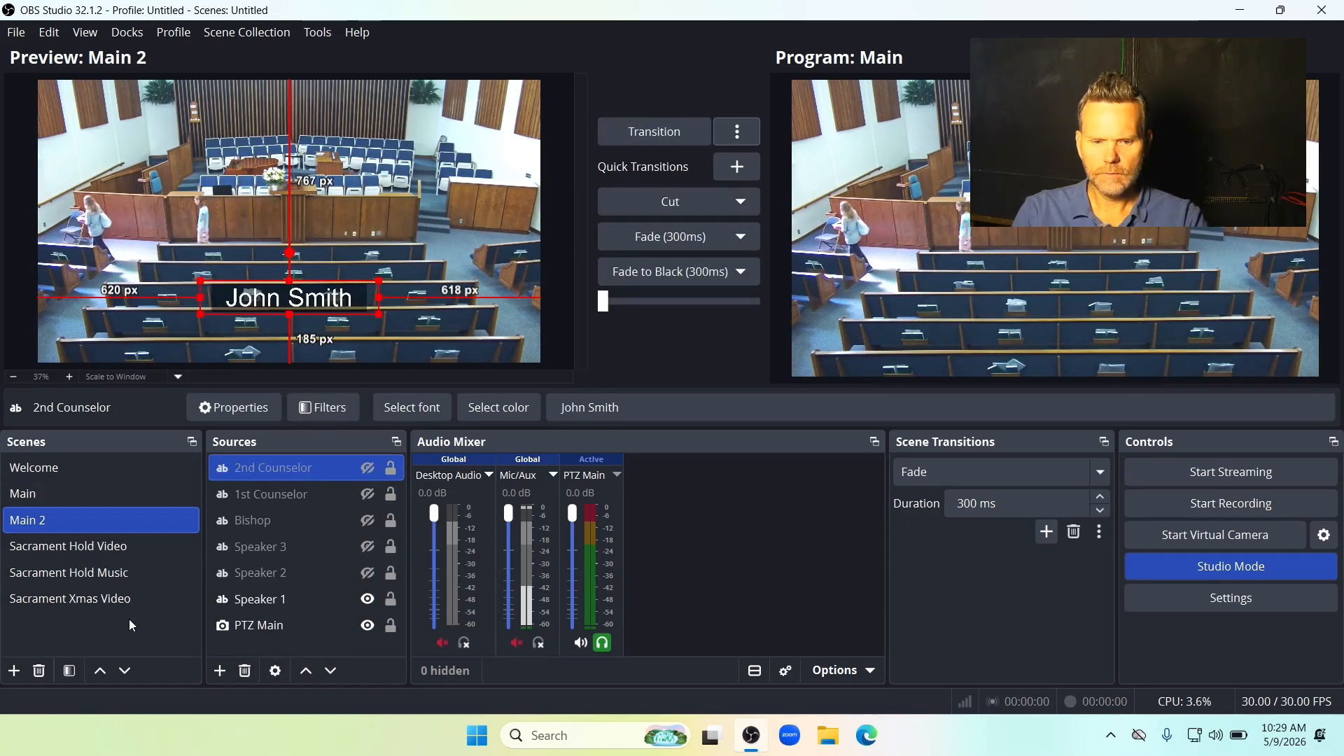
{"action": "left_click", "coordinate": [83, 492]}
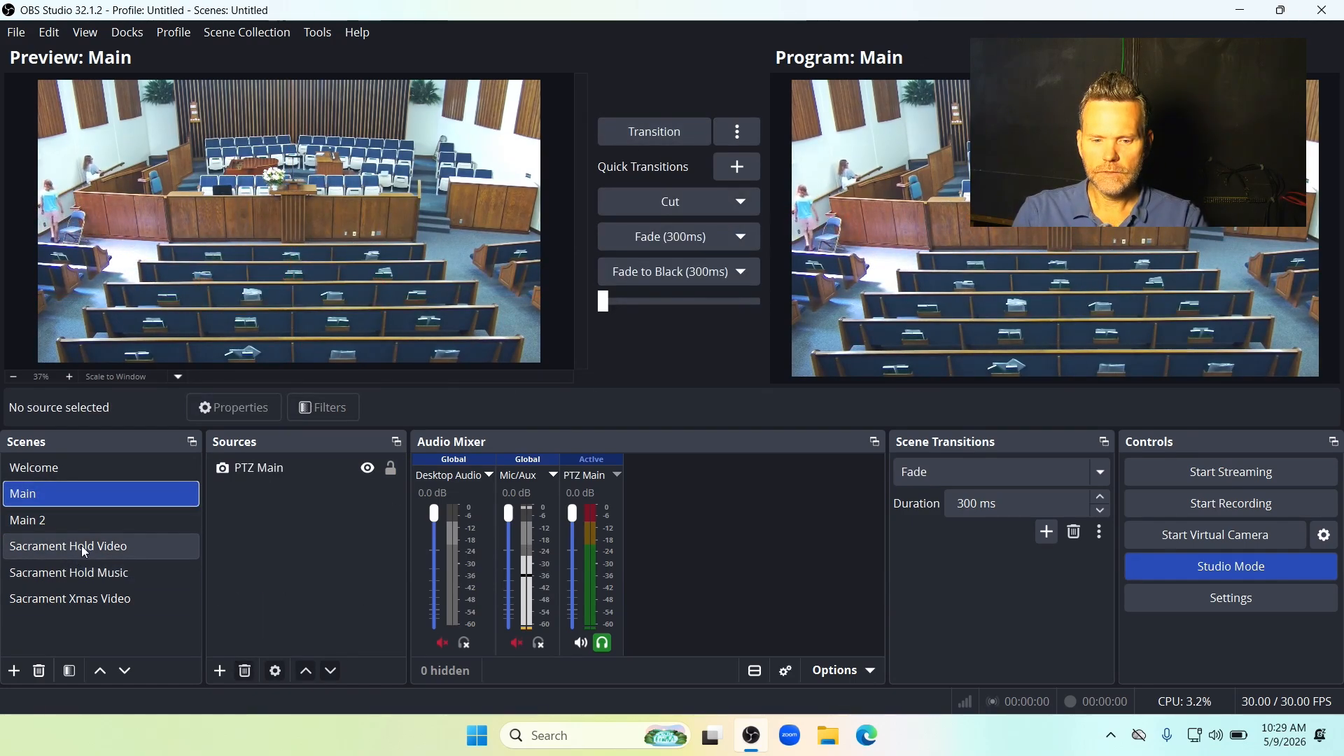
{"action": "left_click", "coordinate": [98, 526]}
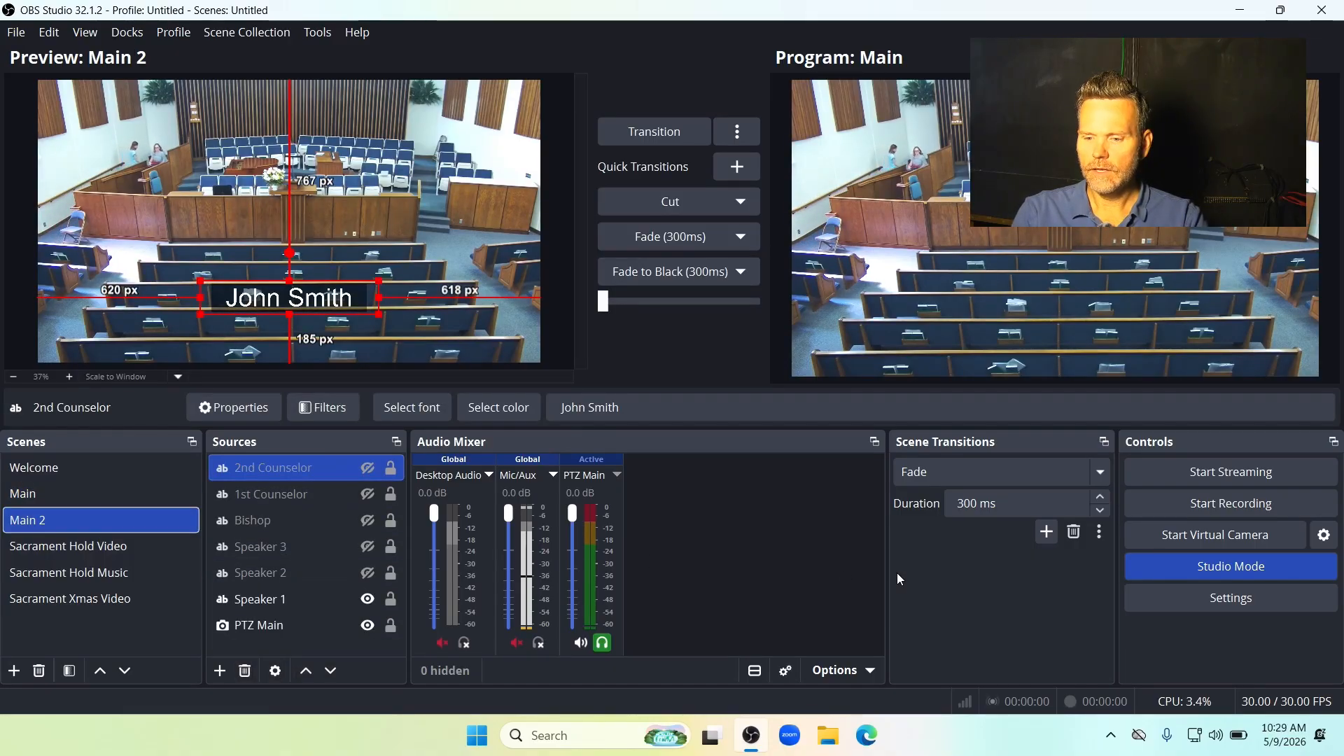
- Widen the Scene Transitions dock, show the PTZ Controls dock, and dock it between the Audio Mixer and Scene Transitions
{"action": "left_click_drag", "start_coordinate": [888, 572], "coordinate": [840, 567]}
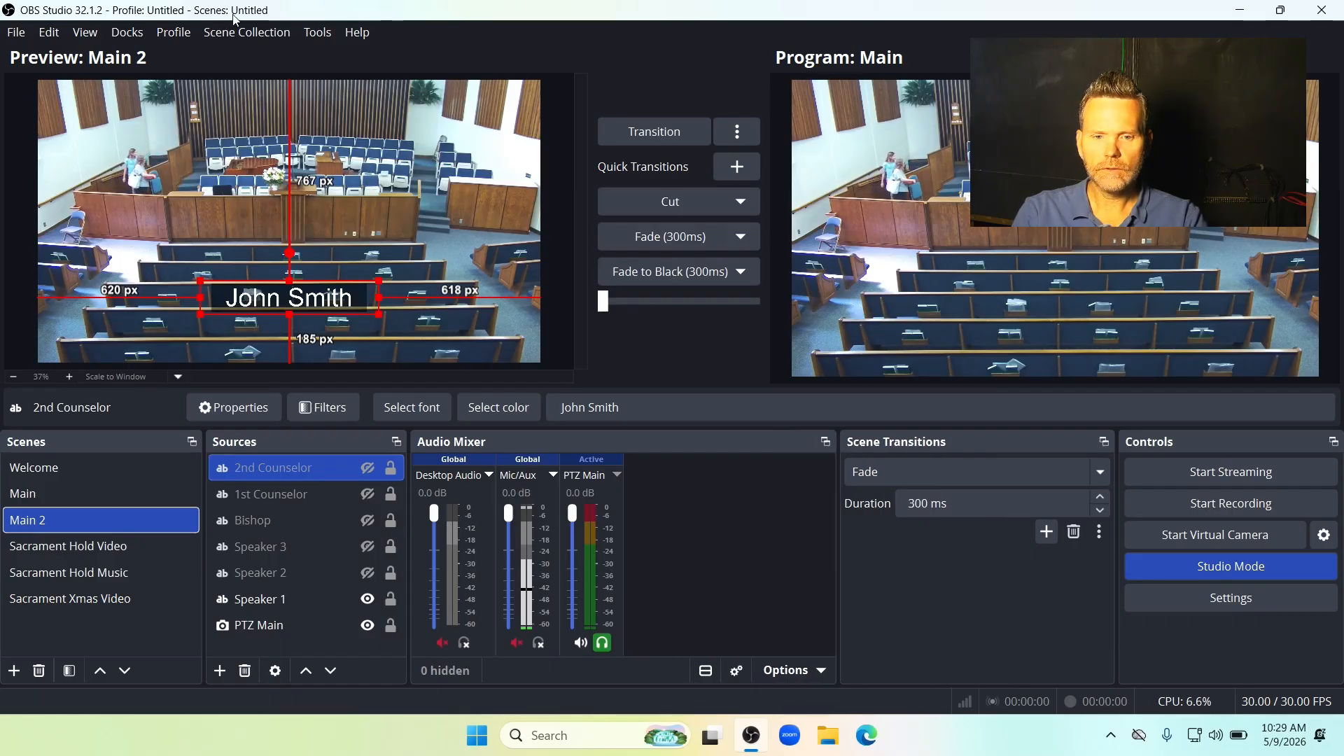
{"action": "left_click", "coordinate": [191, 33]}
{"action": "mouse_move", "coordinate": [128, 33]}
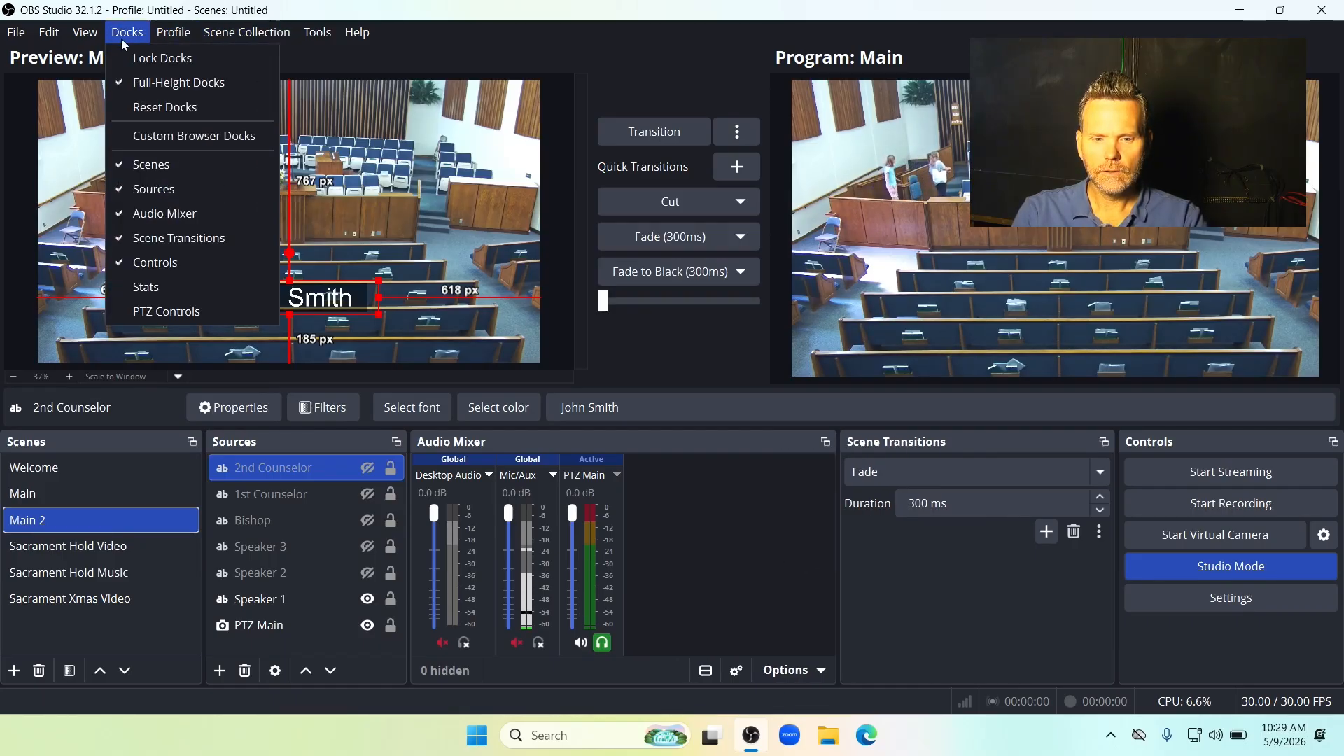
{"action": "left_click", "coordinate": [181, 309]}
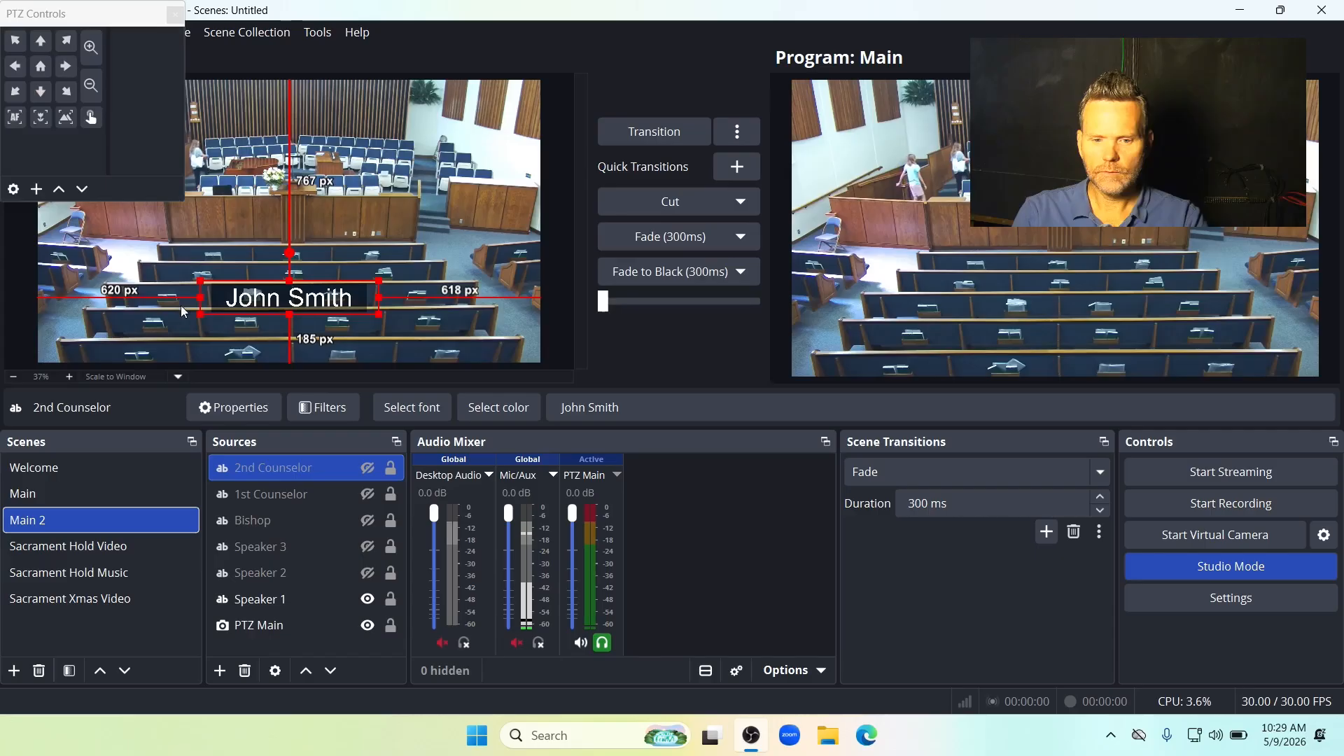
{"action": "left_click_drag", "start_coordinate": [75, 17], "coordinate": [942, 454]}
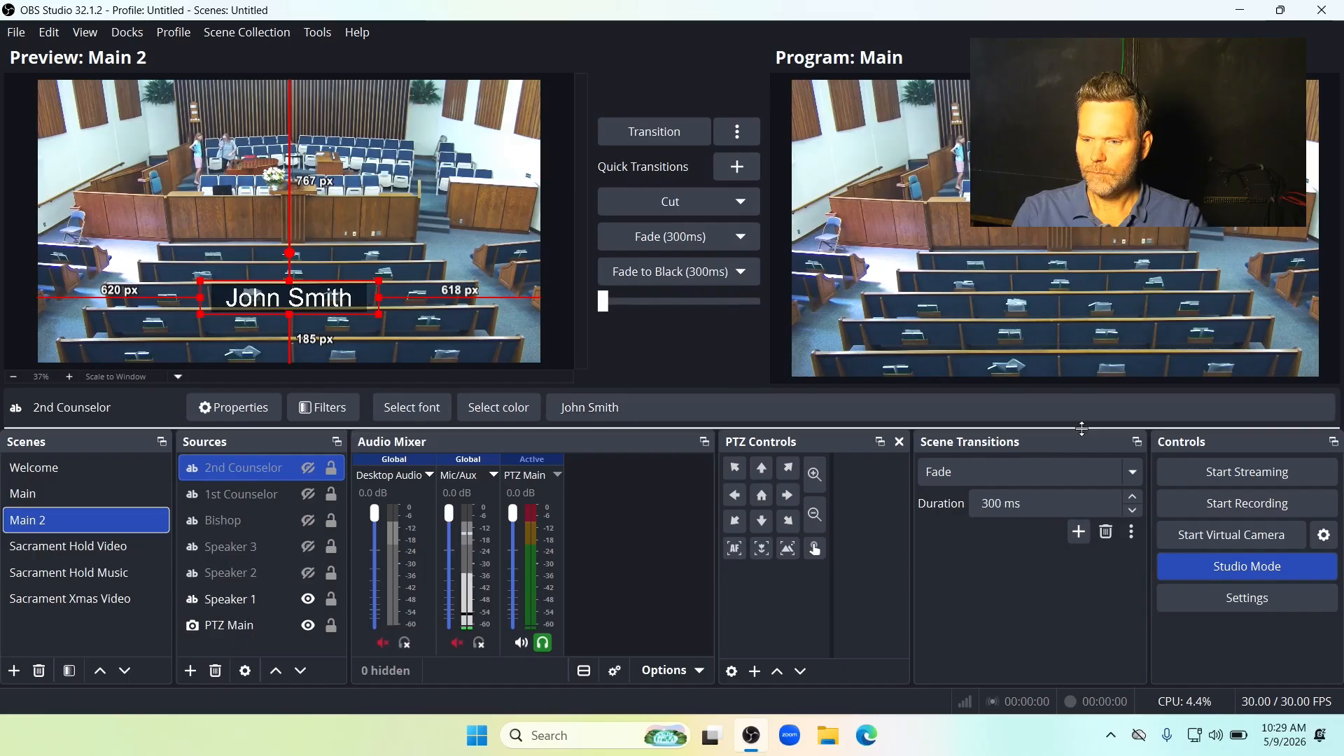
- Undock the Scene Transitions panel and hide it from the workspace
{"action": "left_click", "coordinate": [1137, 442]}
{"action": "left_click_drag", "start_coordinate": [1101, 428], "coordinate": [804, 240]}
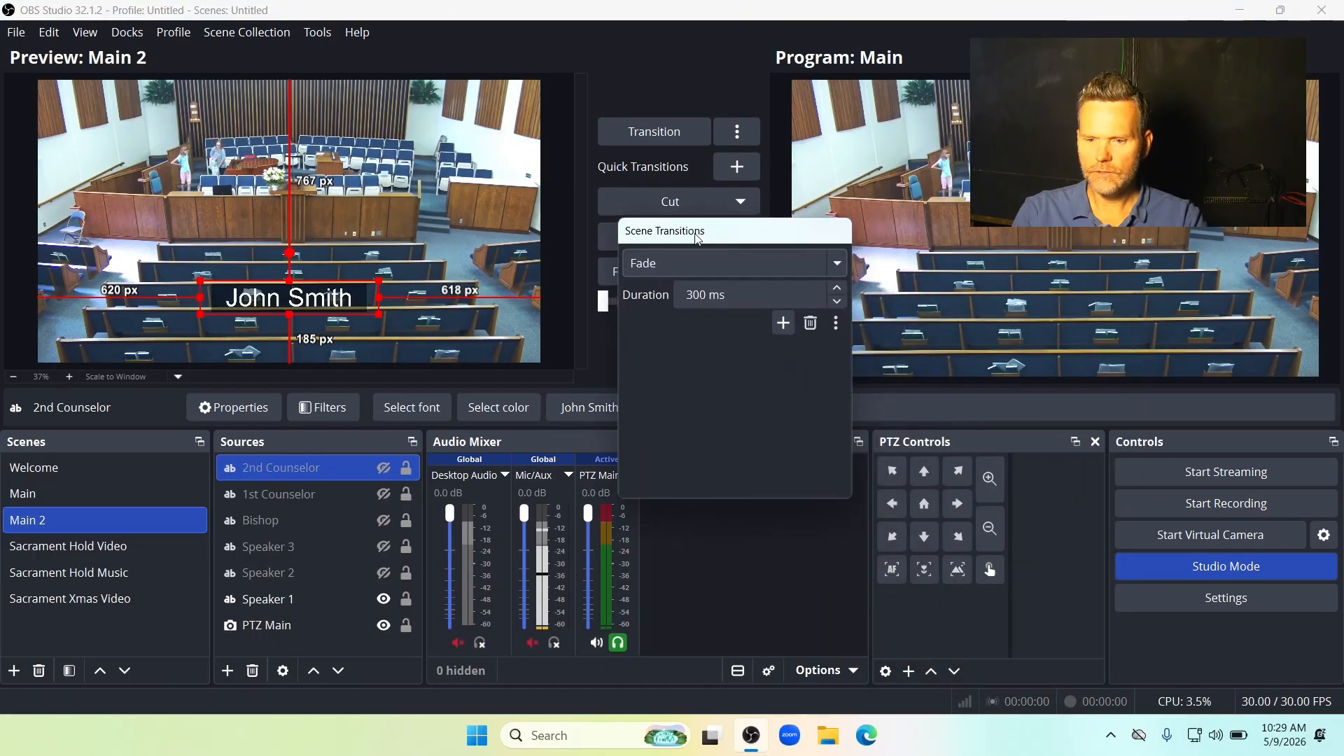
{"action": "left_click", "coordinate": [127, 32]}
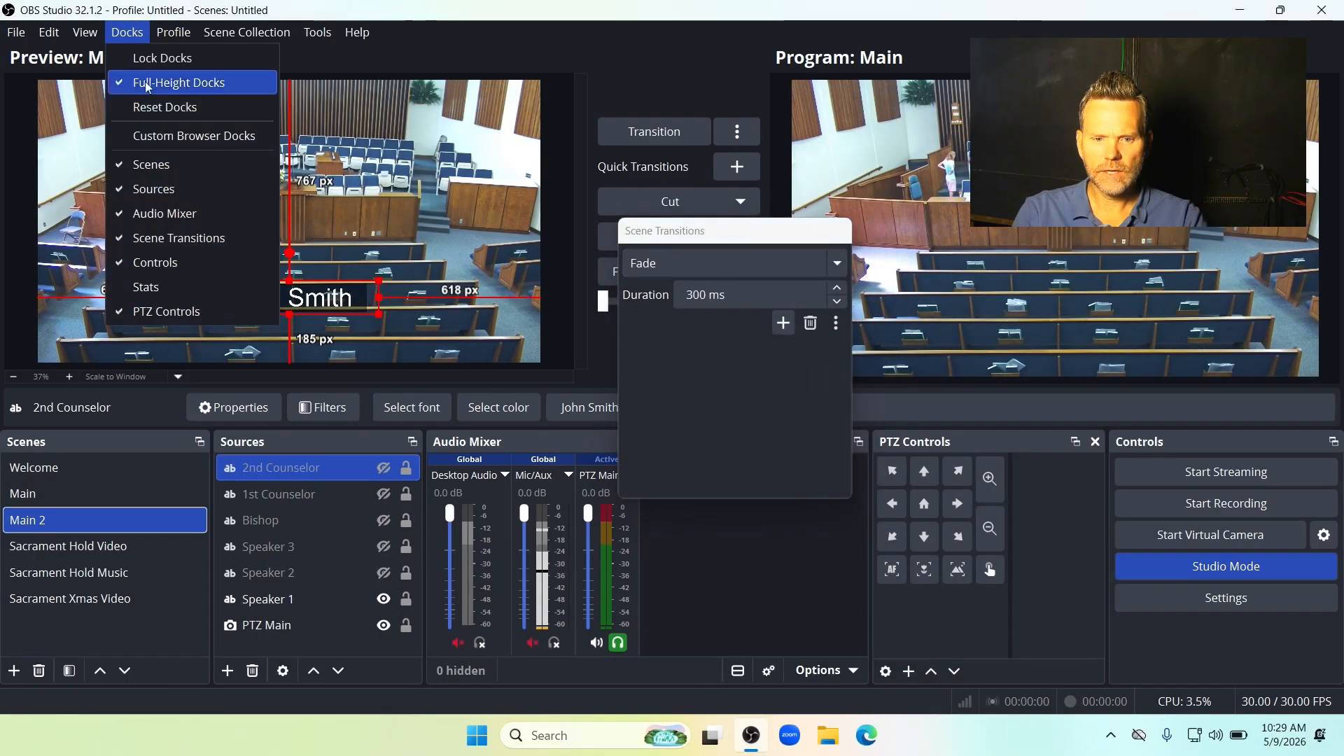
{"action": "left_click", "coordinate": [179, 238]}
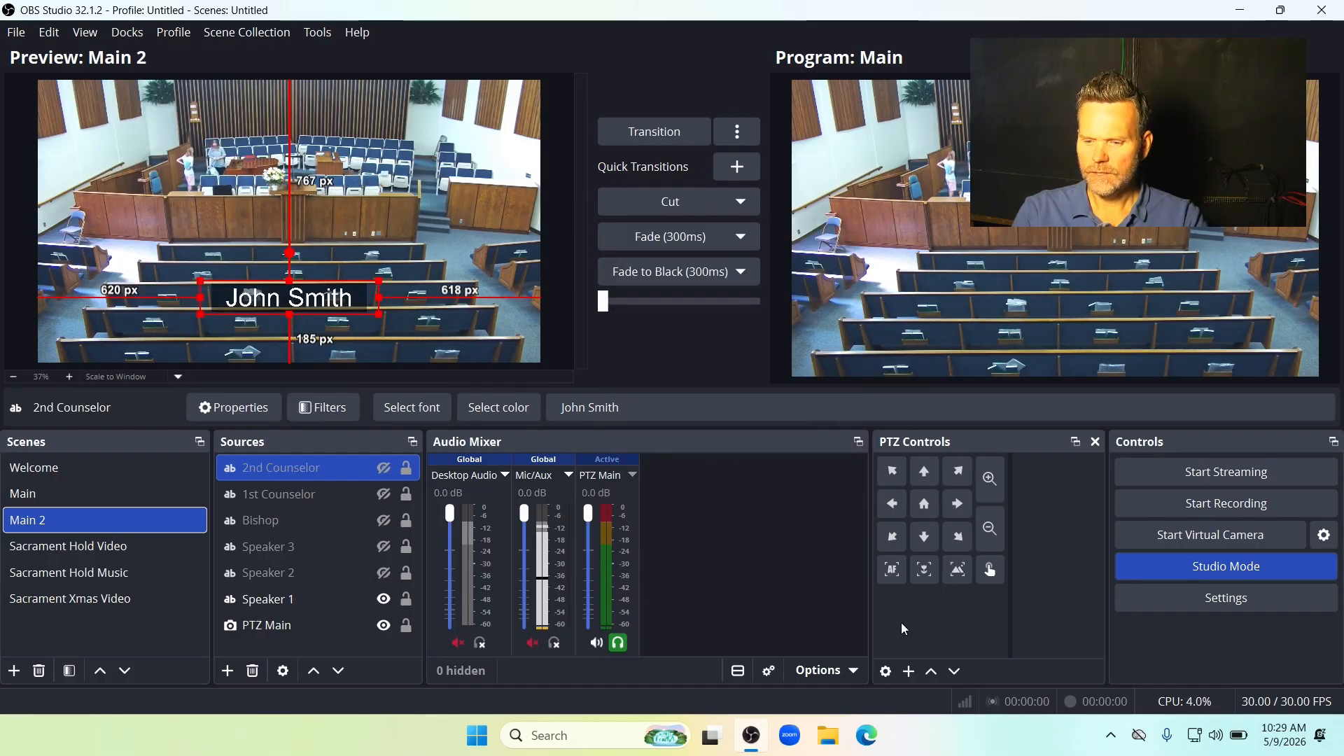
- Add a VISCA UDP camera device in the PTZ settings
{"action": "left_click", "coordinate": [886, 671]}
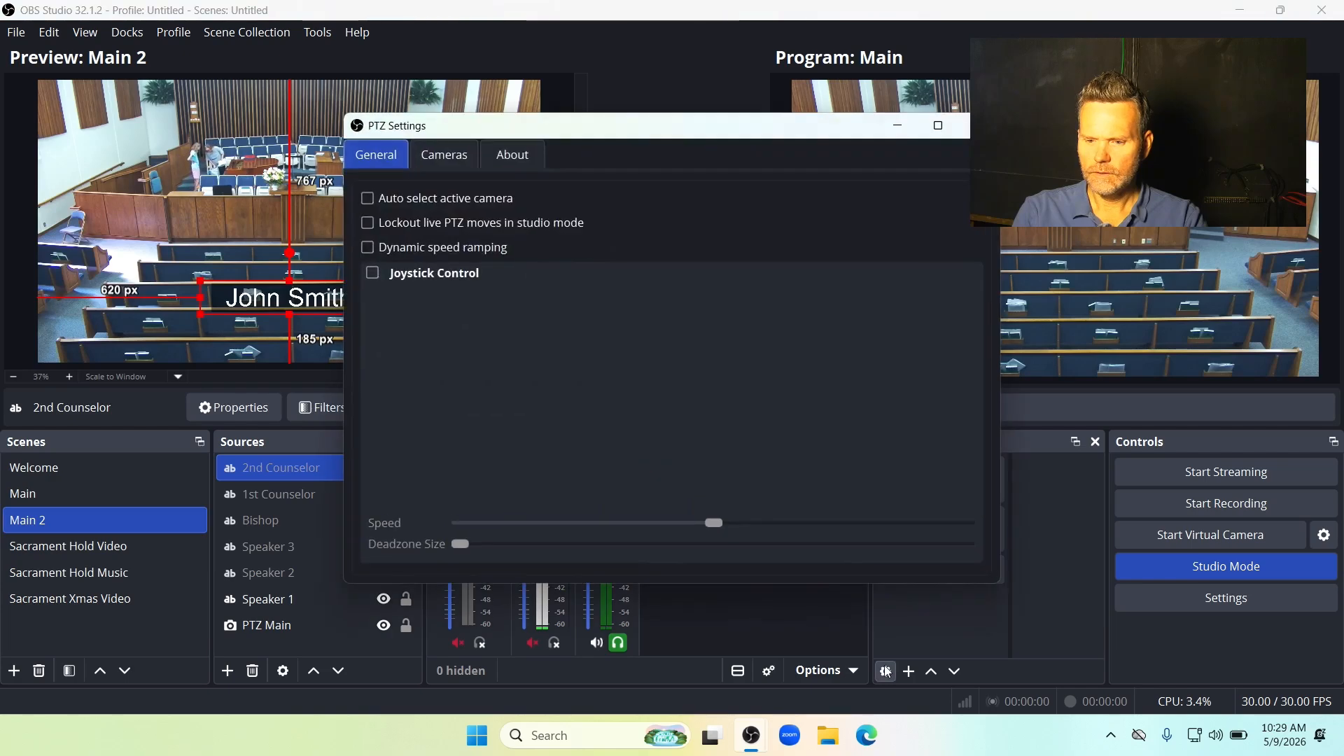
{"action": "left_click", "coordinate": [451, 157]}
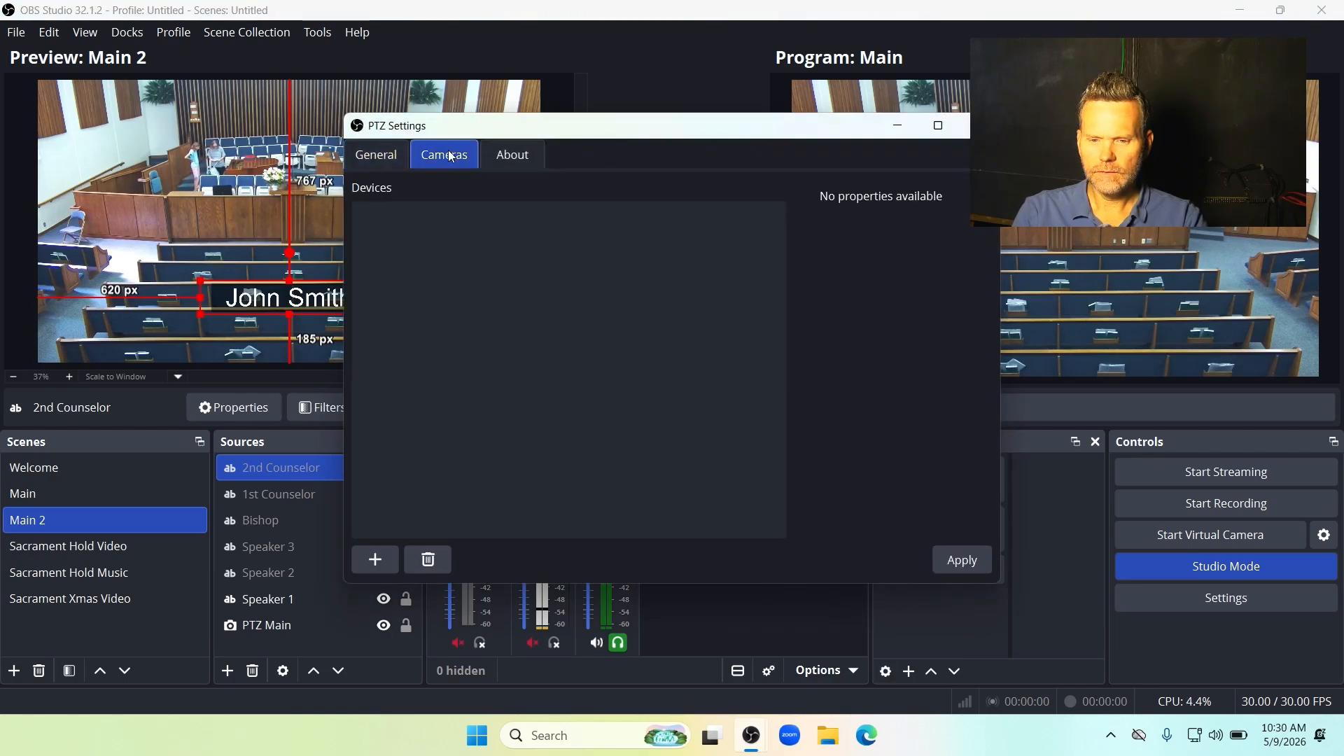
{"action": "left_click", "coordinate": [380, 573]}
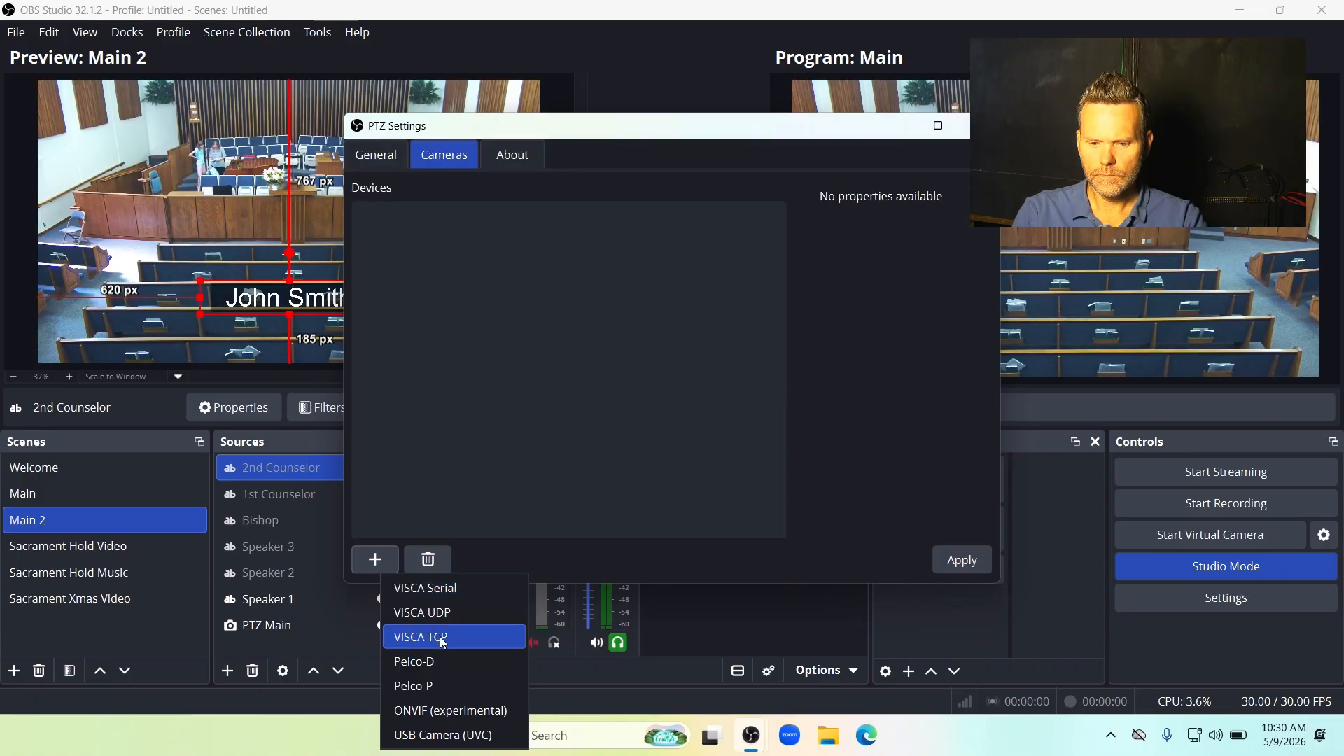
{"action": "left_click", "coordinate": [455, 615]}
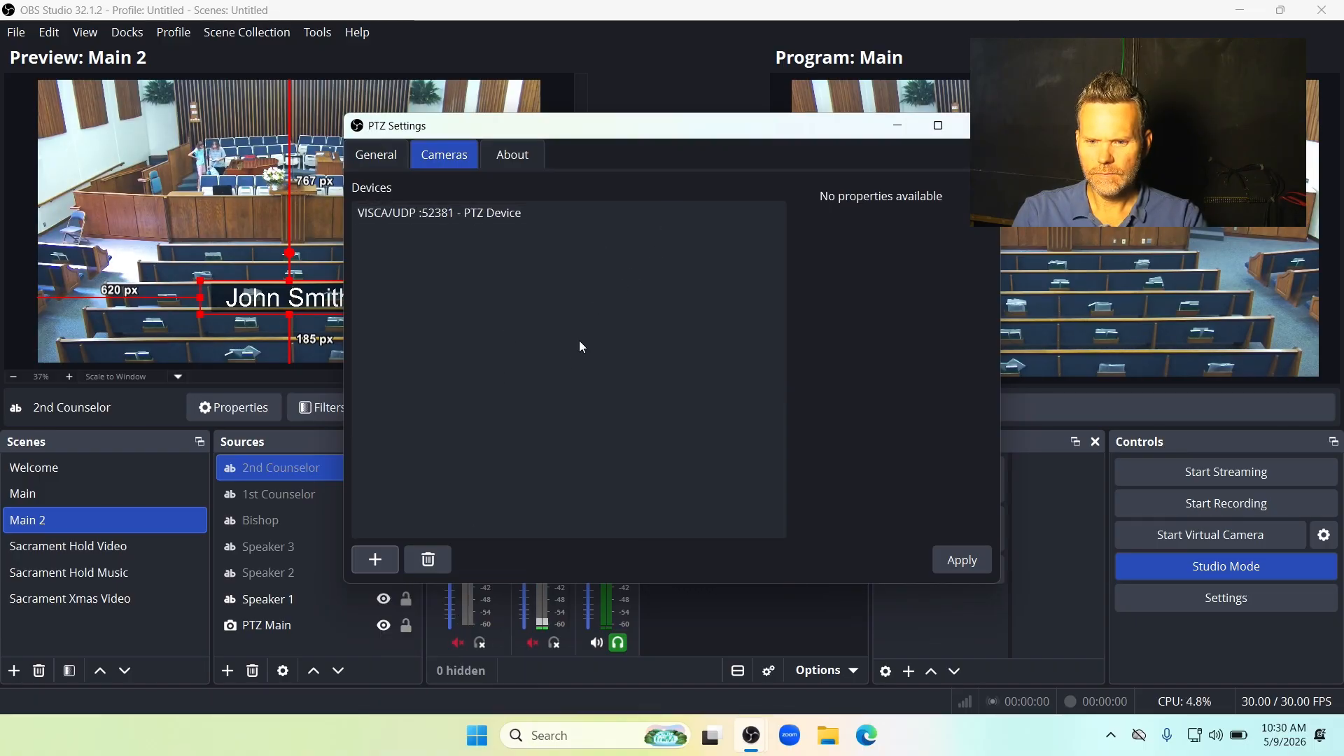
- Link the VISCA UDP device to the PTZ Main source, set its host to 192.168.108.50, apply, and close the PTZ settings
{"action": "left_click", "coordinate": [451, 214]}
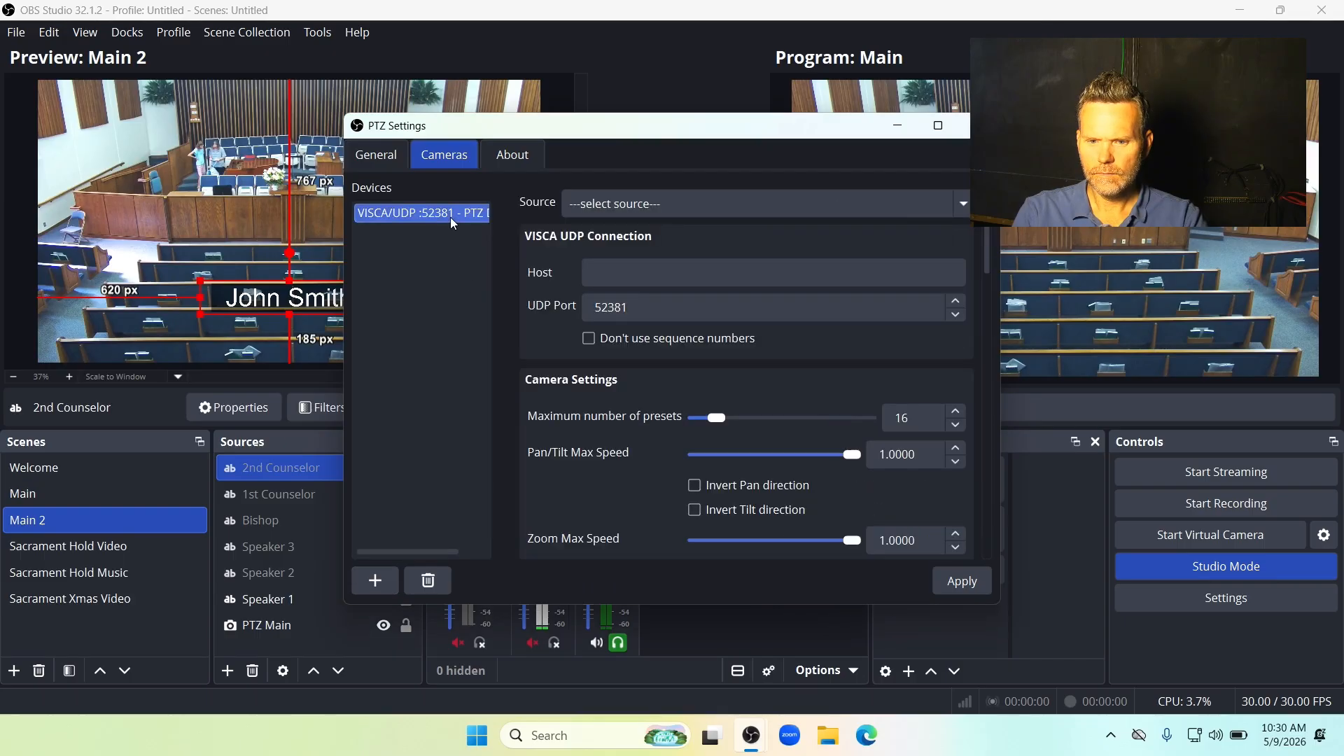
{"action": "left_click", "coordinate": [638, 213]}
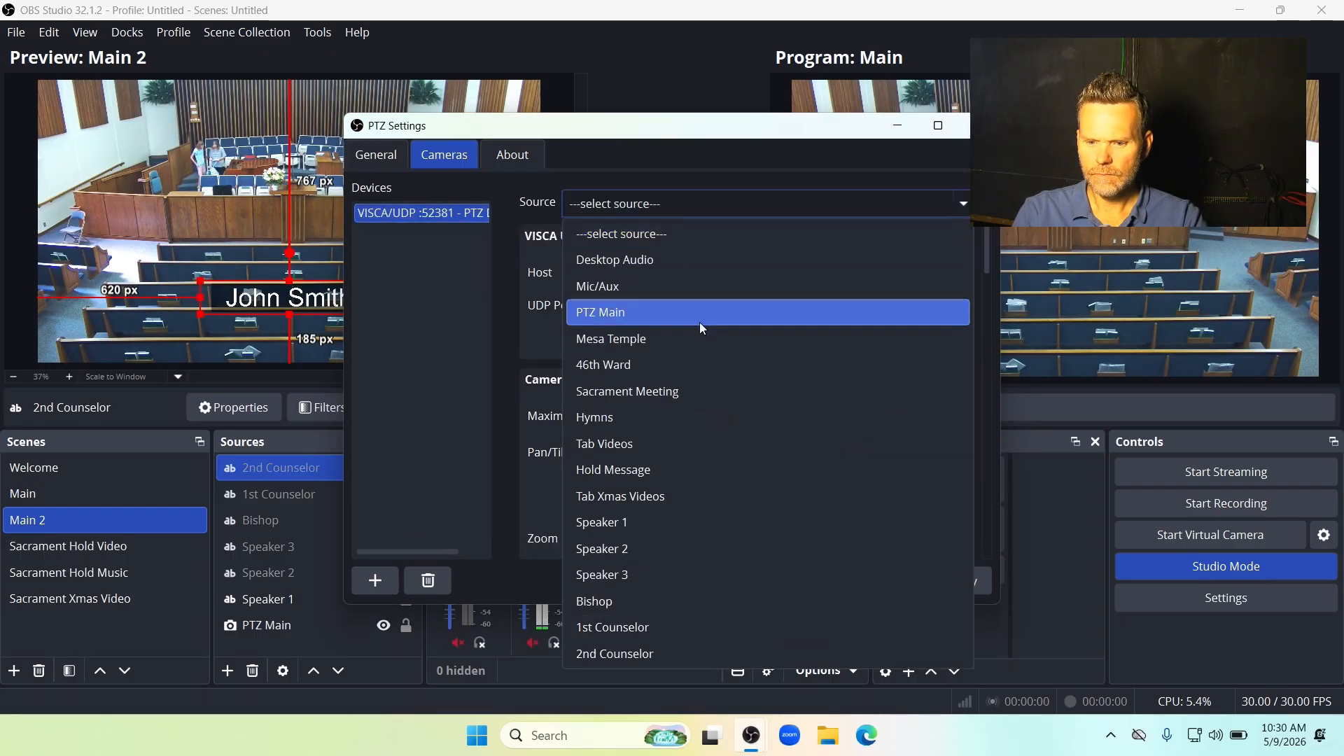
{"action": "left_click", "coordinate": [617, 309]}
{"action": "left_click", "coordinate": [755, 276]}
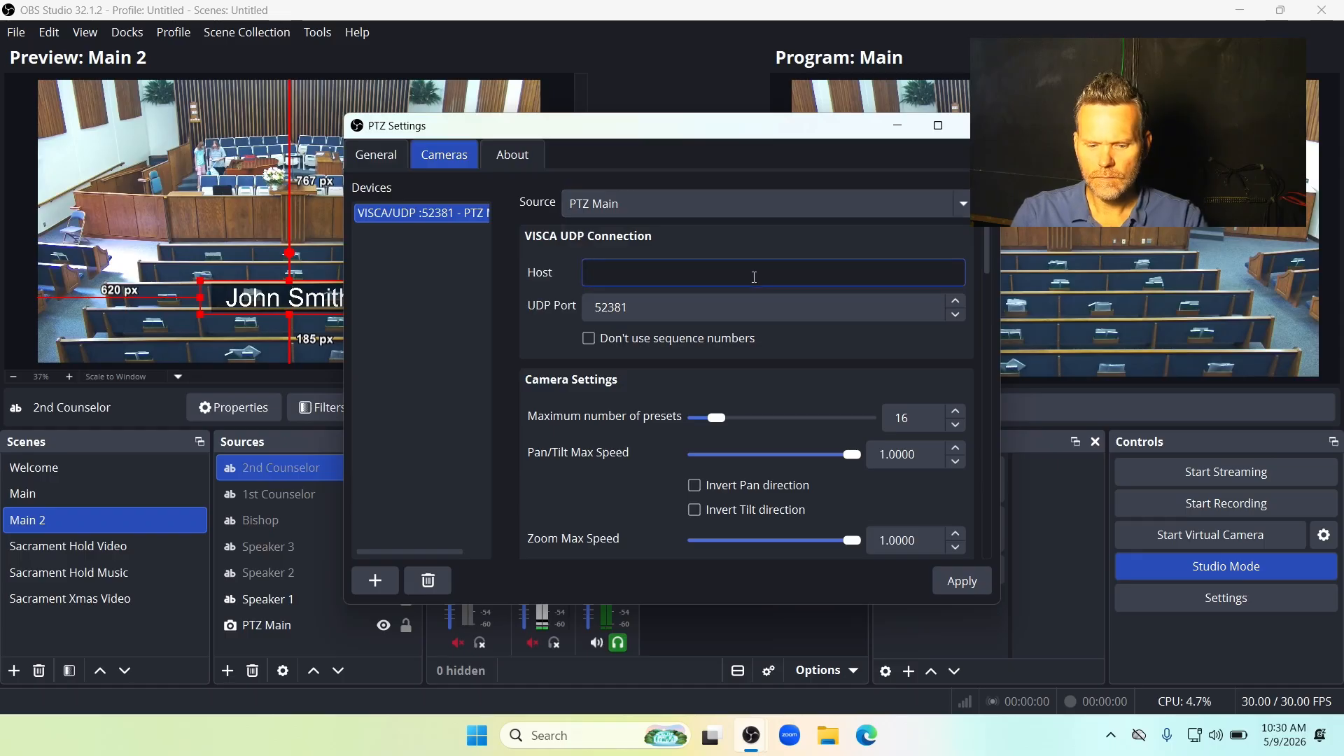
{"action": "type", "text": "192.168."}
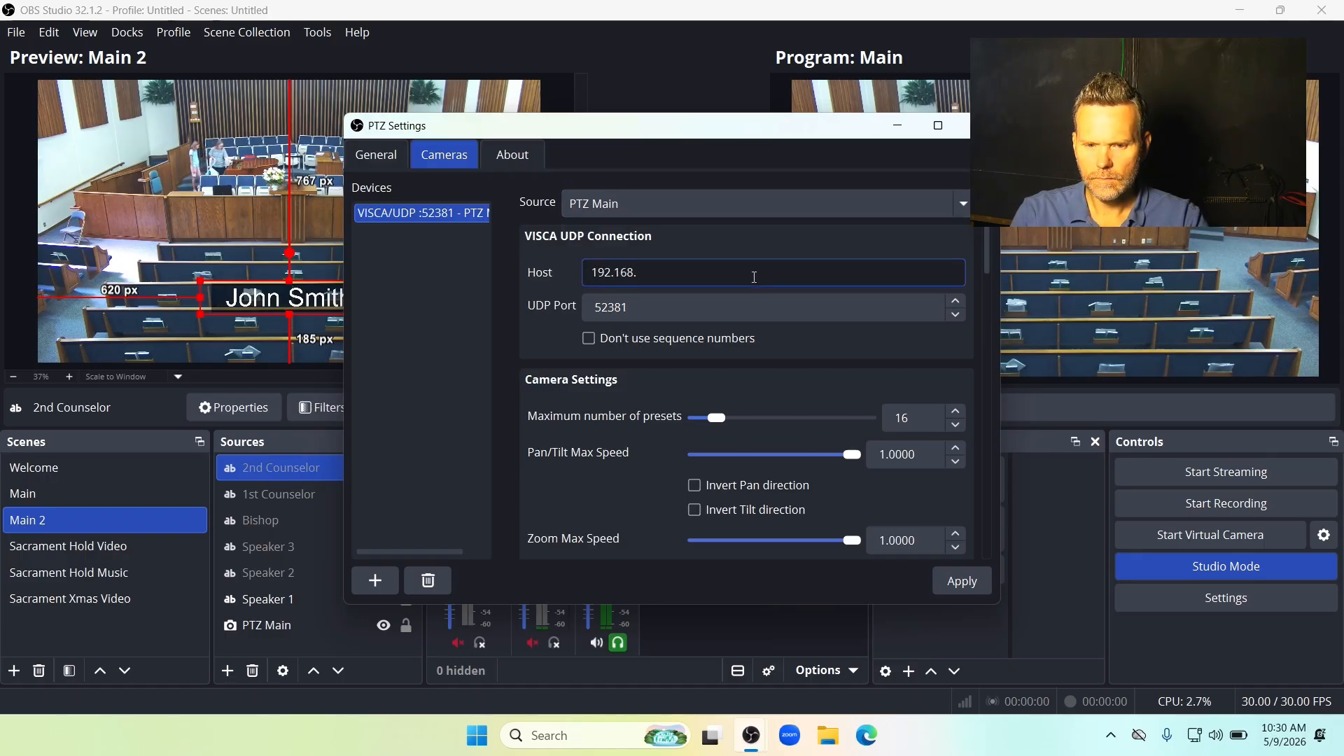
{"action": "type", "text": "10.50"}
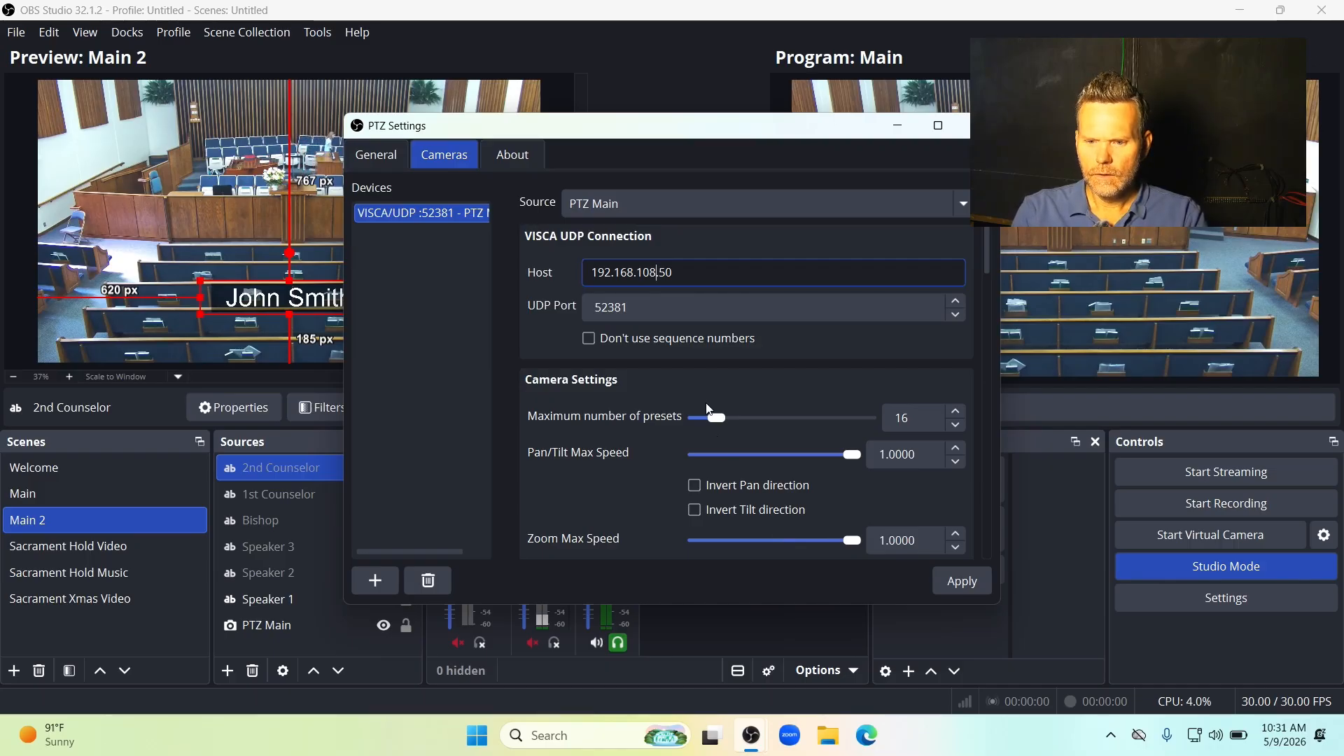
{"action": "left_click", "coordinate": [675, 278]}
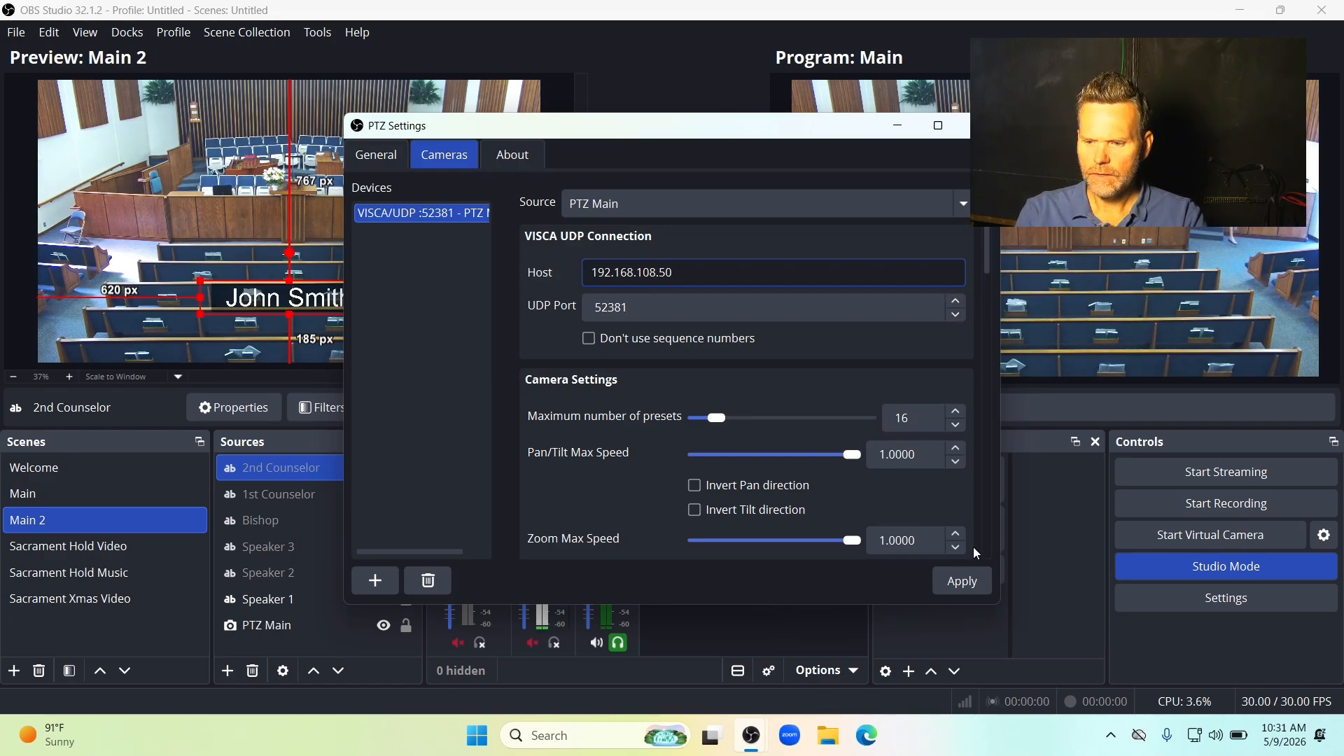
{"action": "left_click", "coordinate": [971, 571]}
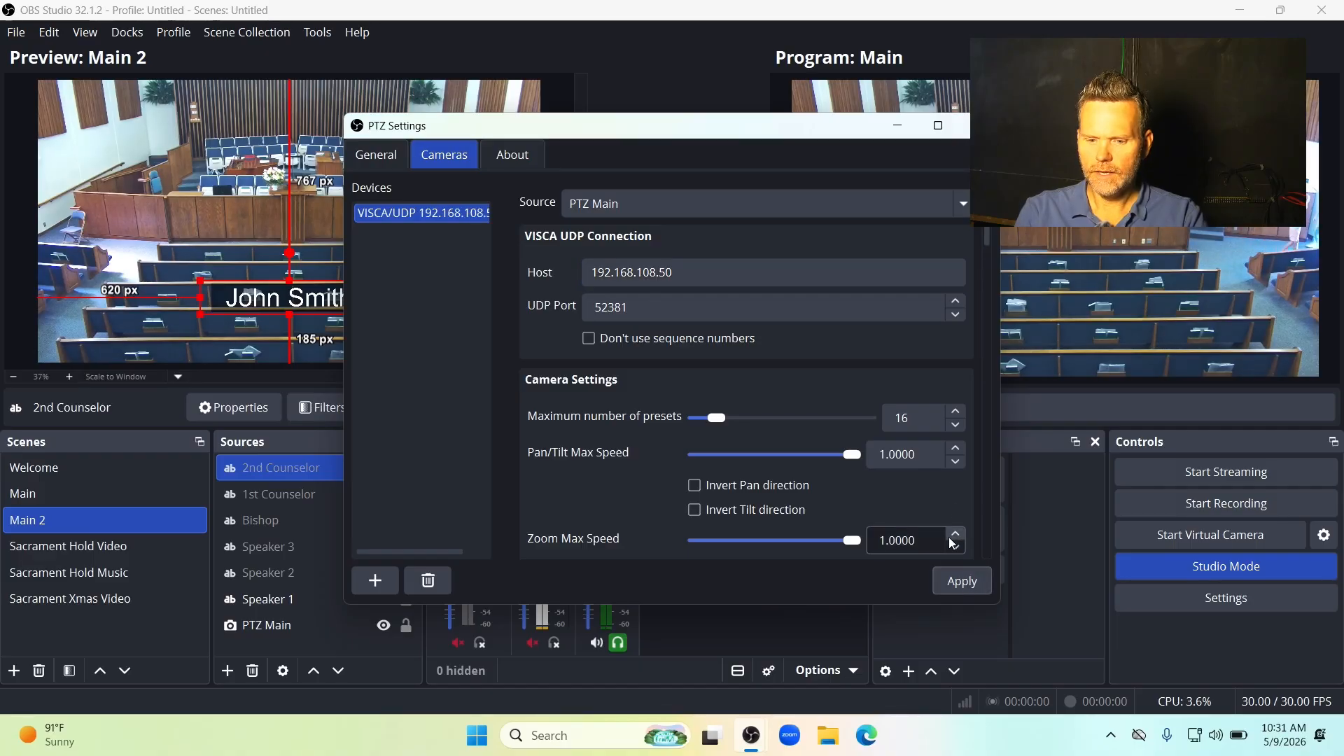
{"action": "left_click", "coordinate": [967, 128]}
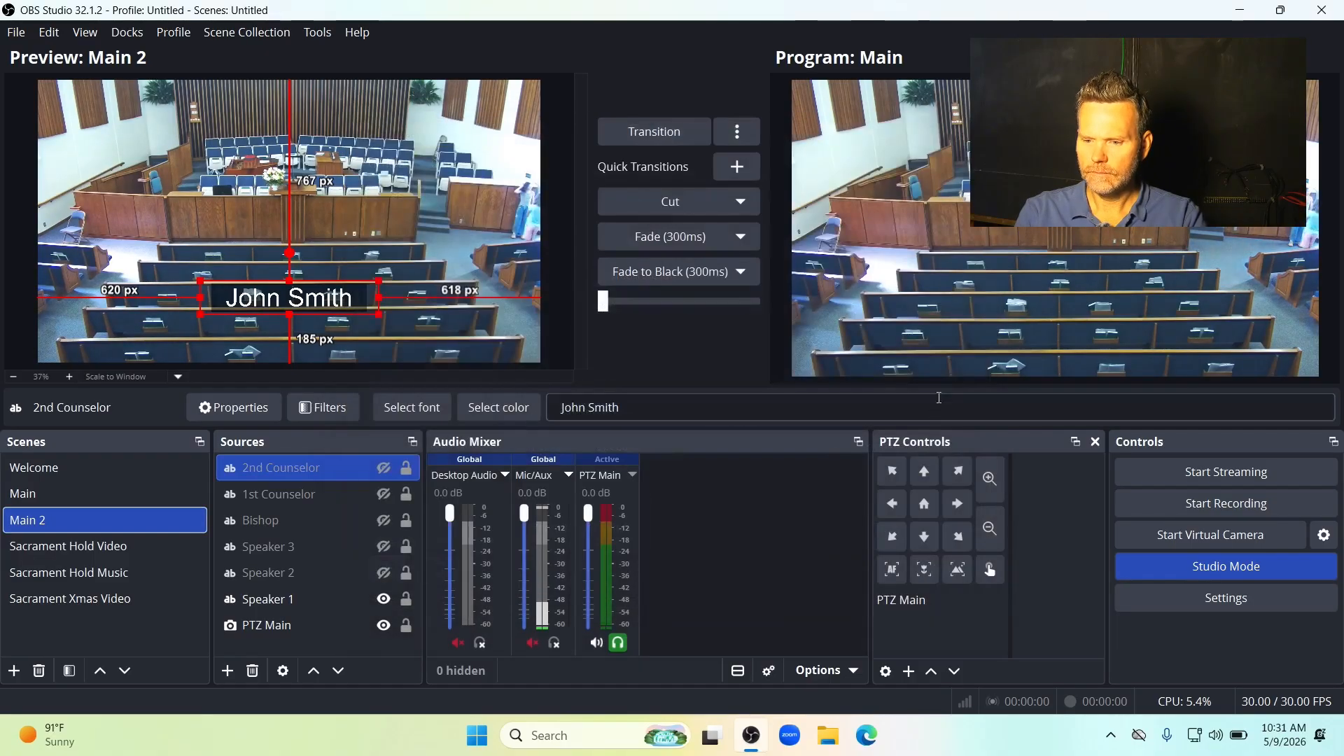
- Test the PTZ Main camera by moving it diagonally down-right and back up-left
{"action": "left_click", "coordinate": [903, 606]}
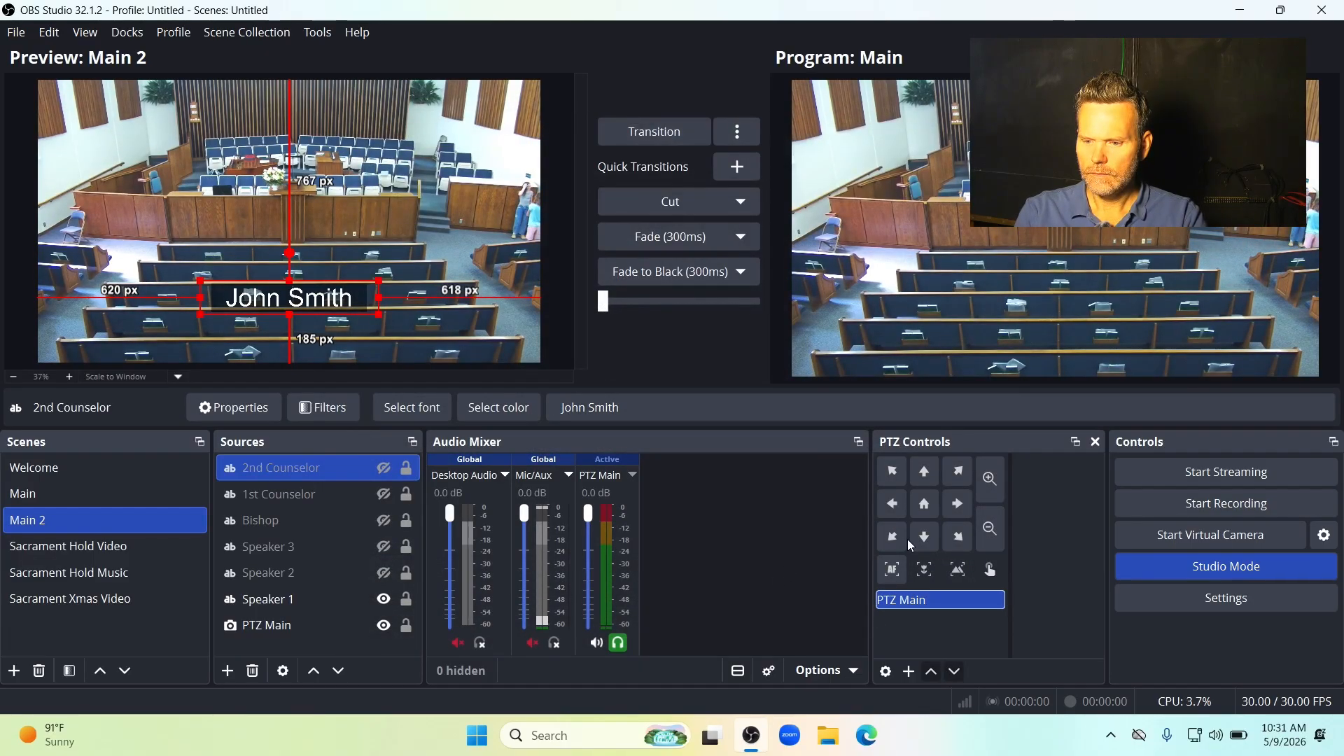
{"action": "left_click", "coordinate": [955, 536]}
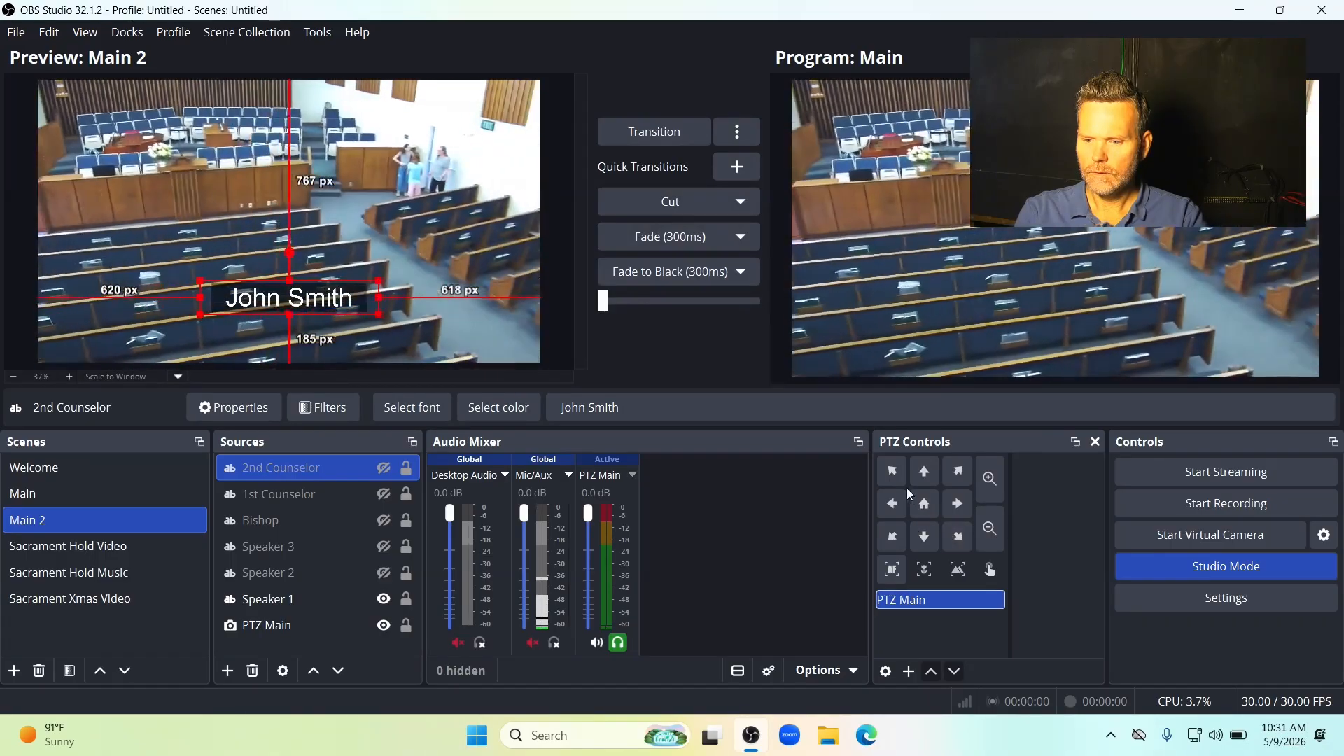
{"action": "left_click", "coordinate": [894, 473]}
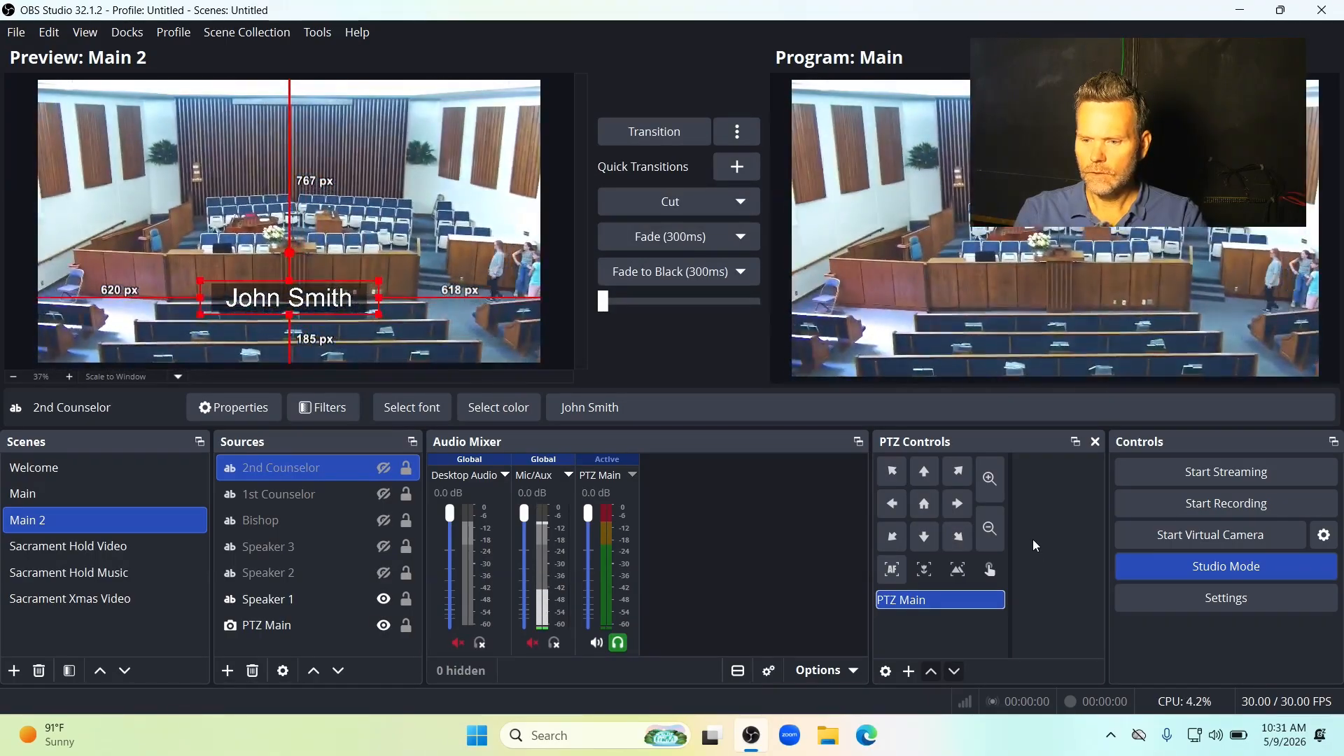
- Add two camera presets named 1 and 2 for PTZ Main
{"action": "left_click", "coordinate": [1059, 534]}
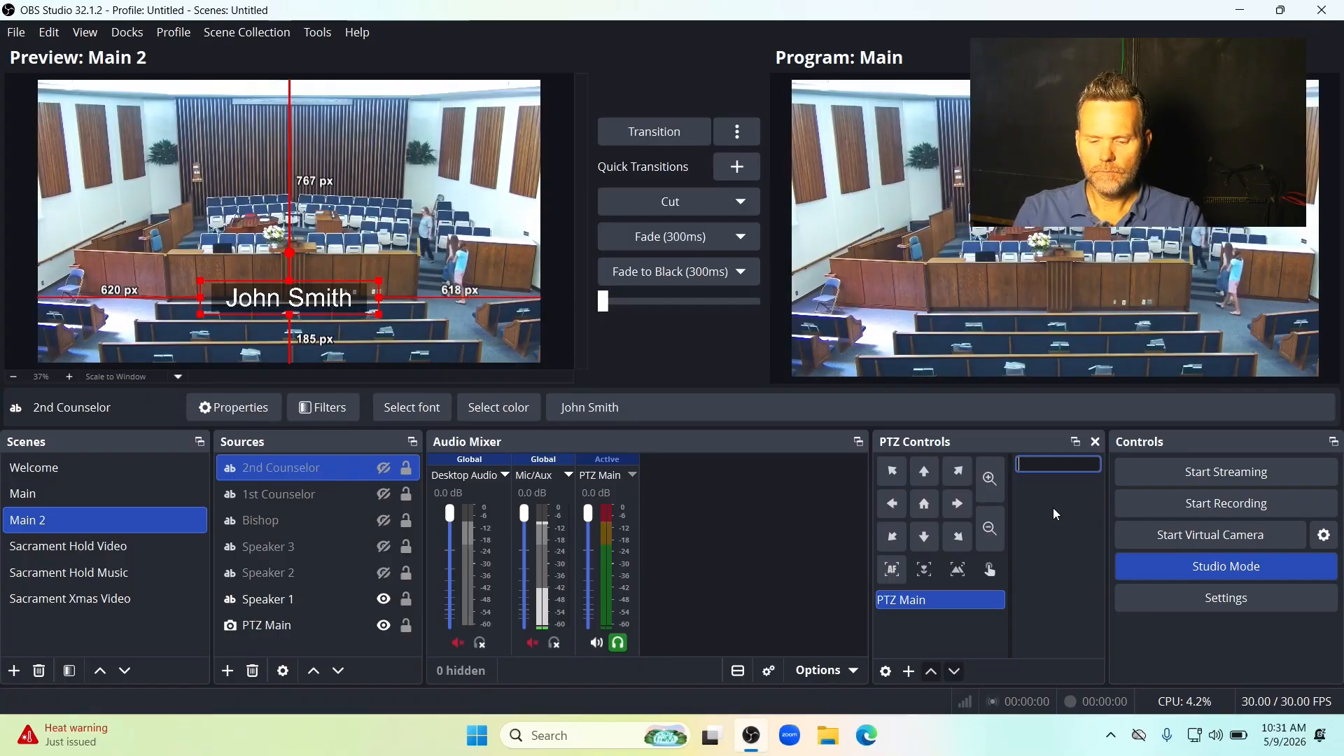
{"action": "type", "text": "1"}
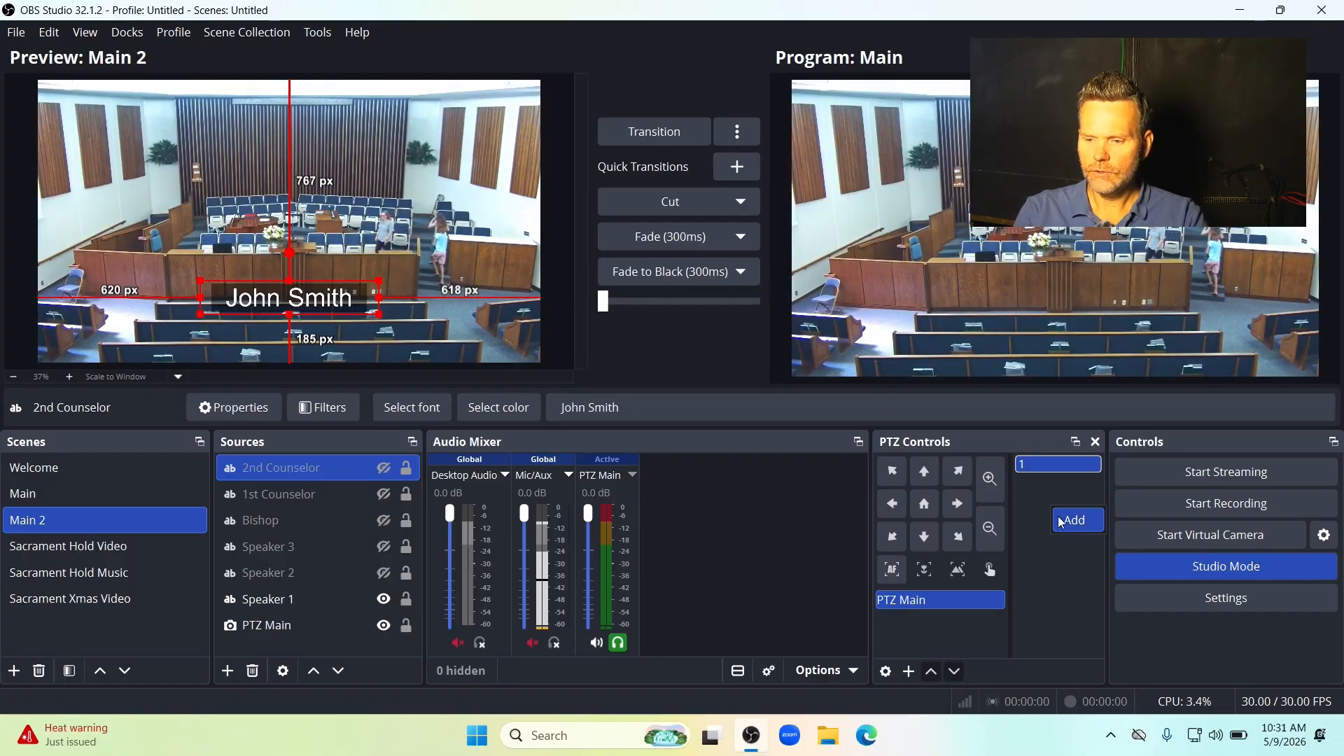
{"action": "key", "text": "Return"}
{"action": "type", "text": "2"}
{"action": "key", "text": "Return"}
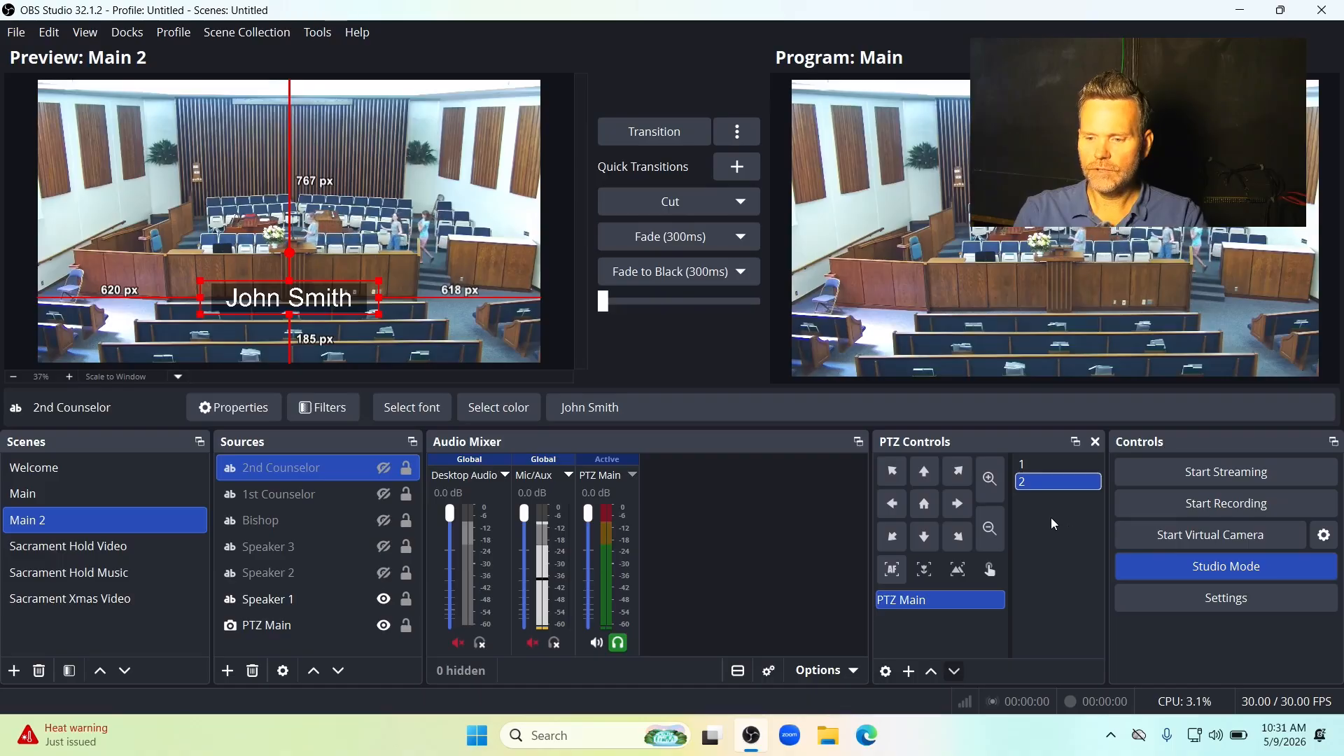
- Recall camera preset 1 and rename it Speaker Close
{"action": "double_click", "coordinate": [1024, 470]}
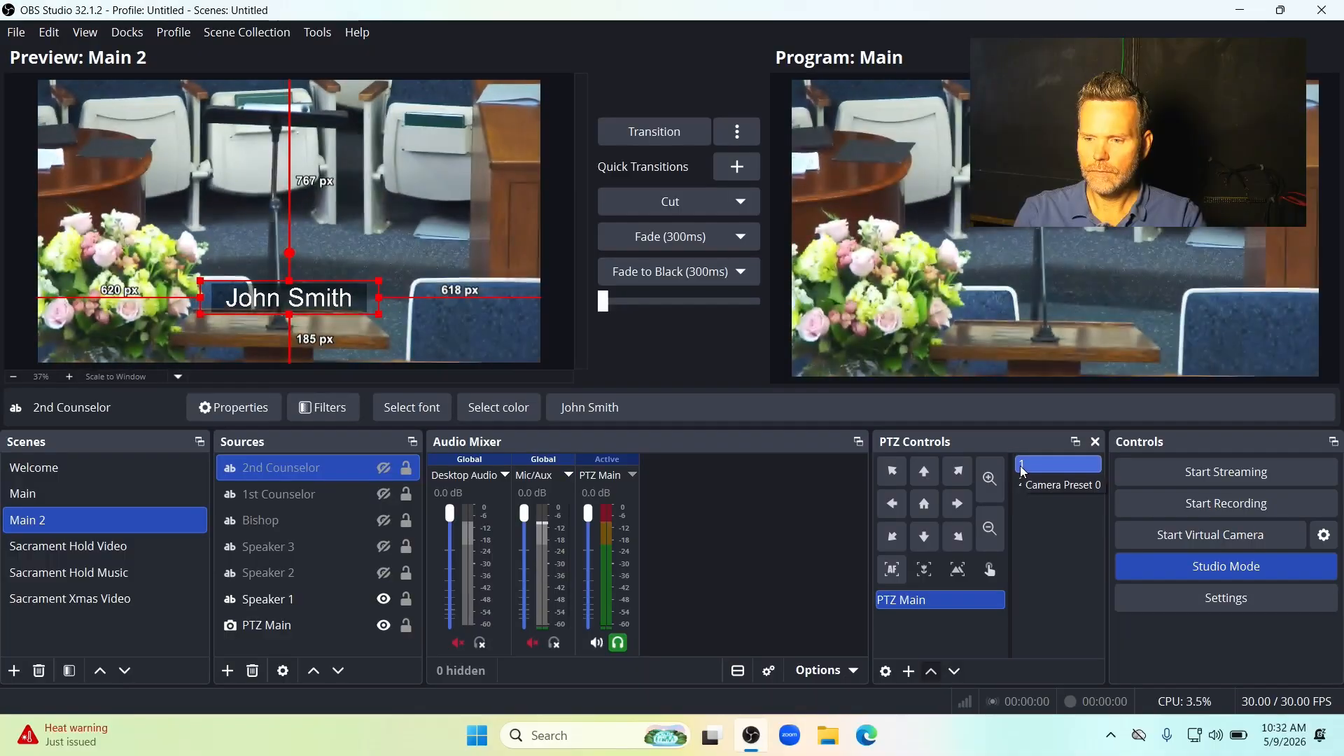
{"action": "right_click", "coordinate": [1024, 472]}
{"action": "left_click", "coordinate": [1034, 476]}
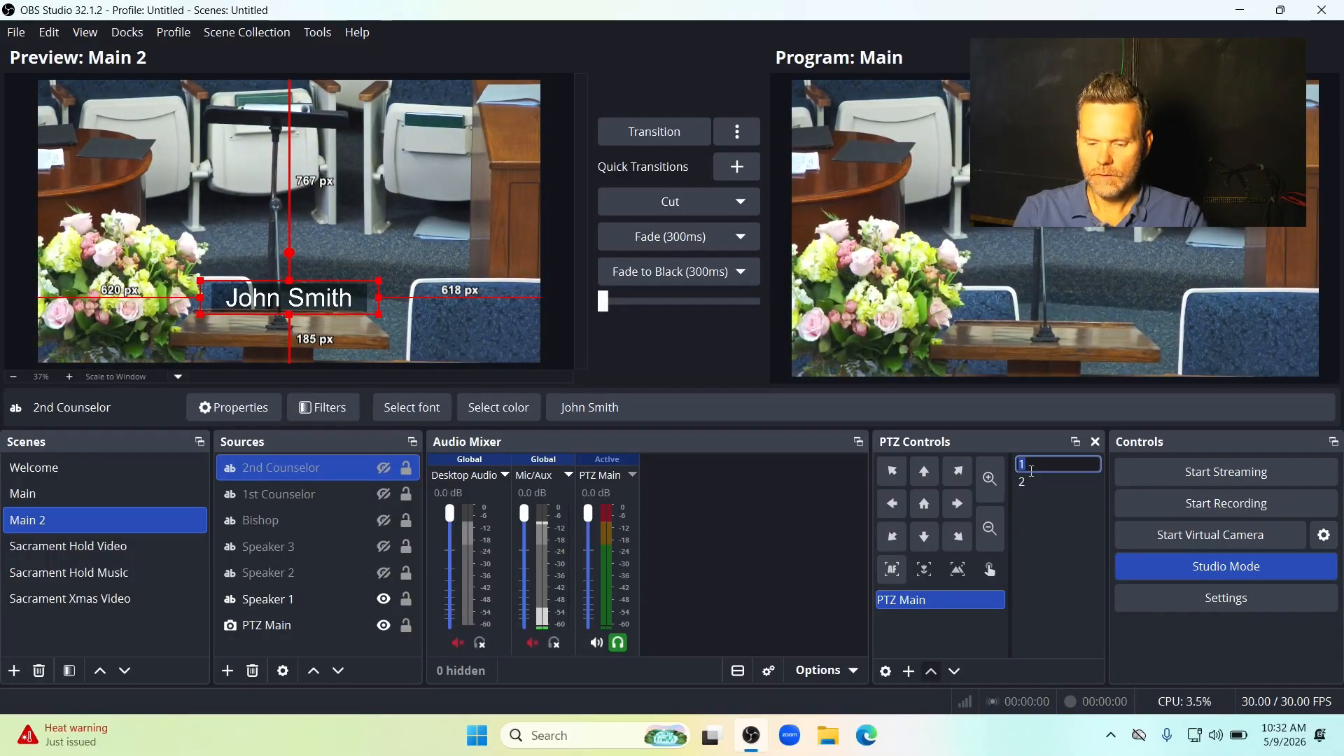
{"action": "type", "text": "Speaker Close"}
{"action": "key", "text": "Return"}
- Recall camera preset 2 and rename it Speaker Medium
{"action": "left_click", "coordinate": [1028, 483]}
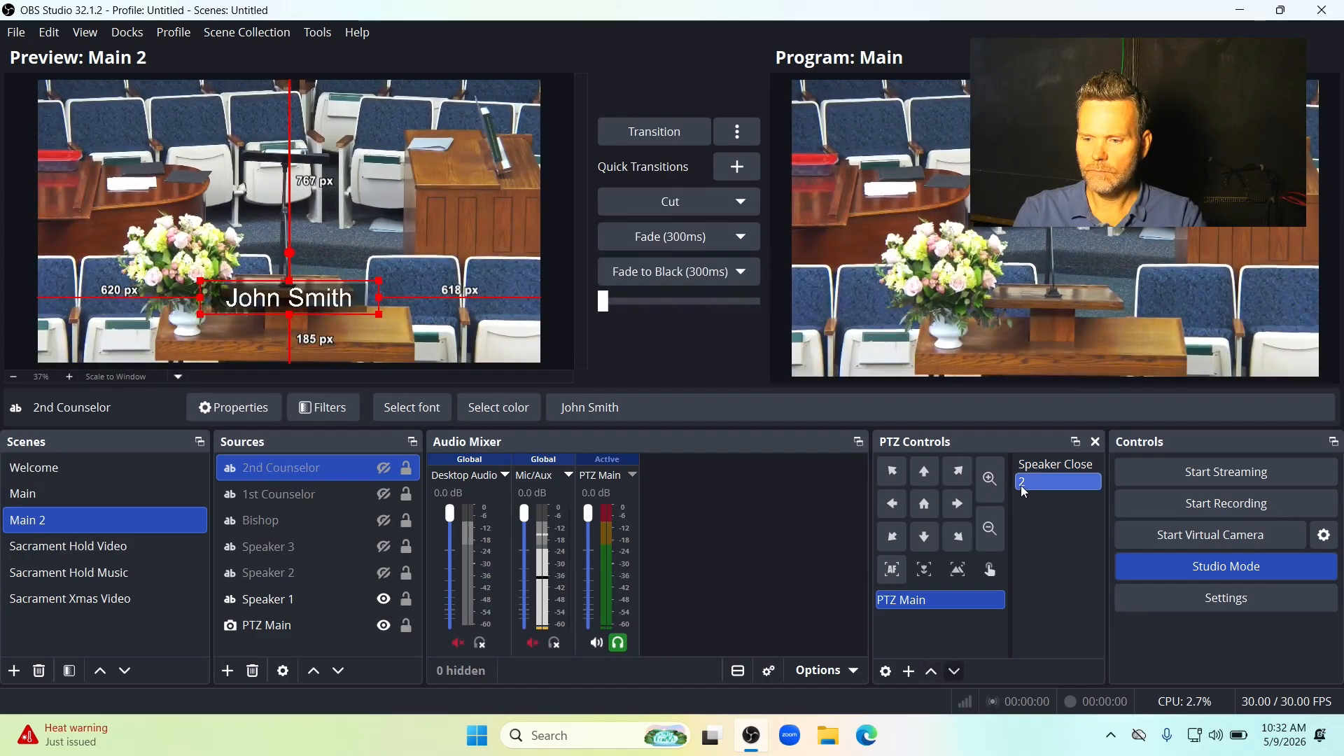
{"action": "right_click", "coordinate": [1026, 489]}
{"action": "left_click", "coordinate": [1035, 493]}
{"action": "type", "text": "Speaker"}
{"action": "type", "text": " Medium"}
{"action": "key", "text": "Return"}
- Add a third camera preset, recall its camera position, and rename it Rostrum
{"action": "right_click", "coordinate": [1035, 515]}
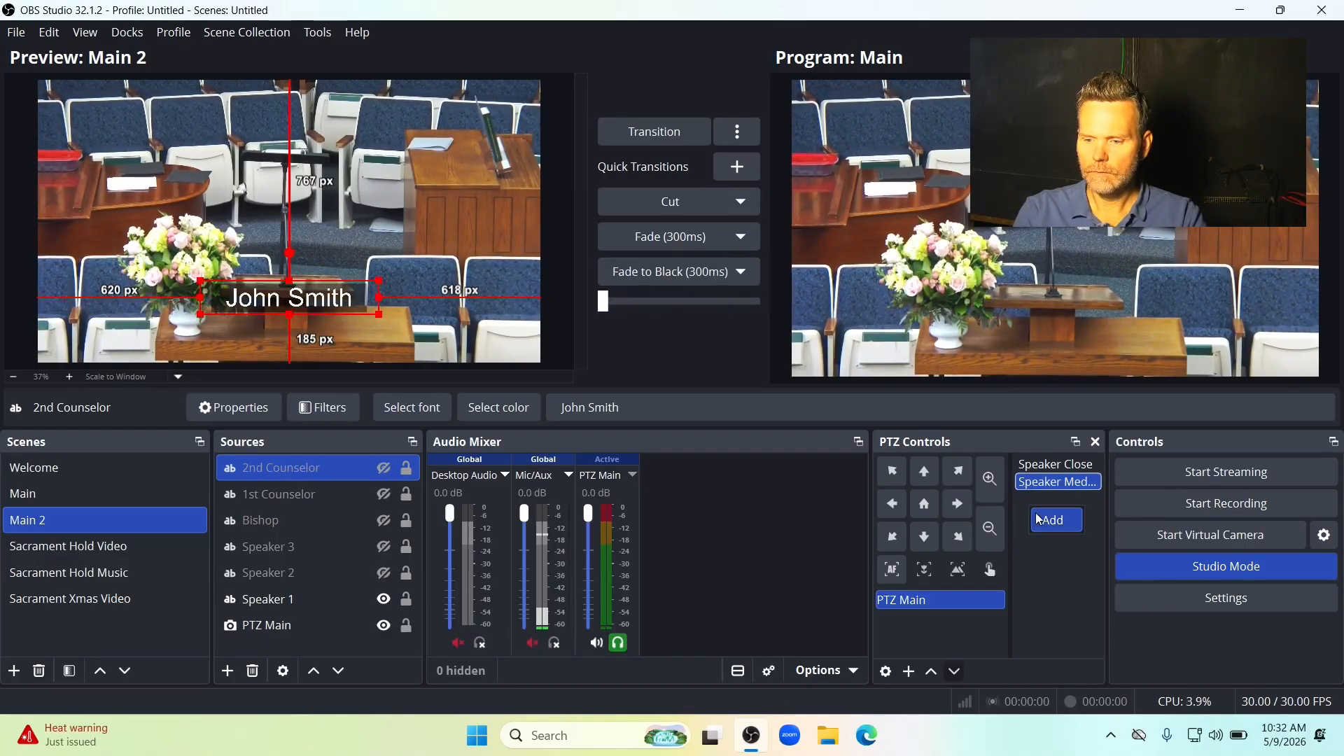
{"action": "left_click", "coordinate": [1039, 519]}
{"action": "key", "text": "Return"}
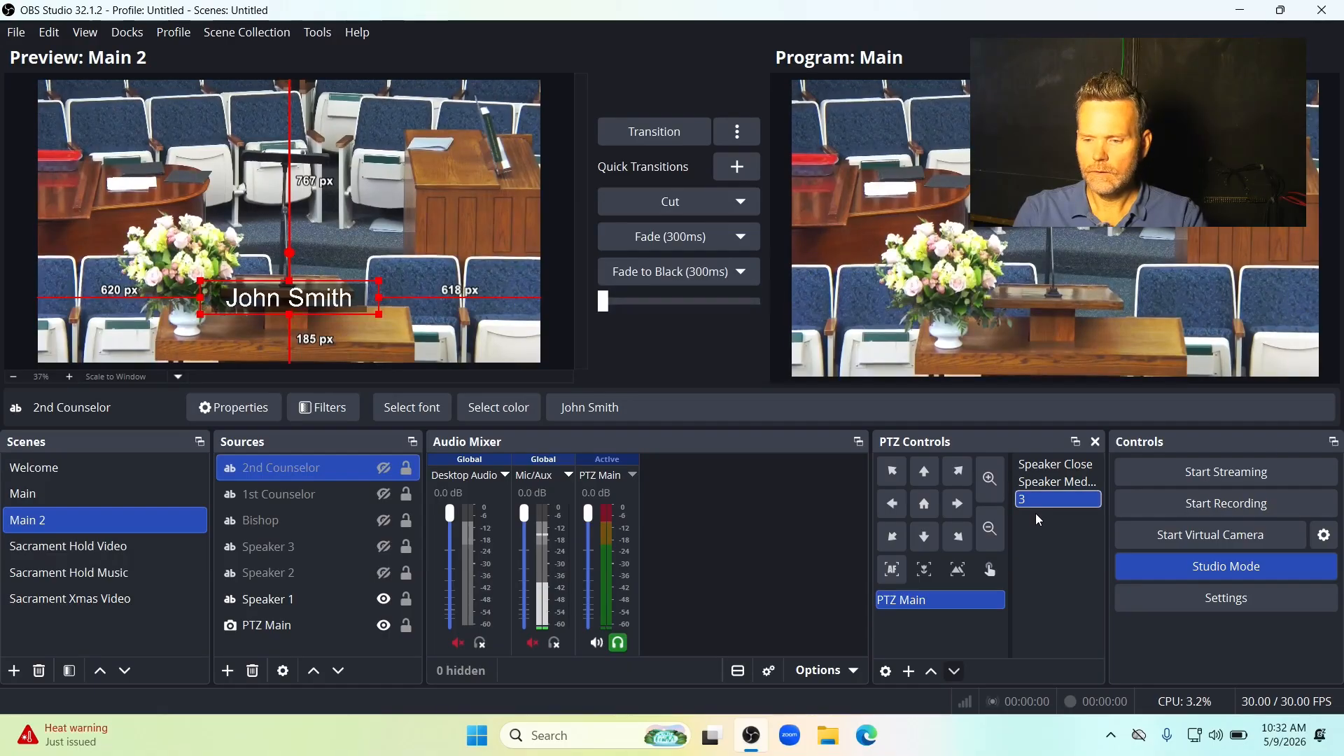
{"action": "double_click", "coordinate": [1027, 502]}
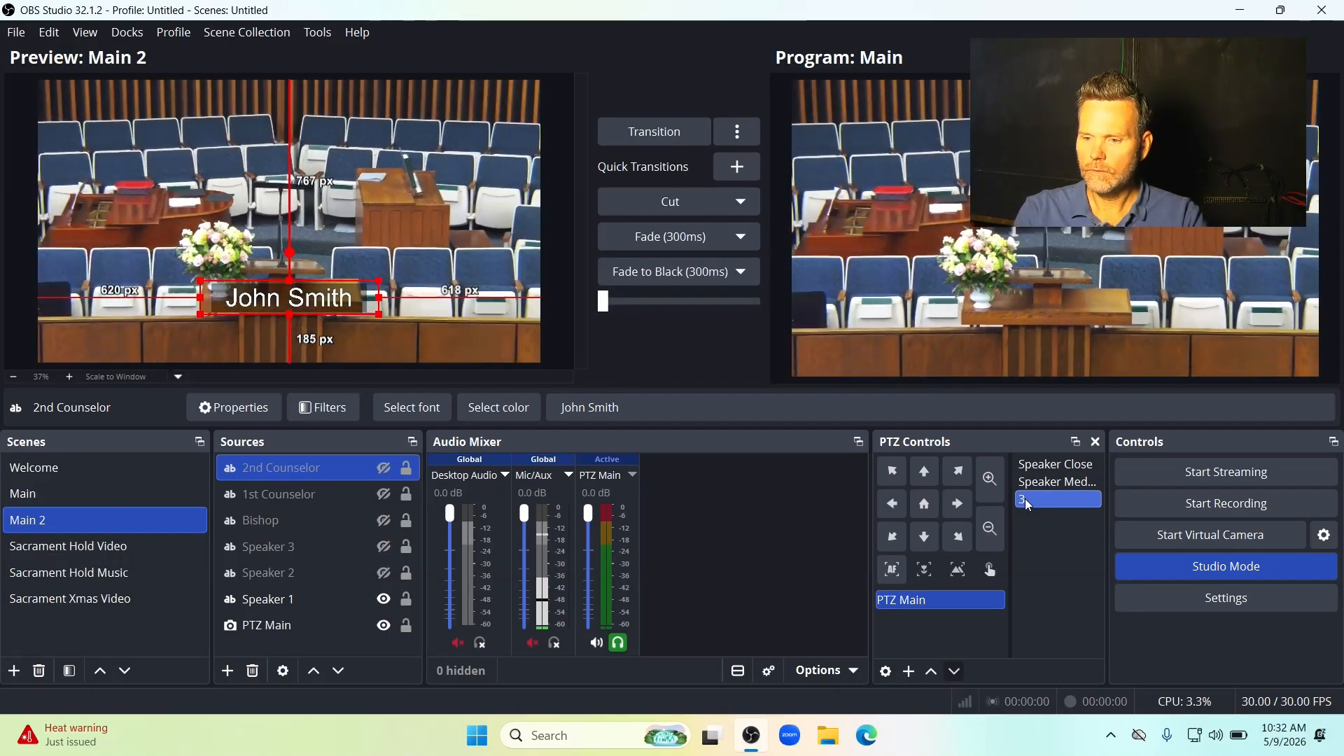
{"action": "right_click", "coordinate": [1025, 500]}
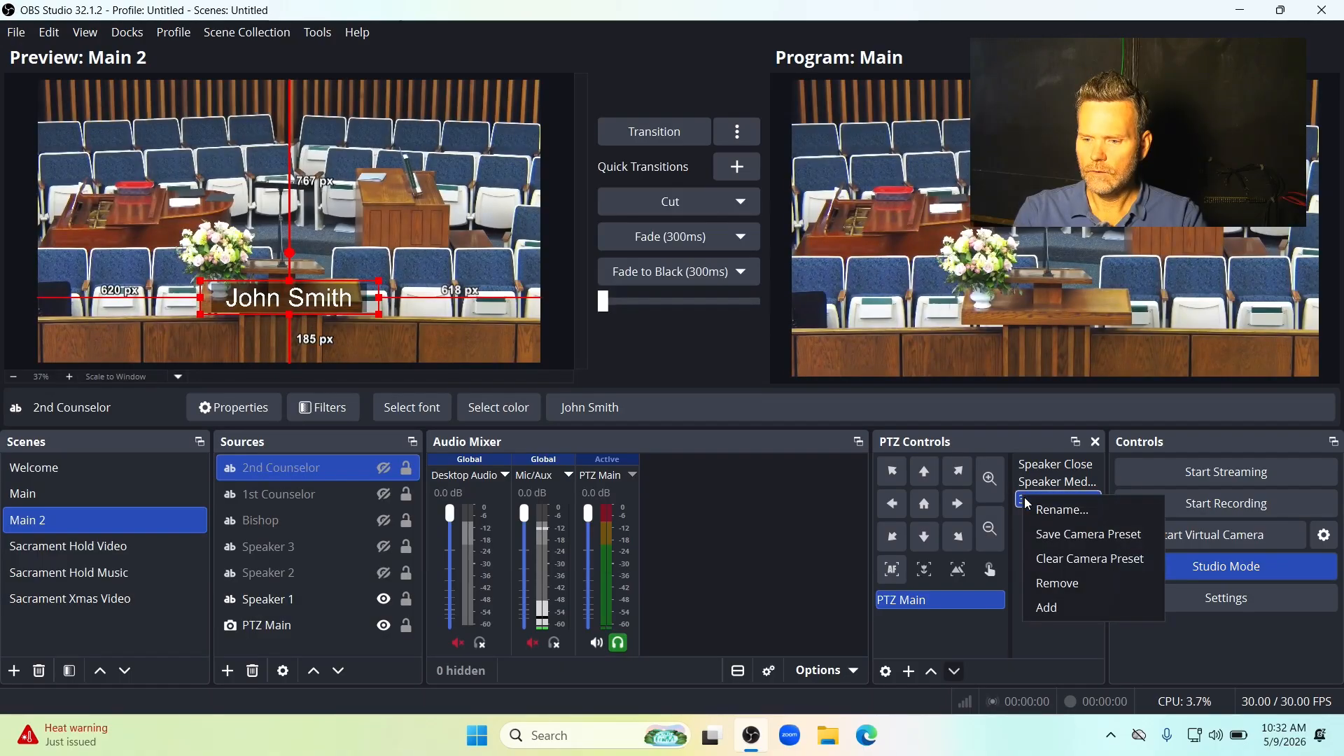
{"action": "left_click", "coordinate": [1029, 505]}
{"action": "type", "text": "Rostrum"}
{"action": "key", "text": "Return"}
- Add a fourth camera preset, recall its camera position, and rename it Chorister
{"action": "right_click", "coordinate": [1045, 525]}
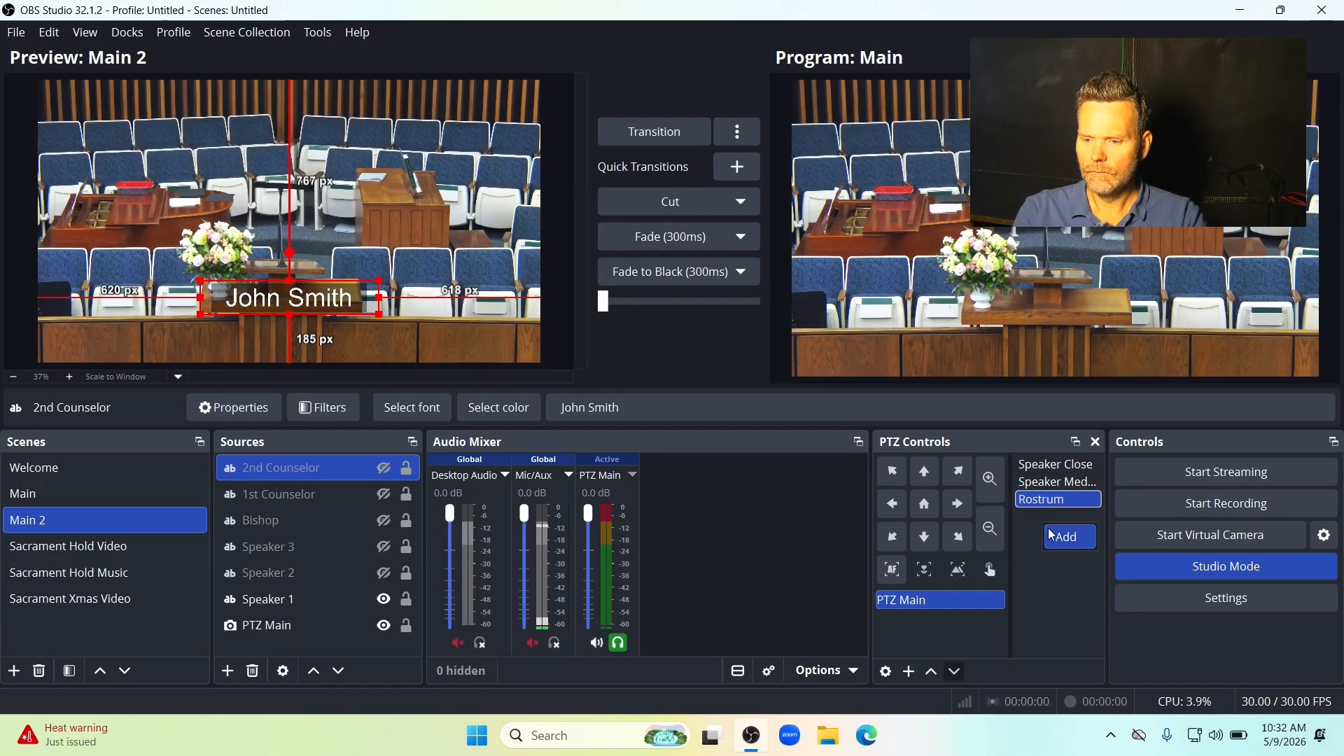
{"action": "left_click", "coordinate": [1051, 535]}
{"action": "type", "text": "4"}
{"action": "key", "text": "Return"}
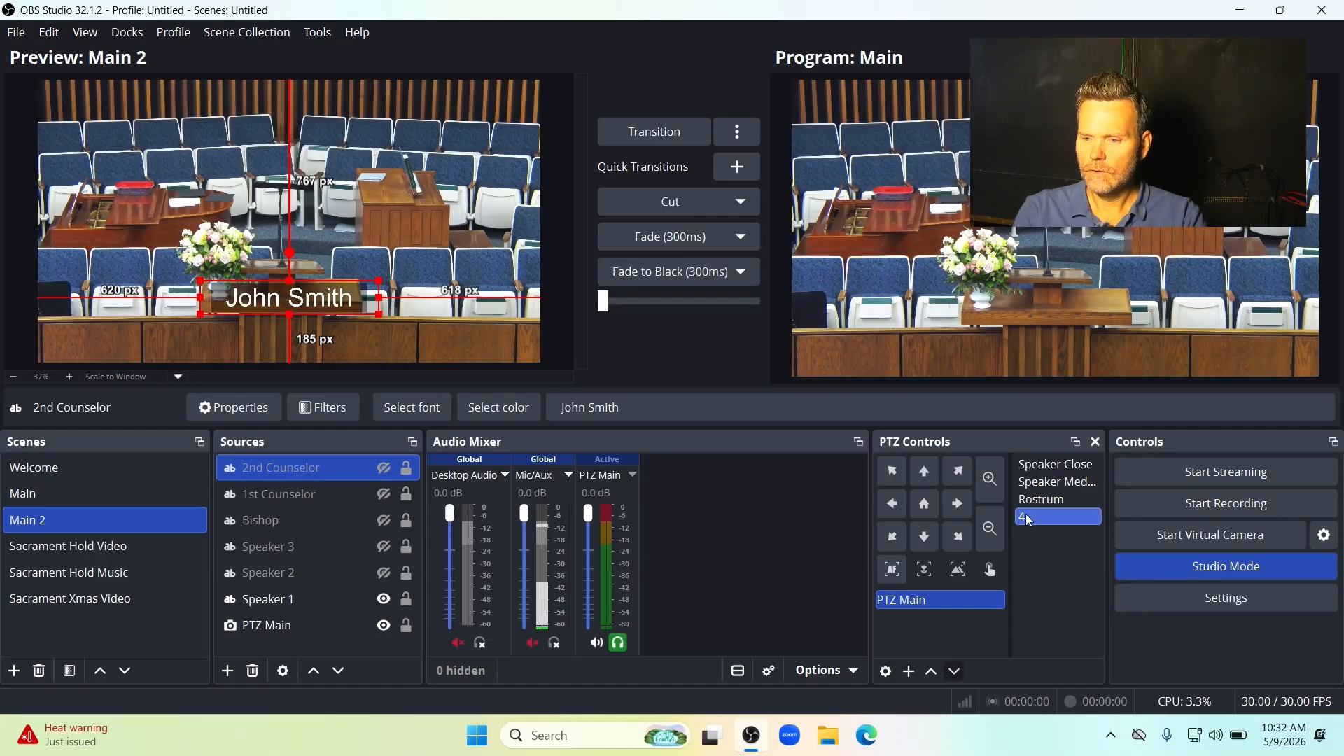
{"action": "right_click", "coordinate": [1027, 523]}
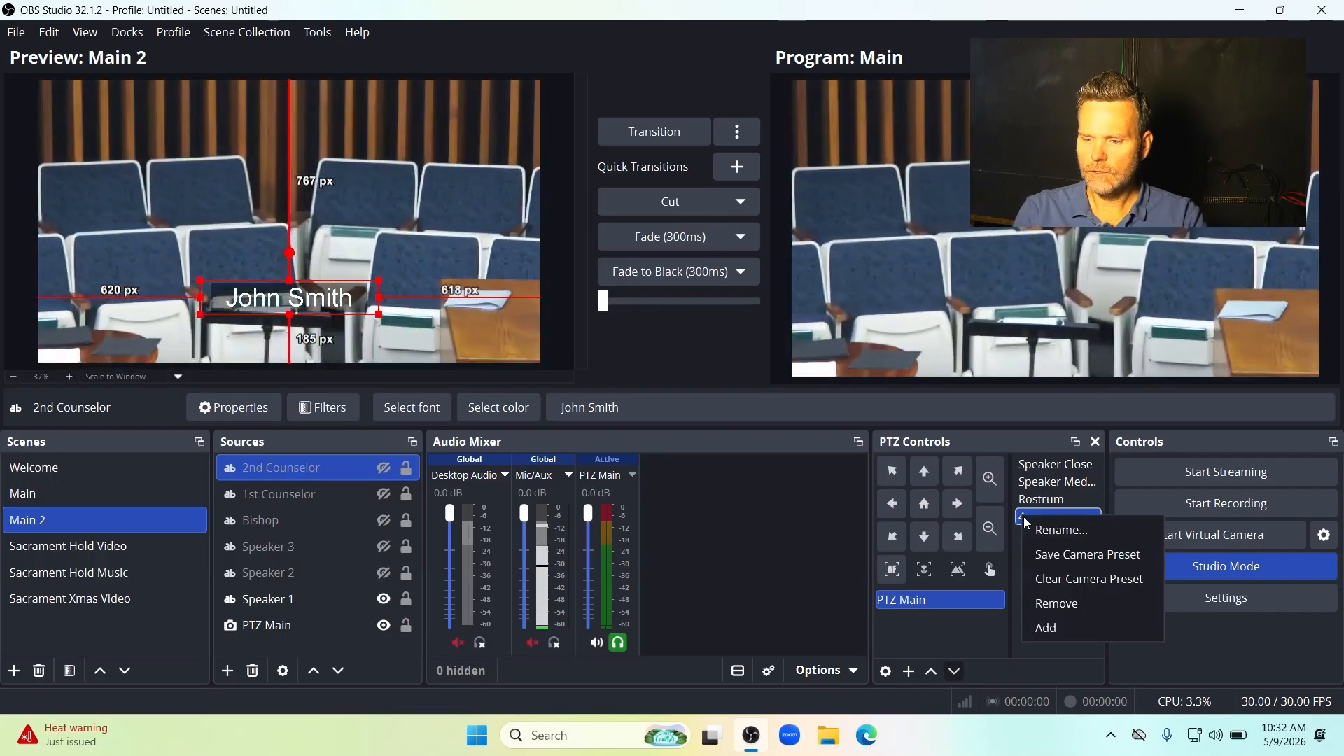
{"action": "left_click", "coordinate": [1032, 527]}
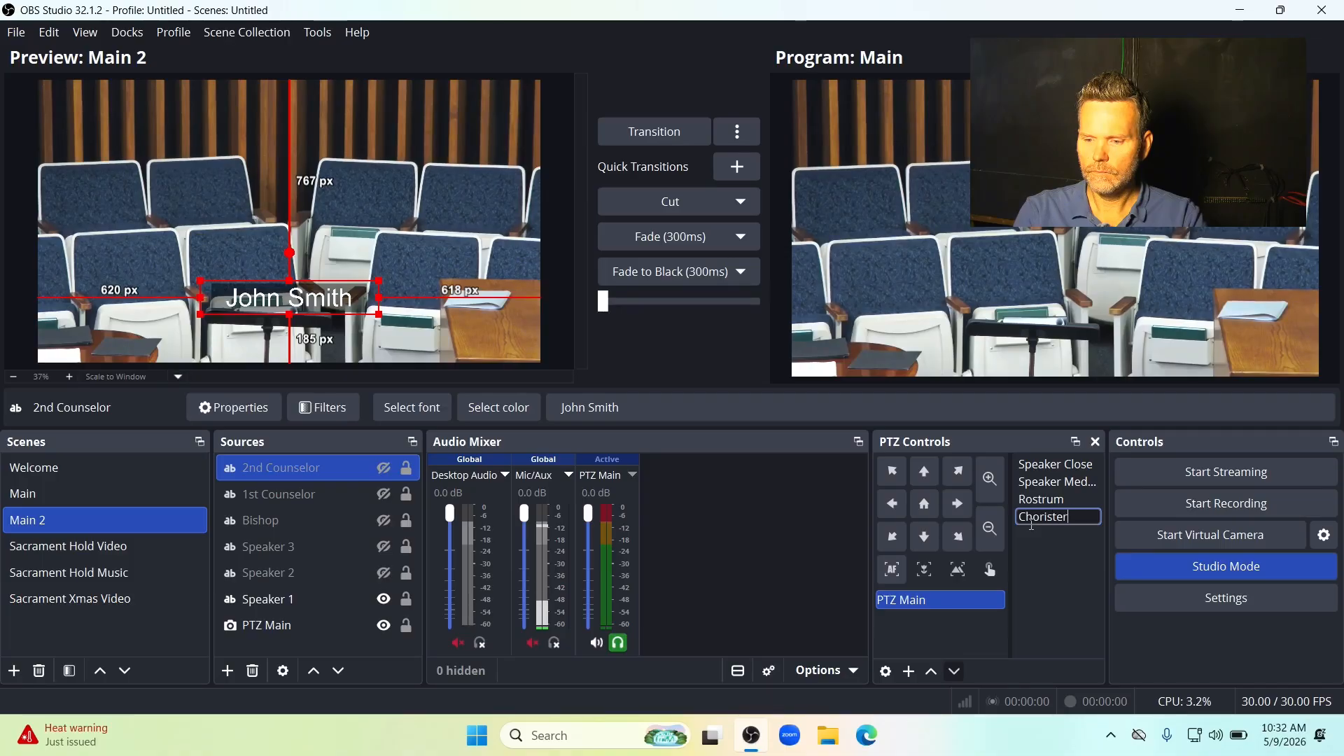
{"action": "key", "text": "Return"}
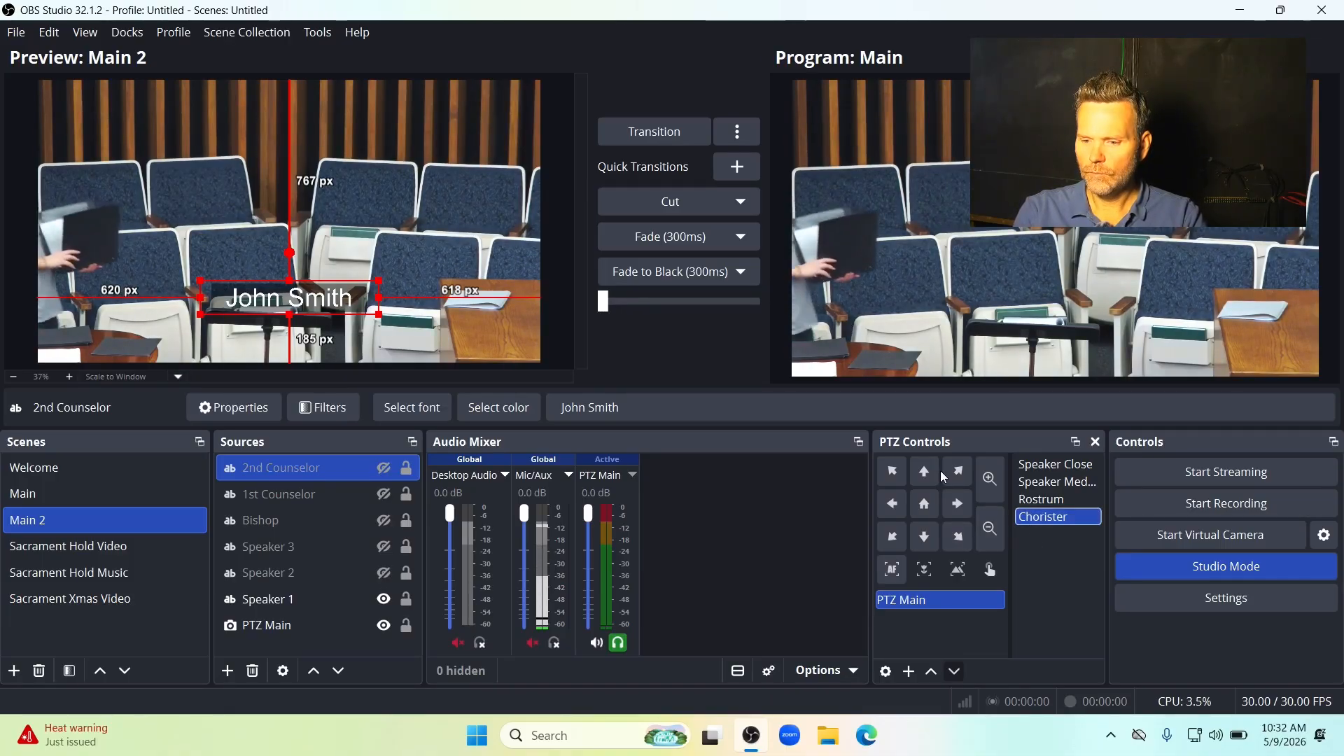
- Recall the Speaker Close camera preset and transition the program output to the Welcome scene
{"action": "double_click", "coordinate": [1036, 465]}
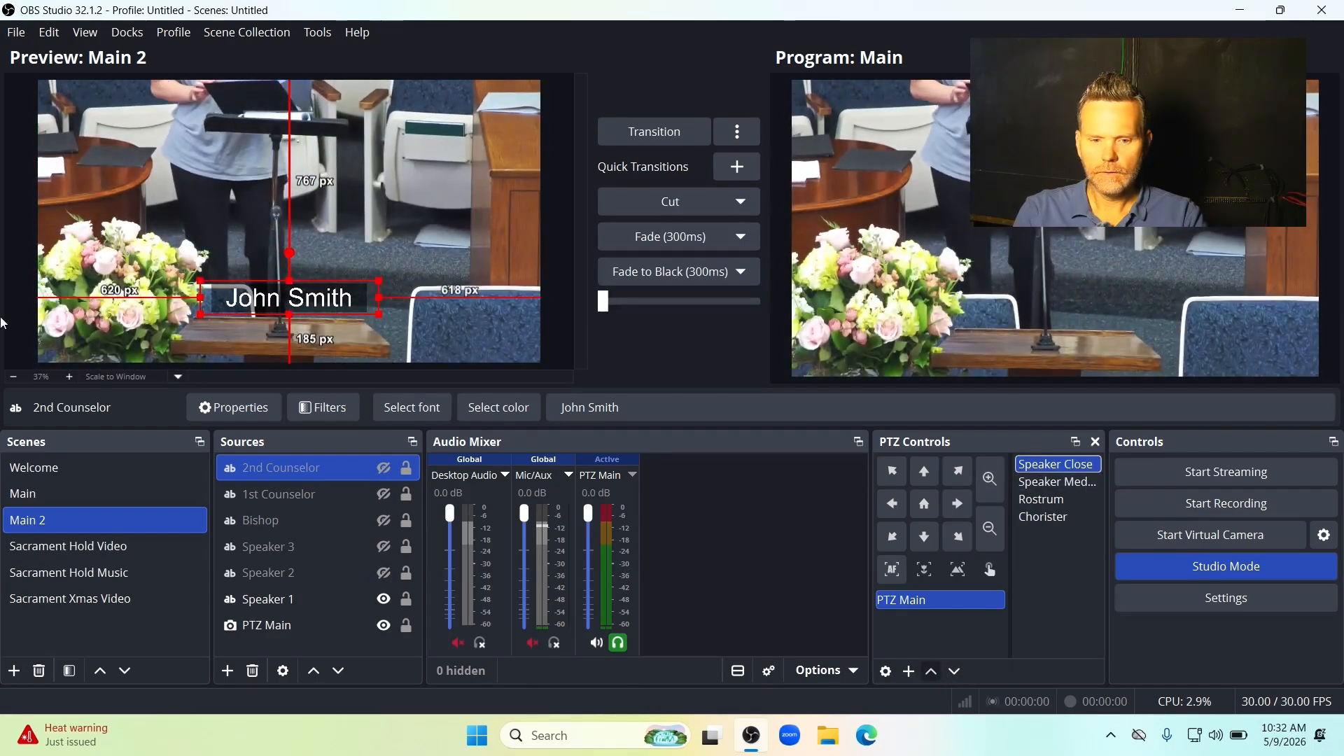
{"action": "left_click", "coordinate": [17, 467]}
{"action": "left_click", "coordinate": [638, 142]}
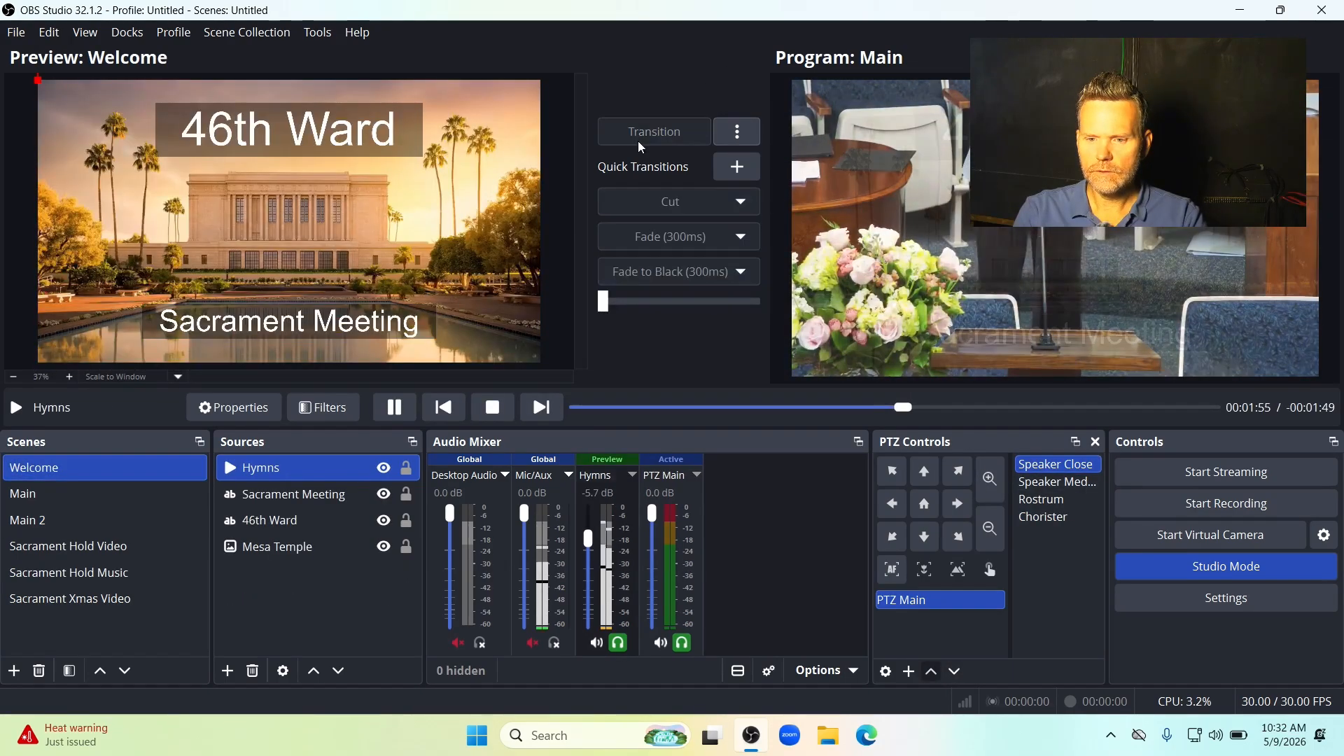
- Preview the Sacrament Hold Video and Sacrament Hold Music scenes
{"action": "left_click", "coordinate": [53, 548]}
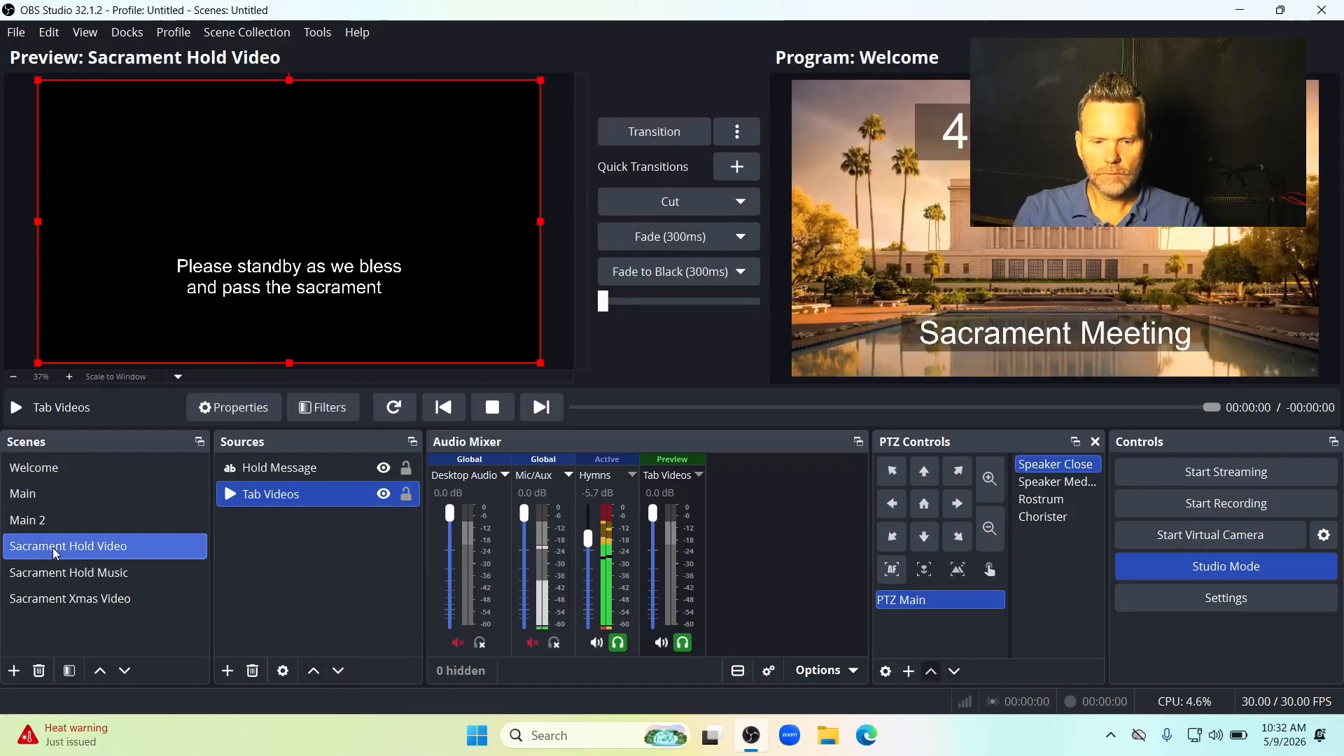
{"action": "left_click", "coordinate": [118, 569]}
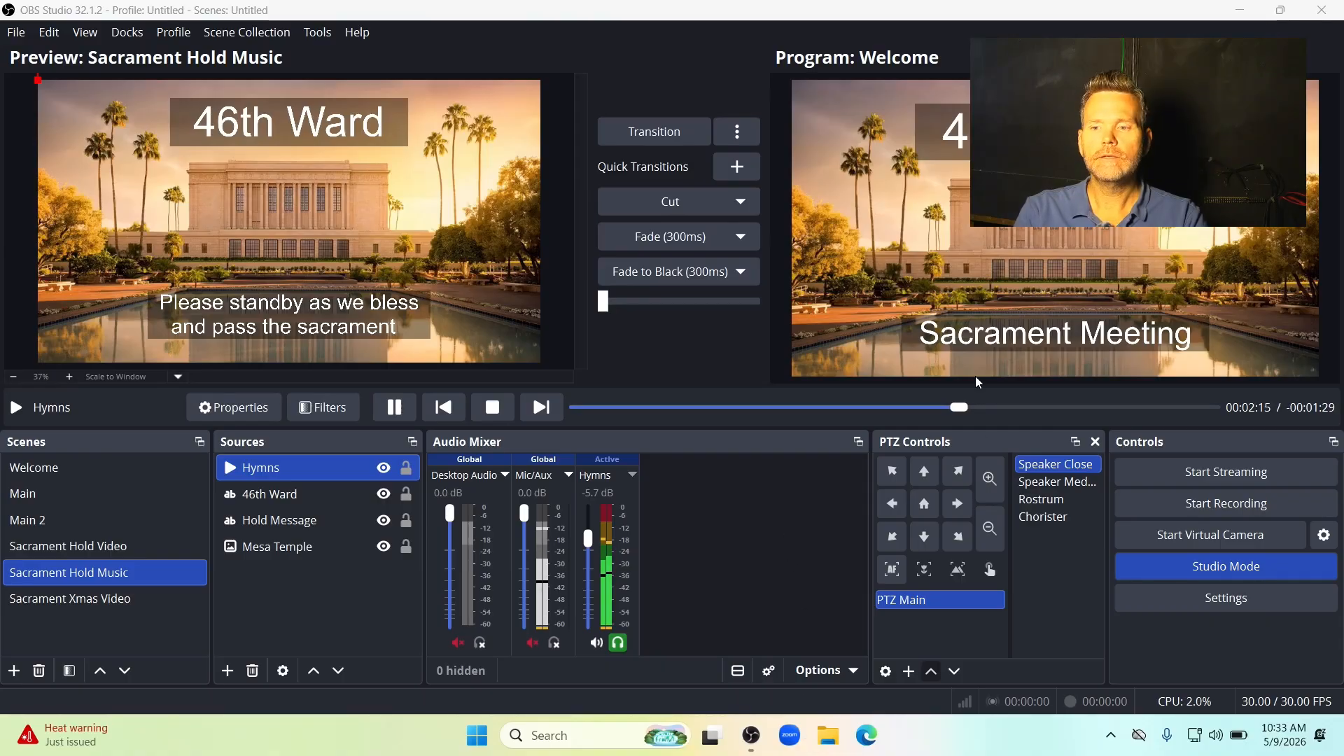
- Switch to Zoom Workplace and sign in with the account e-mail and password
{"action": "left_click", "coordinate": [1297, 8]}
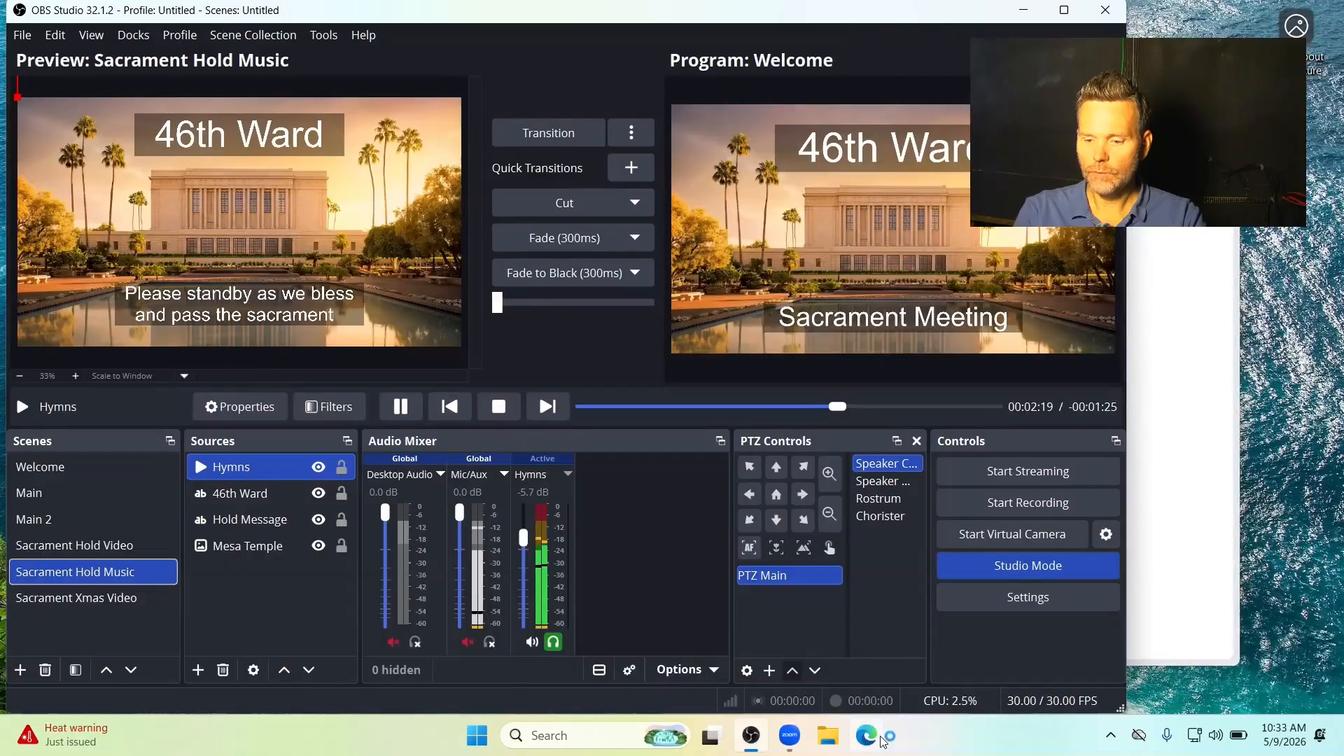
{"action": "left_click", "coordinate": [790, 736]}
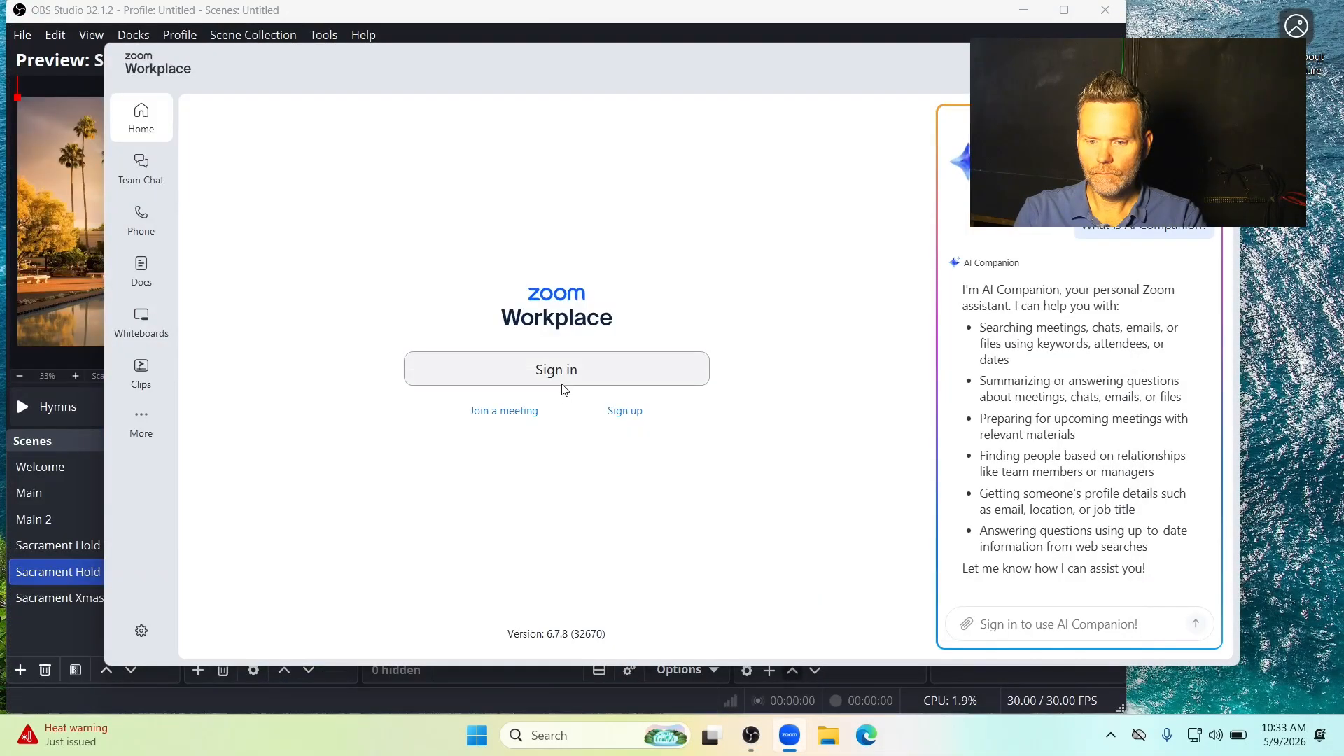
{"action": "left_click", "coordinate": [518, 369]}
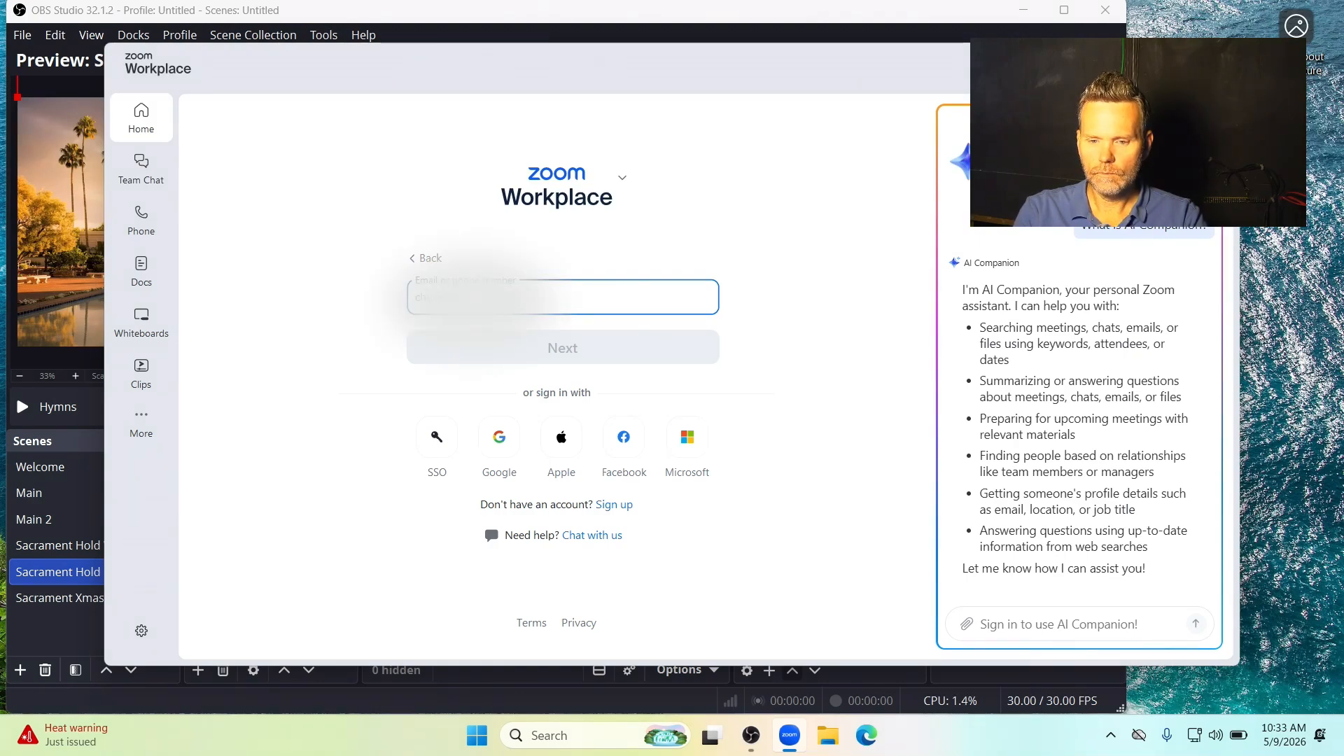
{"action": "type", "text": "com"}
{"action": "key", "text": "Return"}
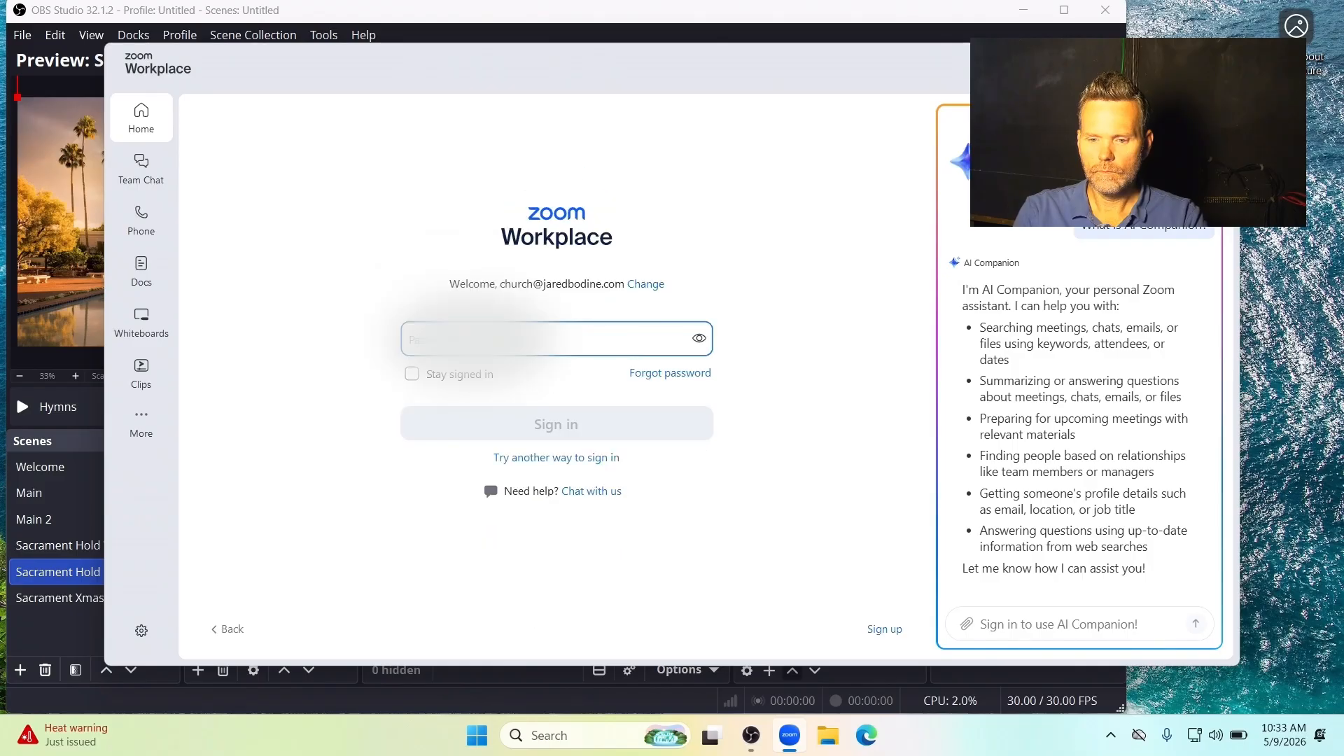
{"action": "type", "text": "••"}
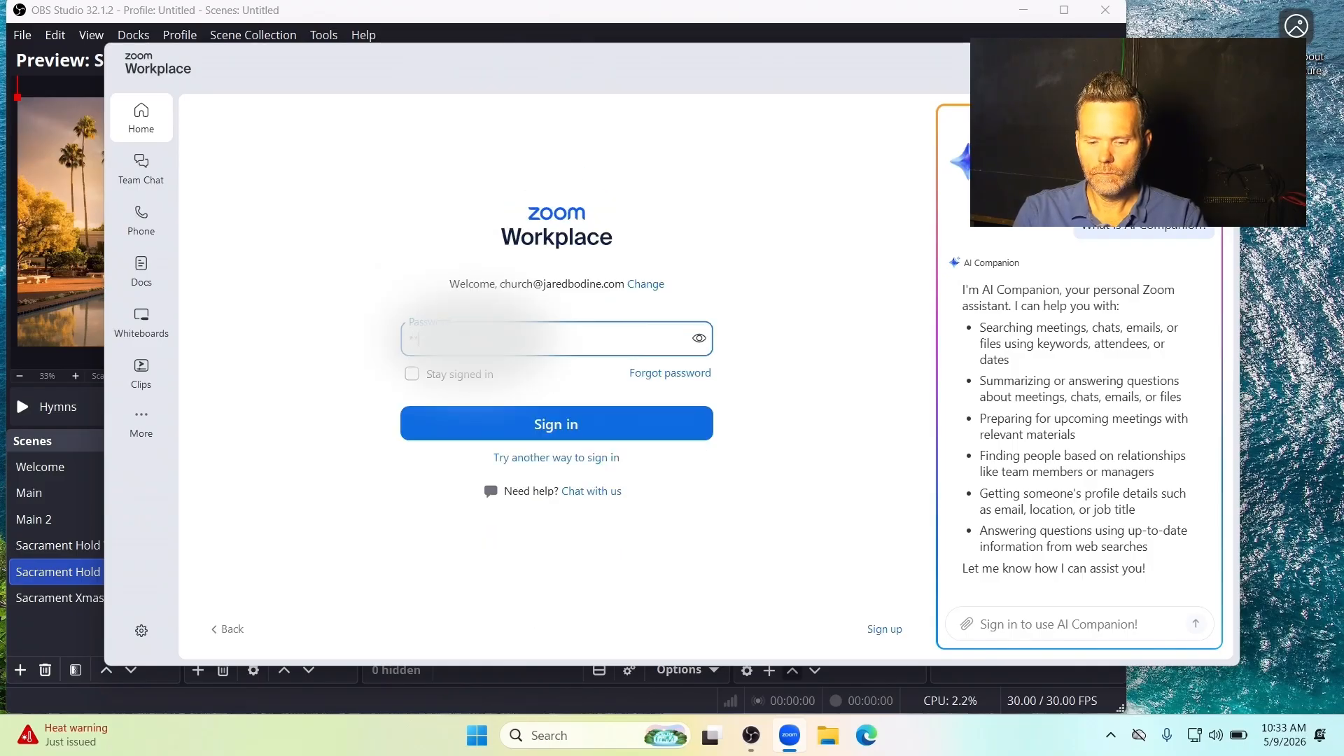
{"action": "key", "text": "Return"}
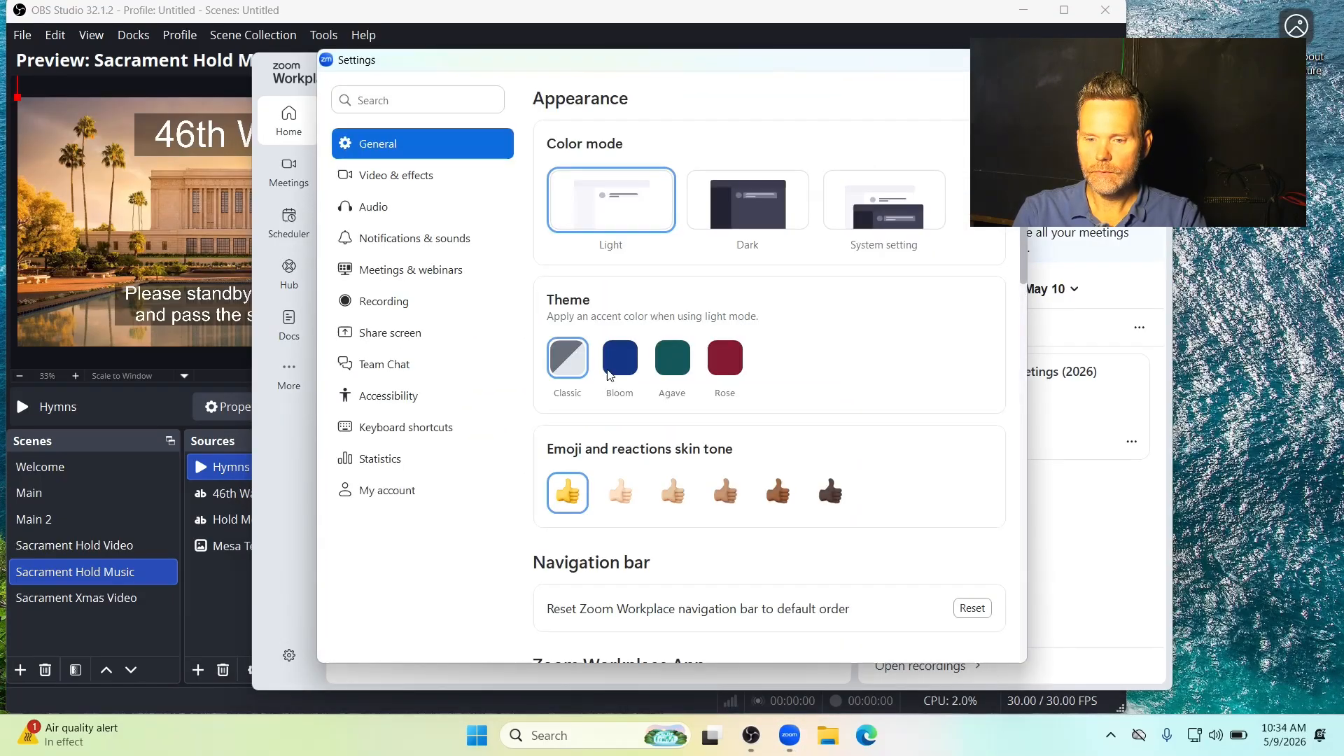
- Set the Zoom camera to OBS Virtual Camera, enable HD, and turn off mirroring of the video preview
{"action": "left_click", "coordinate": [414, 171]}
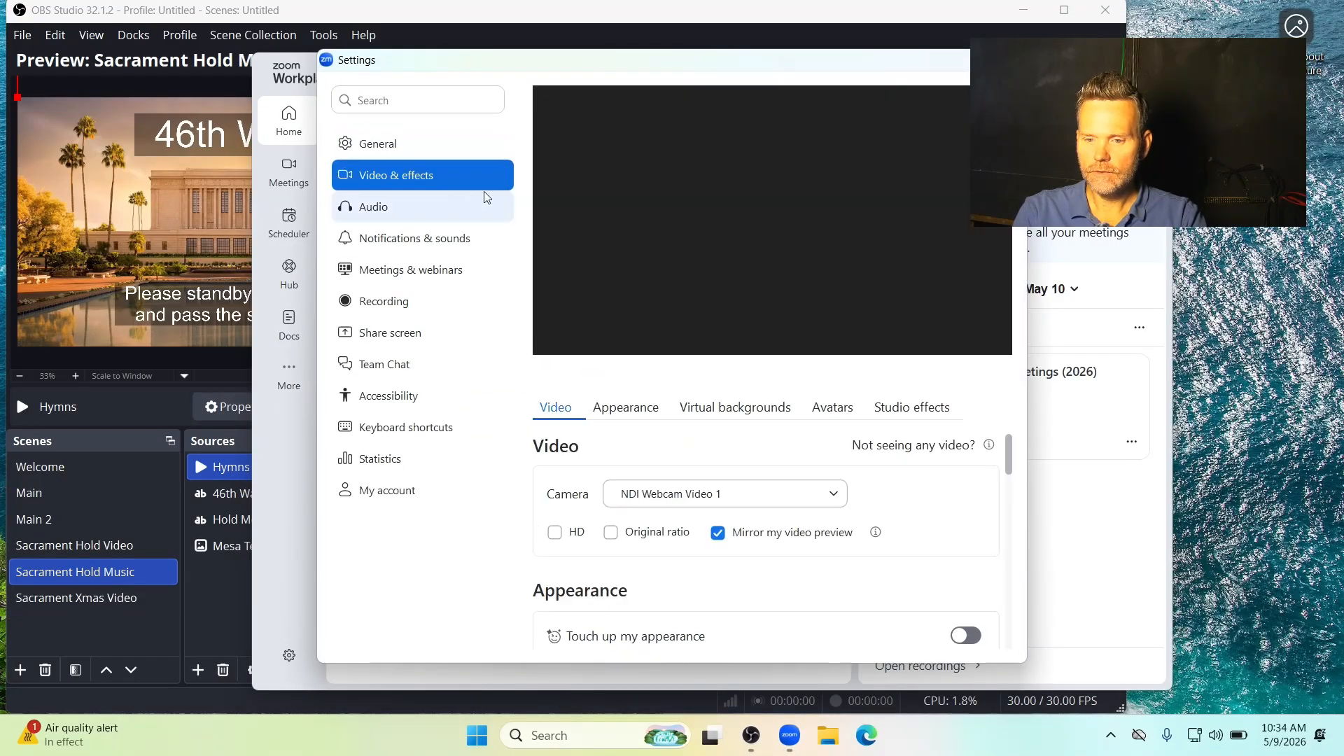
{"action": "left_click", "coordinate": [833, 493]}
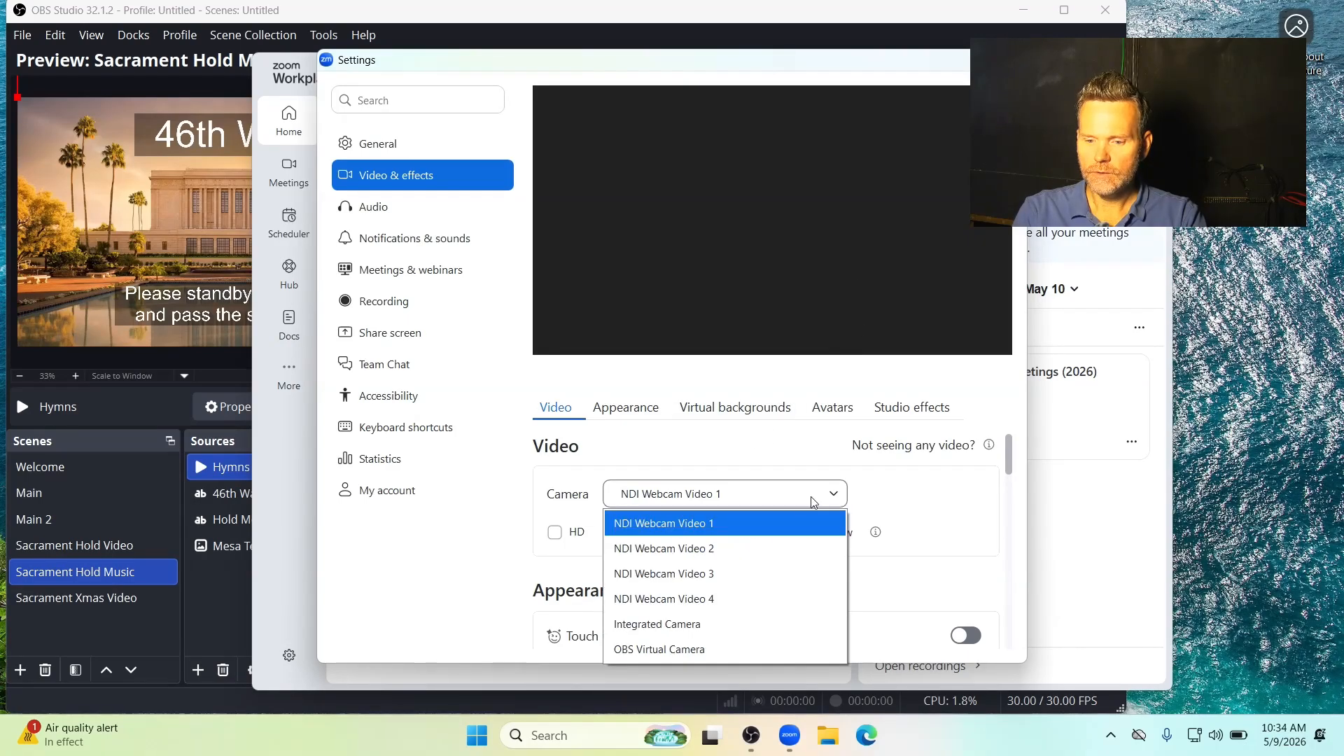
{"action": "left_click", "coordinate": [689, 650]}
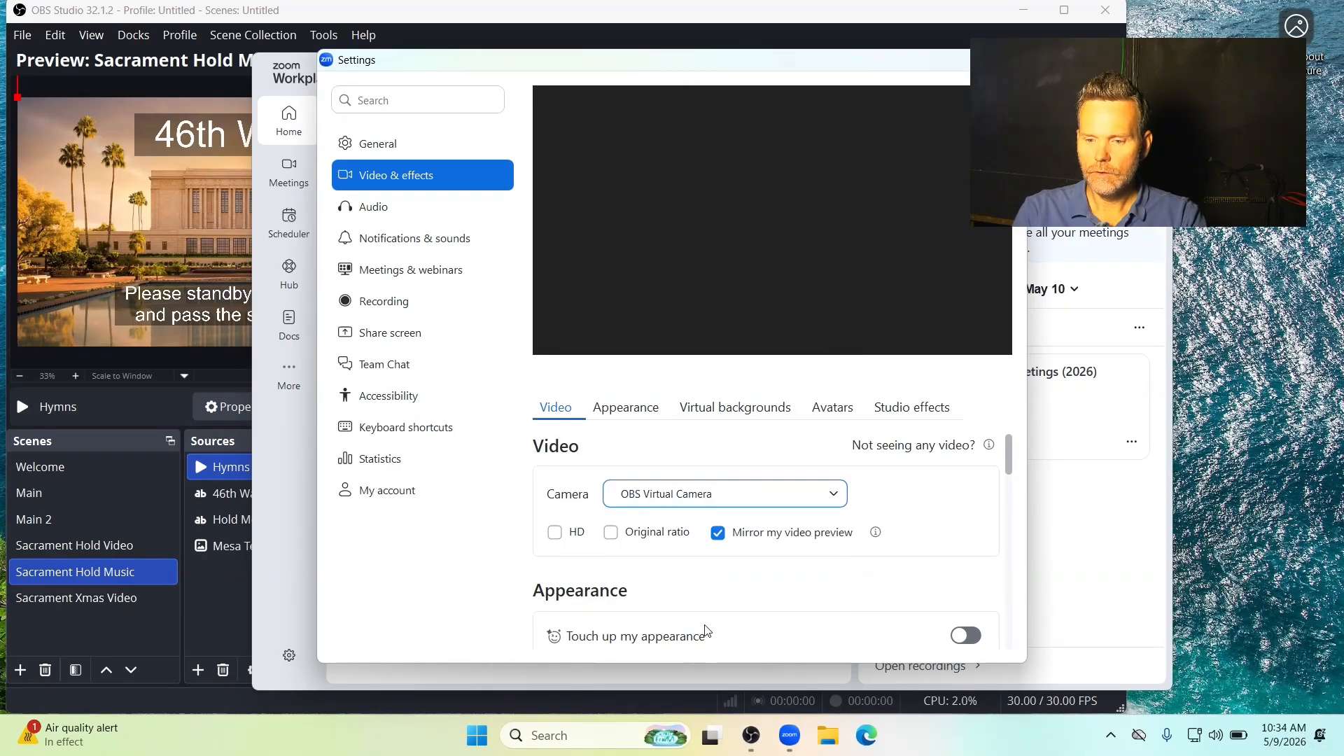
{"action": "left_click", "coordinate": [564, 537]}
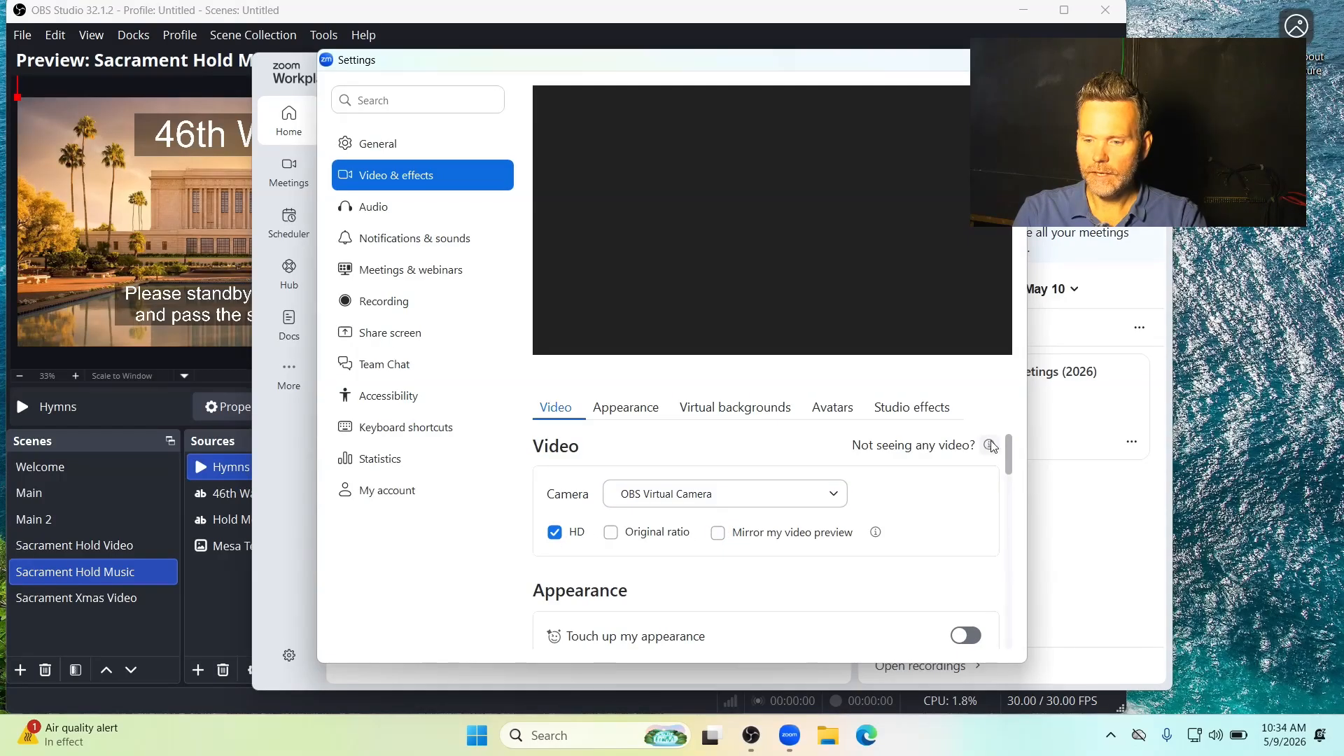
{"action": "left_click_drag", "start_coordinate": [1010, 456], "coordinate": [1049, 641]}
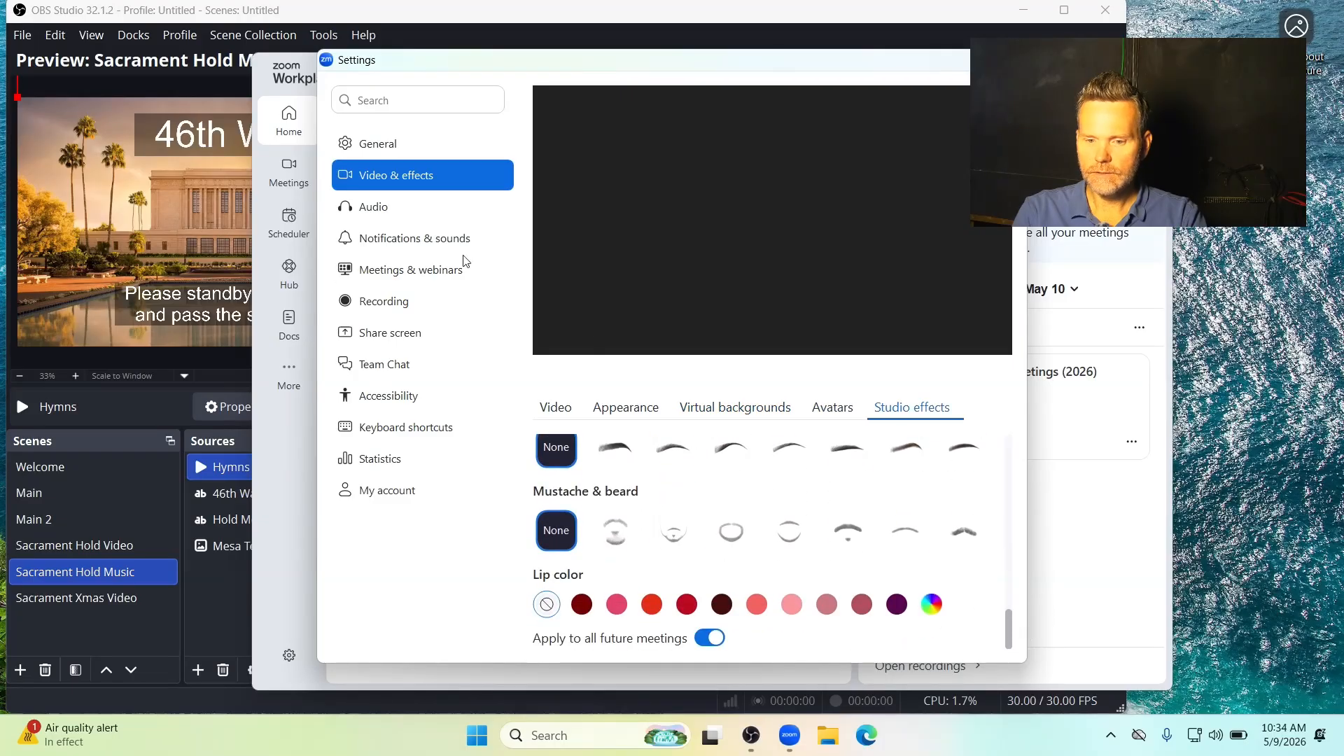
- Set the Zoom microphone to CABLE Output (VB-Audio Virtual Cable) and its mode to Original sound for musicians
{"action": "left_click", "coordinate": [355, 210]}
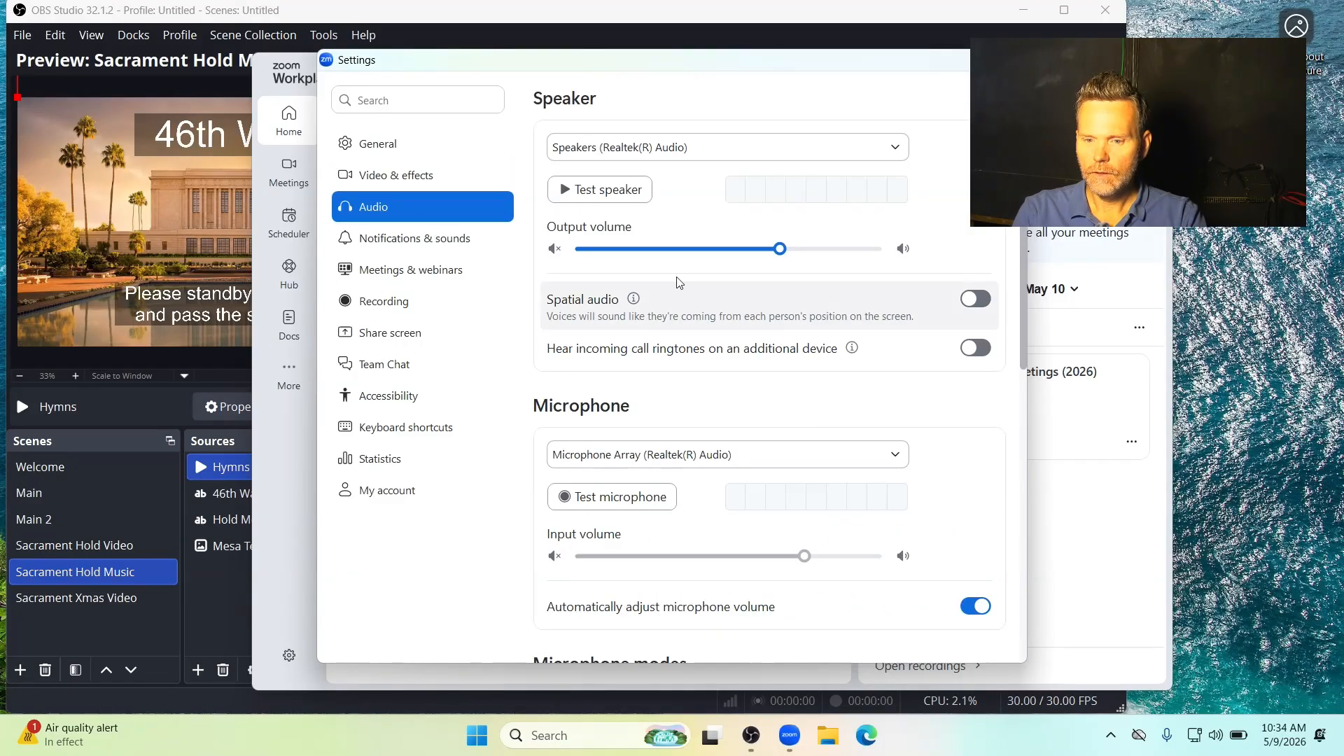
{"action": "left_click", "coordinate": [893, 442]}
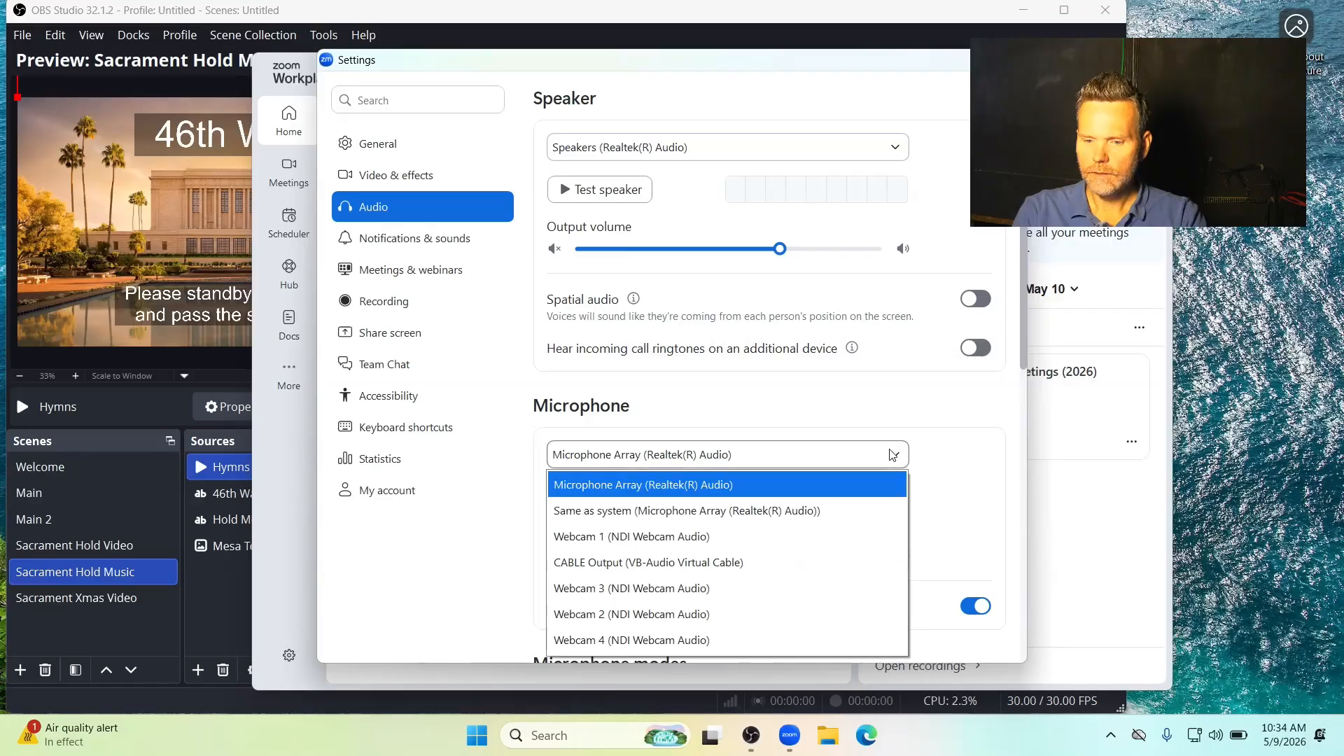
{"action": "left_click", "coordinate": [685, 560]}
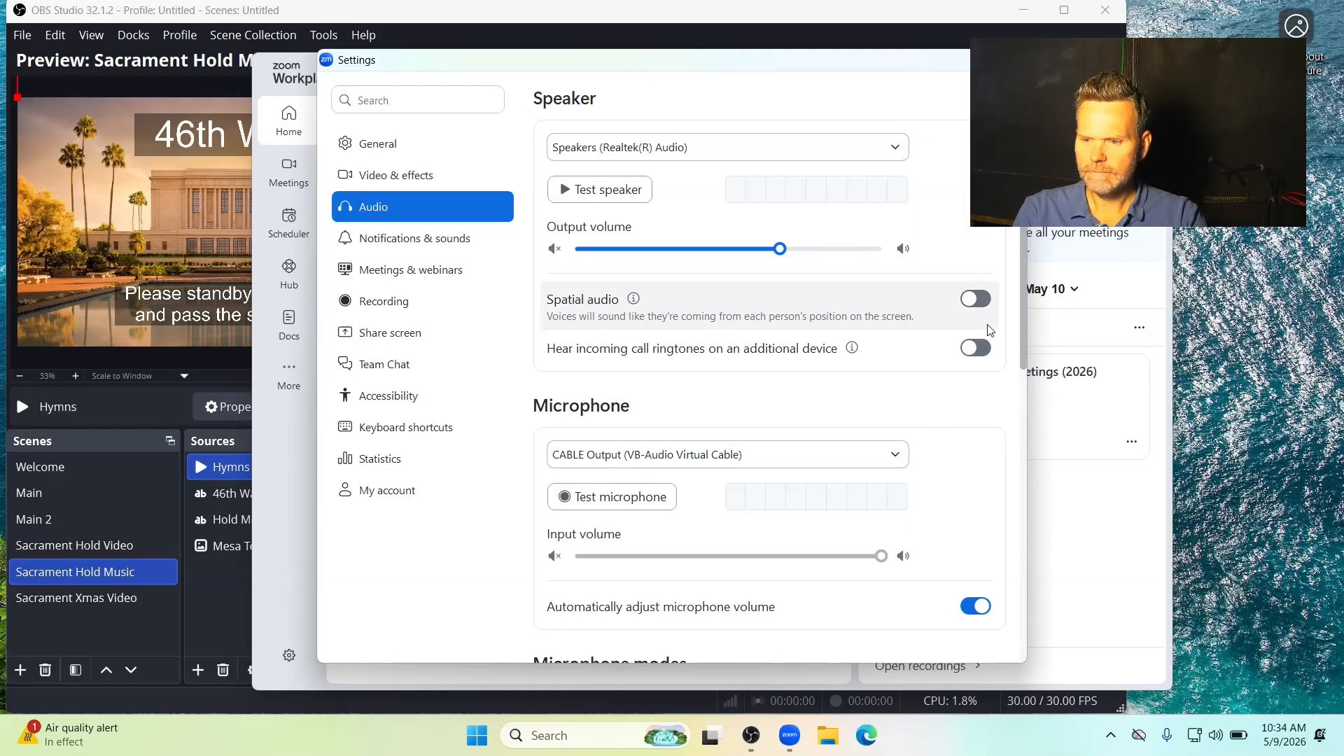
{"action": "scroll", "coordinate": [1026, 342], "scroll_direction": "down", "scroll_amount": 6}
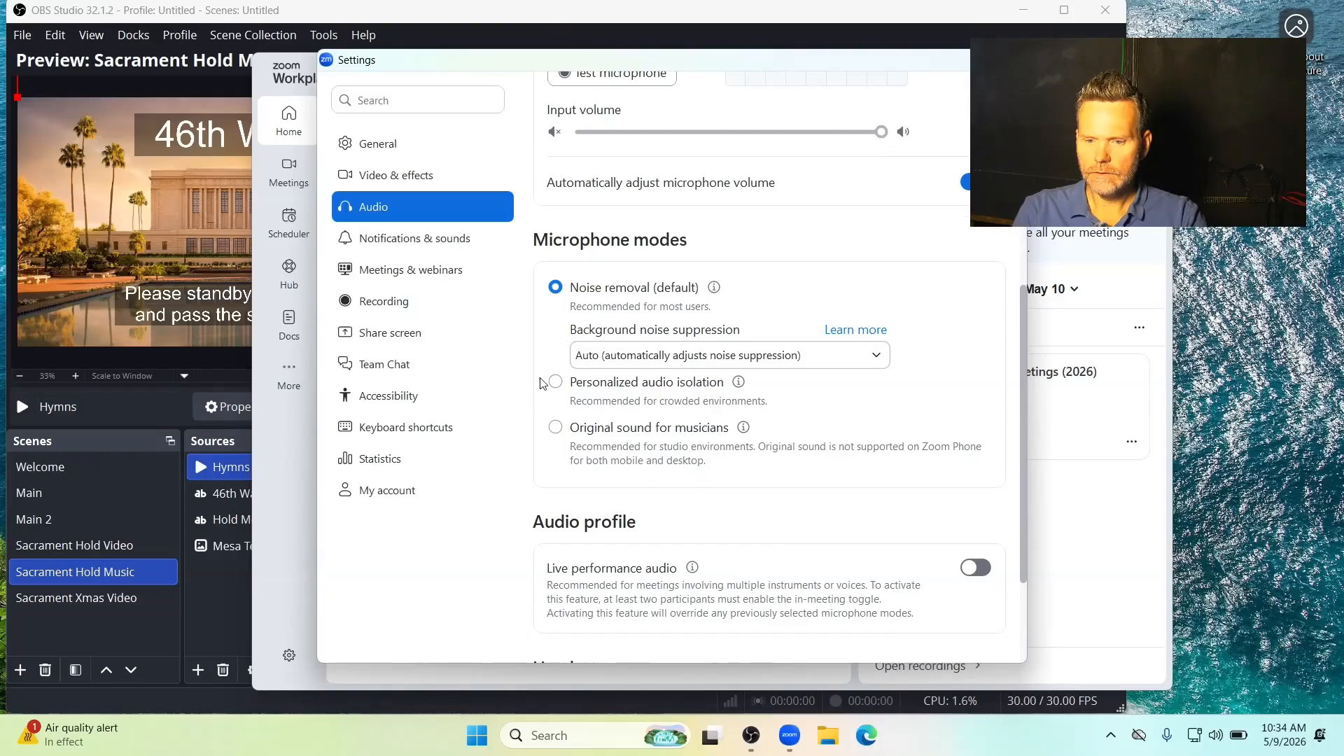
{"action": "left_click", "coordinate": [556, 429]}
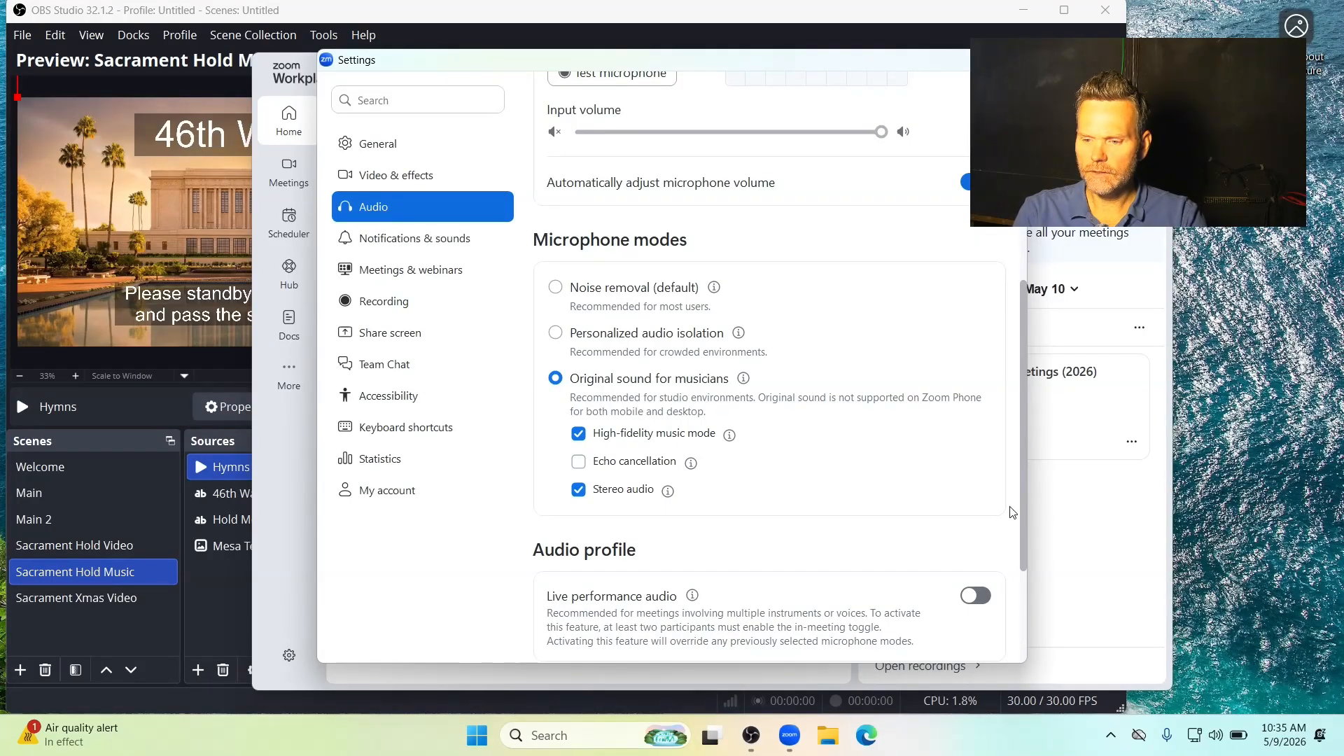
{"action": "scroll", "coordinate": [1024, 519], "scroll_direction": "down", "scroll_amount": 3}
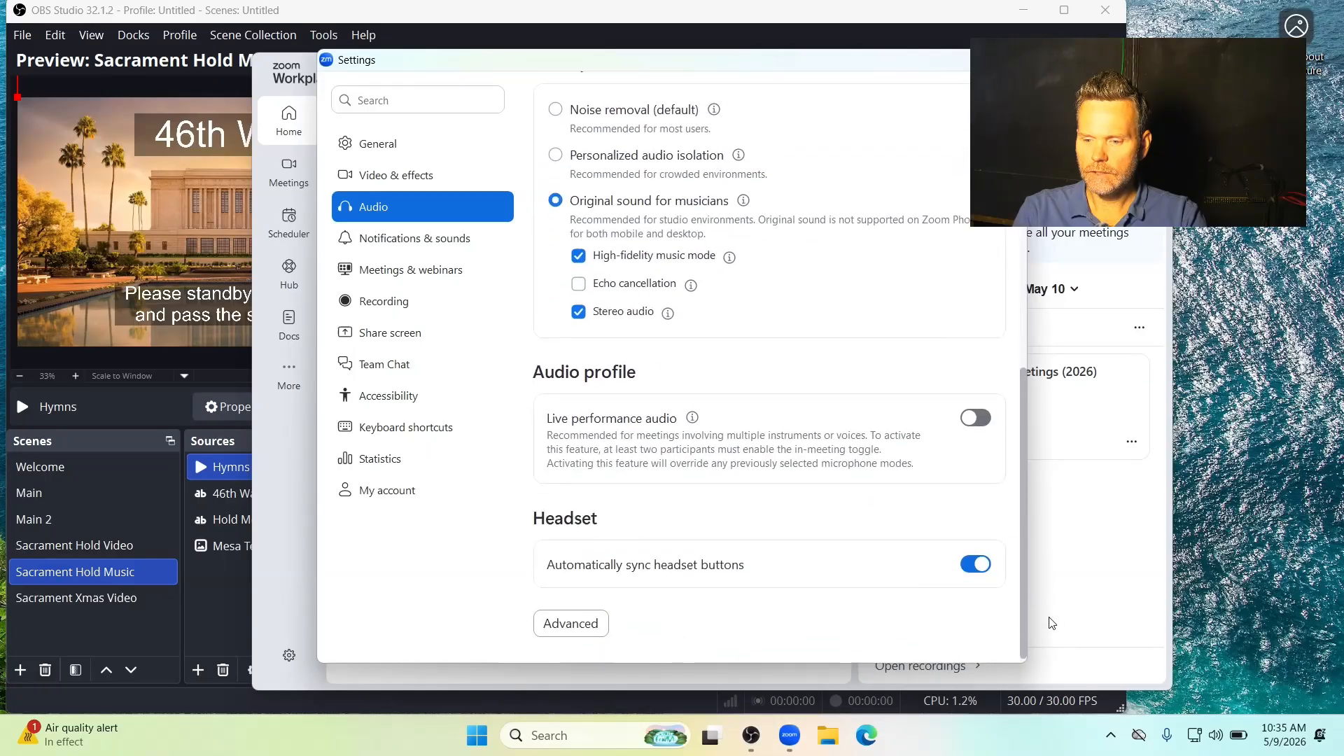
{"action": "scroll", "coordinate": [1007, 512], "scroll_direction": "up", "scroll_amount": 3}
{"action": "scroll", "coordinate": [1008, 513], "scroll_direction": "up", "scroll_amount": 5}
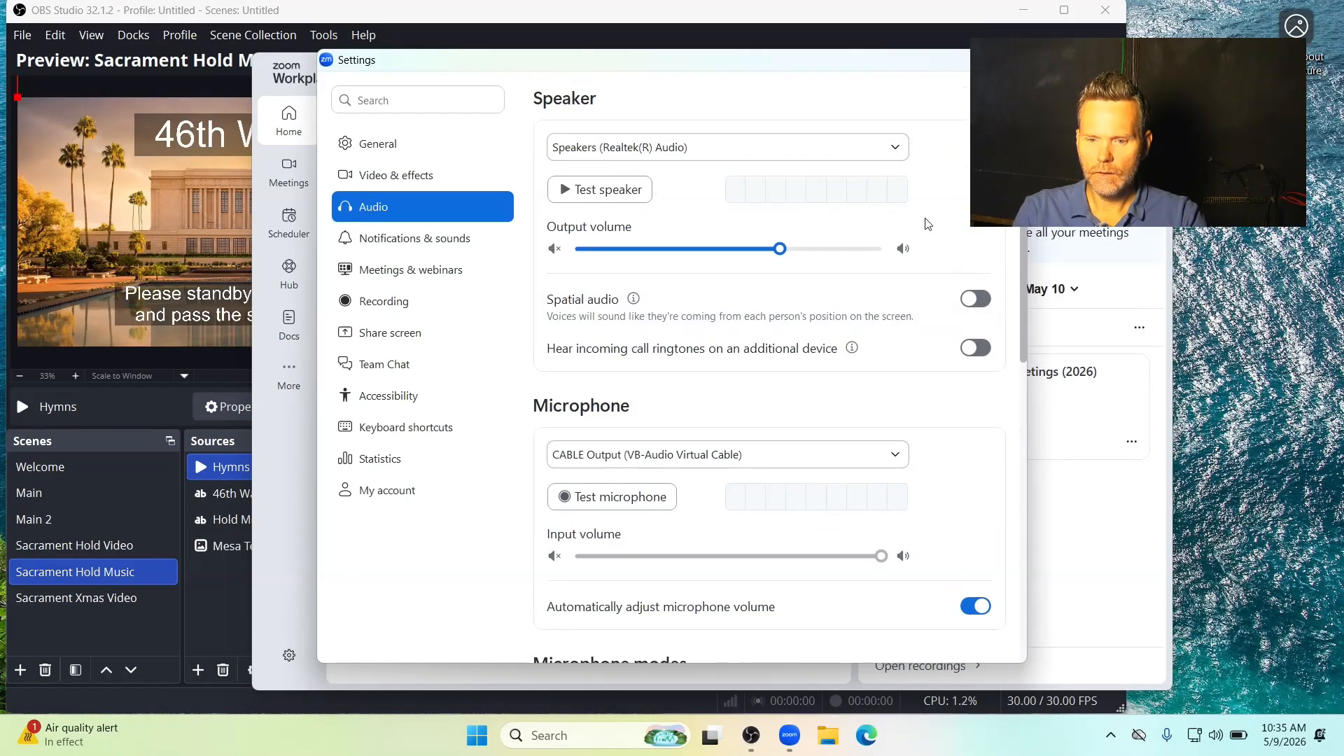
{"action": "left_click", "coordinate": [1010, 60]}
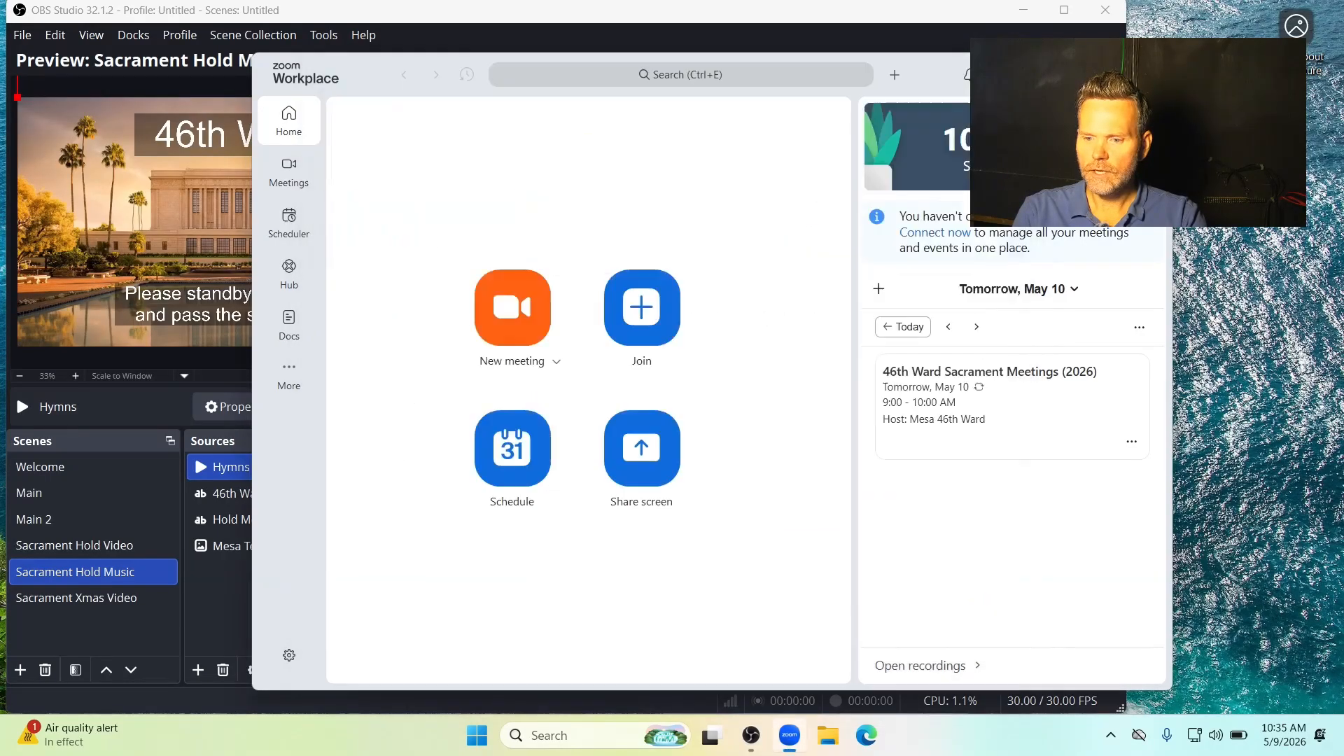
{"action": "left_click", "coordinate": [535, 333]}
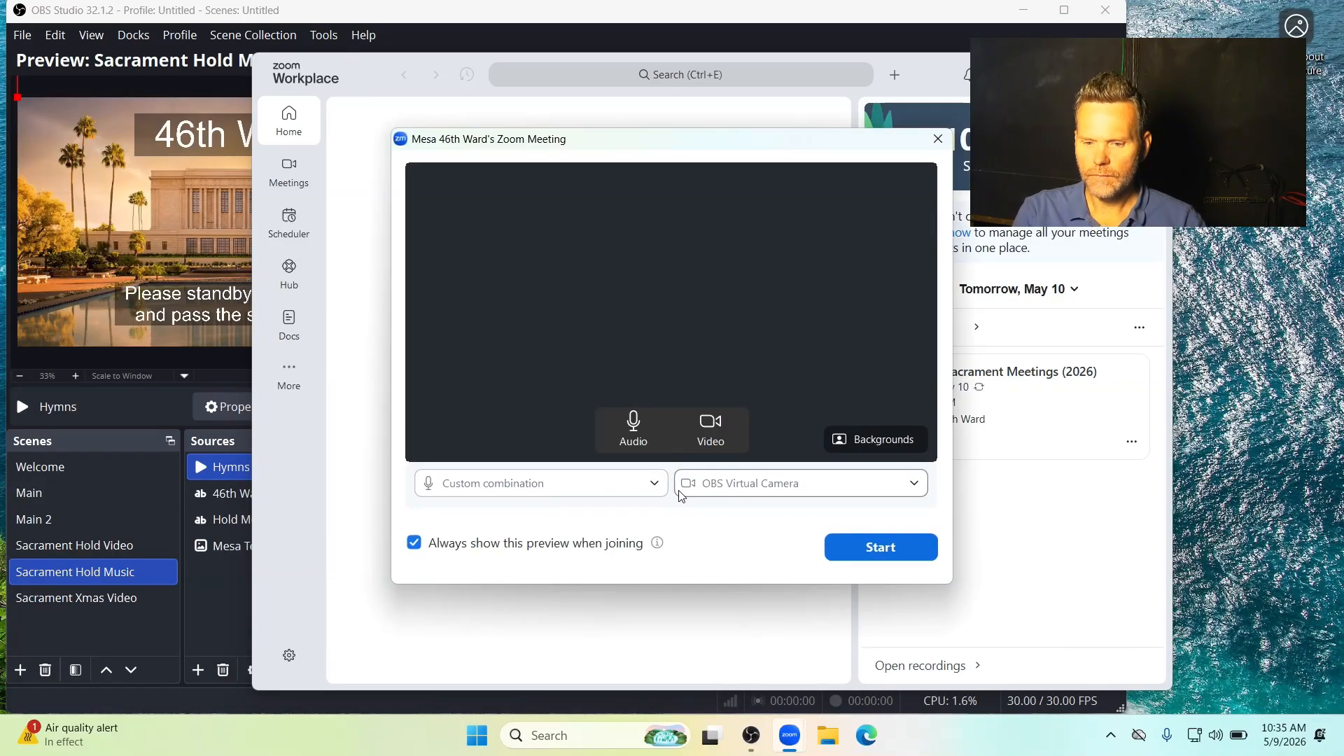
{"action": "left_click", "coordinate": [655, 483]}
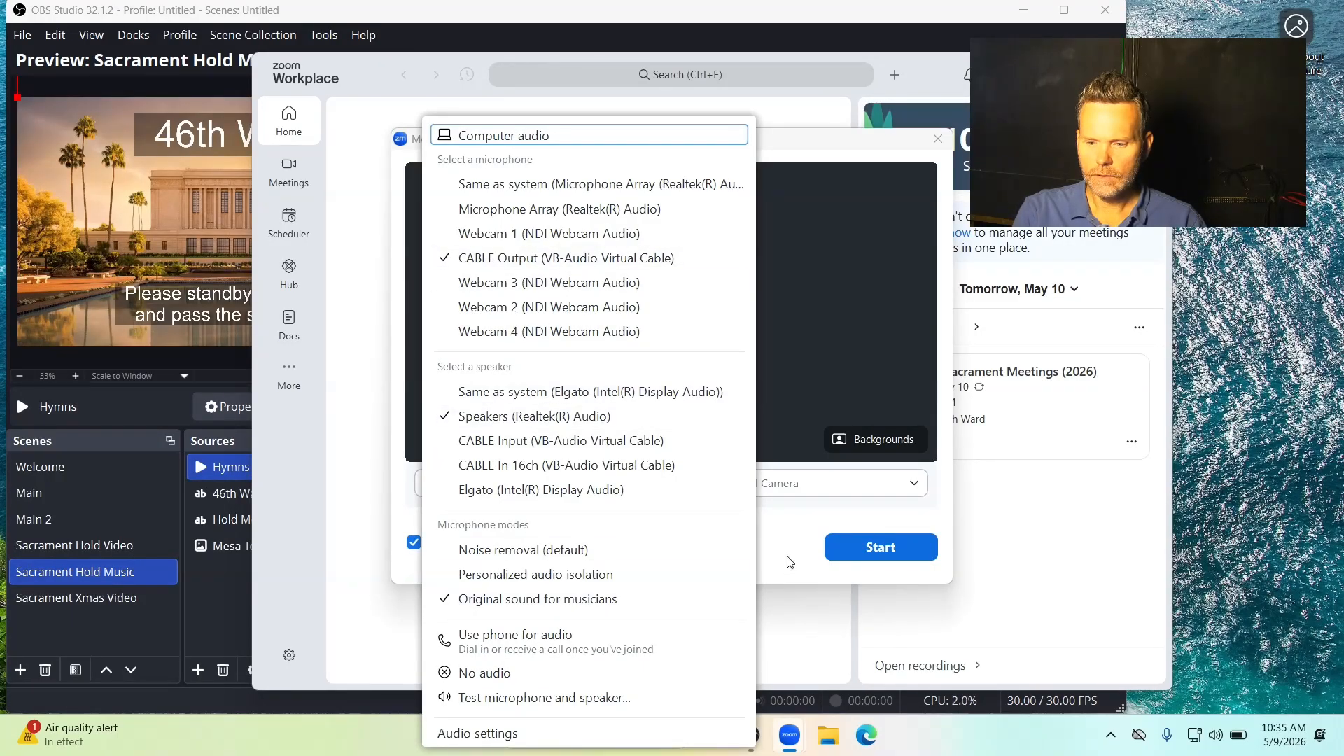
{"action": "left_click", "coordinate": [809, 553]}
{"action": "left_click", "coordinate": [828, 551]}
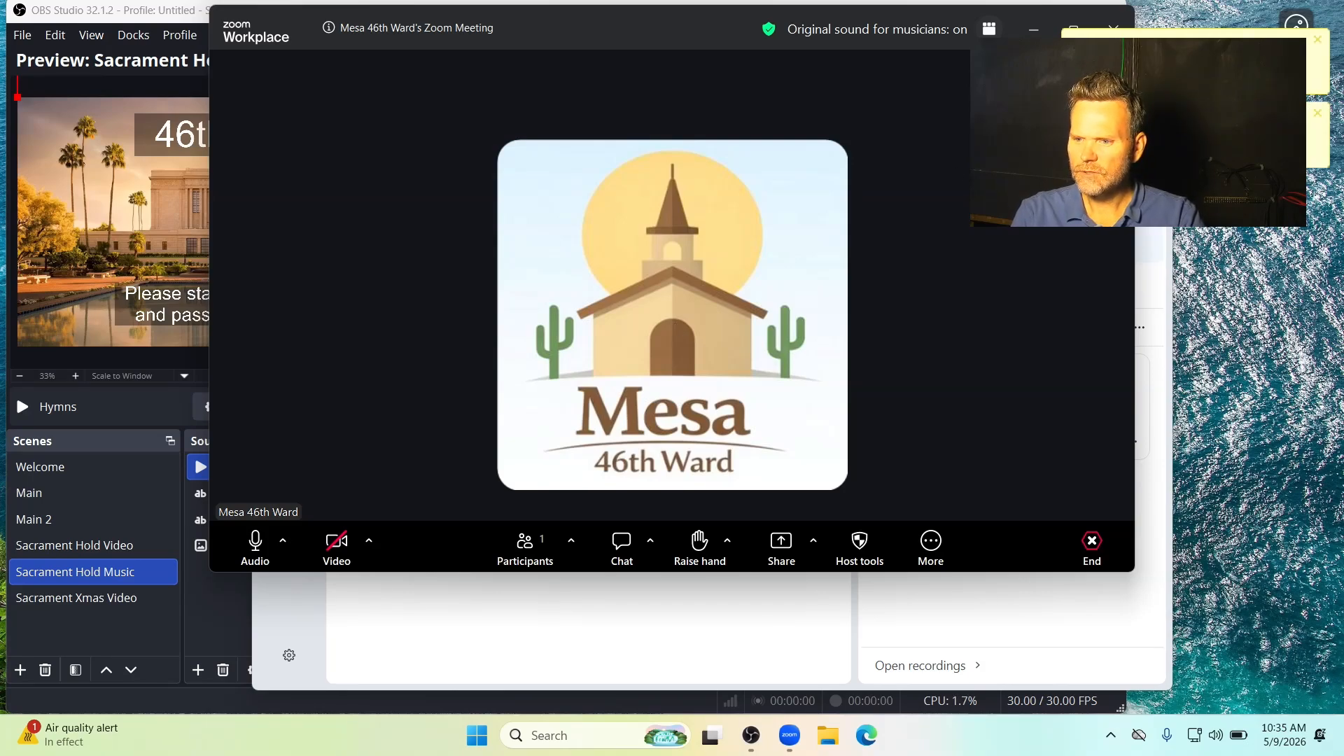
- Start the virtual camera in OBS and start a new Zoom meeting using the OBS Virtual Camera
{"action": "left_click", "coordinate": [1154, 74]}
{"action": "left_click", "coordinate": [990, 543]}
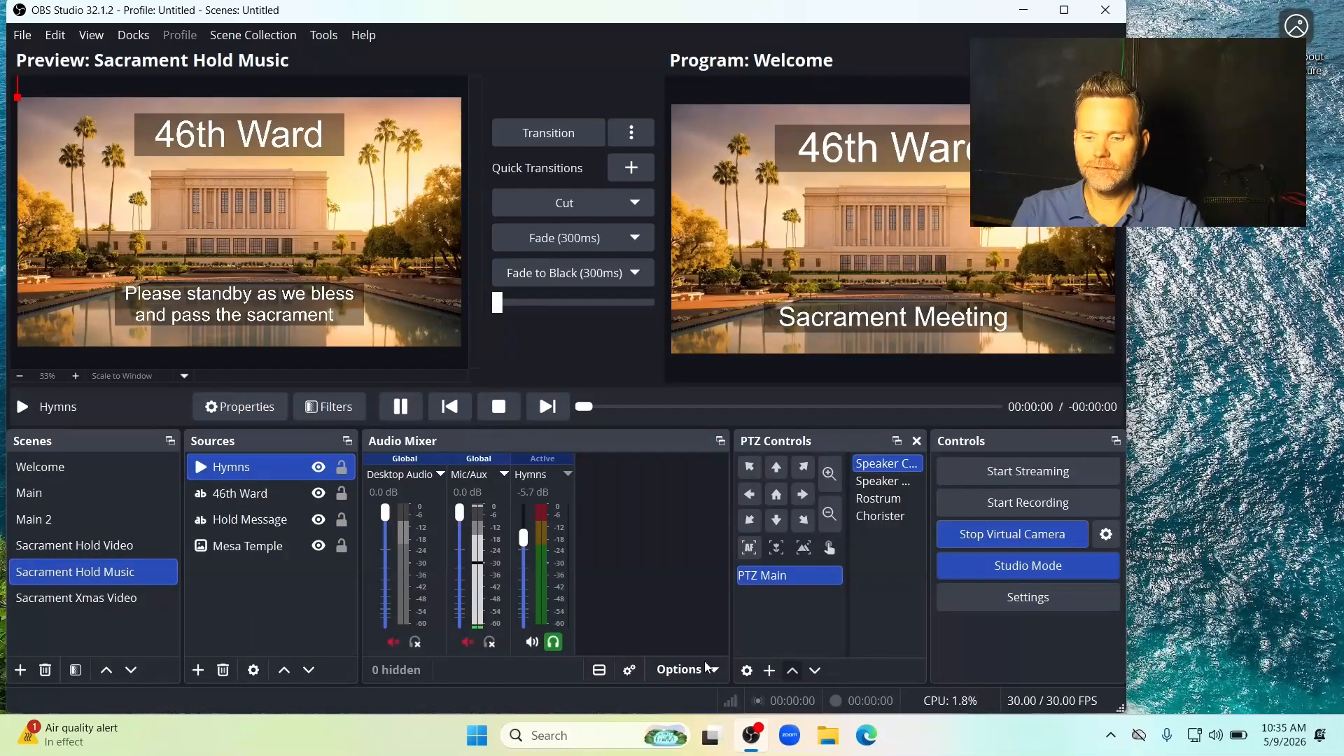
{"action": "left_click", "coordinate": [787, 734]}
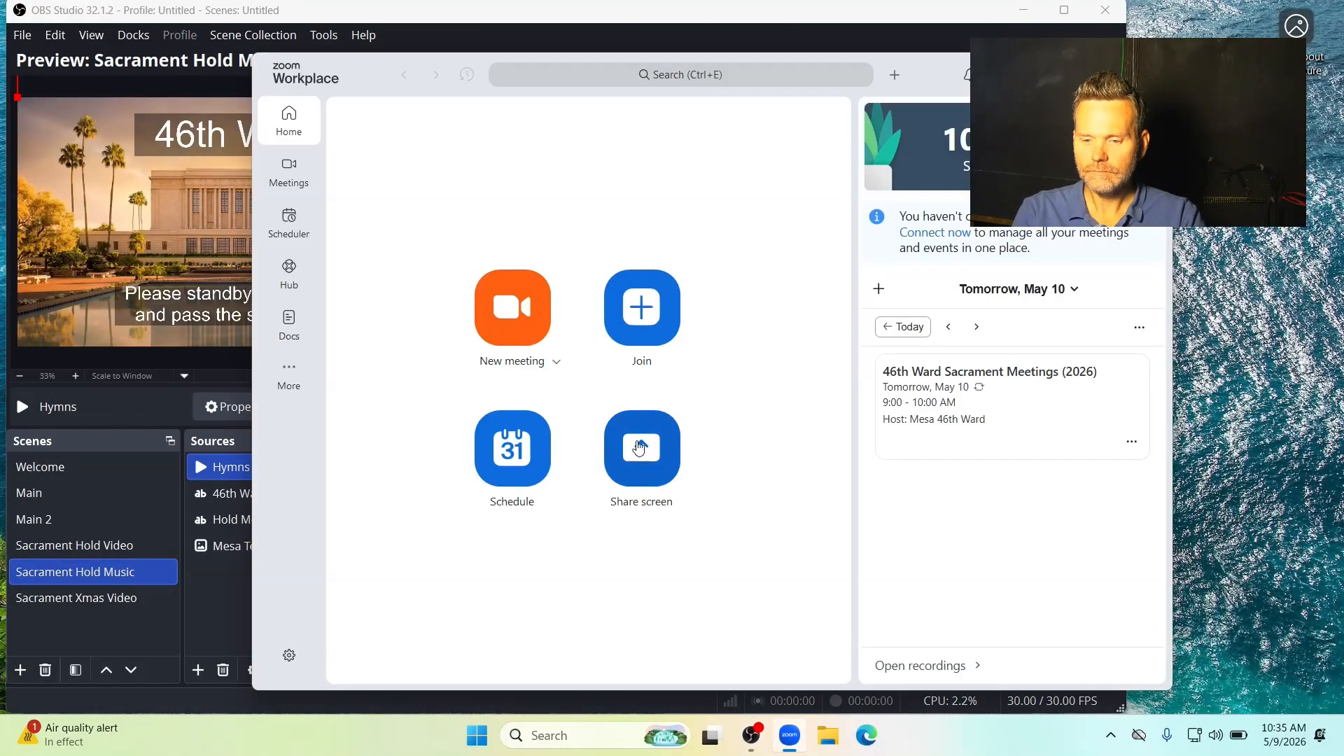
{"action": "left_click", "coordinate": [539, 336]}
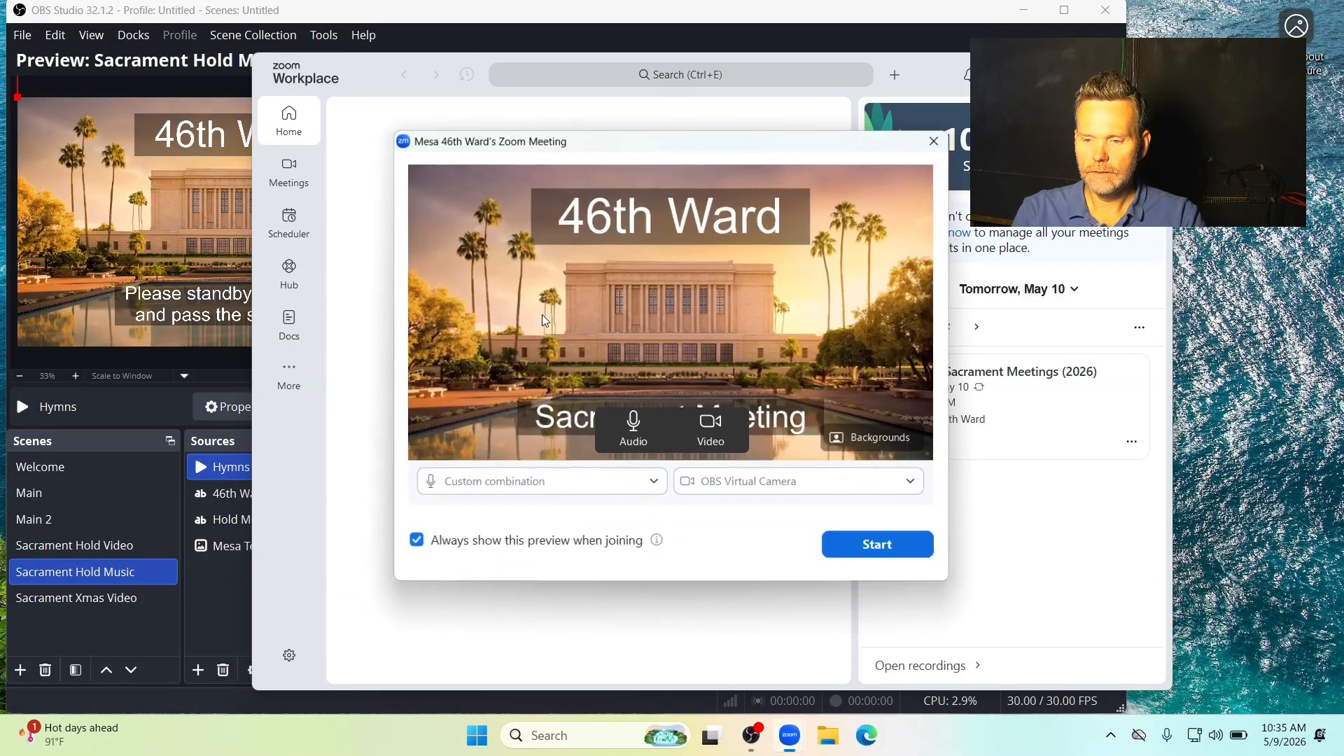
{"action": "left_click", "coordinate": [888, 540]}
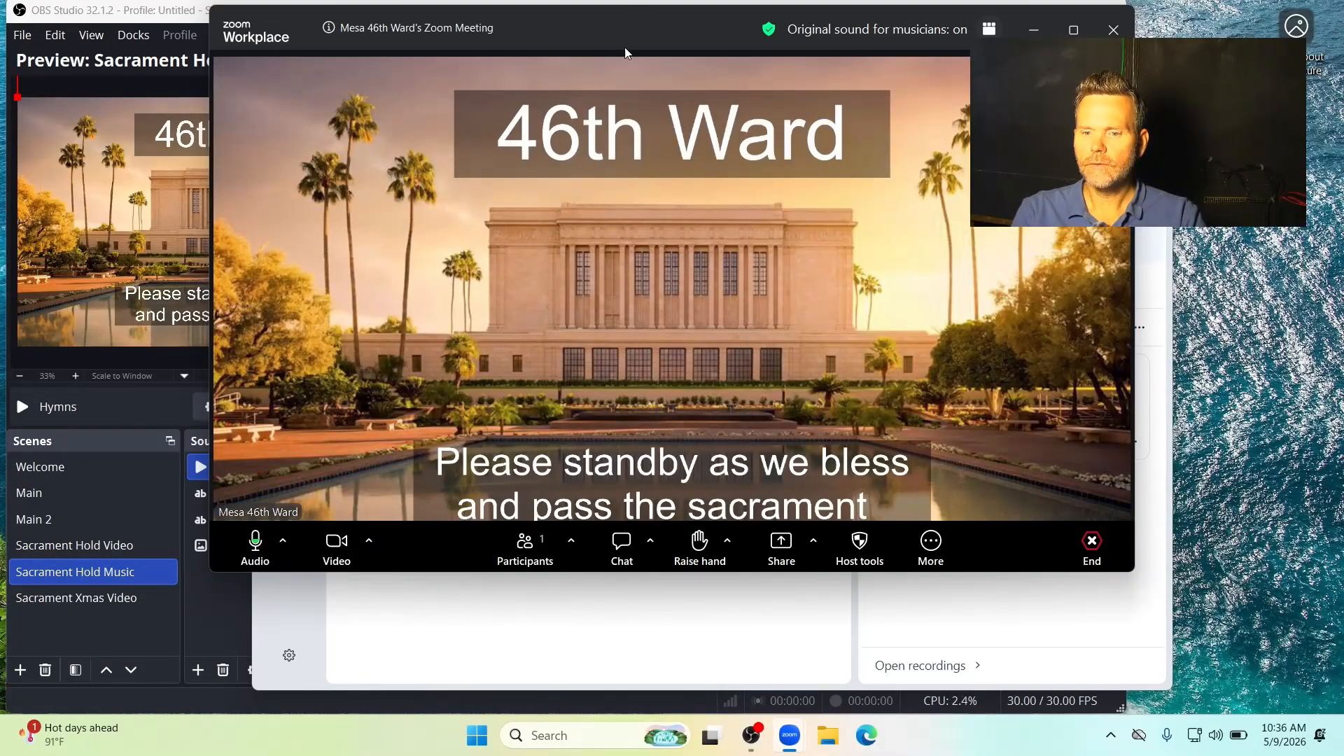
- Minimize the Zoom meeting to its floating thumbnail and hide the Zoom home window
{"action": "left_click_drag", "start_coordinate": [651, 21], "coordinate": [850, 25]}
{"action": "left_click", "coordinate": [1190, 26]}
{"action": "left_click", "coordinate": [1234, 28]}
{"action": "left_click", "coordinate": [1234, 28]}
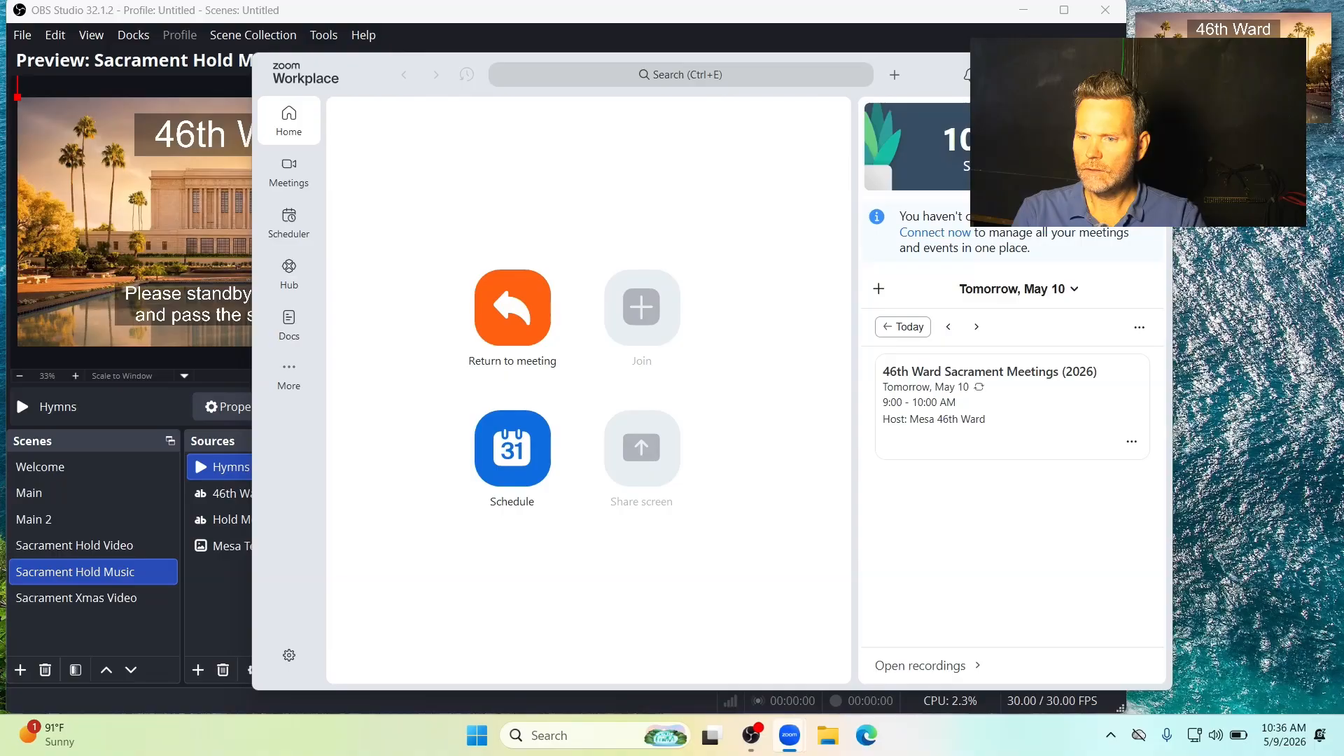
{"action": "left_click", "coordinate": [1071, 74]}
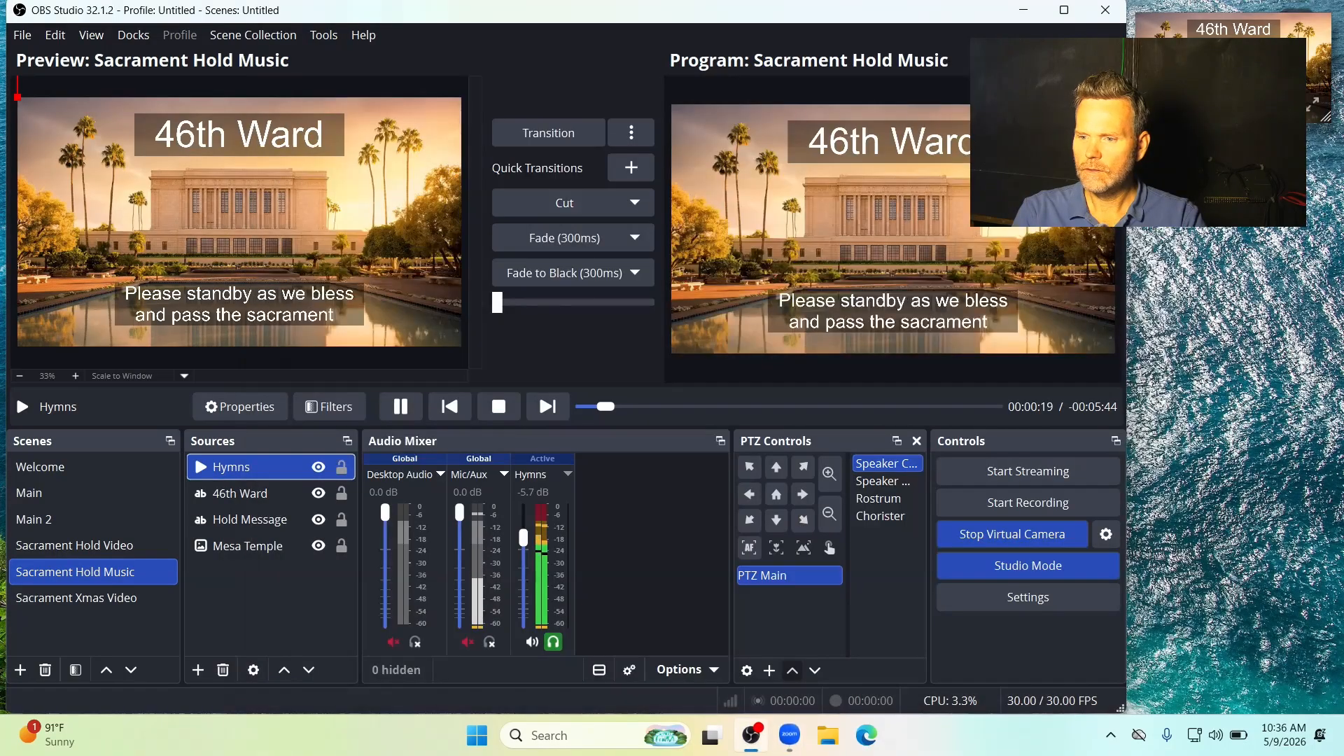
- Pop out the Zoom meeting's Participants list into its own window and place it beside OBS with the meeting minimized
{"action": "left_click", "coordinate": [1318, 111]}
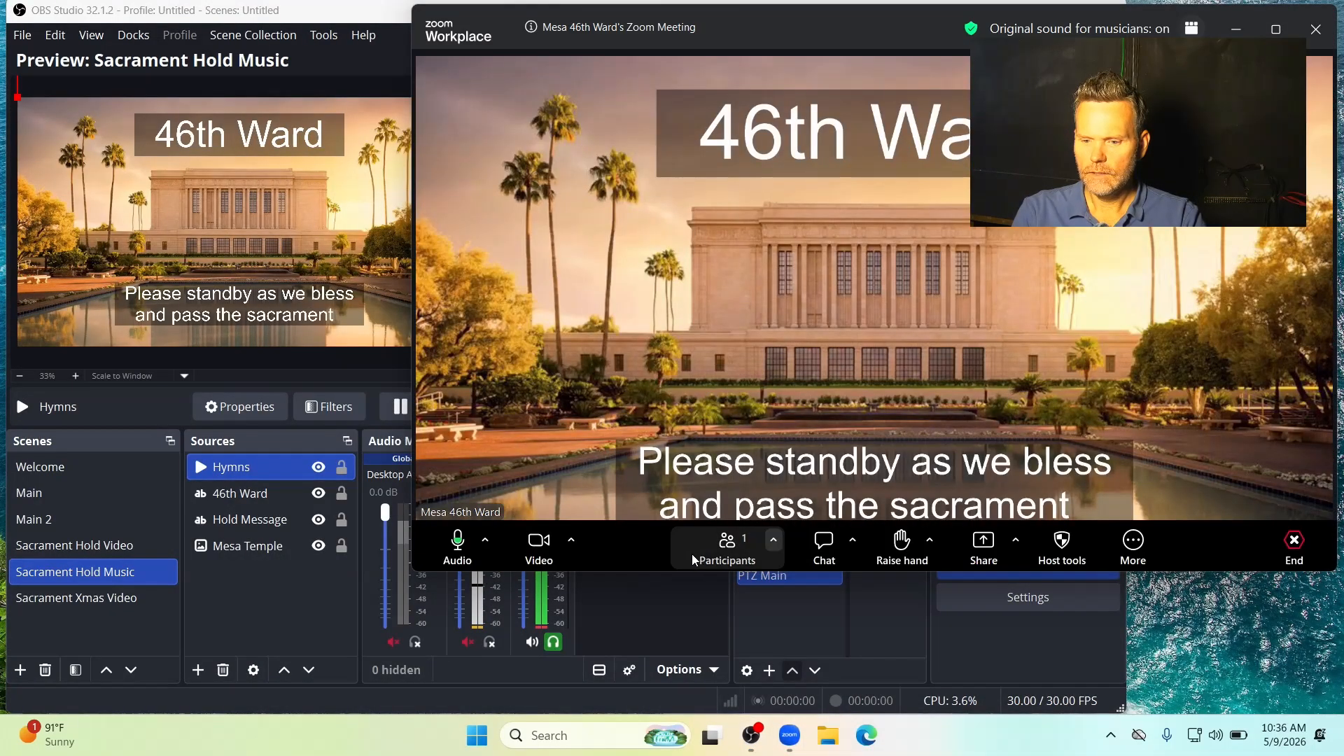
{"action": "left_click", "coordinate": [732, 549]}
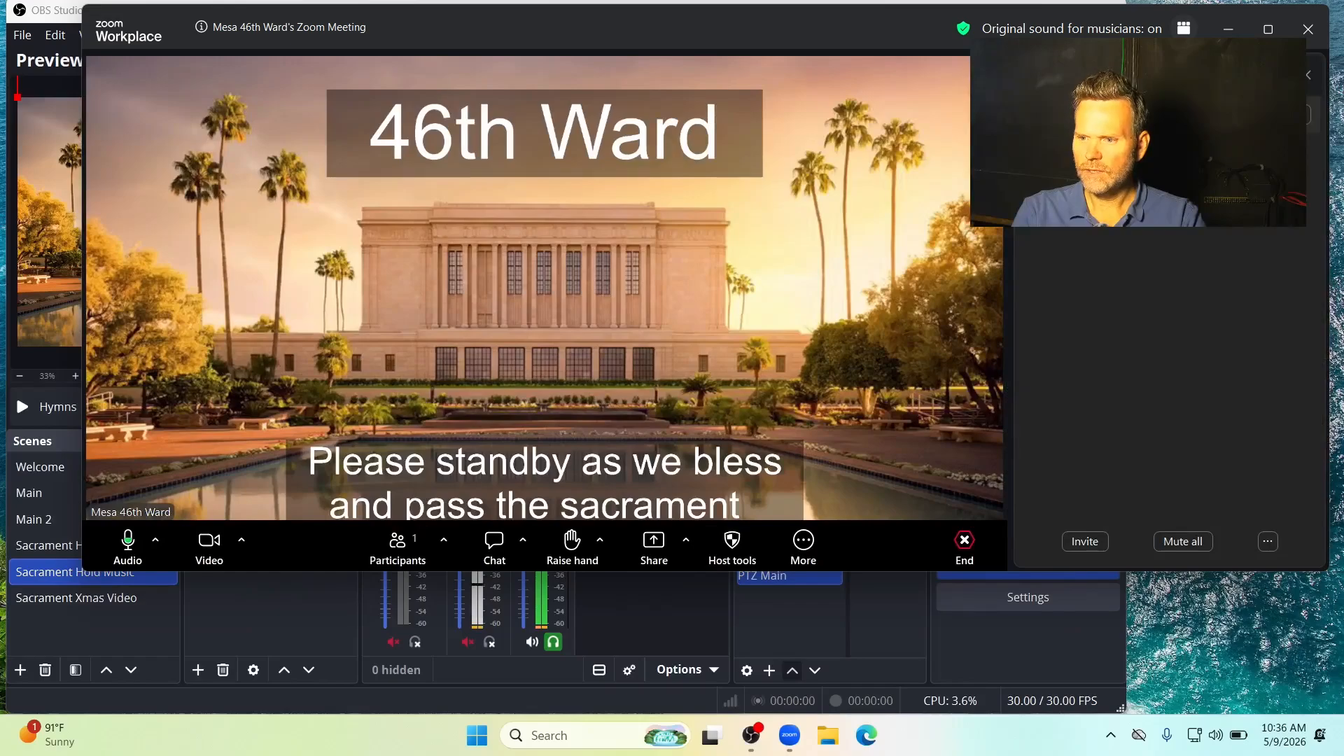
{"action": "left_click", "coordinate": [1287, 75]}
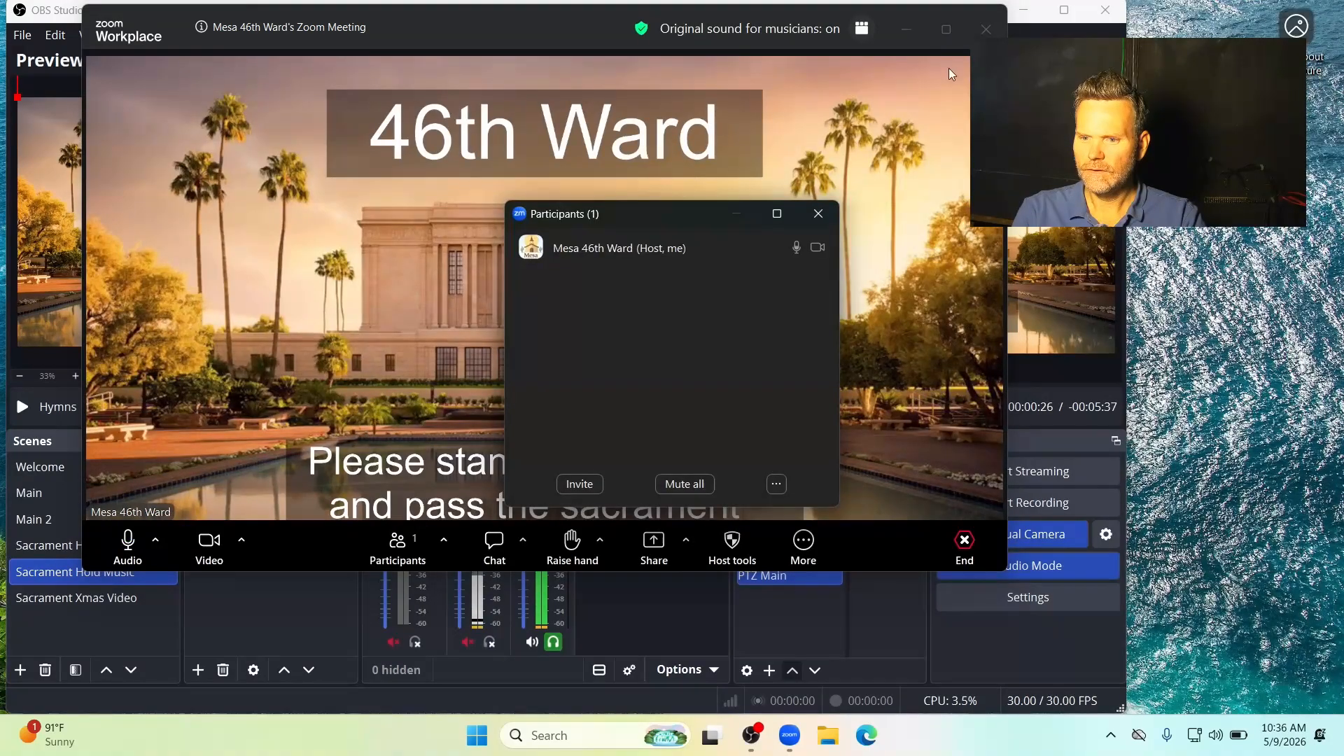
{"action": "left_click", "coordinate": [909, 38]}
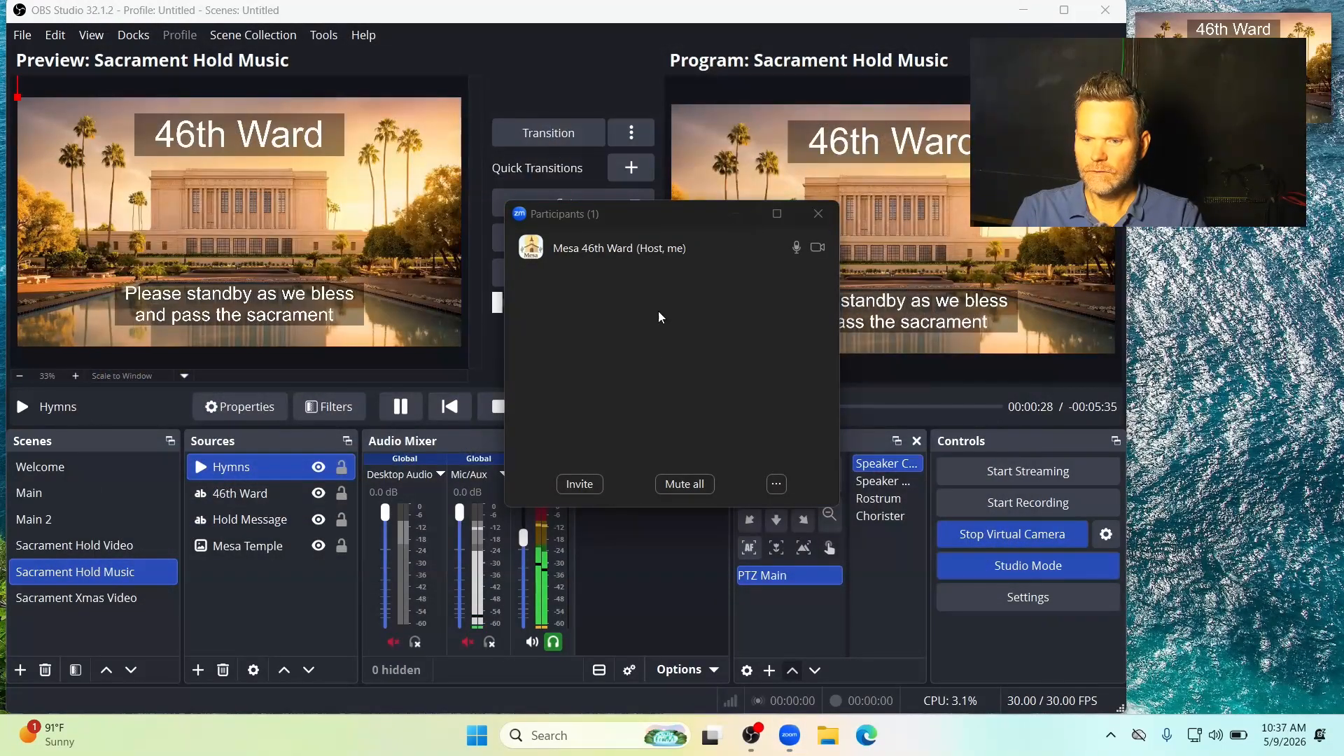
{"action": "left_click_drag", "start_coordinate": [644, 213], "coordinate": [1258, 168]}
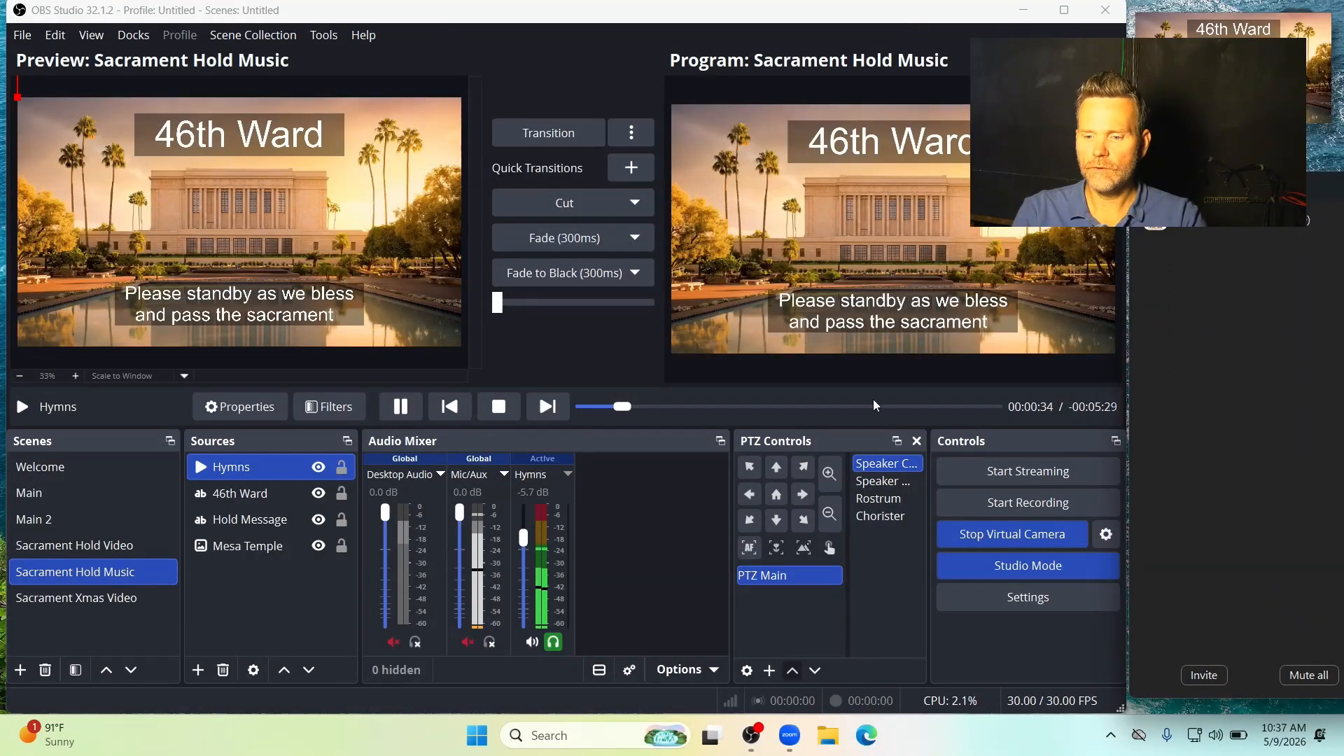
- Transition the OBS program output to the Welcome scene and load the Main scene into the preview
{"action": "left_click", "coordinate": [81, 469]}
{"action": "left_click", "coordinate": [522, 132]}
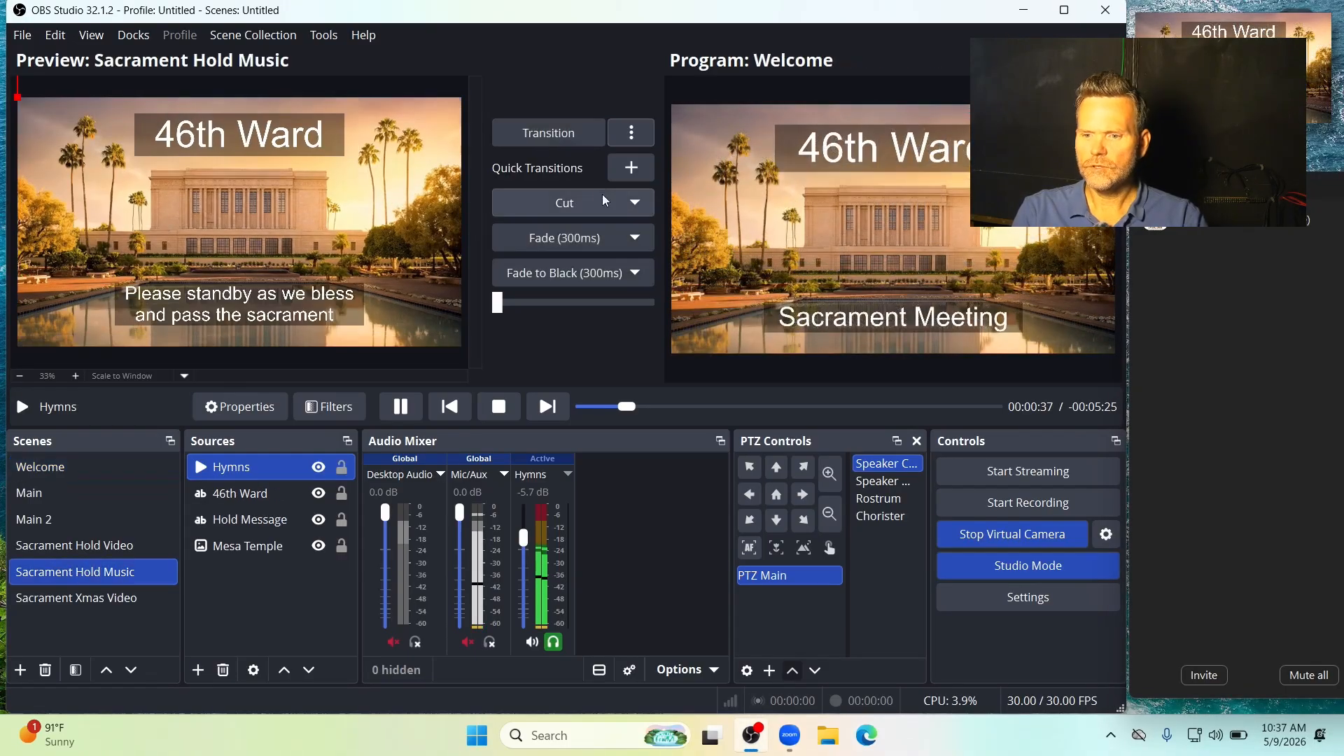
{"action": "left_click", "coordinate": [26, 495]}
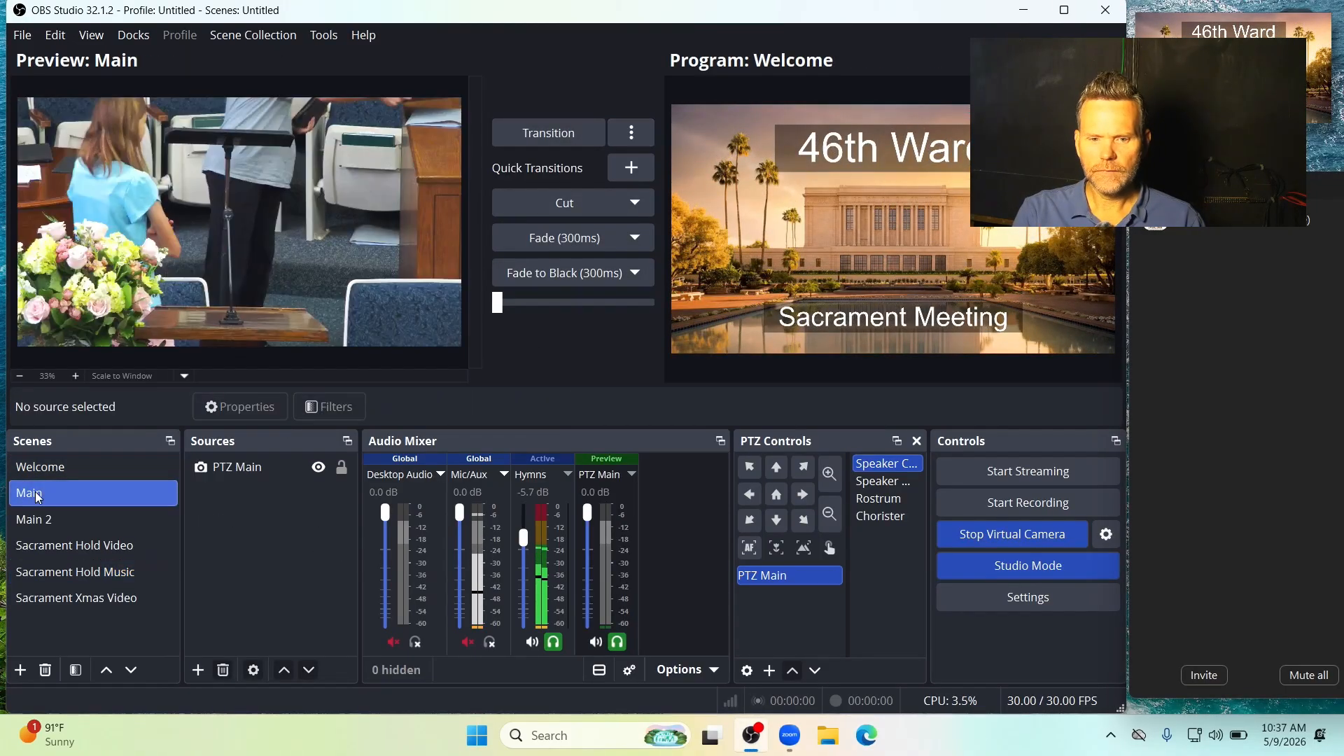
- Transition the program output to the Main scene, switch it to Main 2 with the speaker's name title, and return it to Main
{"action": "left_click", "coordinate": [553, 131]}
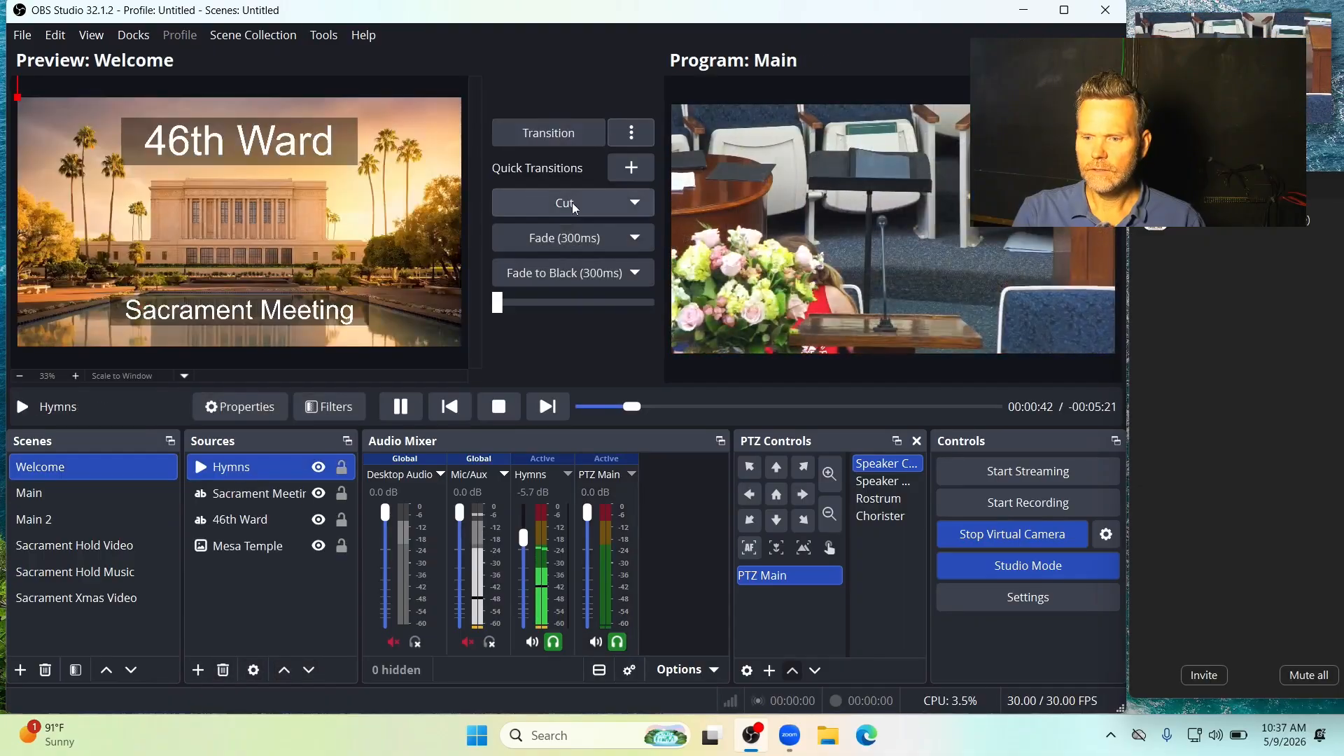
{"action": "left_click", "coordinate": [132, 522]}
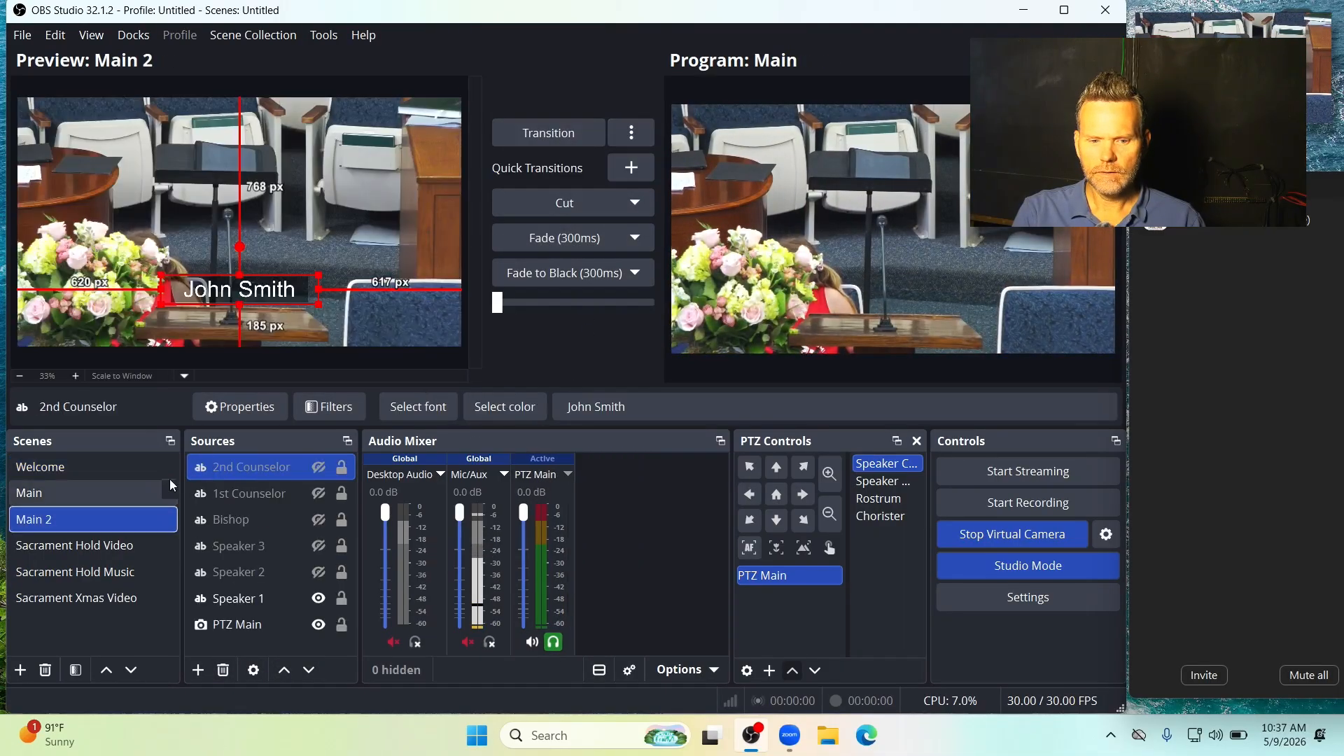
{"action": "left_click", "coordinate": [552, 135]}
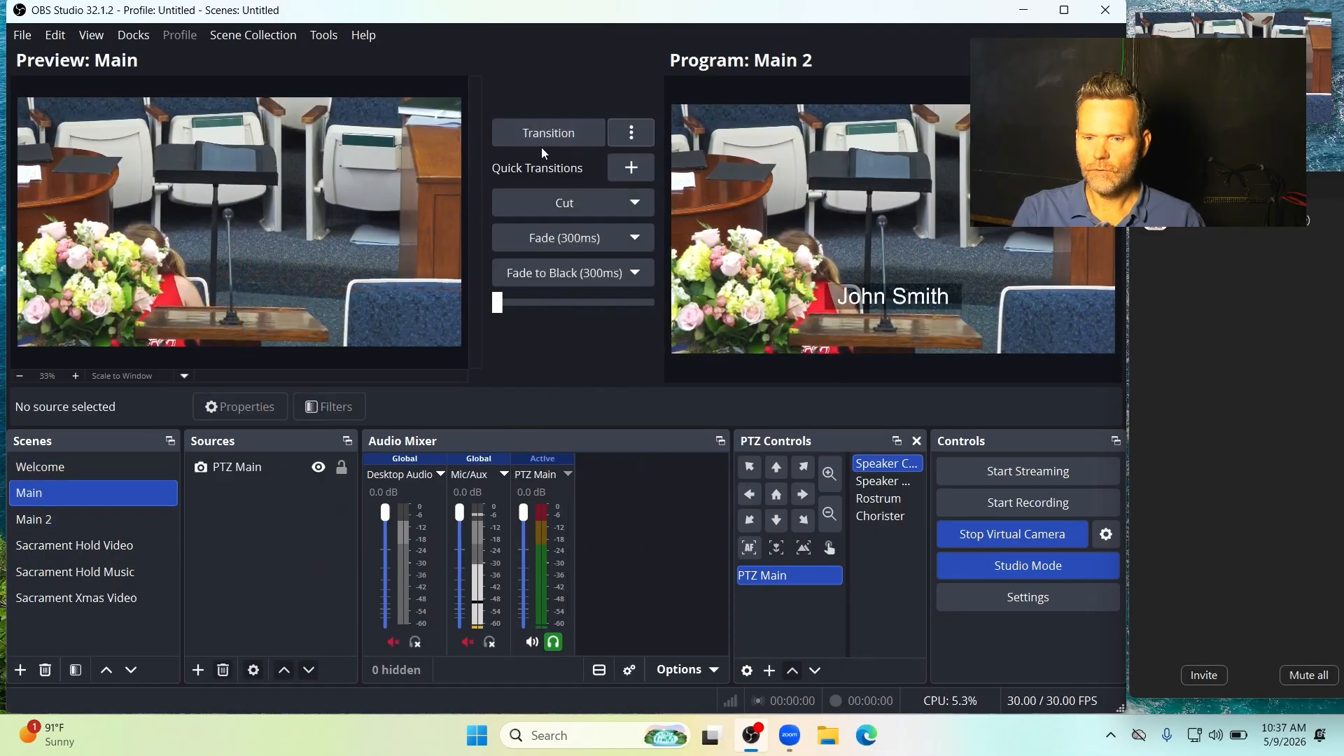
{"action": "left_click", "coordinate": [549, 136]}
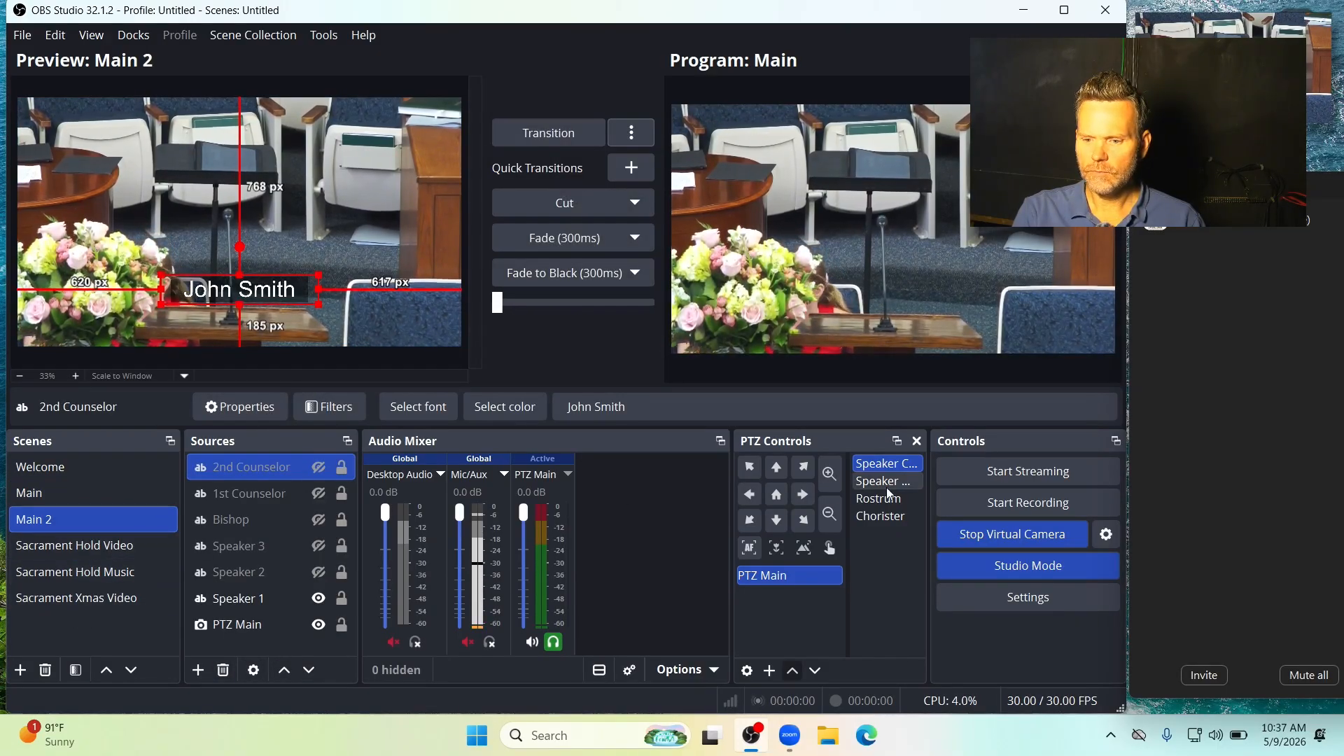
- Recall the Chorister camera preset and return the PTZ Main camera to the first speaker preset
{"action": "double_click", "coordinate": [873, 515]}
{"action": "double_click", "coordinate": [875, 465]}
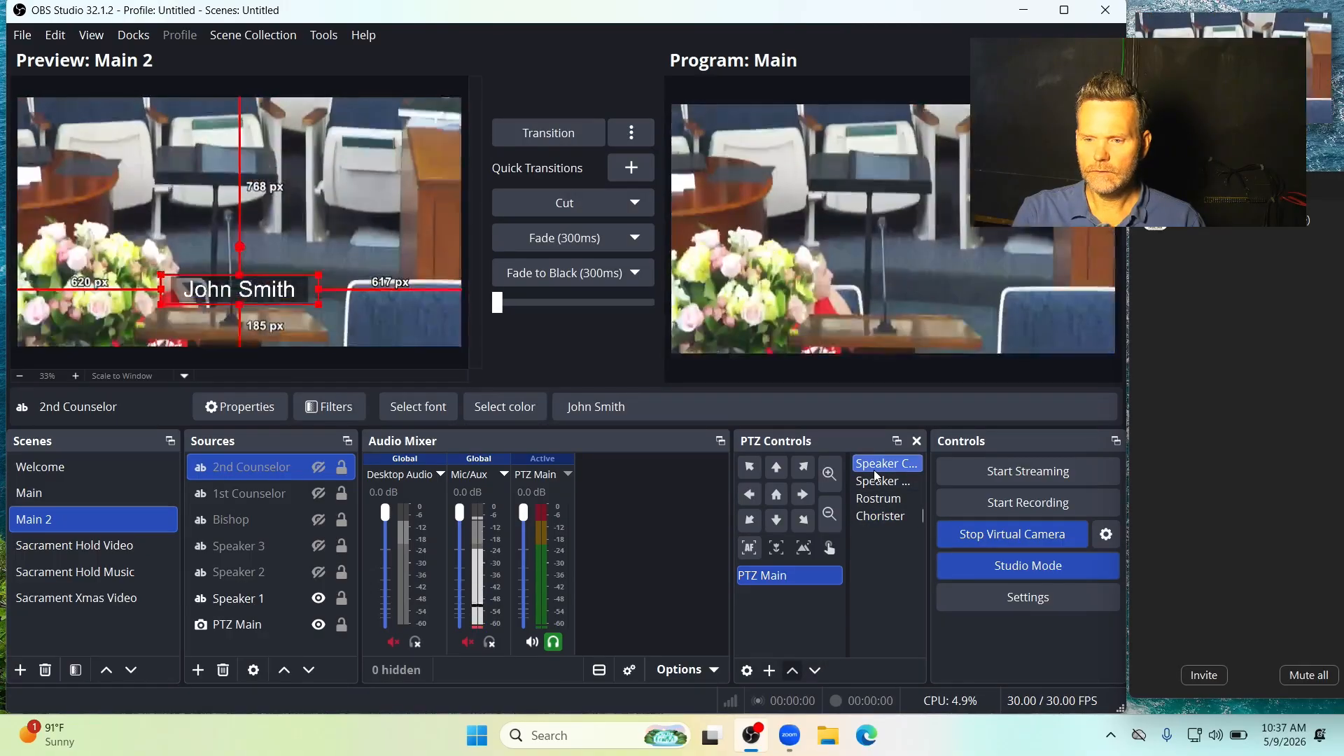
- Transition the program output to the Sacrament Hold Video scene and back to the Main scene
{"action": "left_click", "coordinate": [70, 570]}
{"action": "left_click", "coordinate": [97, 548]}
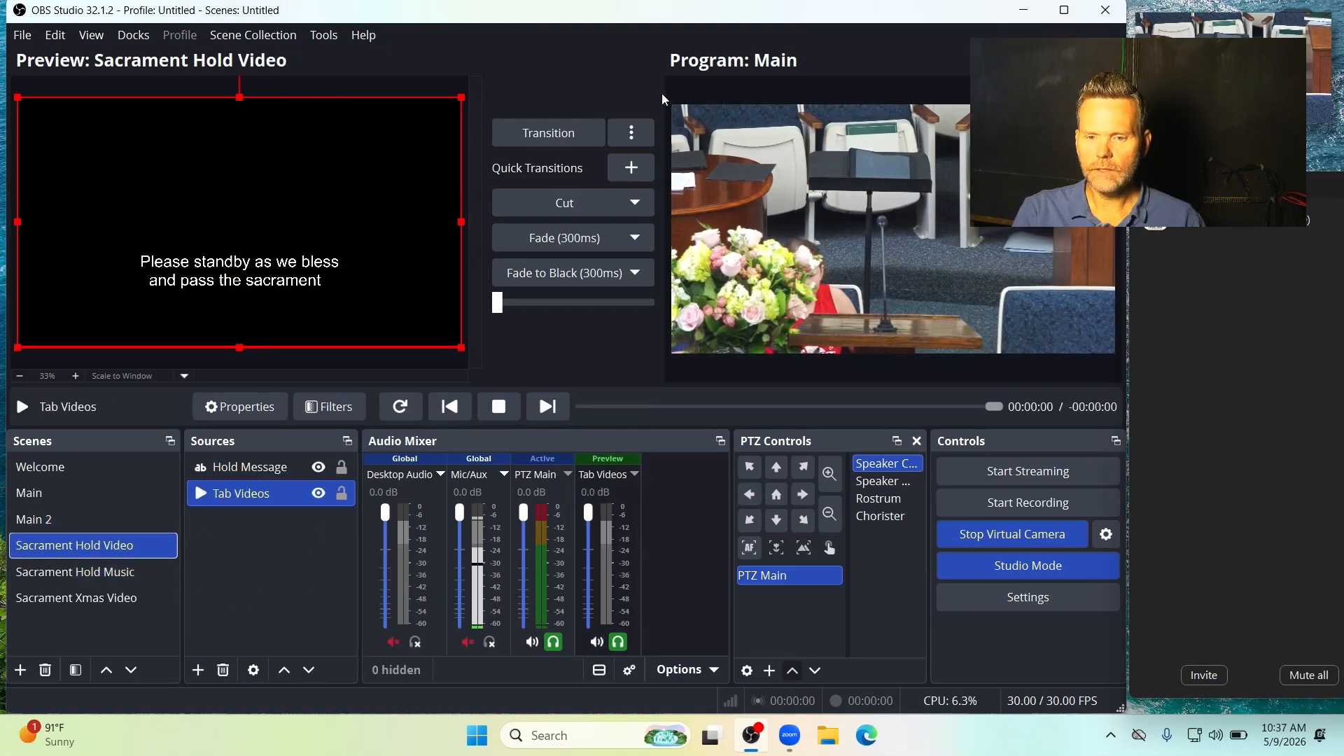
{"action": "left_click", "coordinate": [568, 132]}
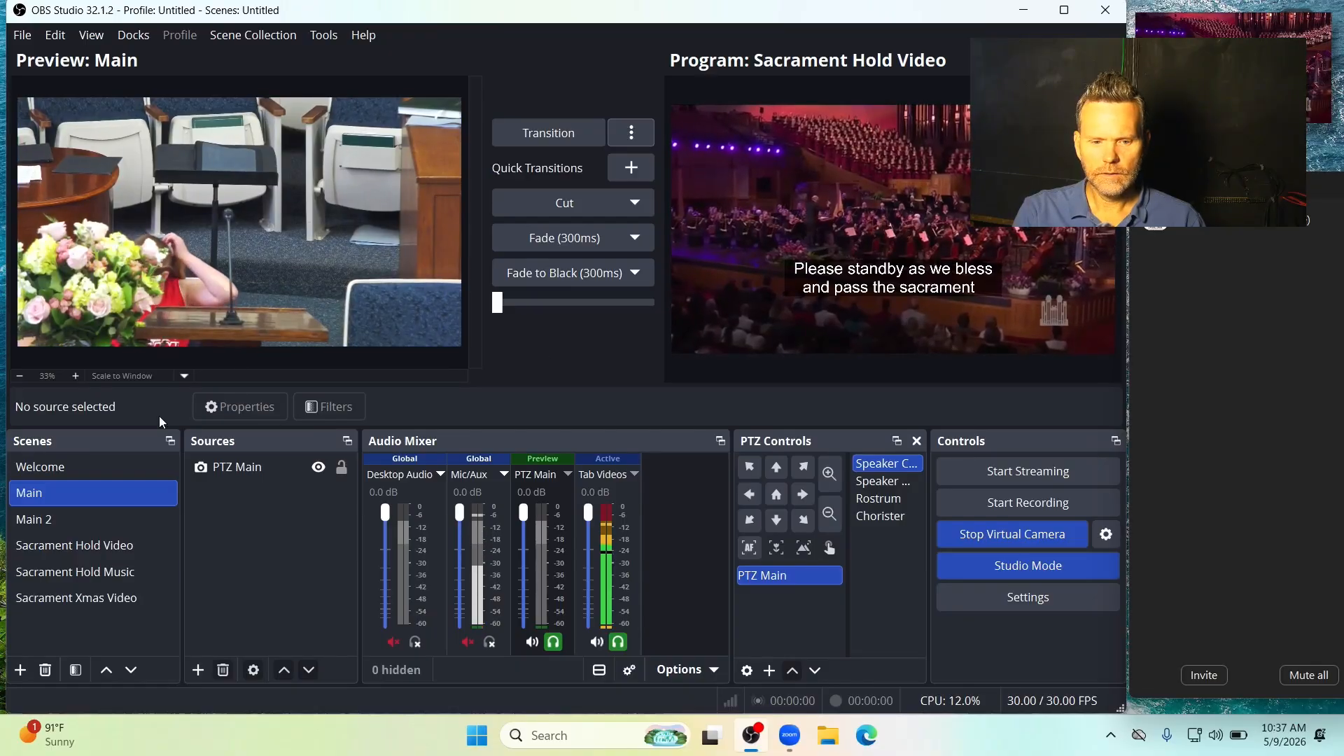
{"action": "left_click", "coordinate": [574, 141]}
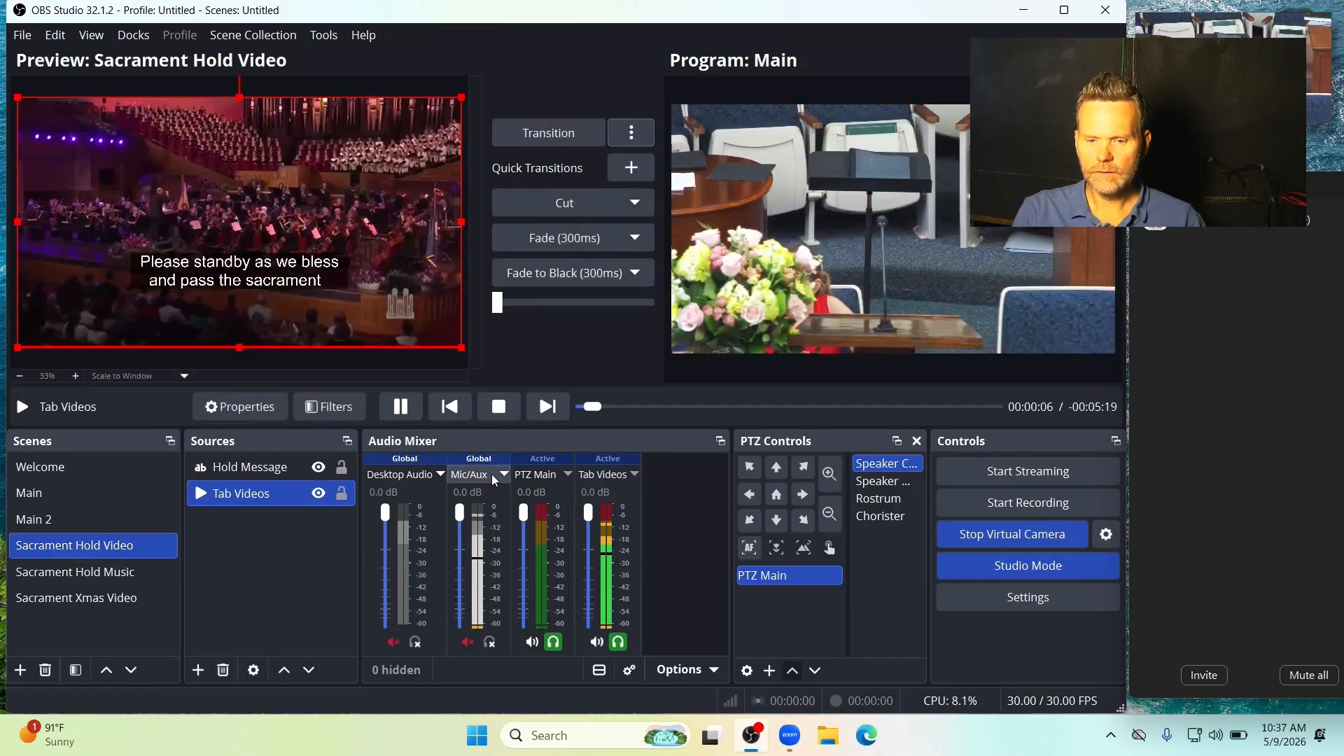
- Move the live camera to the Chorister preset and back to the first speaker preset, and transition the program to the Welcome scene
{"action": "double_click", "coordinate": [898, 518]}
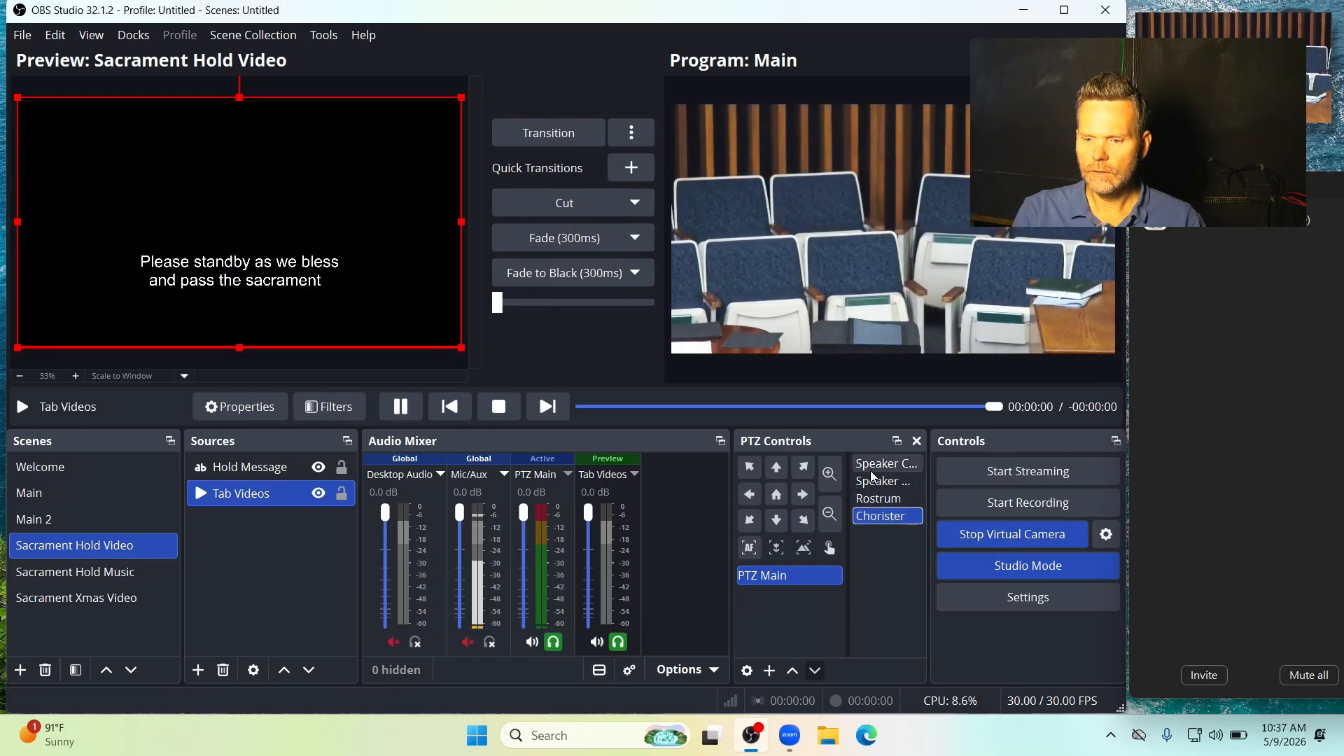
{"action": "double_click", "coordinate": [871, 467]}
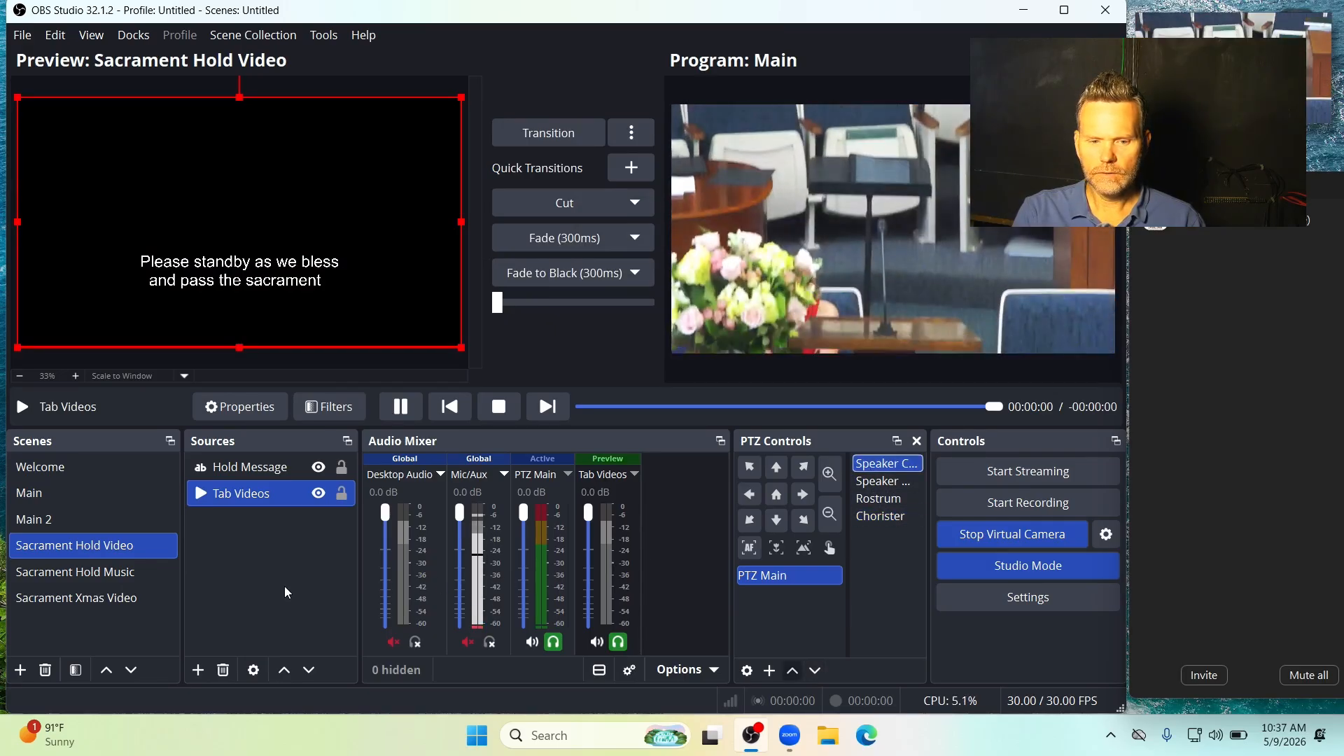
{"action": "left_click", "coordinate": [61, 472]}
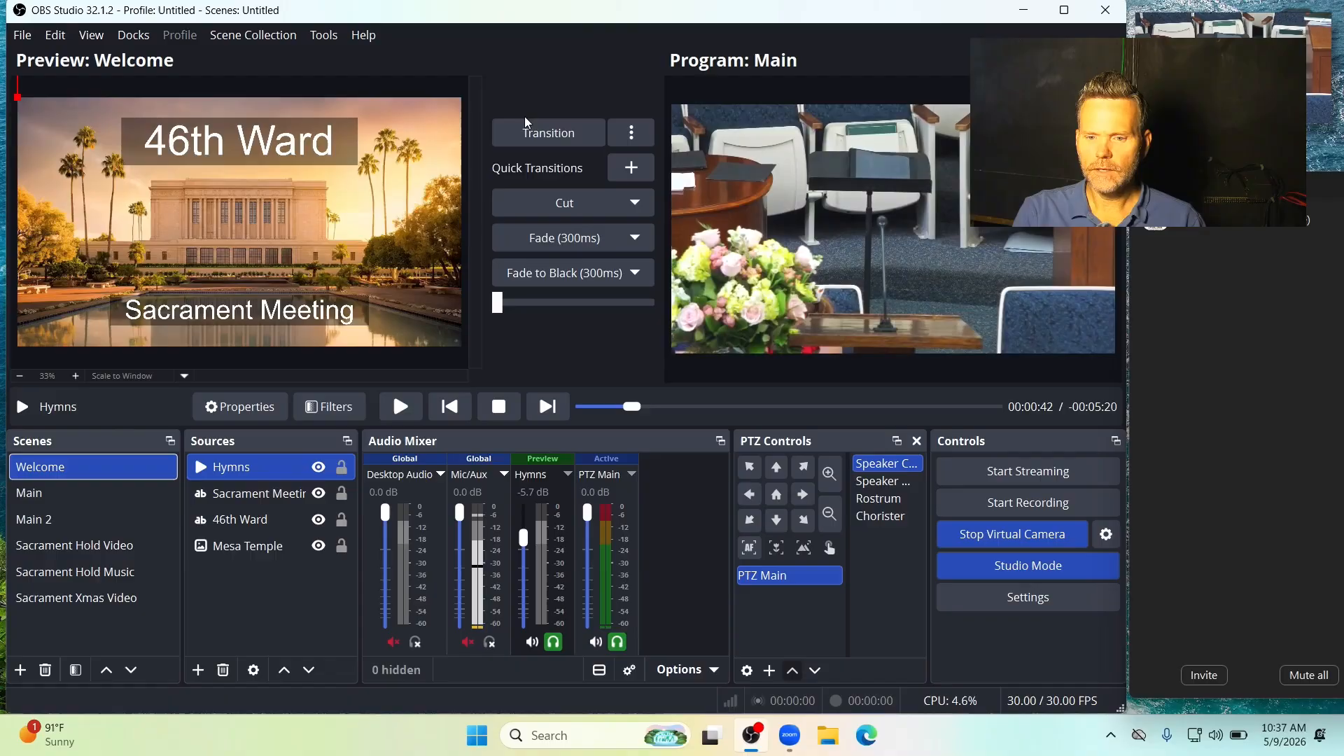
{"action": "left_click", "coordinate": [526, 144]}
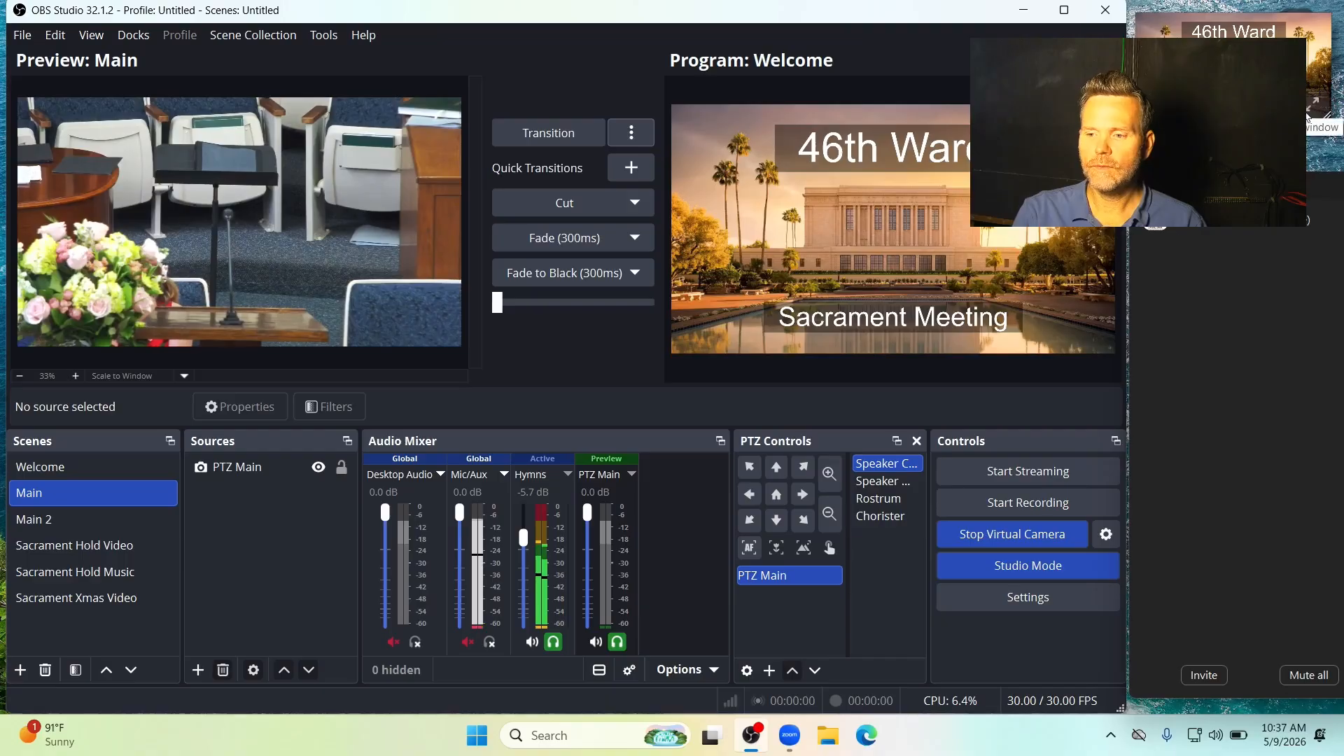
- Restore the Zoom meeting window from its floating thumbnail and end the meeting for all participants
{"action": "left_click", "coordinate": [1309, 105]}
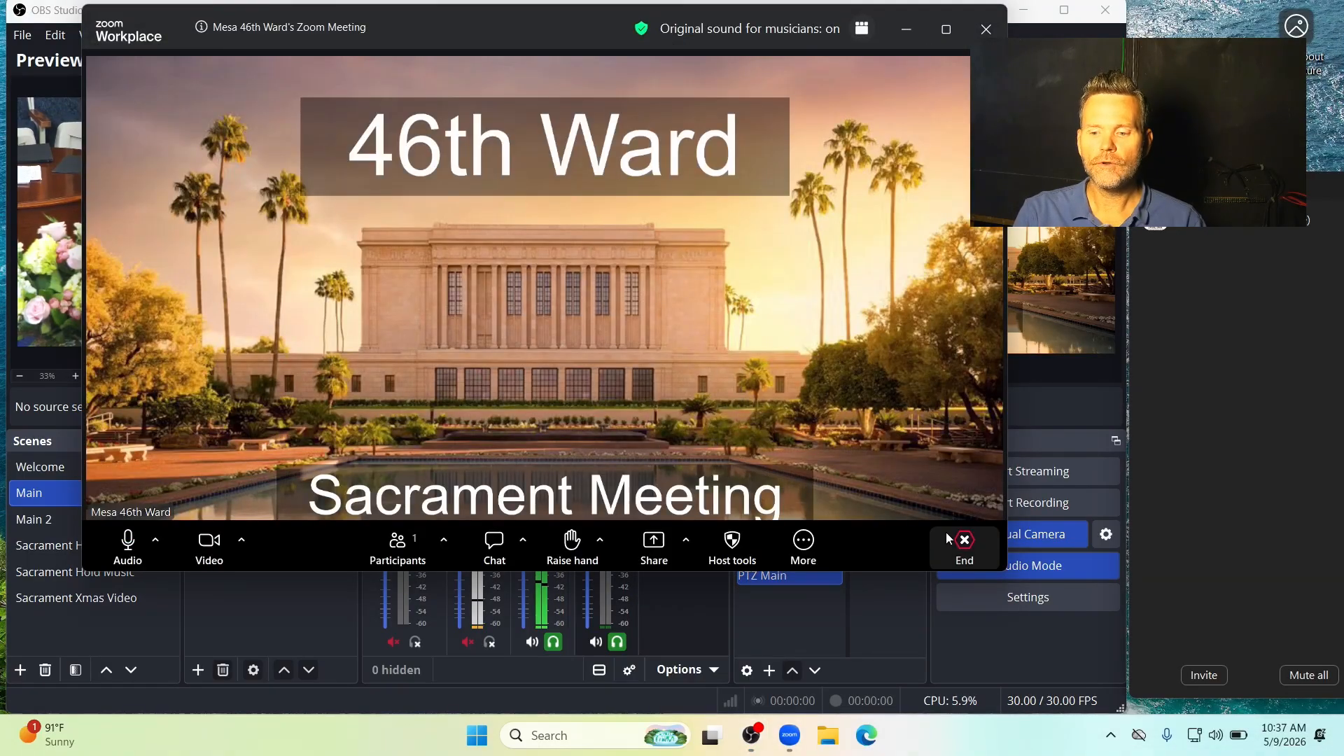
{"action": "left_click", "coordinate": [972, 544]}
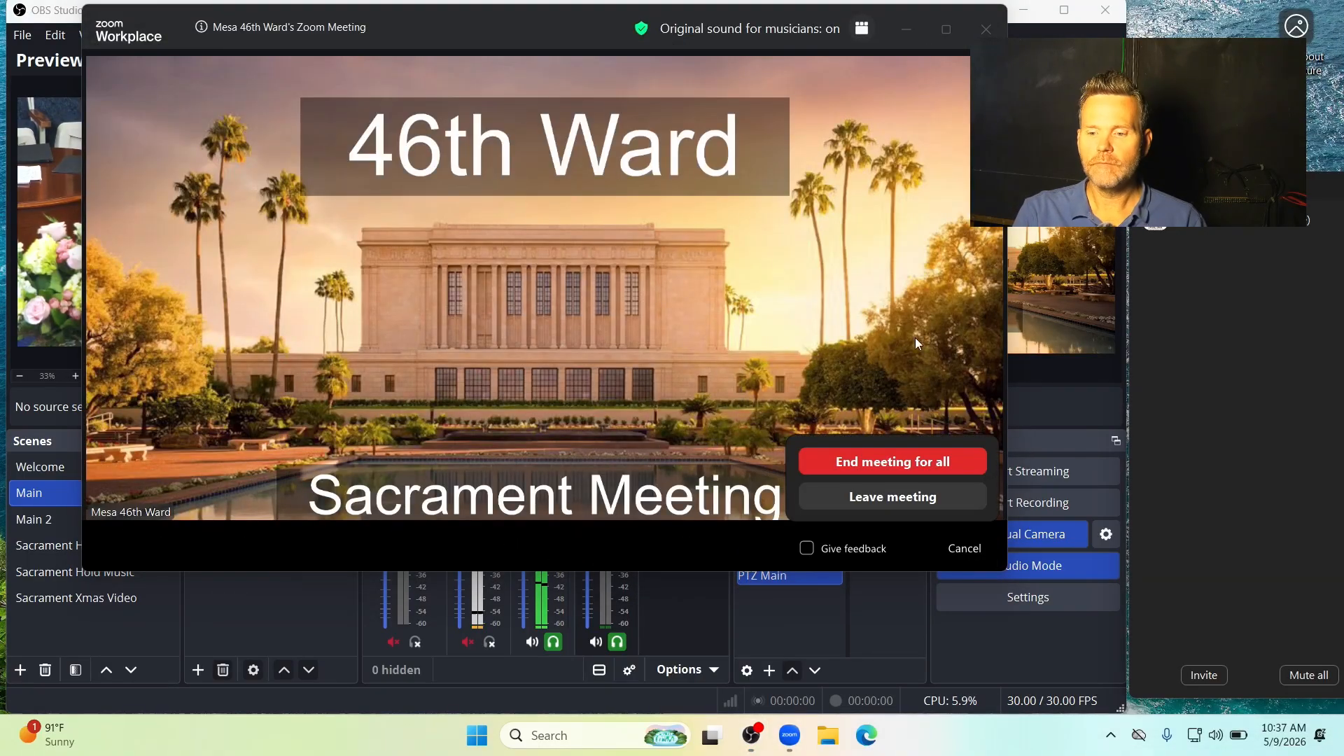
{"action": "left_click", "coordinate": [861, 459]}
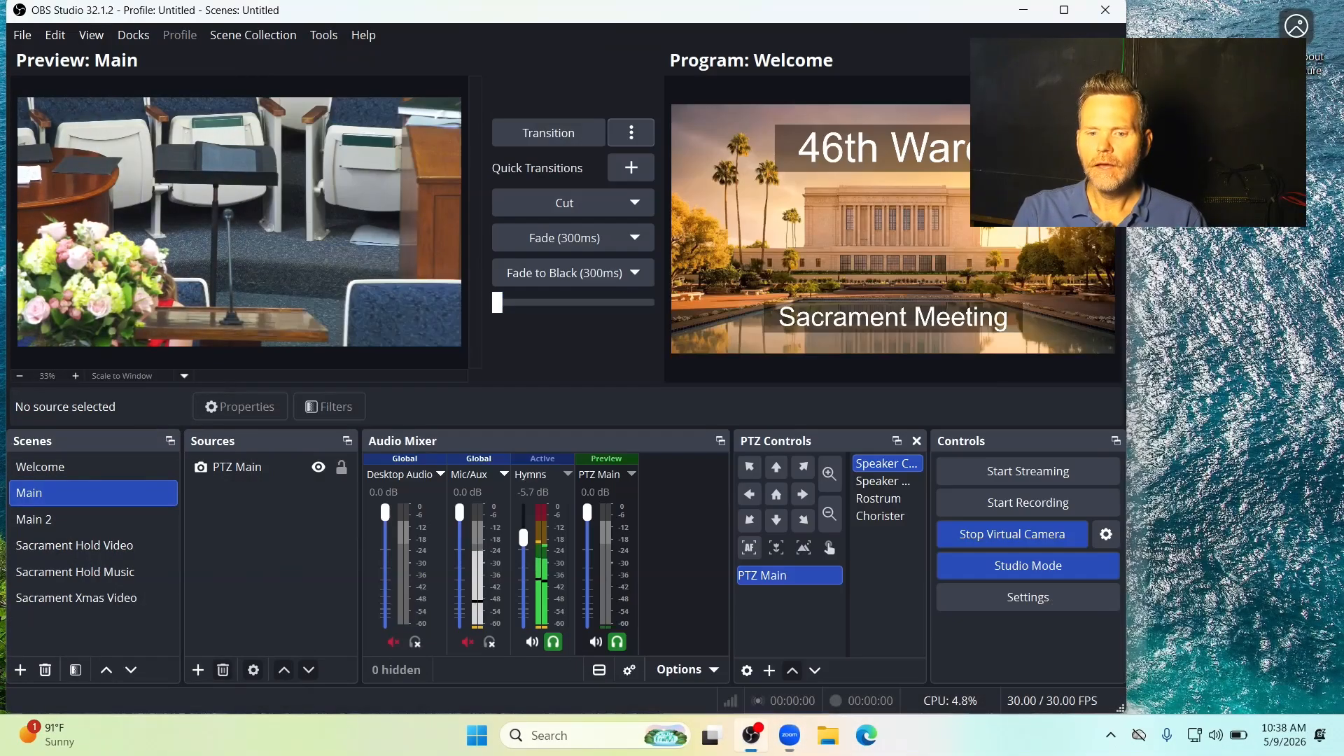
{"action": "left_click", "coordinate": [1152, 75]}
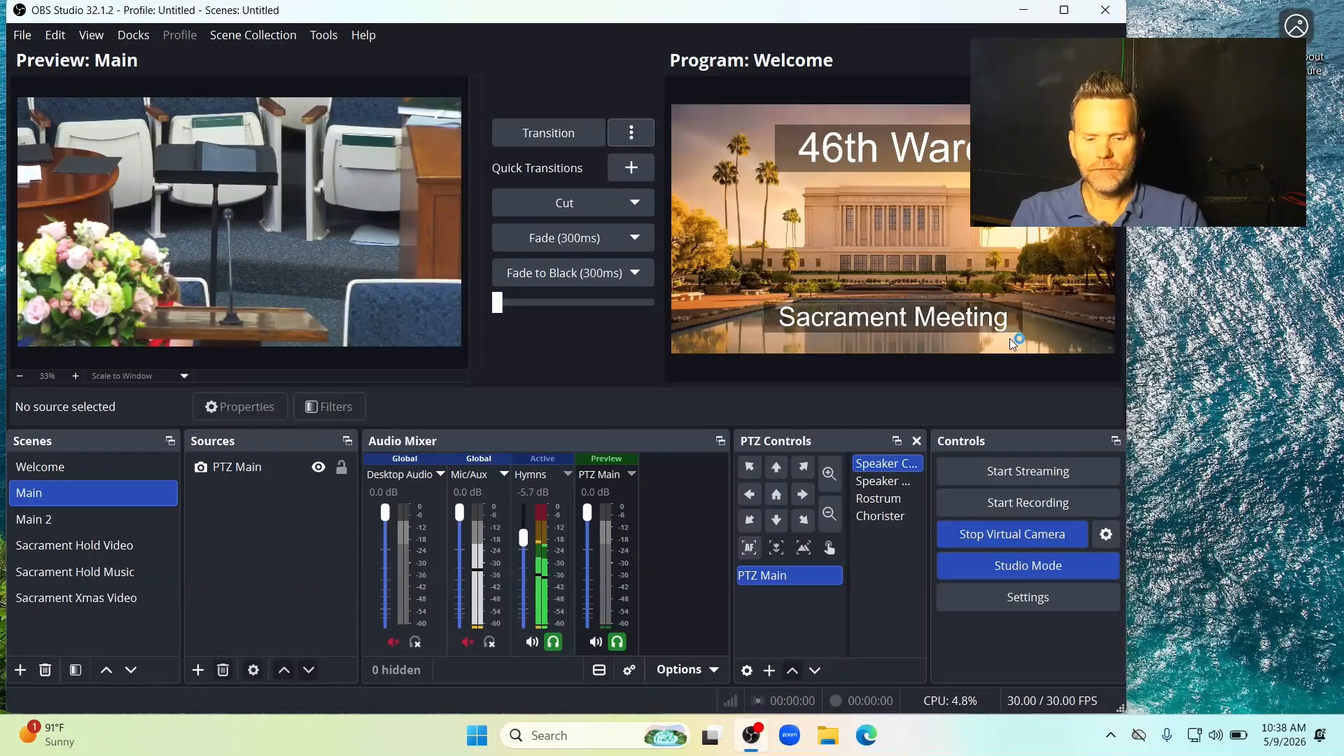